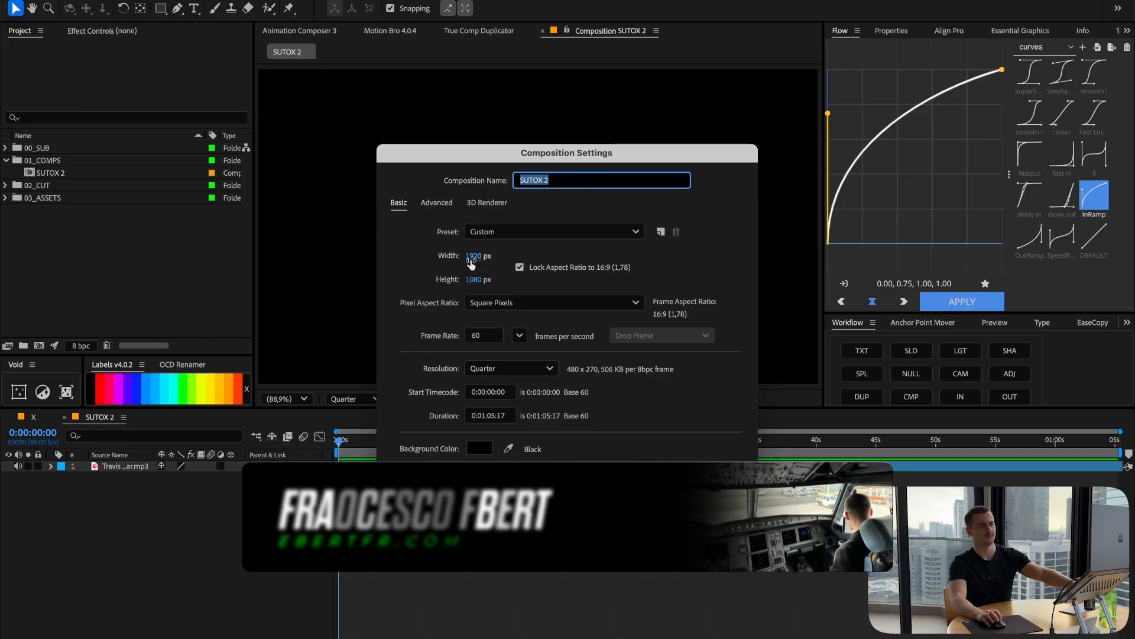
{"action": "left_click", "coordinate": [521, 336]}
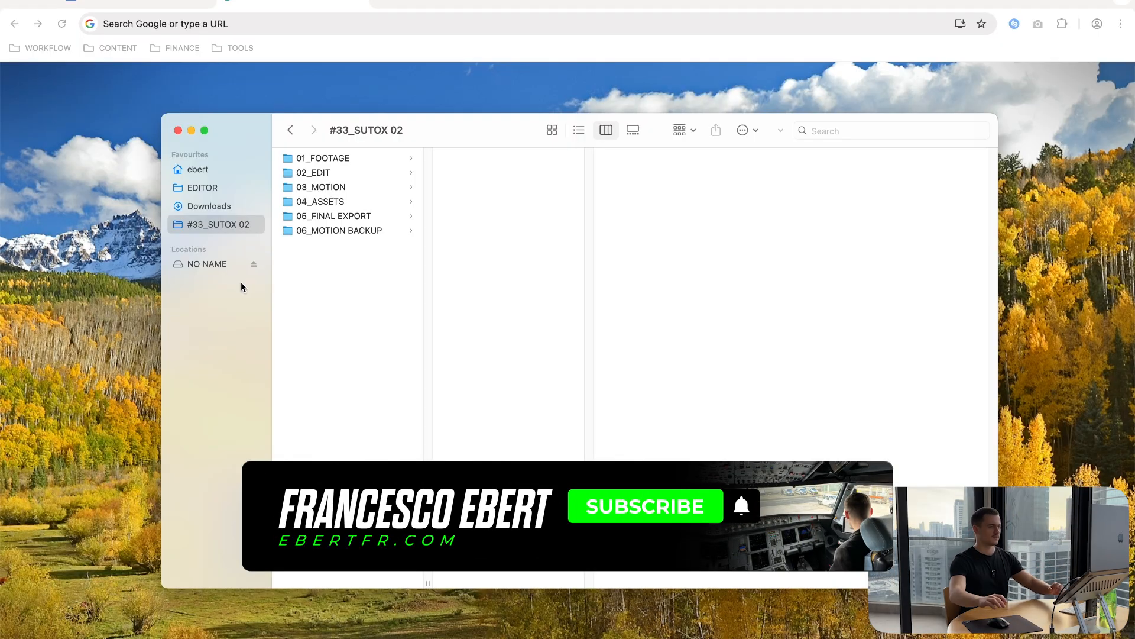
Copy the file name of the Travis Scott goosebumps MP3 in the 04_ASSETS folder.
{"action": "left_click", "coordinate": [330, 202]}
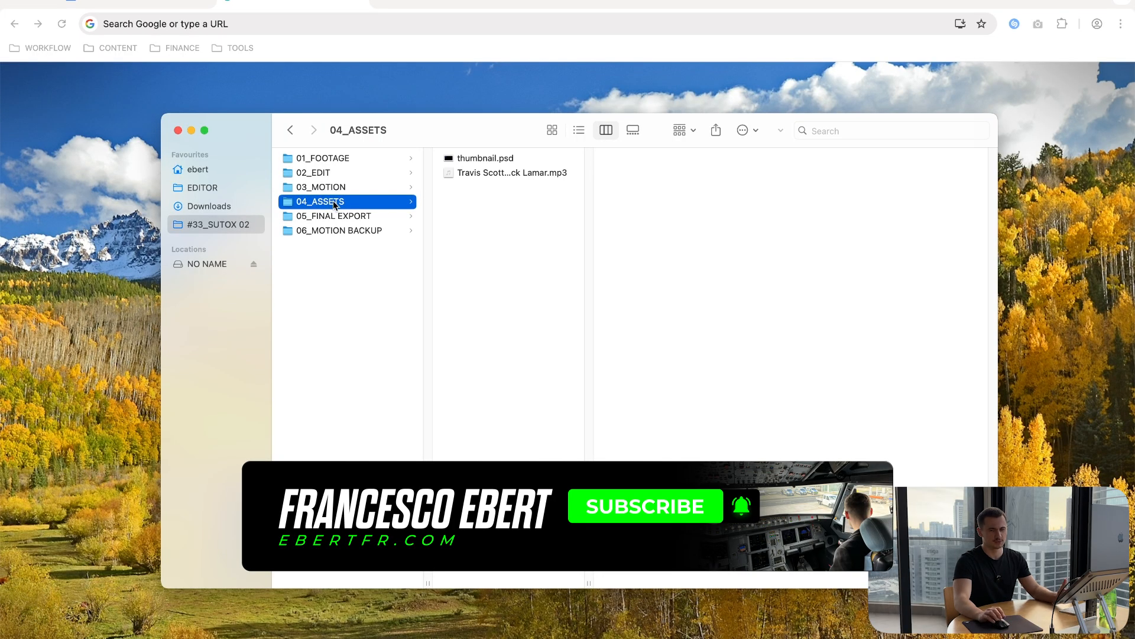
{"action": "left_click", "coordinate": [488, 172]}
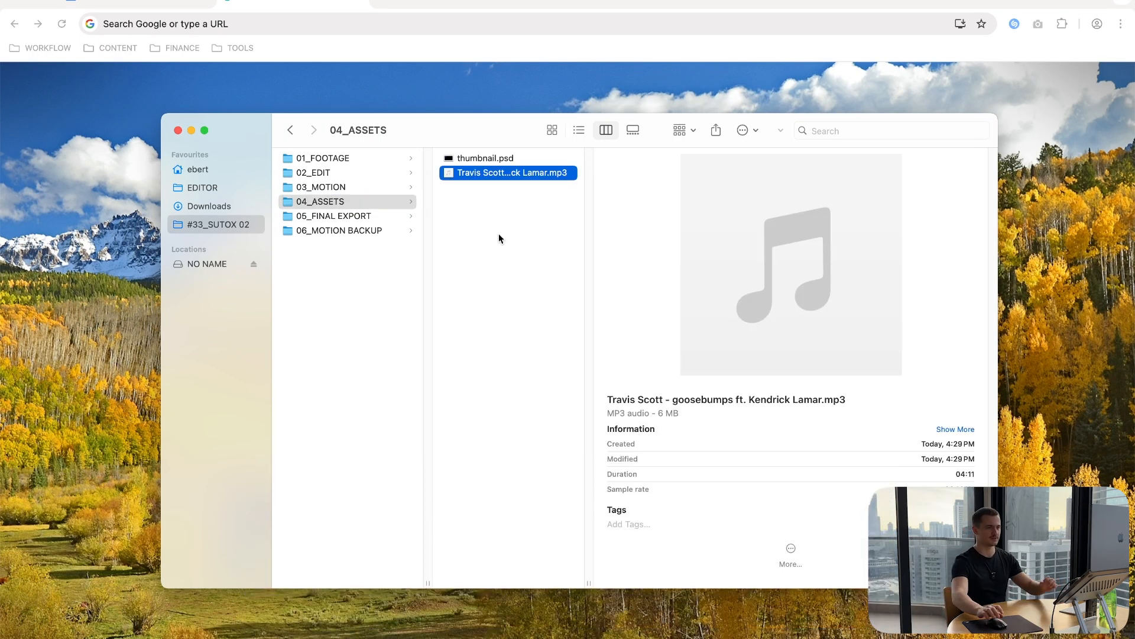
{"action": "key", "text": "Return"}
{"action": "key", "text": "super+c"}
{"action": "key", "text": "Escape"}
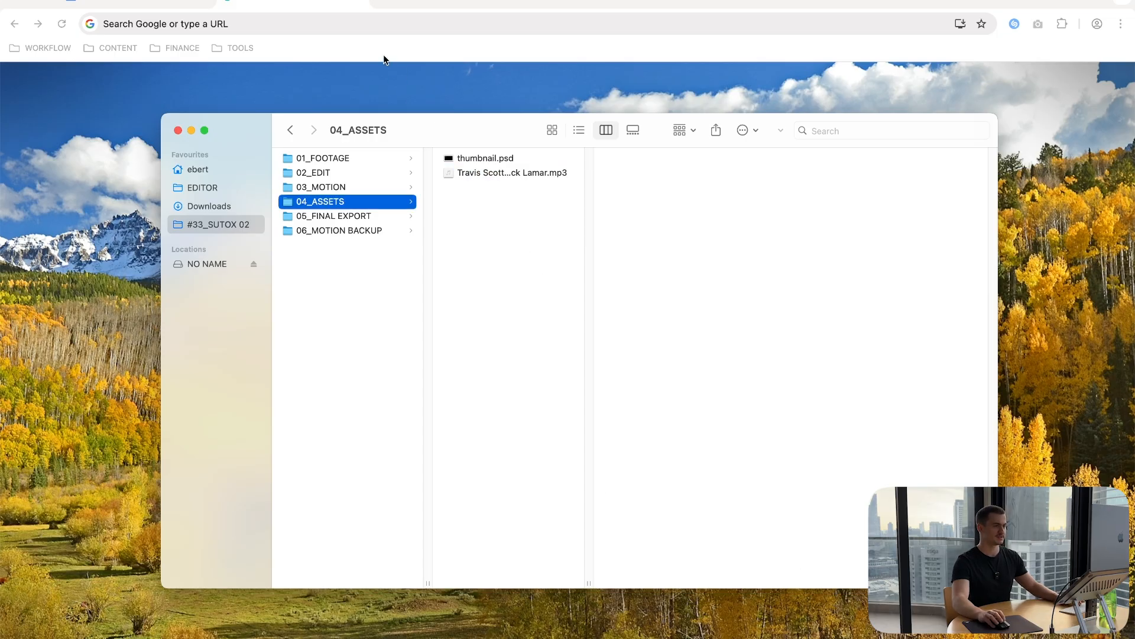
Search the web for "Travis Scott - goosebumps ft. Kendrick Lamar lyrics" and open the Genius lyrics page.
{"action": "left_click", "coordinate": [350, 23]}
{"action": "key", "text": "super+v"}
{"action": "type", "text": "lyrics"}
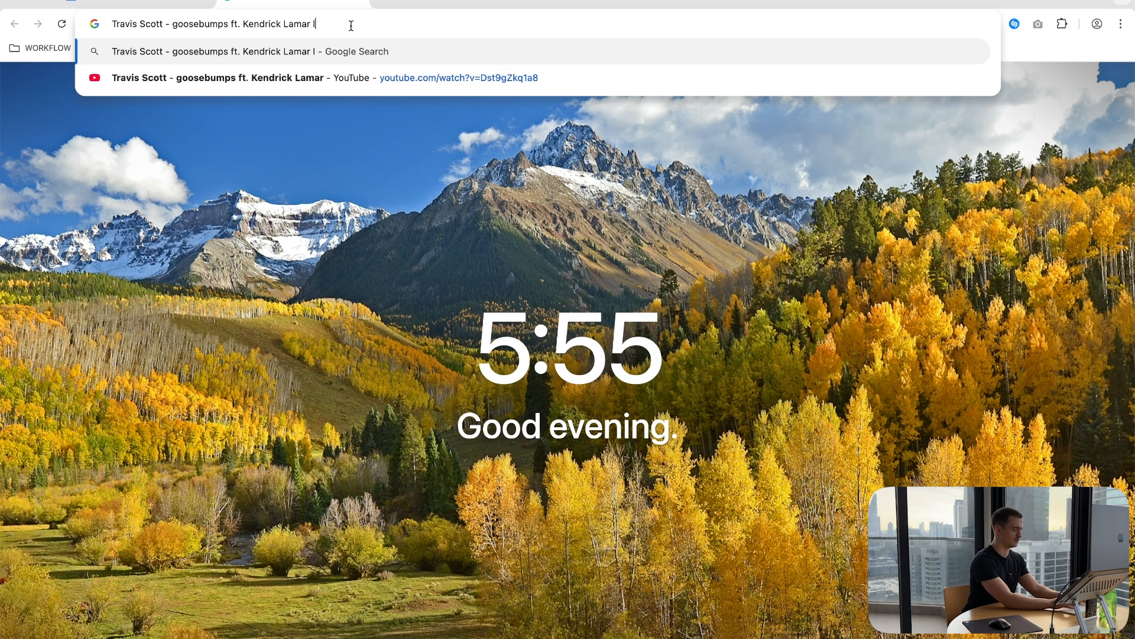
{"action": "key", "text": "Return"}
{"action": "scroll", "coordinate": [244, 438], "scroll_direction": "down", "scroll_amount": 10}
{"action": "left_click", "coordinate": [242, 437]}
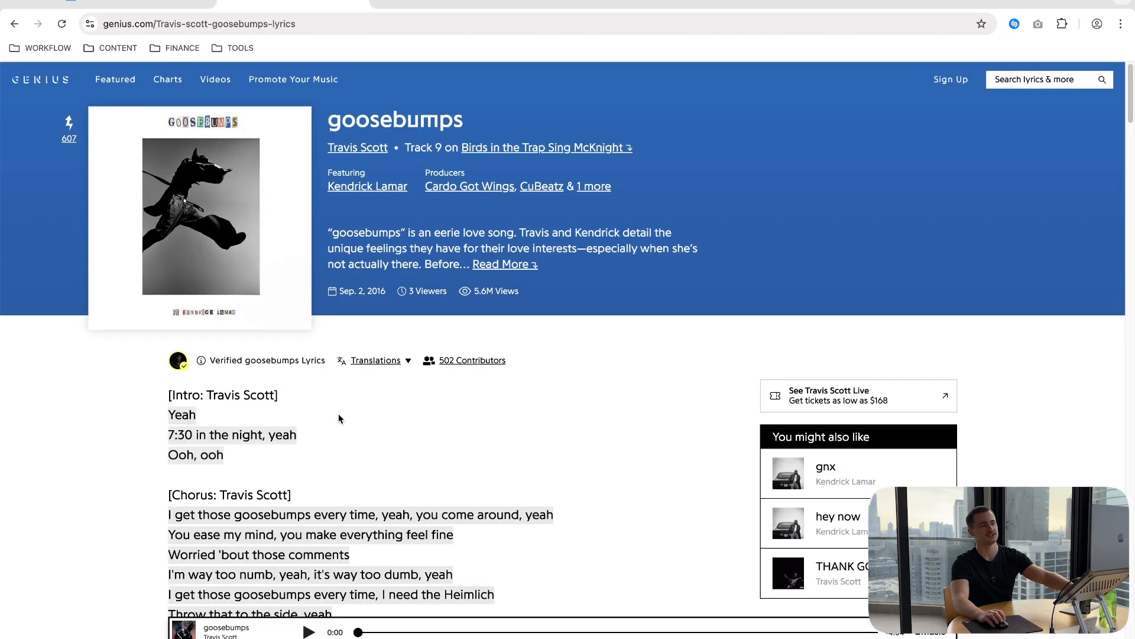
Examine the chorus lyrics on the goosebumps page, highlighting the lines to use.
{"action": "left_click_drag", "start_coordinate": [168, 514], "coordinate": [410, 554]}
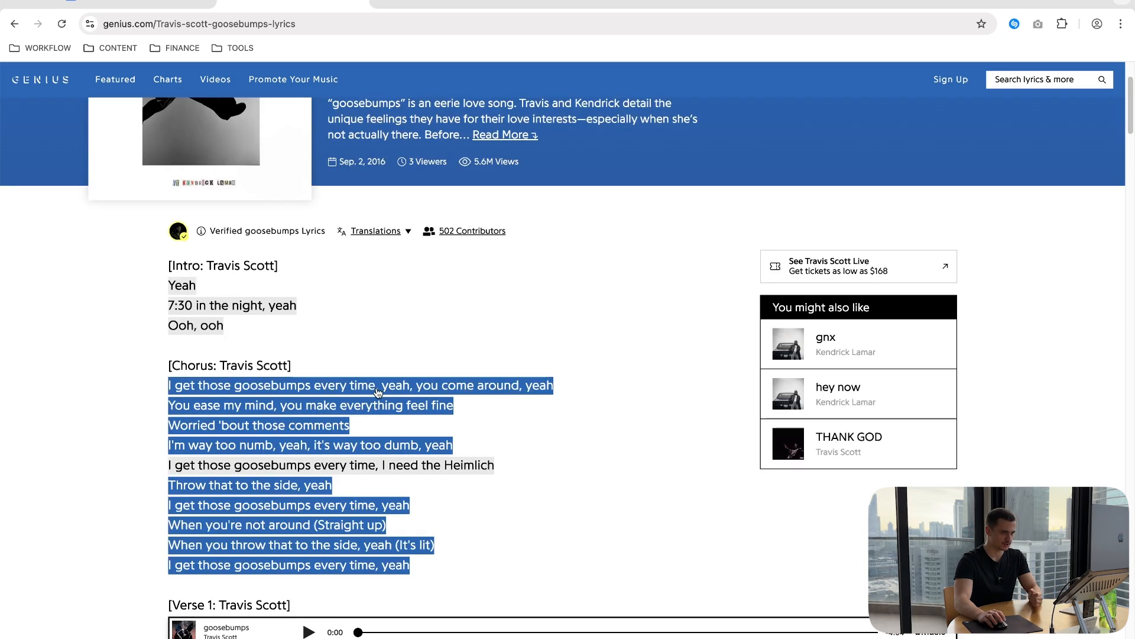
{"action": "scroll", "coordinate": [414, 473], "scroll_direction": "down", "scroll_amount": 2}
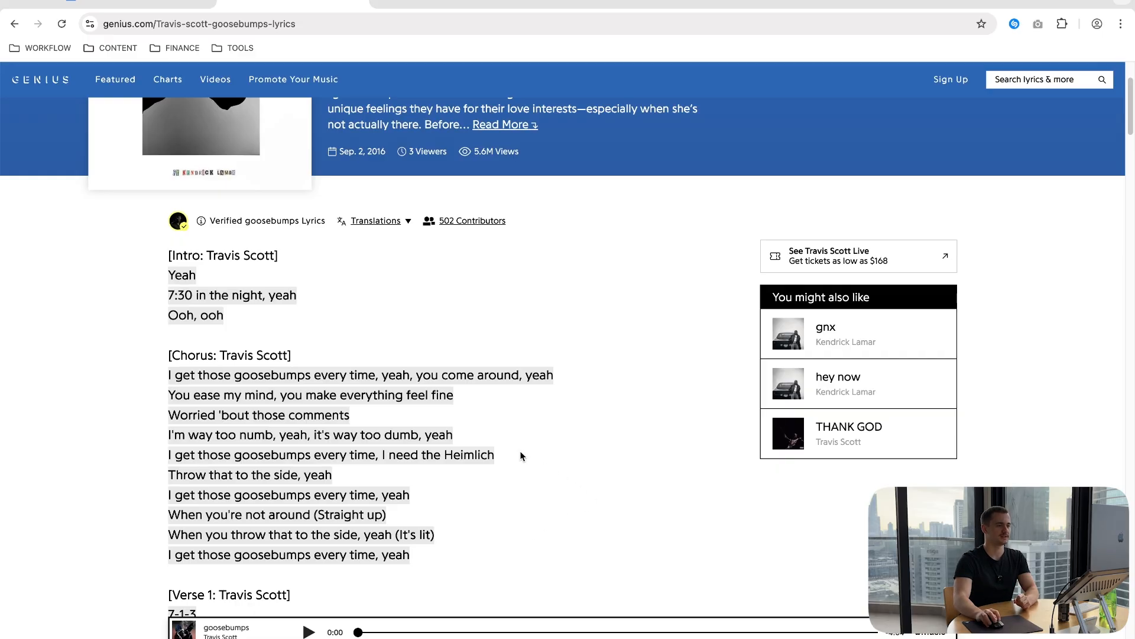
{"action": "left_click_drag", "start_coordinate": [518, 455], "coordinate": [160, 459]}
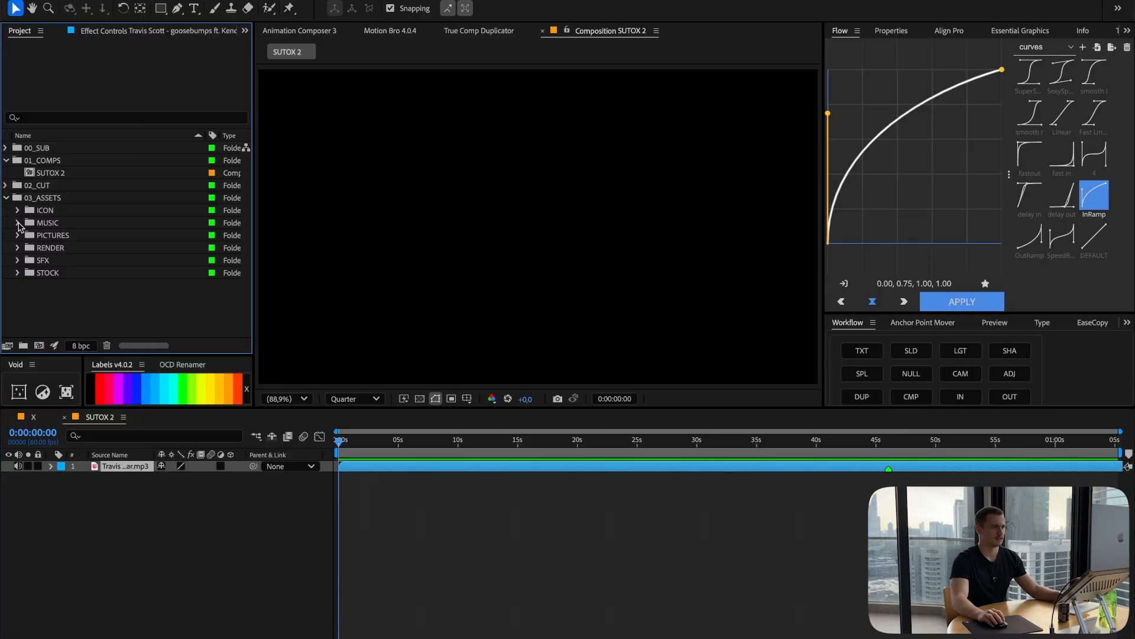
Switch to After Effects, check the song in the MUSIC assets folder and reveal the waveform of the audio layer.
{"action": "left_click", "coordinate": [67, 236]}
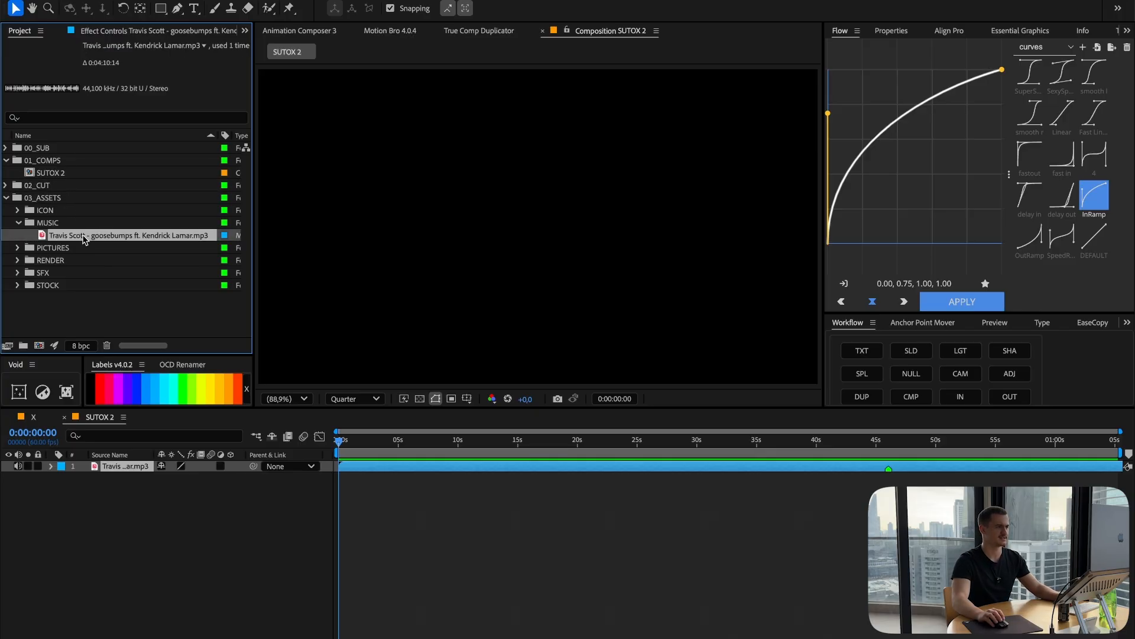
{"action": "left_click", "coordinate": [5, 197]}
{"action": "left_click", "coordinate": [120, 467]}
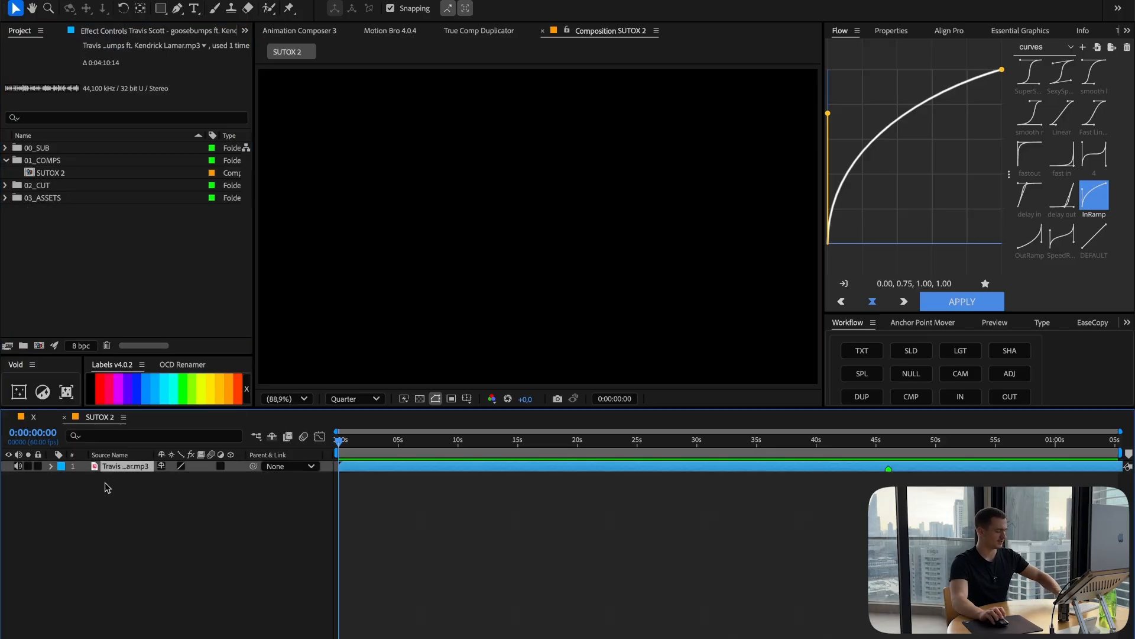
{"action": "key", "text": "l"}
{"action": "key", "text": "l"}
{"action": "key", "text": "space"}
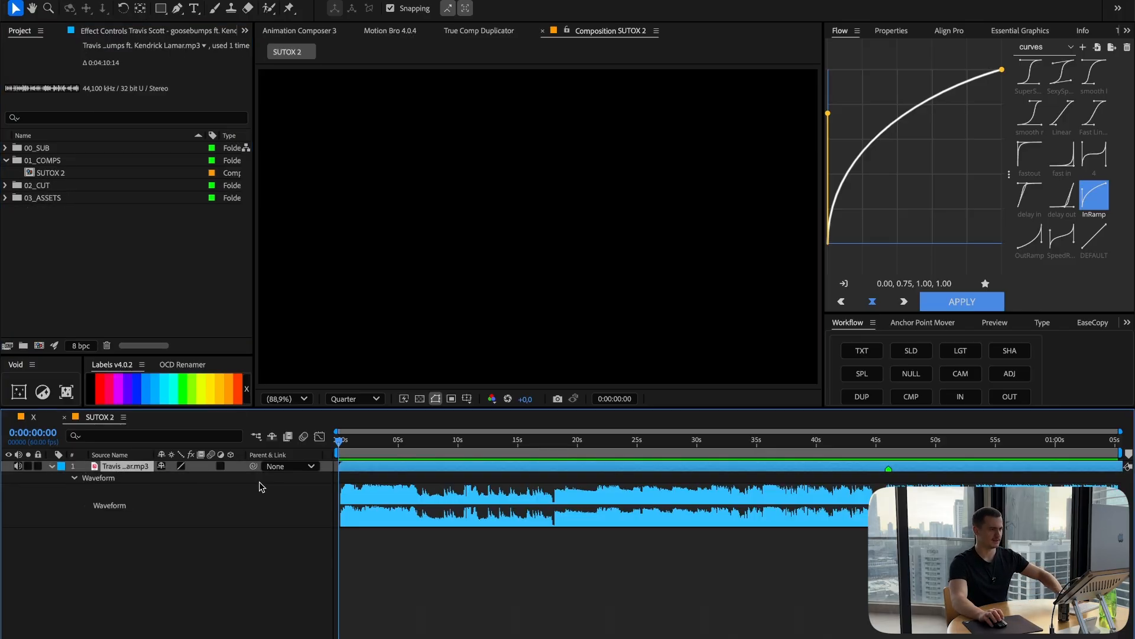
{"action": "key", "text": "space"}
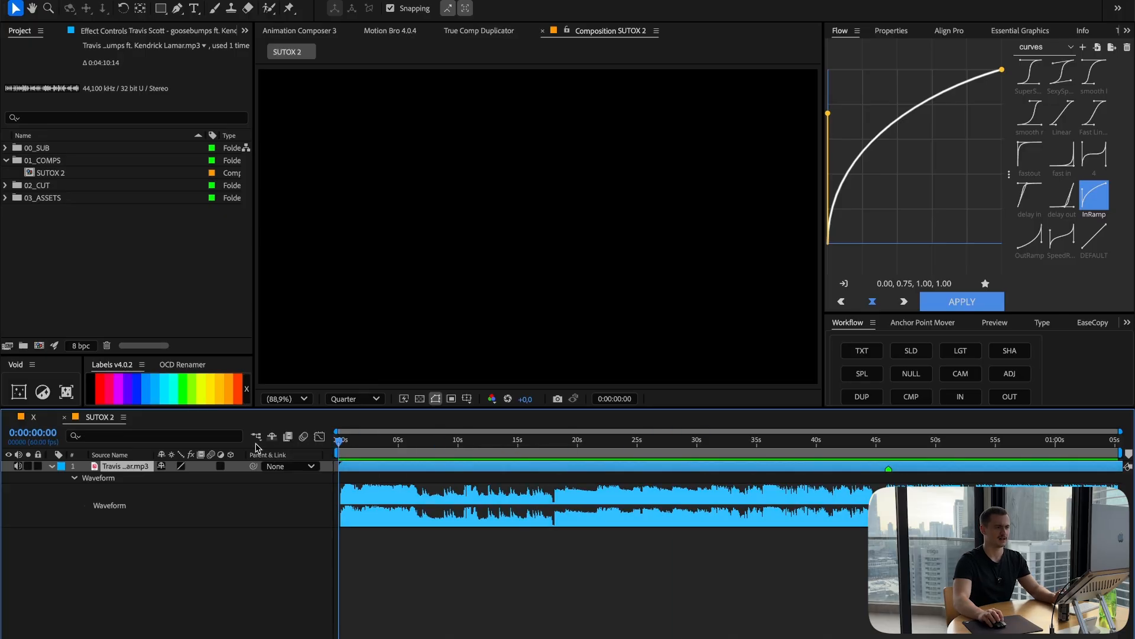
Slide the song layer earlier so that its green marker lines up with the start of the SUTOX 2 composition.
{"action": "left_click_drag", "start_coordinate": [406, 467], "coordinate": [412, 467]}
{"action": "left_click", "coordinate": [481, 444]}
{"action": "key", "text": "Home"}
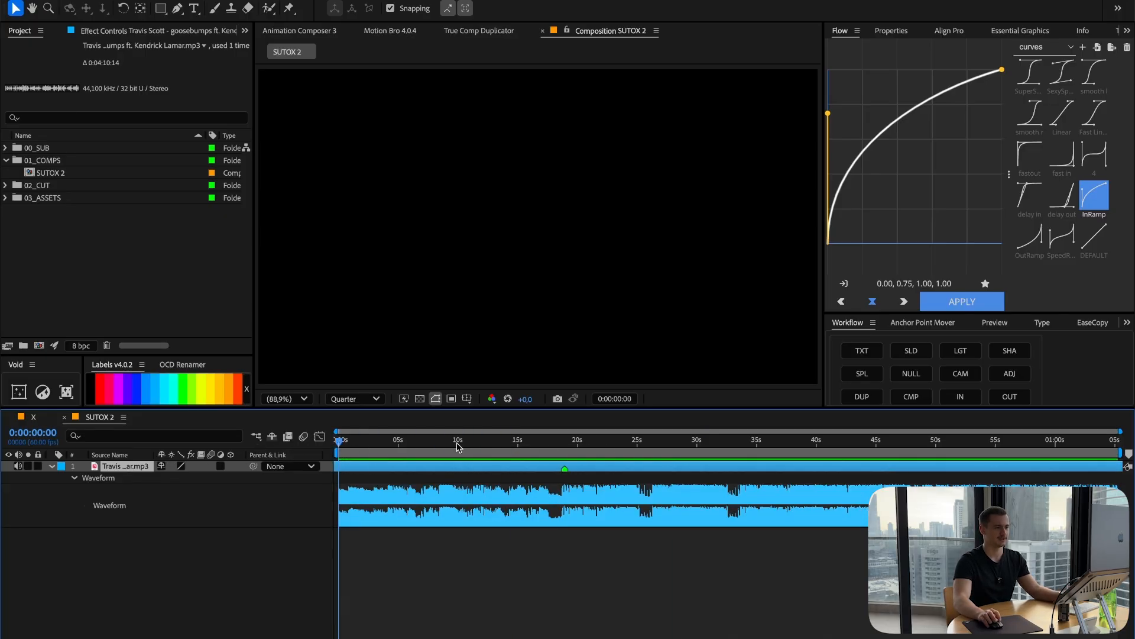
{"action": "mouse_move", "coordinate": [457, 446]}
{"action": "left_mouse_down"}
{"action": "mouse_move", "coordinate": [556, 443]}
{"action": "mouse_move", "coordinate": [351, 473]}
{"action": "left_mouse_up"}
{"action": "key", "text": "Home"}
{"action": "left_click", "coordinate": [406, 557]}
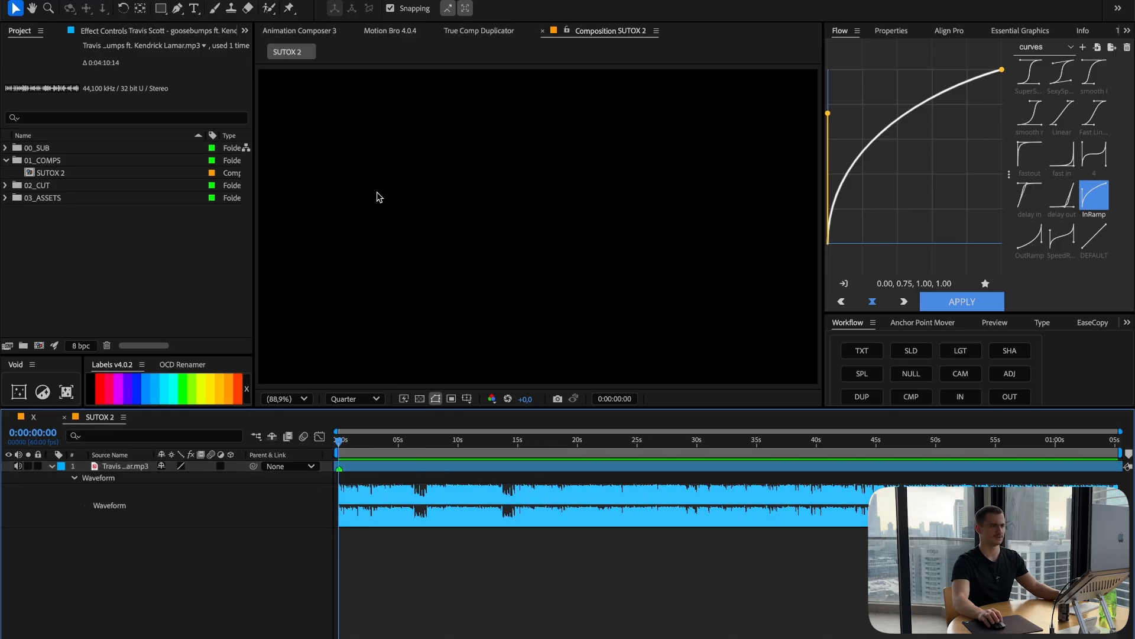
Set the duration of the SUTOX 2 composition to 0:00:05:17.
{"action": "left_click", "coordinate": [178, 1]}
{"action": "left_click", "coordinate": [183, 13]}
{"action": "left_click", "coordinate": [486, 416]}
{"action": "key", "text": "BackSpace"}
{"action": "type", "text": "0:00:05:17"}
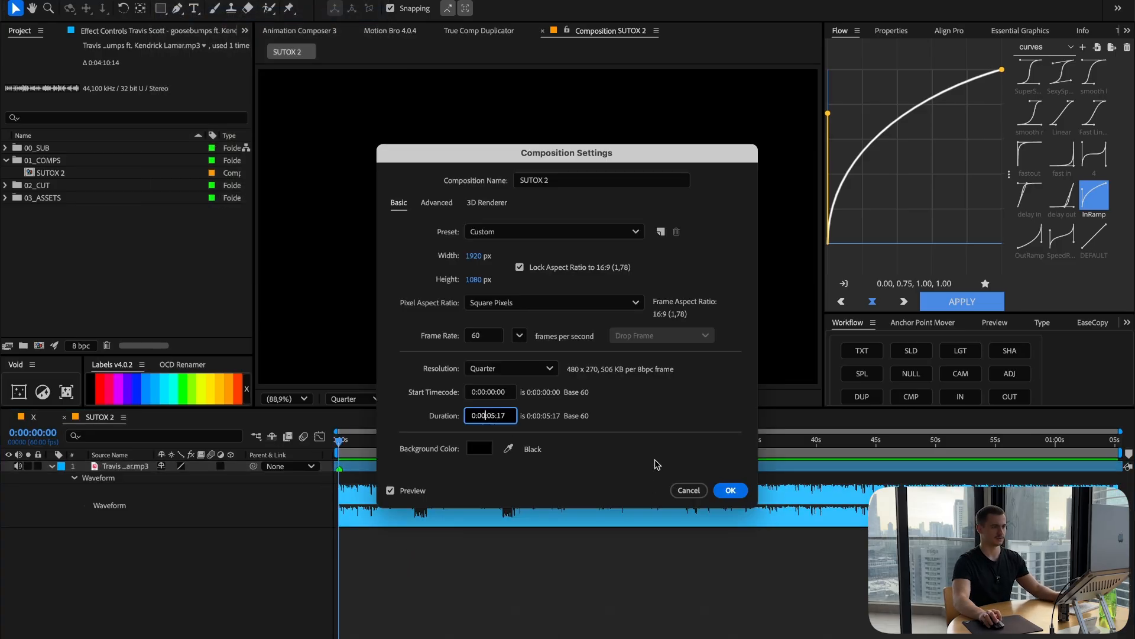
{"action": "left_click", "coordinate": [731, 490]}
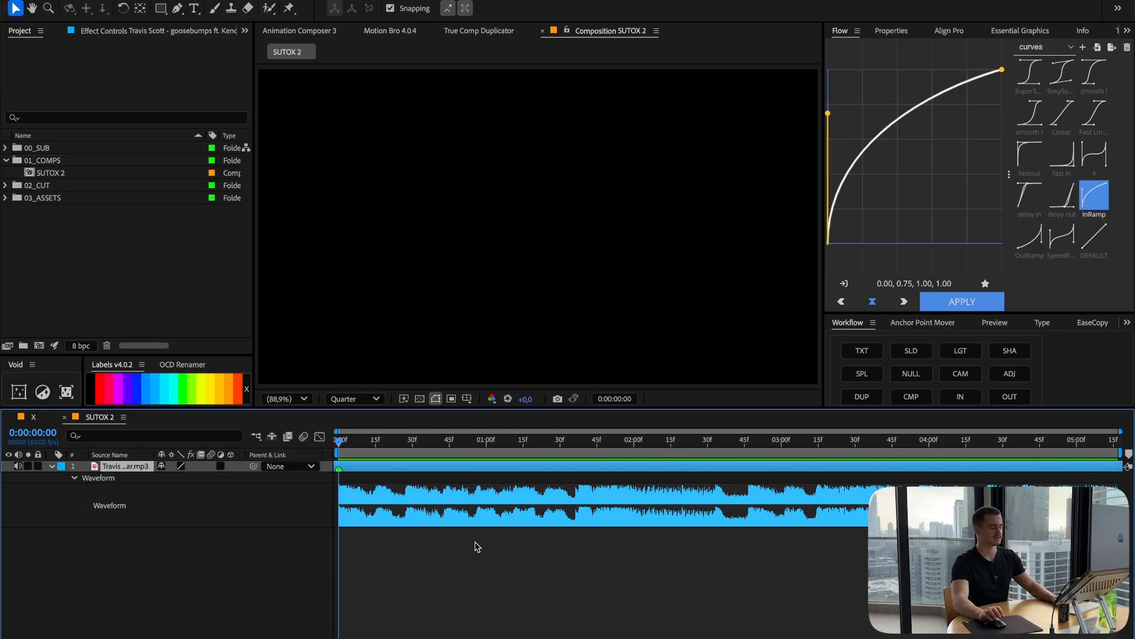
Nudge the song layer slightly later and play it back from the start.
{"action": "left_click_drag", "start_coordinate": [356, 467], "coordinate": [358, 467]}
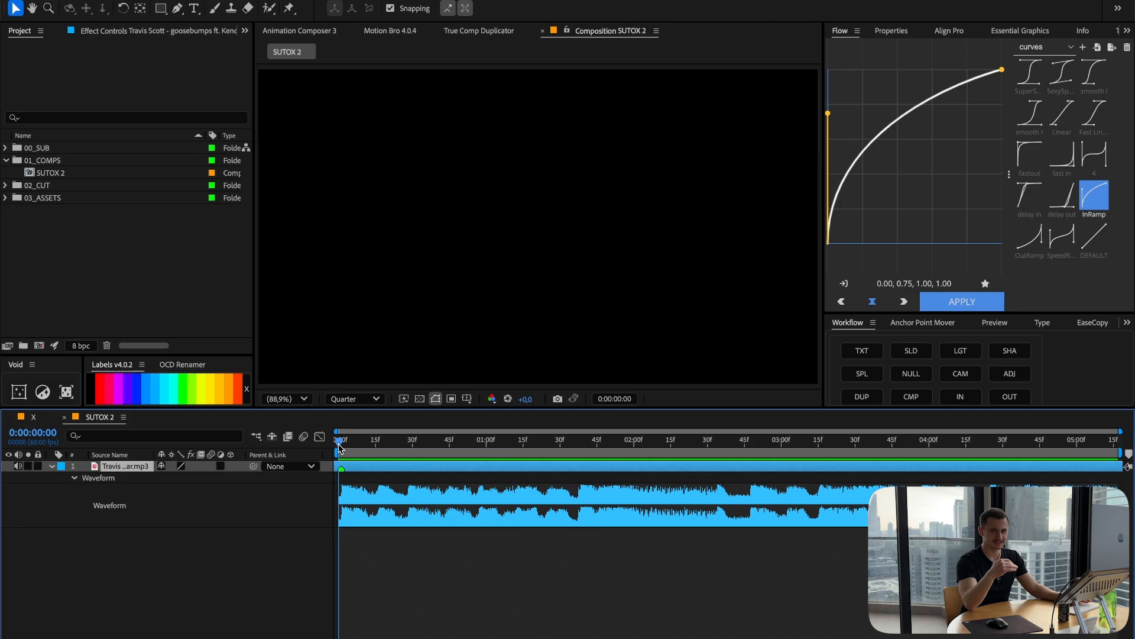
{"action": "key", "text": "space"}
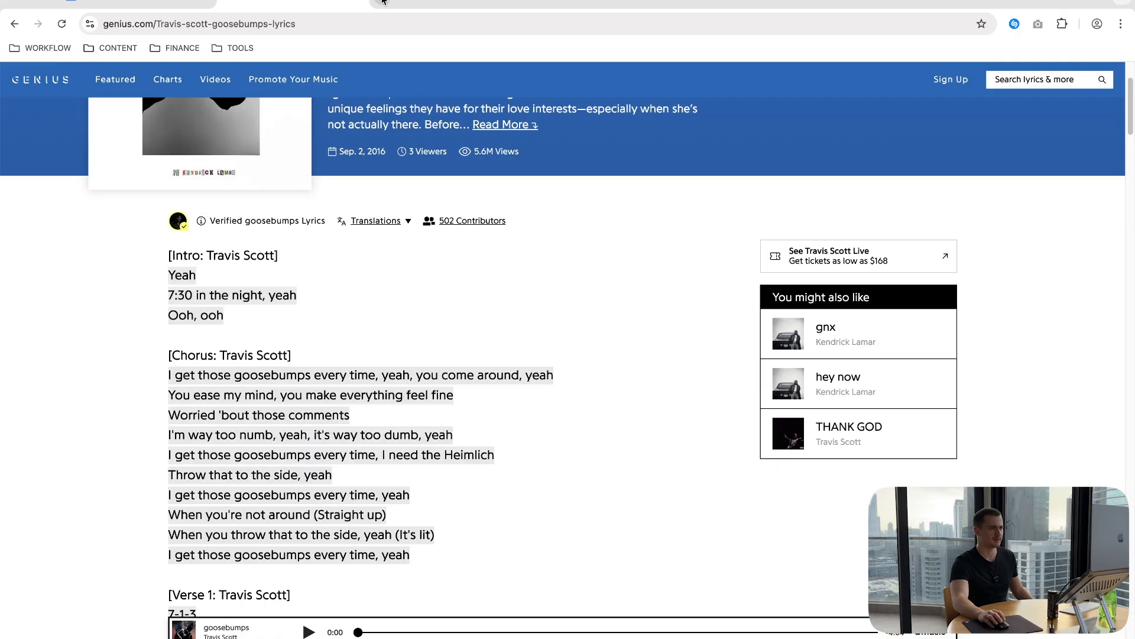
Search Google Images for "apple music fullscreen playback" and preview the Apple Support screenshot with cover art and lyrics.
{"action": "left_click", "coordinate": [383, 1]}
{"action": "type", "text": "apple music fullscreen playback"}
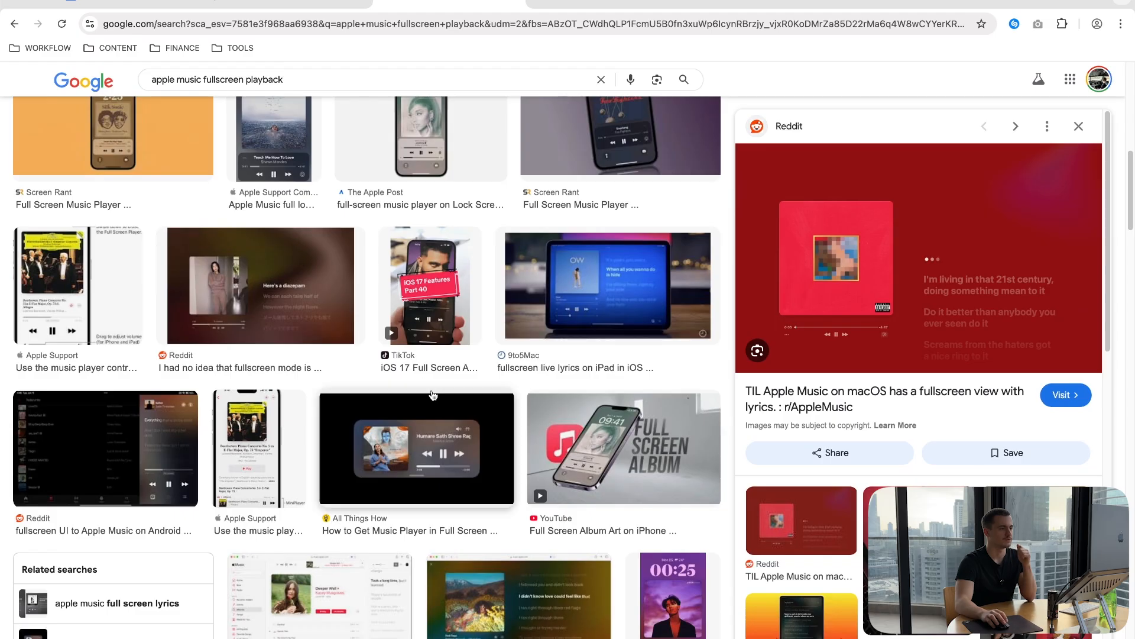
{"action": "scroll", "coordinate": [536, 423], "scroll_direction": "down", "scroll_amount": 4}
{"action": "left_click", "coordinate": [537, 423]}
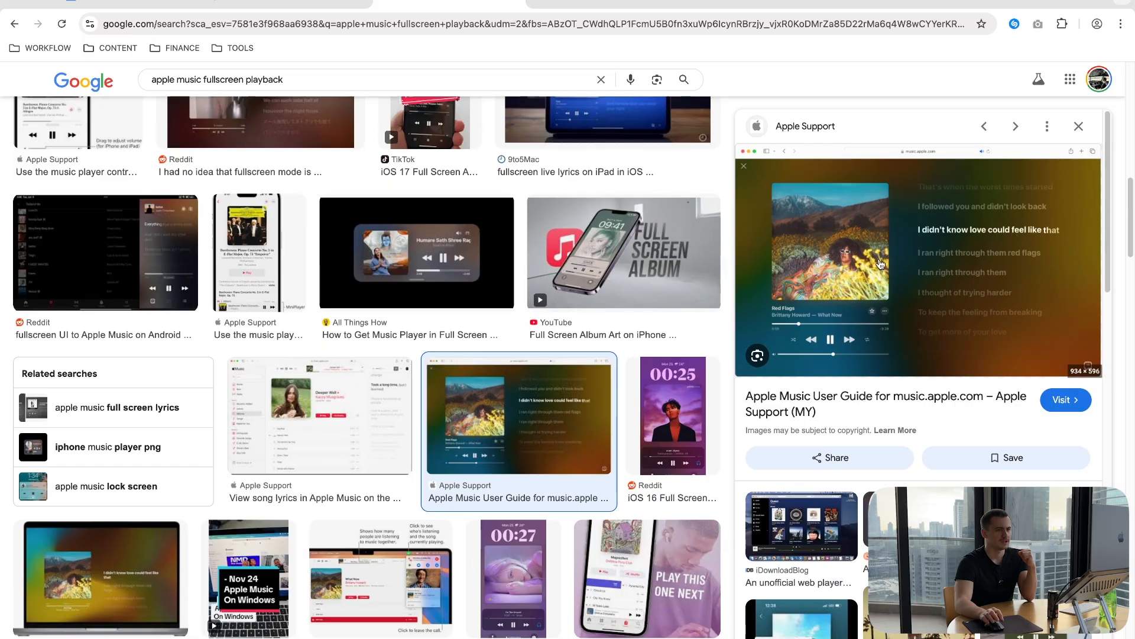
{"action": "right_click", "coordinate": [841, 267]}
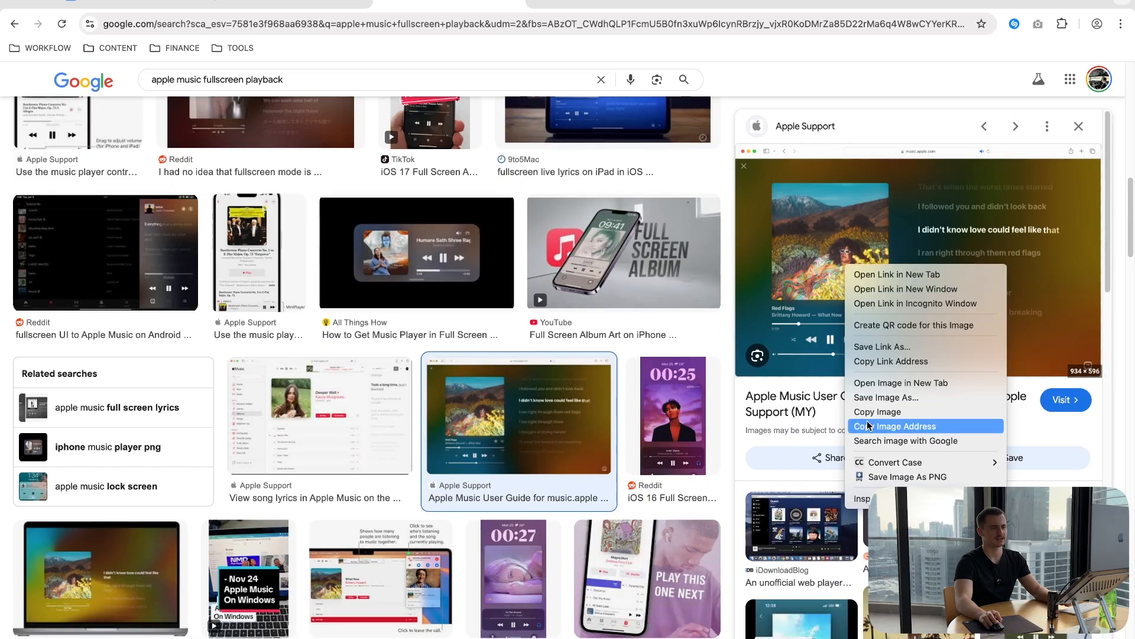
{"action": "key", "text": "Escape"}
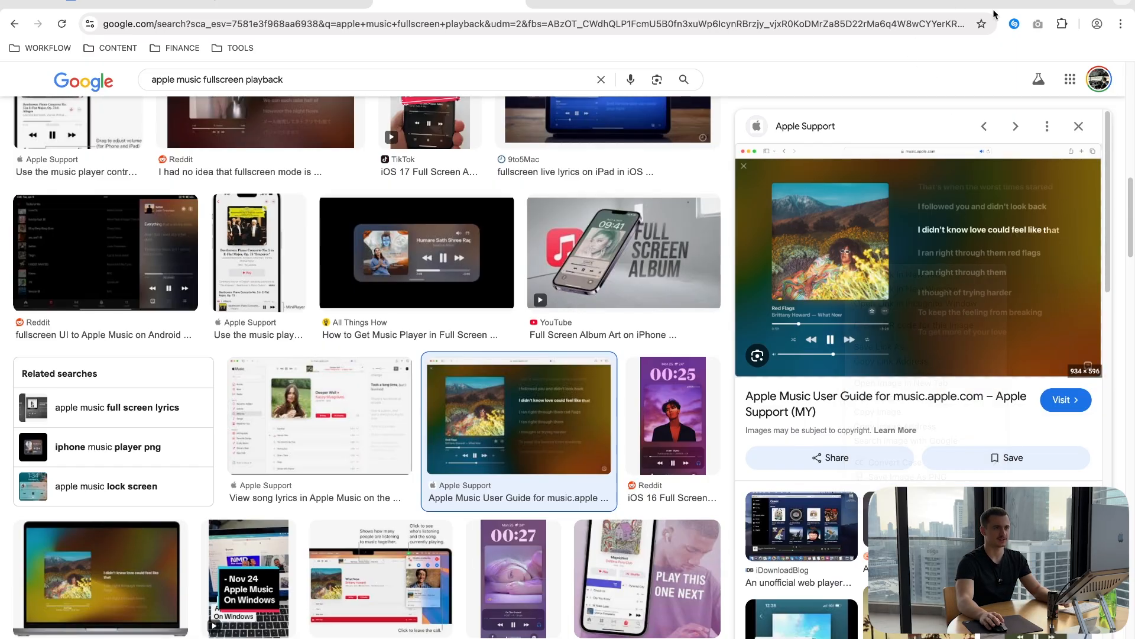
Search the Chrome Web Store for "save as png" and look at the Save Image As PNG extension.
{"action": "left_click", "coordinate": [1062, 23]}
{"action": "key", "text": "ctrl+t"}
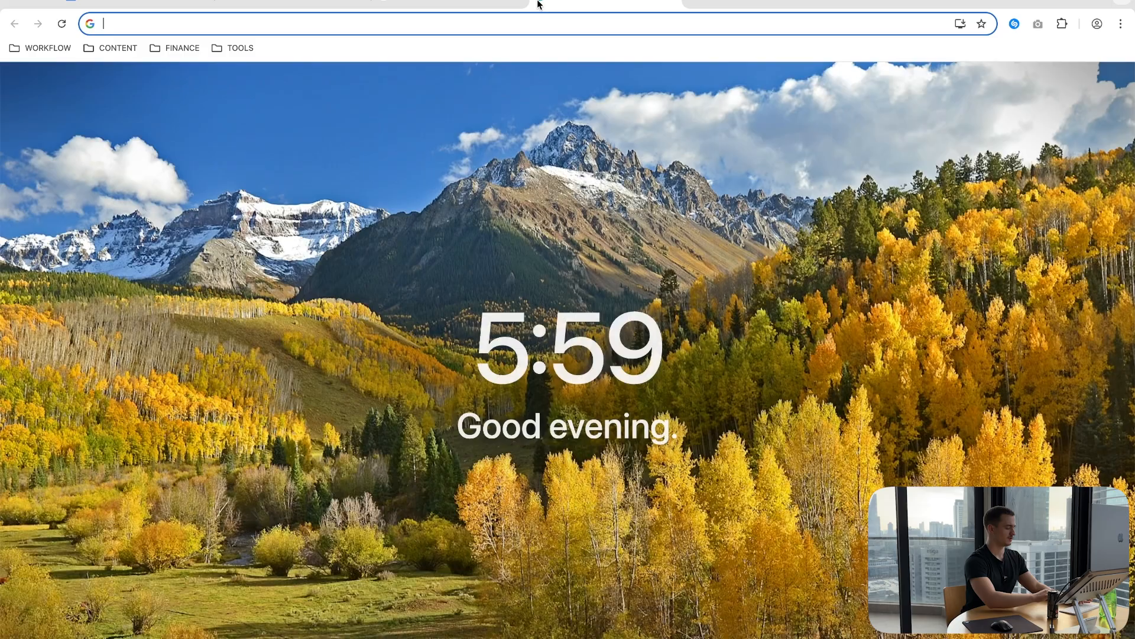
{"action": "type", "text": "chroi"}
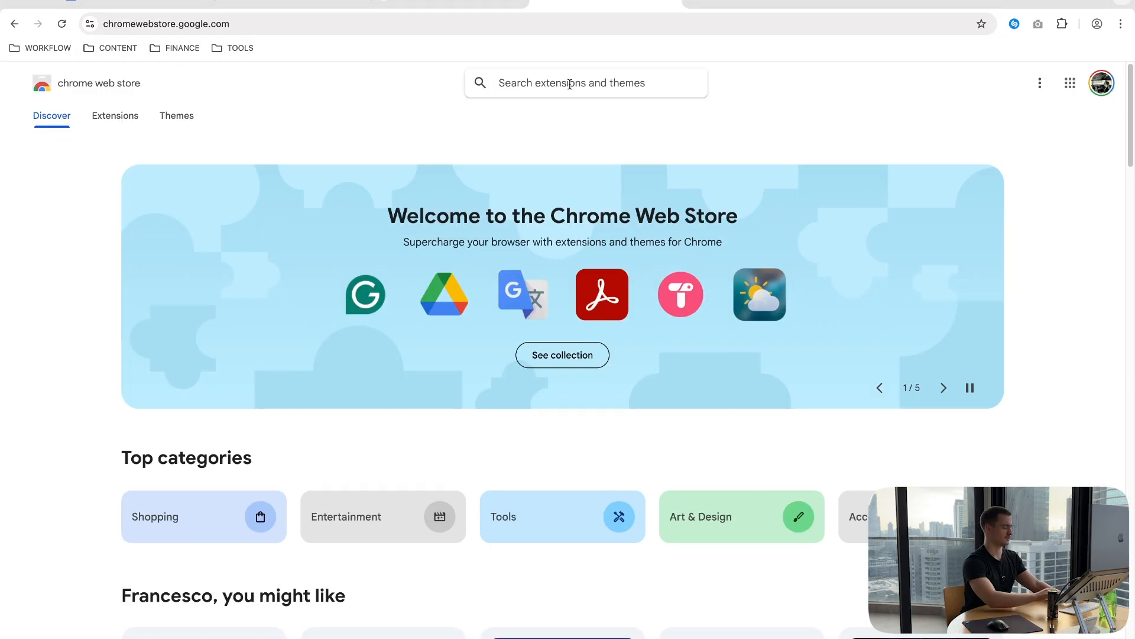
{"action": "left_click", "coordinate": [570, 83]}
{"action": "type", "text": "save as png"}
{"action": "key", "text": "Return"}
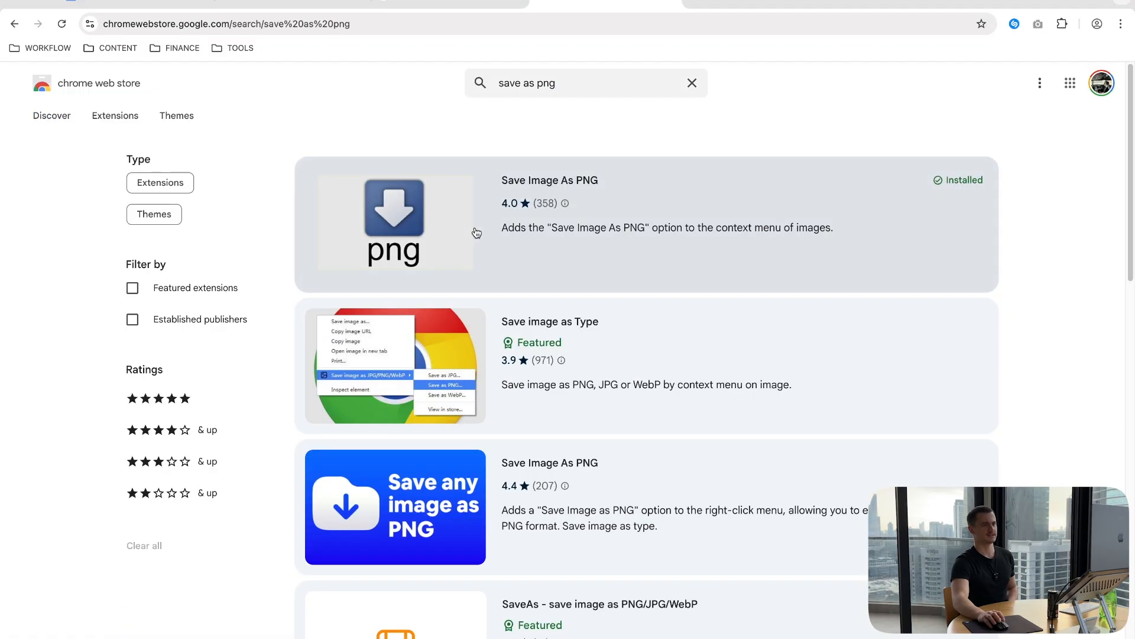
{"action": "left_click", "coordinate": [472, 232]}
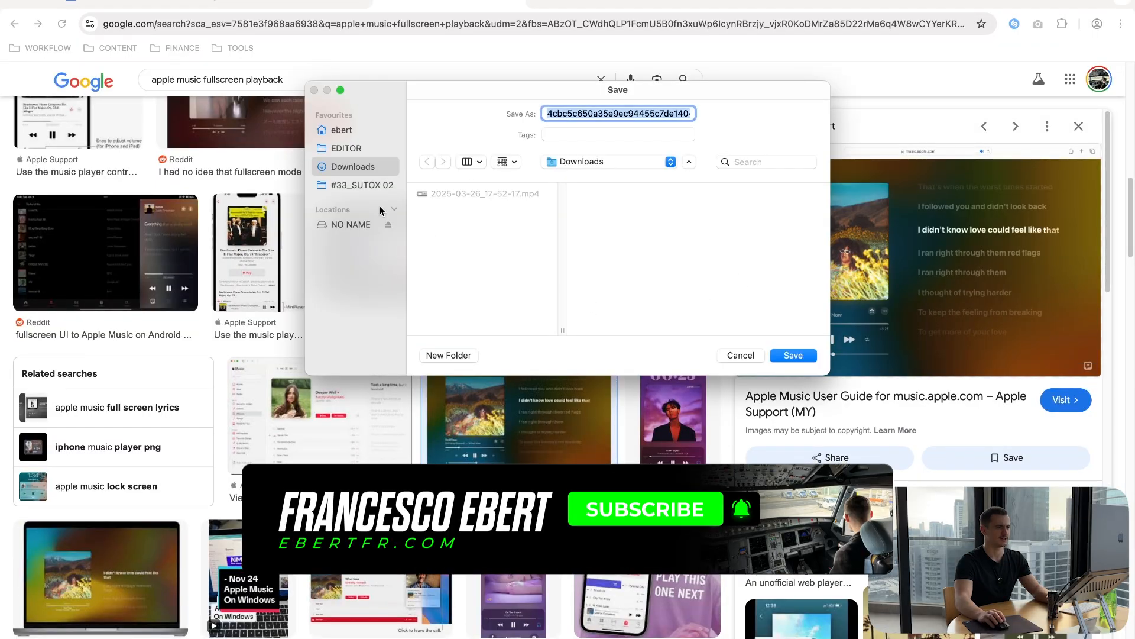
Save the Apple Music screenshot as "APPLE MUSIC UI" in the 04_ASSETS folder of #33_SUTOX 02.
{"action": "left_click", "coordinate": [349, 184]}
{"action": "left_click", "coordinate": [479, 237]}
{"action": "double_click", "coordinate": [629, 113]}
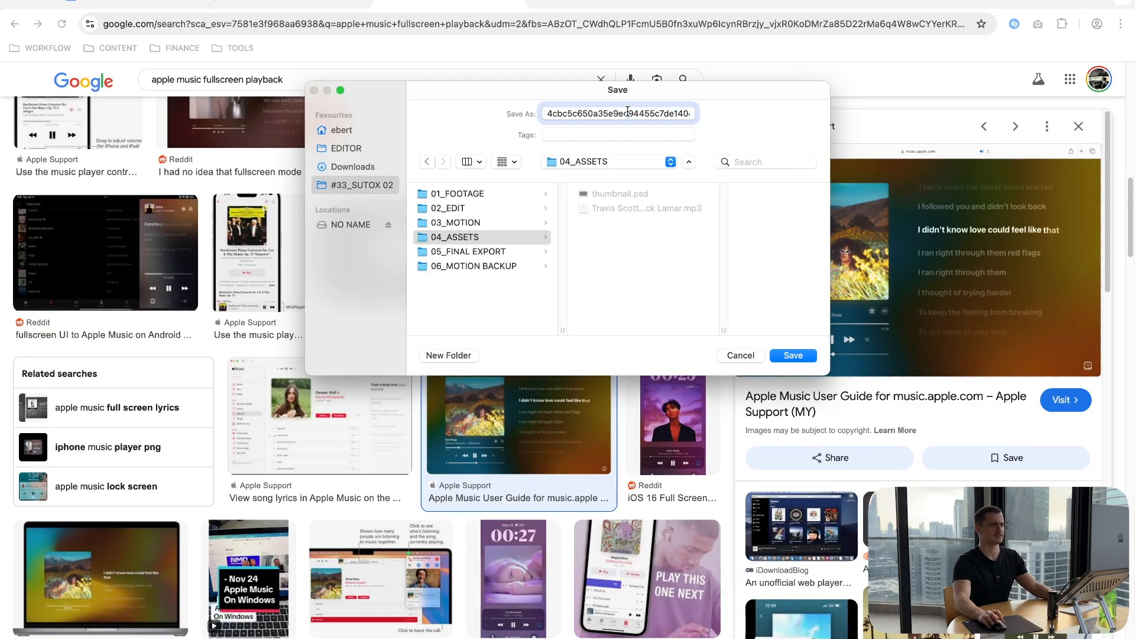
{"action": "type", "text": "APPLE MUSI"}
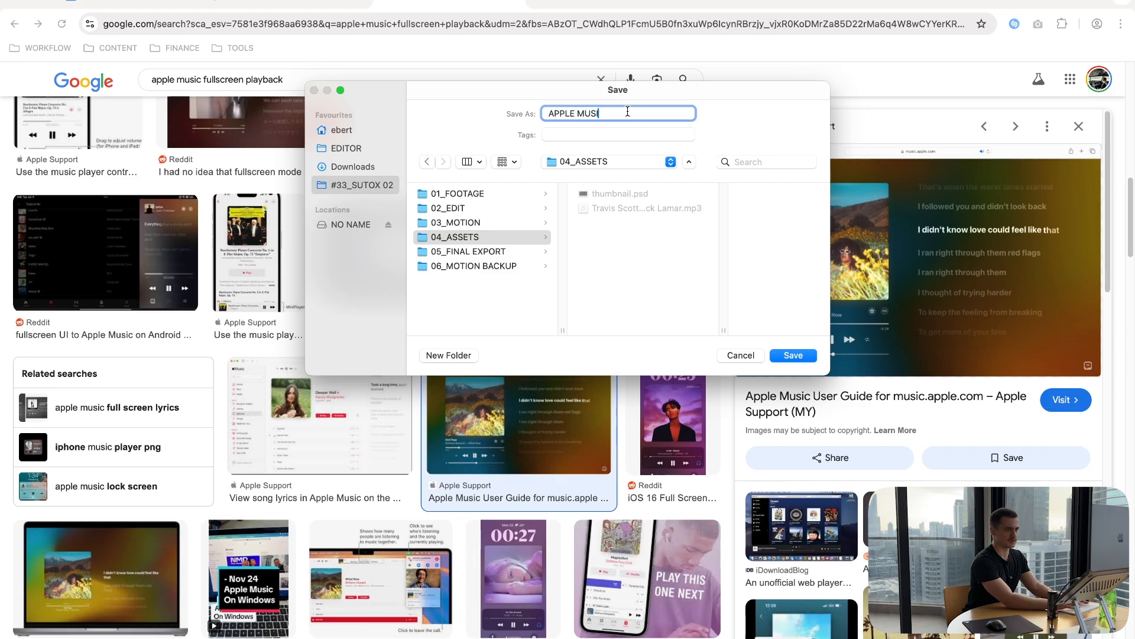
{"action": "type", "text": "C UI"}
{"action": "key", "text": "Return"}
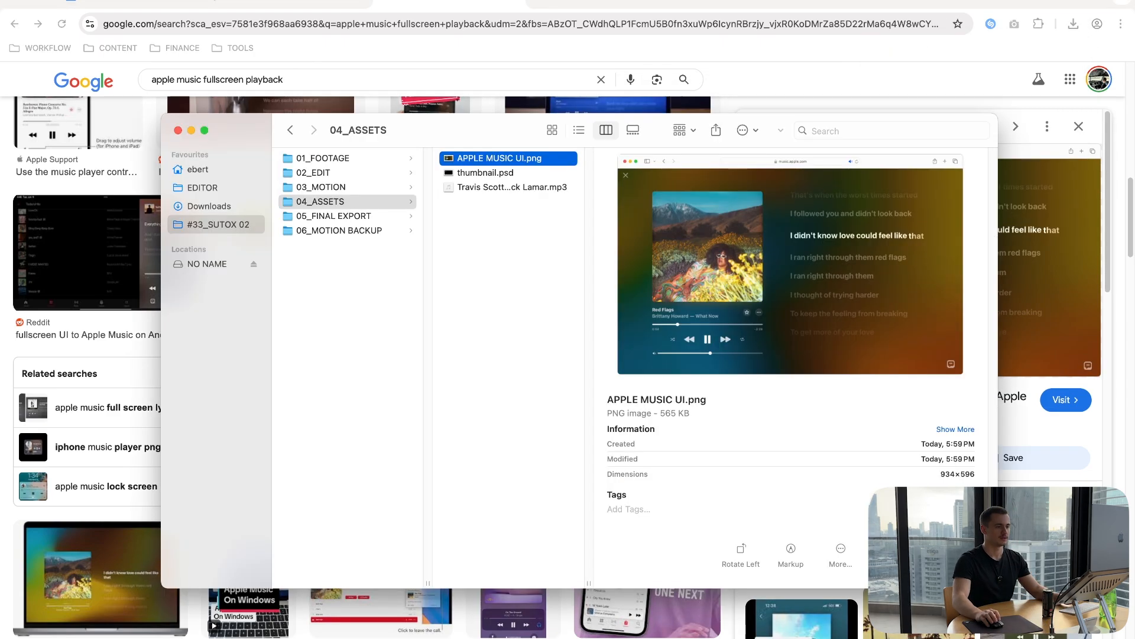
Add APPLE MUSIC UI.png to the SUTOX 2 composition above the song layer and scale it to 181%.
{"action": "key", "text": "super+Tab"}
{"action": "key", "text": "super+Tab"}
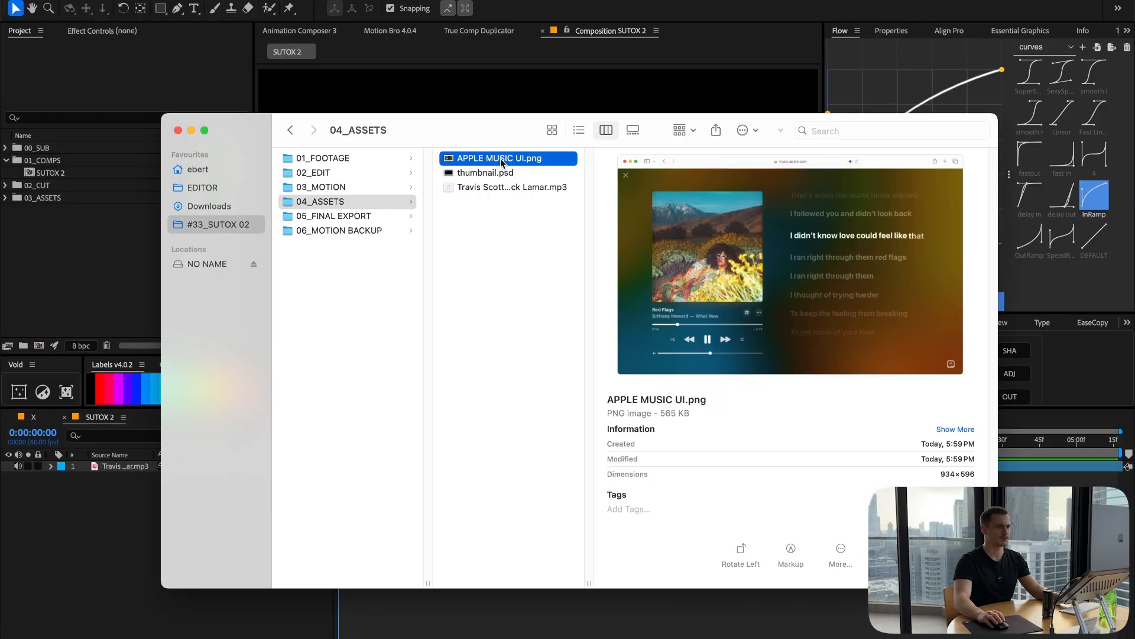
{"action": "key", "text": "super+Tab"}
{"action": "left_click_drag", "start_coordinate": [501, 159], "coordinate": [256, 480]}
{"action": "left_click", "coordinate": [440, 455]}
{"action": "left_click", "coordinate": [411, 467]}
{"action": "key", "text": "s"}
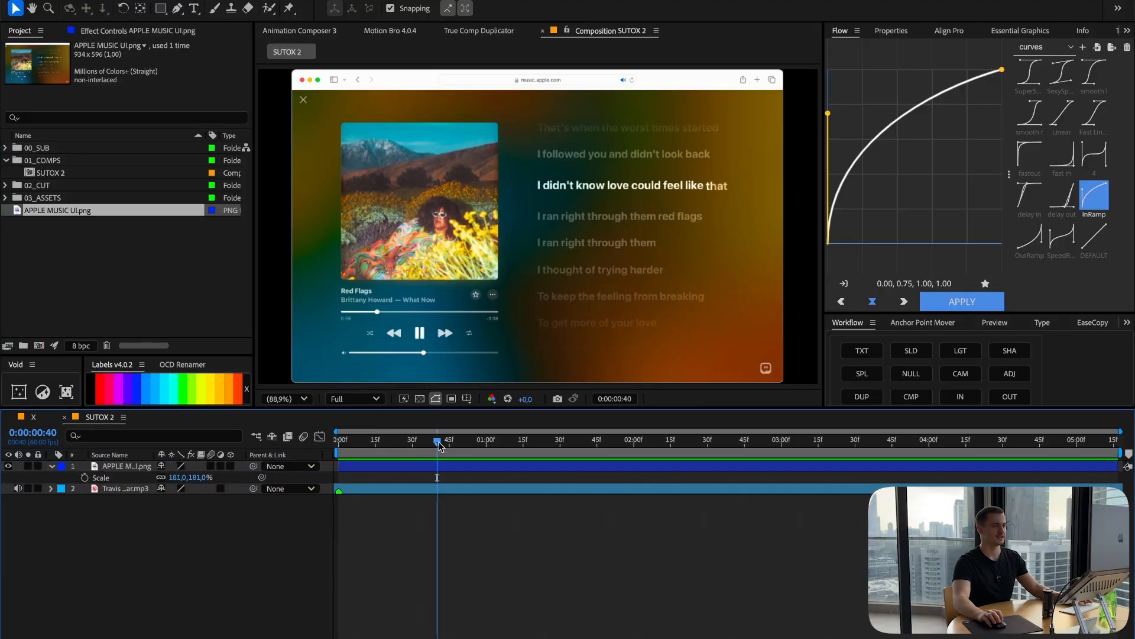
{"action": "left_click_drag", "start_coordinate": [439, 443], "coordinate": [483, 444]}
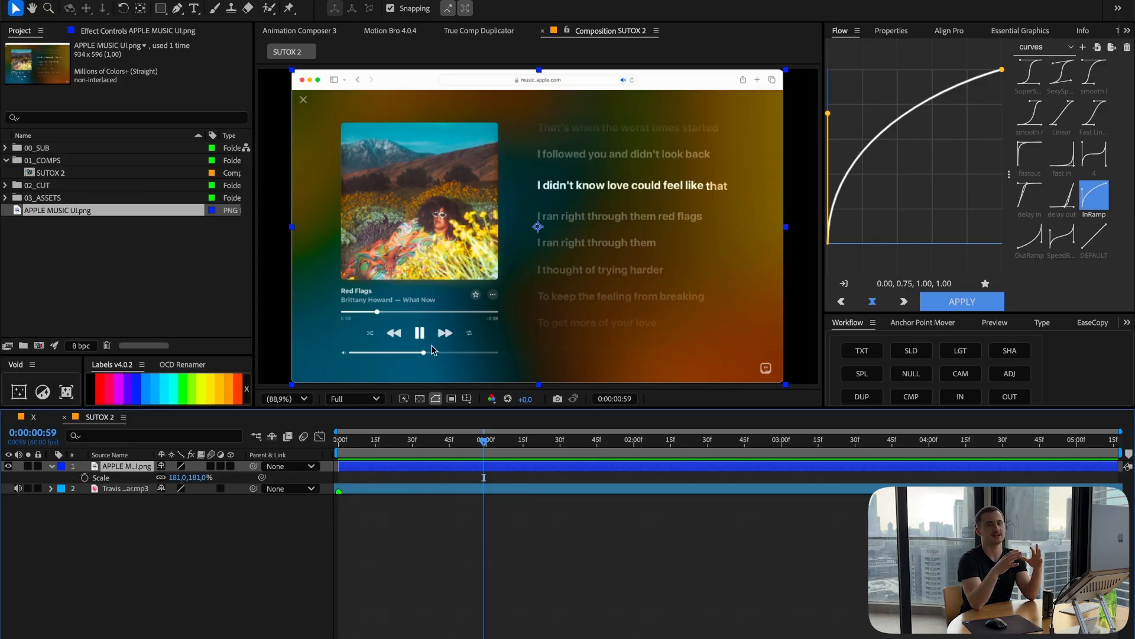
{"action": "left_click", "coordinate": [53, 365]}
{"action": "left_click_drag", "start_coordinate": [374, 445], "coordinate": [499, 449]}
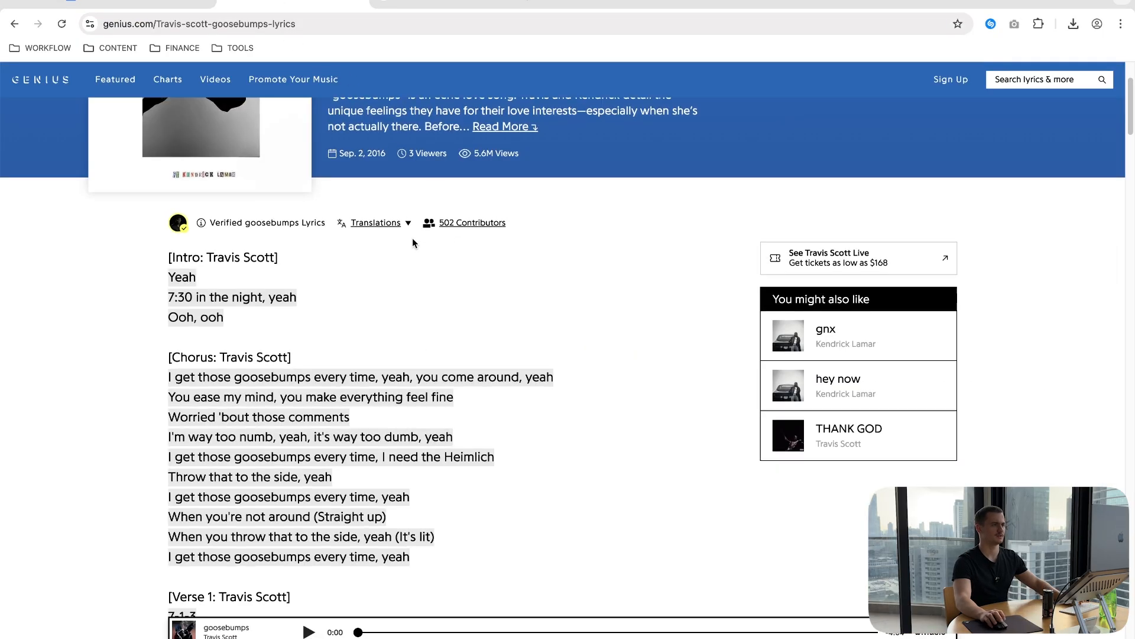
Search Google Images for "goosebumps Travis Scott artwork" and preview the winged cover art from Deezer.
{"action": "scroll", "coordinate": [412, 238], "scroll_direction": "up", "scroll_amount": 5}
{"action": "double_click", "coordinate": [400, 119]}
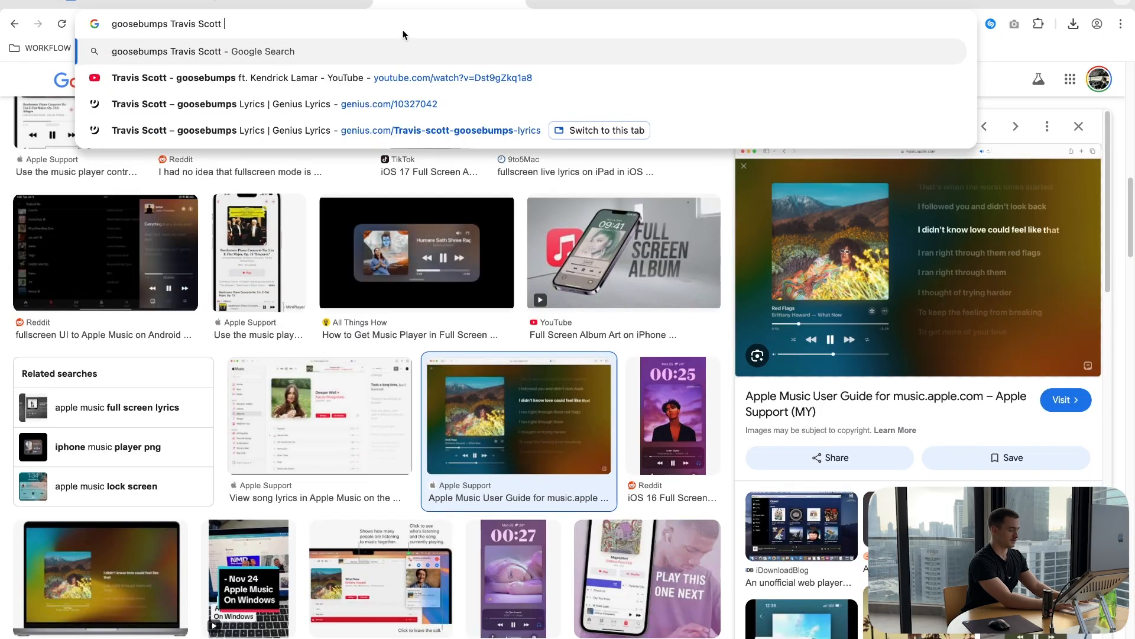
{"action": "type", "text": "artwork"}
{"action": "key", "text": "Return"}
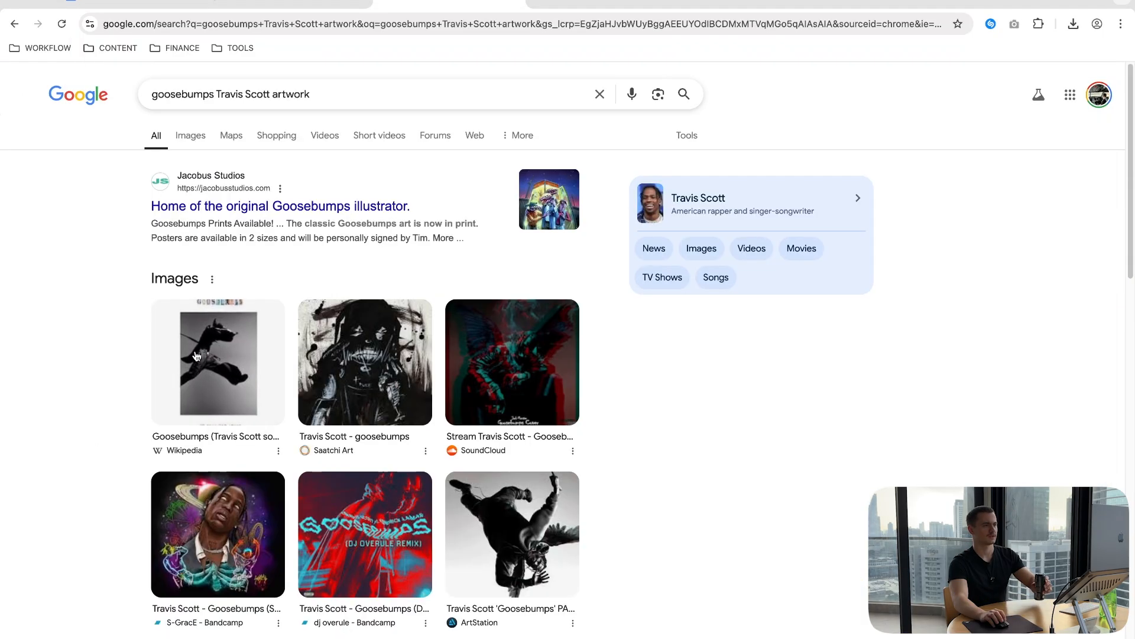
{"action": "left_click", "coordinate": [190, 135]}
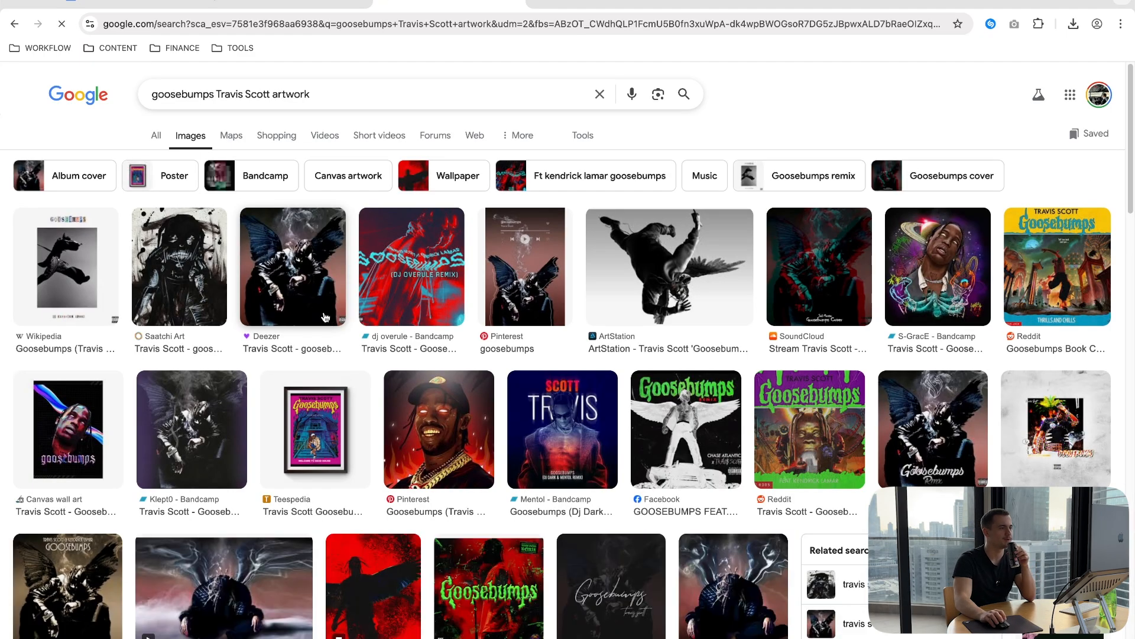
{"action": "left_click", "coordinate": [307, 276]}
Save the cover as a PNG named "artwork" in 04_ASSETS of #33_SUTOX 02 and import it into the After Effects project.
{"action": "right_click", "coordinate": [952, 435]}
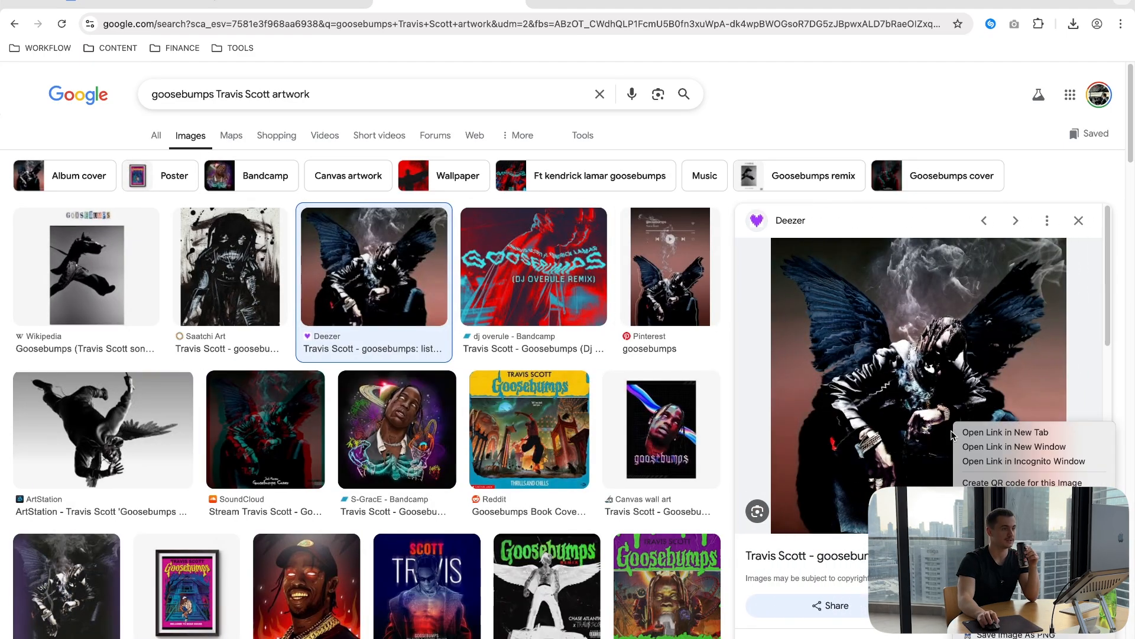
{"action": "left_click", "coordinate": [999, 635]}
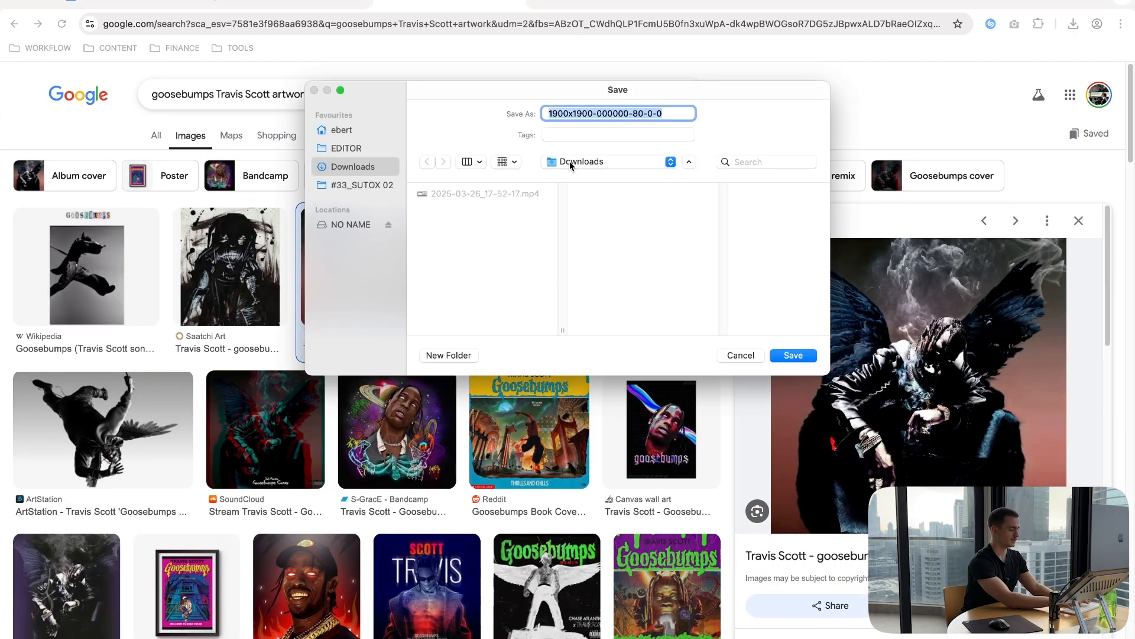
{"action": "type", "text": "artwork"}
{"action": "left_click", "coordinate": [364, 186]}
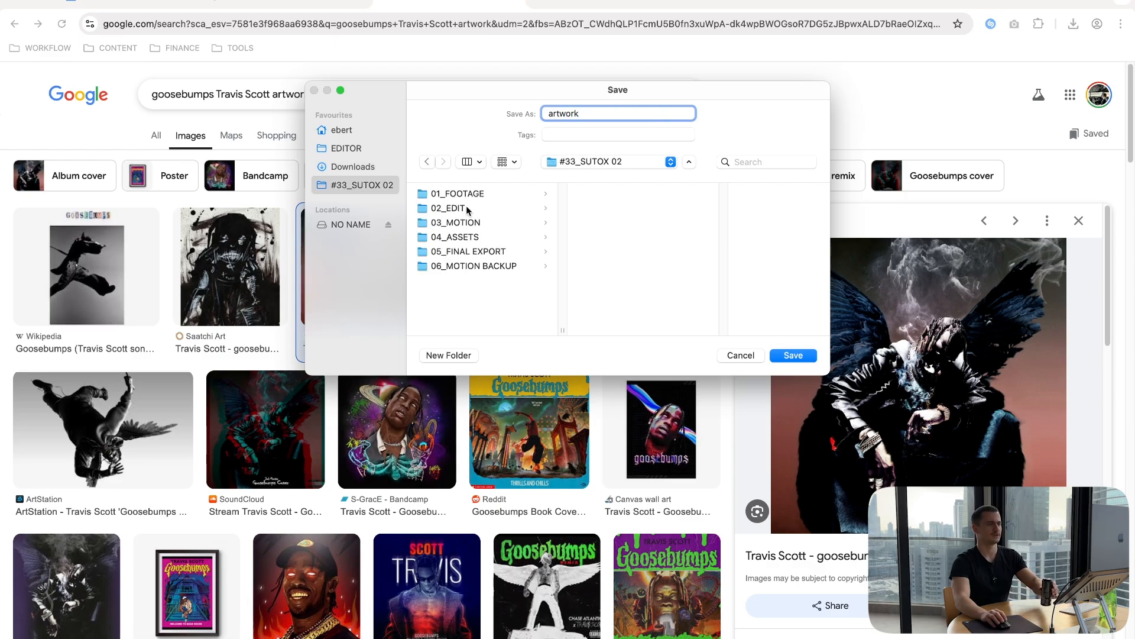
{"action": "left_click", "coordinate": [470, 237]}
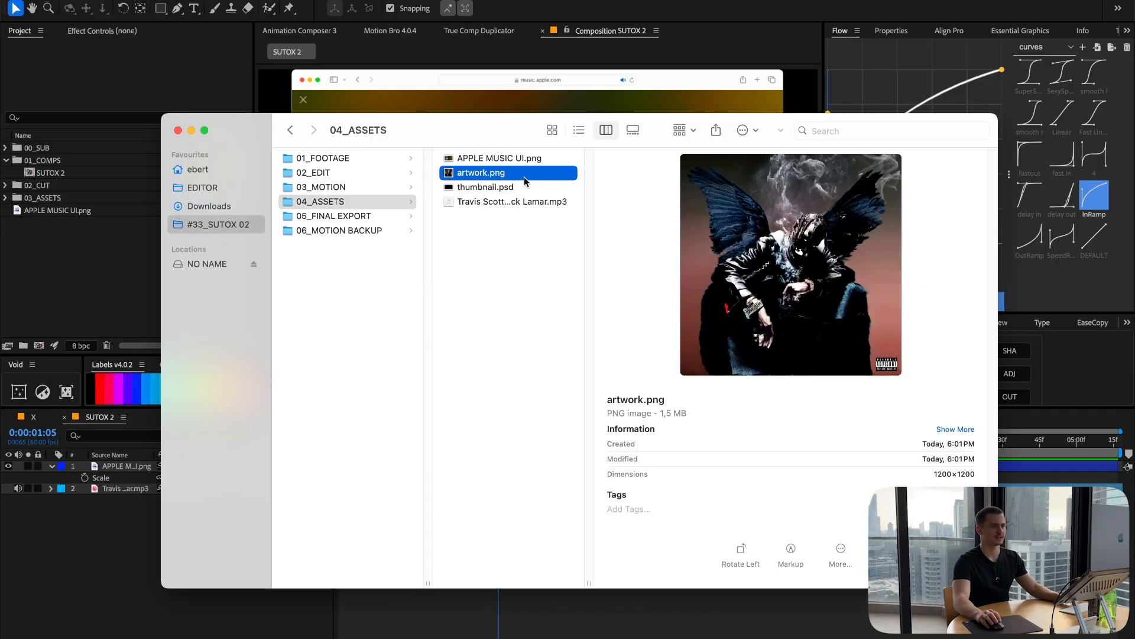
{"action": "left_click_drag", "start_coordinate": [525, 181], "coordinate": [71, 272]}
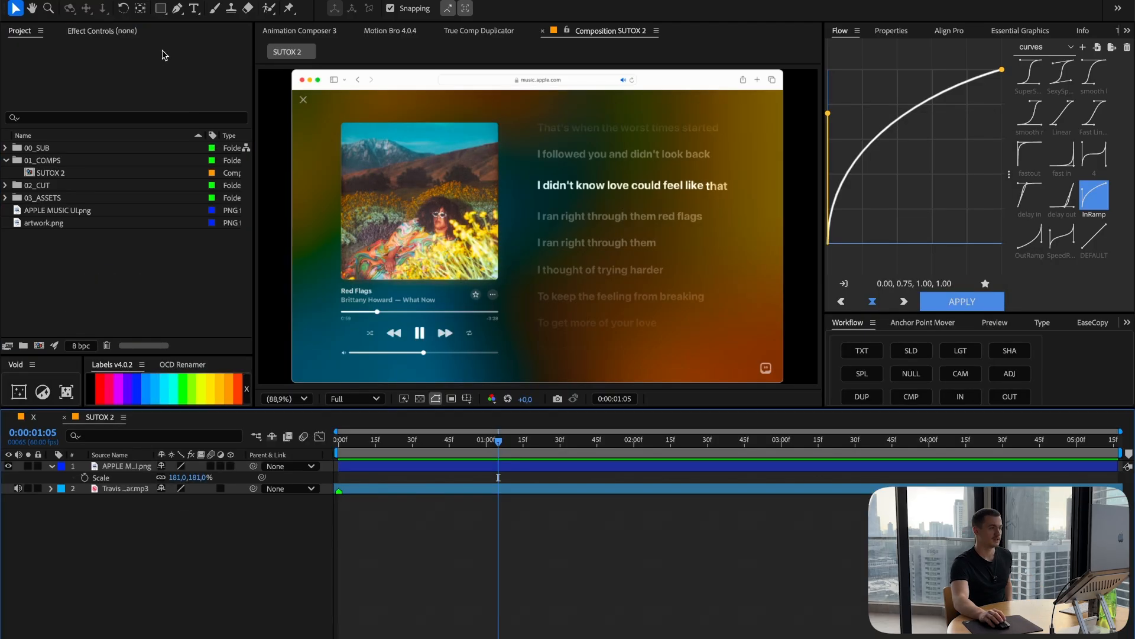
Draw a square shape about 968 px wide over the middle of the composition and set its roundness to 30.
{"action": "left_click_drag", "start_coordinate": [160, 8], "coordinate": [198, 23]}
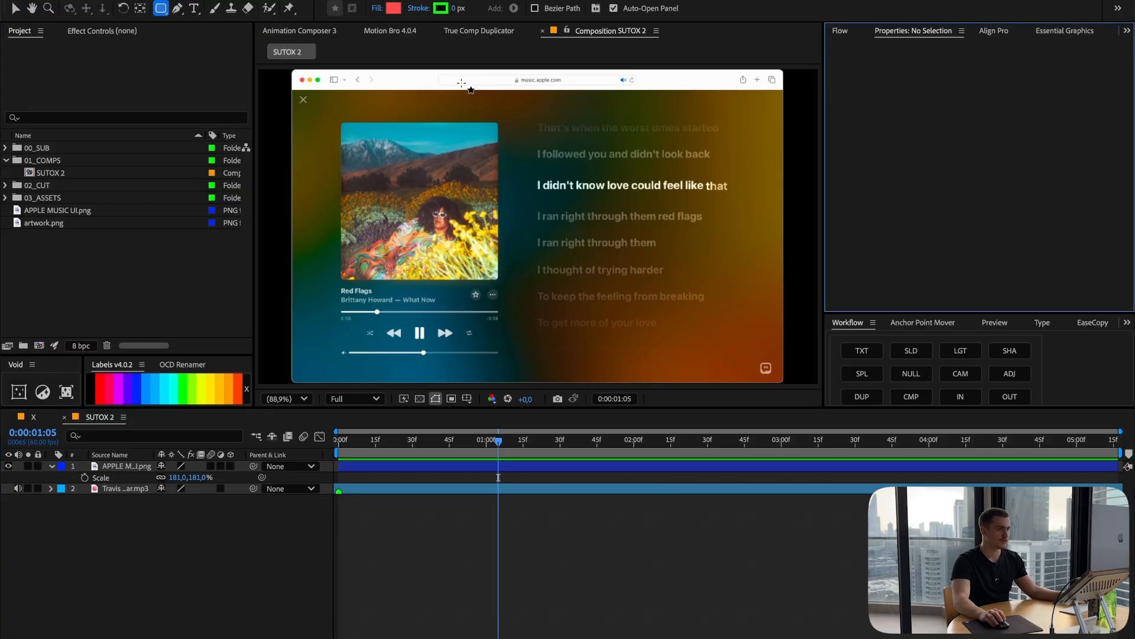
{"action": "mouse_move", "coordinate": [439, 83]}
{"action": "left_mouse_down"}
{"action": "mouse_move", "coordinate": [456, 189]}
{"action": "mouse_move", "coordinate": [546, 279]}
{"action": "mouse_move", "coordinate": [641, 182]}
{"action": "mouse_move", "coordinate": [683, 229]}
{"action": "left_mouse_up"}
{"action": "key", "text": "Delete"}
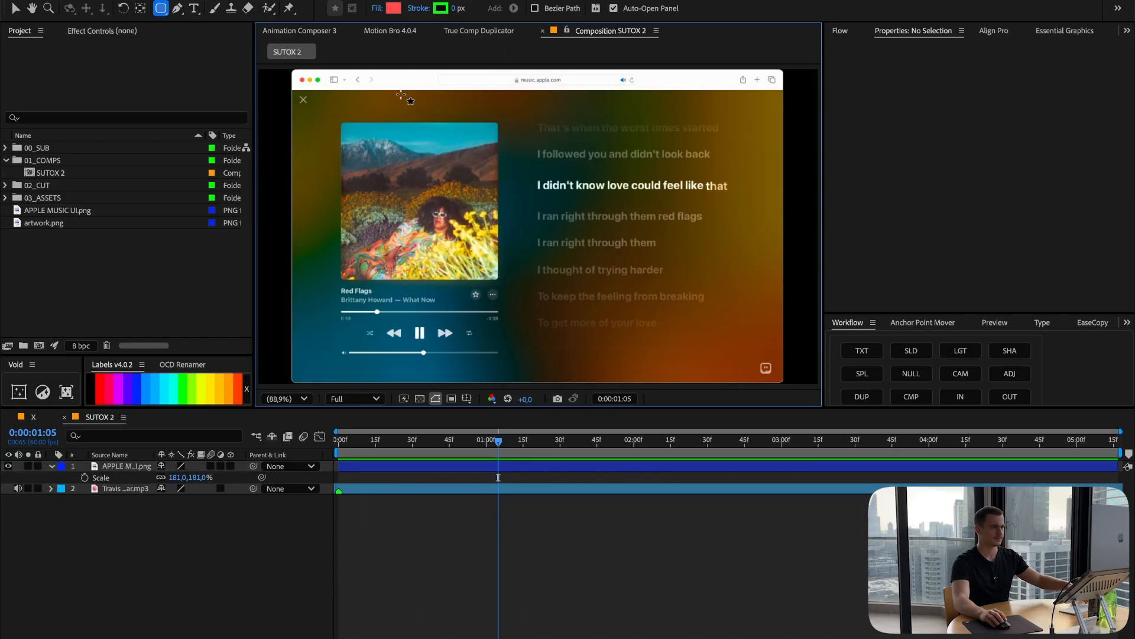
{"action": "mouse_move", "coordinate": [399, 84]}
{"action": "left_mouse_down"}
{"action": "mouse_move", "coordinate": [596, 284]}
{"action": "mouse_move", "coordinate": [554, 268]}
{"action": "mouse_move", "coordinate": [683, 360]}
{"action": "left_mouse_up"}
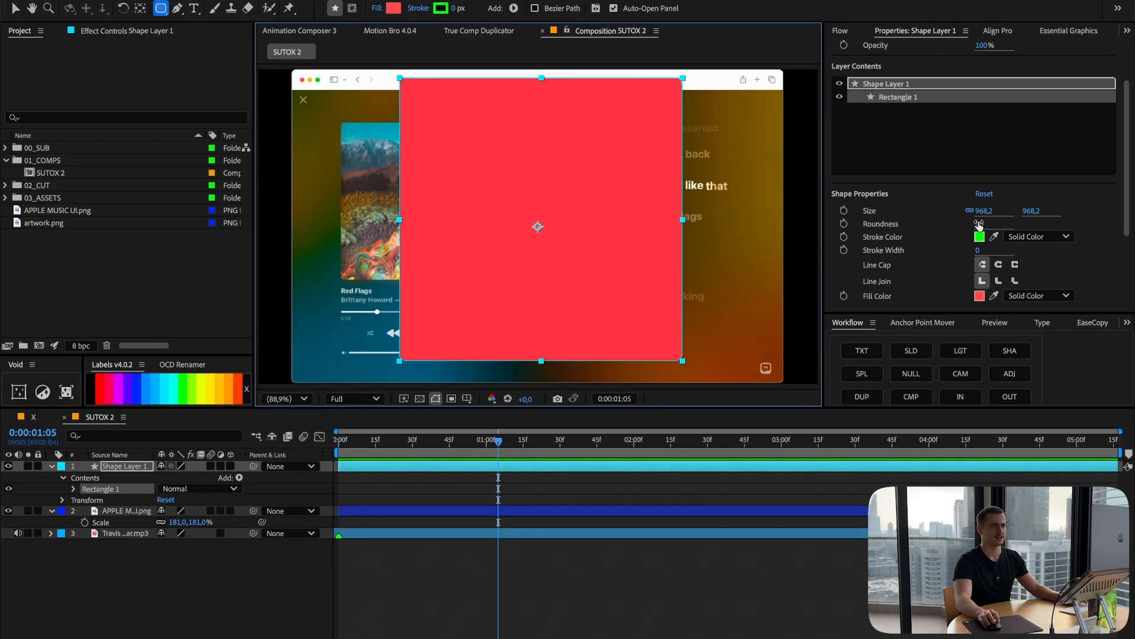
{"action": "left_click", "coordinate": [985, 222]}
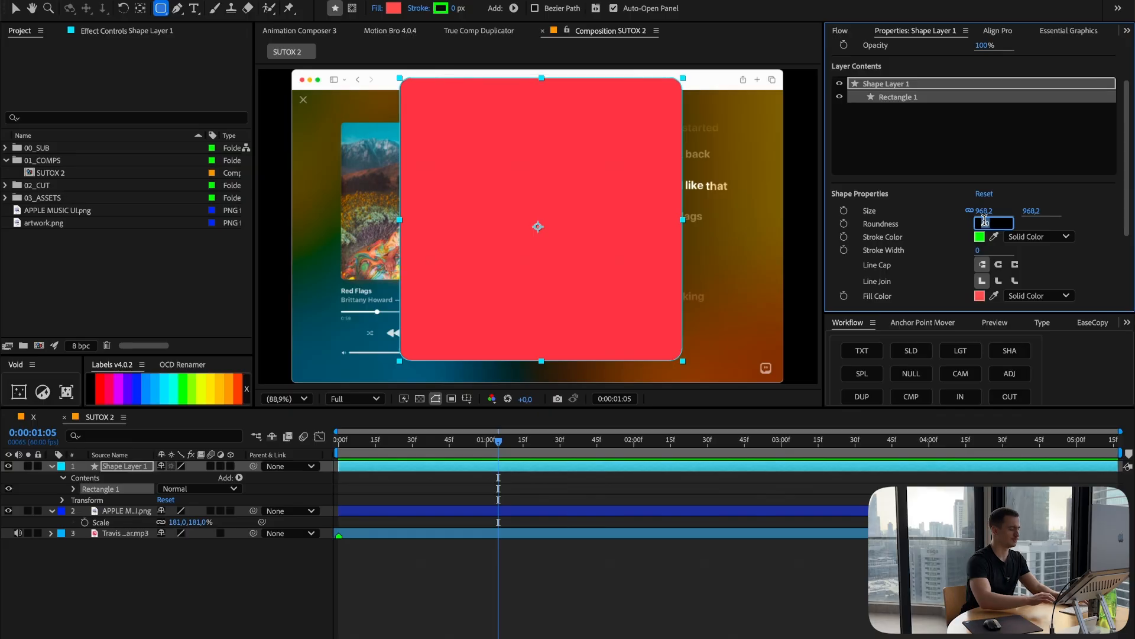
{"action": "type", "text": "30"}
{"action": "key", "text": "Return"}
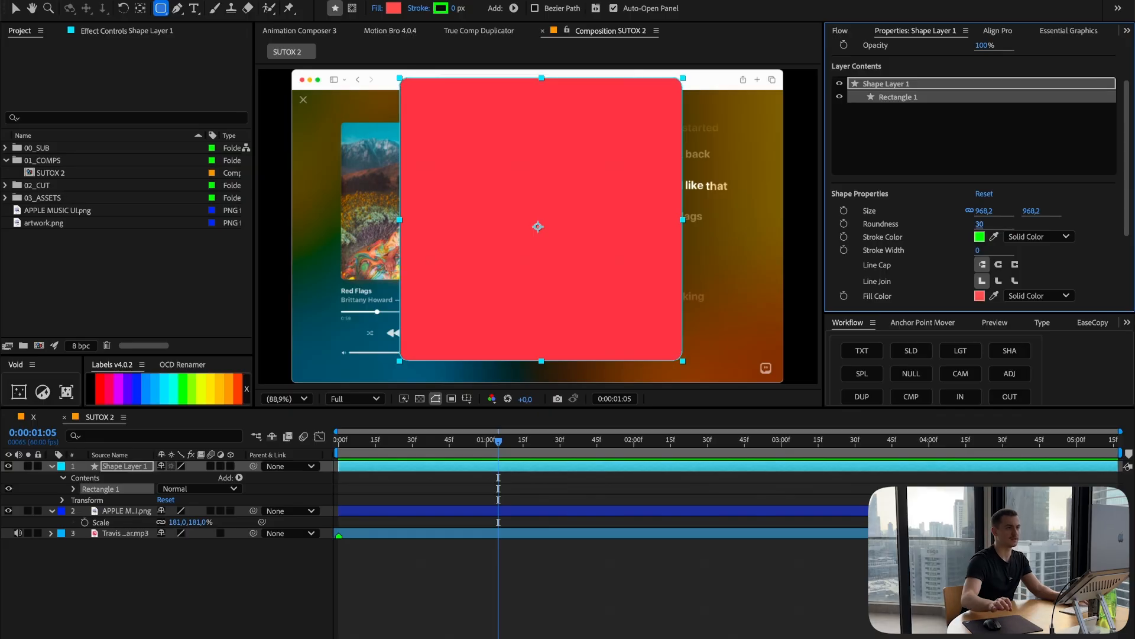
Set the square's stroke to None and its solid fill colour to FF0000.
{"action": "left_click", "coordinate": [979, 236]}
{"action": "left_click", "coordinate": [690, 279]}
{"action": "left_click", "coordinate": [1039, 237]}
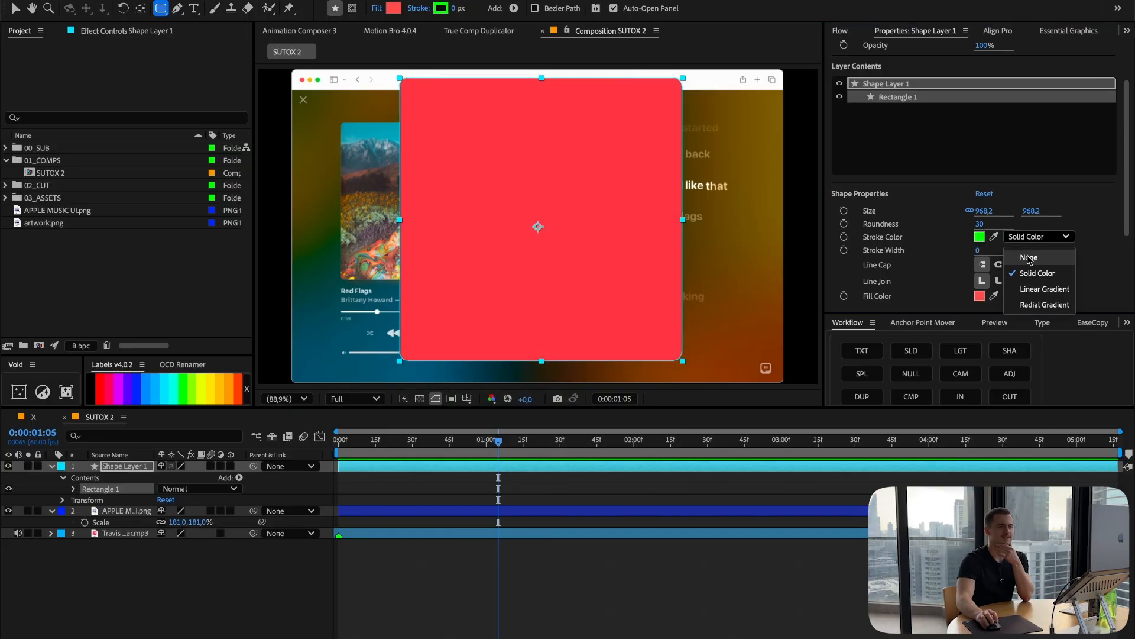
{"action": "left_click", "coordinate": [1020, 223]}
{"action": "left_click", "coordinate": [979, 296]}
{"action": "type", "text": "ff0000"}
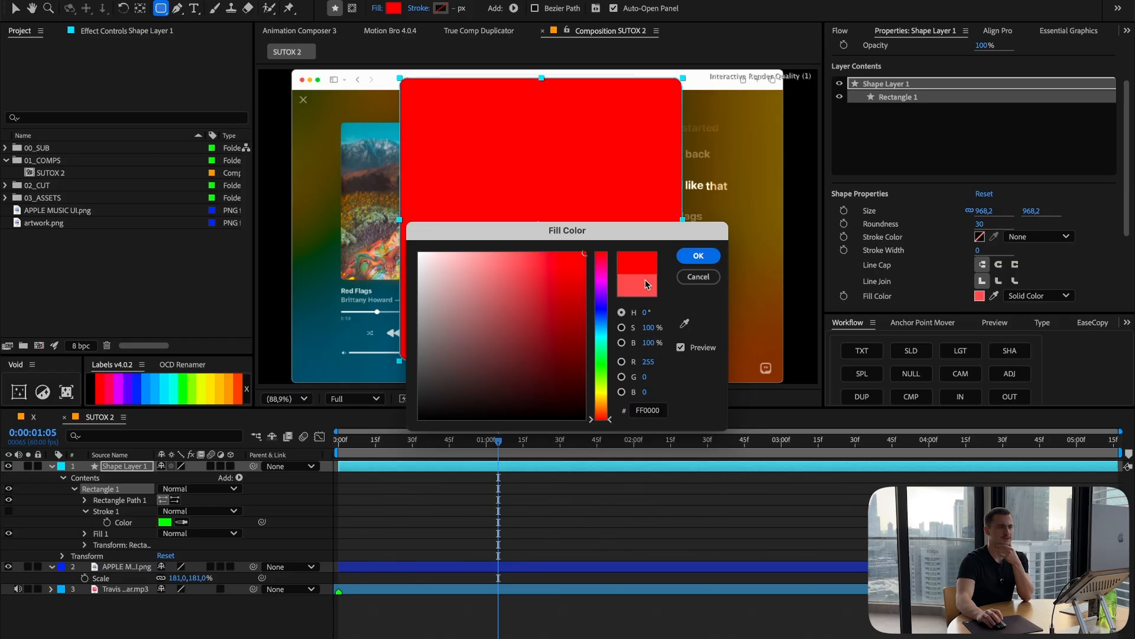
{"action": "left_click", "coordinate": [699, 259]}
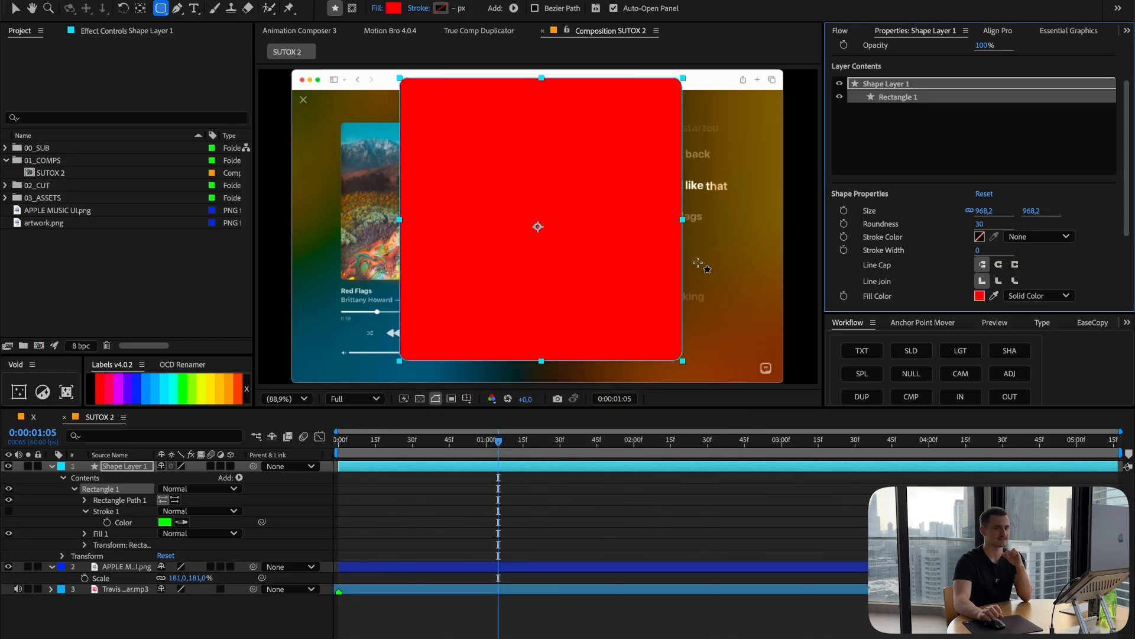
Look at the Animation Composer 3 plug-in, its Mister Horse web listing and its Anchor Point Mover panel.
{"action": "left_click", "coordinate": [923, 322]}
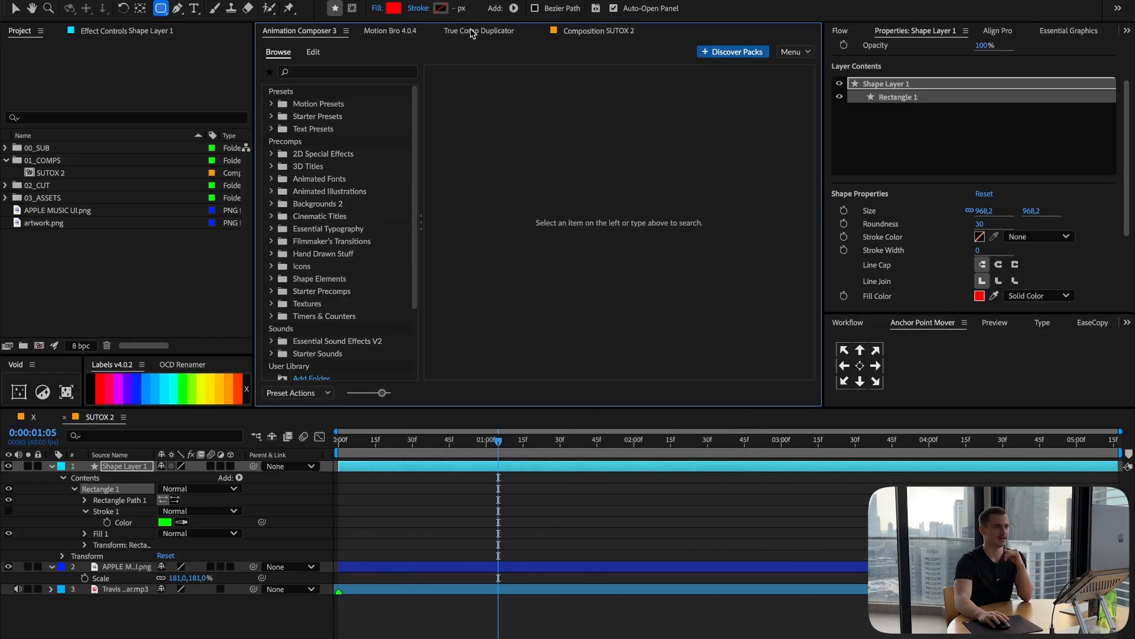
{"action": "left_click", "coordinate": [299, 30]}
{"action": "left_click", "coordinate": [507, 123]}
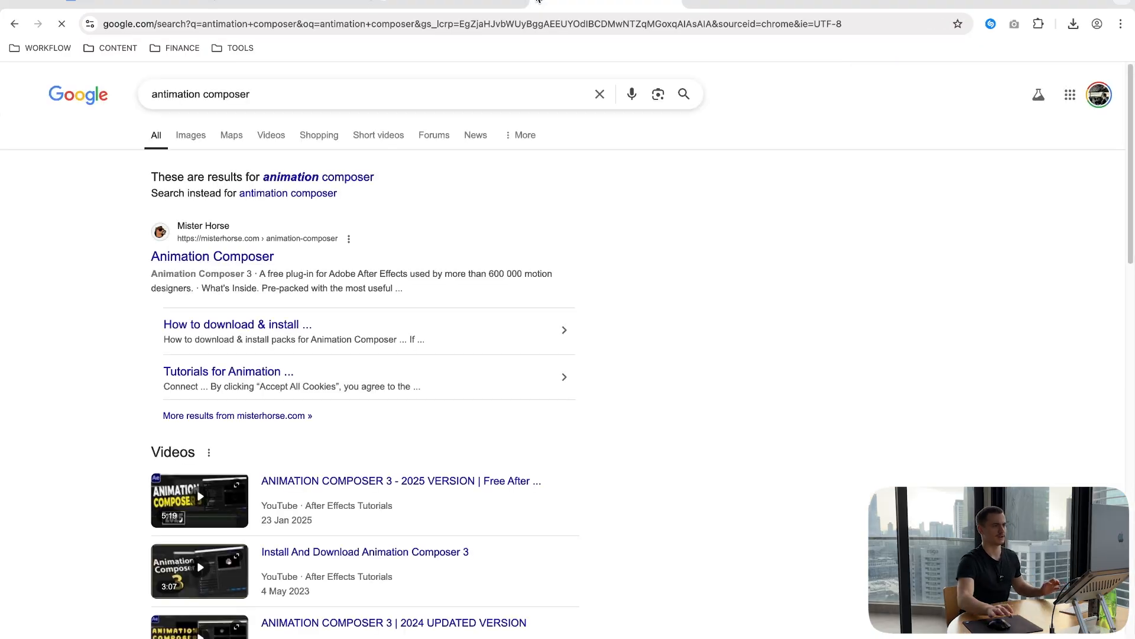
{"action": "left_click", "coordinate": [232, 240]}
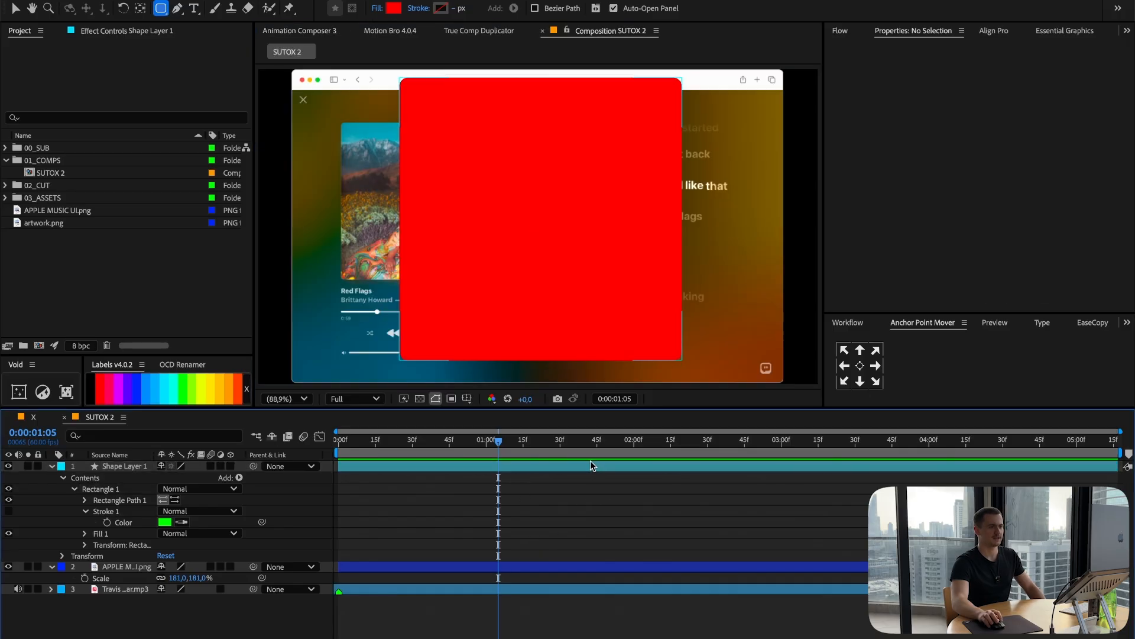
{"action": "left_click", "coordinate": [314, 34]}
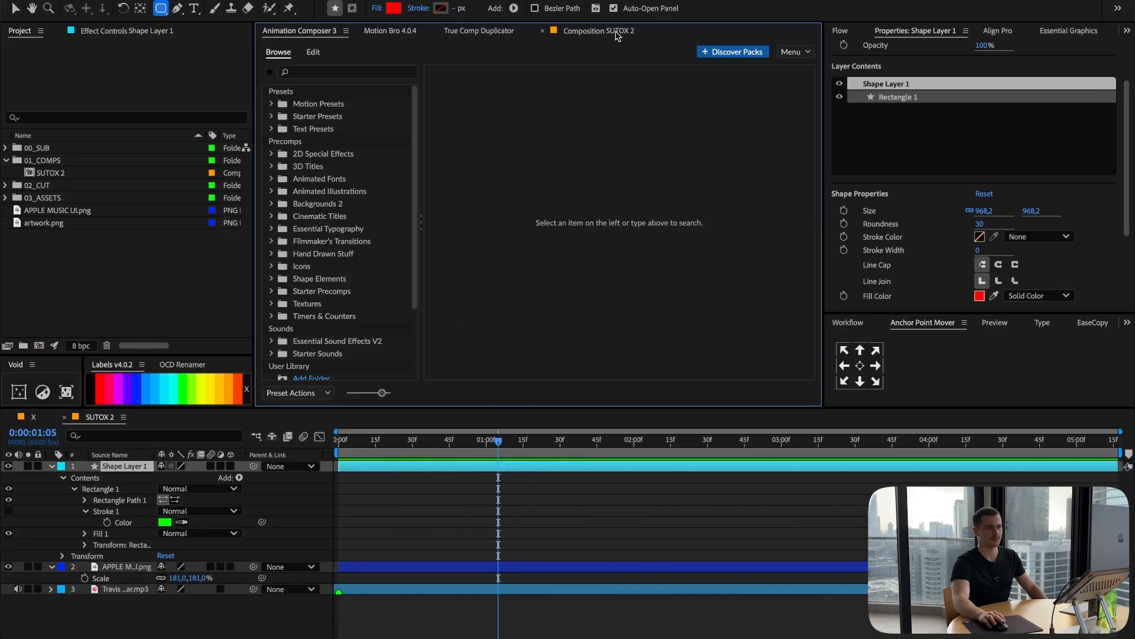
{"action": "left_click", "coordinate": [563, 31]}
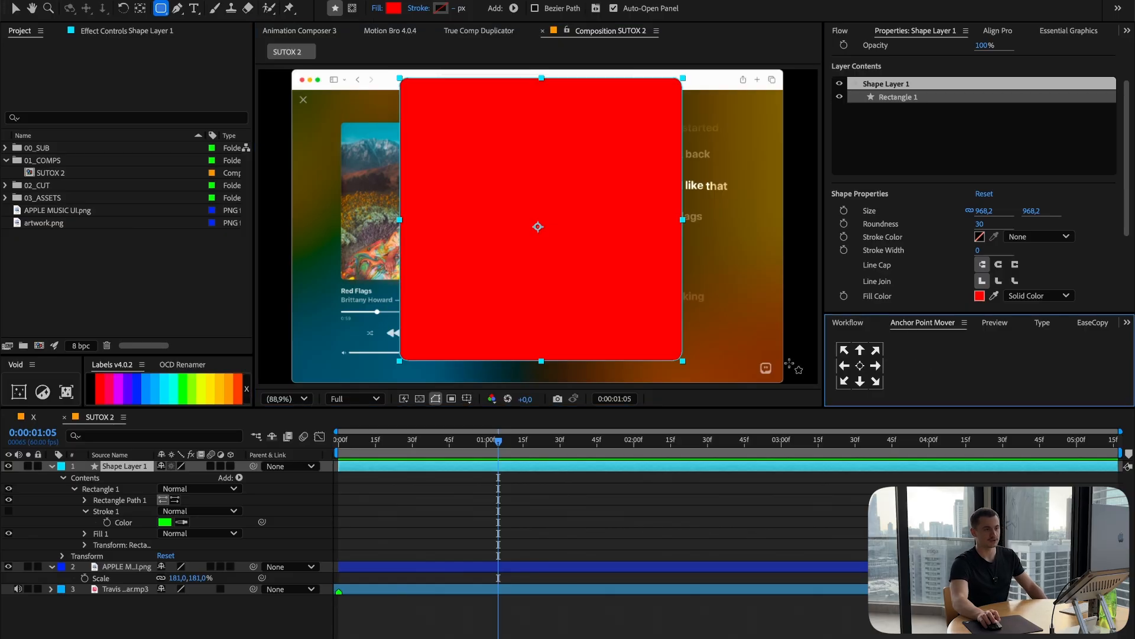
{"action": "left_click", "coordinate": [384, 1]}
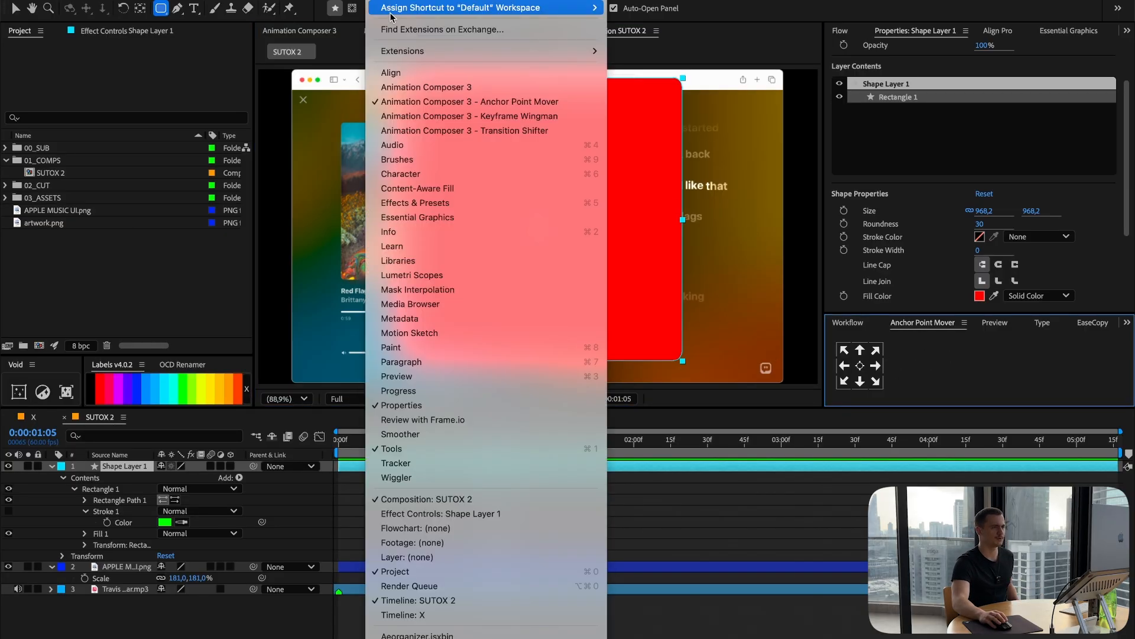
{"action": "left_click", "coordinate": [550, 102]}
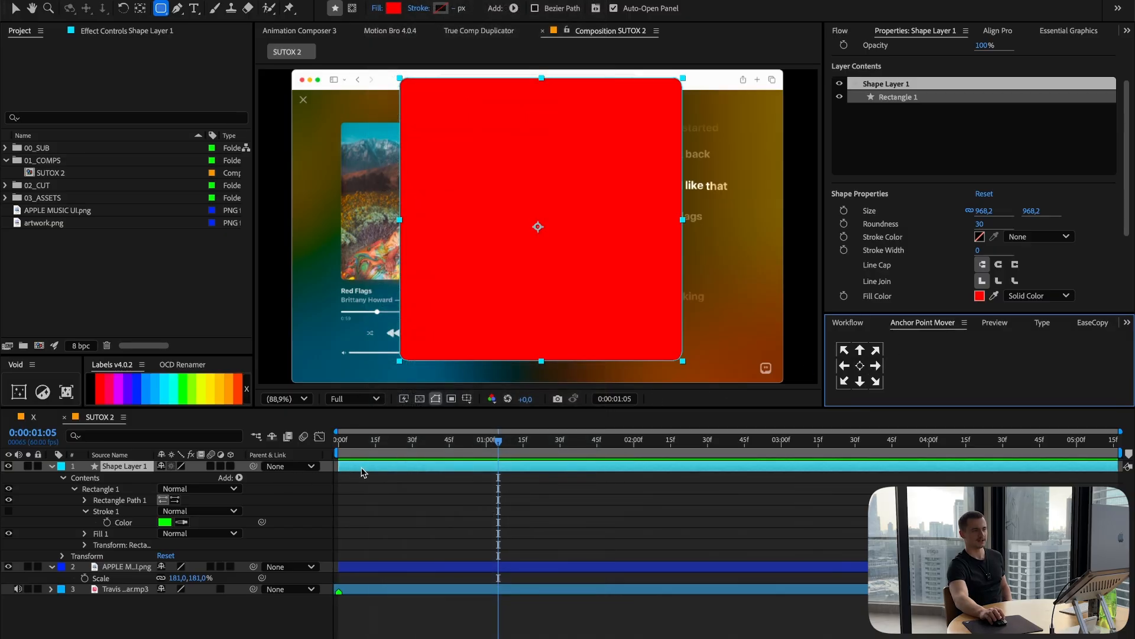
Center the red square's anchor point on the shape and center it in the composition with the proportional grid displayed.
{"action": "left_click", "coordinate": [364, 471]}
{"action": "left_click", "coordinate": [860, 366]}
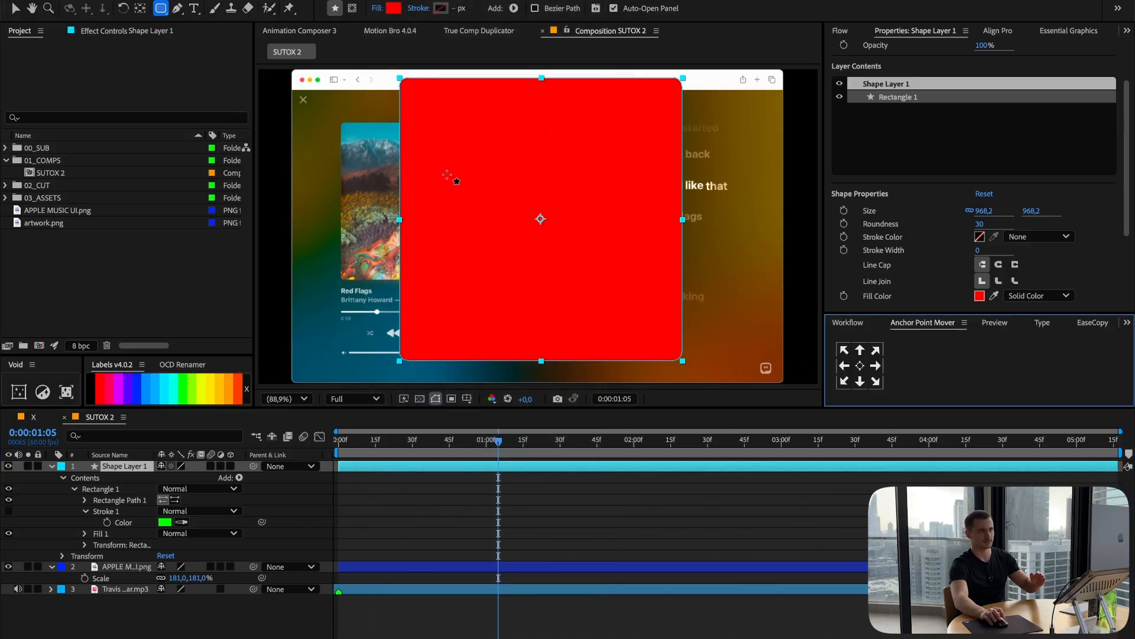
{"action": "key", "text": "v"}
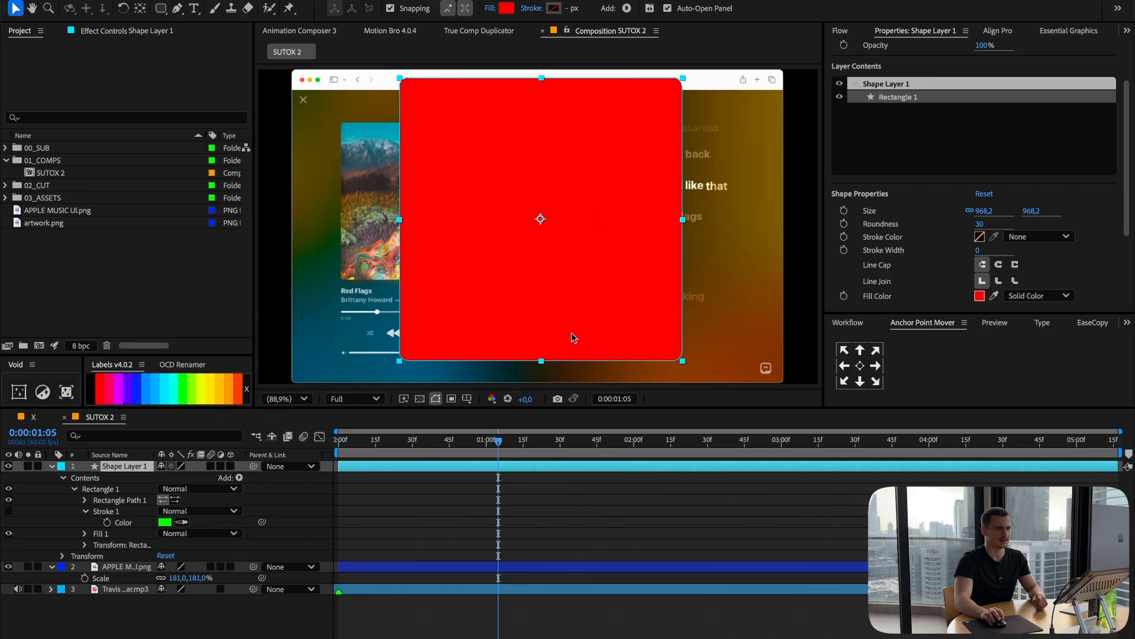
{"action": "left_click", "coordinate": [466, 398]}
{"action": "left_click", "coordinate": [500, 426]}
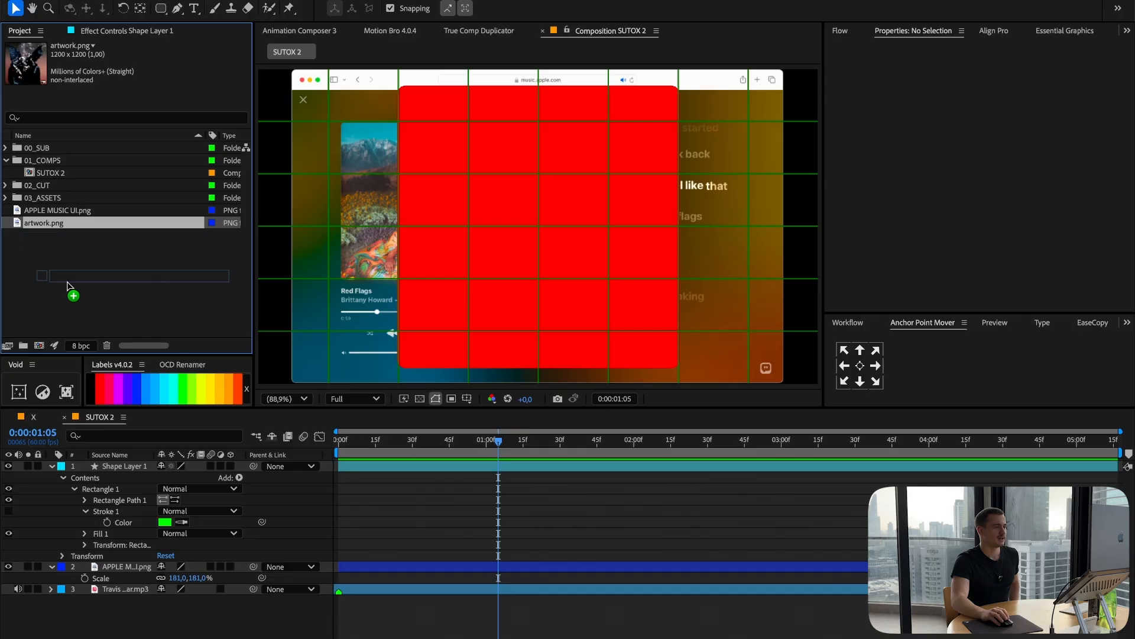
Add artwork.png above Shape Layer 1 and file both PNG images in the PICTURES folder of 03_ASSETS.
{"action": "left_click_drag", "start_coordinate": [126, 473], "coordinate": [130, 462]}
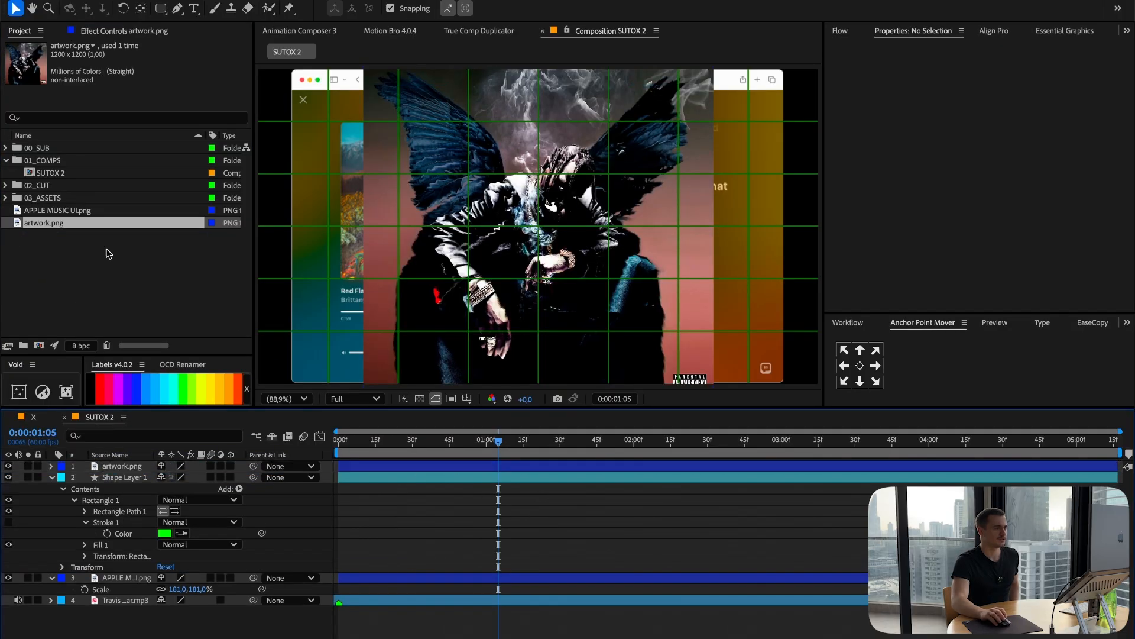
{"action": "left_click", "coordinate": [6, 198]}
{"action": "left_click", "coordinate": [55, 286]}
{"action": "left_click", "coordinate": [54, 297], "text": "shift"}
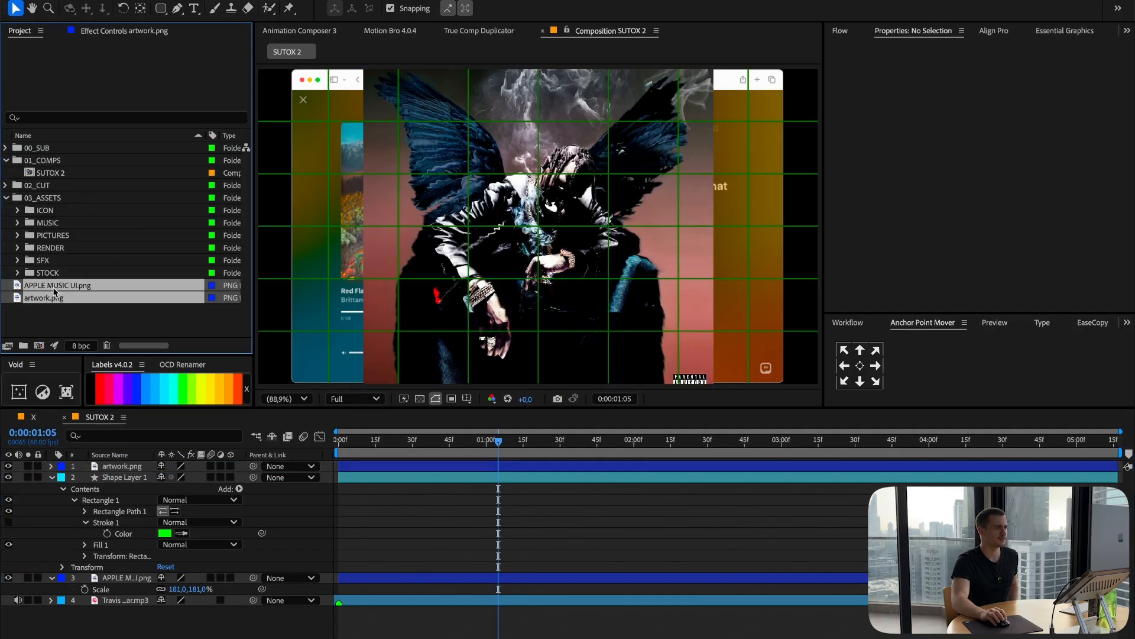
{"action": "left_click_drag", "start_coordinate": [57, 288], "coordinate": [59, 235]}
{"action": "left_click", "coordinate": [6, 198]}
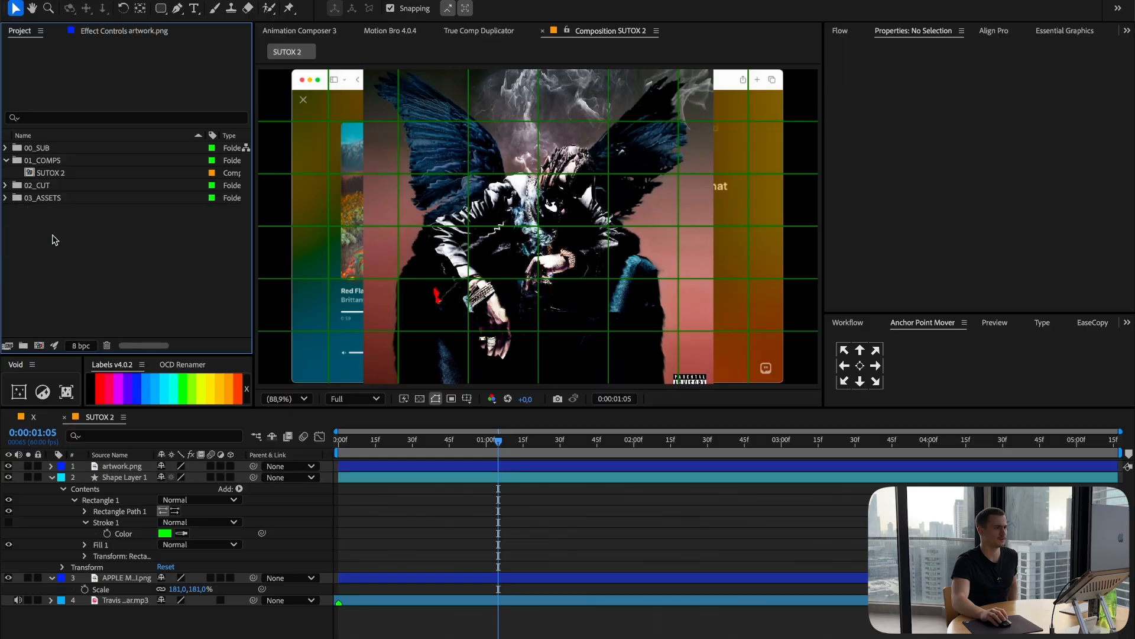
Return the playhead to the start of the composition and look over the 03_ASSETS subfolders.
{"action": "left_click_drag", "start_coordinate": [378, 440], "coordinate": [307, 451]}
{"action": "left_click", "coordinate": [7, 198]}
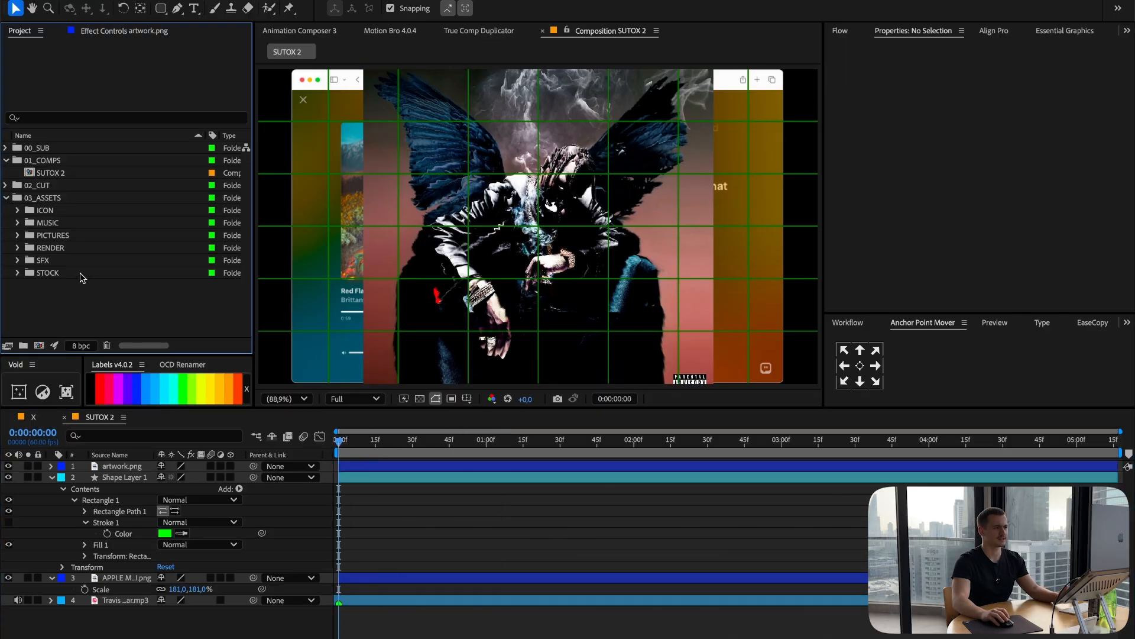
{"action": "left_click_drag", "start_coordinate": [85, 302], "coordinate": [62, 195]}
{"action": "left_click", "coordinate": [87, 314]}
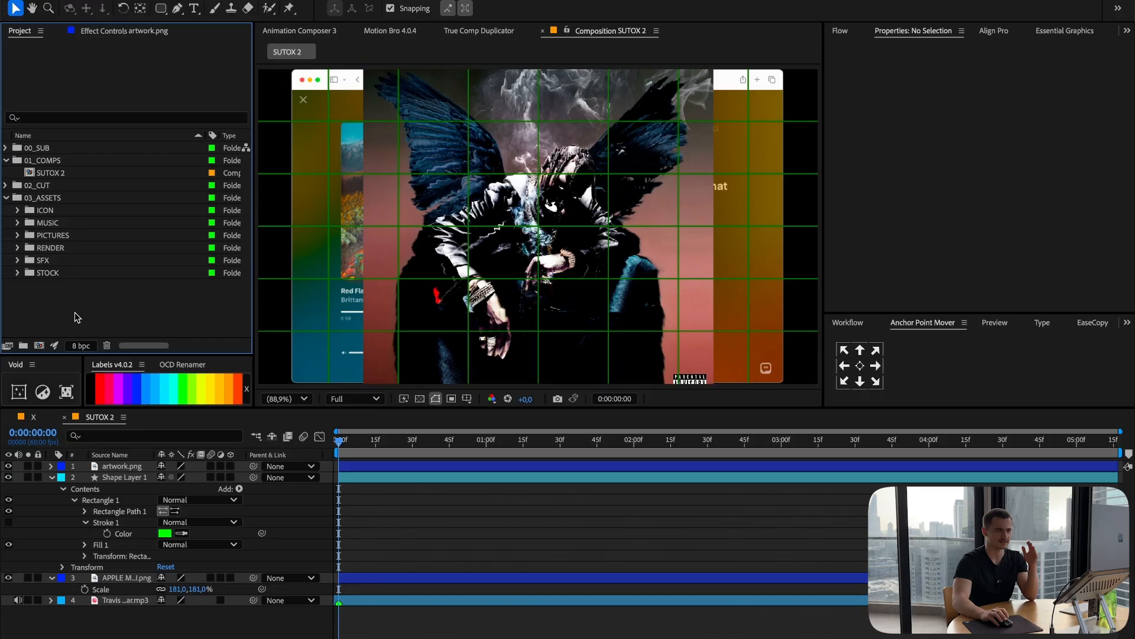
{"action": "left_click", "coordinate": [6, 198]}
{"action": "left_click", "coordinate": [56, 200]}
{"action": "left_click", "coordinate": [122, 285]}
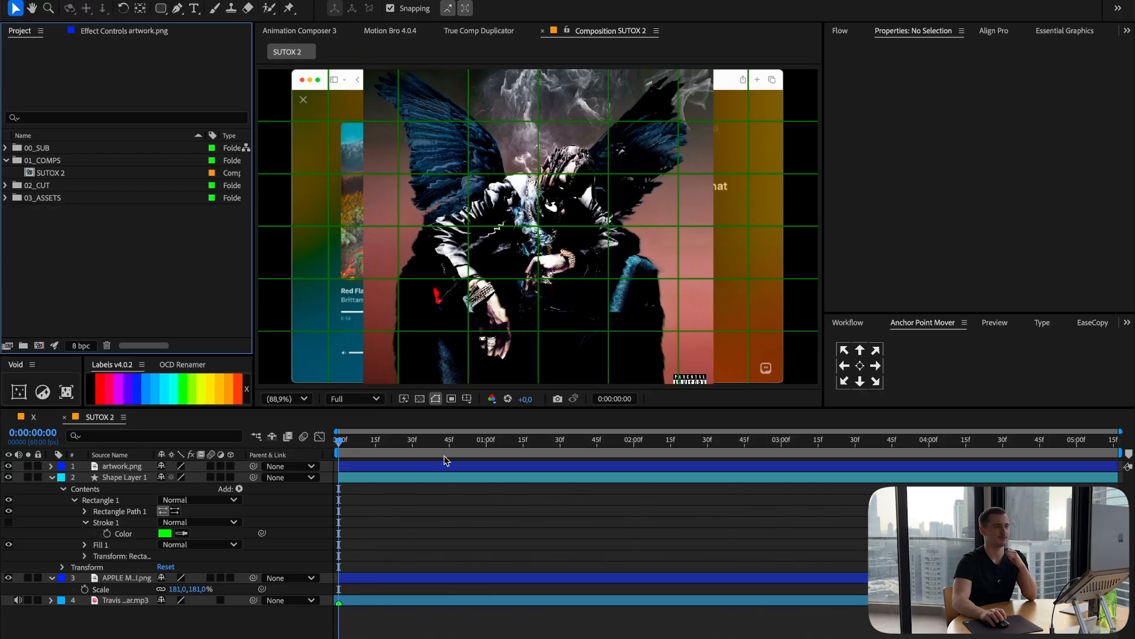
{"action": "left_click_drag", "start_coordinate": [480, 442], "coordinate": [320, 457]}
Show the layer mode columns and use Shape Layer 1 as the track matte for the artwork.png layer.
{"action": "left_click", "coordinate": [131, 477]}
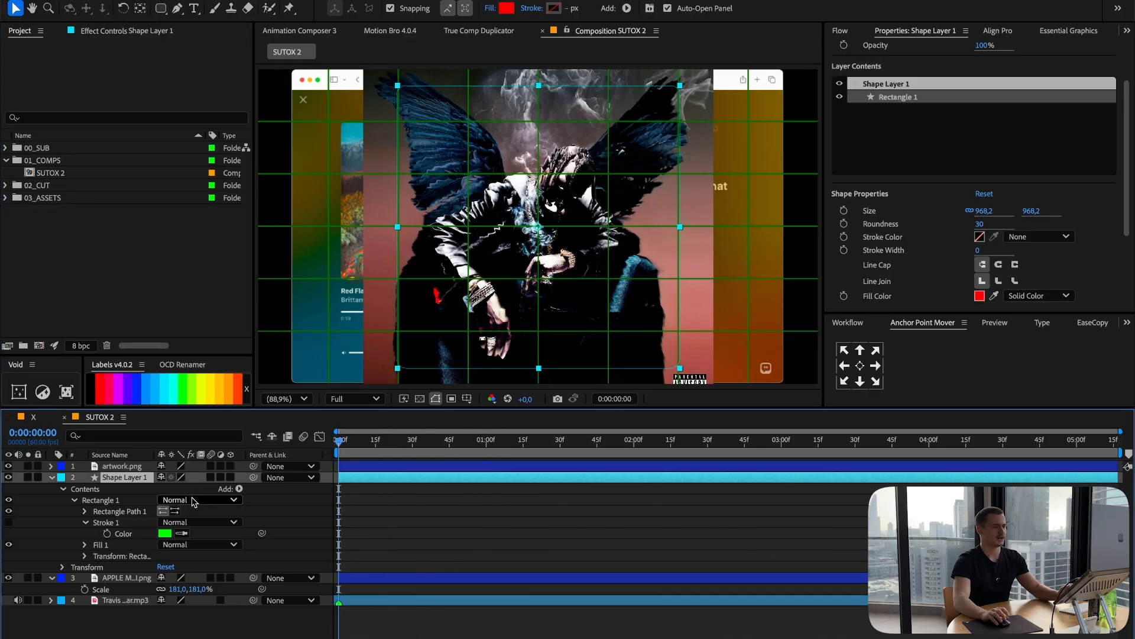
{"action": "left_click", "coordinate": [142, 467]}
{"action": "key", "text": "F4"}
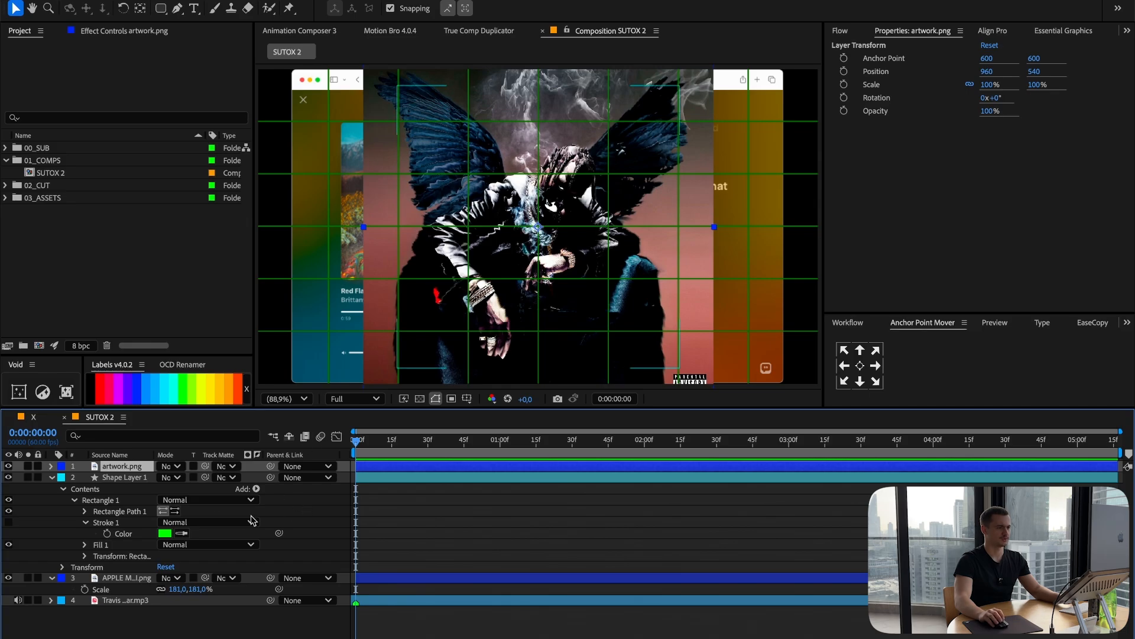
{"action": "left_click_drag", "start_coordinate": [167, 480], "coordinate": [168, 478]}
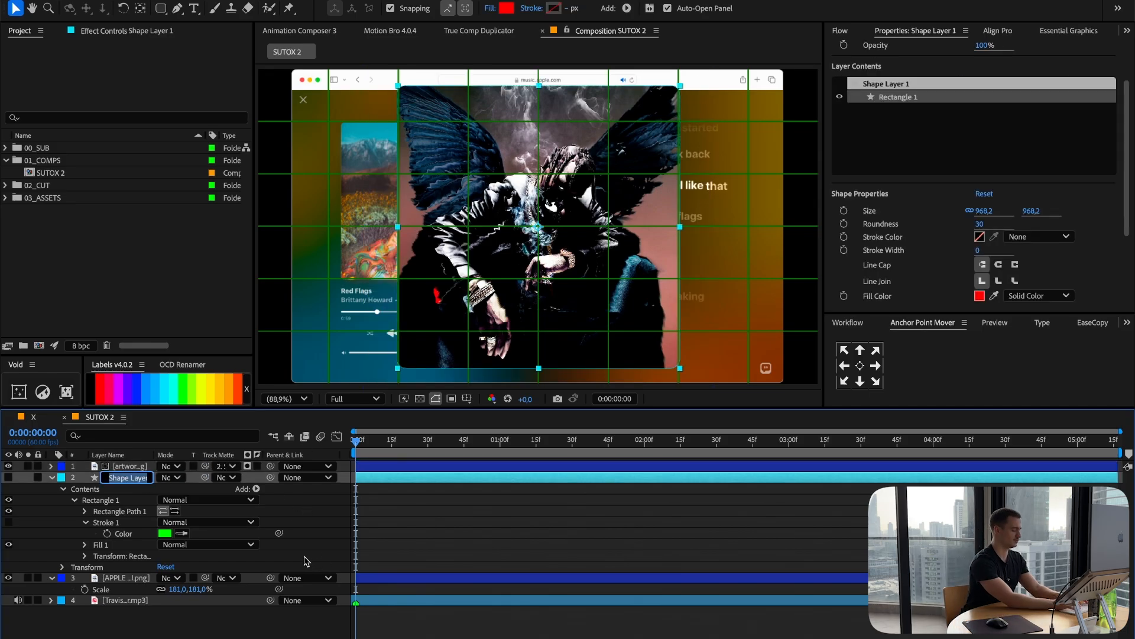
Rename Shape Layer 1 to matte, collapse its properties and give it and the artwork.png layer a red label colour.
{"action": "type", "text": "matte"}
{"action": "key", "text": "Return"}
{"action": "left_click", "coordinate": [131, 467]}
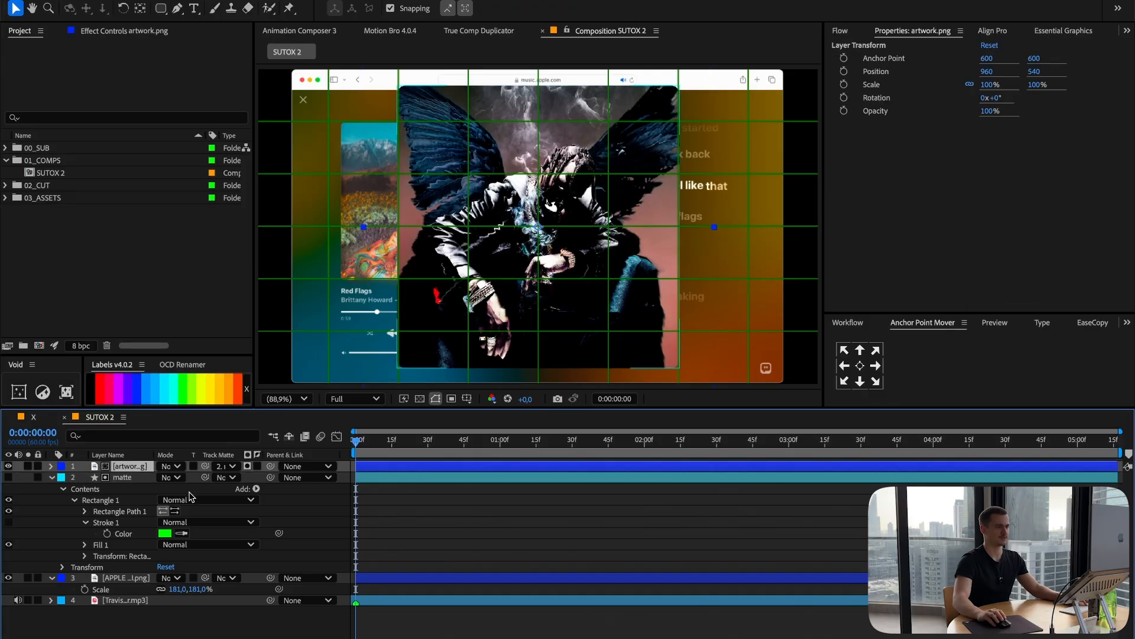
{"action": "left_click", "coordinate": [124, 476], "text": "shift"}
{"action": "left_click", "coordinate": [51, 477]}
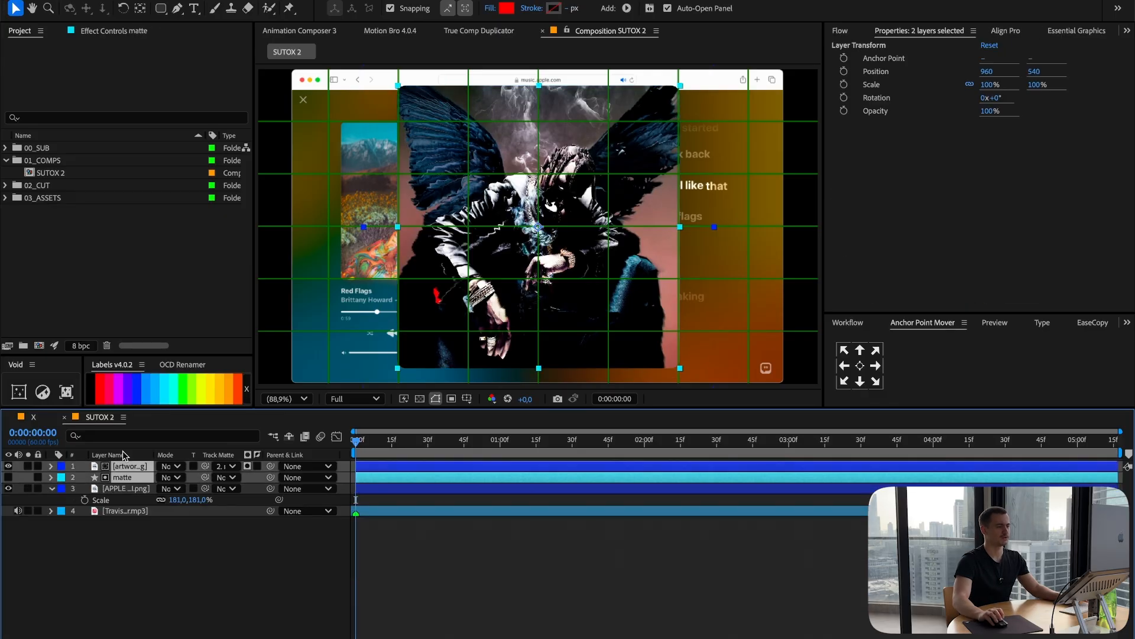
{"action": "left_click", "coordinate": [104, 367]}
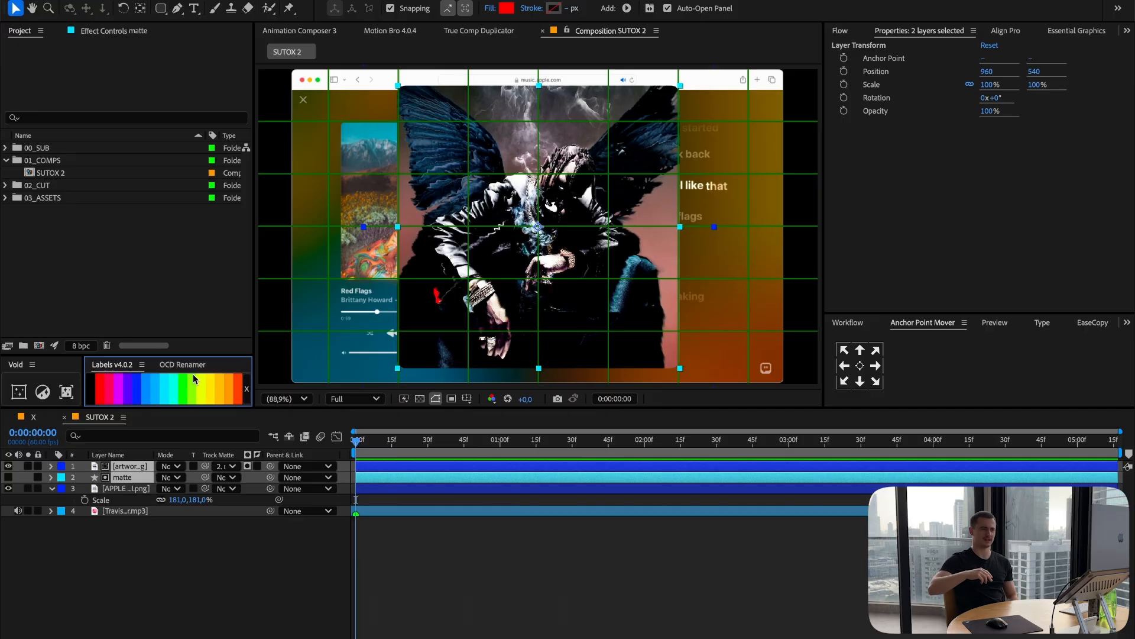
{"action": "left_click", "coordinate": [100, 391]}
{"action": "left_click", "coordinate": [150, 557]}
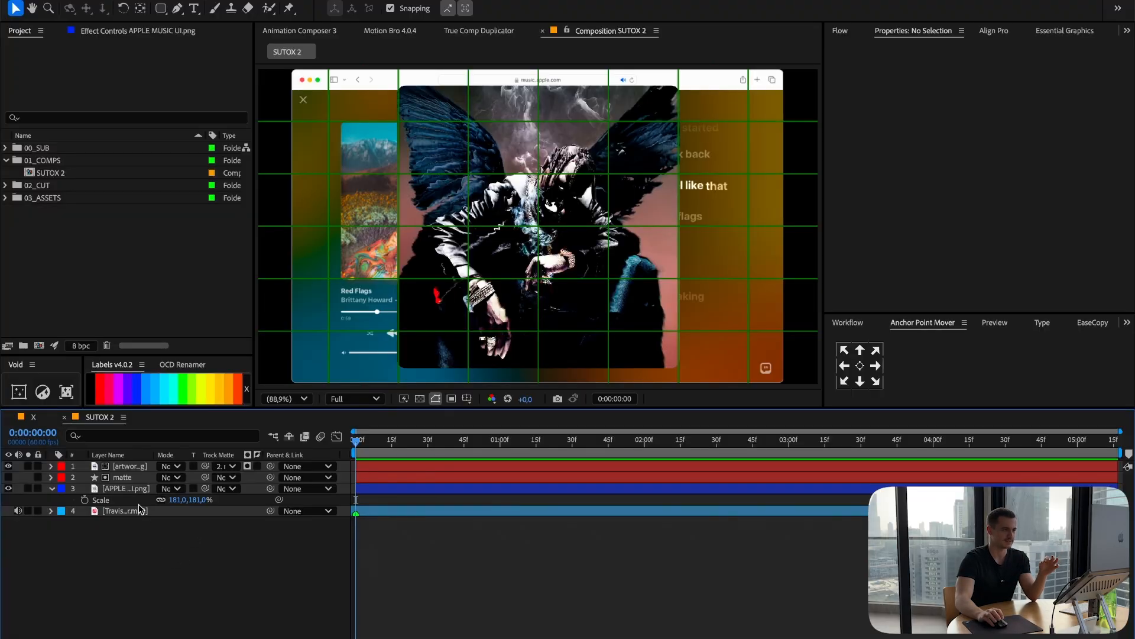
Enlarge the Labels extension to inspect its colour swatches and settings, and return to the normal workspace layout.
{"action": "left_click", "coordinate": [126, 488]}
{"action": "left_click", "coordinate": [92, 381]}
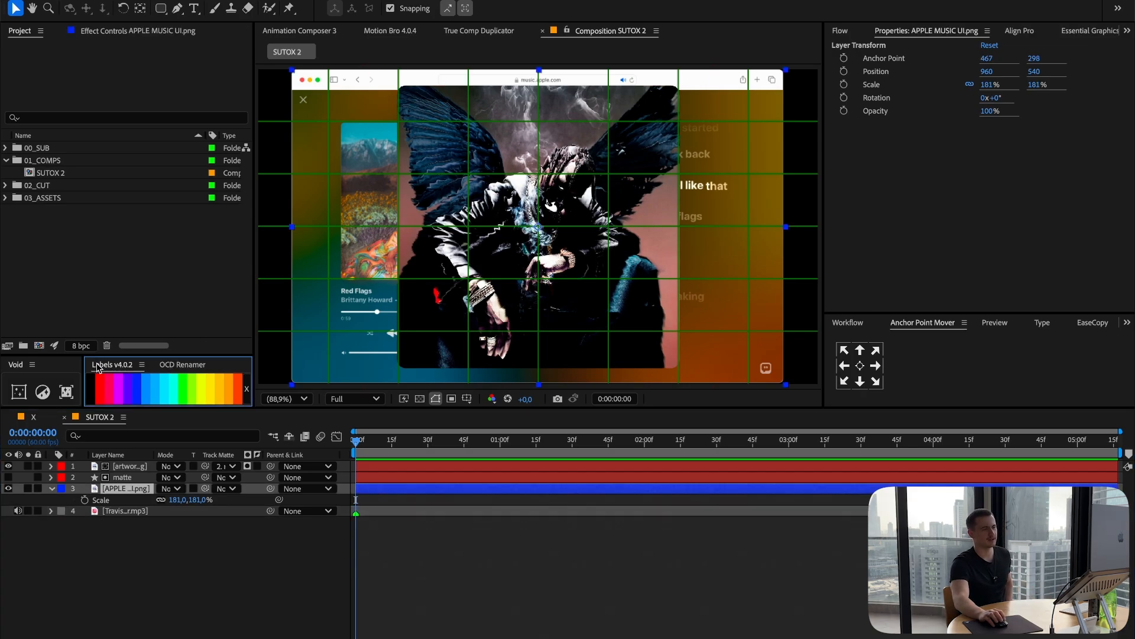
{"action": "double_click", "coordinate": [98, 366]}
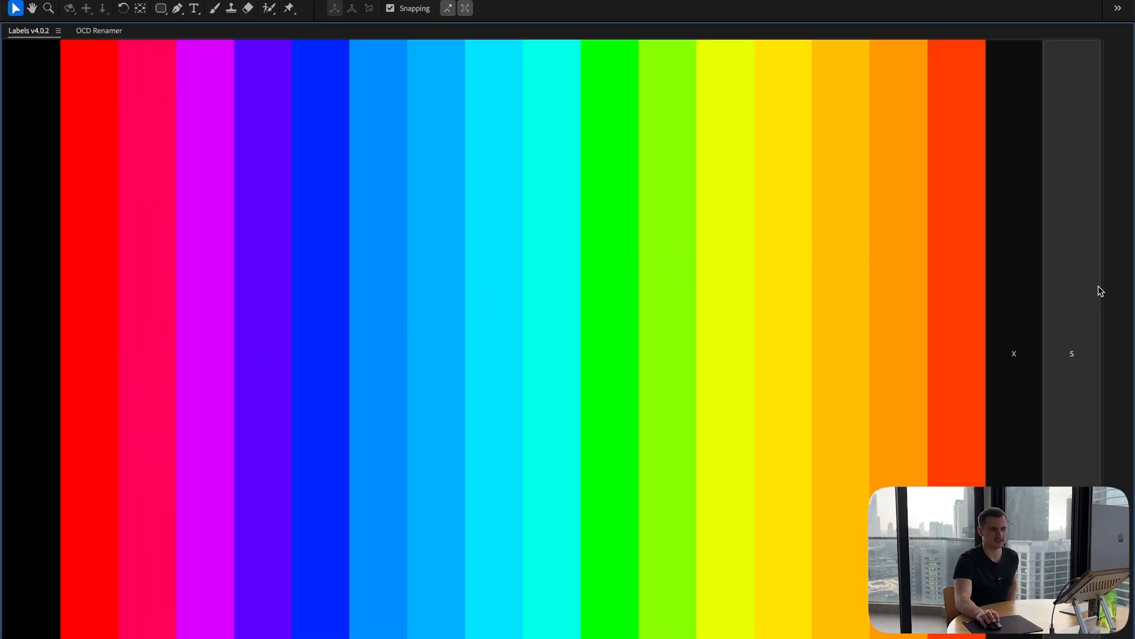
{"action": "left_click", "coordinate": [1080, 293]}
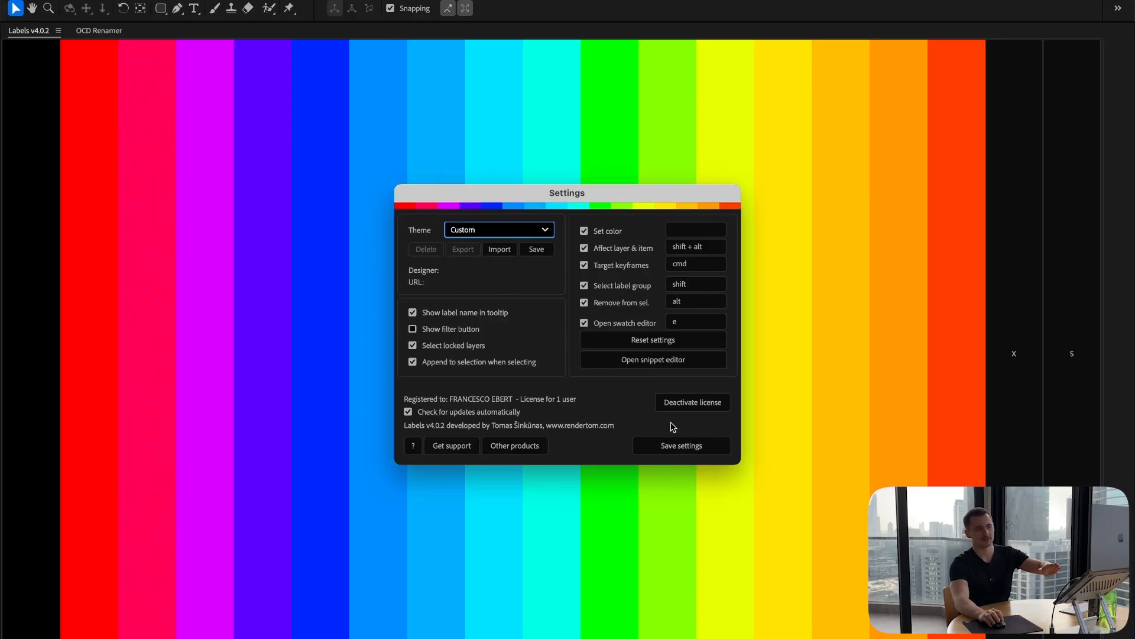
{"action": "left_click", "coordinate": [646, 444]}
{"action": "double_click", "coordinate": [25, 31]}
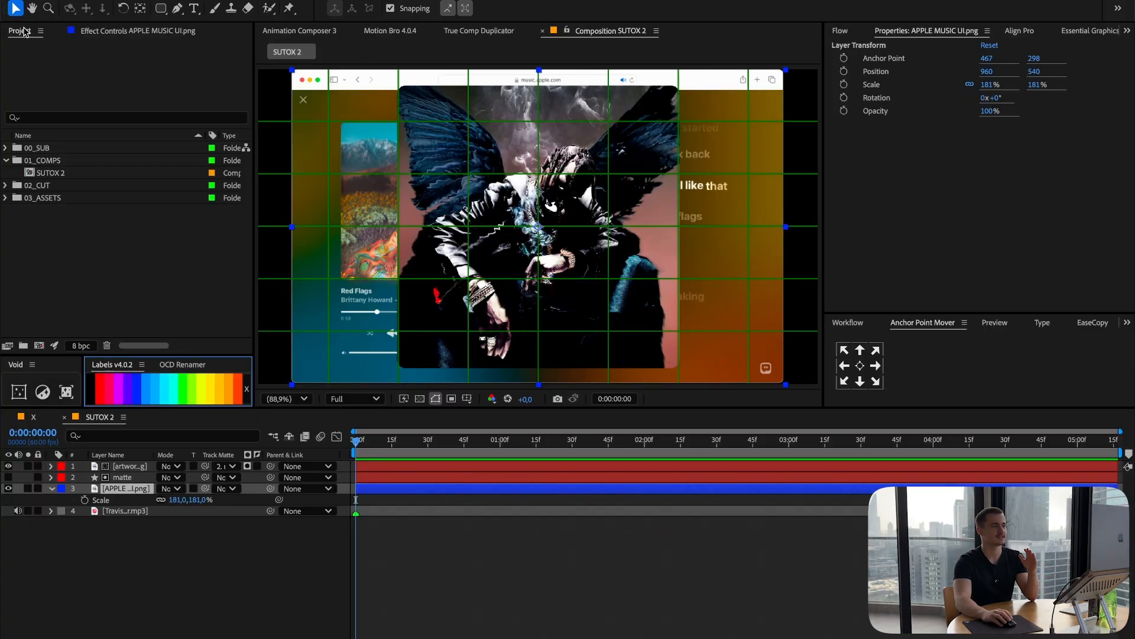
Scale the artwork.png layer to 81% so the whole cover fits within the matte without red edges showing.
{"action": "left_click", "coordinate": [414, 470]}
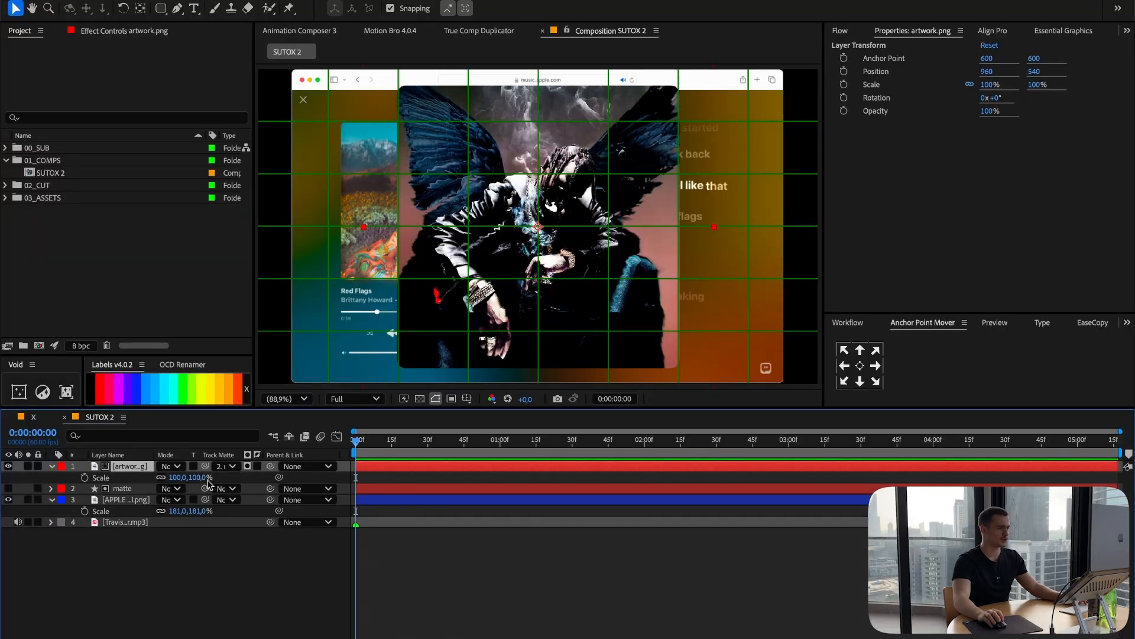
{"action": "left_click_drag", "start_coordinate": [208, 480], "coordinate": [211, 487]}
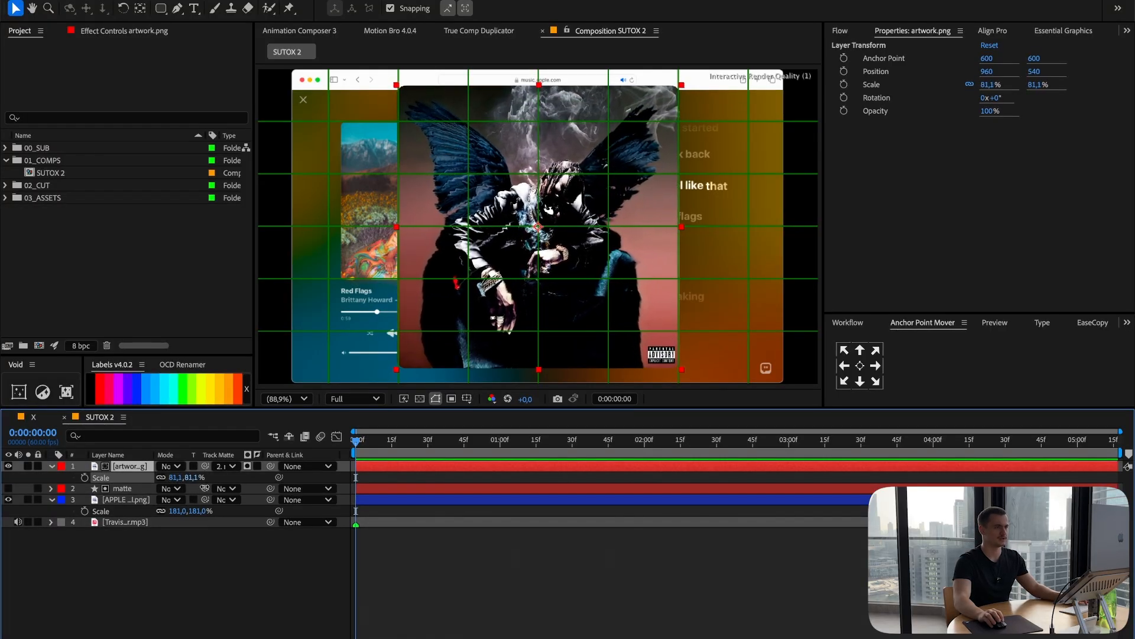
{"action": "left_click", "coordinate": [122, 489]}
{"action": "left_click", "coordinate": [135, 477]}
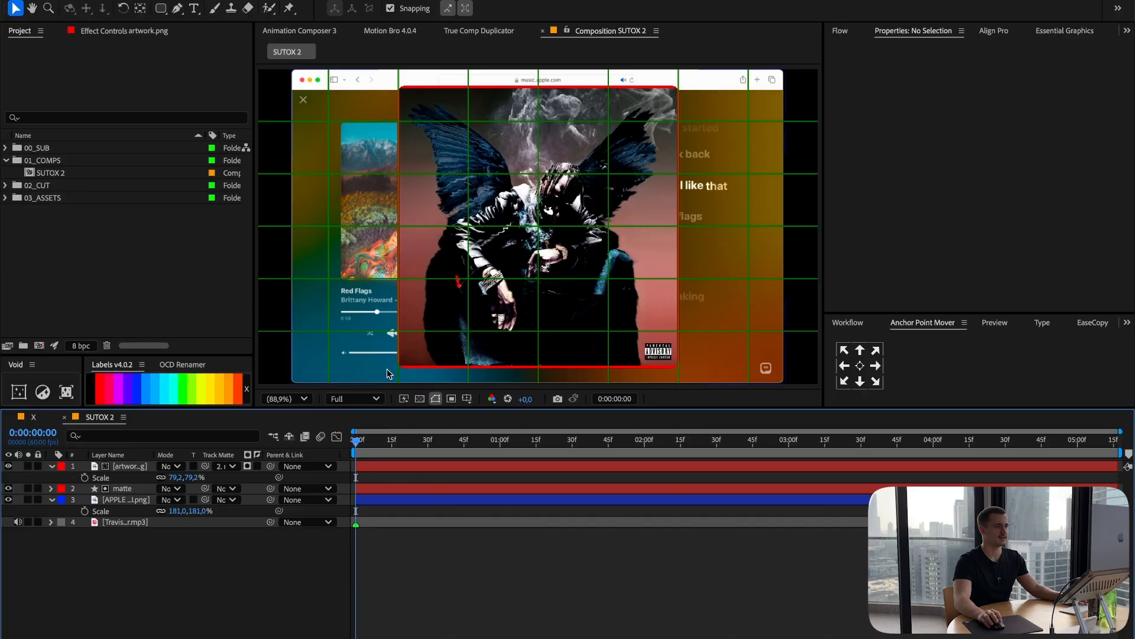
{"action": "scroll", "coordinate": [345, 220], "scroll_direction": "up", "scroll_amount": 5}
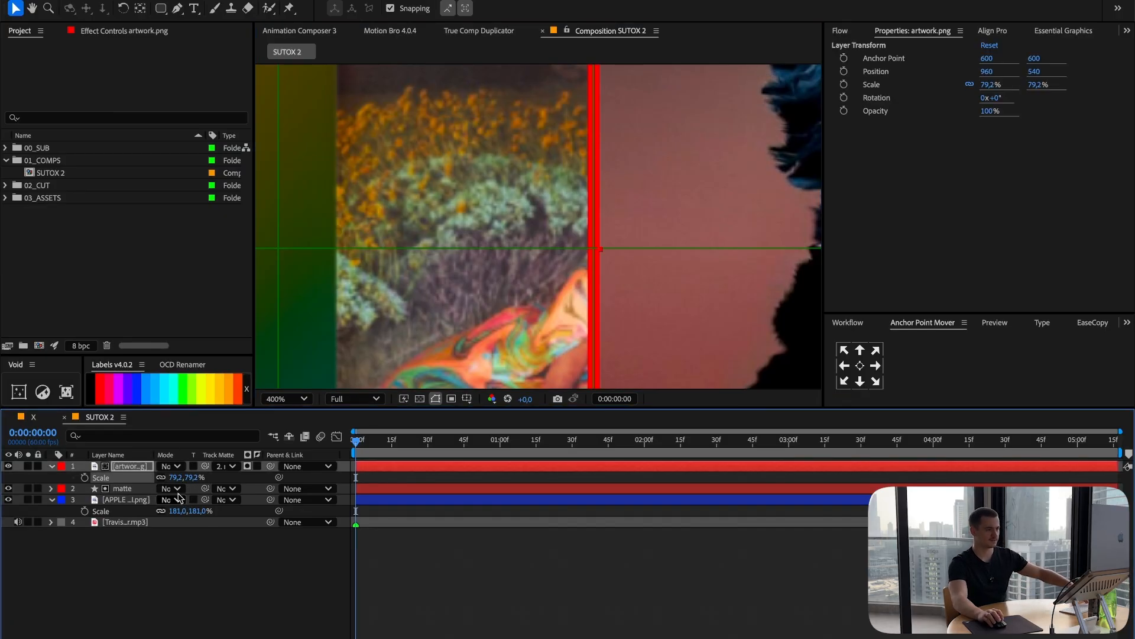
{"action": "left_click_drag", "start_coordinate": [191, 478], "coordinate": [194, 480]}
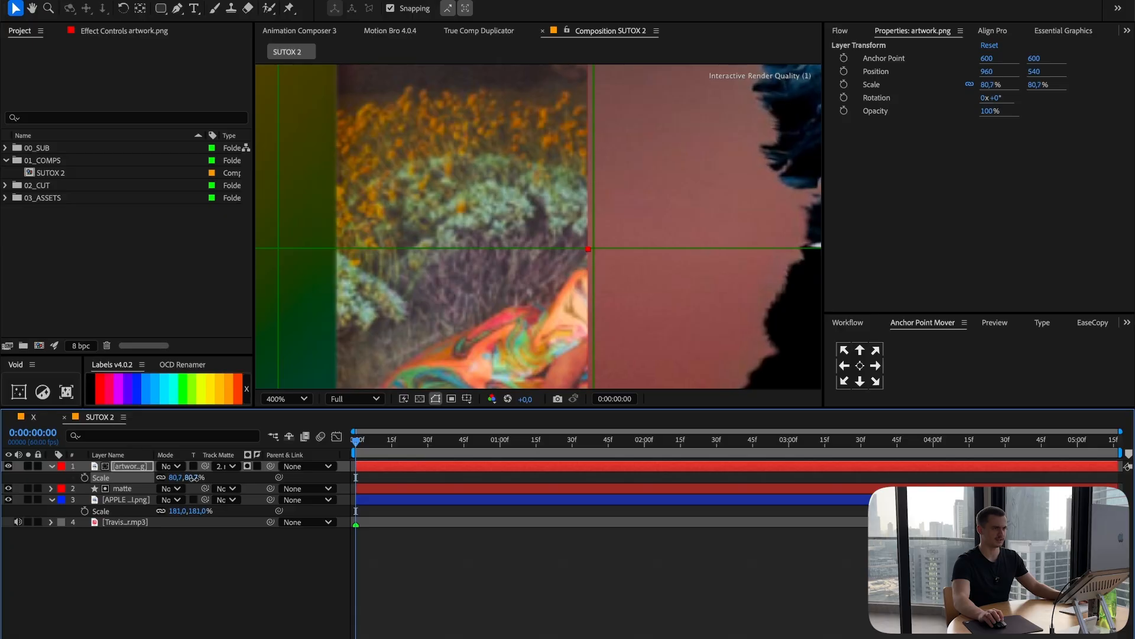
{"action": "scroll", "coordinate": [601, 256], "scroll_direction": "up", "scroll_amount": 2}
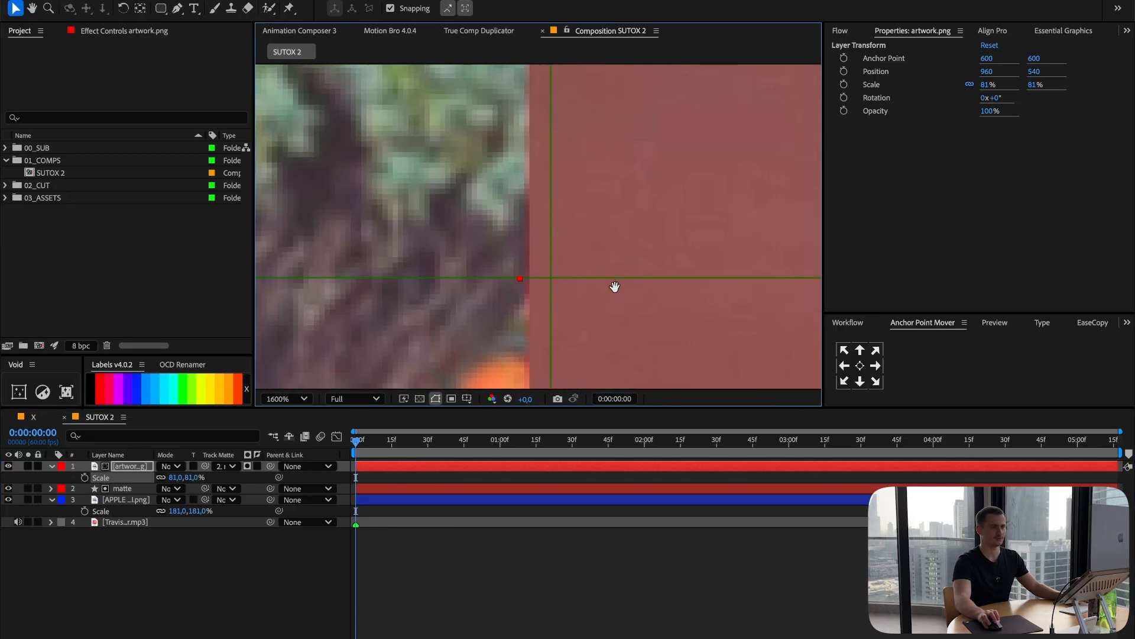
{"action": "scroll", "coordinate": [675, 278], "scroll_direction": "down", "scroll_amount": 2}
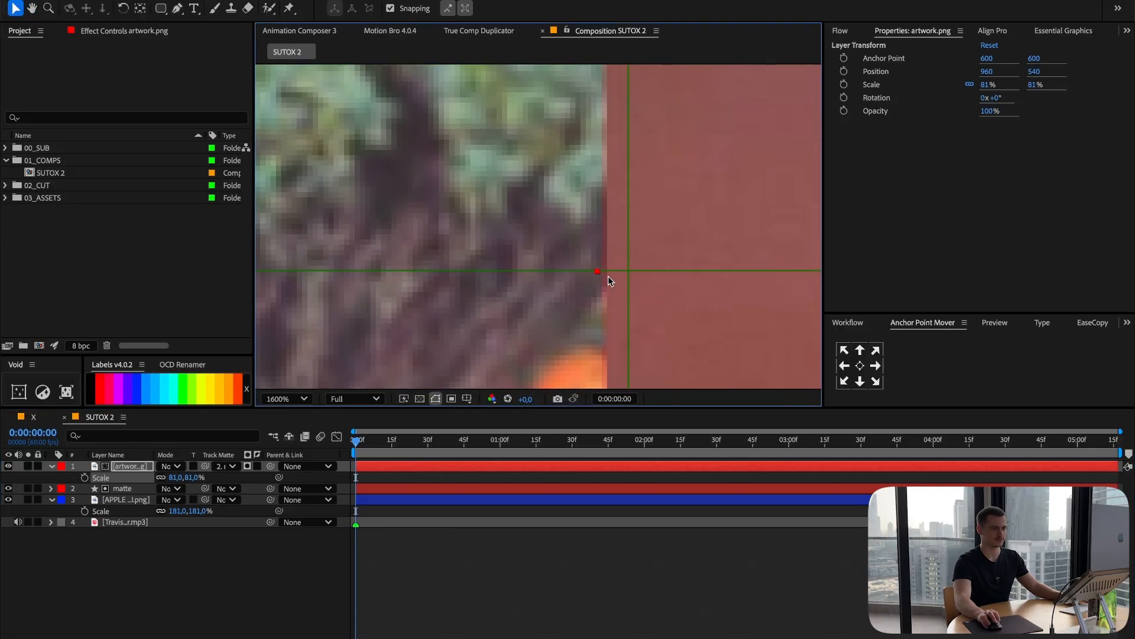
{"action": "left_click_drag", "start_coordinate": [679, 291], "coordinate": [494, 299]}
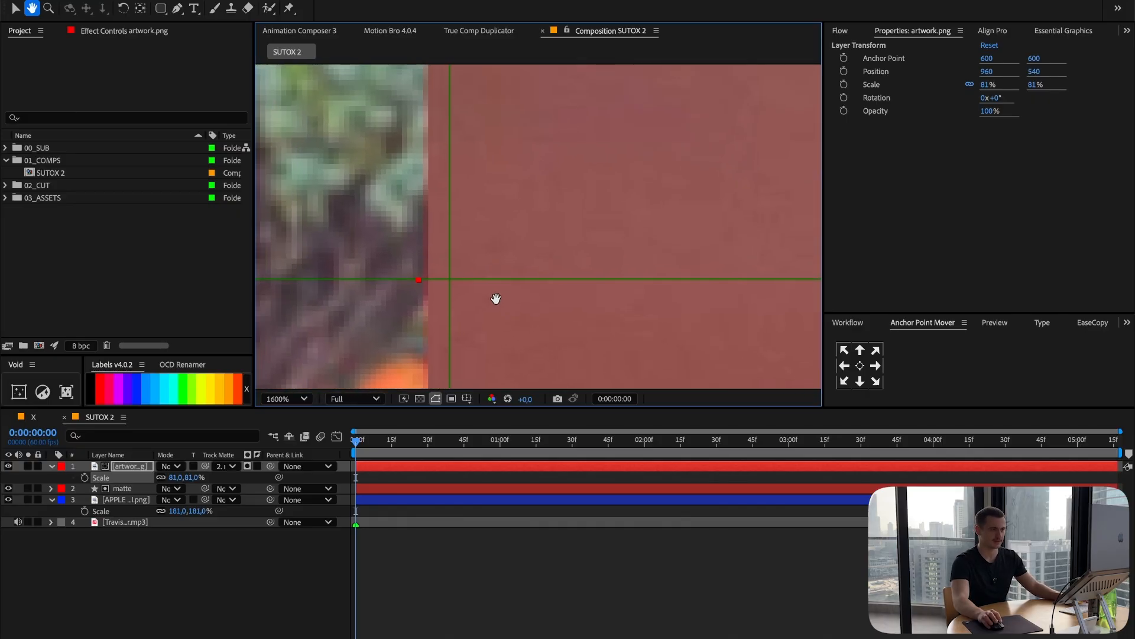
{"action": "left_click", "coordinate": [188, 477]}
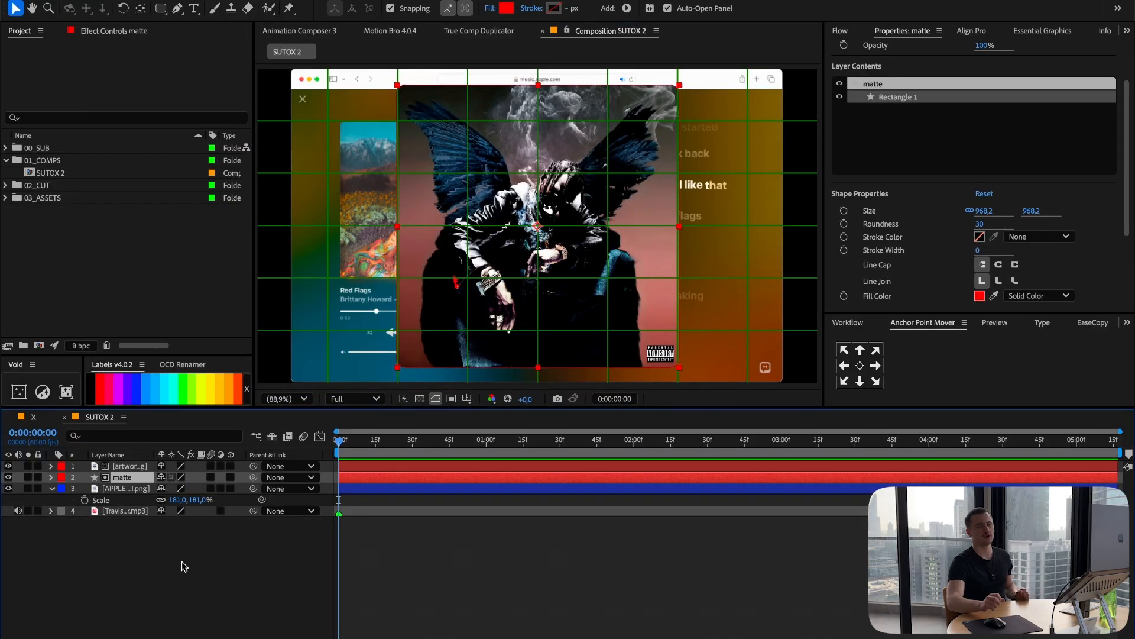
Parent the artwork.png layer to the matte layer.
{"action": "key", "text": "ctrl+Up"}
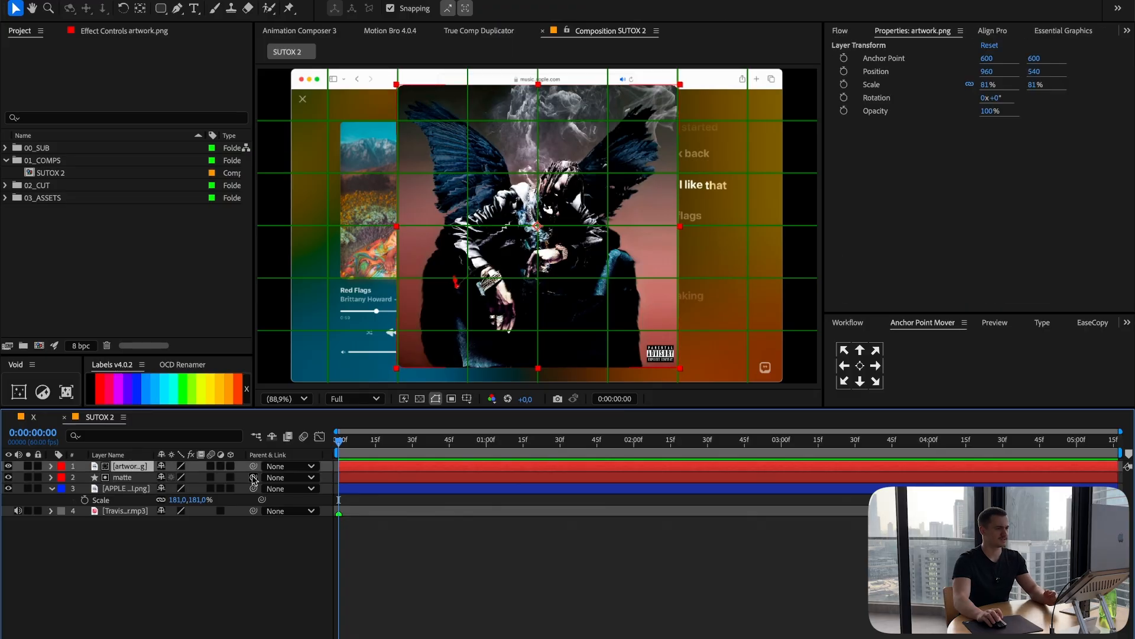
{"action": "left_click", "coordinate": [288, 468]}
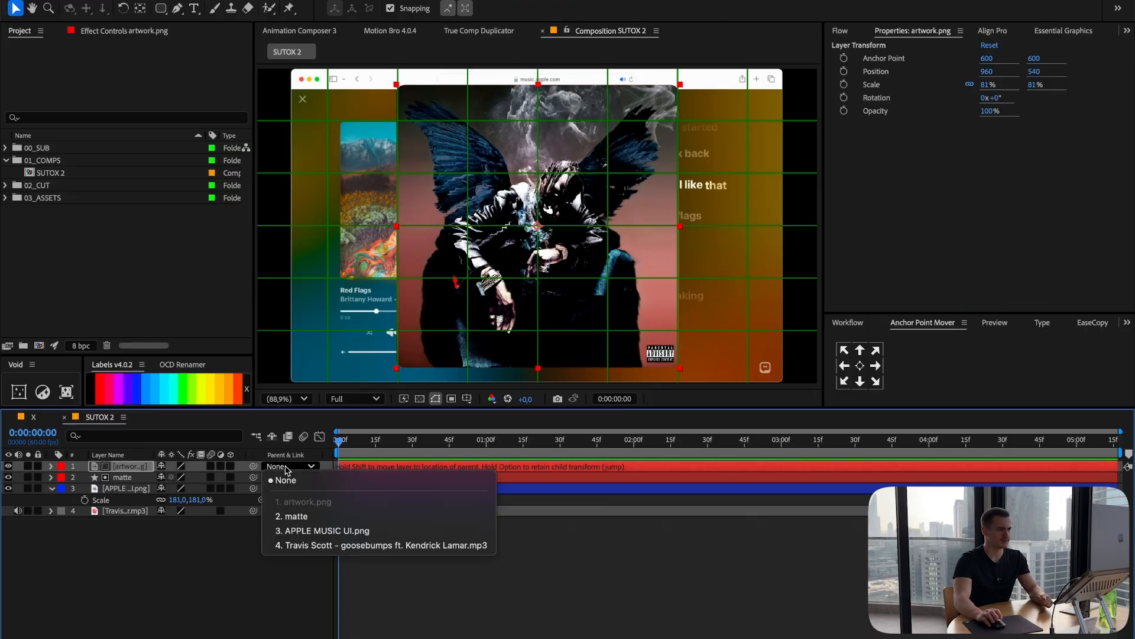
{"action": "left_click", "coordinate": [293, 513]}
Scale the matte layer to 56% and place it exactly over the original album cover in the Apple Music interface.
{"action": "left_click", "coordinate": [140, 477]}
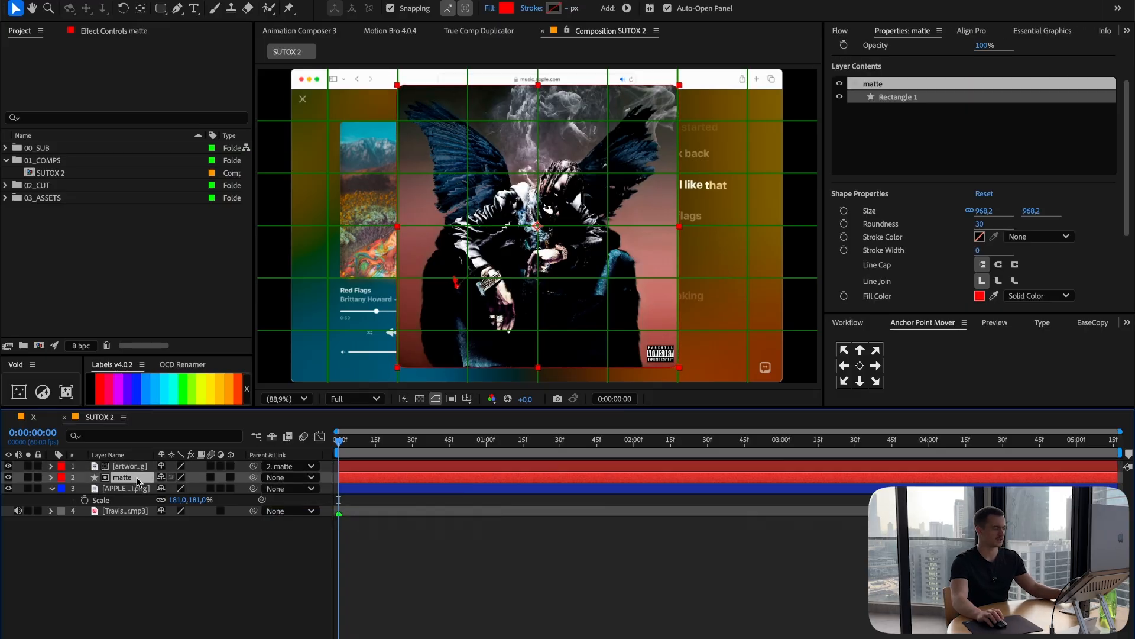
{"action": "key", "text": "s"}
{"action": "mouse_move", "coordinate": [197, 489]}
{"action": "left_mouse_down"}
{"action": "mouse_move", "coordinate": [173, 493]}
{"action": "mouse_move", "coordinate": [195, 488]}
{"action": "left_mouse_up"}
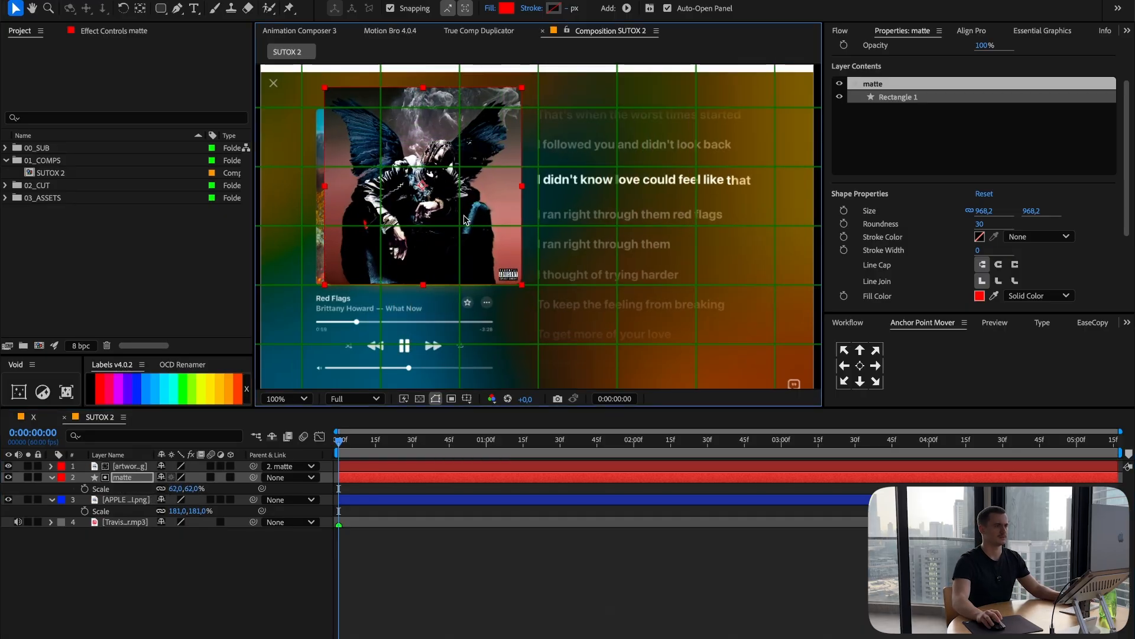
{"action": "left_click_drag", "start_coordinate": [212, 488], "coordinate": [212, 490]}
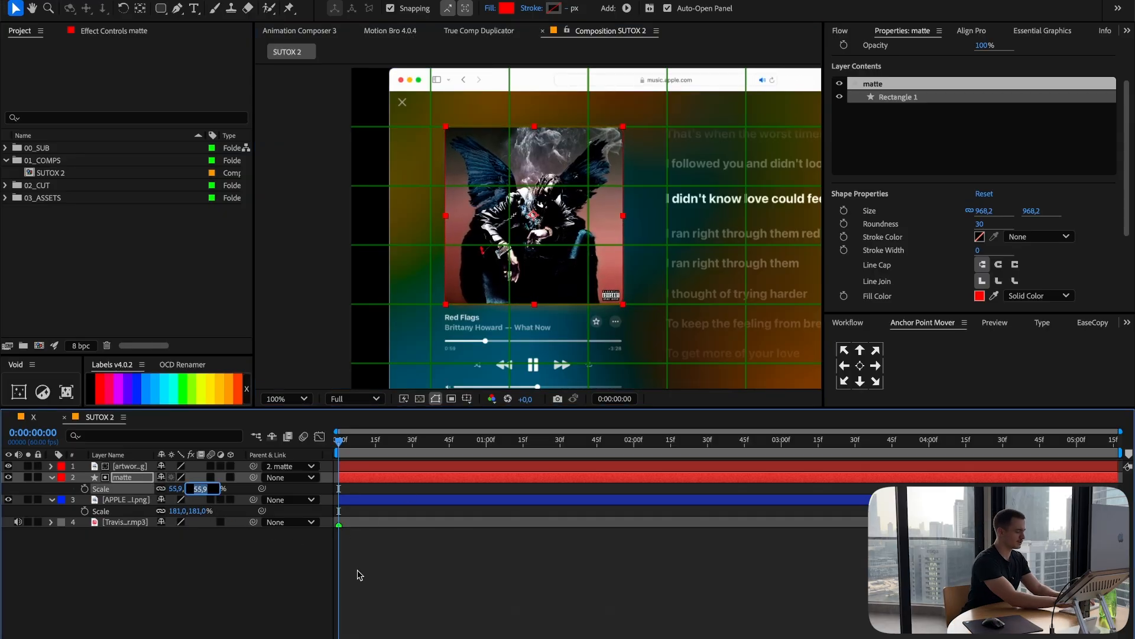
{"action": "type", "text": "5"}
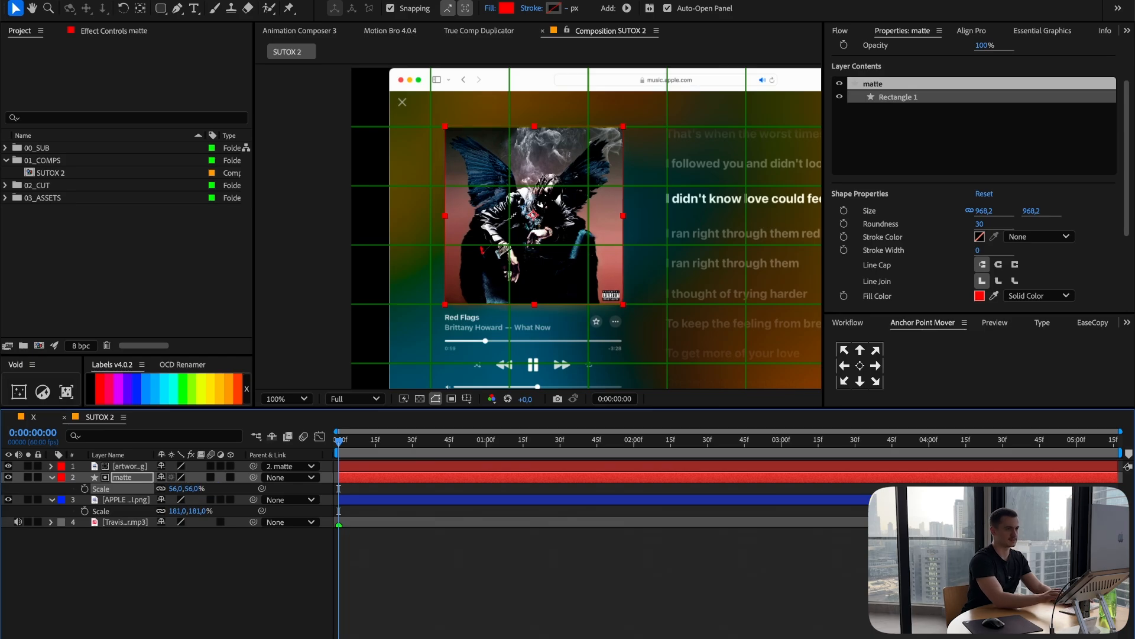
Create a new empty text layer above the artwork.png layer.
{"action": "key", "text": "ctrl+shift+a"}
{"action": "left_click", "coordinate": [122, 466]}
{"action": "right_click", "coordinate": [472, 565]}
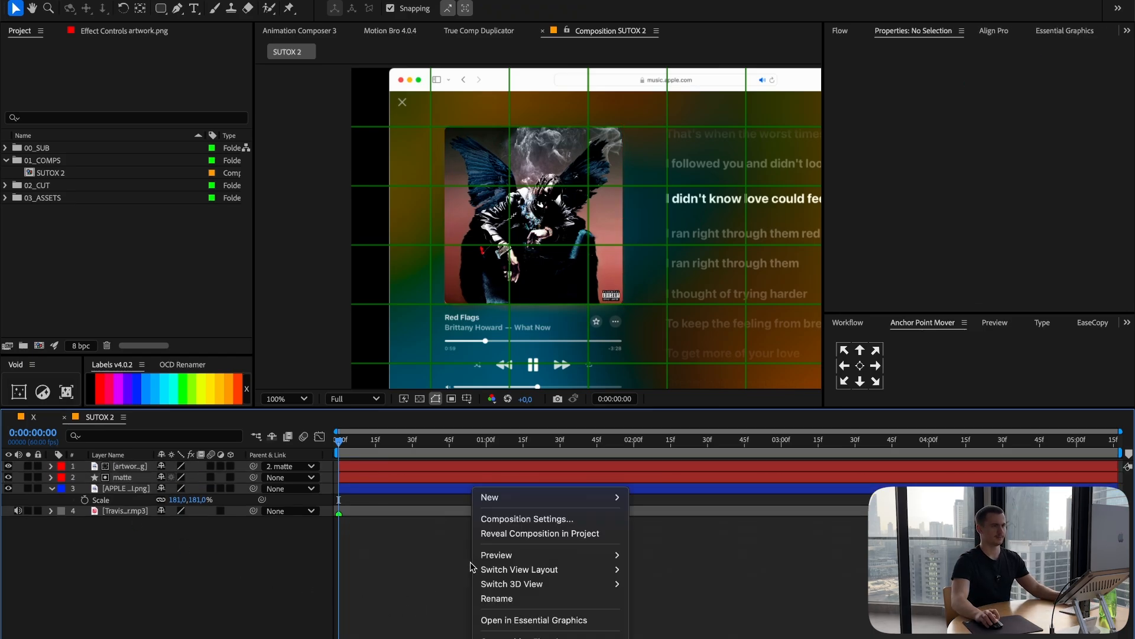
{"action": "mouse_move", "coordinate": [532, 497]}
{"action": "left_click", "coordinate": [656, 517]}
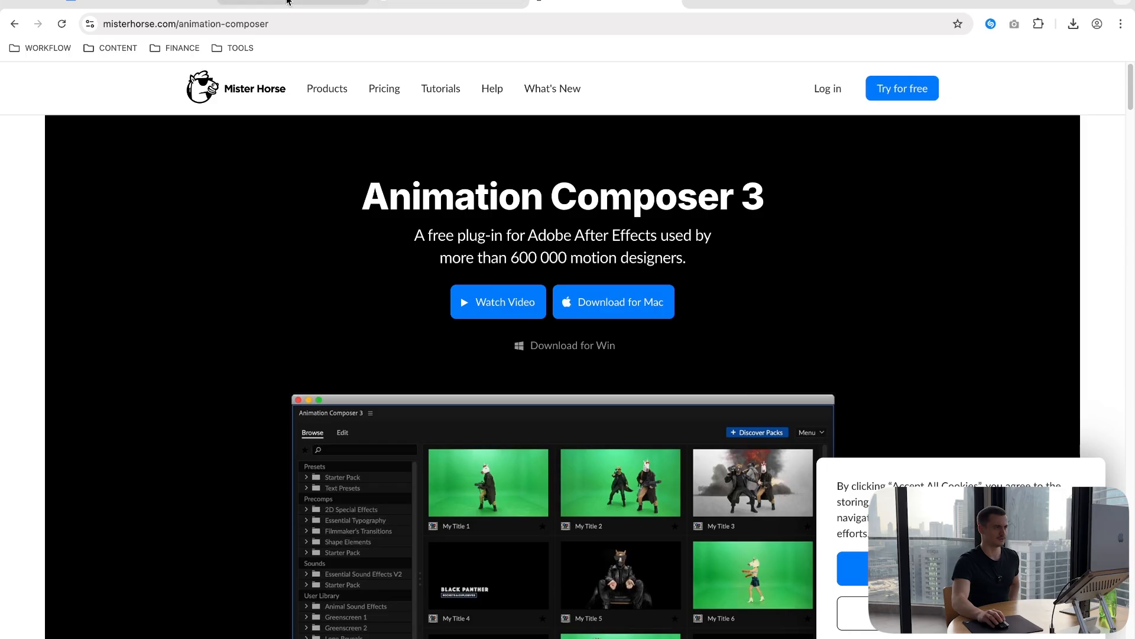
In the browser, copy the artist name Travis Scott from the Genius goosebumps lyrics page.
{"action": "left_click", "coordinate": [288, 1]}
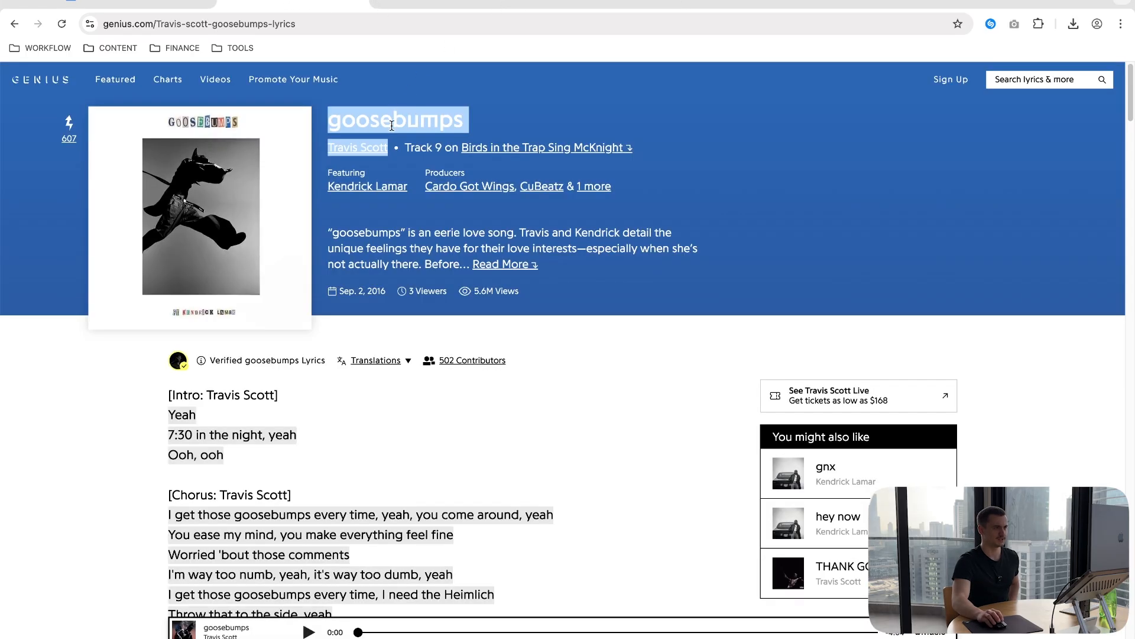
{"action": "left_click", "coordinate": [392, 126]}
{"action": "right_click", "coordinate": [374, 154]}
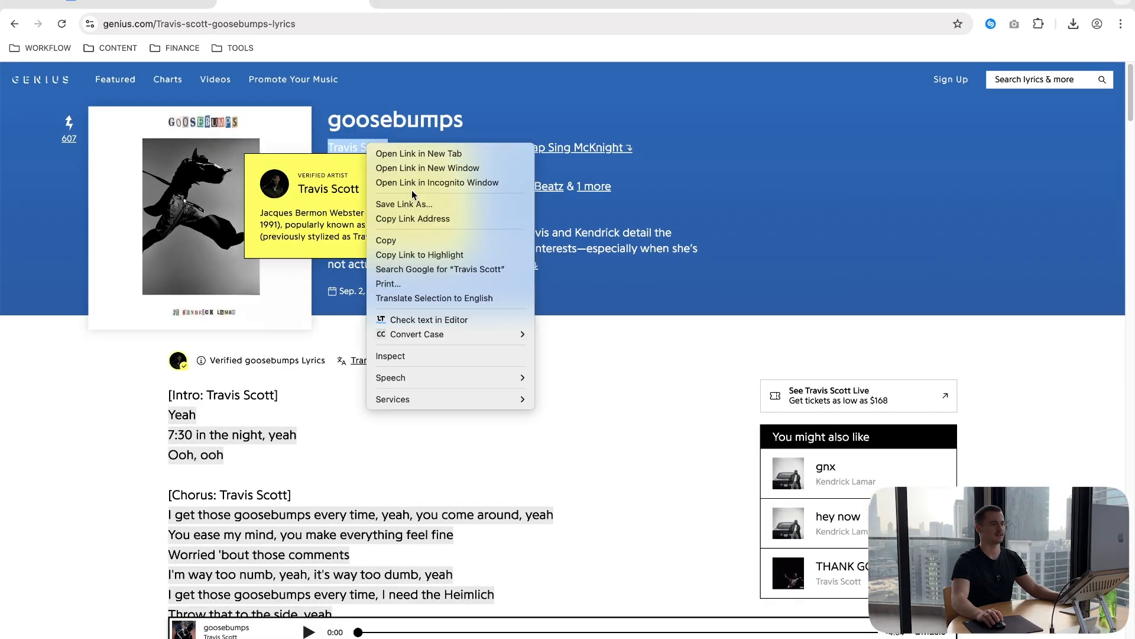
{"action": "left_click", "coordinate": [407, 216]}
Switch back to After Effects and paste Travis Scott as the content of the empty text layer.
{"action": "key", "text": "super+Tab"}
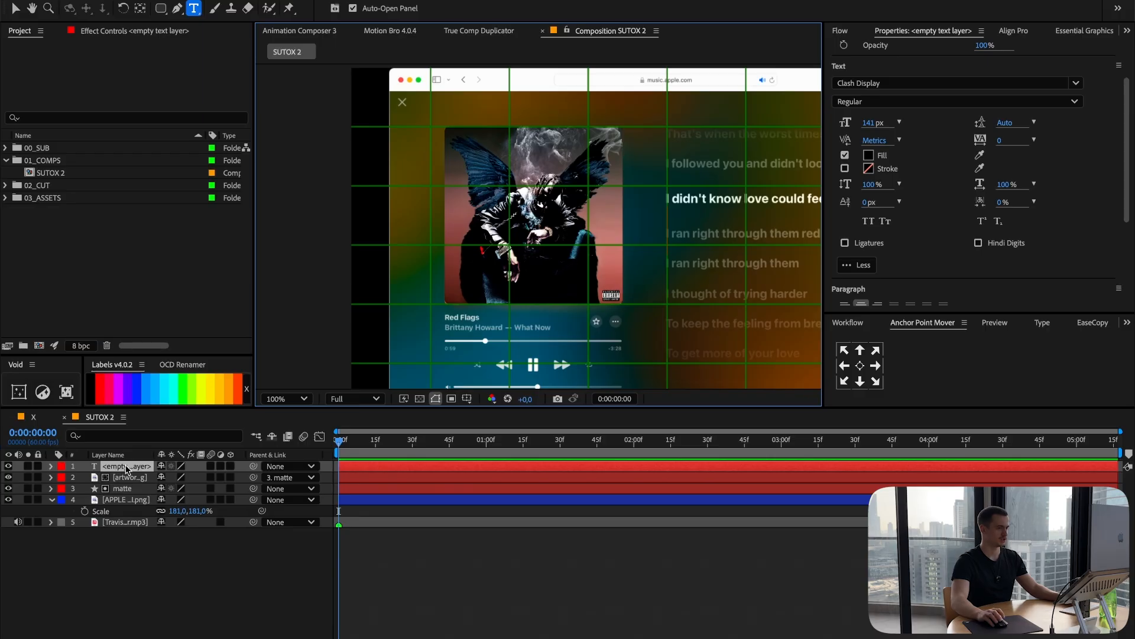
{"action": "key", "text": "super+v"}
{"action": "left_click", "coordinate": [126, 466]}
{"action": "left_click", "coordinate": [905, 81]}
{"action": "left_click", "coordinate": [441, 458]}
{"action": "left_click", "coordinate": [443, 465]}
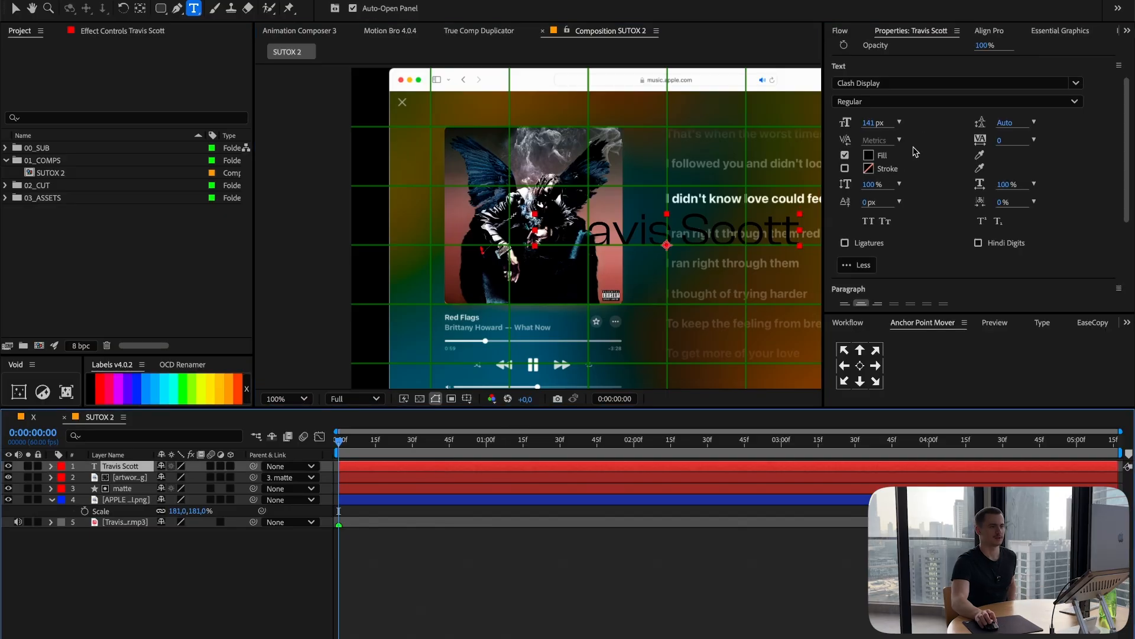
Set the Travis Scott text to Proxima Nova Semibold with a white FFFFFF fill.
{"action": "left_click", "coordinate": [899, 83]}
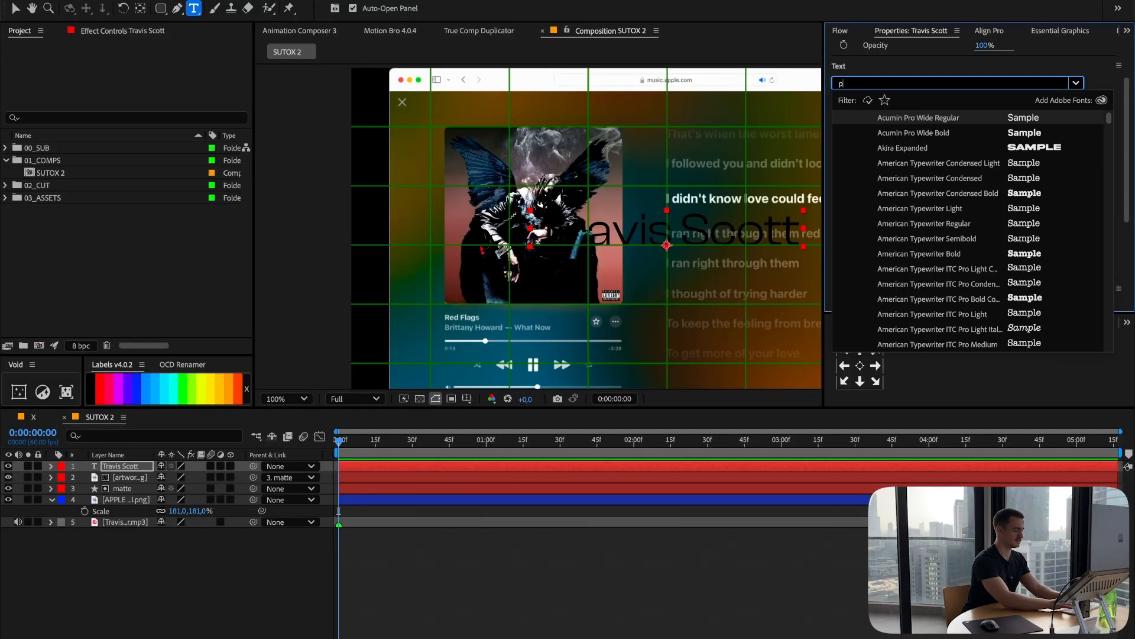
{"action": "type", "text": "roxima Nova"}
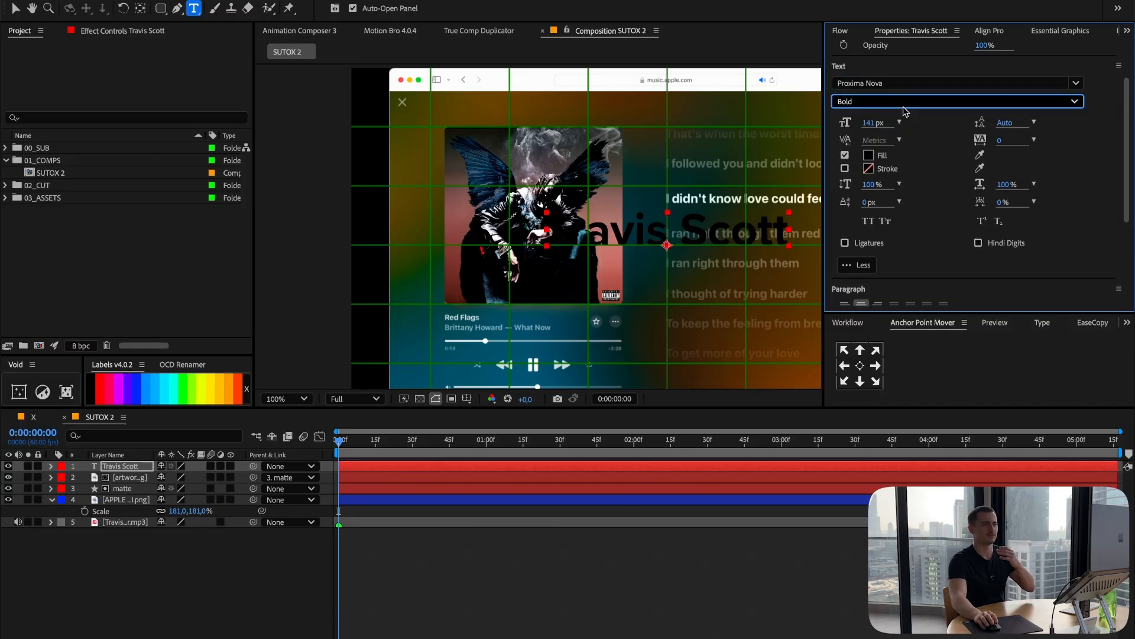
{"action": "left_click", "coordinate": [905, 104]}
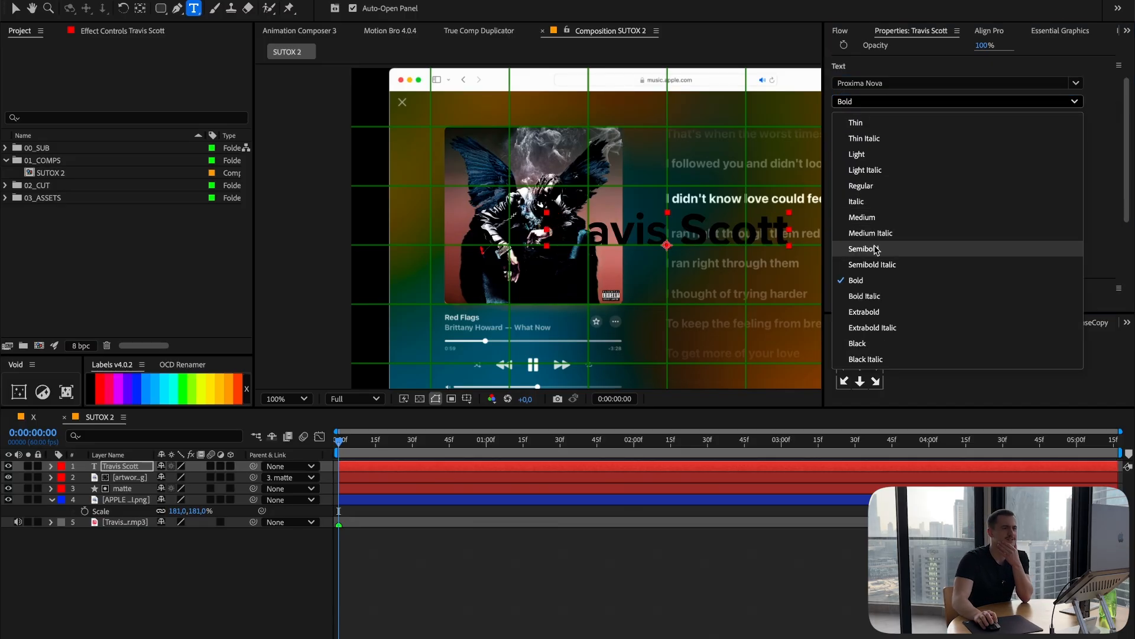
{"action": "left_click", "coordinate": [876, 250]}
{"action": "left_click", "coordinate": [870, 155]}
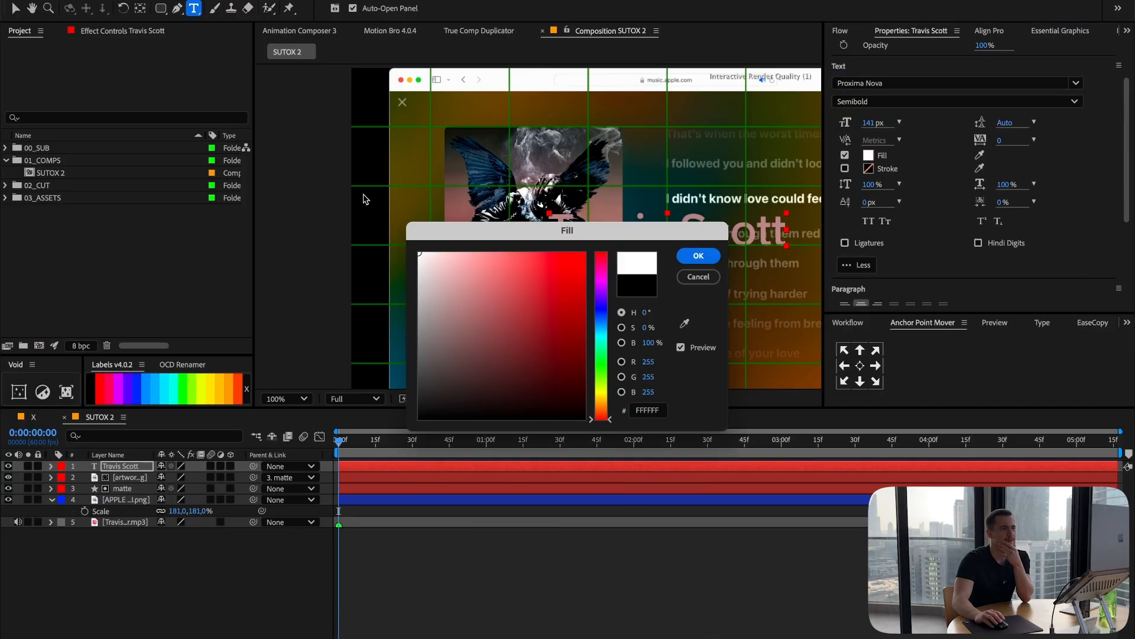
{"action": "left_click", "coordinate": [699, 257]}
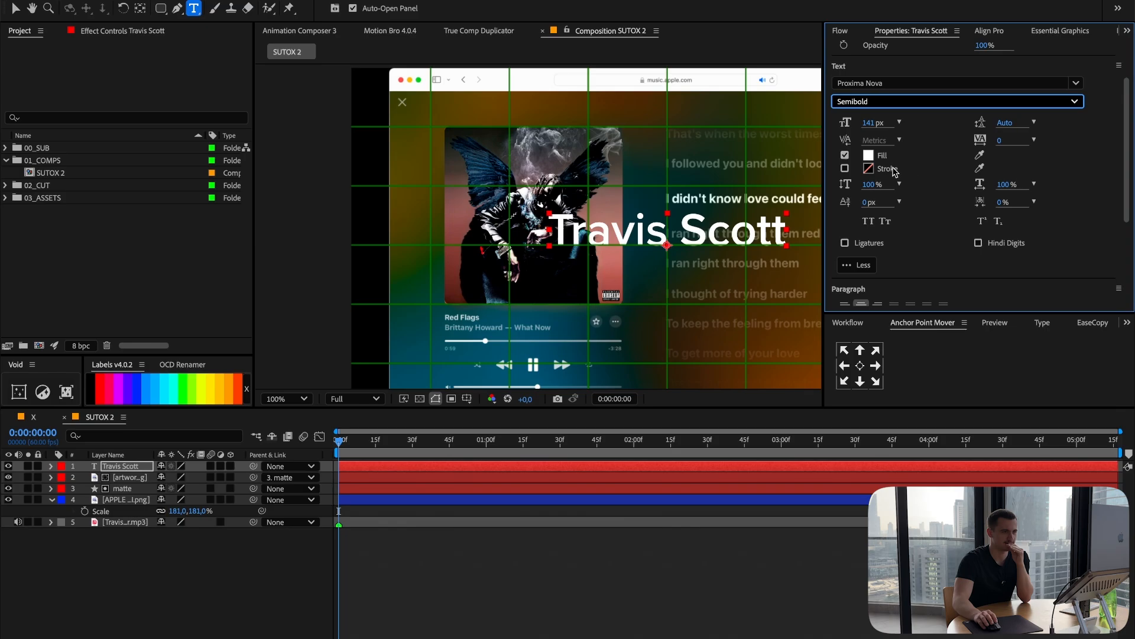
{"action": "left_click", "coordinate": [898, 375]}
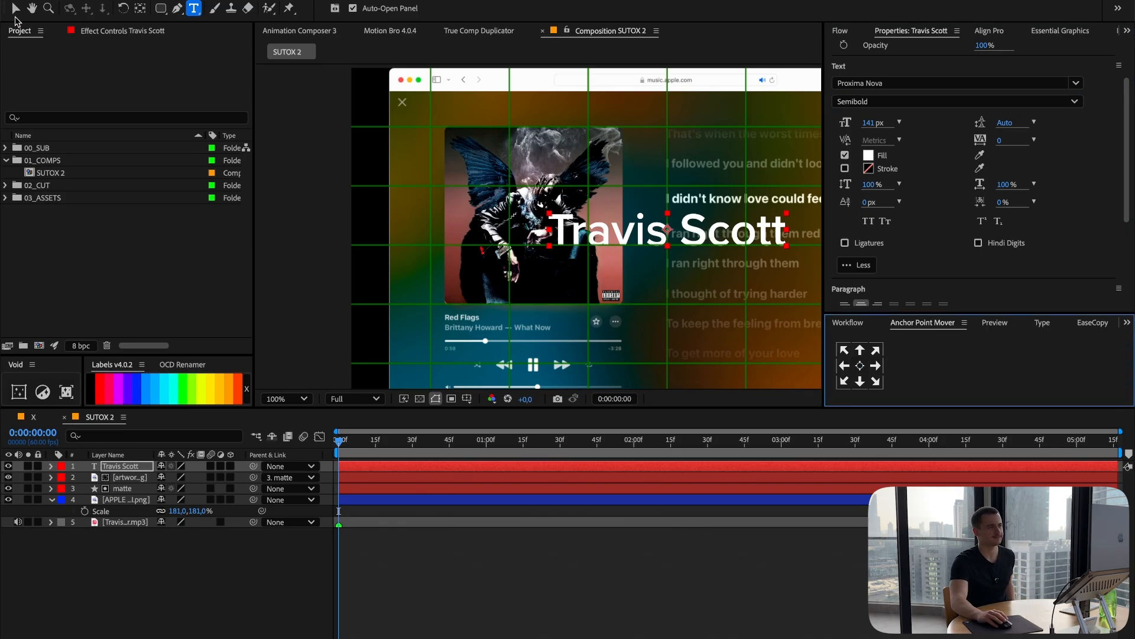
Move the Travis Scott text below the cover, scale it to 17.7%, and align it over the Red Flags title.
{"action": "left_click", "coordinate": [16, 8]}
{"action": "left_click_drag", "start_coordinate": [709, 223], "coordinate": [616, 119]}
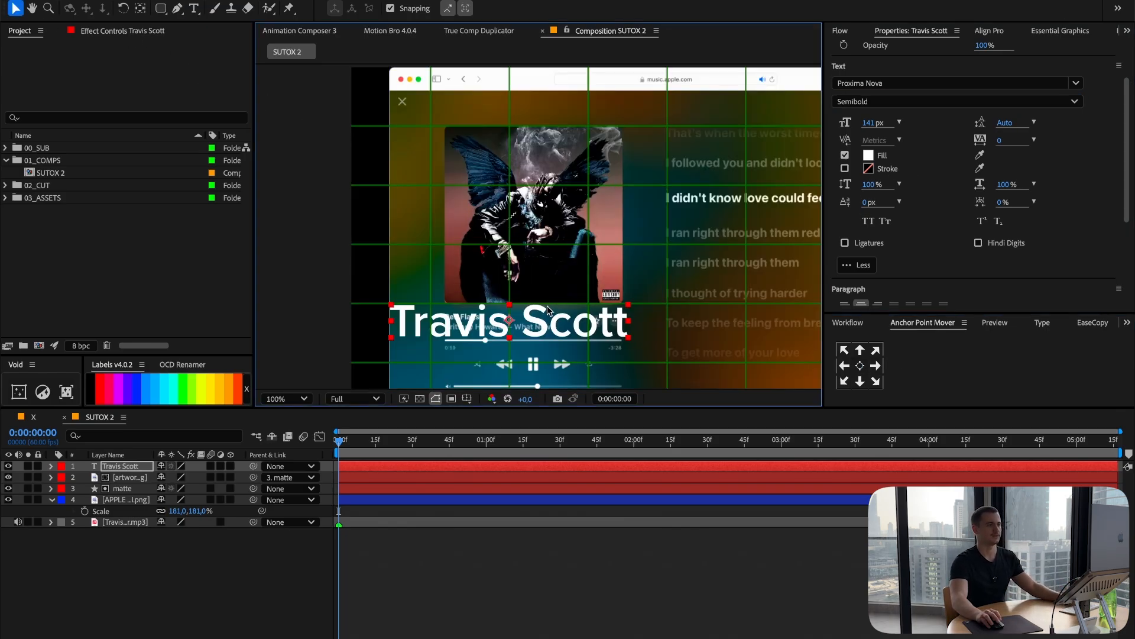
{"action": "scroll", "coordinate": [550, 314], "scroll_direction": "up", "scroll_amount": 1}
{"action": "key", "text": "s"}
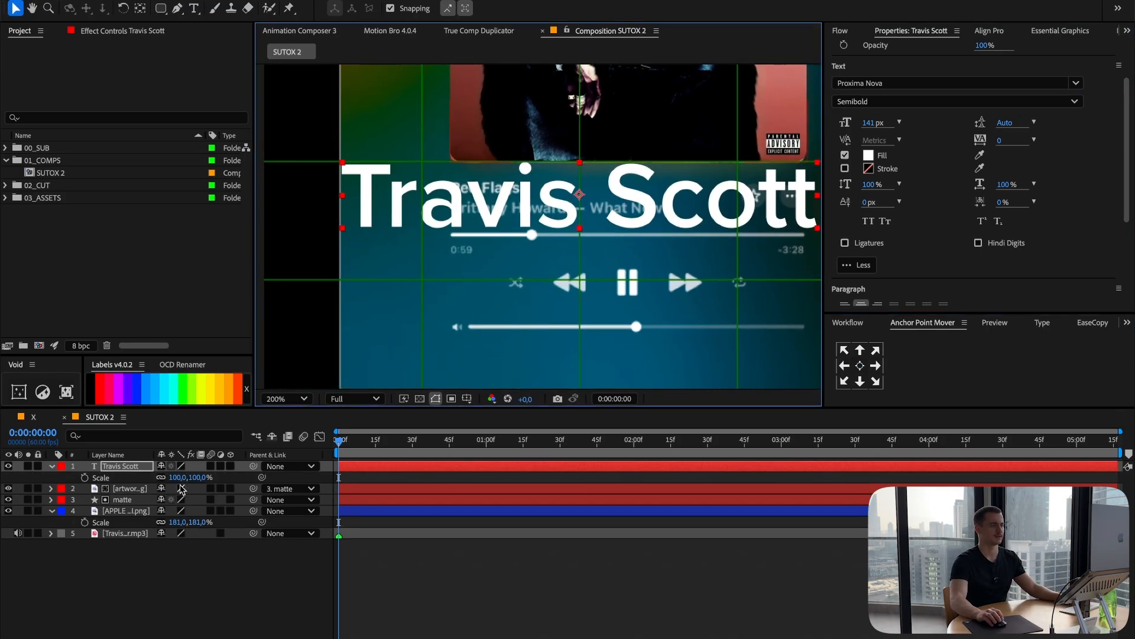
{"action": "mouse_move", "coordinate": [181, 478]}
{"action": "left_mouse_down"}
{"action": "mouse_move", "coordinate": [135, 478]}
{"action": "mouse_move", "coordinate": [175, 481]}
{"action": "left_mouse_up"}
{"action": "scroll", "coordinate": [371, 359], "scroll_direction": "up", "scroll_amount": 2}
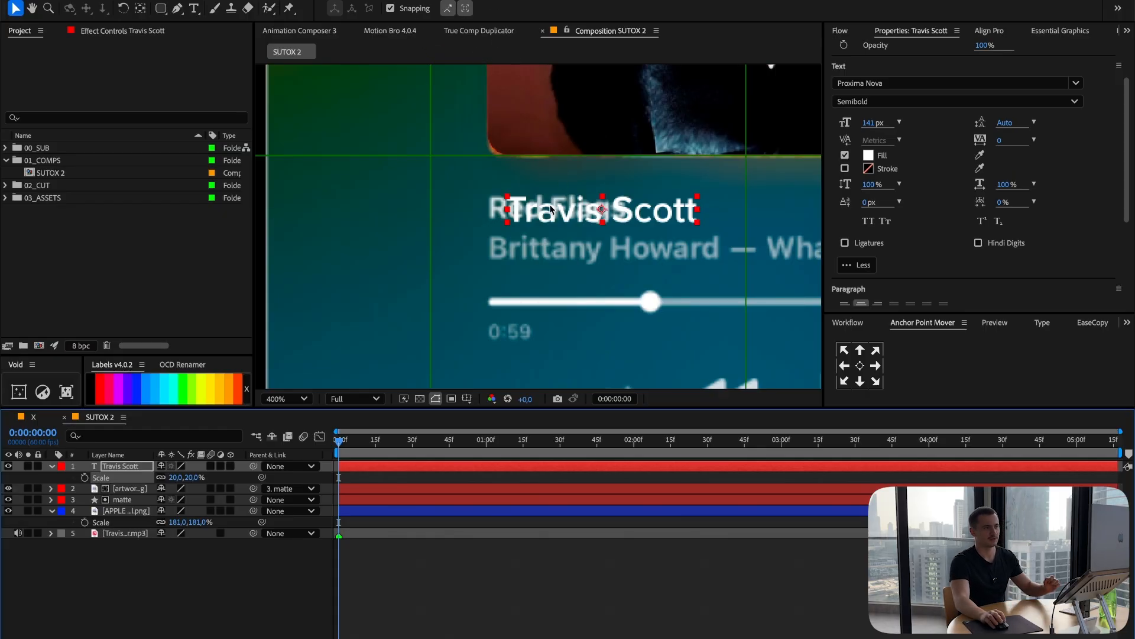
{"action": "left_click_drag", "start_coordinate": [550, 208], "coordinate": [572, 214]}
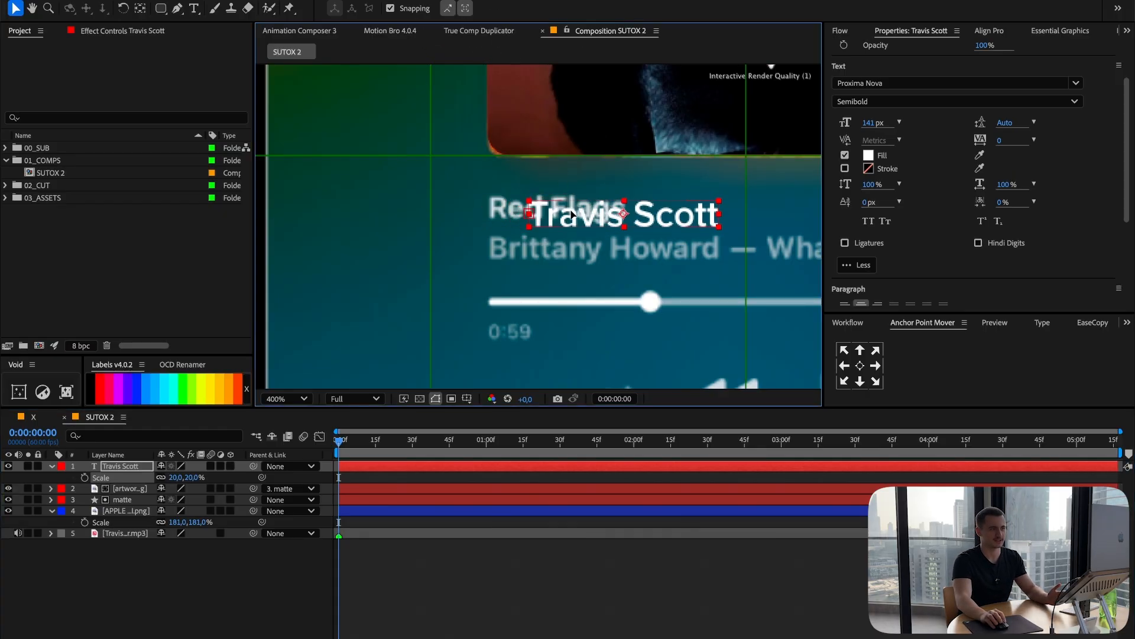
{"action": "left_click_drag", "start_coordinate": [188, 477], "coordinate": [181, 478]}
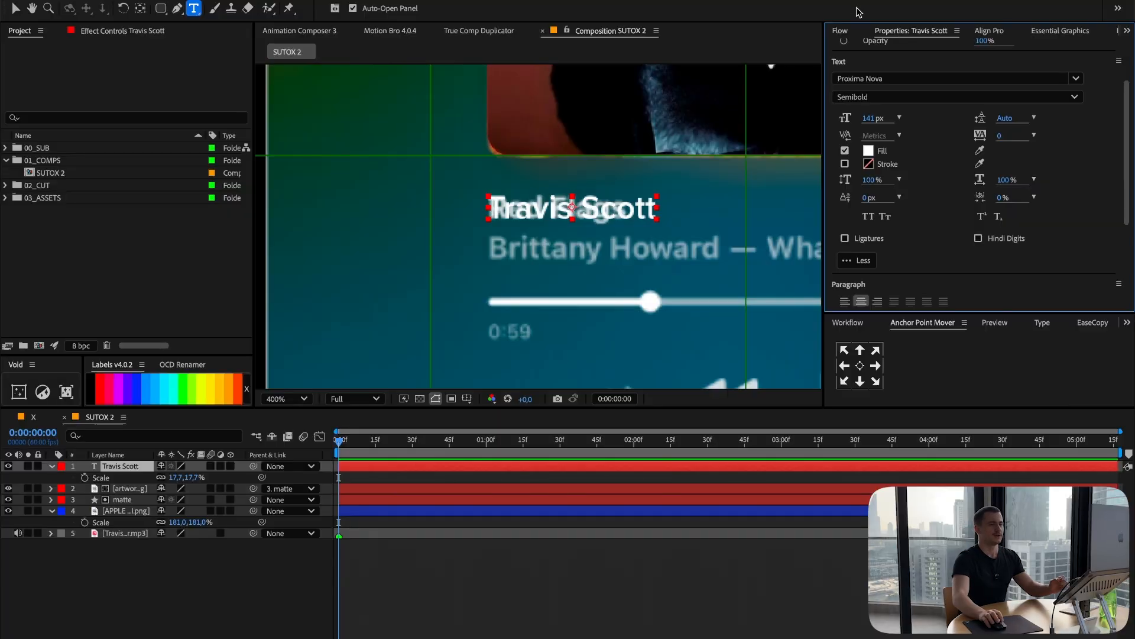
Left-align the Travis Scott paragraph, recentre its anchor point, and move the text back over the Red Flags title.
{"action": "scroll", "coordinate": [856, 290], "scroll_direction": "down", "scroll_amount": 1}
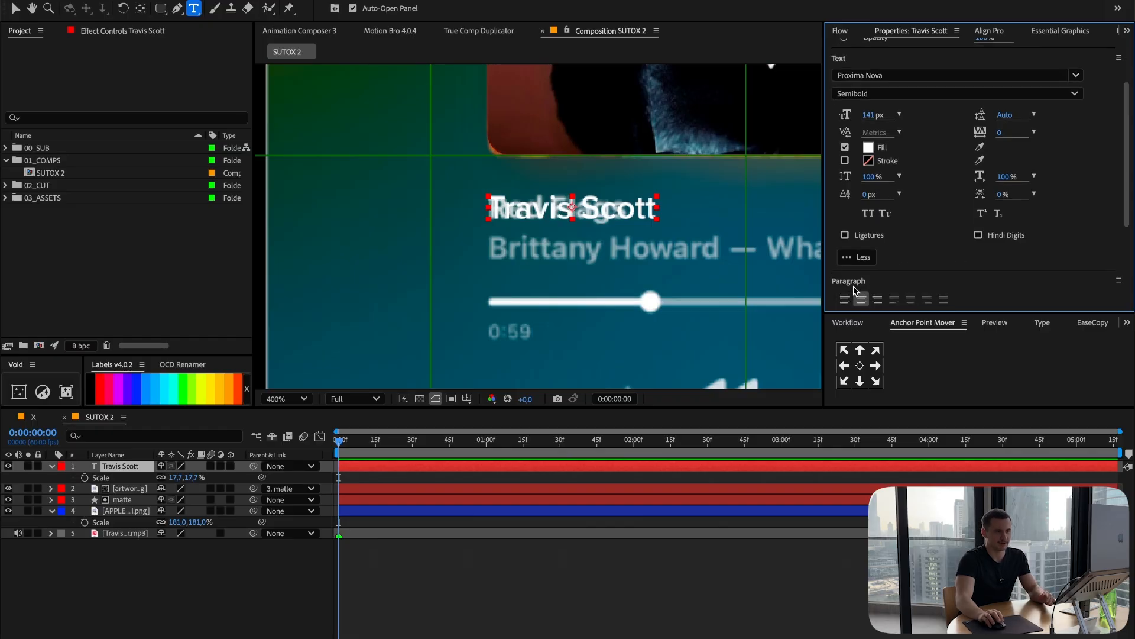
{"action": "left_click", "coordinate": [845, 300]}
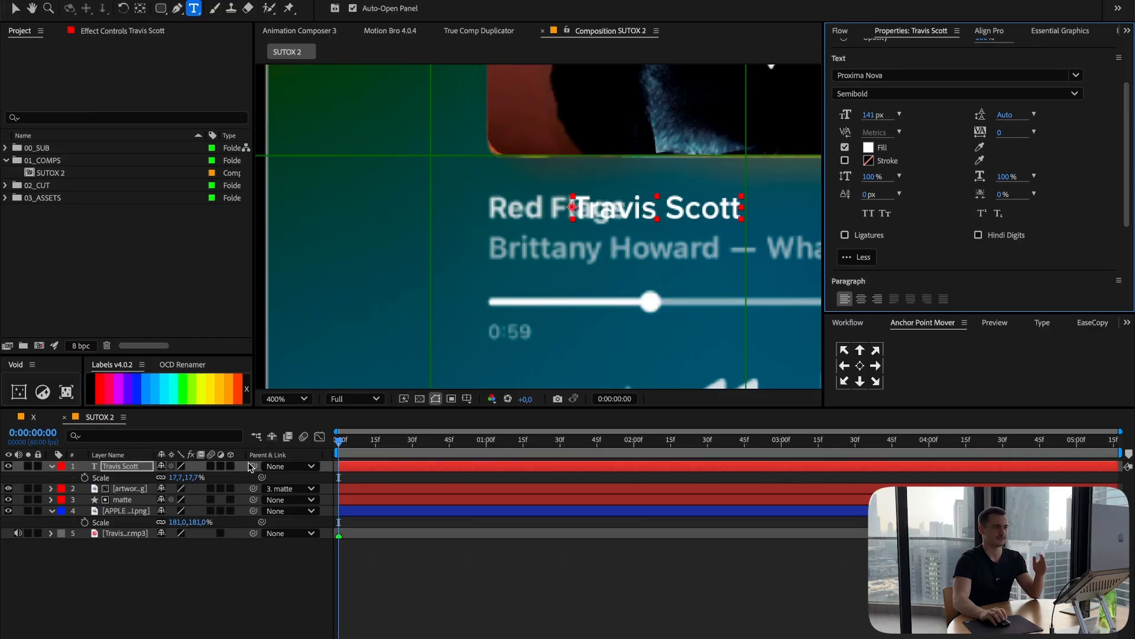
{"action": "left_click", "coordinate": [867, 369]}
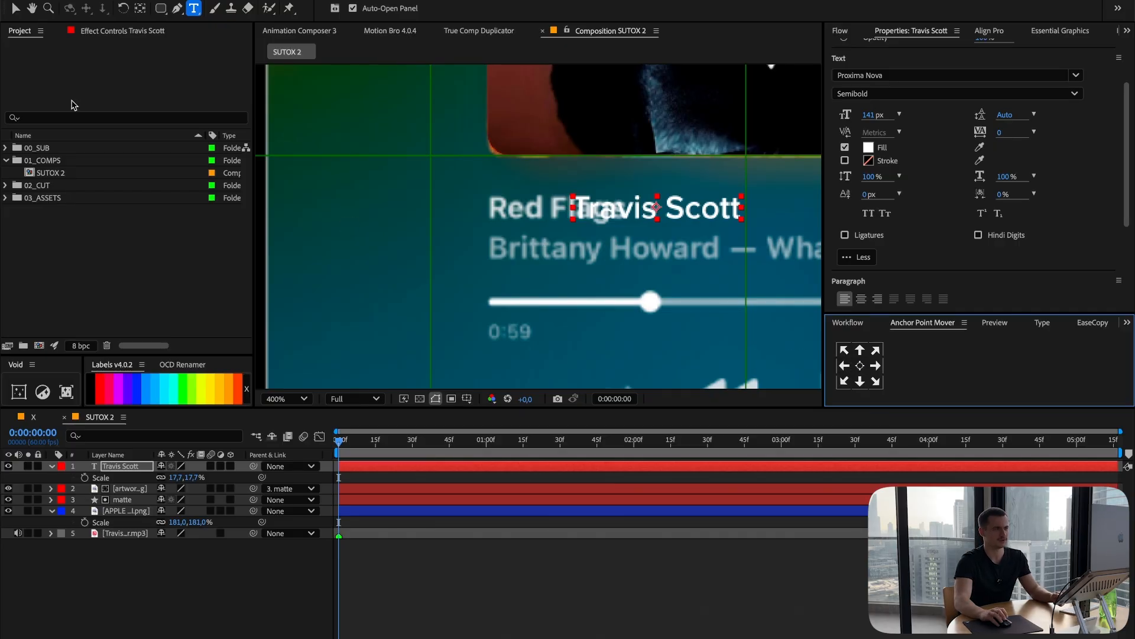
{"action": "key", "text": "v"}
{"action": "left_click_drag", "start_coordinate": [698, 210], "coordinate": [613, 209]}
Try replacing the Travis Scott text with hello to test the left alignment.
{"action": "double_click", "coordinate": [138, 470]}
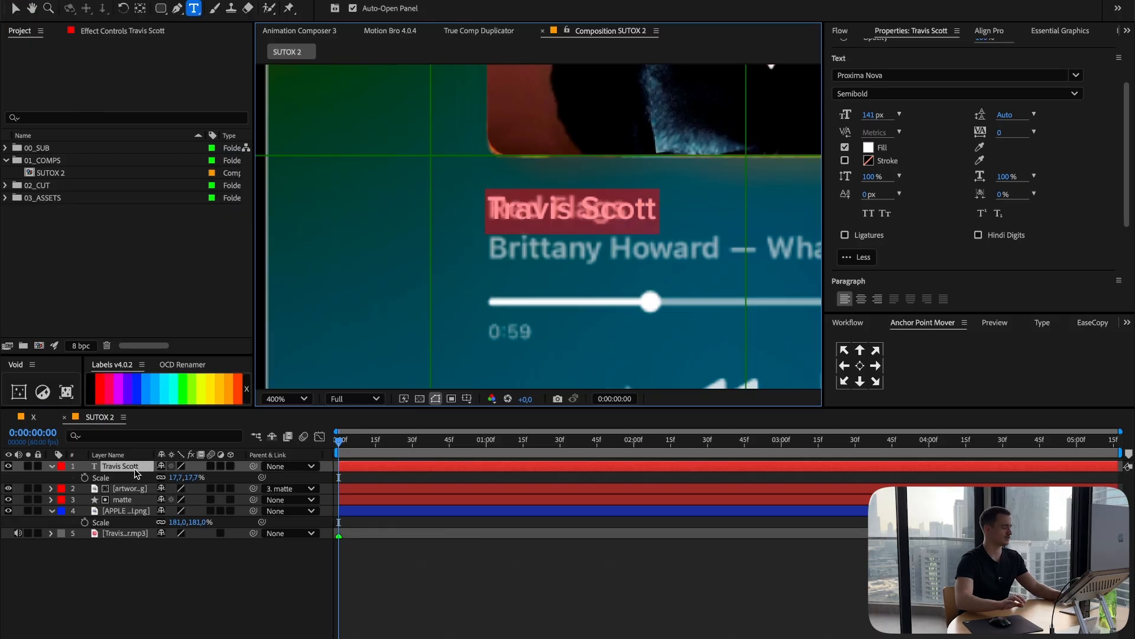
{"action": "type", "text": "hello"}
{"action": "key", "text": "ctrl+z"}
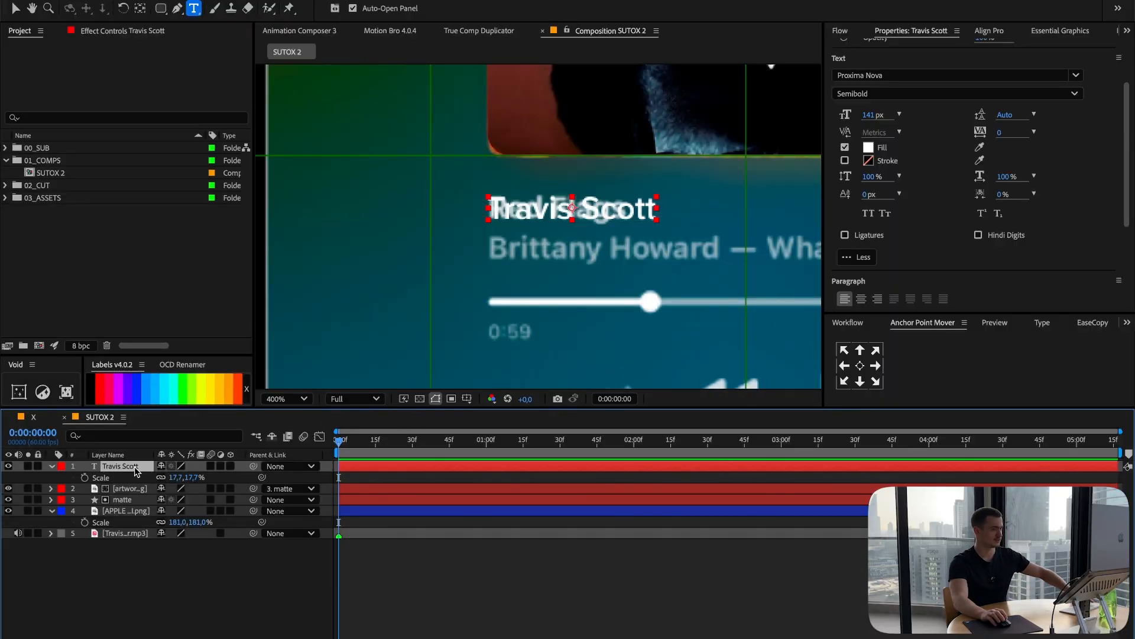
Duplicate the Travis Scott text at Y position 789 and replace the copy's content with goosebumps copied from the Genius page.
{"action": "key", "text": "ctrl+d"}
{"action": "key", "text": "p"}
{"action": "left_click_drag", "start_coordinate": [184, 478], "coordinate": [202, 478]}
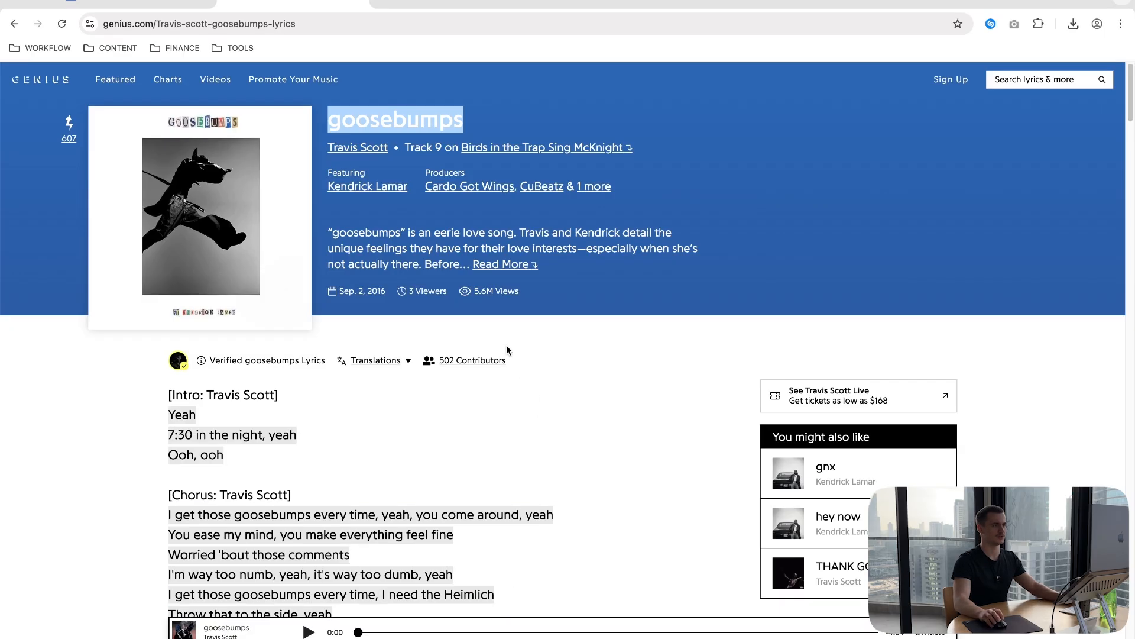
{"action": "double_click", "coordinate": [118, 466]}
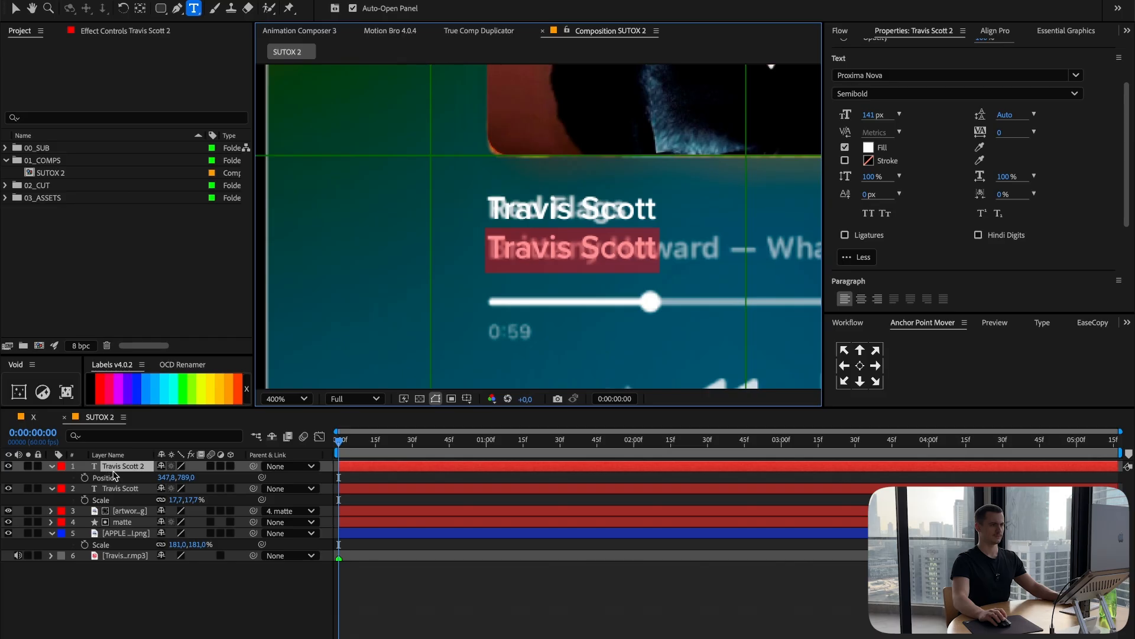
{"action": "key", "text": "ctrl+v"}
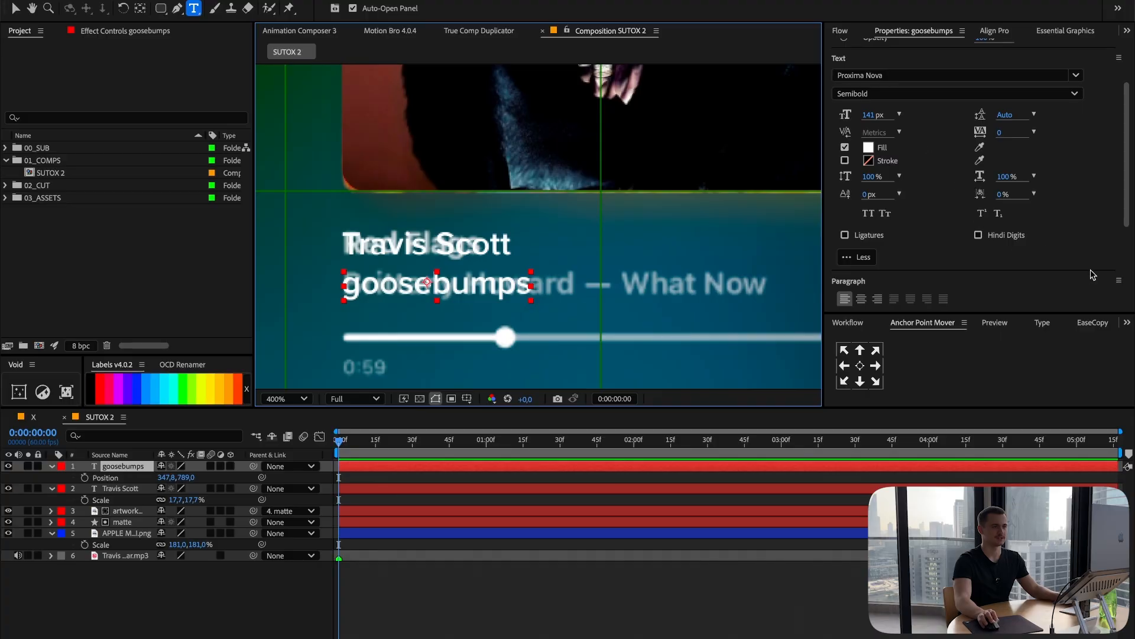
Try a grey-blue fill matching the original subtitle on the goosebumps text and set the fill back to white FFFFFF.
{"action": "scroll", "coordinate": [1093, 275], "scroll_direction": "up", "scroll_amount": 3}
{"action": "left_click", "coordinate": [869, 221]}
{"action": "left_click", "coordinate": [698, 276]}
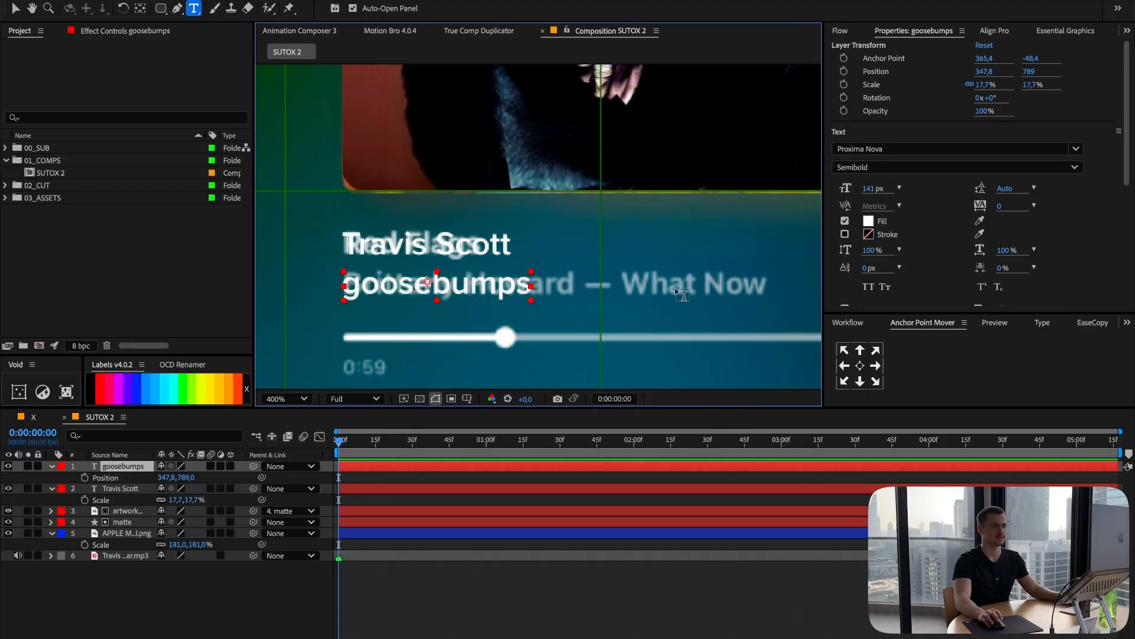
{"action": "scroll", "coordinate": [559, 277], "scroll_direction": "up", "scroll_amount": 2}
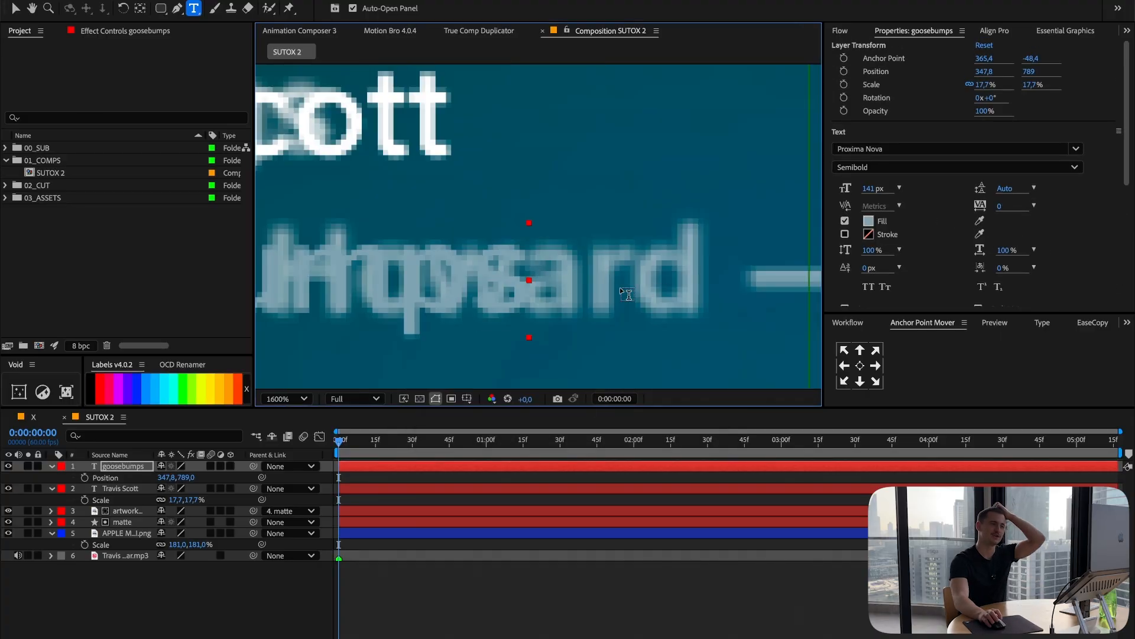
{"action": "left_click", "coordinate": [869, 221]}
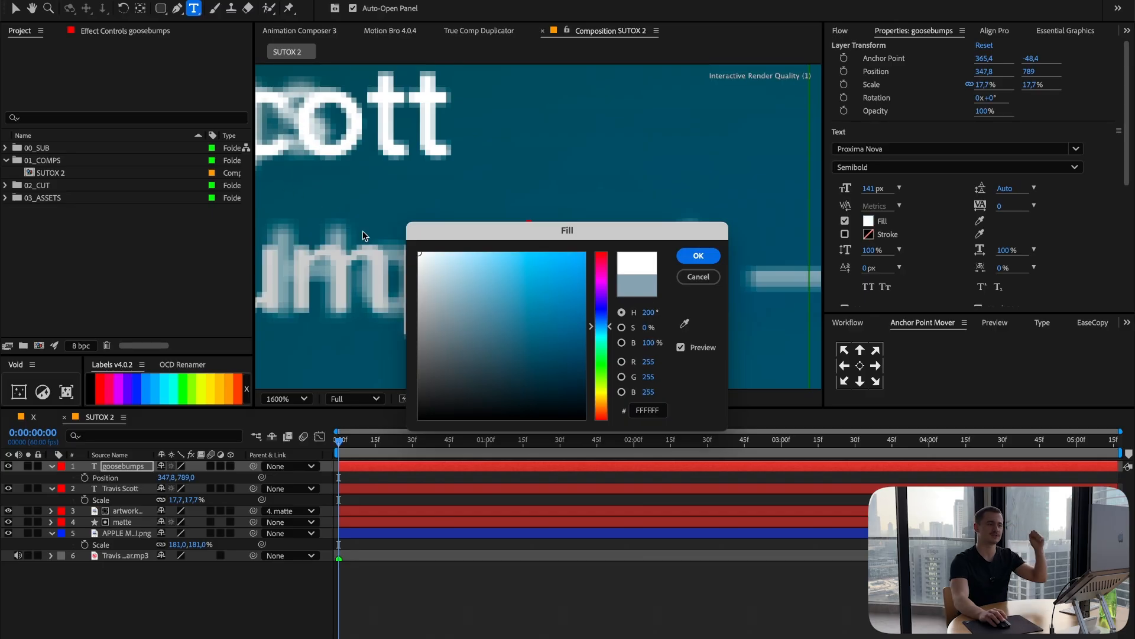
{"action": "left_click", "coordinate": [685, 257]}
Set the opacity of the goosebumps text to 50%.
{"action": "key", "text": "t"}
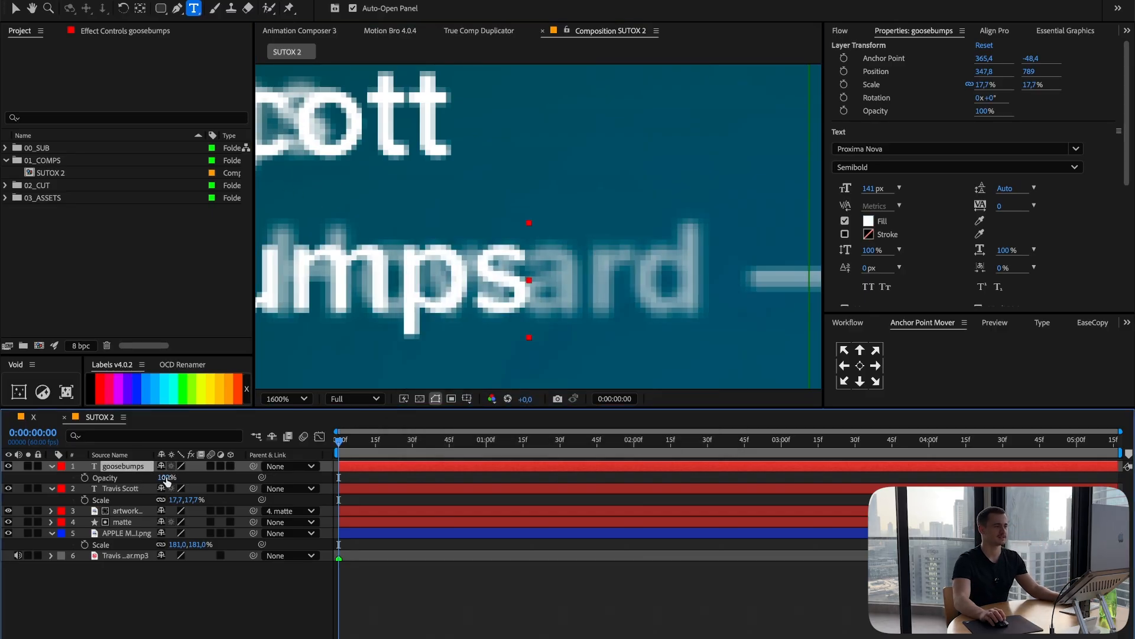
{"action": "left_click_drag", "start_coordinate": [161, 477], "coordinate": [146, 477]}
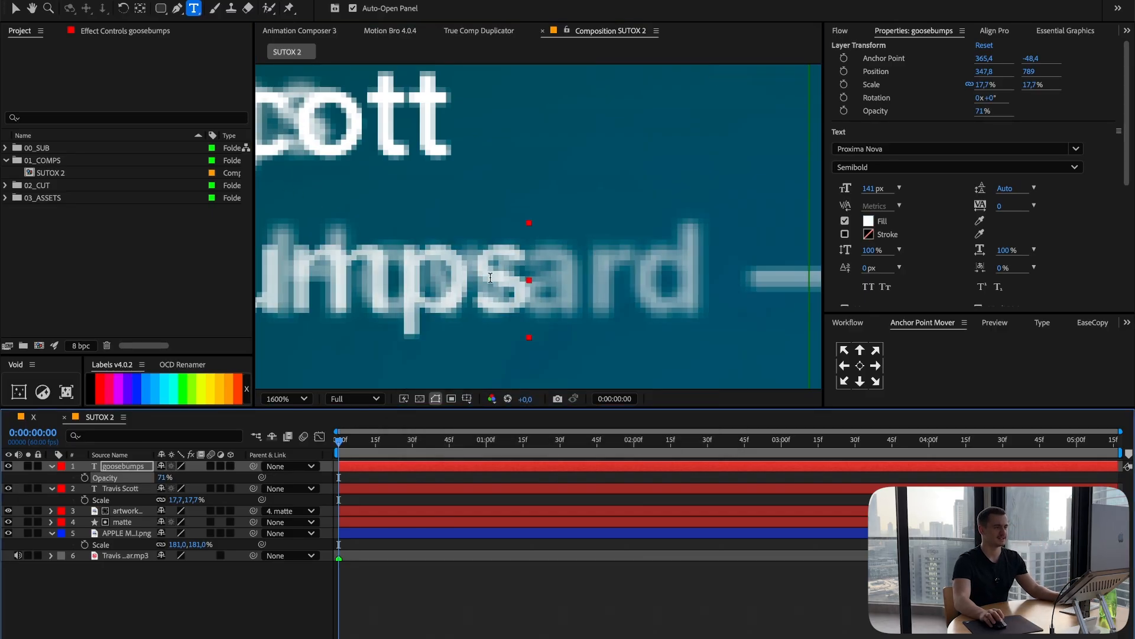
{"action": "key", "text": "space"}
{"action": "left_click_drag", "start_coordinate": [562, 308], "coordinate": [786, 222]}
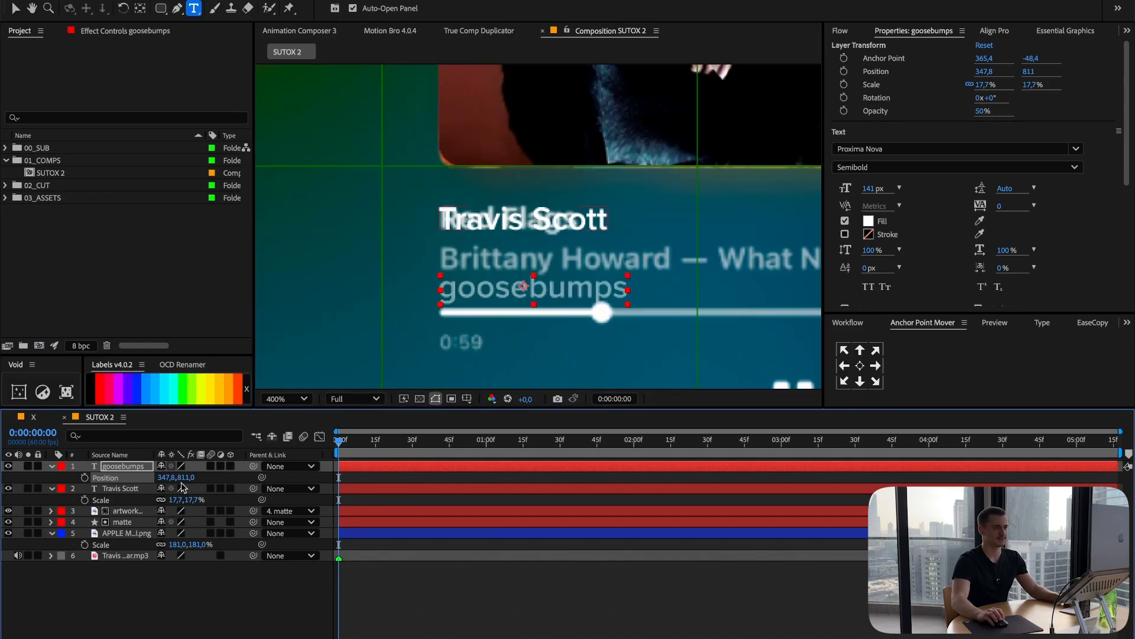
Undo the last position change of the goosebumps text and set its Proxima Nova style to Regular.
{"action": "key", "text": "ctrl+z"}
{"action": "scroll", "coordinate": [561, 293], "scroll_direction": "up", "scroll_amount": 2}
{"action": "scroll", "coordinate": [444, 284], "scroll_direction": "down", "scroll_amount": 1}
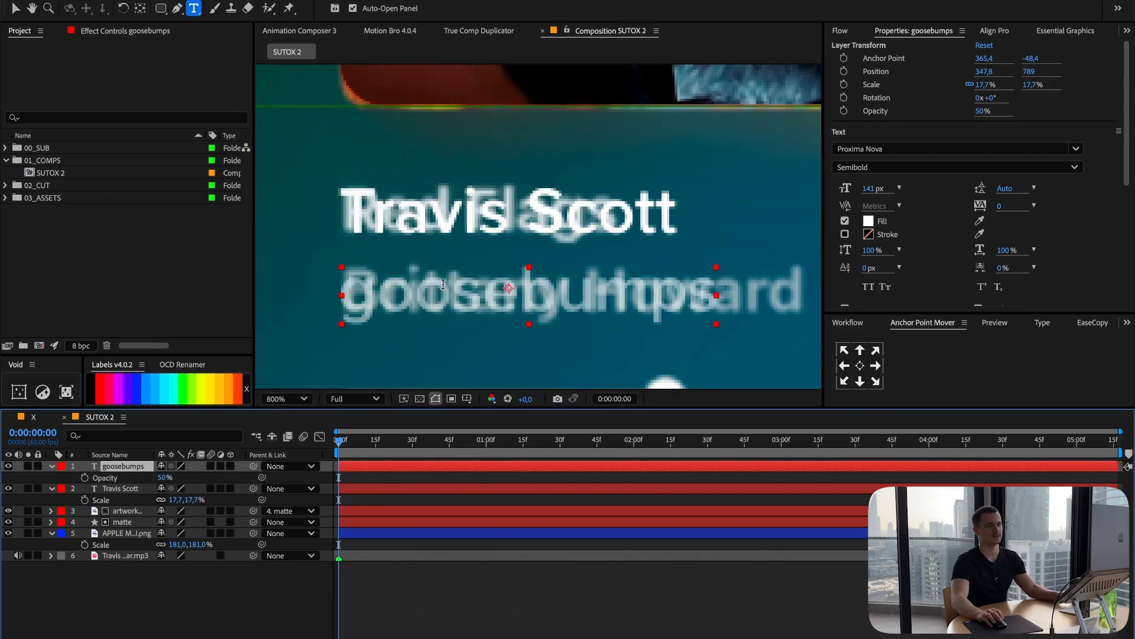
{"action": "scroll", "coordinate": [441, 294], "scroll_direction": "down", "scroll_amount": 1}
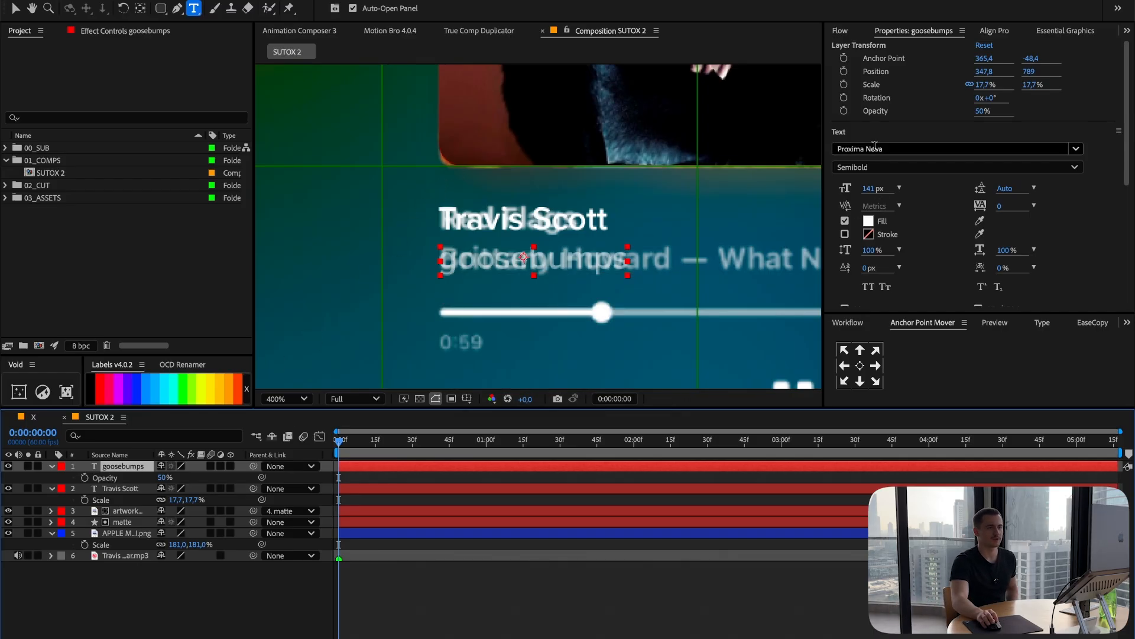
{"action": "left_click", "coordinate": [896, 169]}
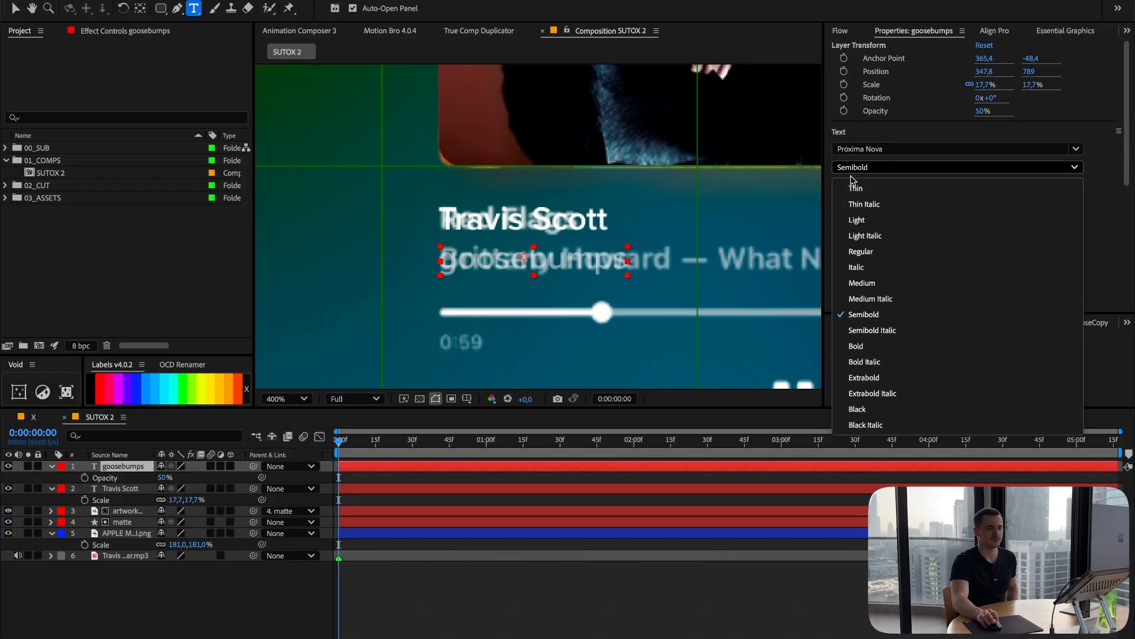
{"action": "left_click", "coordinate": [874, 252]}
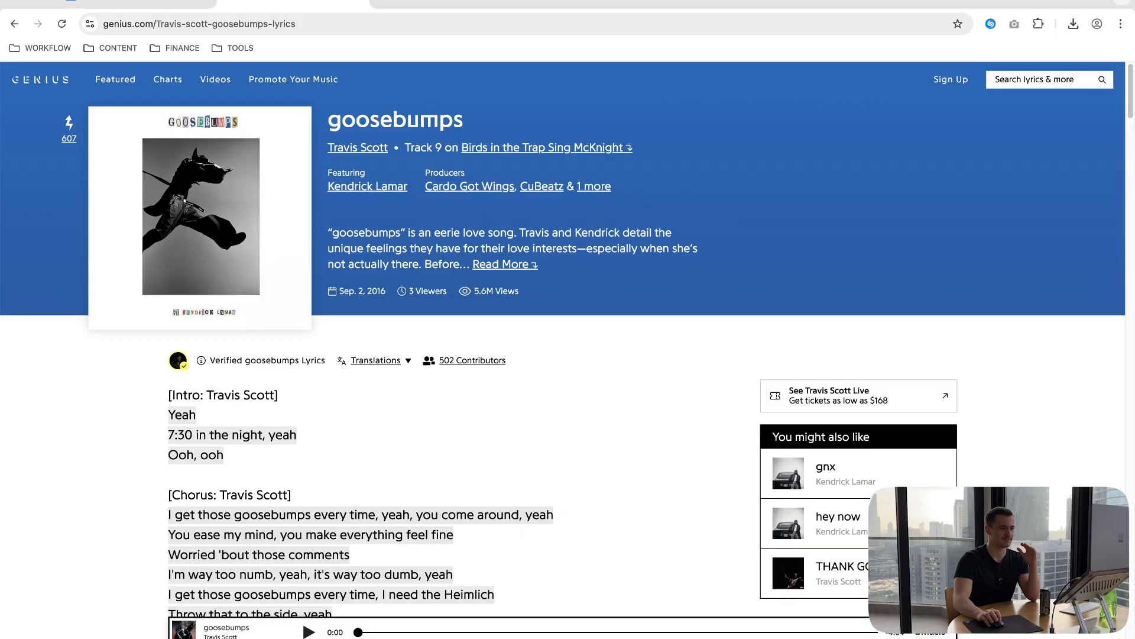
Switch to the browser and search Google in a new tab for Off Grid Kanye west apple music.
{"action": "left_click", "coordinate": [382, 6]}
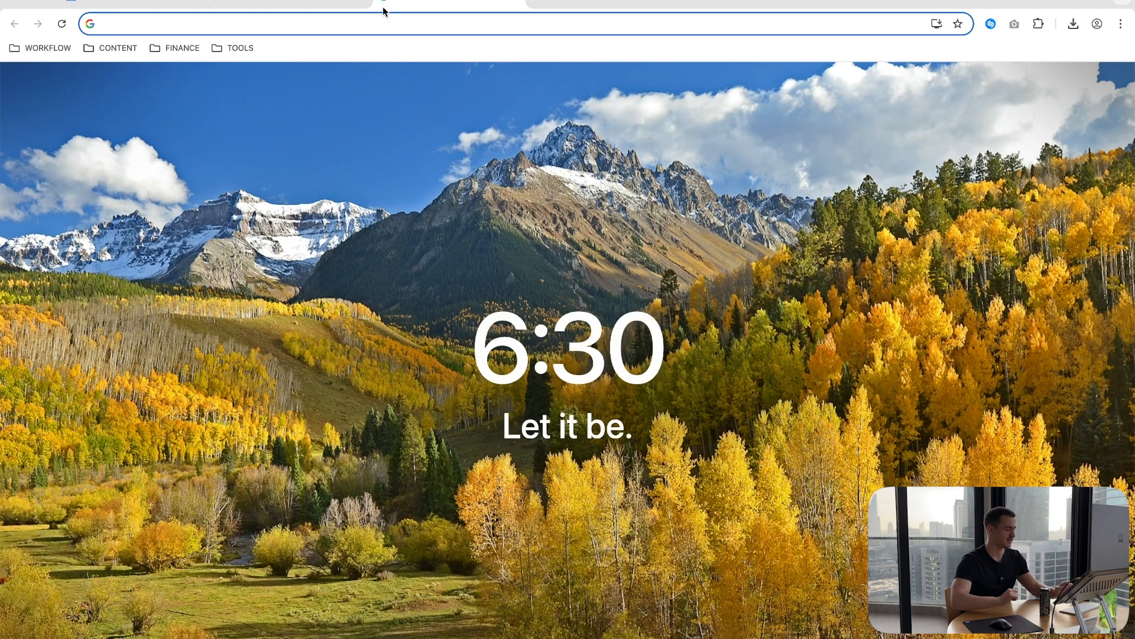
{"action": "type", "text": "Off Gr"}
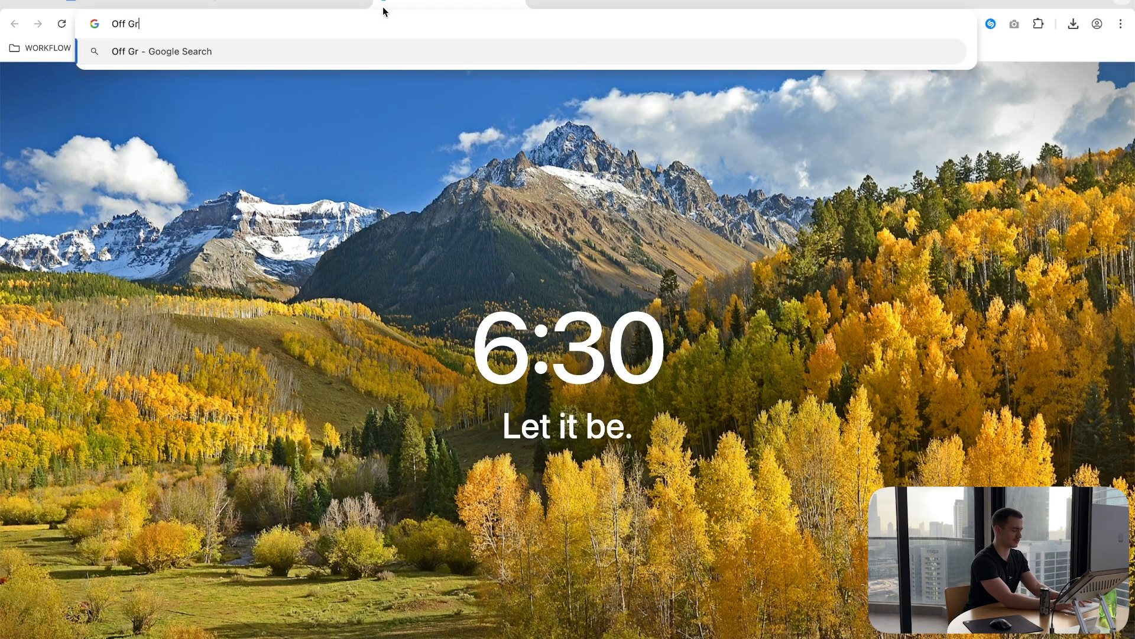
{"action": "type", "text": "id Kanye west ap"}
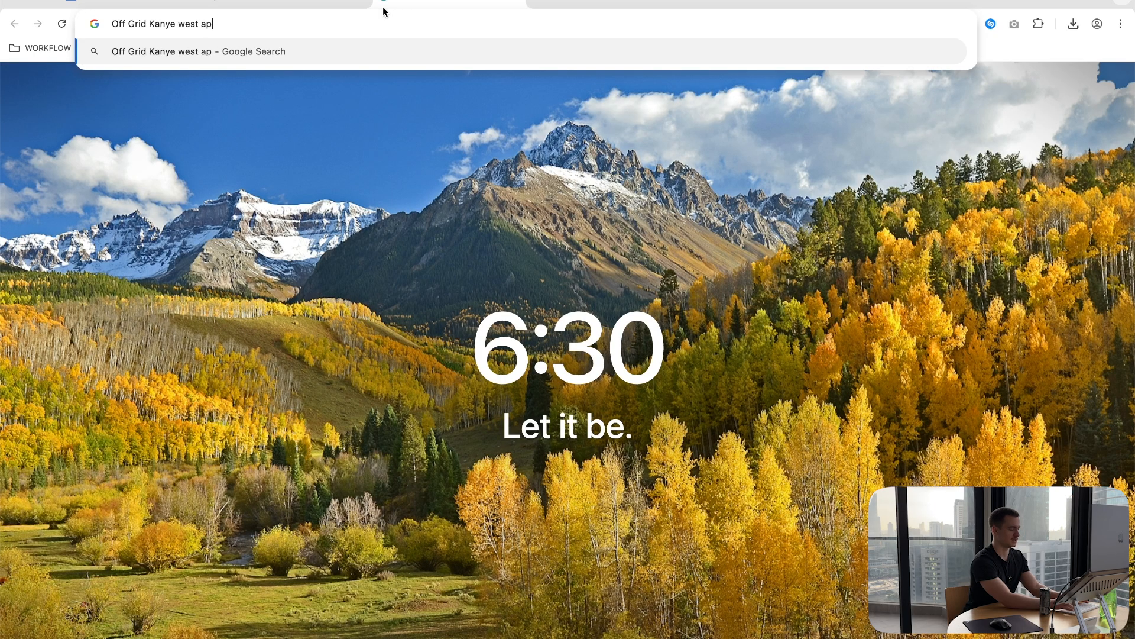
{"action": "type", "text": "ple music"}
{"action": "key", "text": "Return"}
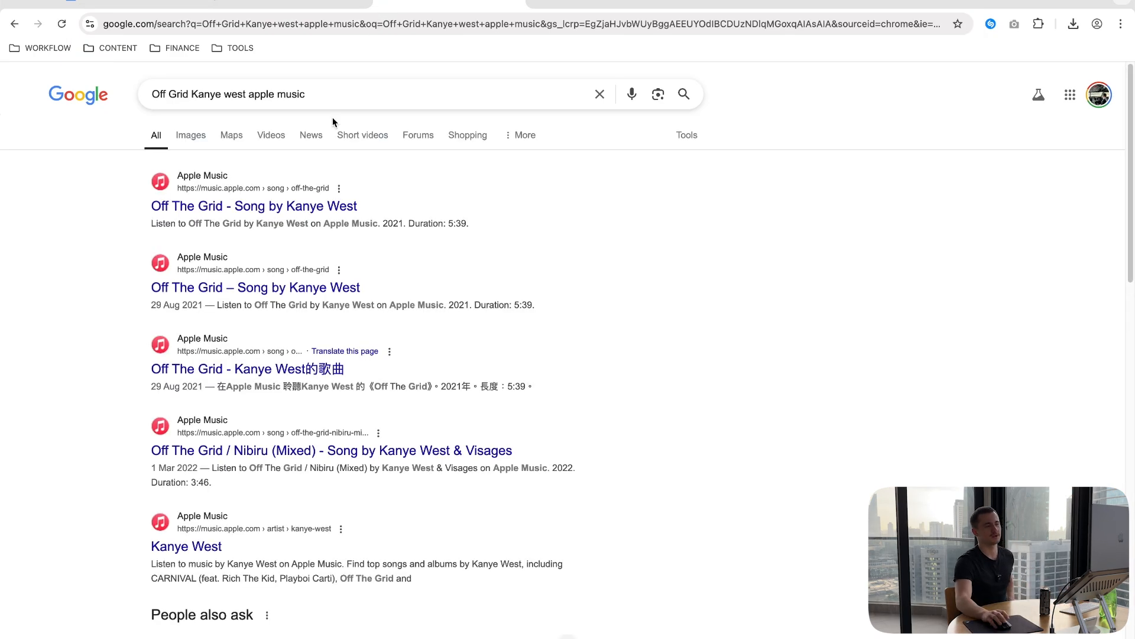
Open Off The Grid by Kanye West in Apple Music's fullscreen player and capture a screenshot of its title and playback controls.
{"action": "left_click", "coordinate": [240, 208]}
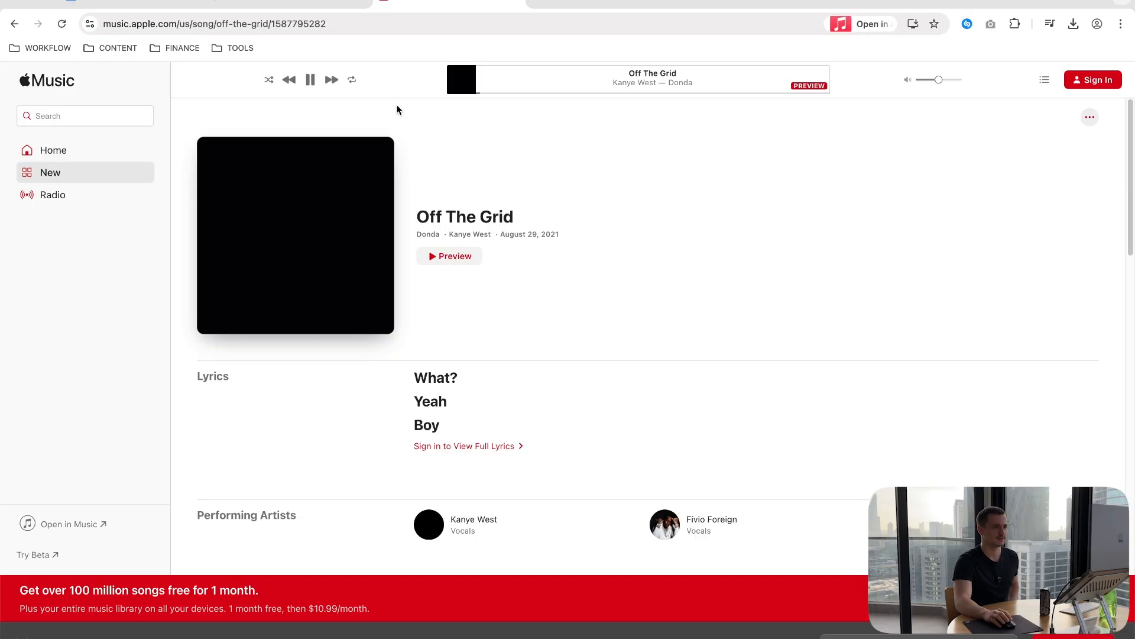
{"action": "left_click", "coordinate": [467, 84]}
{"action": "left_click", "coordinate": [452, 100]}
{"action": "left_click", "coordinate": [461, 79]}
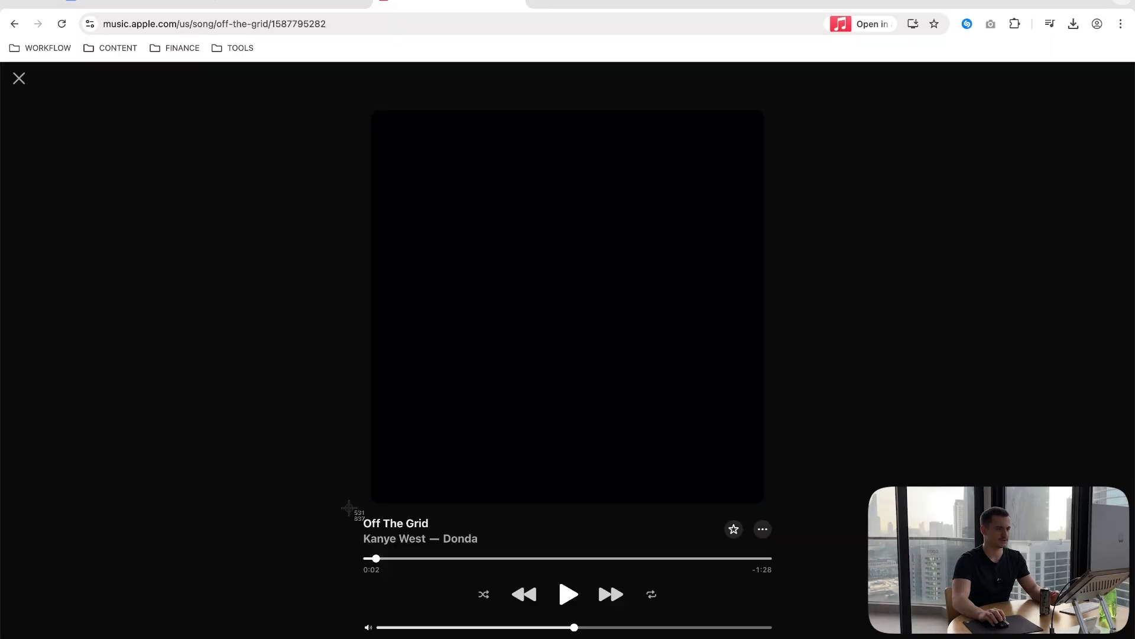
{"action": "left_click_drag", "start_coordinate": [349, 507], "coordinate": [796, 638]}
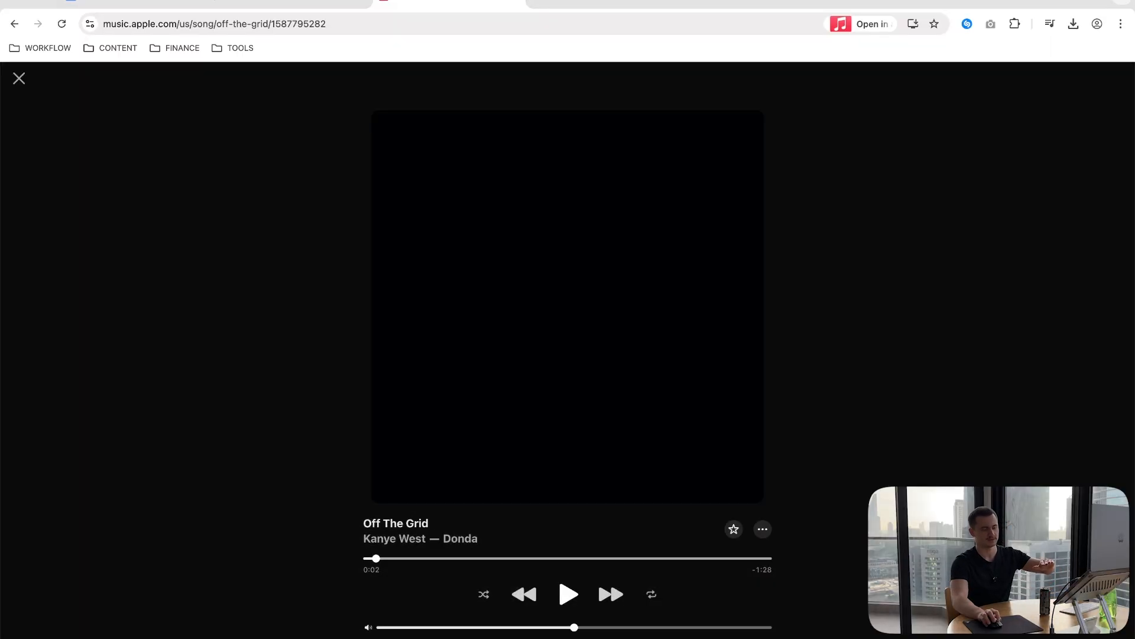
In Finder, rename the new Desktop screenshot to ELEMENTS and move it into the 04_ASSETS folder.
{"action": "left_click", "coordinate": [193, 169]}
{"action": "left_click", "coordinate": [343, 220]}
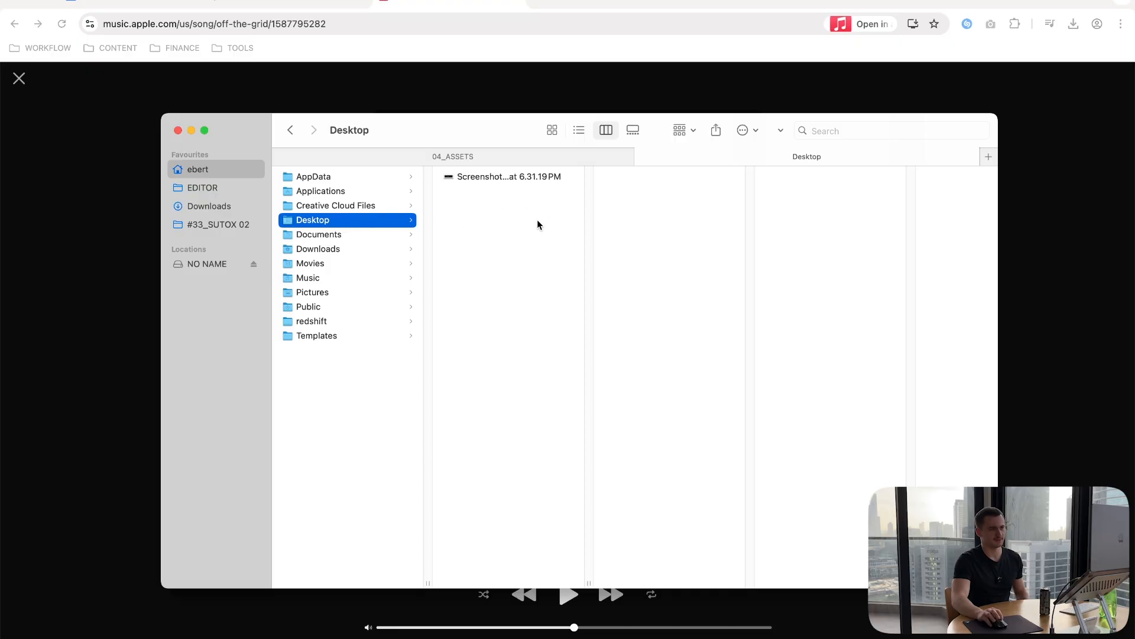
{"action": "left_click", "coordinate": [528, 177]}
{"action": "key", "text": "Return"}
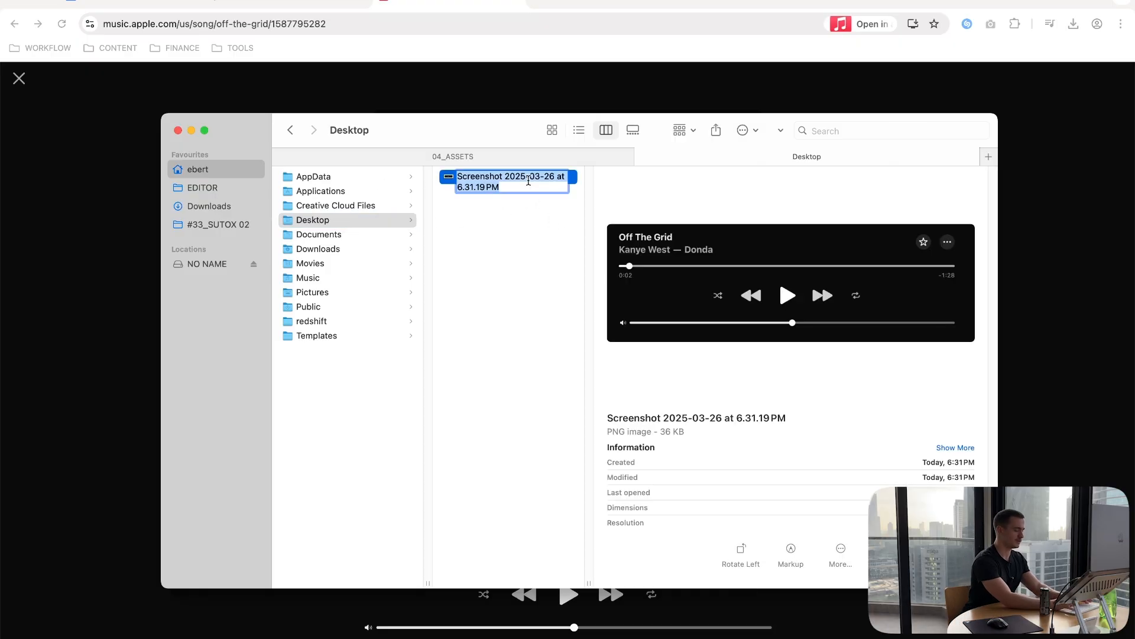
{"action": "type", "text": "APPLE MUSIC UI EL"}
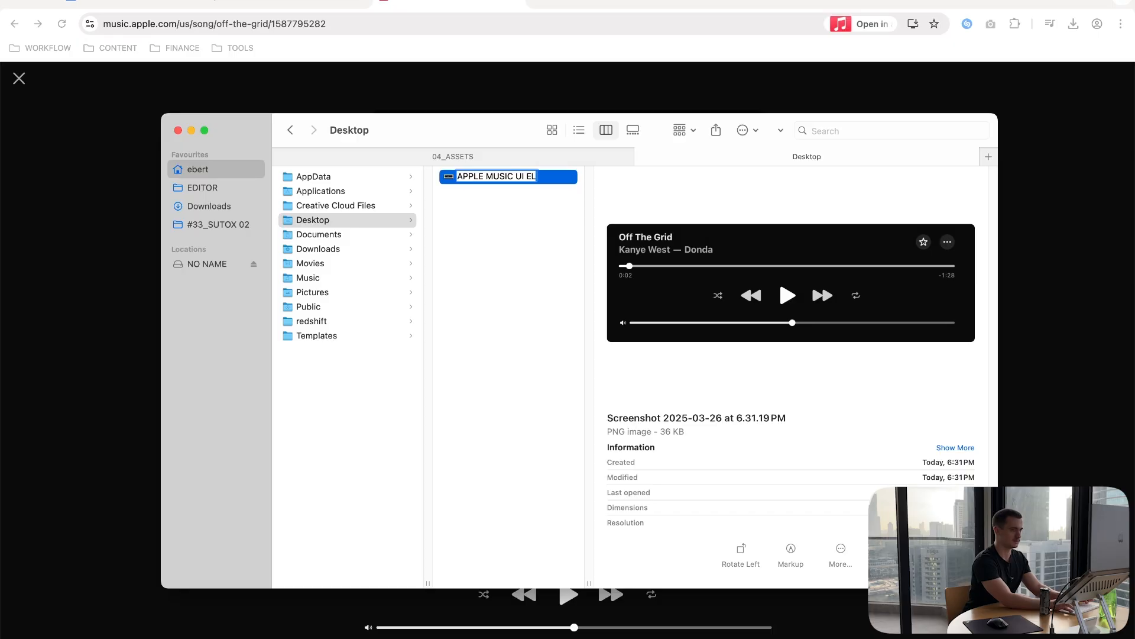
{"action": "type", "text": "NTS"}
{"action": "key", "text": "Return"}
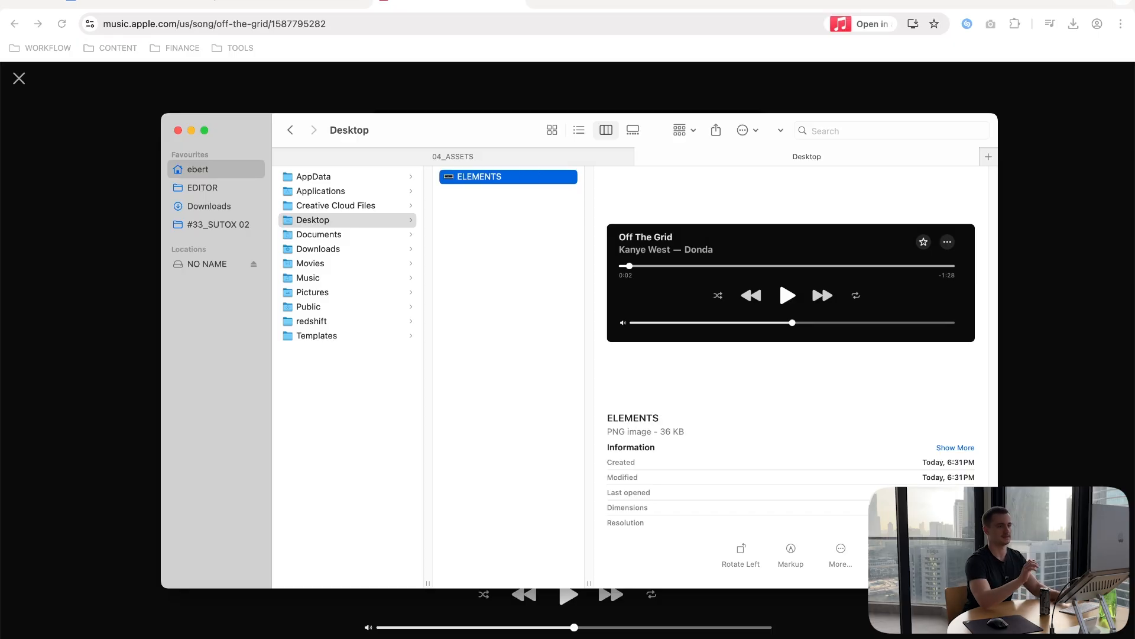
{"action": "left_click_drag", "start_coordinate": [524, 175], "coordinate": [628, 163]}
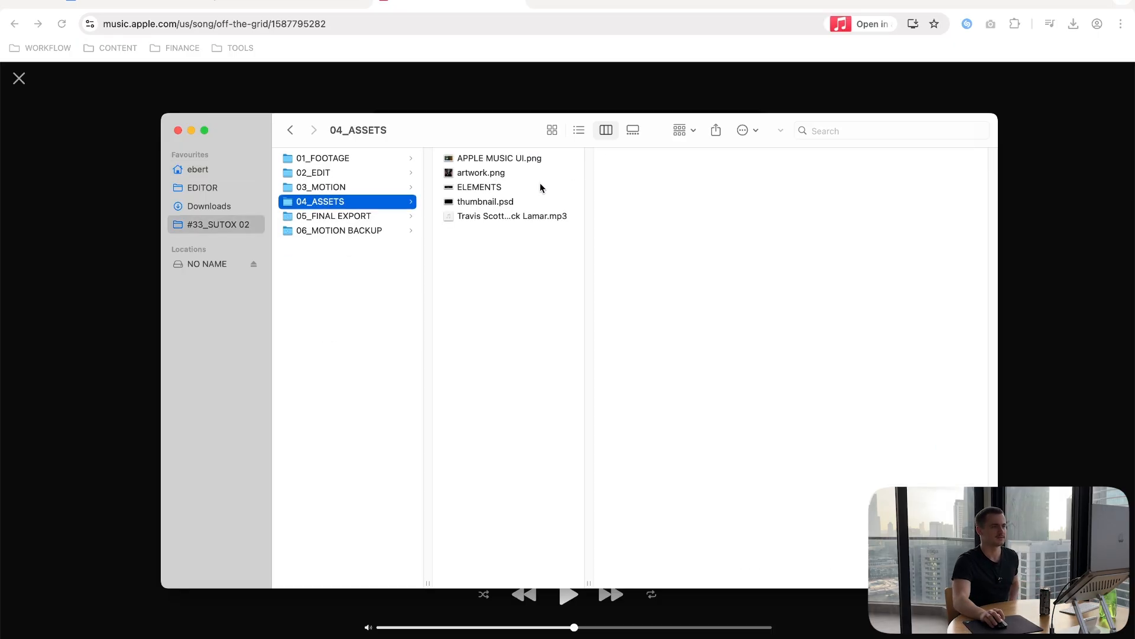
Open the ELEMENTS image from the 04_ASSETS folder in Adobe Photoshop 2025.
{"action": "left_click", "coordinate": [532, 187]}
{"action": "right_click", "coordinate": [461, 188]}
{"action": "mouse_move", "coordinate": [593, 210]}
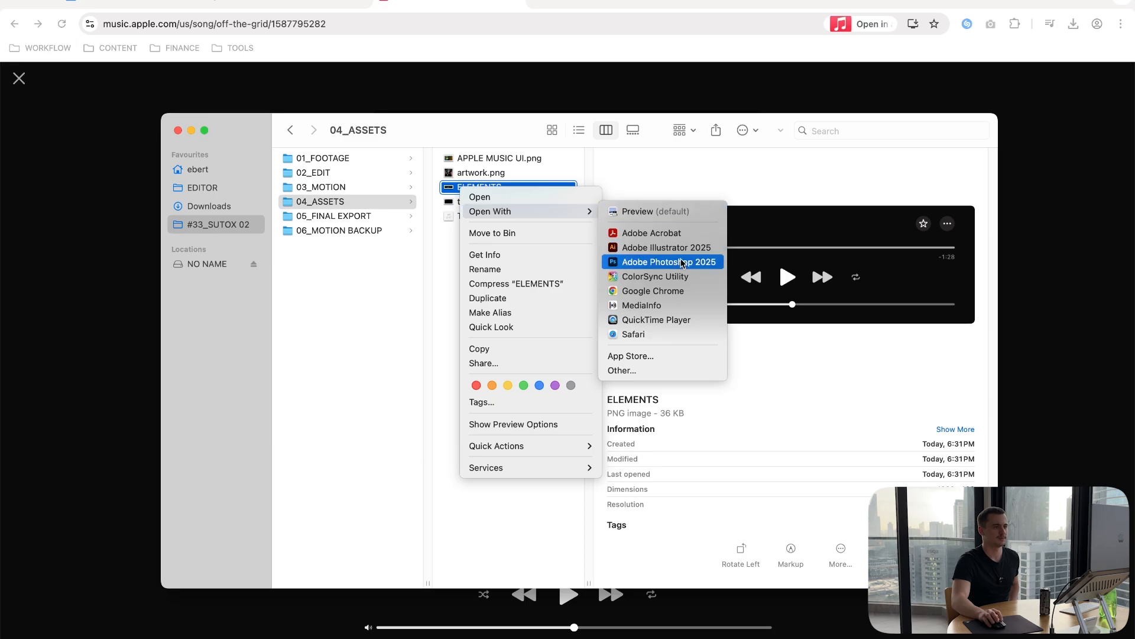
{"action": "left_click", "coordinate": [669, 261]}
{"action": "scroll", "coordinate": [503, 362], "scroll_direction": "up", "scroll_amount": 3}
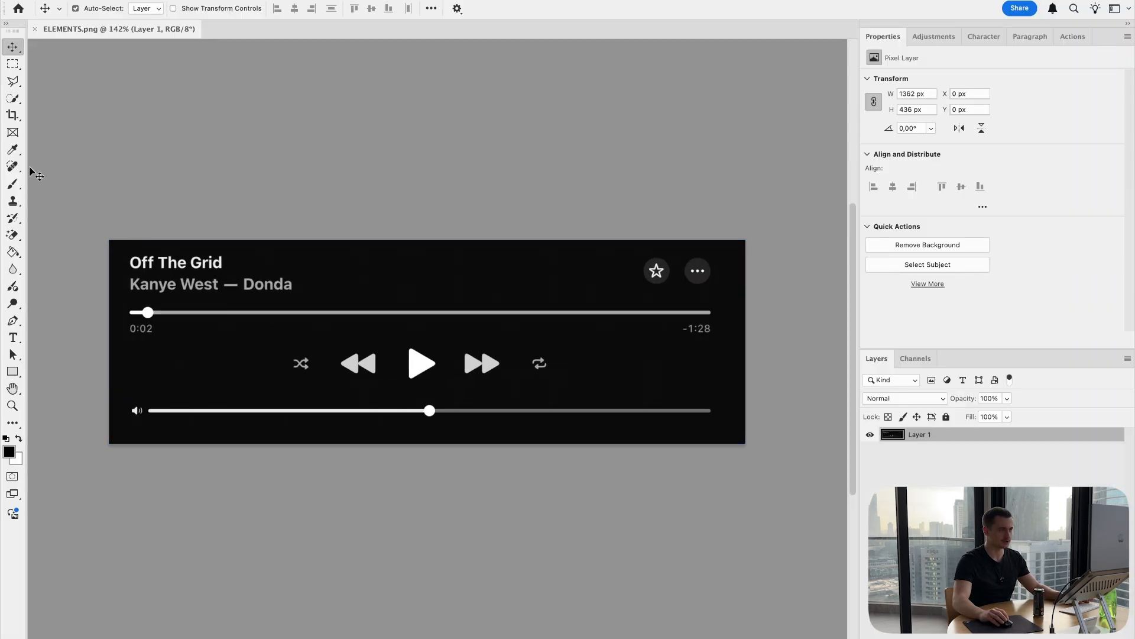
Select the Off The Grid title and artist text with the Rectangular Marquee tool and delete that area from Layer 1.
{"action": "left_click_drag", "start_coordinate": [13, 64], "coordinate": [49, 68]}
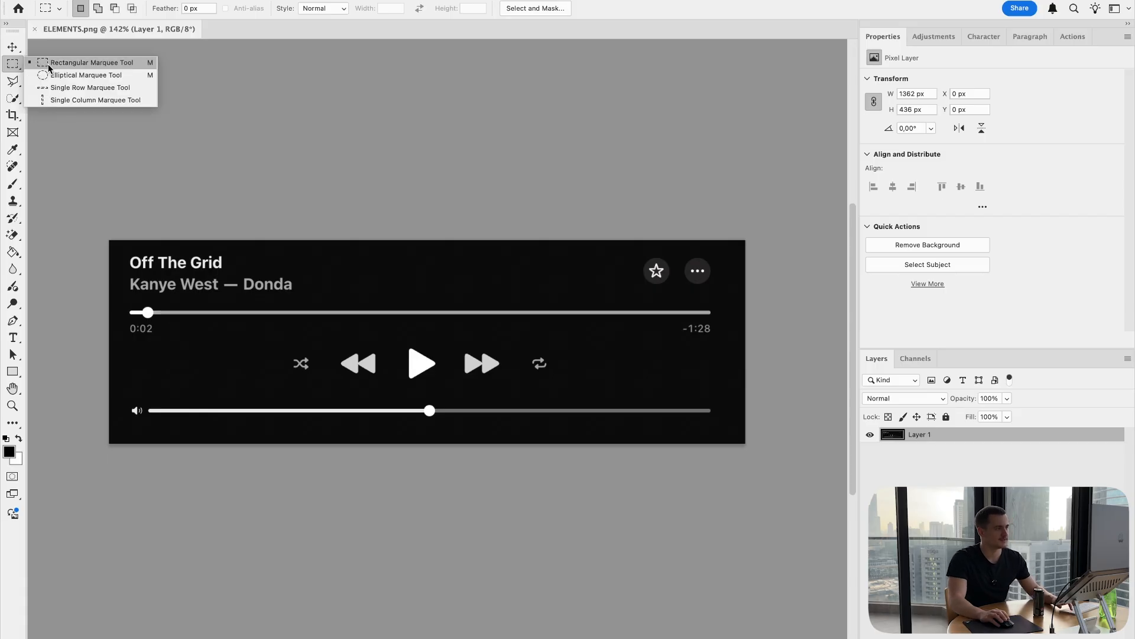
{"action": "left_click", "coordinate": [41, 67]}
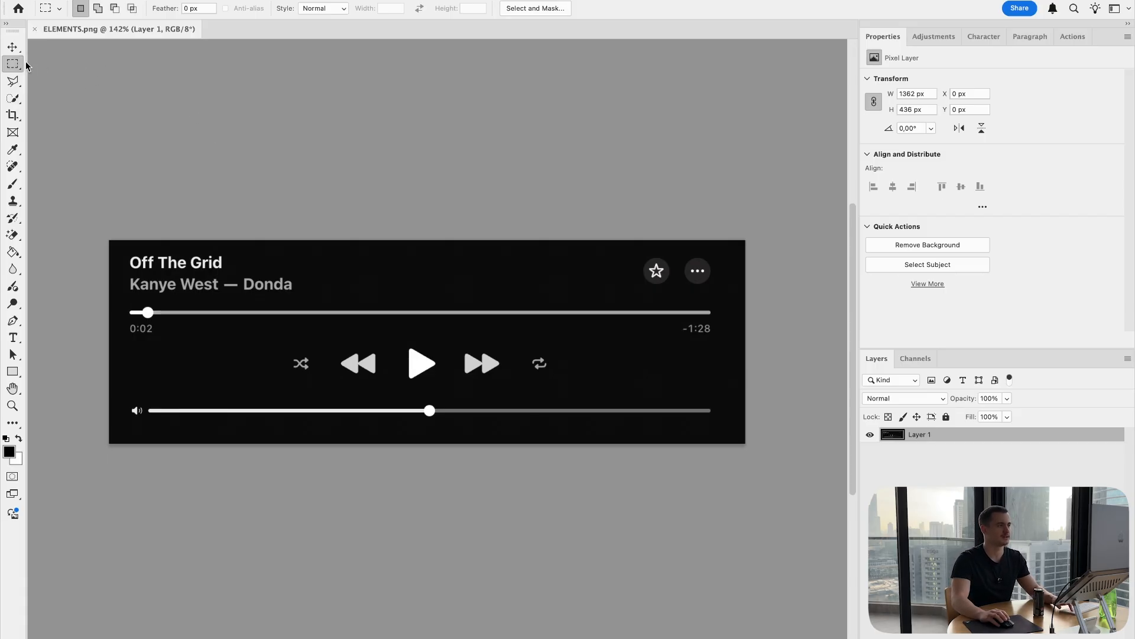
{"action": "left_click_drag", "start_coordinate": [110, 240], "coordinate": [334, 299]}
{"action": "key", "text": "Delete"}
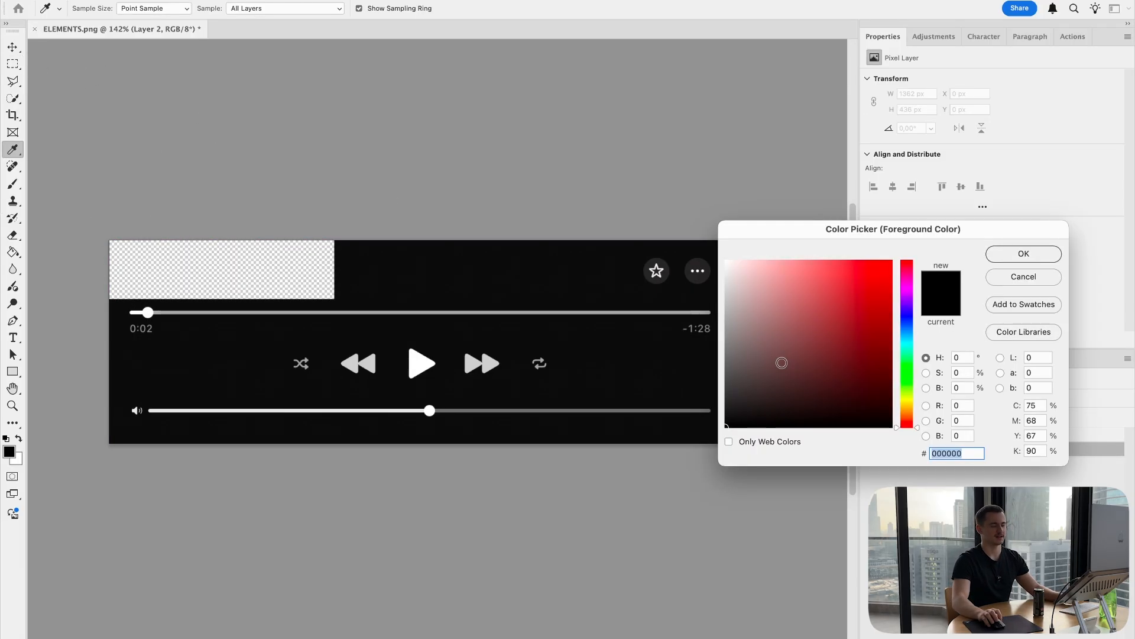
Set the foreground colour to ff0000 and fill a new layer beneath the player controls with it.
{"action": "type", "text": "ff0000"}
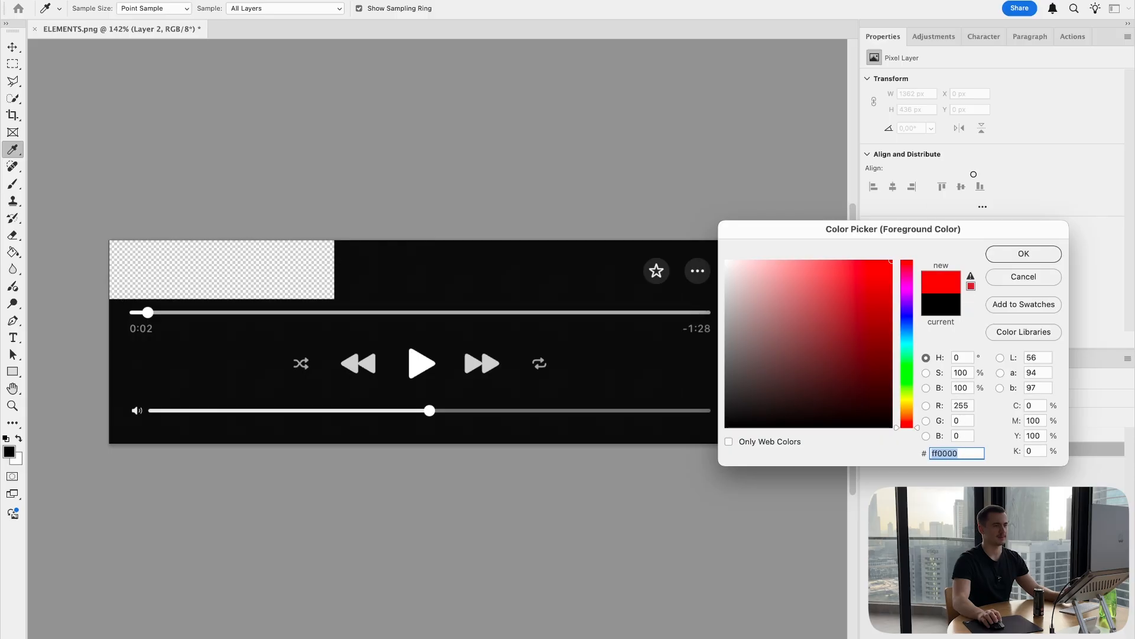
{"action": "left_click", "coordinate": [1024, 255]}
{"action": "key", "text": "e"}
{"action": "left_click_drag", "start_coordinate": [16, 257], "coordinate": [40, 264]}
{"action": "left_click", "coordinate": [246, 281]}
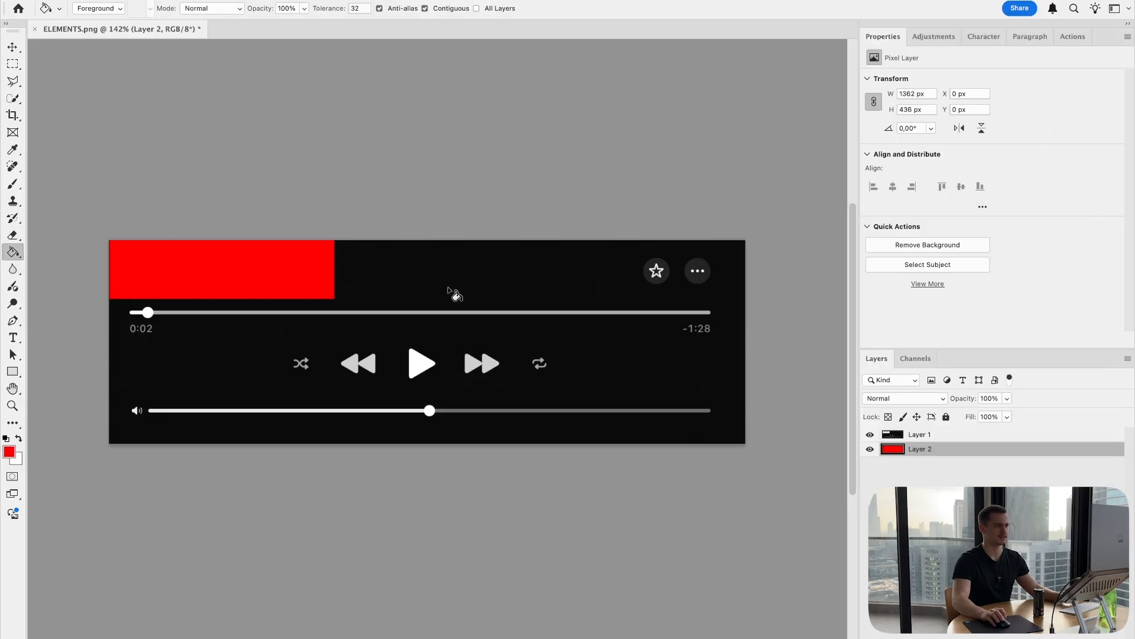
Erase the black background around the player controls on Layer 1 with the Magic Eraser tool.
{"action": "left_click", "coordinate": [10, 47]}
{"action": "left_click", "coordinate": [367, 385]}
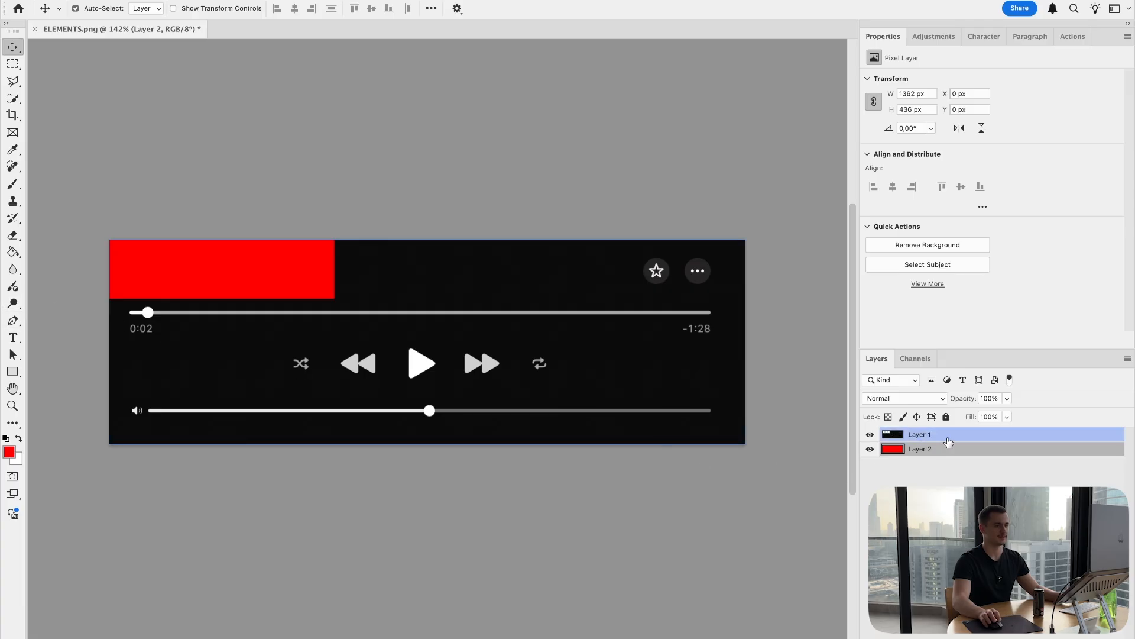
{"action": "left_click_drag", "start_coordinate": [13, 235], "coordinate": [52, 259]}
{"action": "left_click", "coordinate": [425, 273]}
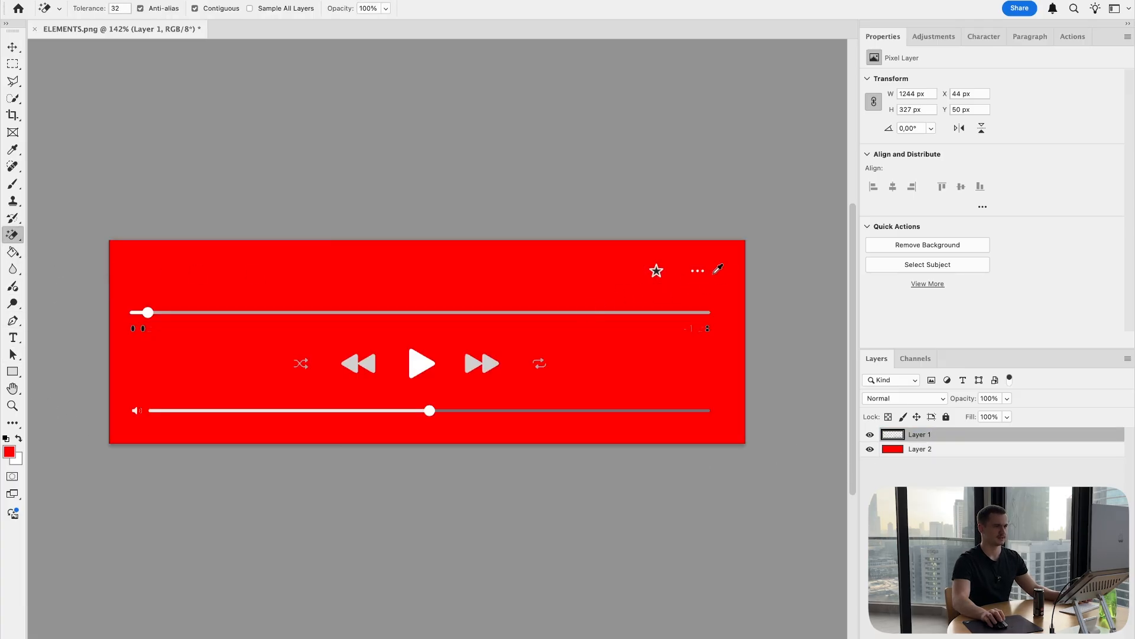
Erase the leftover dark areas around the star and three-dot icons and inside the digits of the time labels.
{"action": "scroll", "coordinate": [704, 266], "scroll_direction": "up", "scroll_amount": 5}
{"action": "left_click", "coordinate": [496, 278]}
{"action": "scroll", "coordinate": [712, 291], "scroll_direction": "up", "scroll_amount": 3}
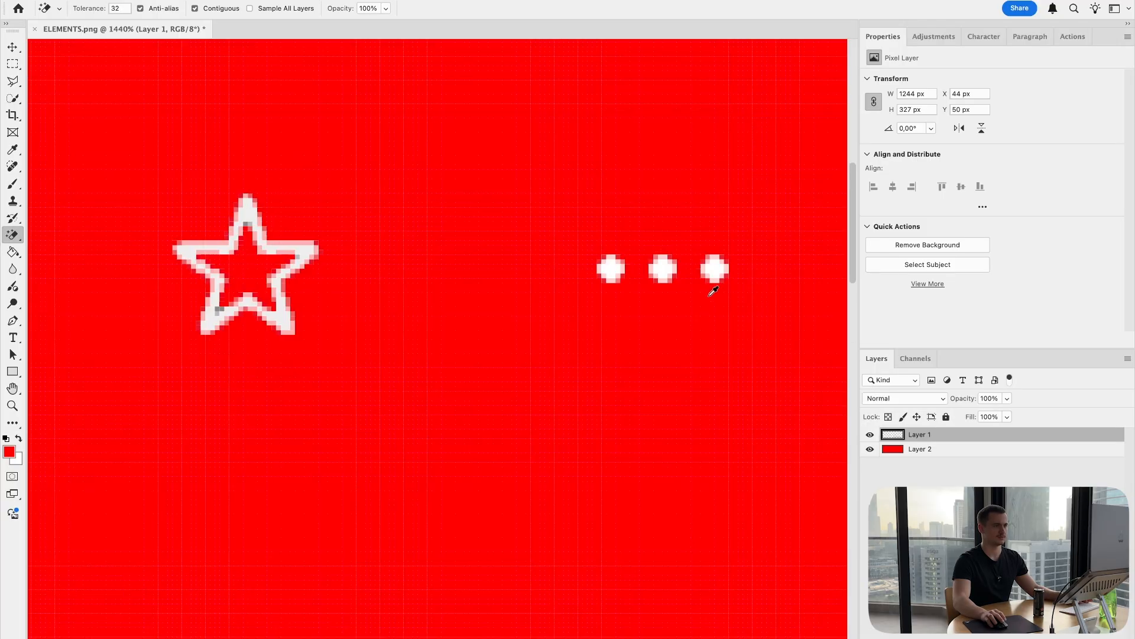
{"action": "scroll", "coordinate": [737, 375], "scroll_direction": "down", "scroll_amount": 6}
{"action": "scroll", "coordinate": [624, 190], "scroll_direction": "up", "scroll_amount": 7}
{"action": "scroll", "coordinate": [649, 492], "scroll_direction": "down", "scroll_amount": 5}
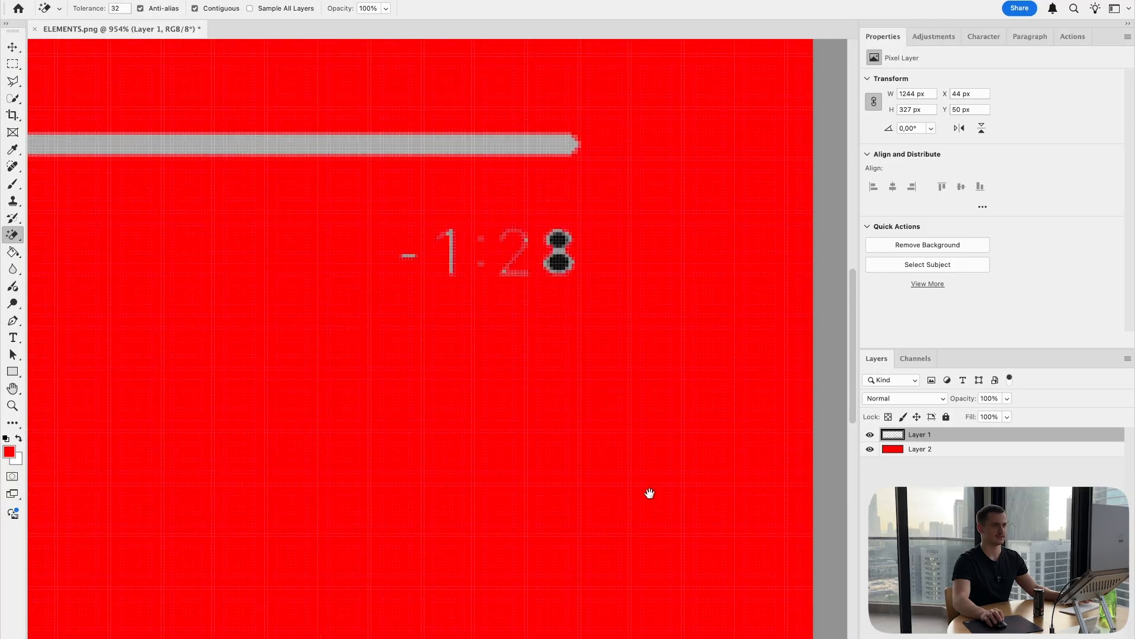
{"action": "left_click", "coordinate": [558, 264]}
{"action": "scroll", "coordinate": [535, 322], "scroll_direction": "down", "scroll_amount": 8}
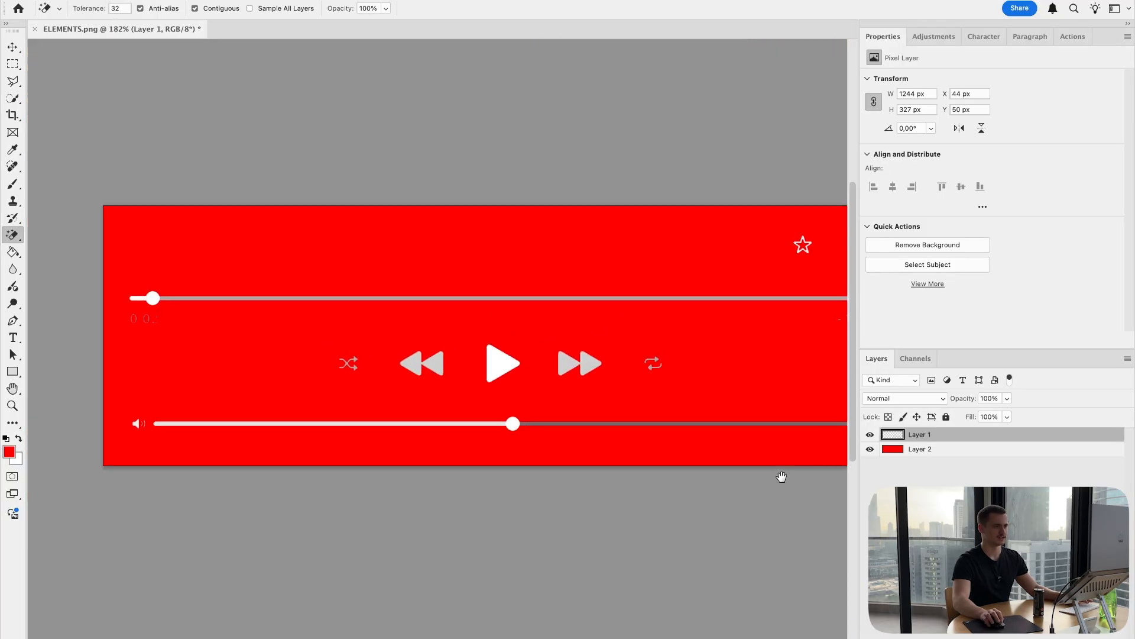
{"action": "scroll", "coordinate": [642, 420], "scroll_direction": "down", "scroll_amount": 2}
Duplicate Layer 1 and rename the lower of the two player-controls layers STAR.
{"action": "key", "text": "v"}
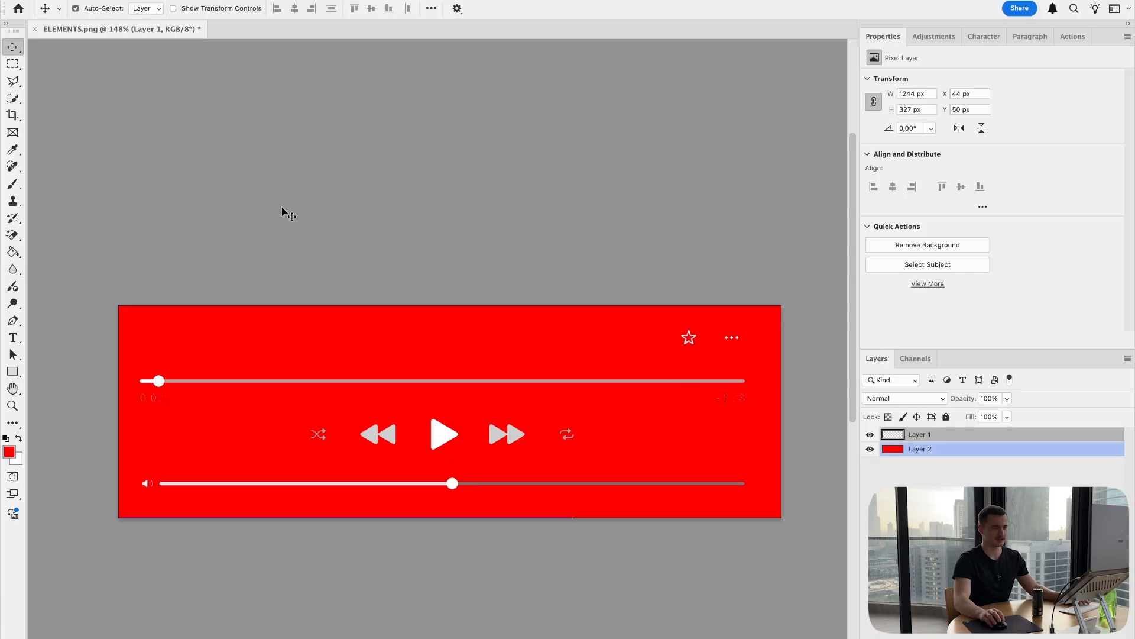
{"action": "key", "text": "m"}
{"action": "left_click_drag", "start_coordinate": [921, 440], "coordinate": [921, 456]}
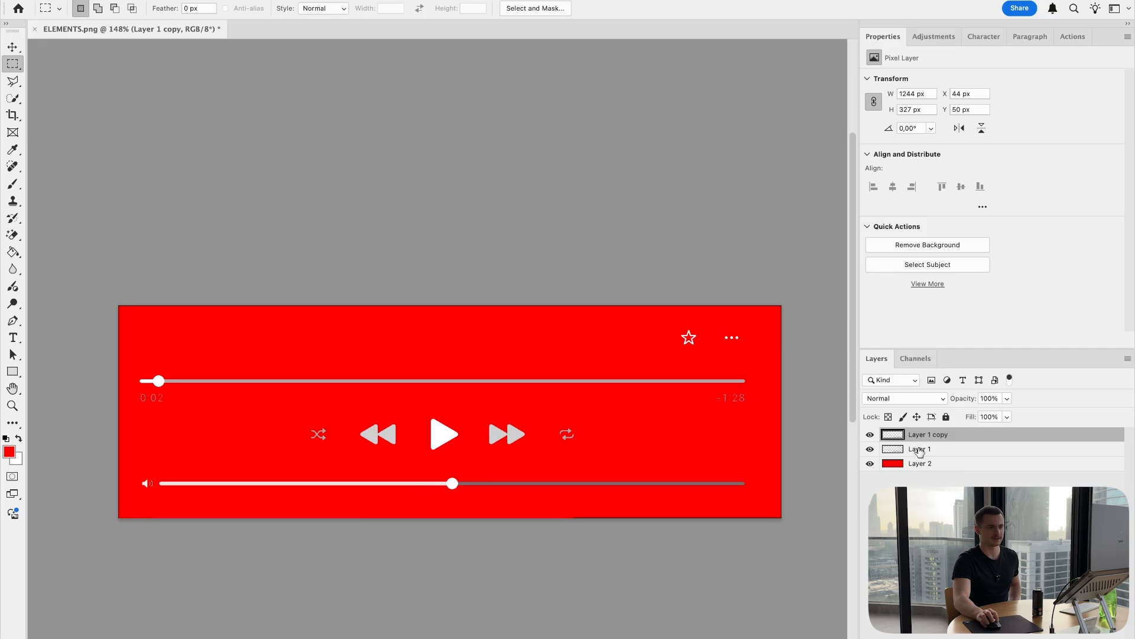
{"action": "double_click", "coordinate": [920, 449]}
{"action": "type", "text": "S"}
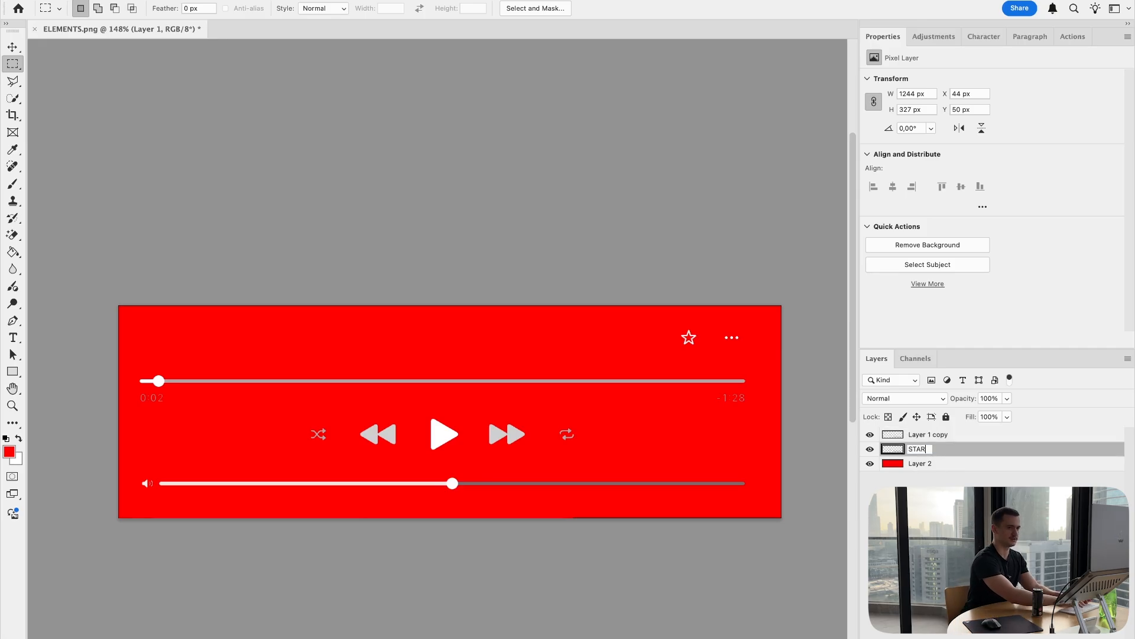
{"action": "type", "text": "TAR"}
{"action": "key", "text": "Return"}
Marquee the star icon, invert the selection and delete everything else from the STAR layer.
{"action": "left_click_drag", "start_coordinate": [666, 317], "coordinate": [715, 353]}
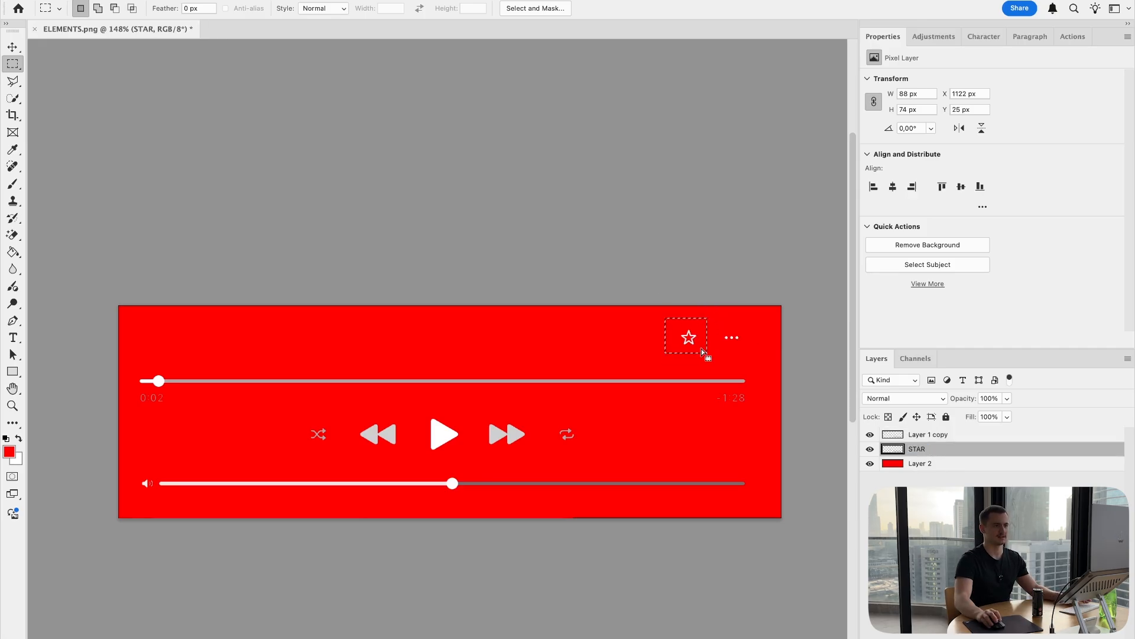
{"action": "right_click", "coordinate": [693, 315]}
{"action": "left_click", "coordinate": [742, 337]}
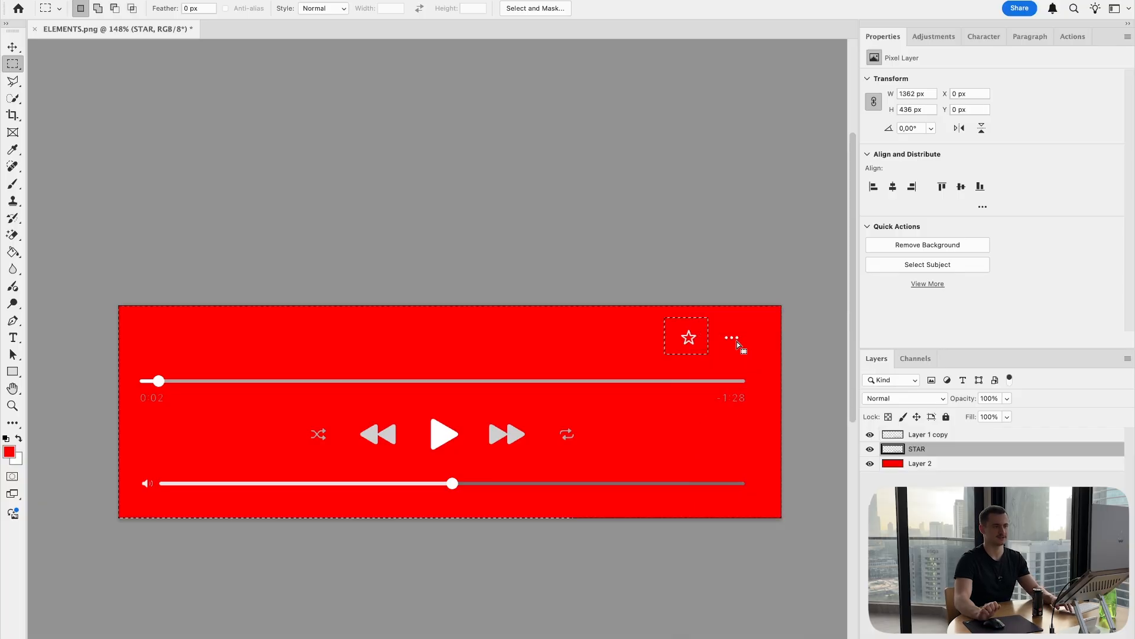
Clear the selection and duplicate Layer 1 copy, keeping the lower duplicate active.
{"action": "left_click", "coordinate": [952, 436]}
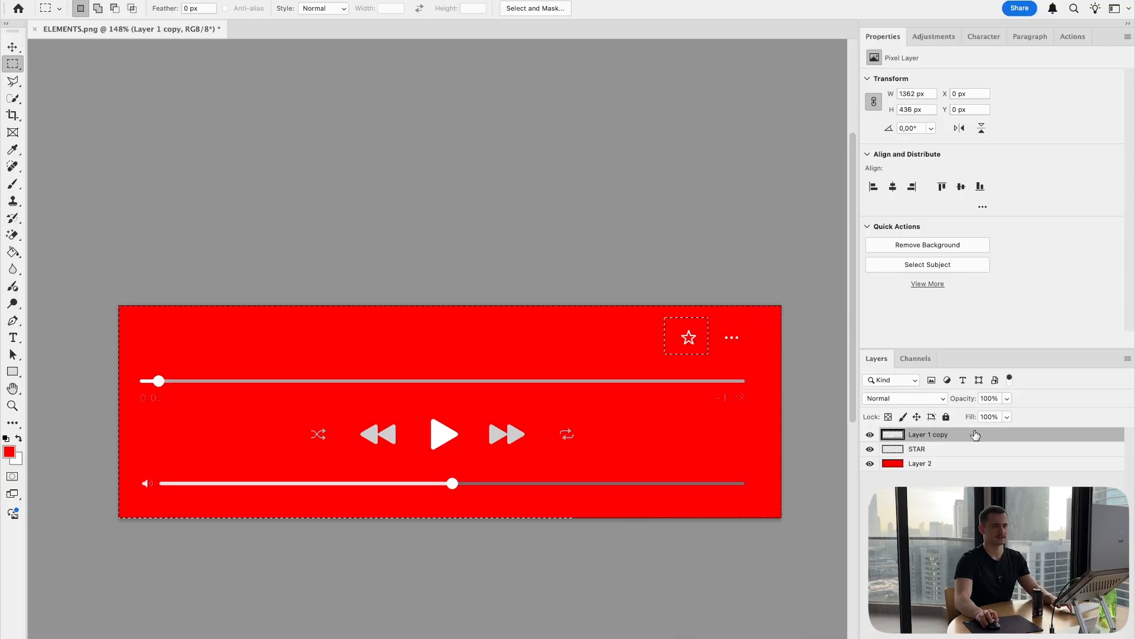
{"action": "key", "text": "Delete"}
{"action": "key", "text": "super+z"}
{"action": "key", "text": "super+z"}
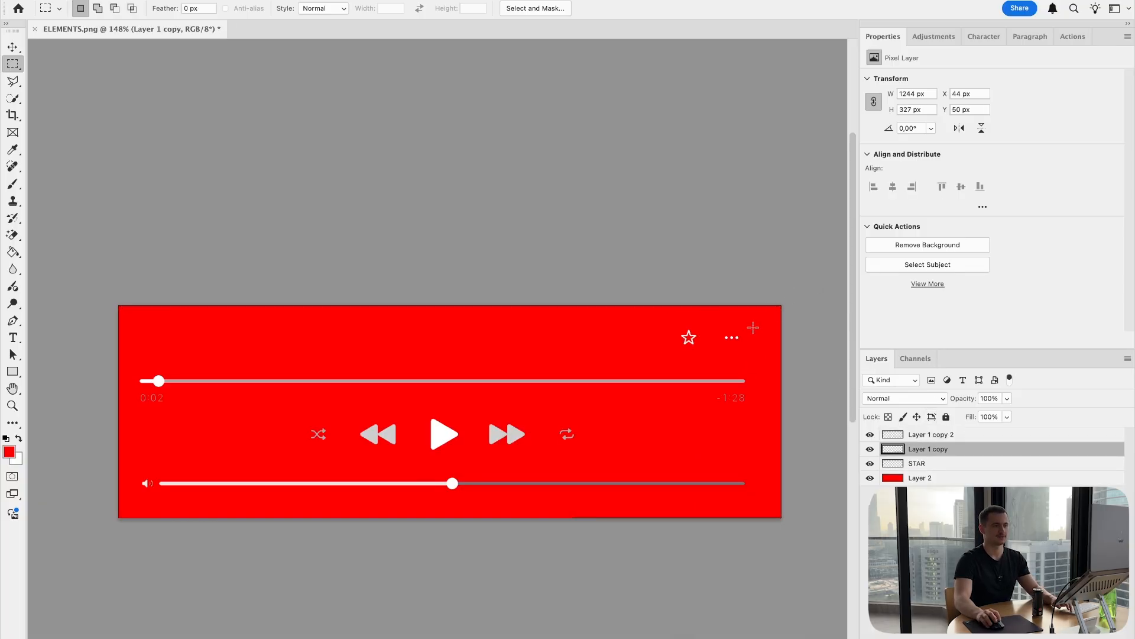
Isolate the three-dot icon on Layer 1 copy with an inverted marquee selection and rename the layer POINTS.
{"action": "left_click_drag", "start_coordinate": [740, 329], "coordinate": [711, 356]}
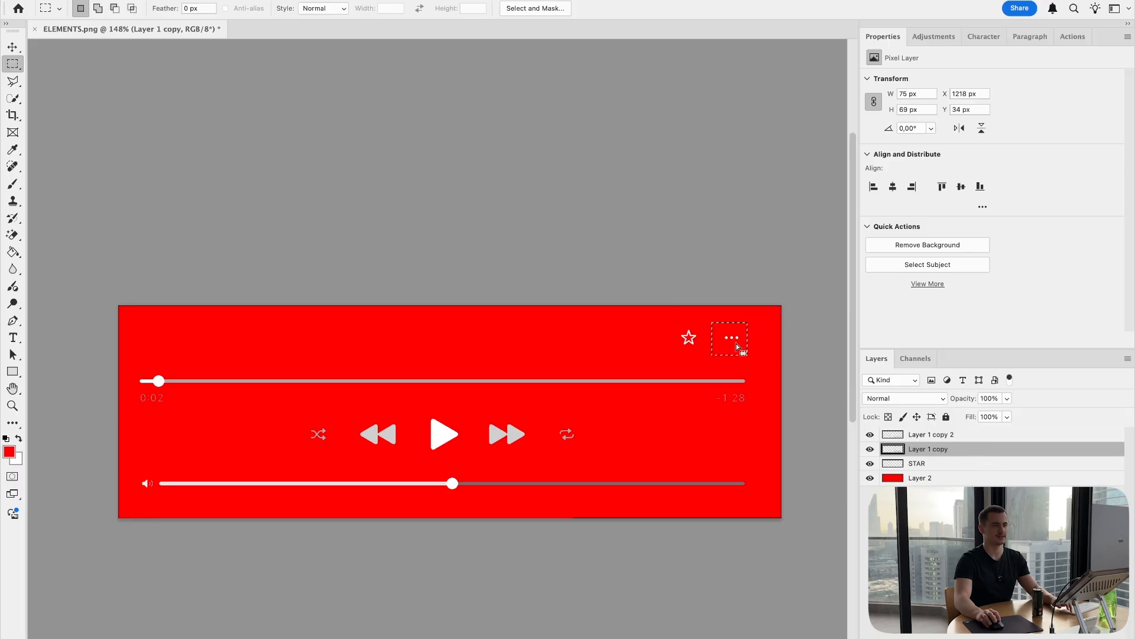
{"action": "right_click", "coordinate": [737, 347]}
{"action": "left_click", "coordinate": [773, 342]}
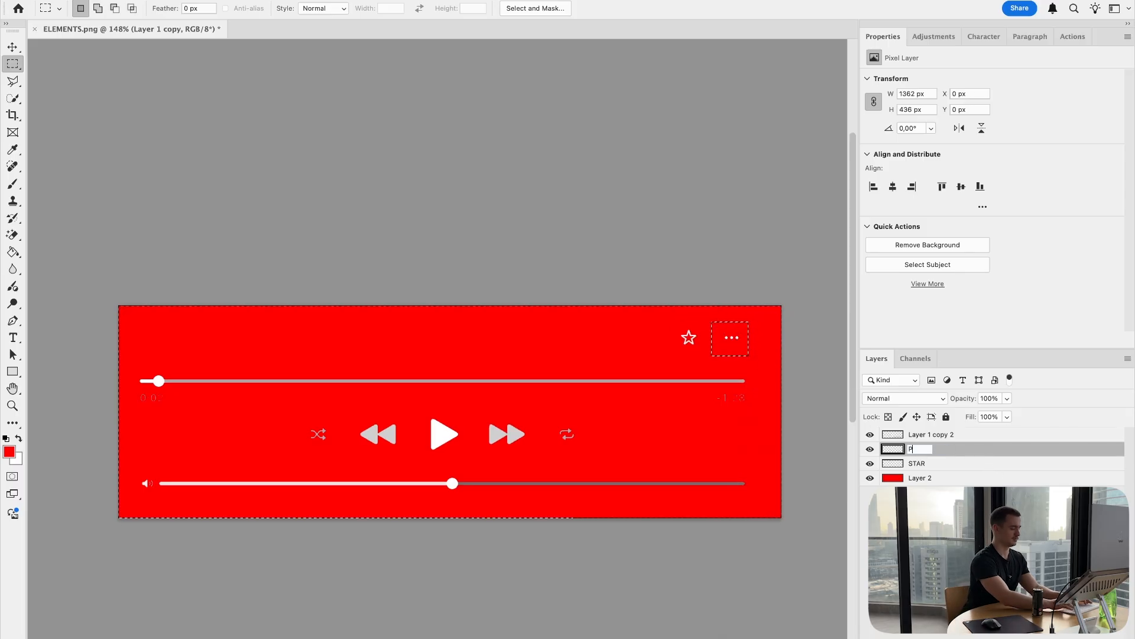
Prepare the next layer copy for the progress bar and its time labels, naming it LINE W TEXT.
{"action": "double_click", "coordinate": [927, 449]}
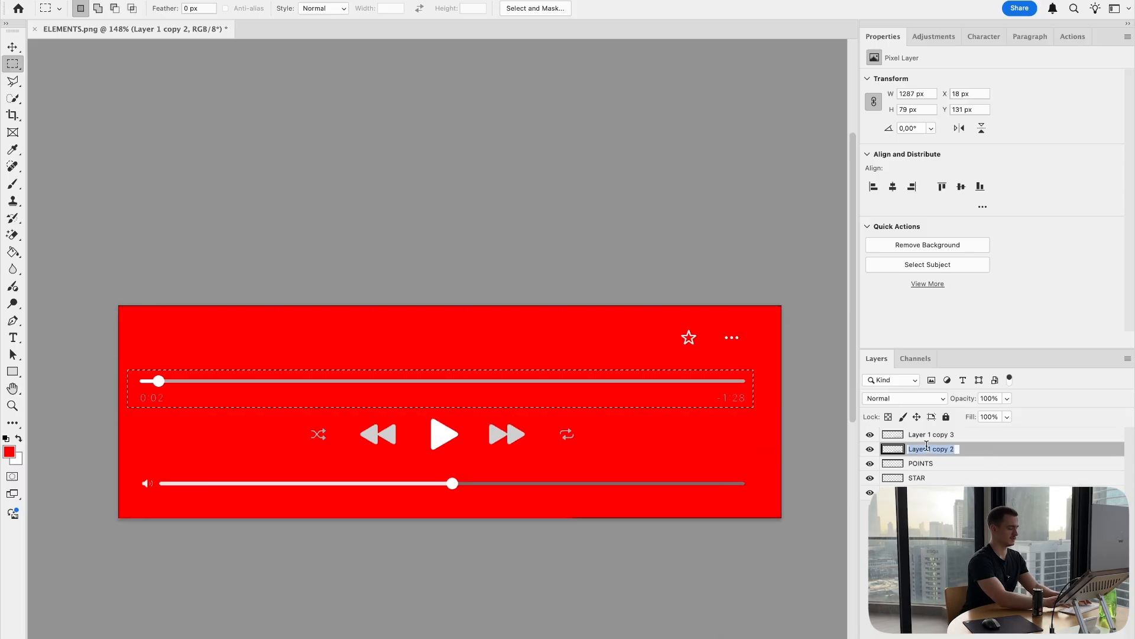
{"action": "type", "text": "LINE "}
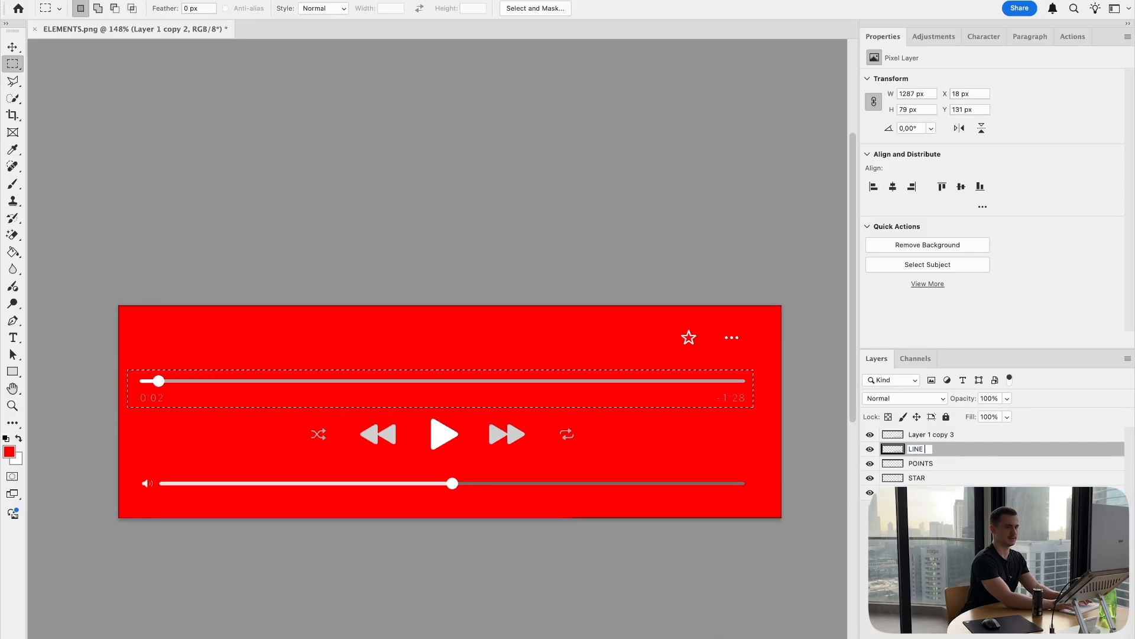
{"action": "type", "text": "W TEXT"}
Rename Layer 1 copy 3 to PLAY/ STOP, then duplicate it and isolate the playback buttons on the original.
{"action": "double_click", "coordinate": [920, 434]}
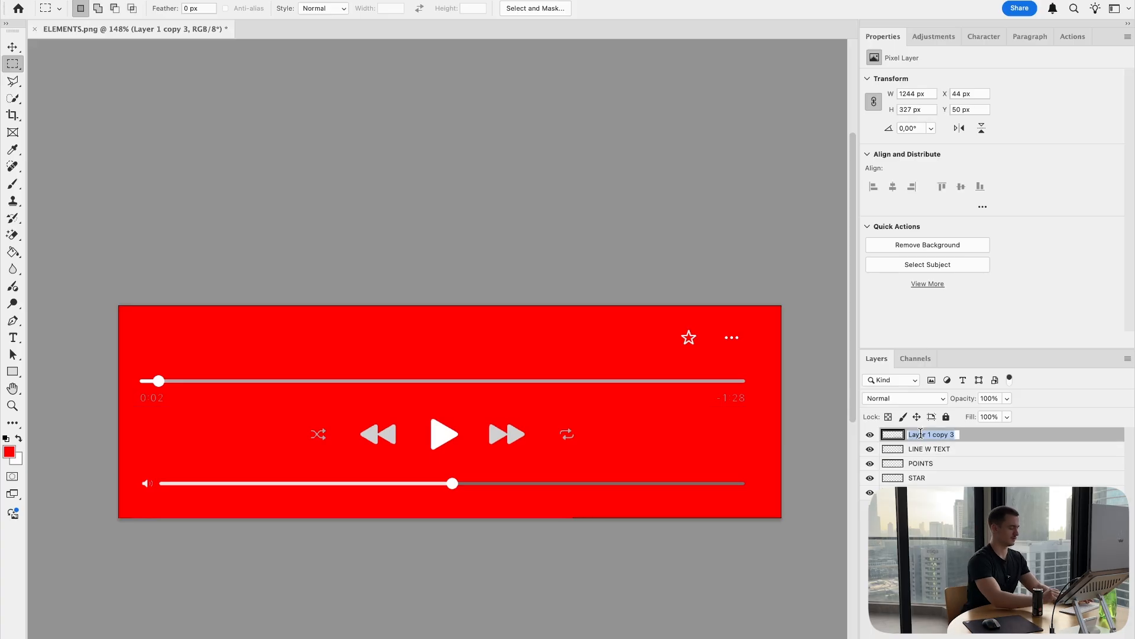
{"action": "type", "text": "PLAY/ S"}
{"action": "type", "text": "TOP"}
{"action": "key", "text": "Return"}
{"action": "mouse_move", "coordinate": [285, 402]}
{"action": "left_mouse_down"}
{"action": "mouse_move", "coordinate": [427, 445]}
{"action": "mouse_move", "coordinate": [586, 461]}
{"action": "left_mouse_up"}
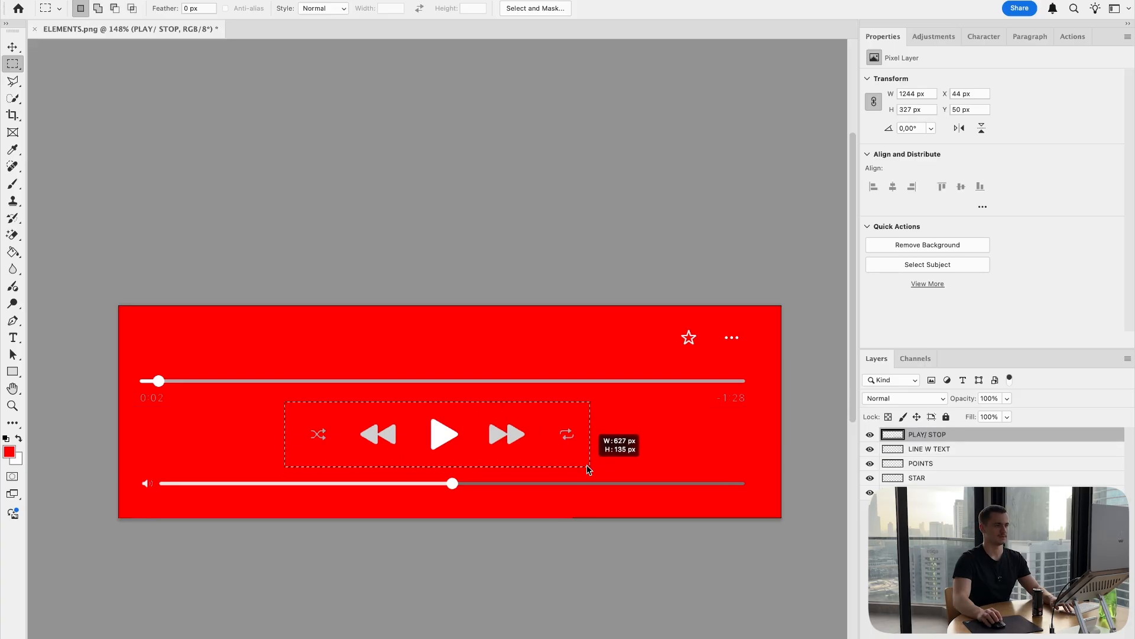
{"action": "right_click", "coordinate": [504, 313]}
{"action": "left_click", "coordinate": [539, 421]}
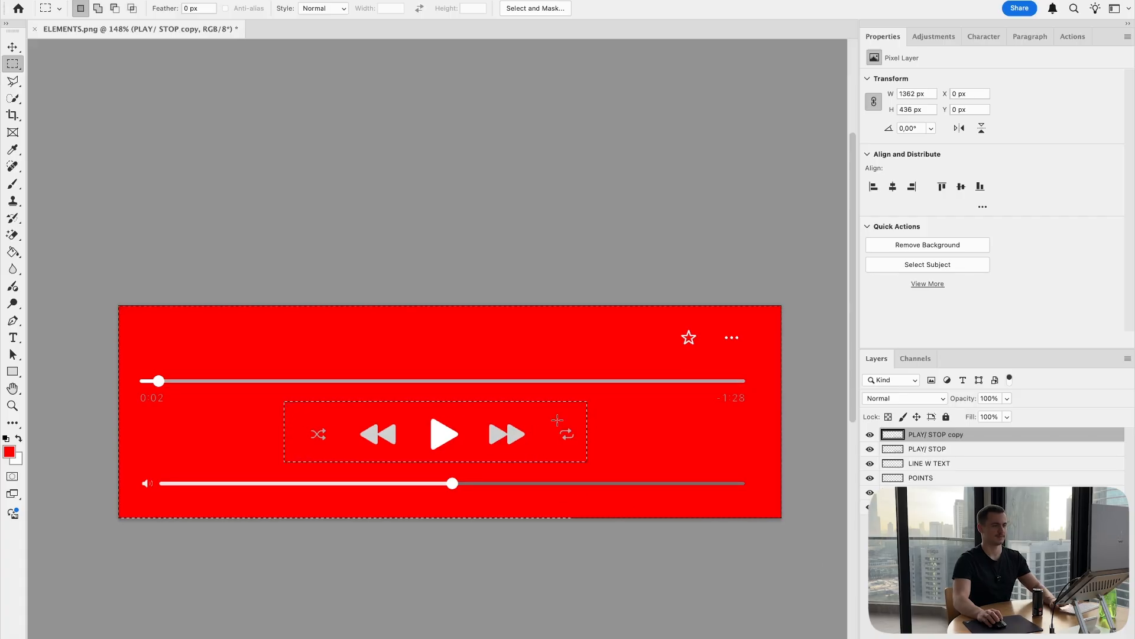
Rename the PLAY/ STOP copy layer B LINE and the LINE W TEXT layer T LINE W TEXT.
{"action": "double_click", "coordinate": [926, 434]}
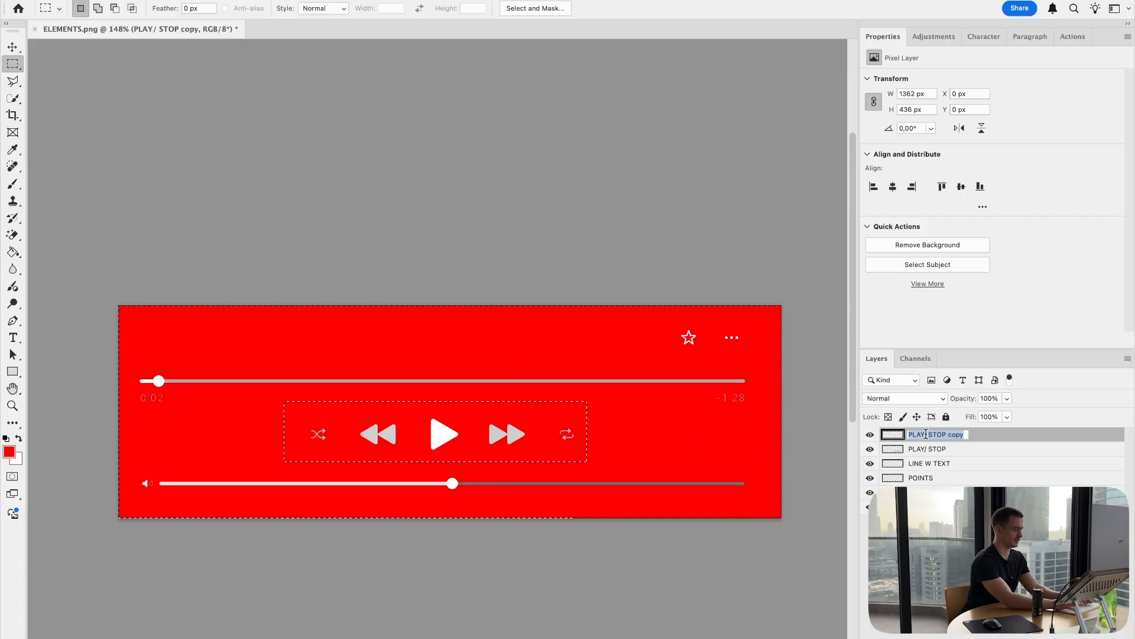
{"action": "type", "text": "B LINE"}
{"action": "key", "text": "Return"}
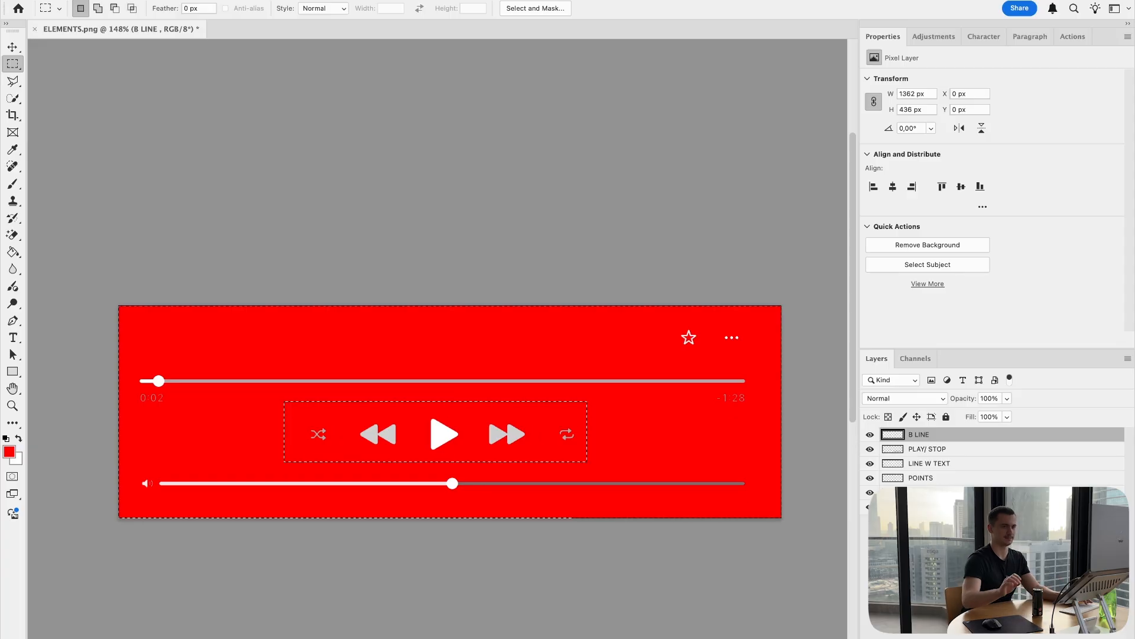
{"action": "double_click", "coordinate": [925, 464]}
{"action": "key", "text": "Left"}
{"action": "type", "text": "T"}
{"action": "key", "text": "Return"}
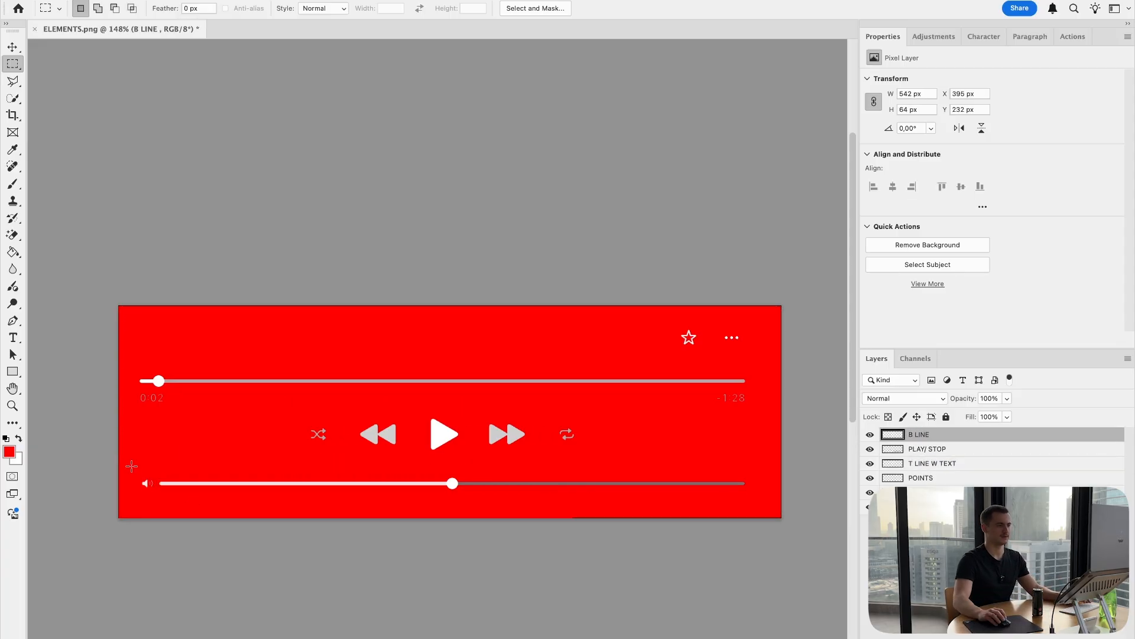
Isolate the volume bar on the B LINE layer with an inverted marquee selection and remove the red background from view.
{"action": "left_click_drag", "start_coordinate": [131, 466], "coordinate": [763, 500]}
{"action": "right_click", "coordinate": [686, 334]}
{"action": "left_click", "coordinate": [716, 341]}
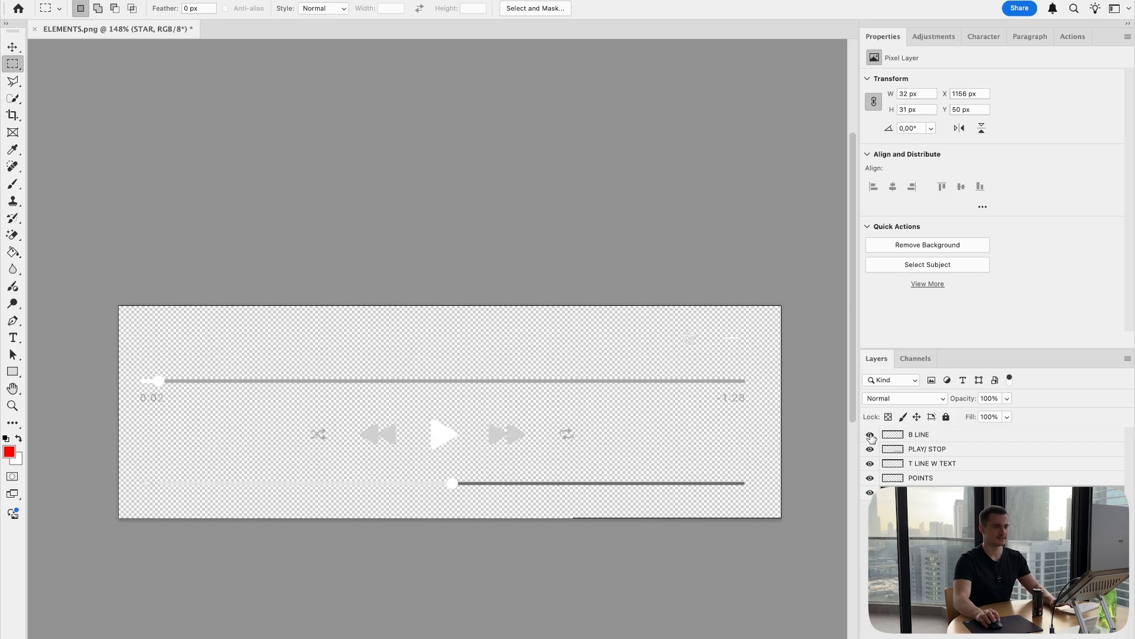
Export all layers from B LINE to STAR as separate PNG files into the 04_ASSETS folder of #33_SUTOX 02.
{"action": "left_click", "coordinate": [952, 439]}
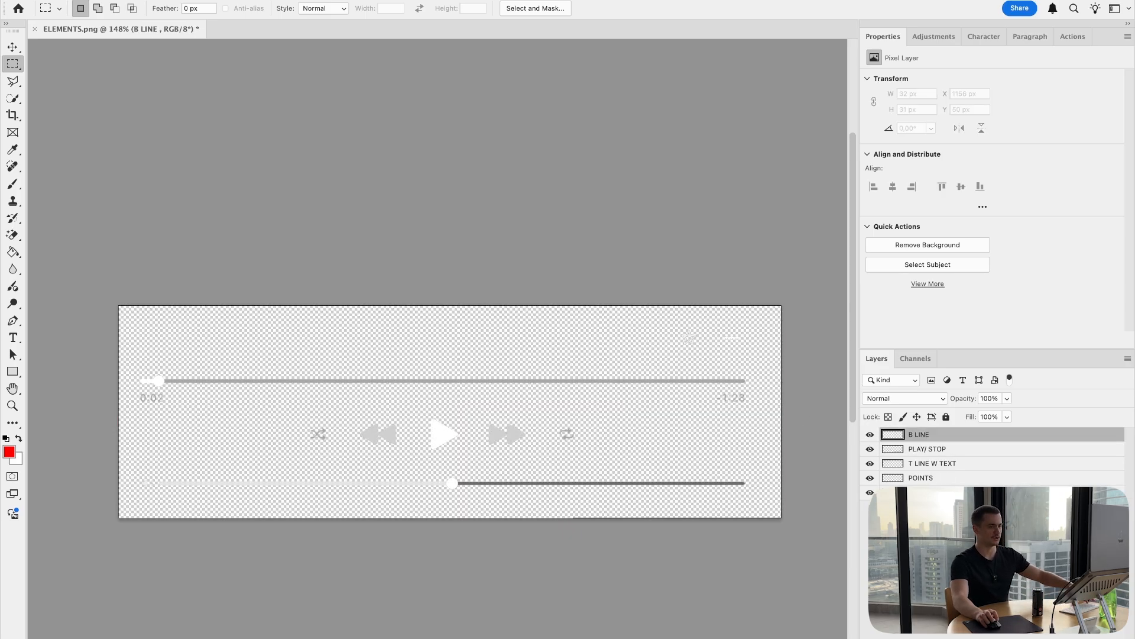
{"action": "left_click", "coordinate": [938, 492], "text": "shift"}
{"action": "right_click", "coordinate": [938, 491]}
{"action": "left_click", "coordinate": [997, 450]}
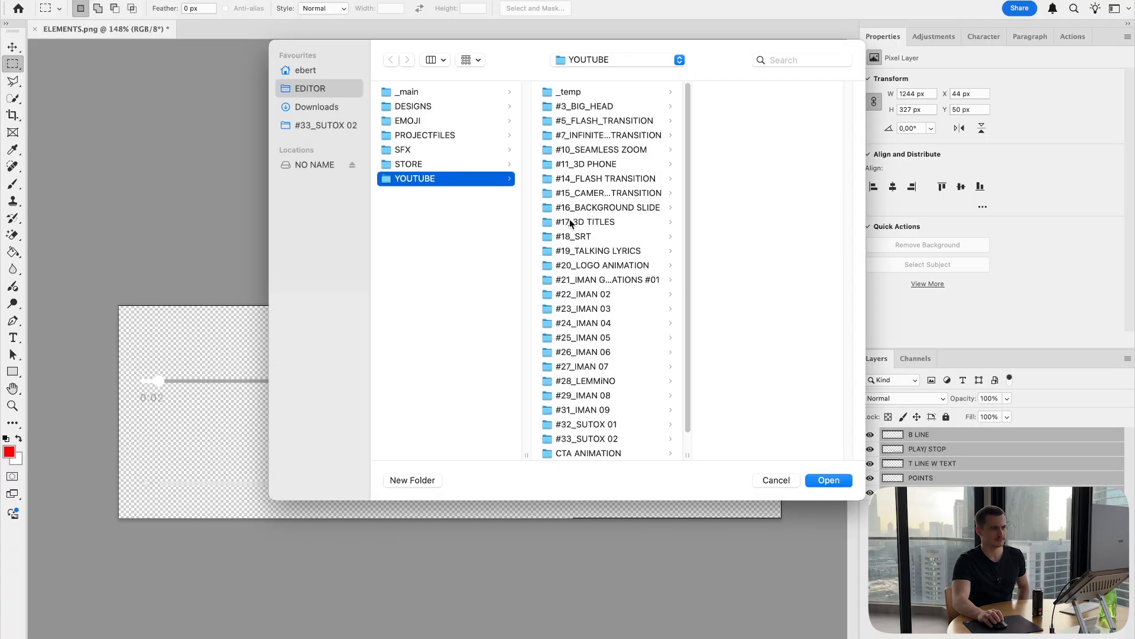
{"action": "left_click", "coordinate": [354, 122]}
{"action": "left_click", "coordinate": [476, 139]}
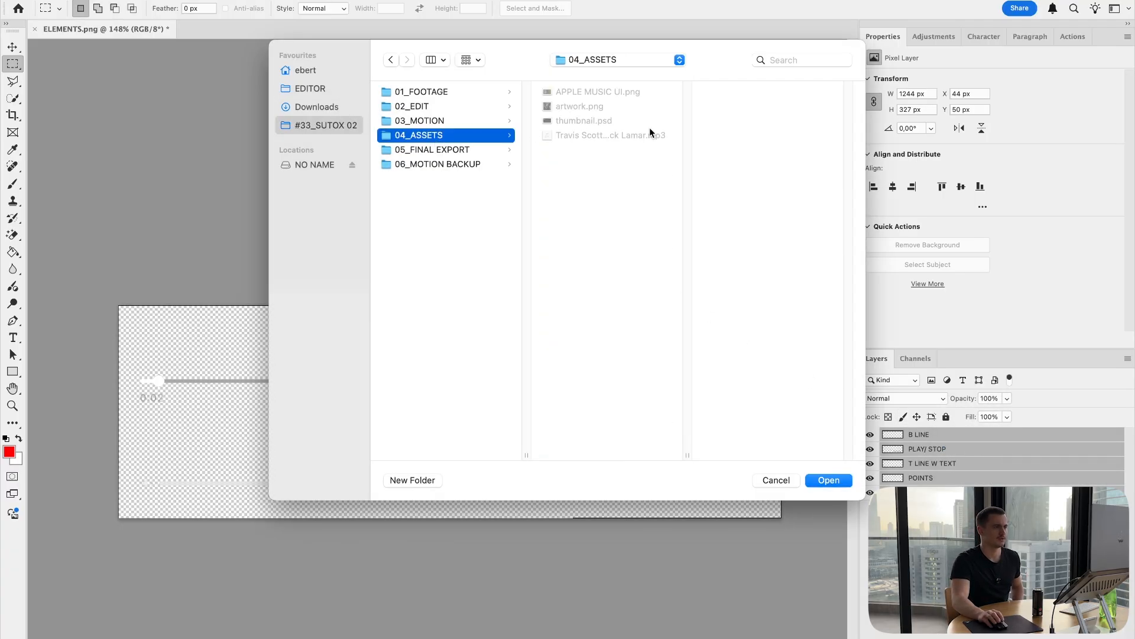
{"action": "left_click", "coordinate": [830, 481]}
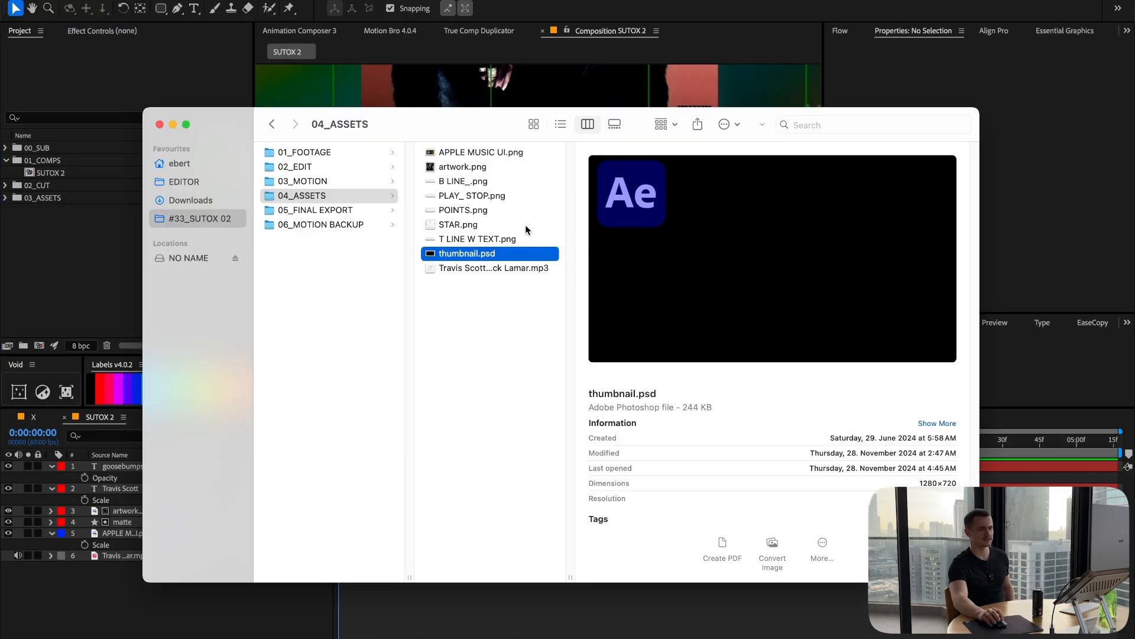
Select the five exported PNGs from B LINE_ to T LINE W TEXT in Finder and add them to the SUTOX 2 composition in After Effects.
{"action": "left_click", "coordinate": [500, 239]}
{"action": "left_click", "coordinate": [473, 182], "text": "shift"}
{"action": "key", "text": "Return"}
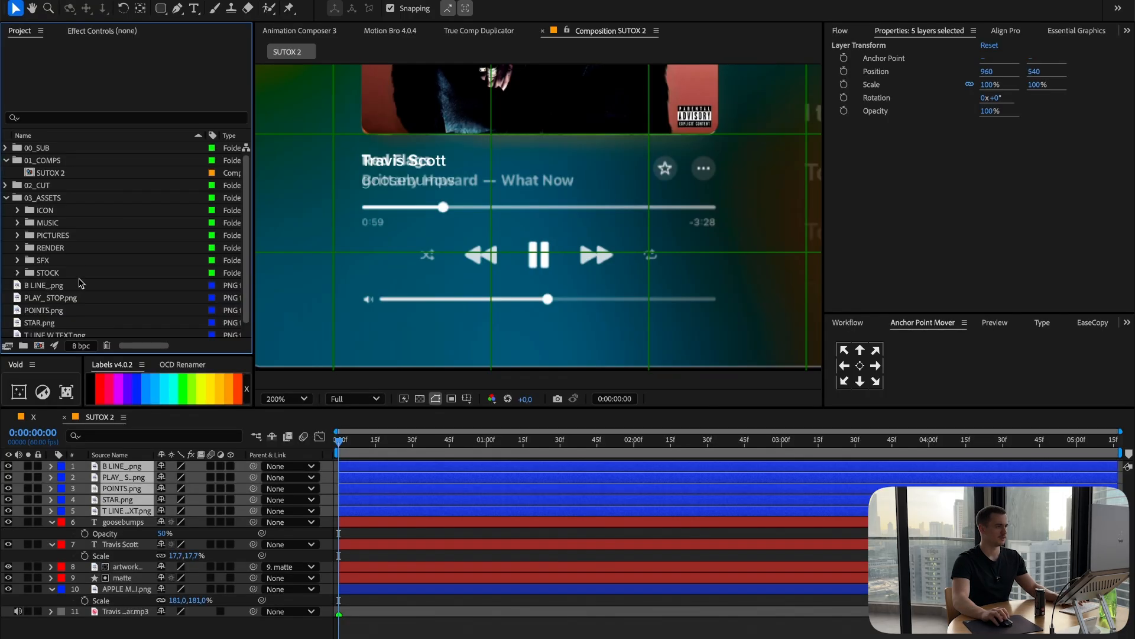
Move the five imported PNGs, from B LINE_ to T LINE W TEXT, into the 03_ASSETS project folder and collapse it.
{"action": "left_click", "coordinate": [64, 285]}
{"action": "scroll", "coordinate": [66, 328], "scroll_direction": "down", "scroll_amount": 1}
{"action": "left_click", "coordinate": [57, 323], "text": "shift"}
{"action": "left_click_drag", "start_coordinate": [63, 275], "coordinate": [41, 198]}
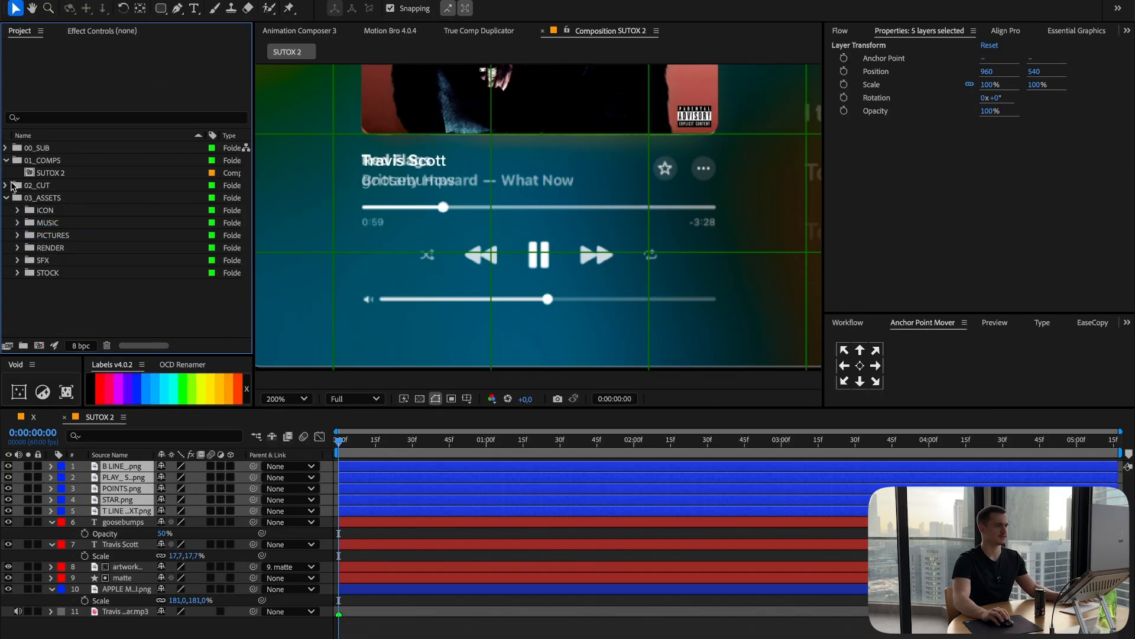
{"action": "left_click", "coordinate": [6, 198]}
{"action": "left_click_drag", "start_coordinate": [339, 441], "coordinate": [426, 450]}
{"action": "key", "text": "F2"}
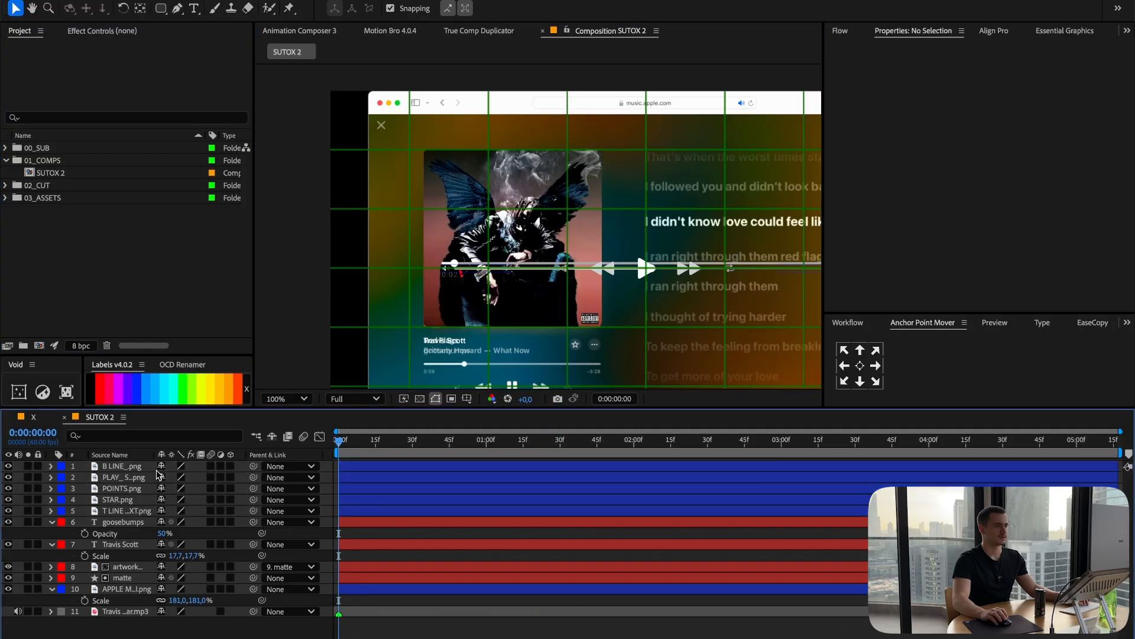
Place the T LINE W TEXT layer over the reference progress bar at 554.9, 836.8 and scale it to 42.9%.
{"action": "left_click", "coordinate": [129, 502]}
{"action": "left_click", "coordinate": [129, 510]}
{"action": "key", "text": "period"}
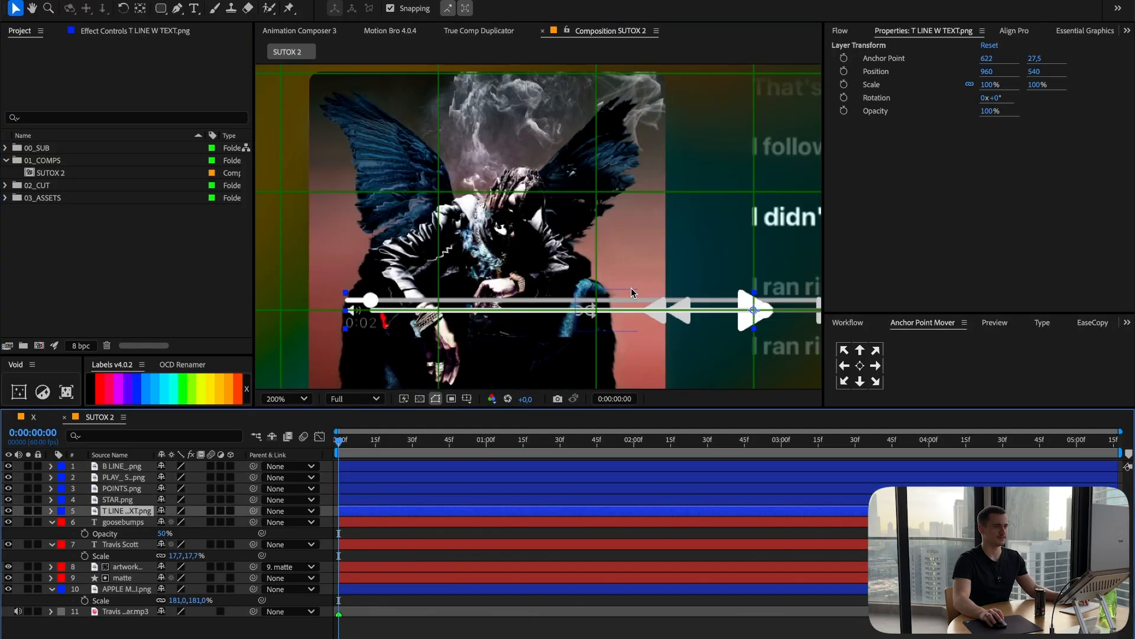
{"action": "left_click_drag", "start_coordinate": [542, 333], "coordinate": [681, 226]}
{"action": "left_click_drag", "start_coordinate": [591, 192], "coordinate": [519, 353]}
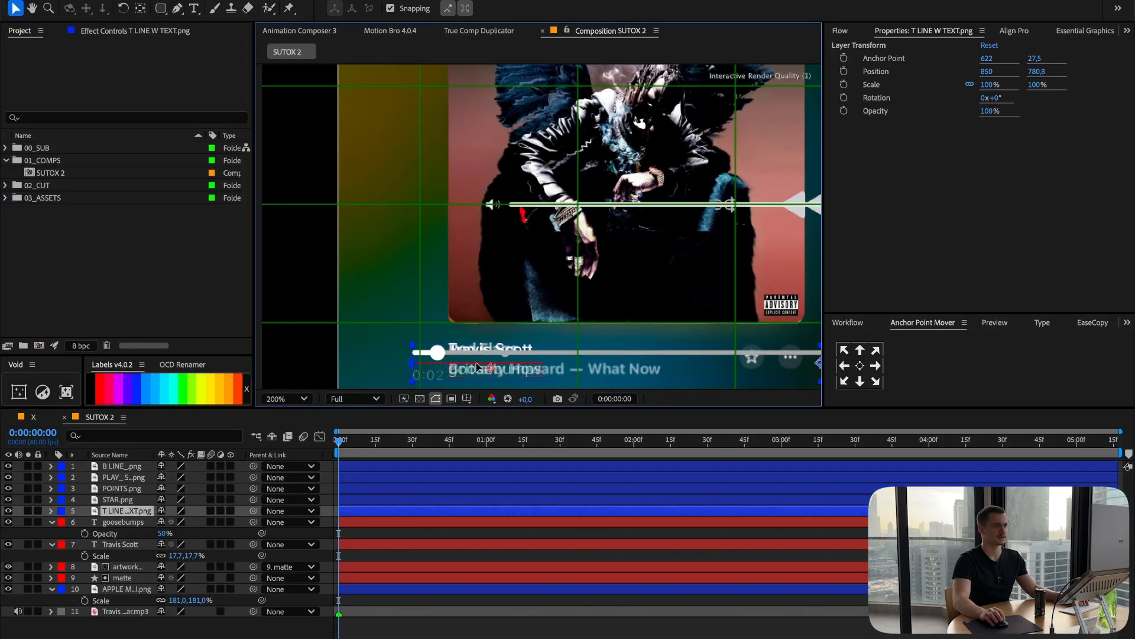
{"action": "left_click_drag", "start_coordinate": [517, 292], "coordinate": [402, 123]}
{"action": "left_click_drag", "start_coordinate": [720, 185], "coordinate": [527, 225]}
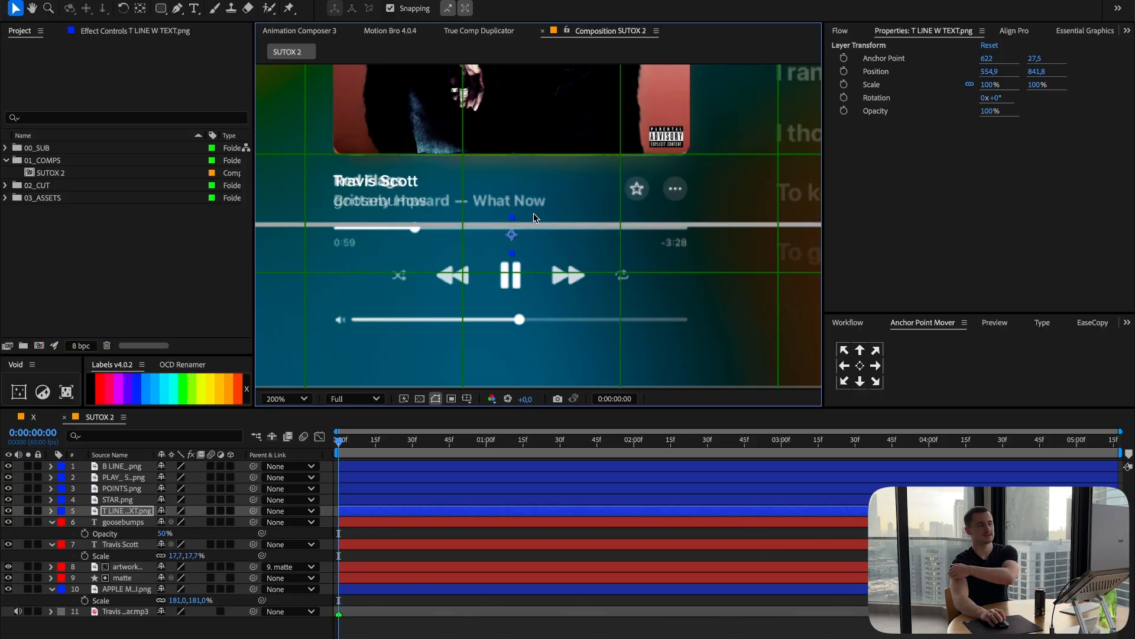
{"action": "key", "text": "s"}
{"action": "left_click_drag", "start_coordinate": [177, 522], "coordinate": [137, 524]}
{"action": "key", "text": "shift+Up"}
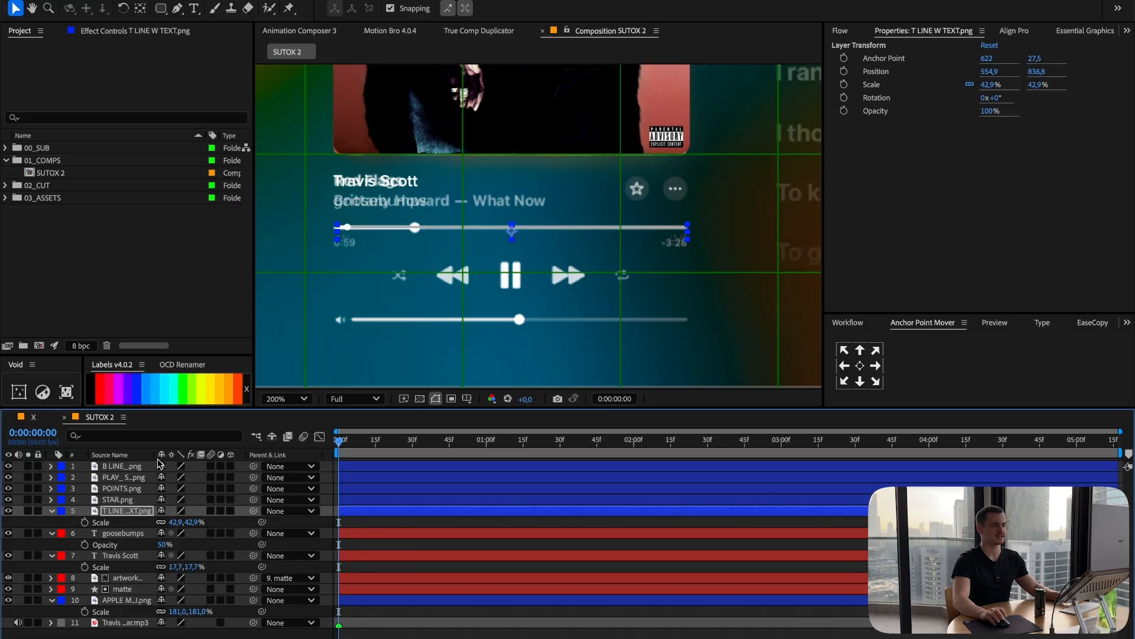
Position the STAR.png layer over the reference star icon at about 746, 768.3.
{"action": "left_click", "coordinate": [122, 500]}
{"action": "scroll", "coordinate": [604, 216], "scroll_direction": "down", "scroll_amount": 1}
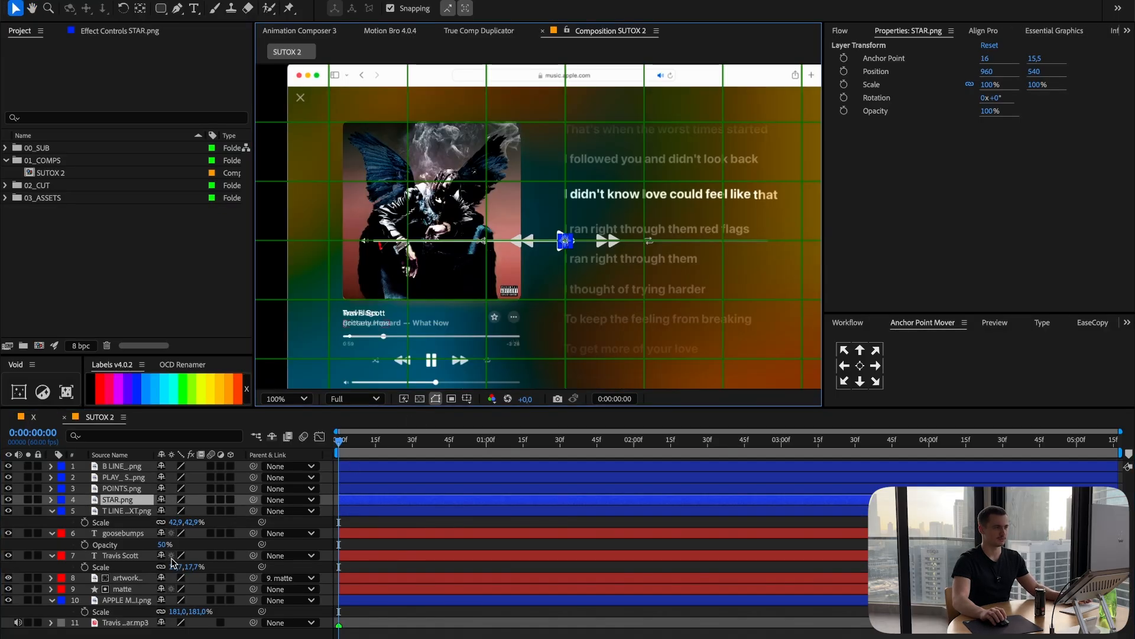
{"action": "key", "text": "s"}
{"action": "scroll", "coordinate": [510, 272], "scroll_direction": "up", "scroll_amount": 1}
{"action": "left_click_drag", "start_coordinate": [622, 210], "coordinate": [475, 367]}
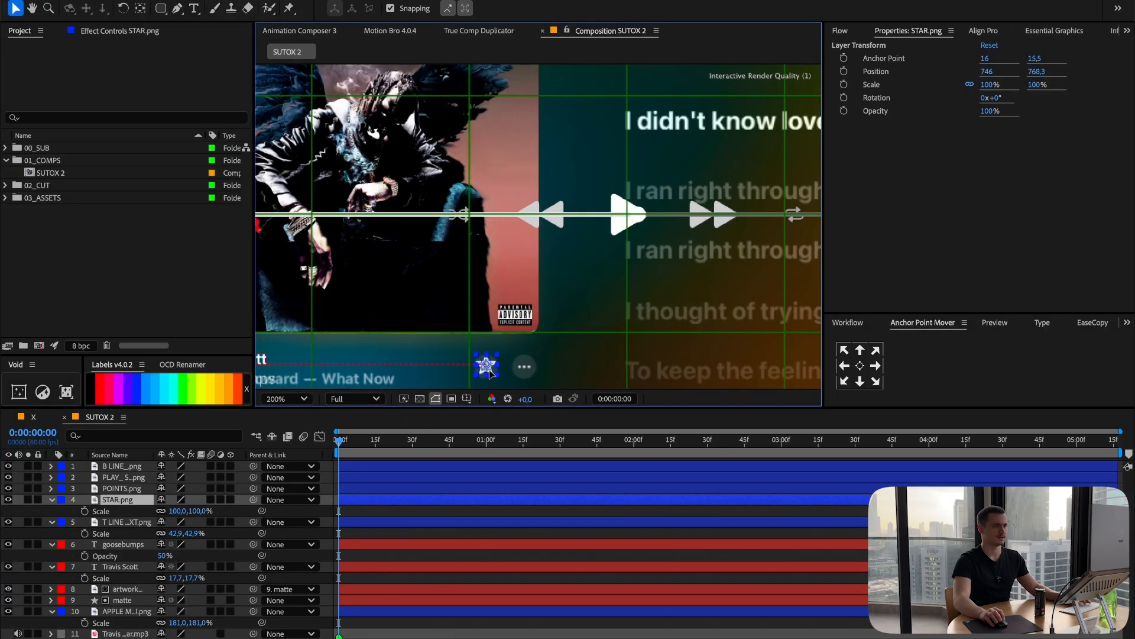
Position the POINTS.png layer over the reference three-dot icon at 802, 768.3, level with the star.
{"action": "left_click", "coordinate": [136, 488]}
{"action": "left_click_drag", "start_coordinate": [636, 216], "coordinate": [526, 367]}
{"action": "left_click_drag", "start_coordinate": [572, 270], "coordinate": [558, 263]}
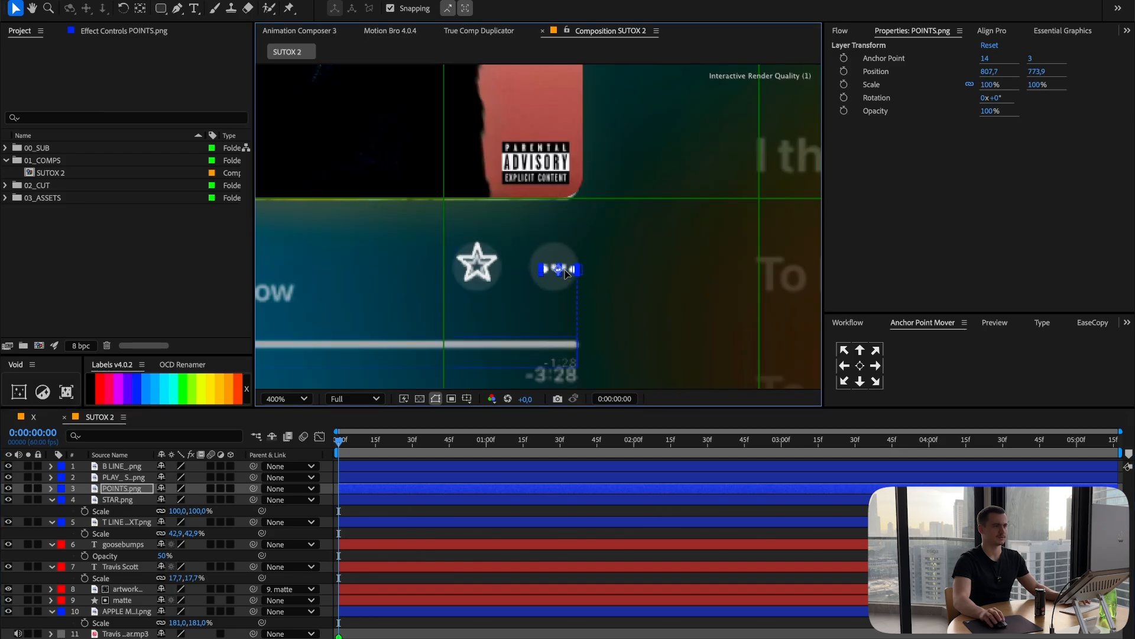
{"action": "scroll", "coordinate": [557, 263], "scroll_direction": "down", "scroll_amount": 2}
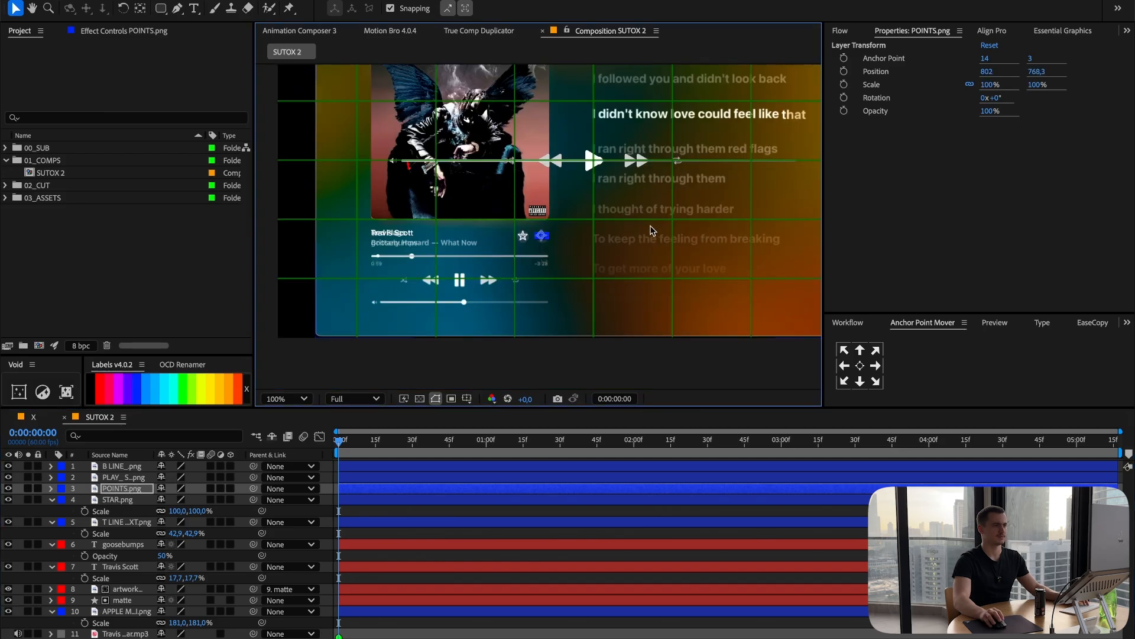
Place the PLAY_ STOP layer over the reference playback buttons at 554.9, 910 and scale it to 73%.
{"action": "left_click", "coordinate": [142, 478]}
{"action": "key", "text": "s"}
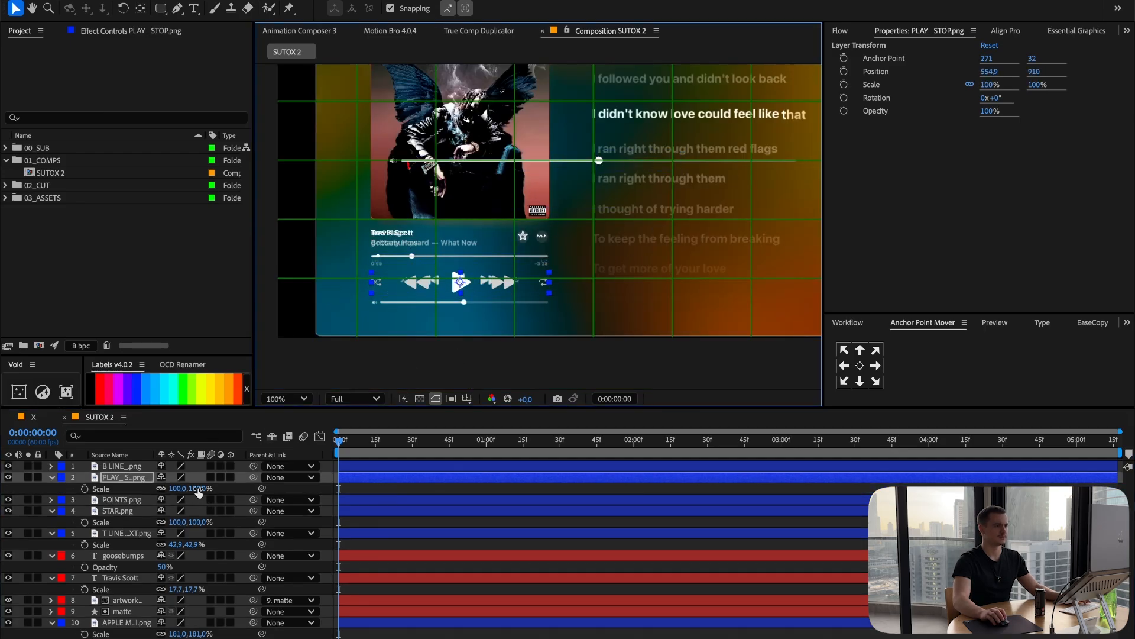
{"action": "left_click_drag", "start_coordinate": [169, 488], "coordinate": [181, 489]}
Place the B LINE_ layer just below the reference volume bar at 554.9, 998 and scale it to 52%.
{"action": "left_click", "coordinate": [121, 466]}
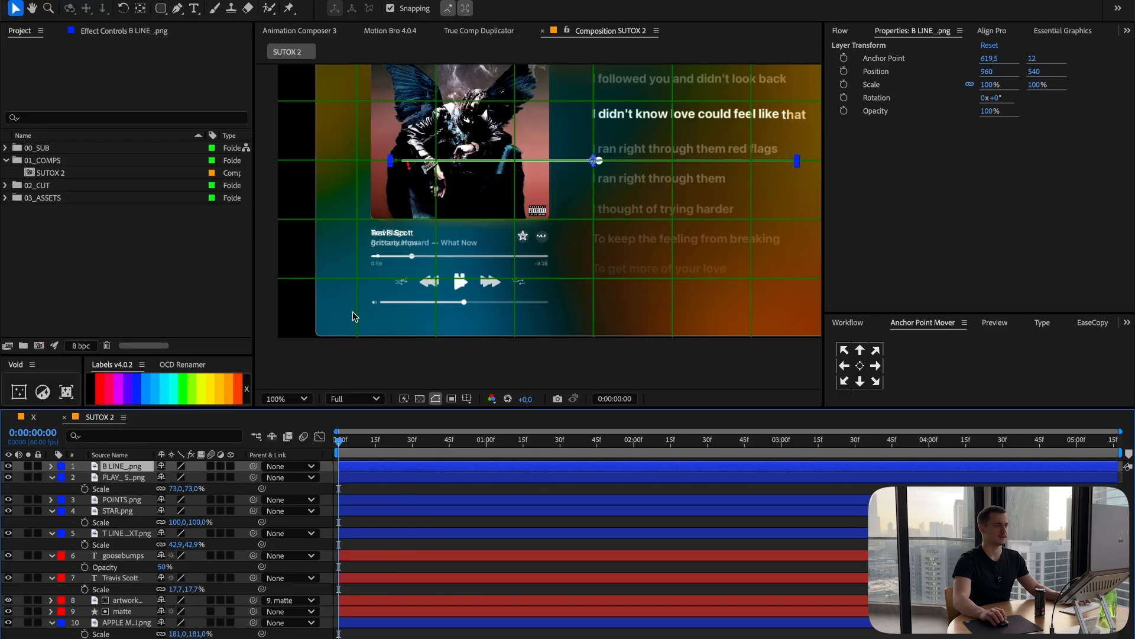
{"action": "left_click_drag", "start_coordinate": [585, 160], "coordinate": [452, 311]}
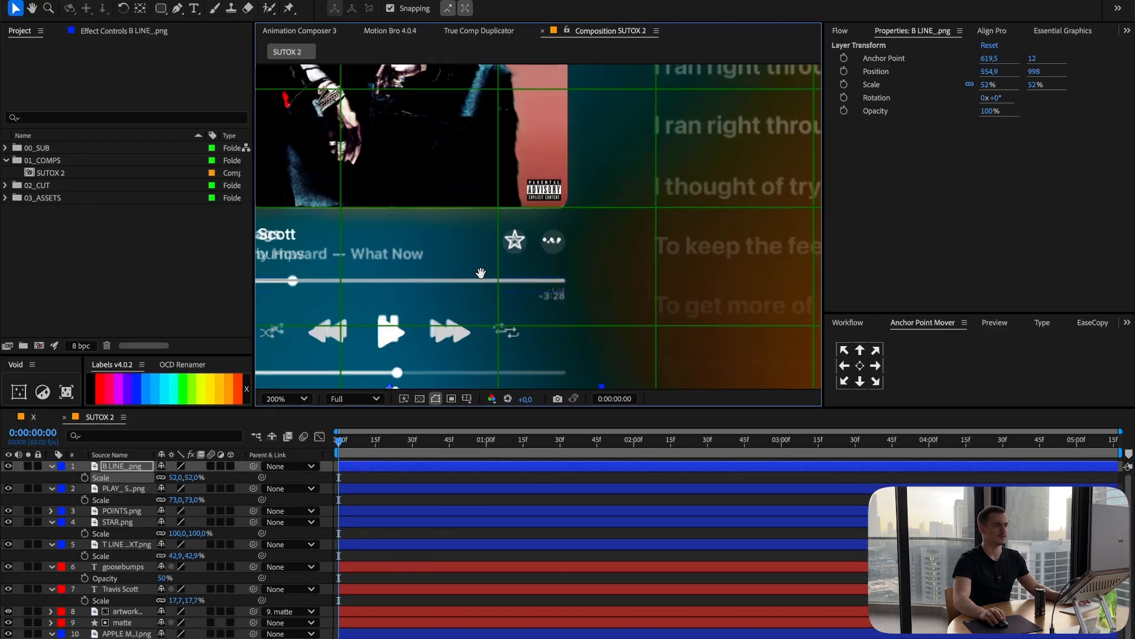
{"action": "left_click_drag", "start_coordinate": [481, 272], "coordinate": [631, 179]}
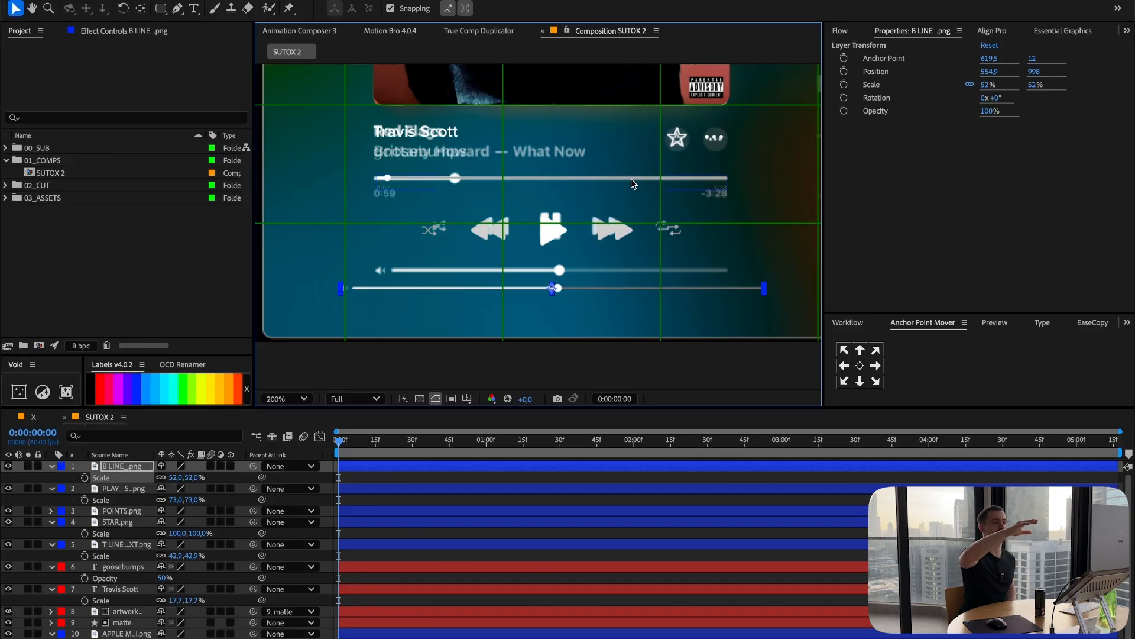
Move the Travis Scott and goosebumps text layers to the top of the layer stack, followed by POINTS.png and STAR.png.
{"action": "left_click_drag", "start_coordinate": [120, 588], "coordinate": [153, 464]}
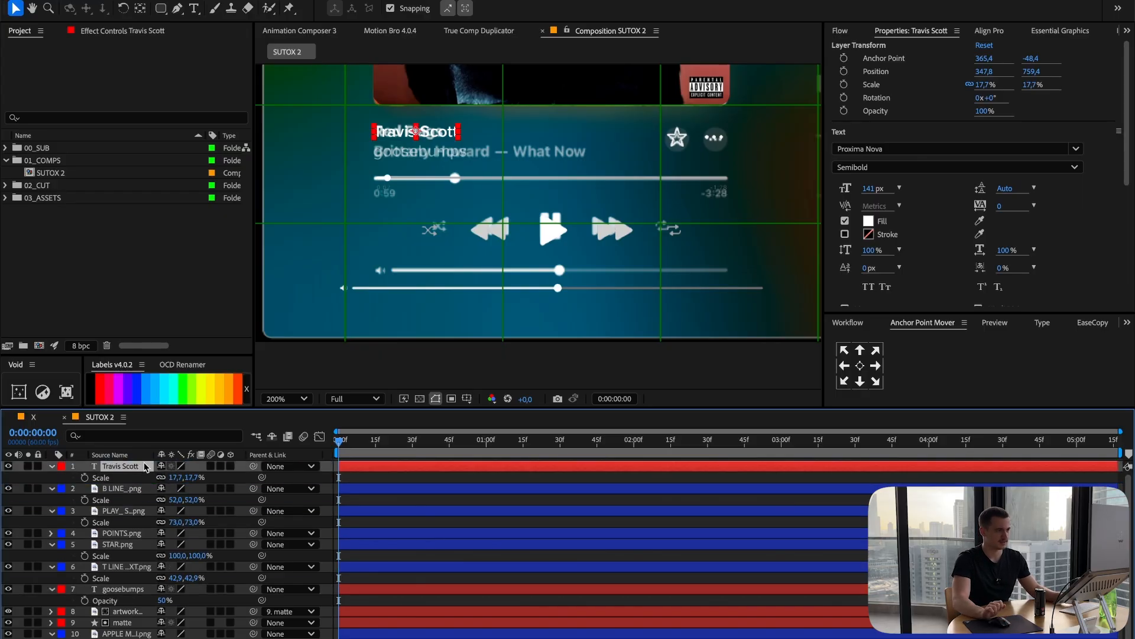
{"action": "left_click_drag", "start_coordinate": [122, 589], "coordinate": [139, 488]}
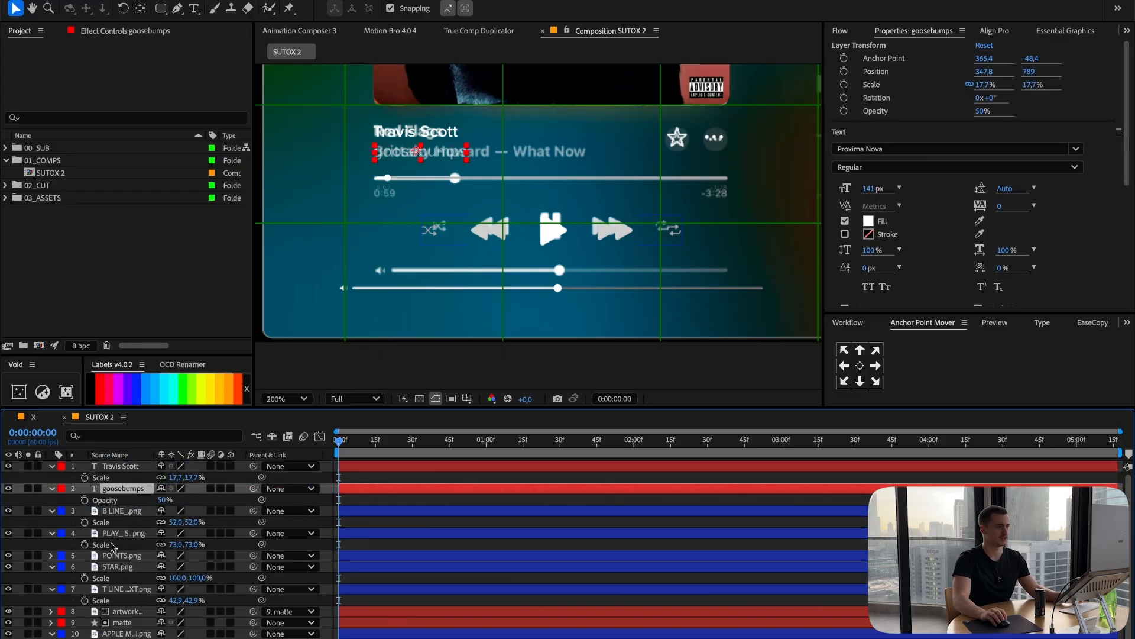
{"action": "left_click_drag", "start_coordinate": [119, 567], "coordinate": [142, 506]}
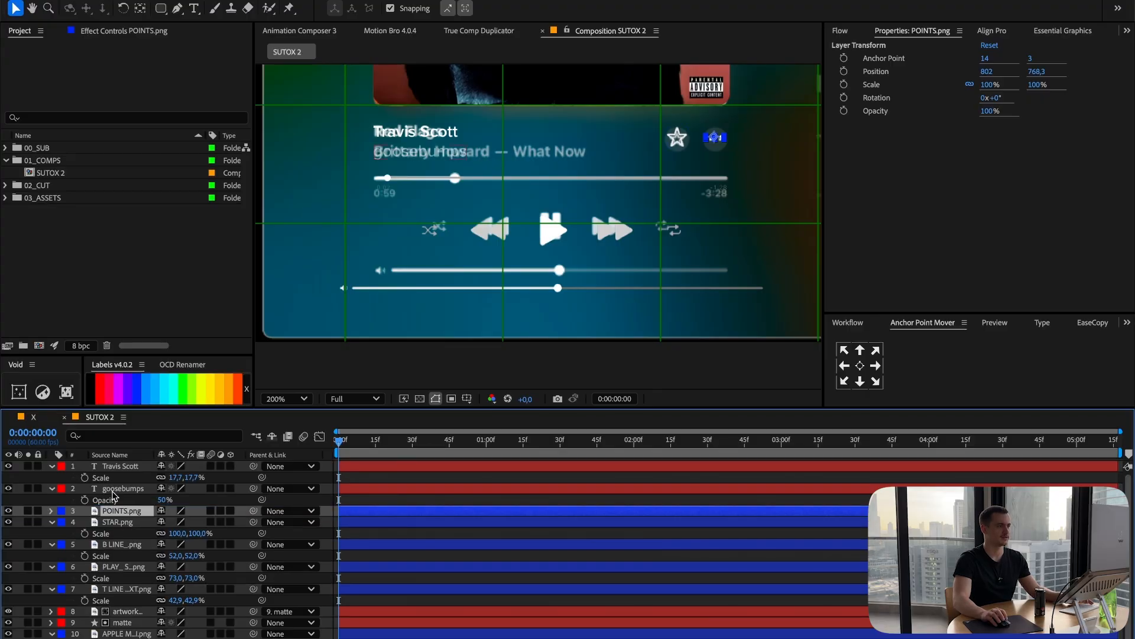
Label the Travis Scott and goosebumps text layers purple and the POINTS.png and STAR.png layers cyan.
{"action": "left_click", "coordinate": [116, 489]}
{"action": "left_click", "coordinate": [120, 467], "text": "ctrl"}
{"action": "left_click", "coordinate": [123, 396]}
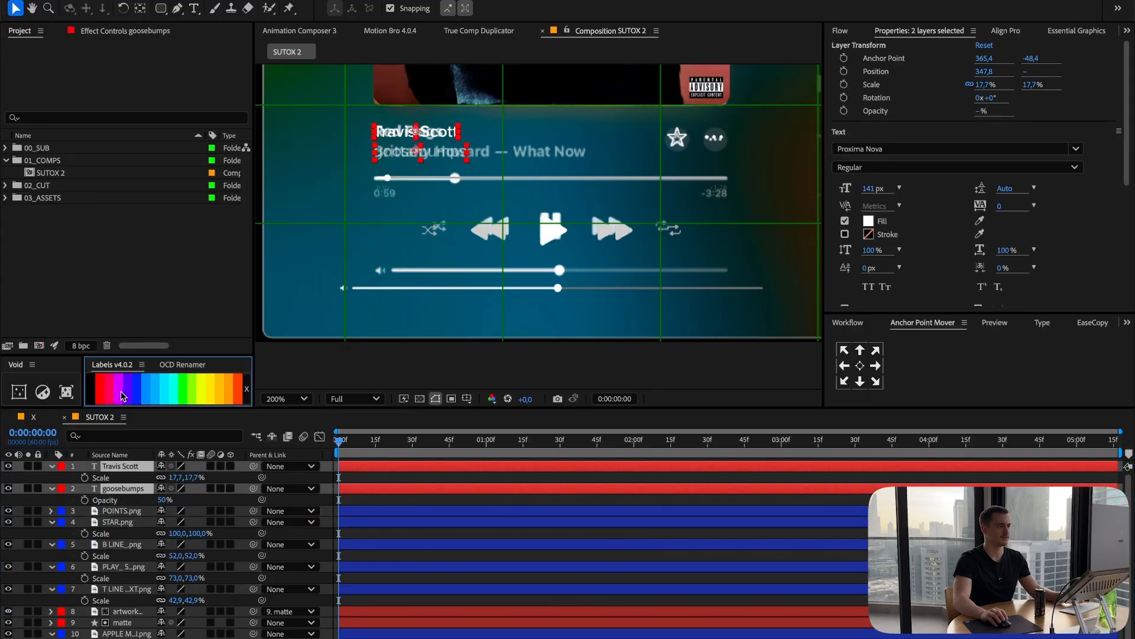
{"action": "left_click", "coordinate": [129, 511]}
{"action": "left_click", "coordinate": [127, 523], "text": "ctrl"}
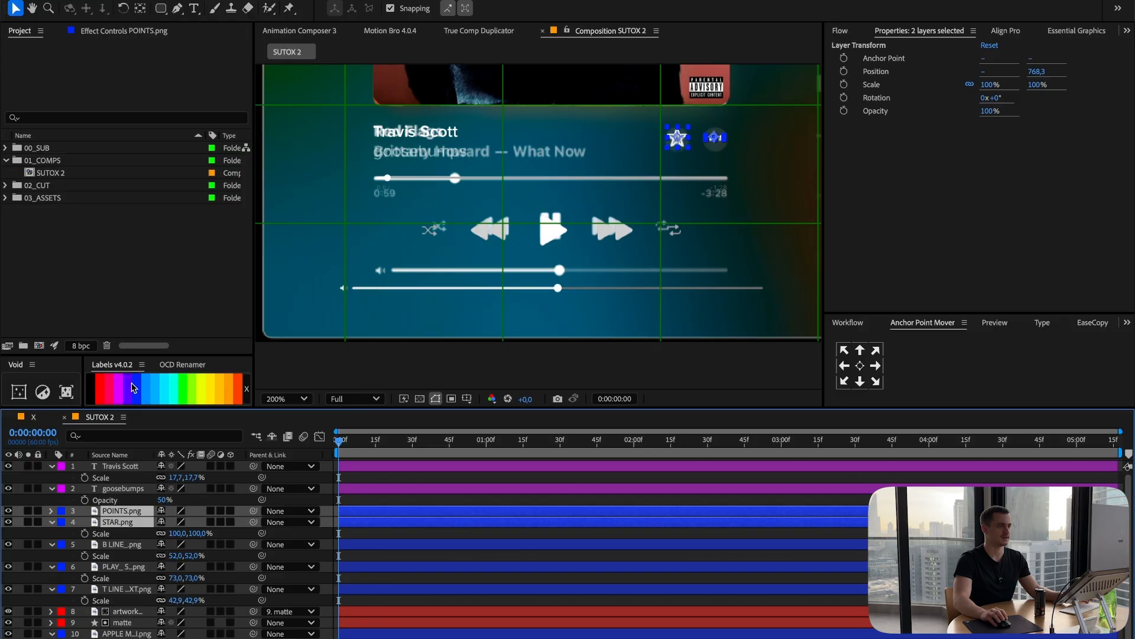
{"action": "left_click", "coordinate": [144, 397]}
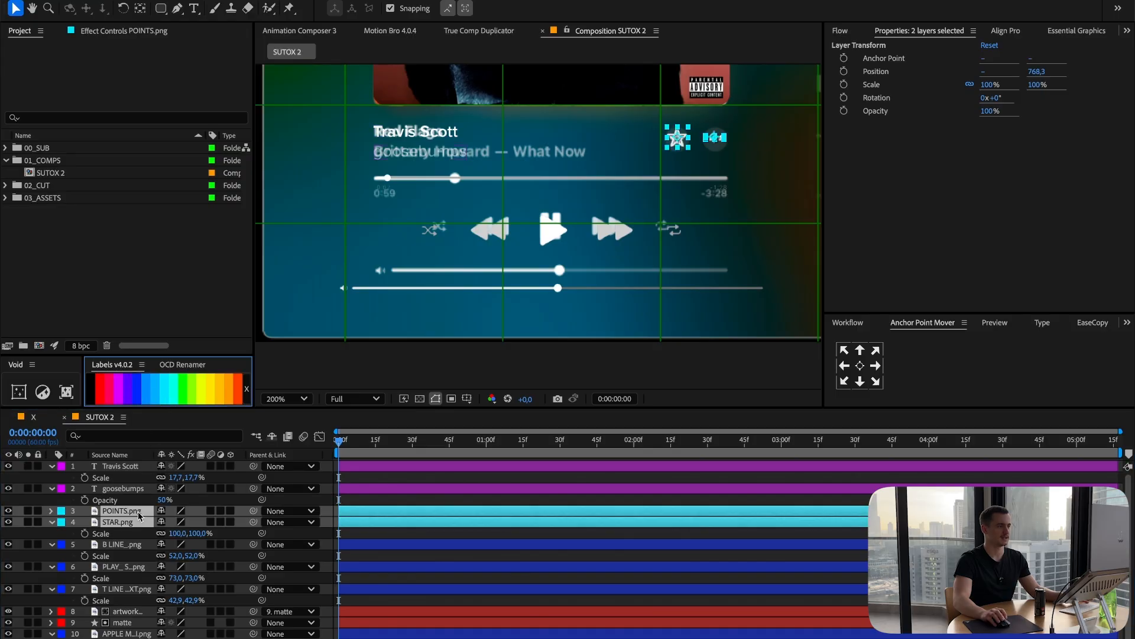
Label the B LINE_ and T LINE W TEXT layers green and the PLAY_ STOP layer orange.
{"action": "left_click", "coordinate": [122, 545]}
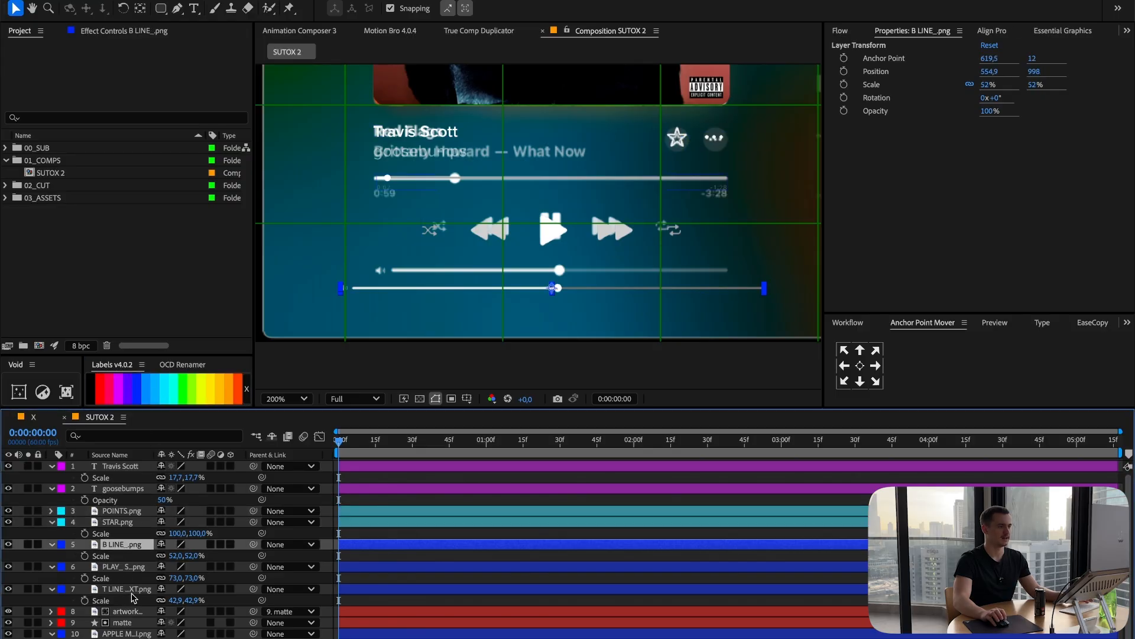
{"action": "left_click", "coordinate": [132, 589], "text": "ctrl"}
{"action": "left_click", "coordinate": [189, 392]}
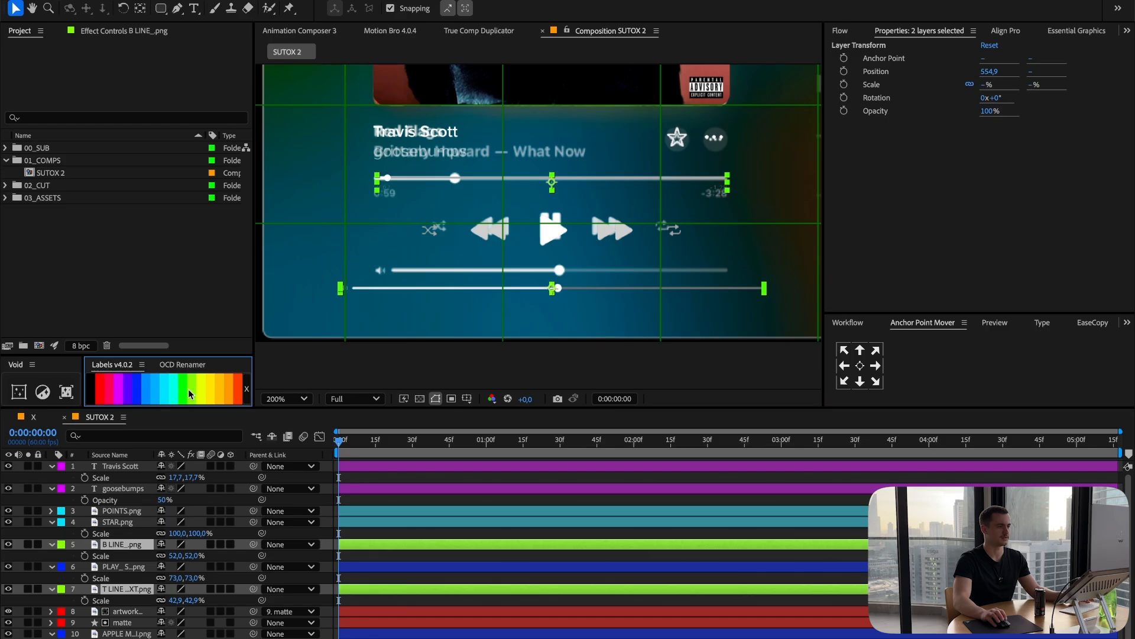
{"action": "left_click", "coordinate": [122, 567]}
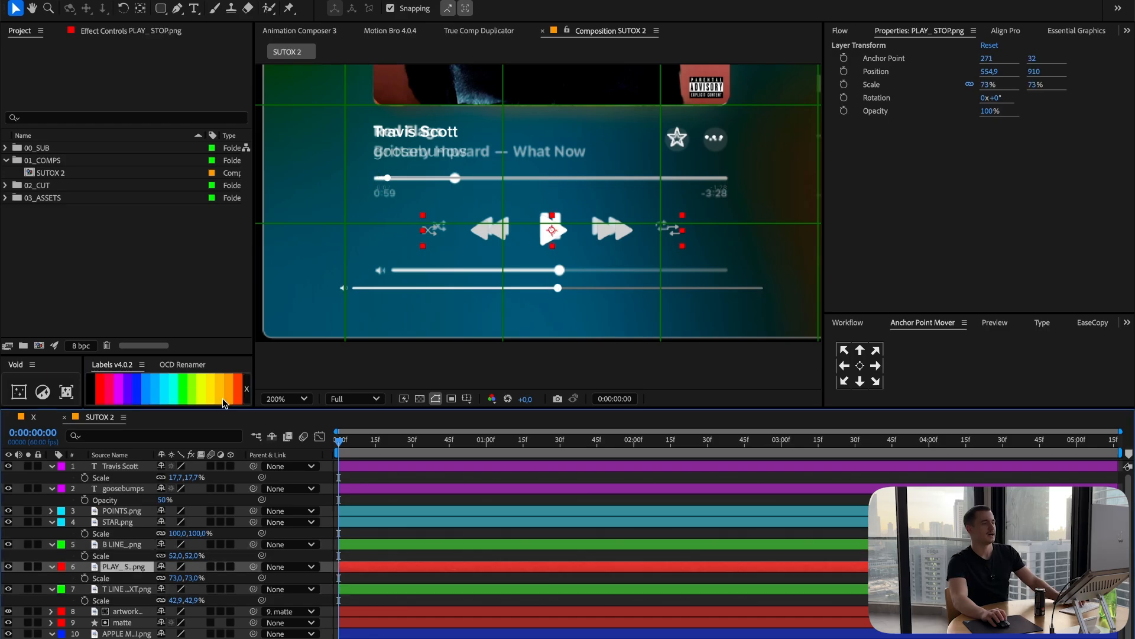
Collapse the open properties of all layers and move the artwork and matte layers to the top of the stack.
{"action": "left_click", "coordinate": [116, 590]}
{"action": "key", "text": "ctrl+a"}
{"action": "key", "text": "F2"}
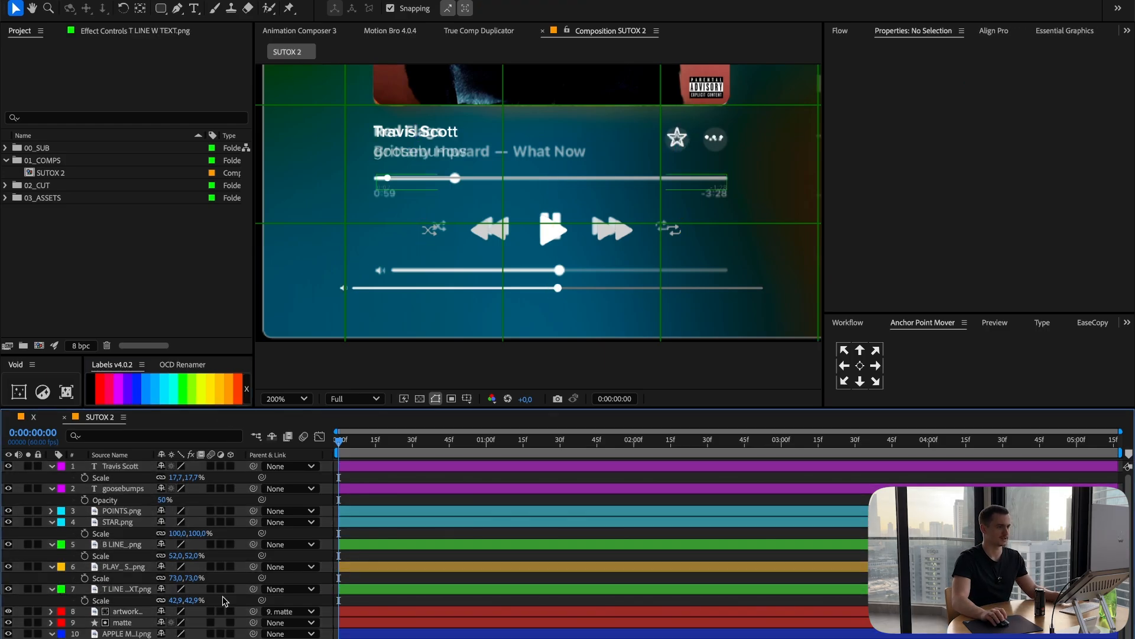
{"action": "key", "text": "u"}
{"action": "left_click", "coordinate": [122, 555]}
{"action": "left_click", "coordinate": [125, 544], "text": "shift"}
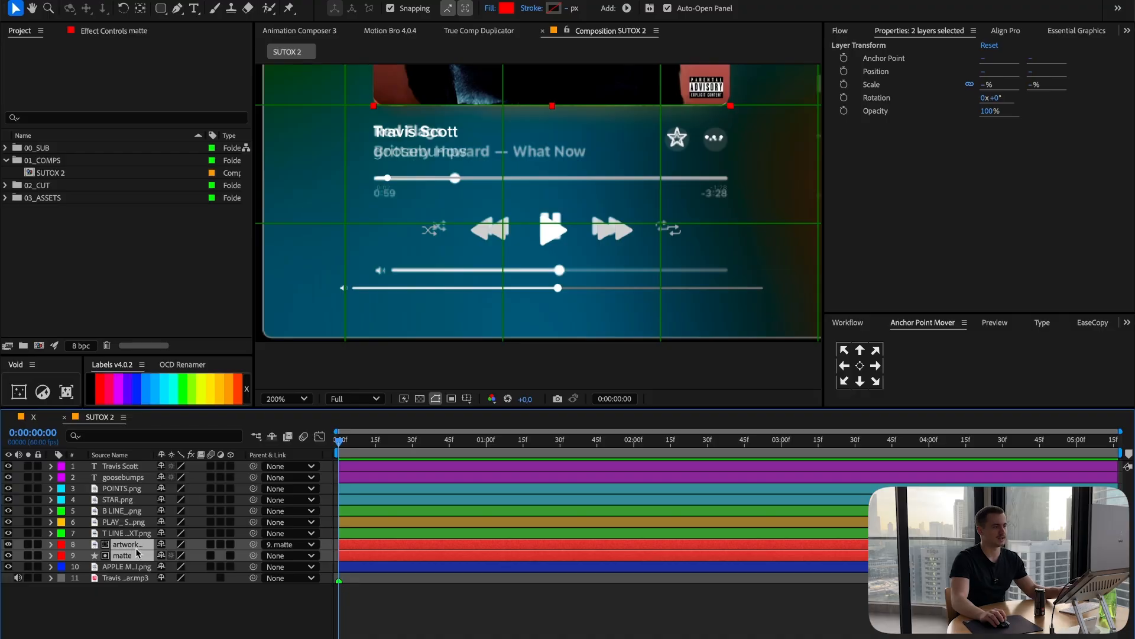
{"action": "left_click_drag", "start_coordinate": [136, 549], "coordinate": [147, 469]}
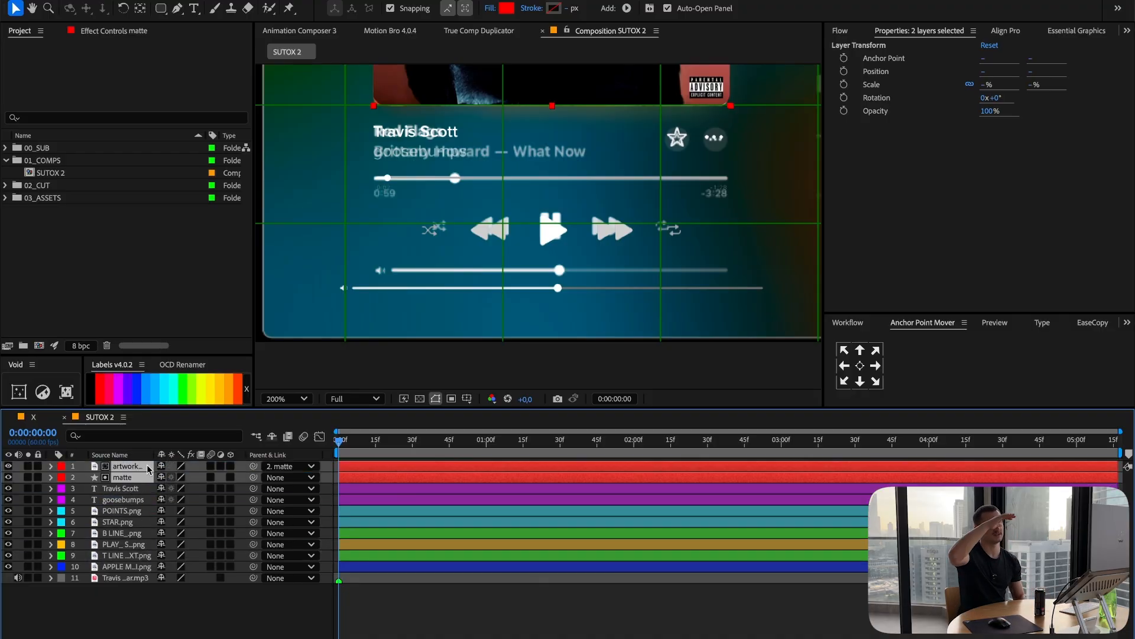
{"action": "key", "text": "F2"}
Move the POINTS.png layer below STAR.png in the layer stack.
{"action": "scroll", "coordinate": [547, 228], "scroll_direction": "up", "scroll_amount": 1}
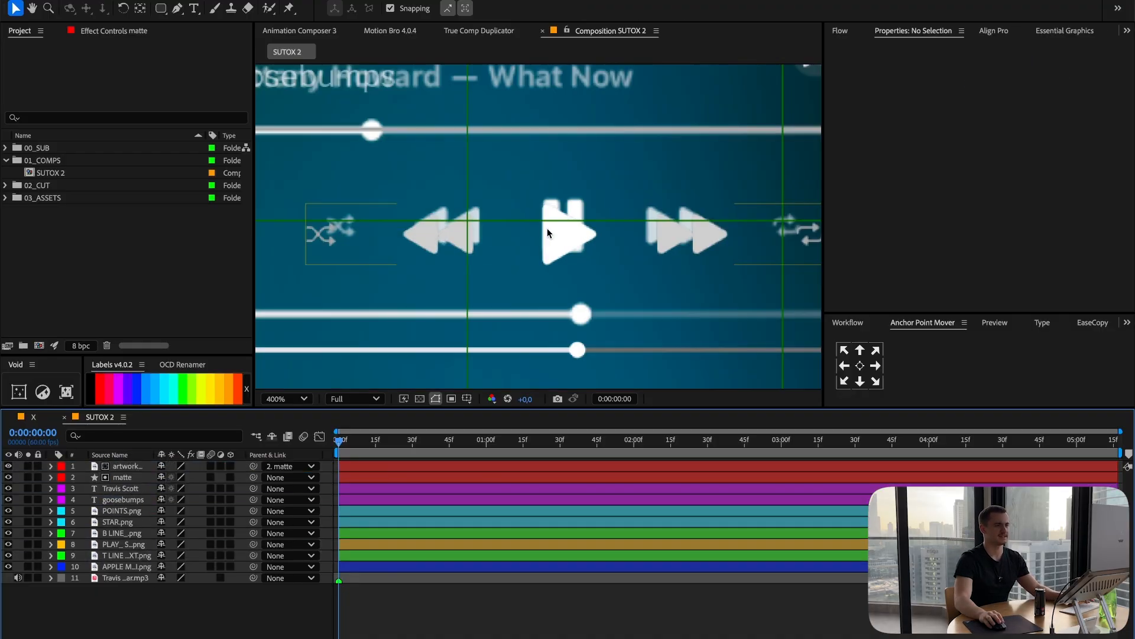
{"action": "left_click_drag", "start_coordinate": [660, 207], "coordinate": [443, 343]}
{"action": "key", "text": "v"}
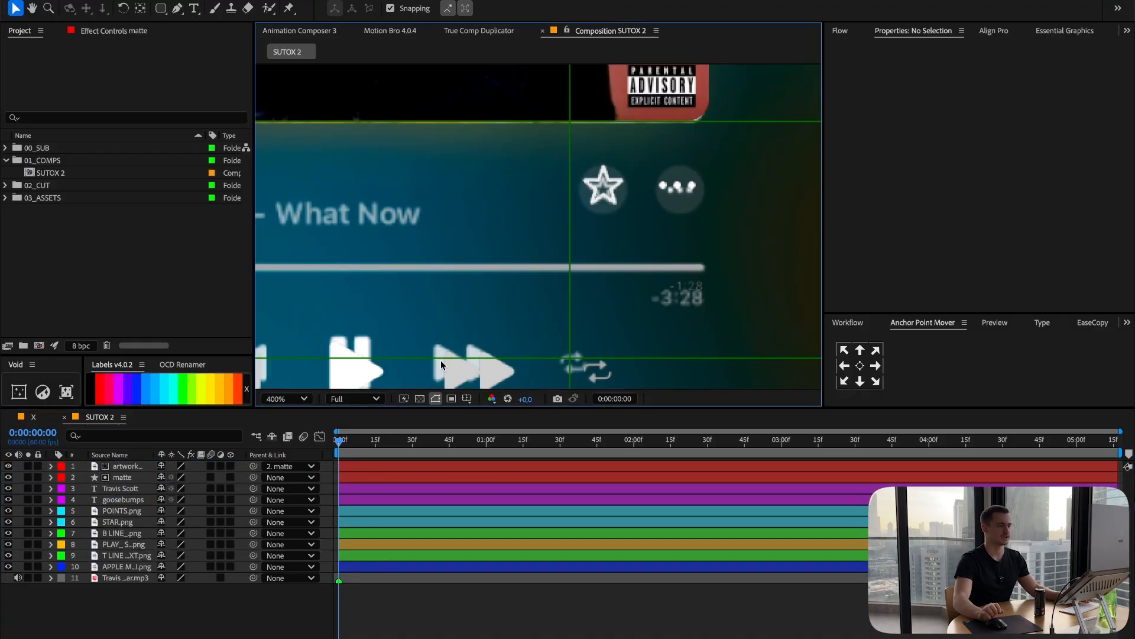
{"action": "left_click", "coordinate": [123, 489]}
{"action": "left_click", "coordinate": [126, 511]}
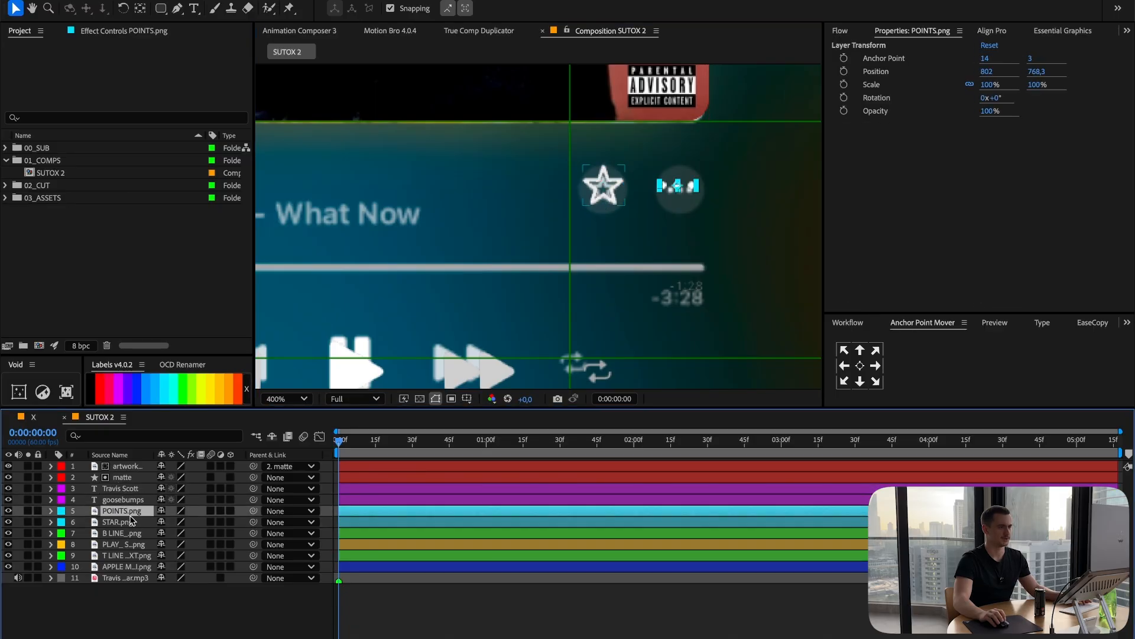
{"action": "scroll", "coordinate": [576, 335], "scroll_direction": "up", "scroll_amount": 1}
{"action": "left_click_drag", "start_coordinate": [699, 243], "coordinate": [390, 363]}
{"action": "left_click_drag", "start_coordinate": [123, 510], "coordinate": [127, 526]}
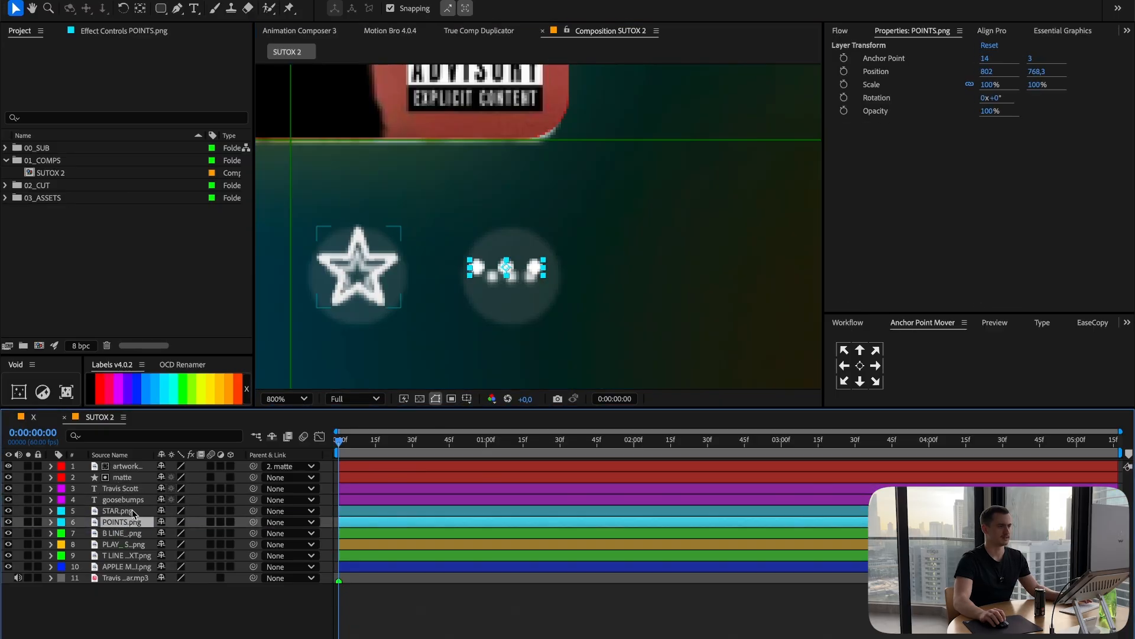
Scale the STAR.png layer to 67.7% and center it in its round backdrop at 745.8, 771.3.
{"action": "left_click", "coordinate": [132, 509]}
{"action": "key", "text": "s"}
{"action": "left_click_drag", "start_coordinate": [420, 343], "coordinate": [508, 333]}
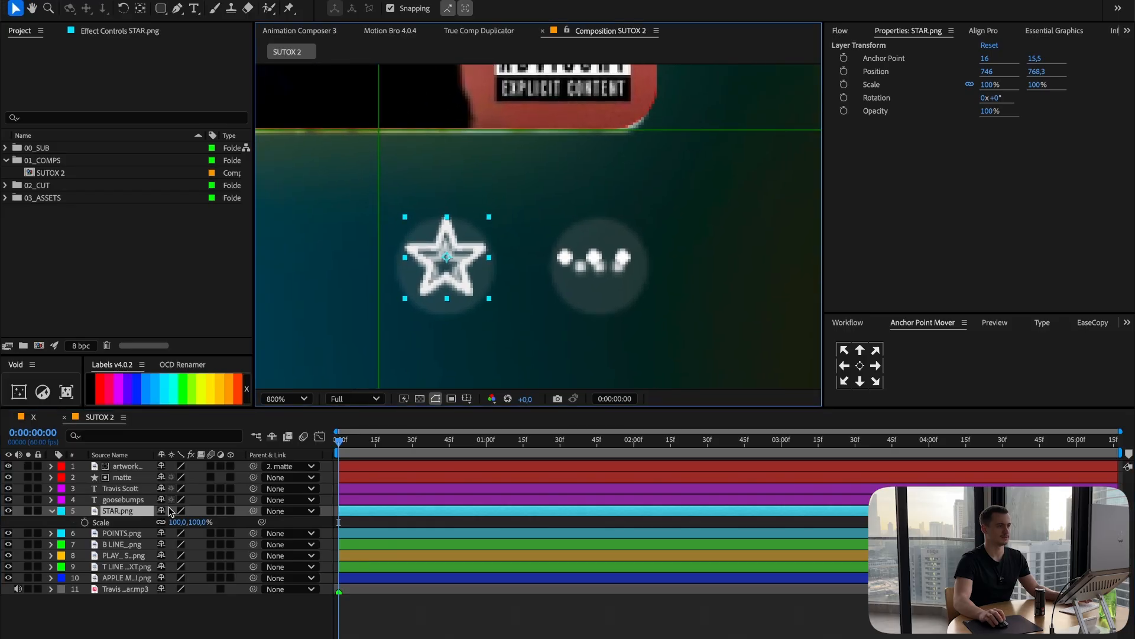
{"action": "left_click_drag", "start_coordinate": [195, 526], "coordinate": [107, 533]}
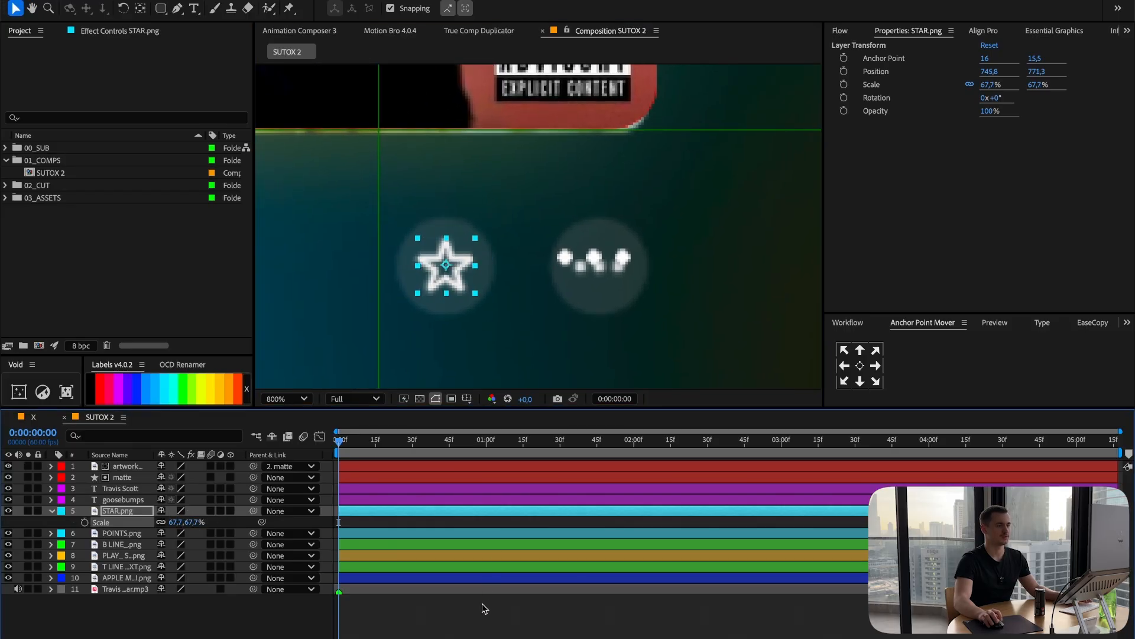
Draw a red circle about 38 px wide over the star's round backdrop as a new shape layer and center its anchor point.
{"action": "left_click", "coordinate": [484, 609]}
{"action": "left_click_drag", "start_coordinate": [160, 9], "coordinate": [217, 45]}
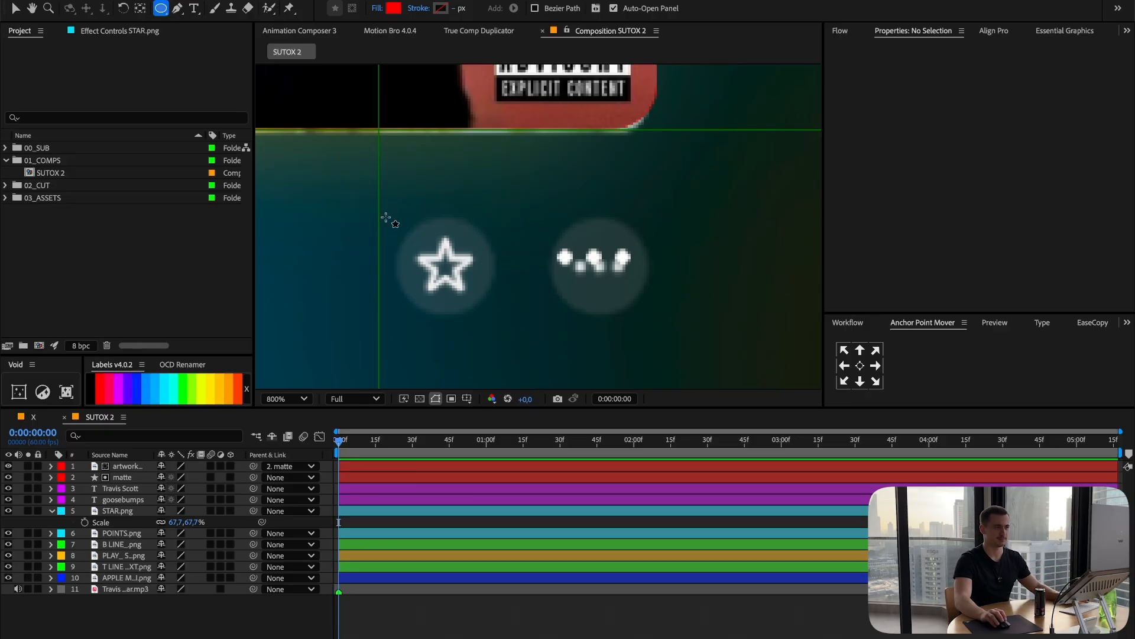
{"action": "left_click_drag", "start_coordinate": [394, 217], "coordinate": [495, 318]}
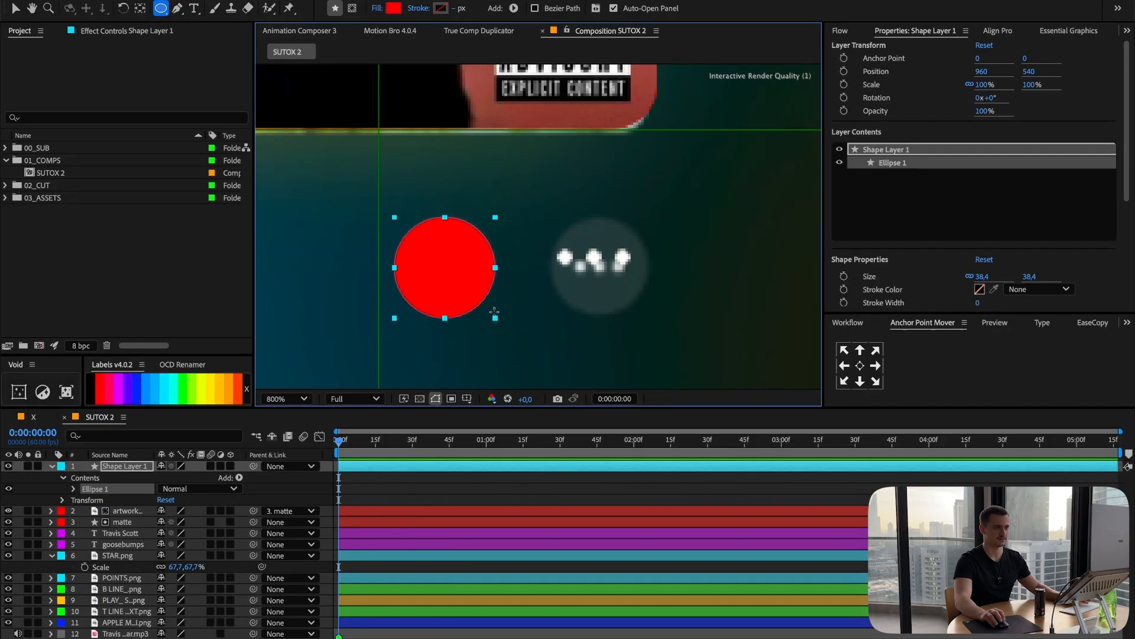
{"action": "left_click", "coordinate": [860, 366]}
{"action": "left_click", "coordinate": [15, 8]}
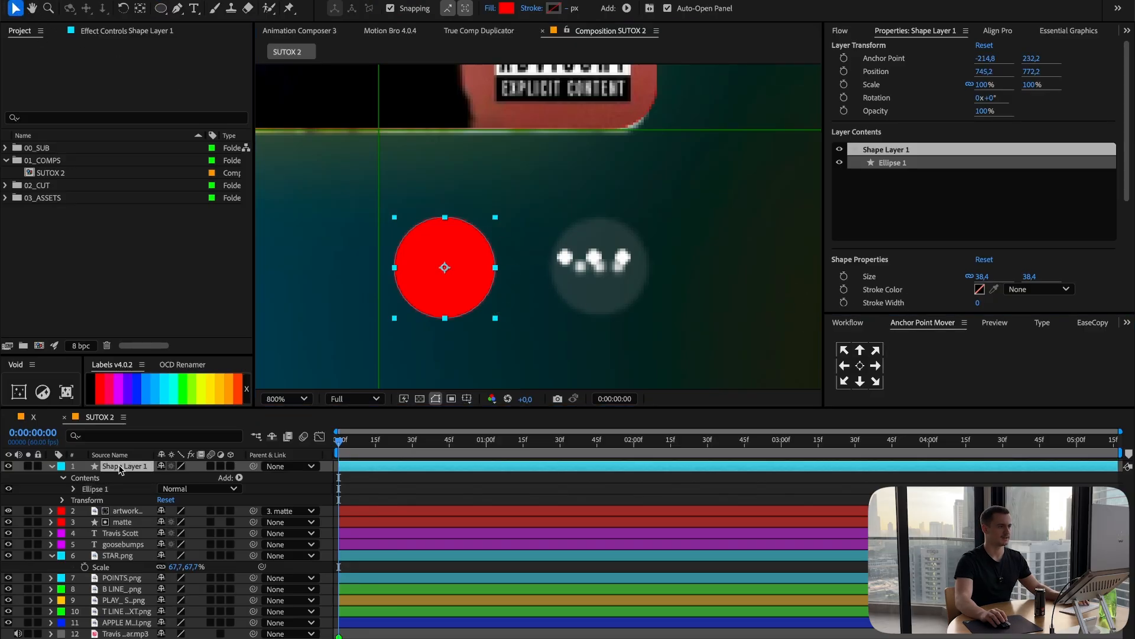
Move the red circle layer directly below STAR.png and set its fill color to white (FFFFFF).
{"action": "left_click_drag", "start_coordinate": [120, 469], "coordinate": [131, 565]}
{"action": "scroll", "coordinate": [915, 269], "scroll_direction": "down", "scroll_amount": 2}
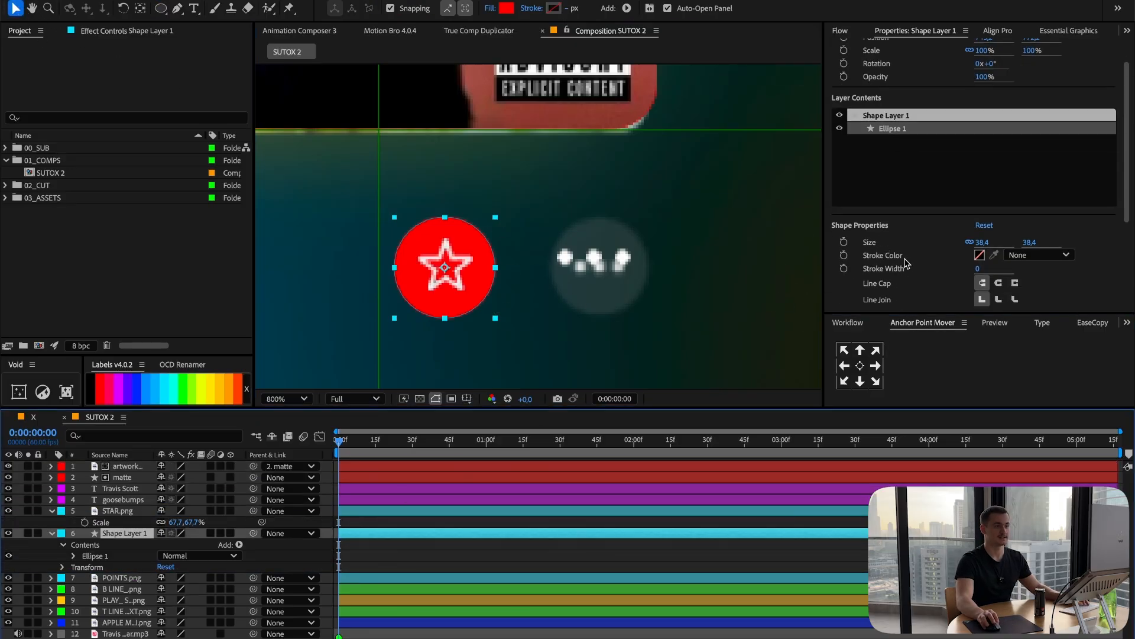
{"action": "scroll", "coordinate": [980, 261], "scroll_direction": "down", "scroll_amount": 3}
{"action": "left_click", "coordinate": [979, 249]}
{"action": "type", "text": "ffffff"}
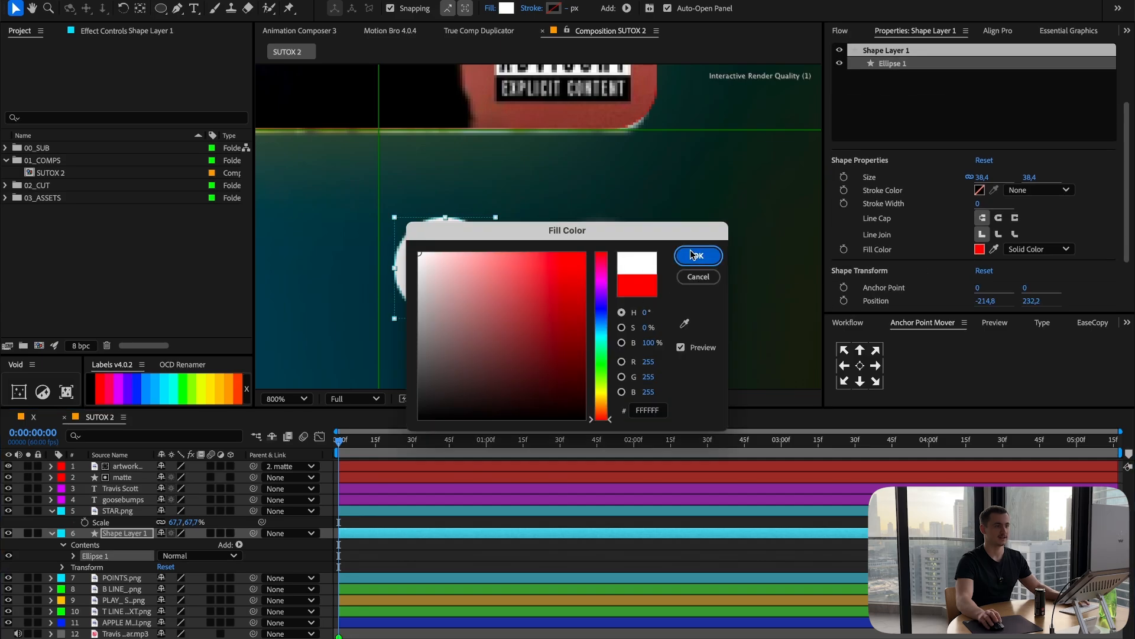
{"action": "key", "text": "Return"}
Set the circle layer's opacity to 10% and nudge the circle so it is centered behind the star.
{"action": "key", "text": "t"}
{"action": "left_click", "coordinate": [164, 544]}
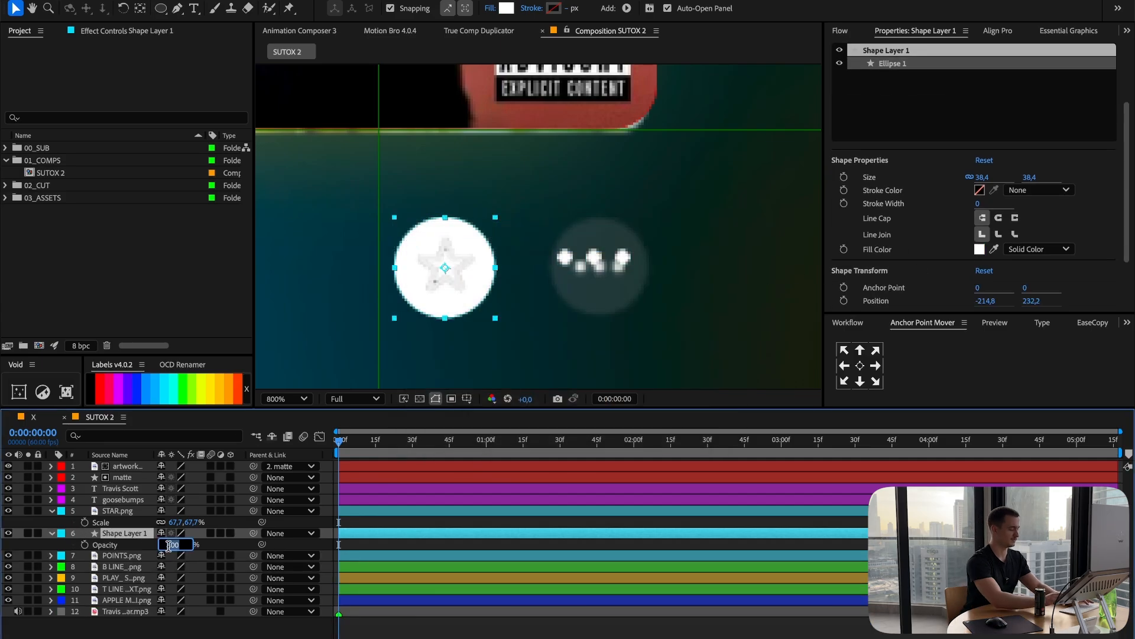
{"action": "type", "text": "10"}
{"action": "key", "text": "Return"}
{"action": "left_click_drag", "start_coordinate": [456, 258], "coordinate": [458, 257]}
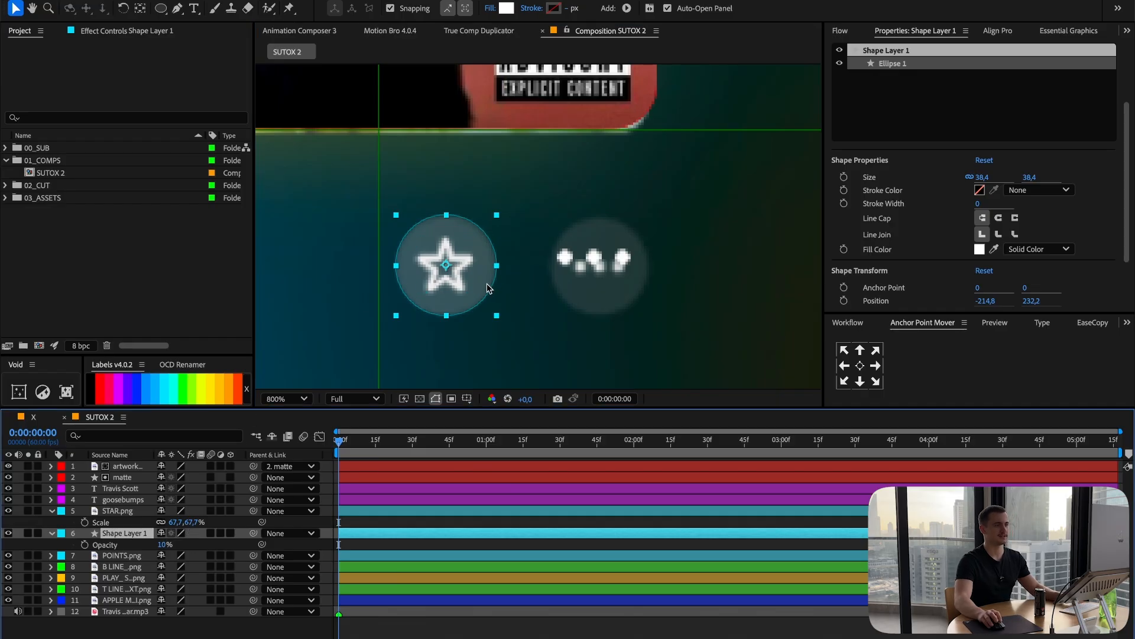
{"action": "left_click", "coordinate": [465, 237]}
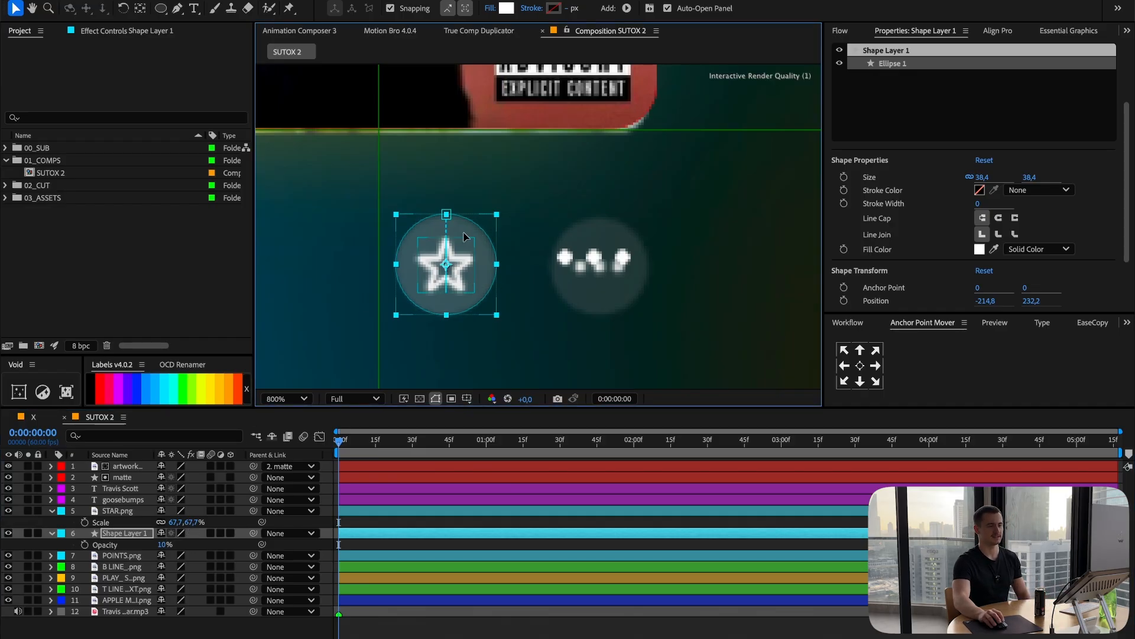
Duplicate the star's backdrop circle and shift the copy horizontally behind the three dots, to position 803.8, 771.0.
{"action": "left_click", "coordinate": [123, 524]}
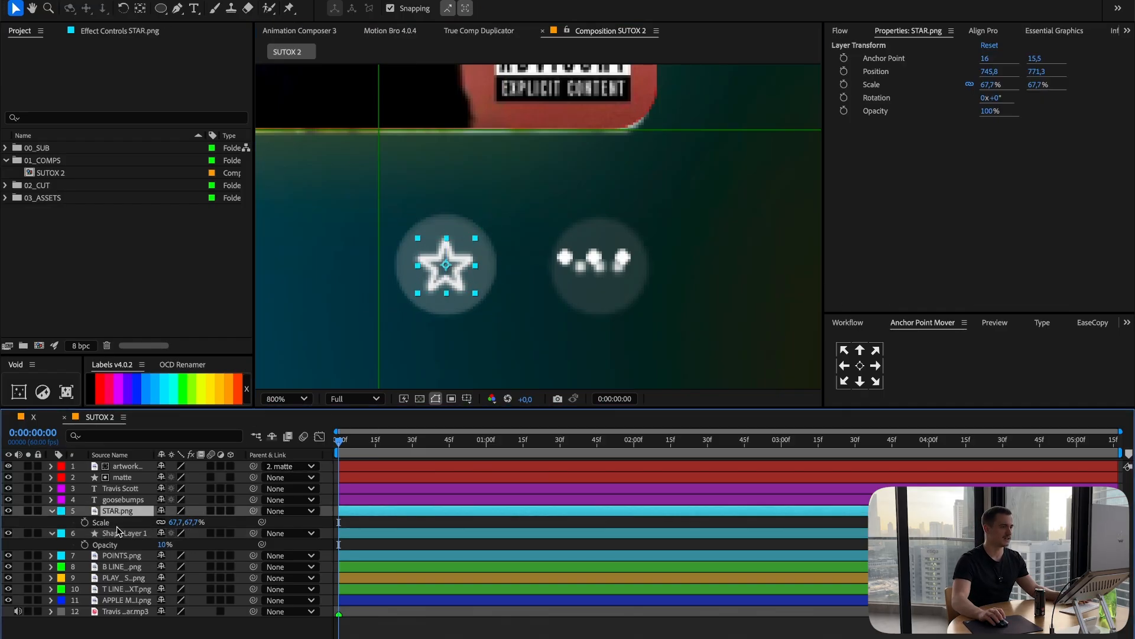
{"action": "left_click", "coordinate": [116, 530]}
{"action": "key", "text": "ctrl+d"}
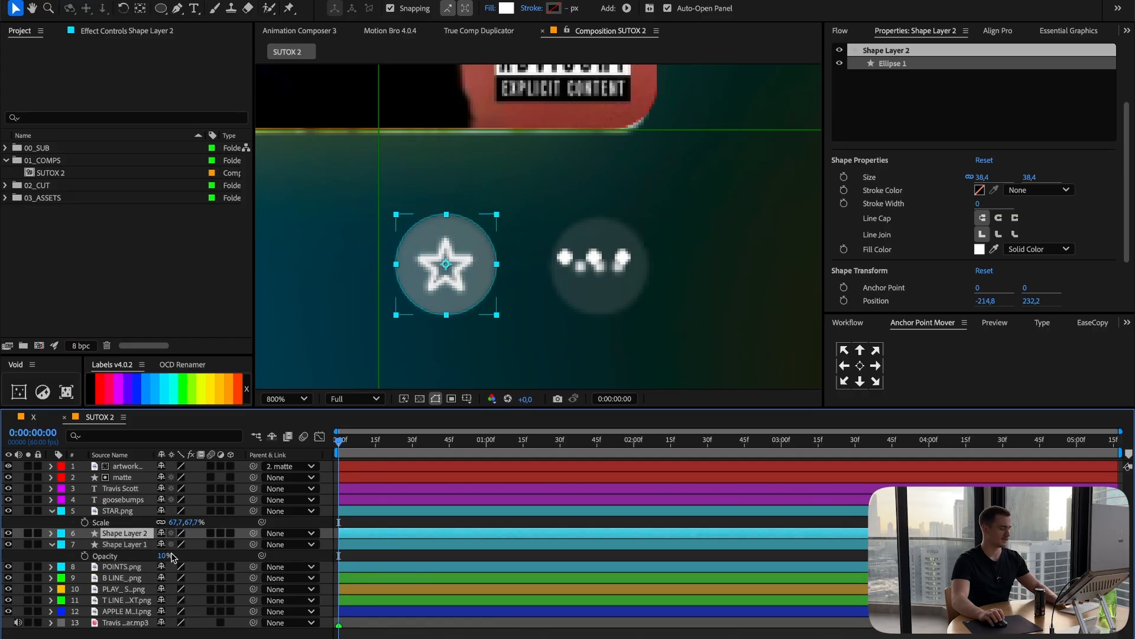
{"action": "key", "text": "p"}
{"action": "left_click_drag", "start_coordinate": [169, 549], "coordinate": [207, 545]}
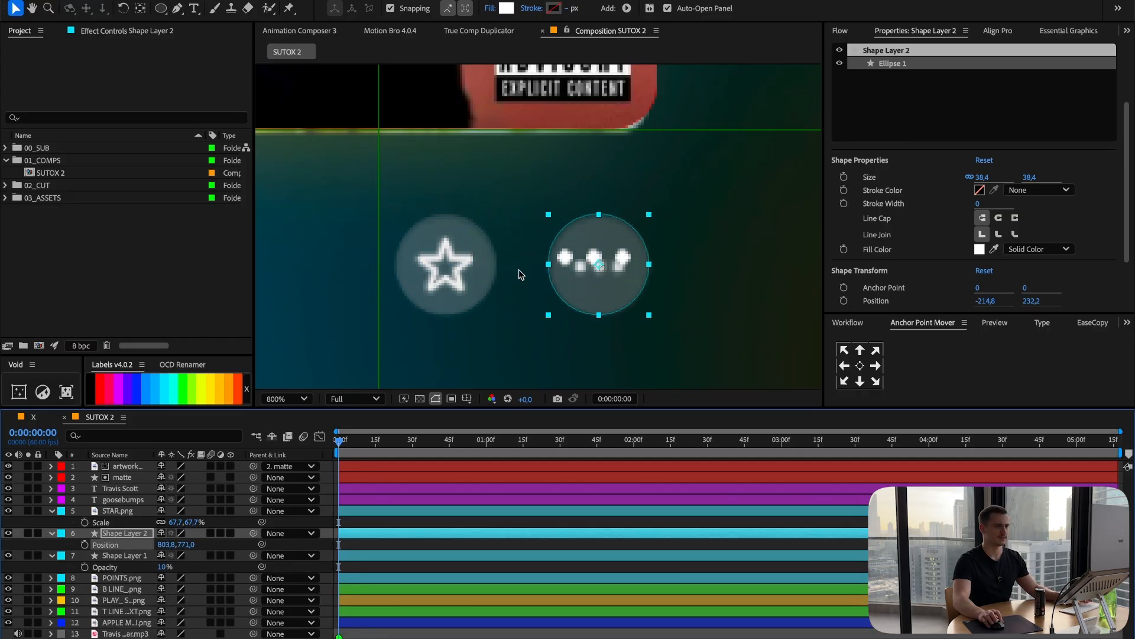
Move the duplicated circle layer directly below POINTS.png in the layer stack.
{"action": "left_click", "coordinate": [132, 511]}
{"action": "left_click", "coordinate": [121, 532]}
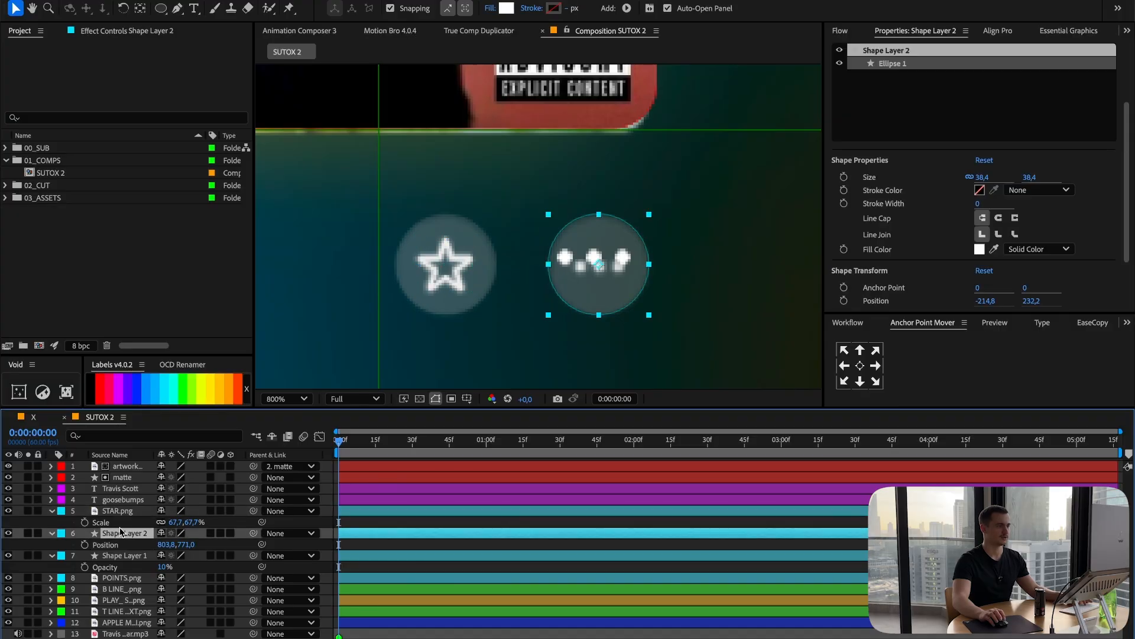
{"action": "left_click_drag", "start_coordinate": [120, 531], "coordinate": [129, 570]}
{"action": "left_click", "coordinate": [112, 556]}
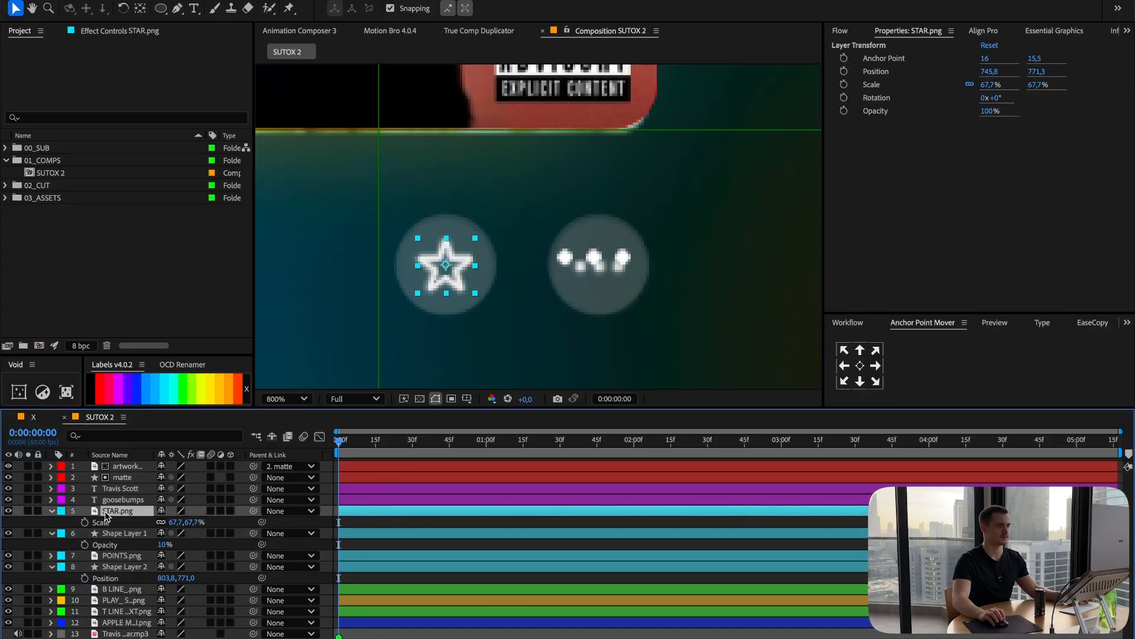
Scale POINTS.png to 80%, center it in its round backdrop at 803.8, 771, and collapse its properties.
{"action": "key", "text": "s"}
{"action": "scroll", "coordinate": [679, 227], "scroll_direction": "up", "scroll_amount": 1}
{"action": "left_click_drag", "start_coordinate": [530, 298], "coordinate": [527, 302]}
{"action": "scroll", "coordinate": [538, 303], "scroll_direction": "down", "scroll_amount": 1}
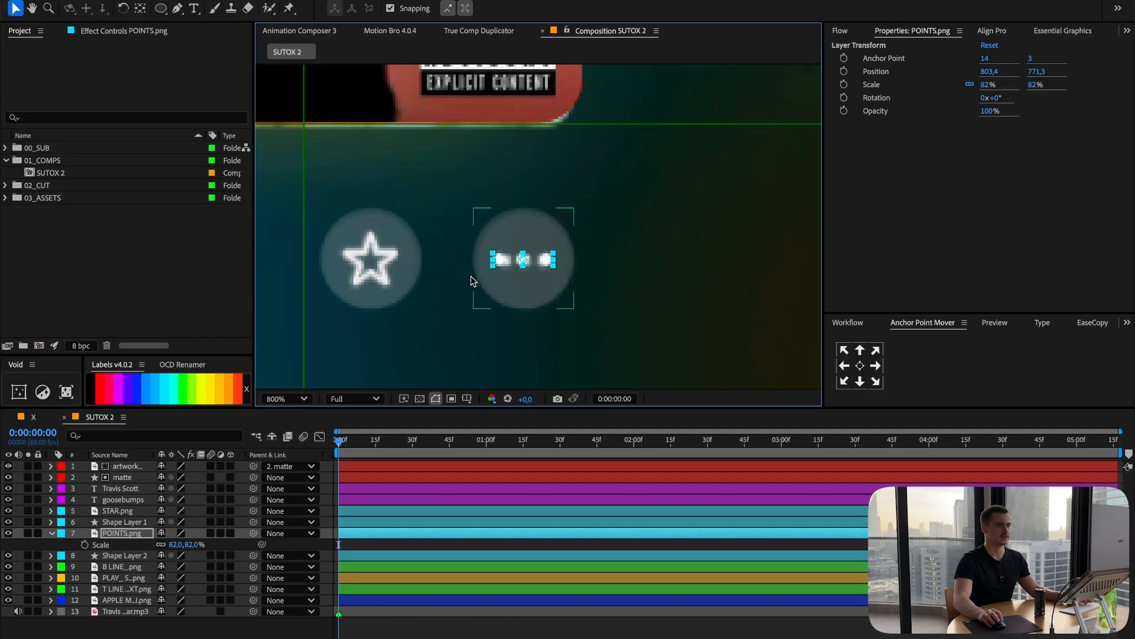
{"action": "left_click_drag", "start_coordinate": [204, 544], "coordinate": [189, 549]}
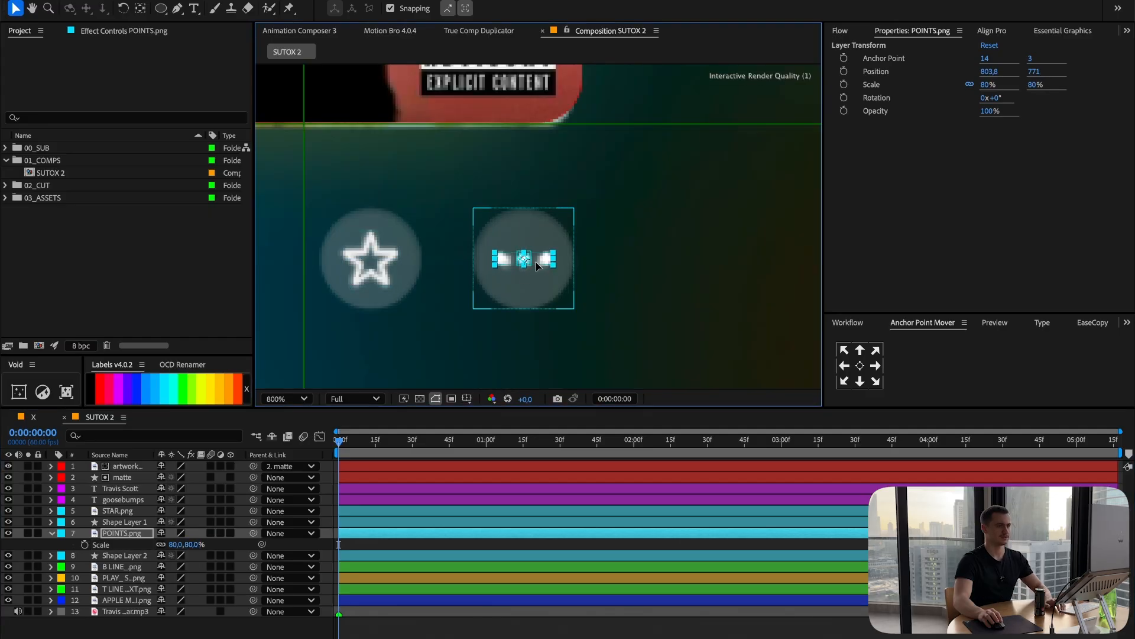
{"action": "left_click_drag", "start_coordinate": [533, 269], "coordinate": [535, 267]}
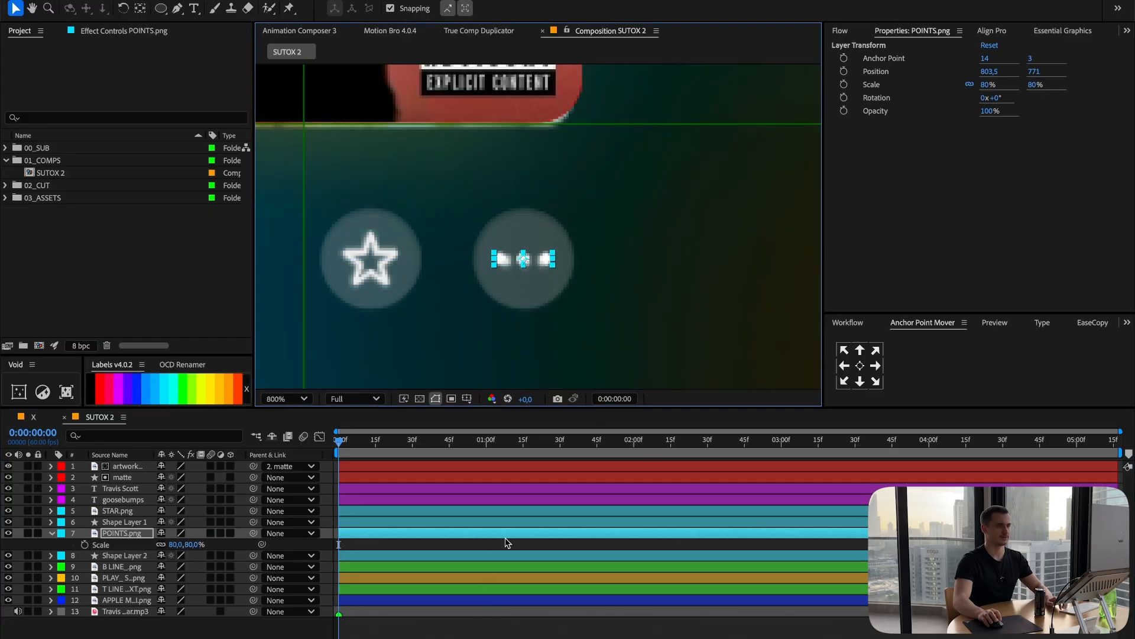
{"action": "key", "text": "Right"}
{"action": "key", "text": "Right"}
{"action": "left_click", "coordinate": [125, 522]}
{"action": "left_click", "coordinate": [52, 533]}
{"action": "left_click", "coordinate": [122, 534]}
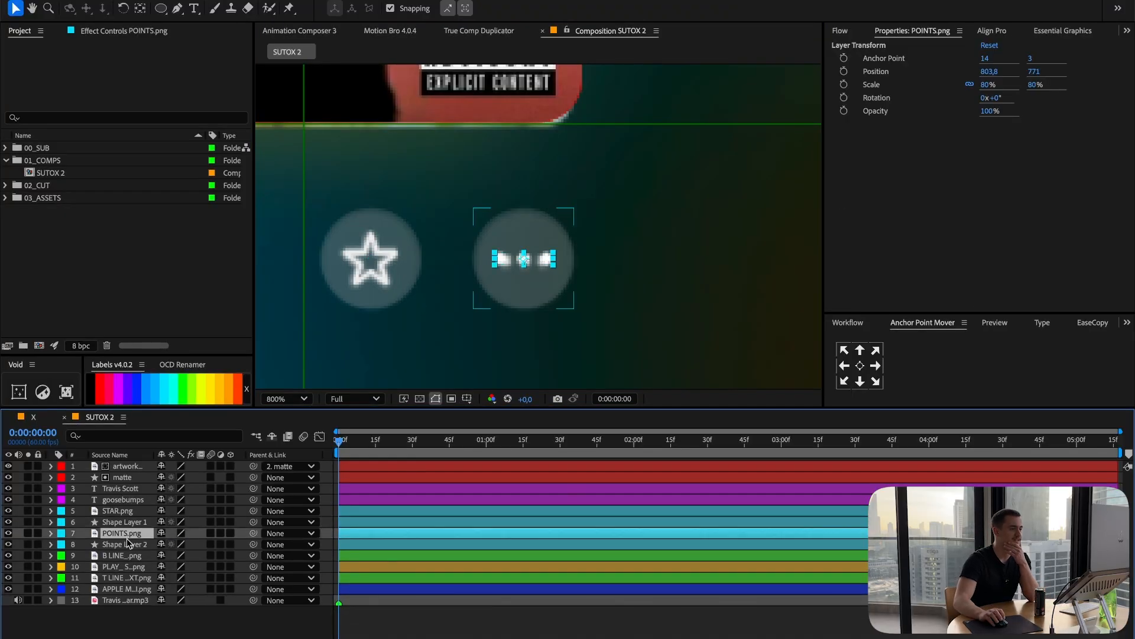
Rename the star's backdrop circle layer to B START and the three dots' backdrop circle layer to B POINTS.
{"action": "left_click", "coordinate": [121, 522]}
{"action": "left_click", "coordinate": [123, 499]}
{"action": "left_click", "coordinate": [125, 511]}
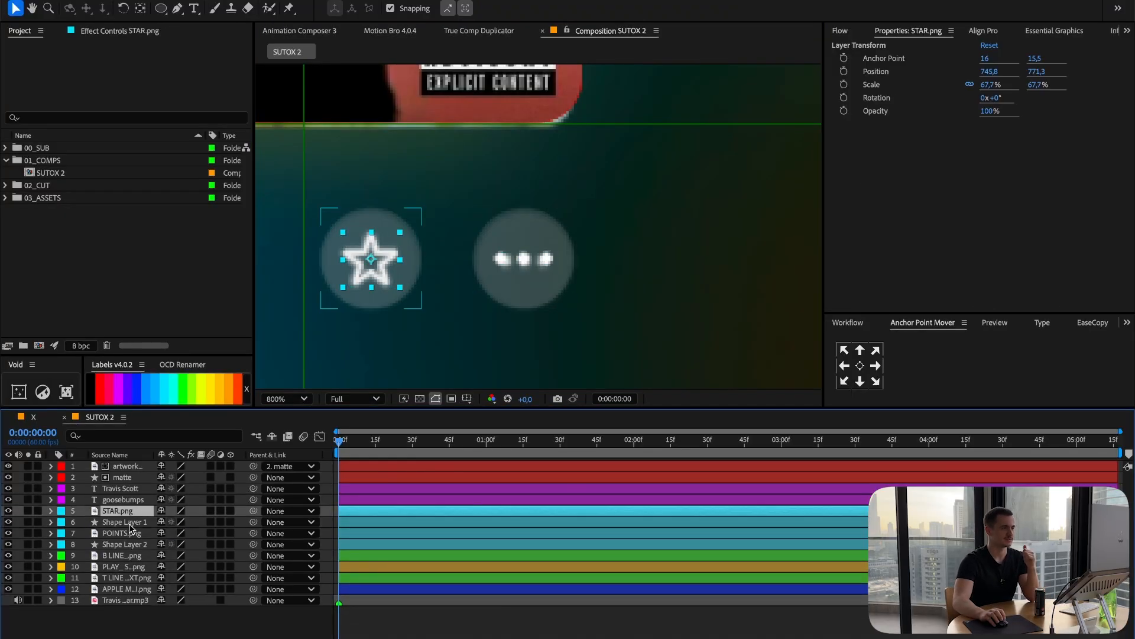
{"action": "left_click", "coordinate": [127, 522]}
{"action": "key", "text": "Return"}
{"action": "type", "text": "B STAR"}
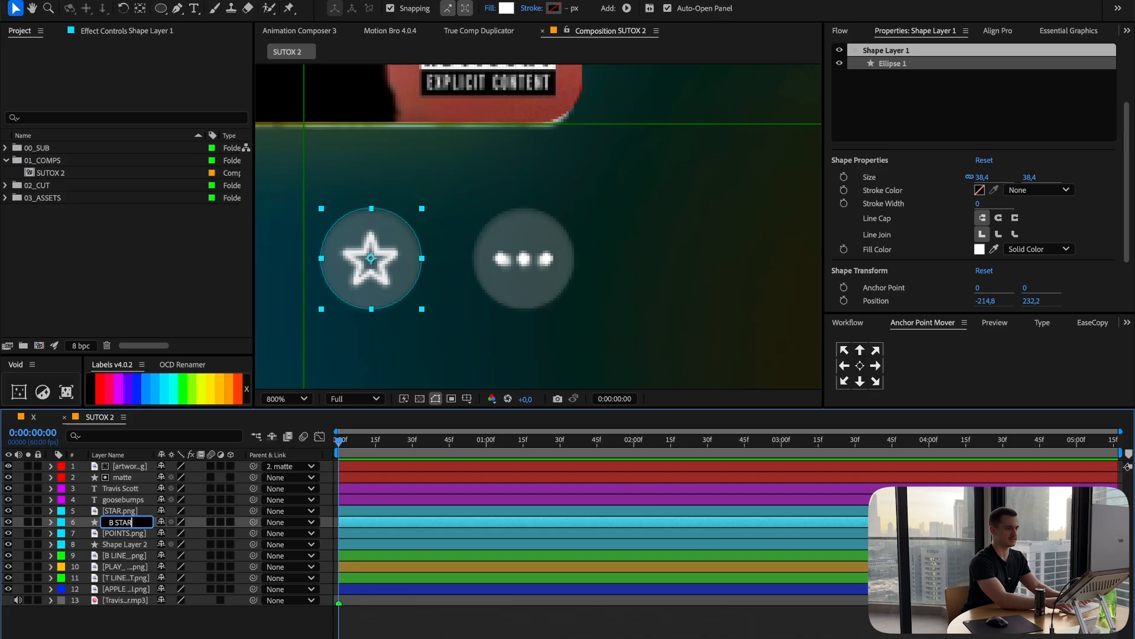
{"action": "type", "text": "T"}
{"action": "key", "text": "Return"}
{"action": "left_click", "coordinate": [127, 543]}
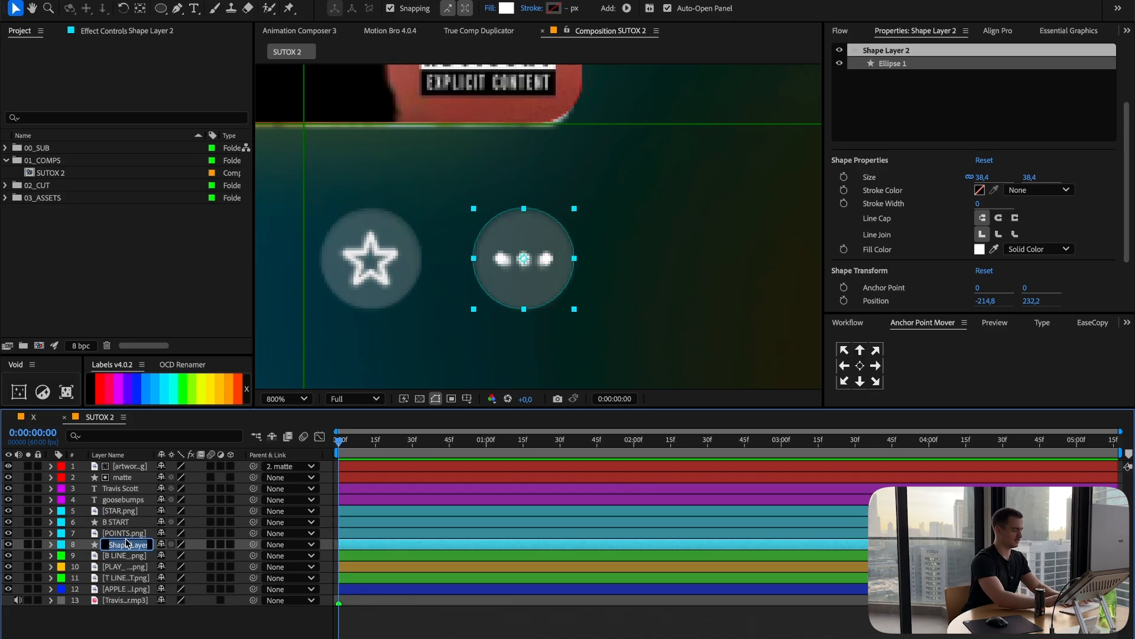
{"action": "type", "text": "B POINTS"}
Parent STAR.png to B START and POINTS.png to B POINTS, and save the project.
{"action": "left_click", "coordinate": [131, 511]}
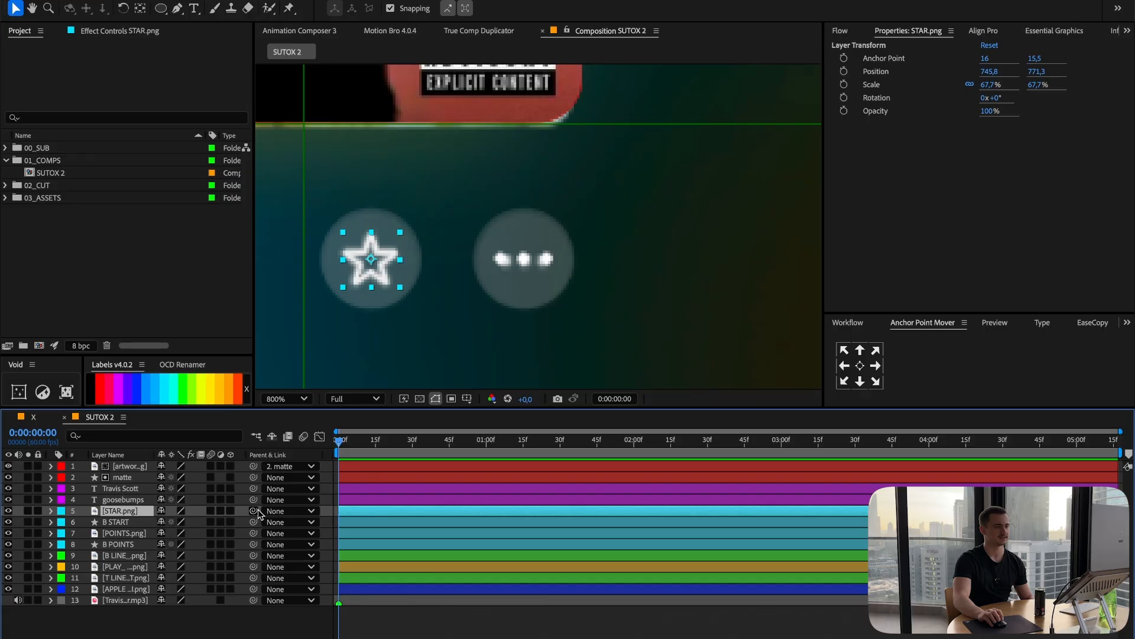
{"action": "left_click_drag", "start_coordinate": [254, 510], "coordinate": [127, 523]}
{"action": "left_click", "coordinate": [118, 522]}
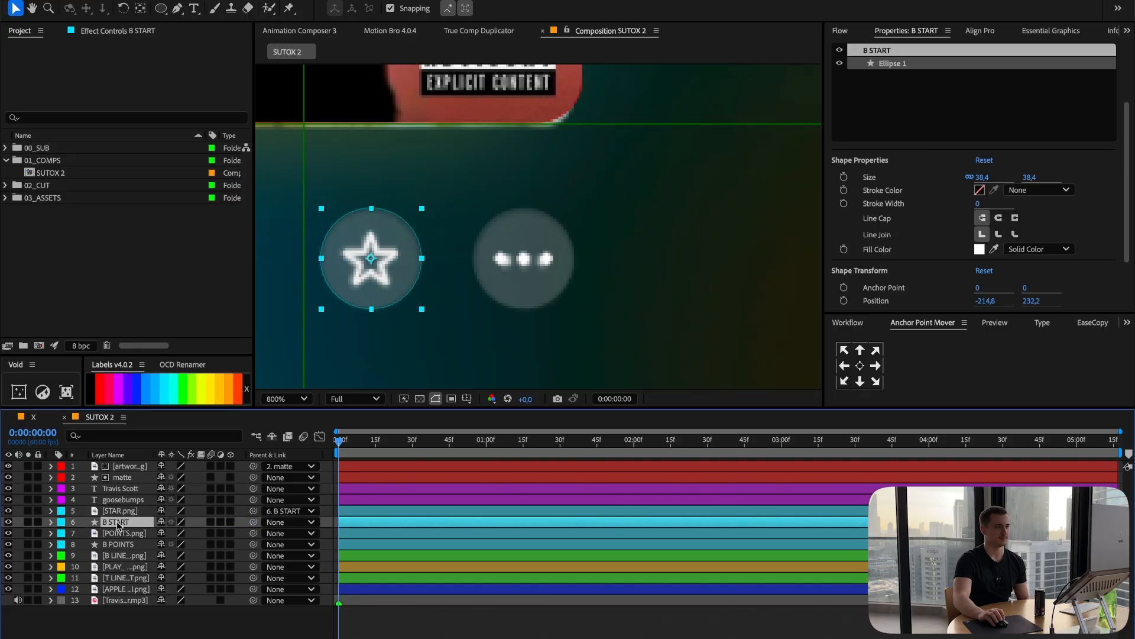
{"action": "left_click", "coordinate": [124, 533]}
{"action": "left_click_drag", "start_coordinate": [255, 534], "coordinate": [123, 544]}
{"action": "left_click", "coordinate": [123, 544]}
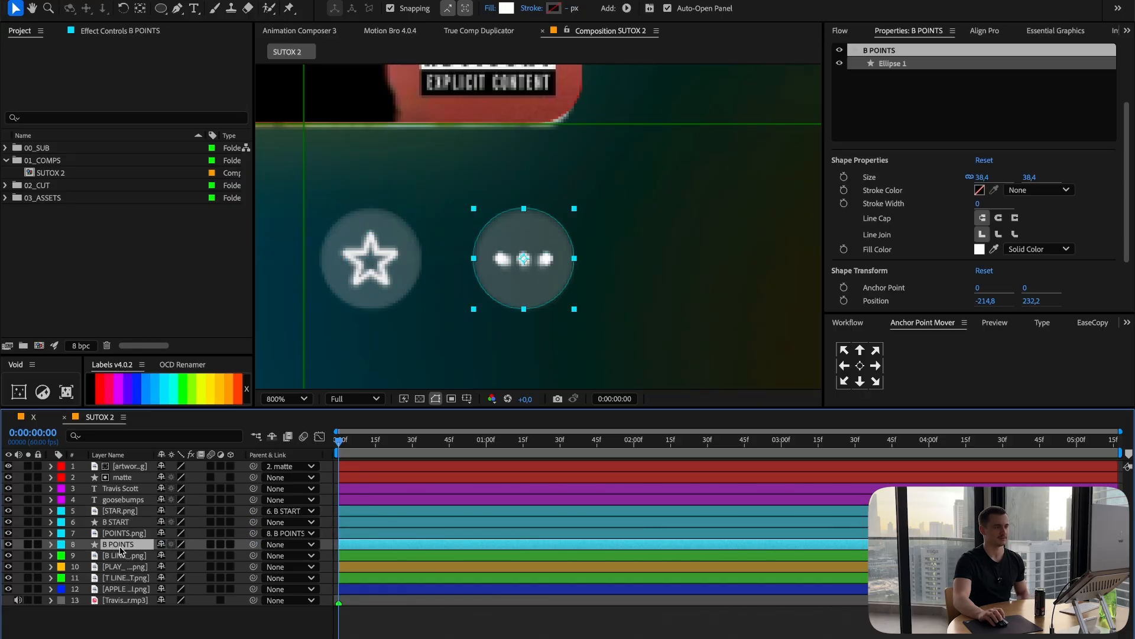
{"action": "left_click", "coordinate": [417, 633]}
{"action": "key", "text": "ctrl+s"}
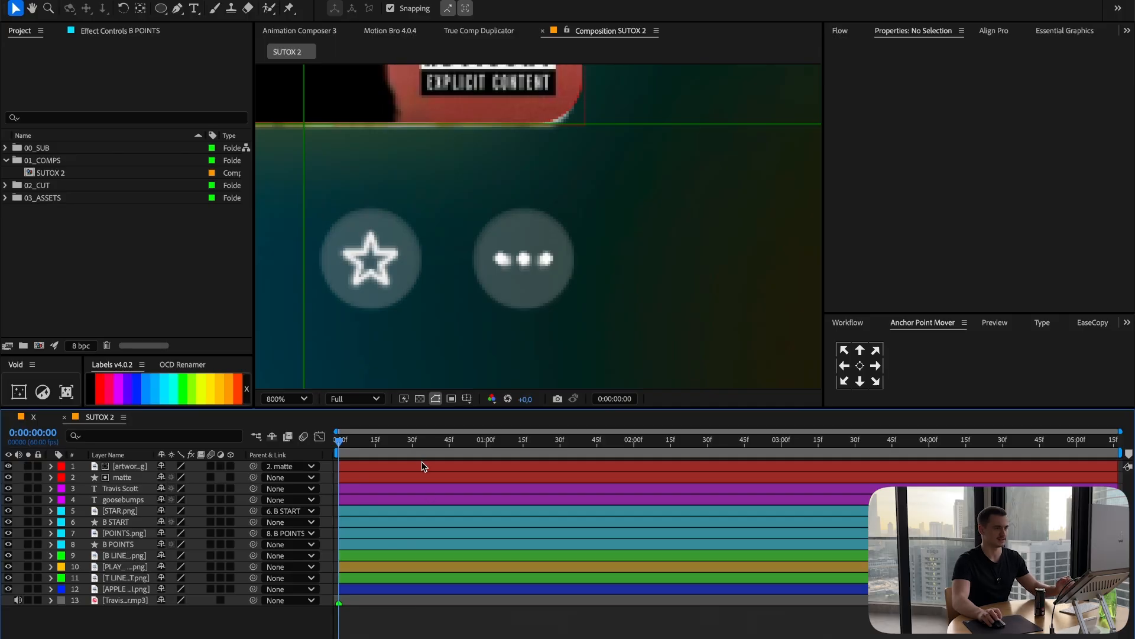
Draw a white rounded rectangle about 535 by 4 px over the song's progress line as a new shape layer.
{"action": "scroll", "coordinate": [499, 284], "scroll_direction": "down", "scroll_amount": 4}
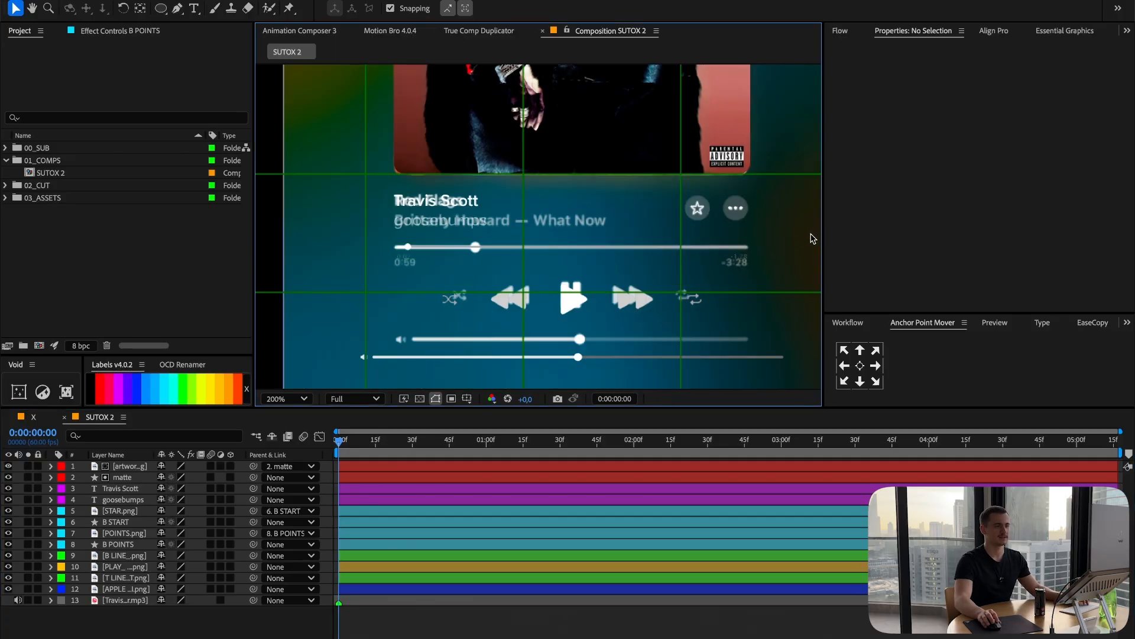
{"action": "mouse_move", "coordinate": [160, 8]}
{"action": "left_mouse_down"}
{"action": "mouse_move", "coordinate": [172, 27]}
{"action": "mouse_move", "coordinate": [194, 25]}
{"action": "left_mouse_up"}
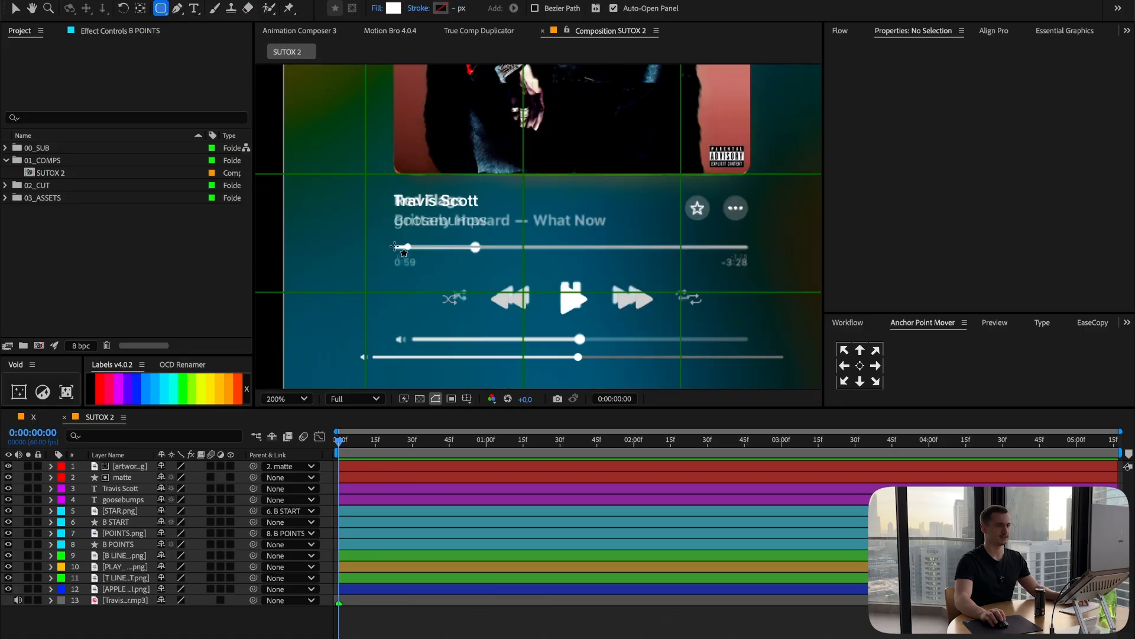
{"action": "left_click_drag", "start_coordinate": [395, 246], "coordinate": [748, 249]}
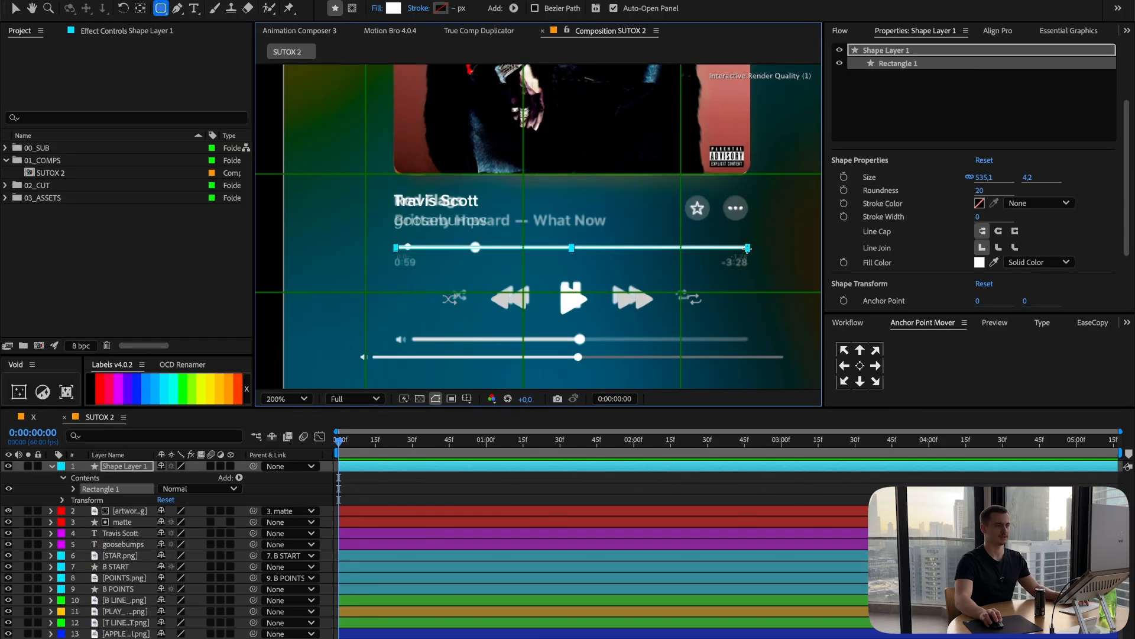
{"action": "scroll", "coordinate": [1065, 249], "scroll_direction": "down", "scroll_amount": 1}
{"action": "left_click", "coordinate": [1022, 262]}
{"action": "left_click", "coordinate": [1009, 262]}
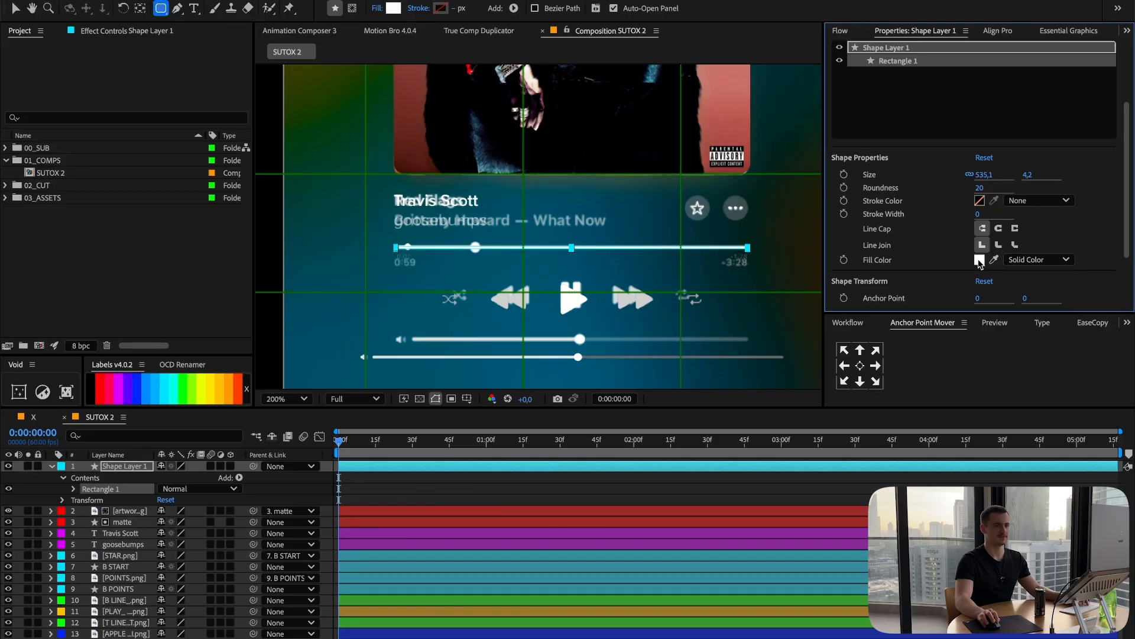
{"action": "left_click", "coordinate": [979, 261]}
{"action": "left_click", "coordinate": [694, 253]}
Set the progress bar rectangle's corner roundness to 25.
{"action": "scroll", "coordinate": [682, 279], "scroll_direction": "up", "scroll_amount": 2}
{"action": "left_click_drag", "start_coordinate": [980, 187], "coordinate": [507, 242]}
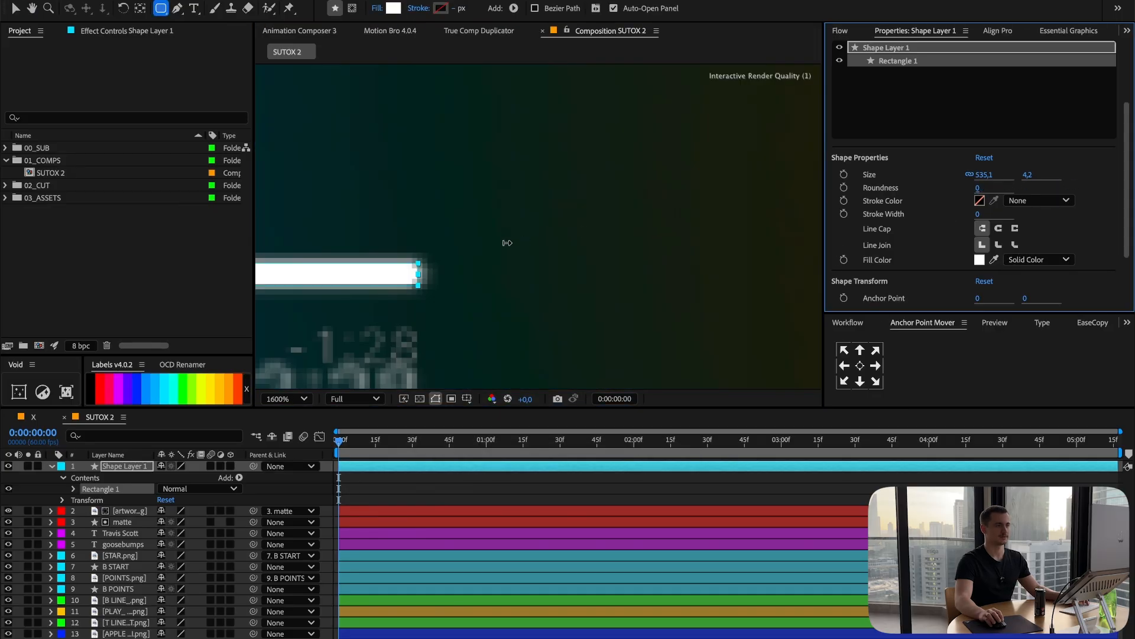
{"action": "left_click", "coordinate": [977, 187]}
{"action": "type", "text": "25"}
{"action": "key", "text": "Return"}
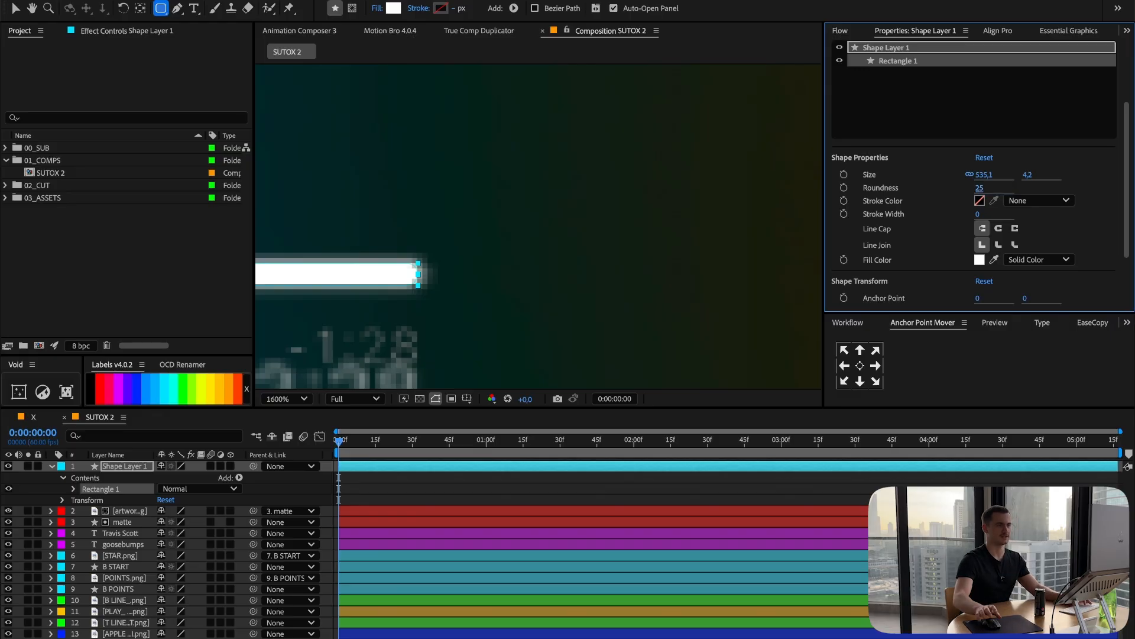
Center the progress bar layer's anchor point and collapse its properties, undoing any trial move of the bar.
{"action": "scroll", "coordinate": [656, 200], "scroll_direction": "down", "scroll_amount": 1}
{"action": "scroll", "coordinate": [655, 199], "scroll_direction": "down", "scroll_amount": 1}
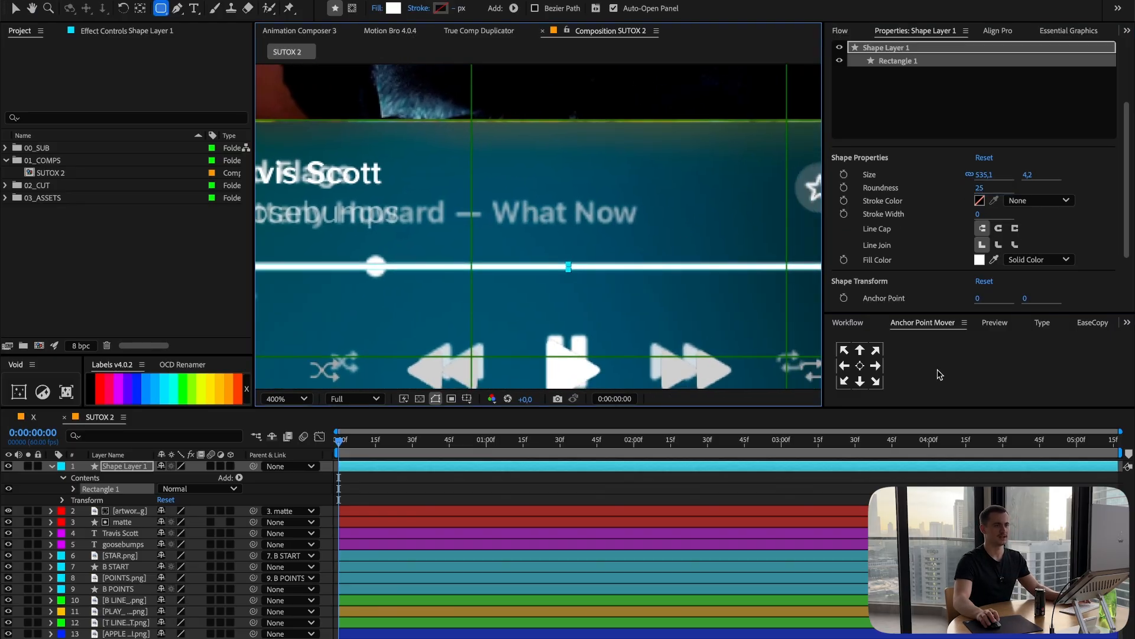
{"action": "left_click", "coordinate": [860, 367]}
{"action": "scroll", "coordinate": [612, 225], "scroll_direction": "down", "scroll_amount": 1}
{"action": "key", "text": "u"}
{"action": "key", "text": "v"}
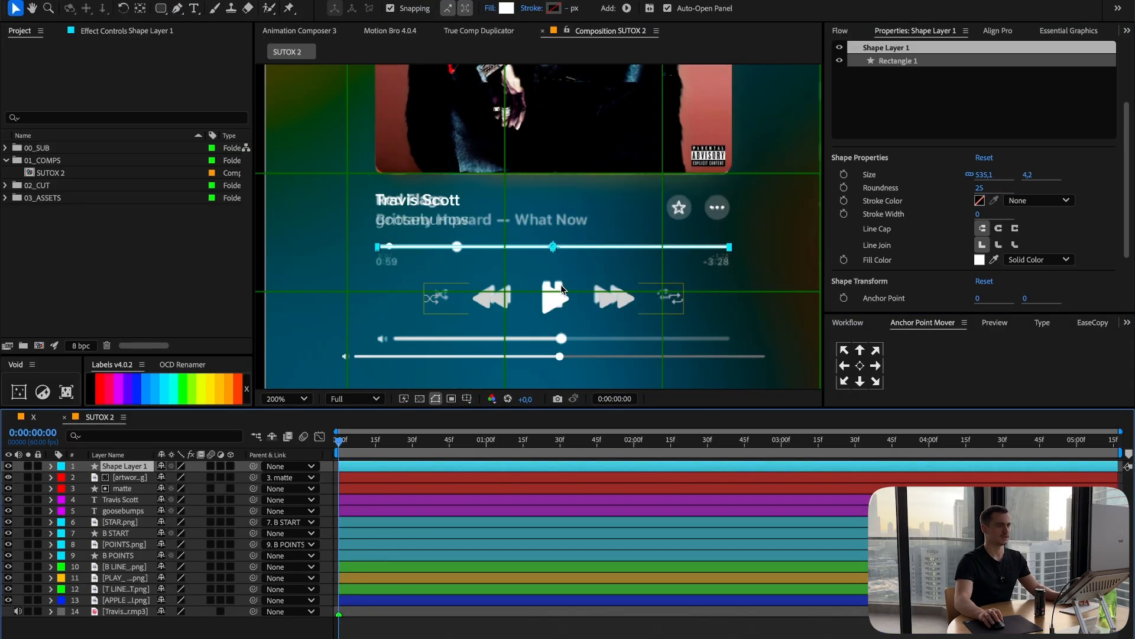
{"action": "left_click_drag", "start_coordinate": [569, 251], "coordinate": [565, 175]}
{"action": "key", "text": "ctrl+z"}
Draw a white circle about 17 px wide over the progress bar's knob as a new shape layer and center its anchor point.
{"action": "left_click", "coordinate": [512, 631]}
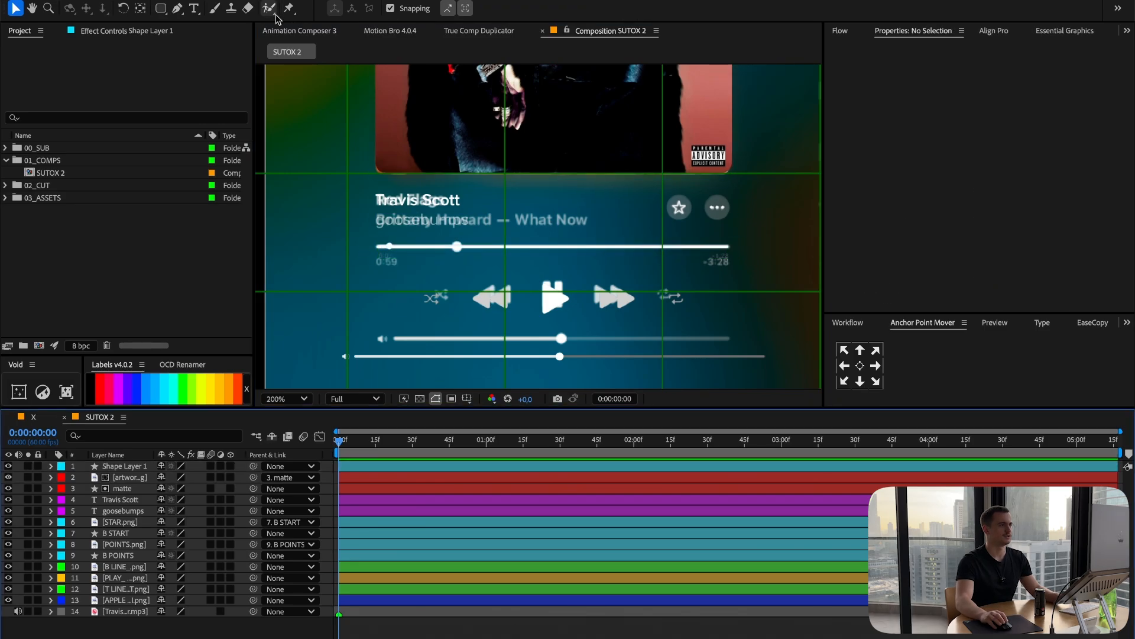
{"action": "left_click", "coordinate": [161, 10]}
{"action": "left_click_drag", "start_coordinate": [162, 13], "coordinate": [190, 34]}
{"action": "left_click", "coordinate": [204, 38]}
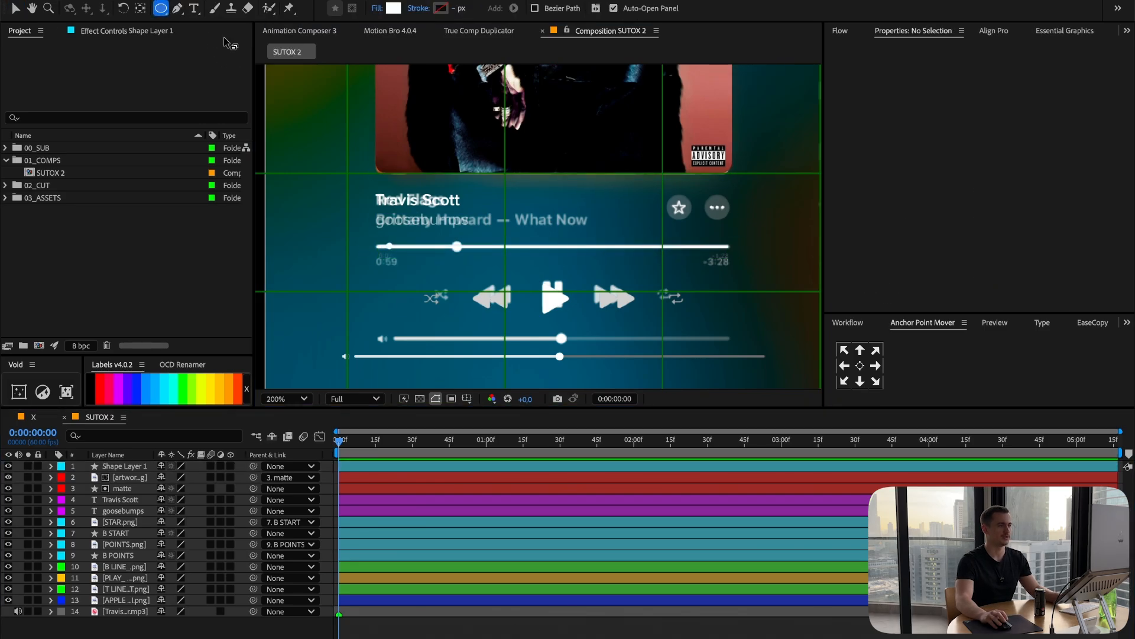
{"action": "left_click", "coordinate": [160, 8]}
{"action": "scroll", "coordinate": [471, 361], "scroll_direction": "up", "scroll_amount": 2}
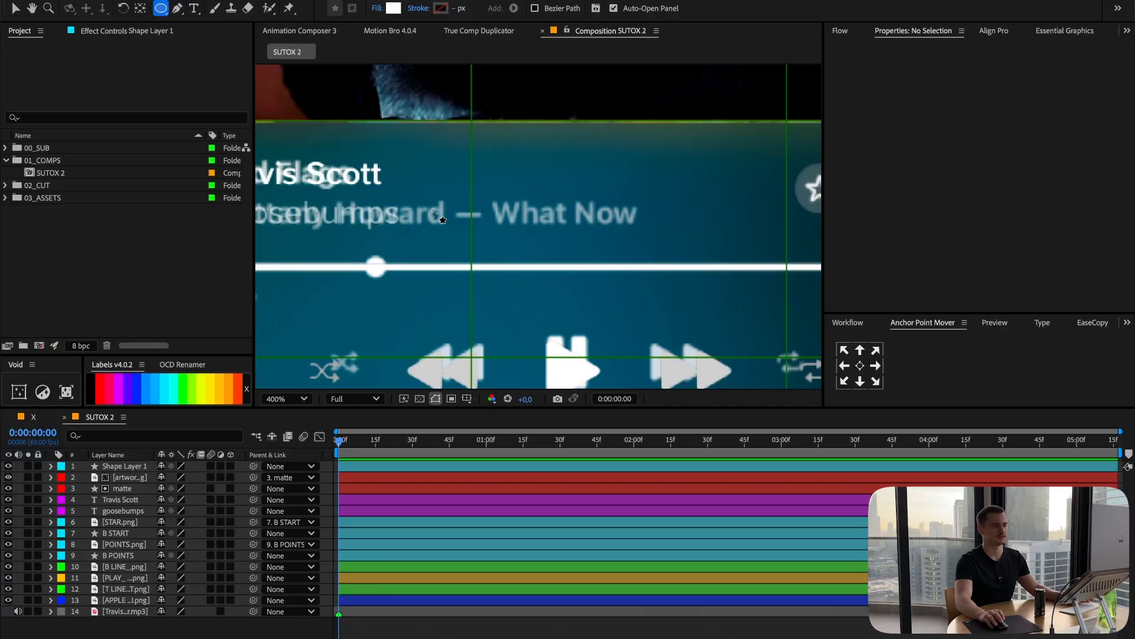
{"action": "left_click_drag", "start_coordinate": [447, 300], "coordinate": [591, 231]}
{"action": "scroll", "coordinate": [497, 286], "scroll_direction": "up", "scroll_amount": 1}
{"action": "left_click", "coordinate": [484, 632]}
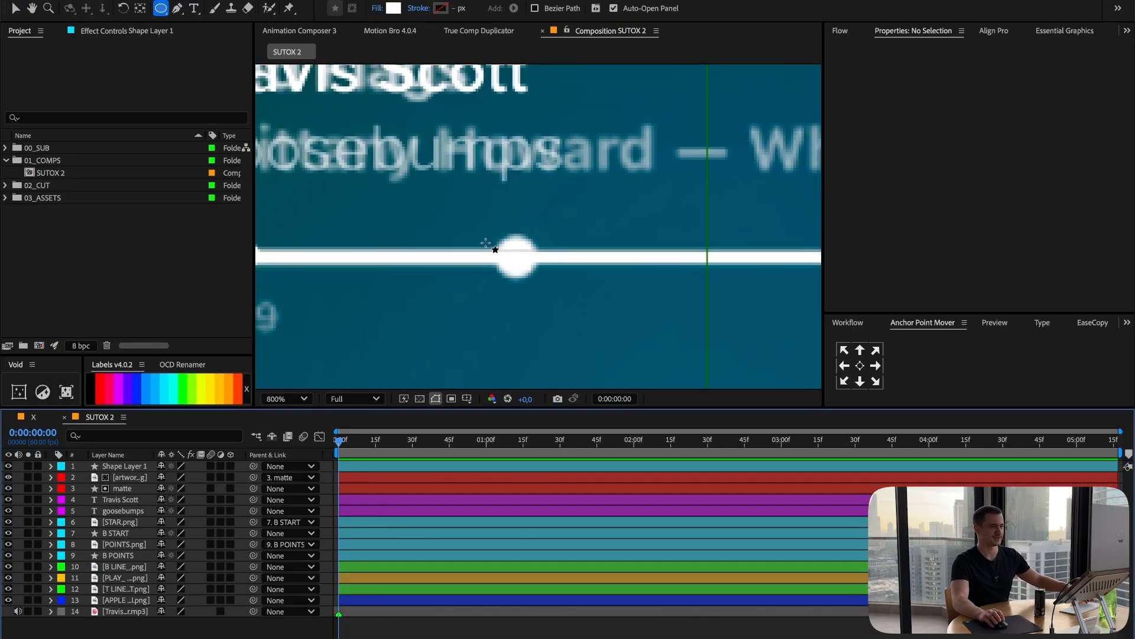
{"action": "left_click_drag", "start_coordinate": [497, 239], "coordinate": [540, 284]}
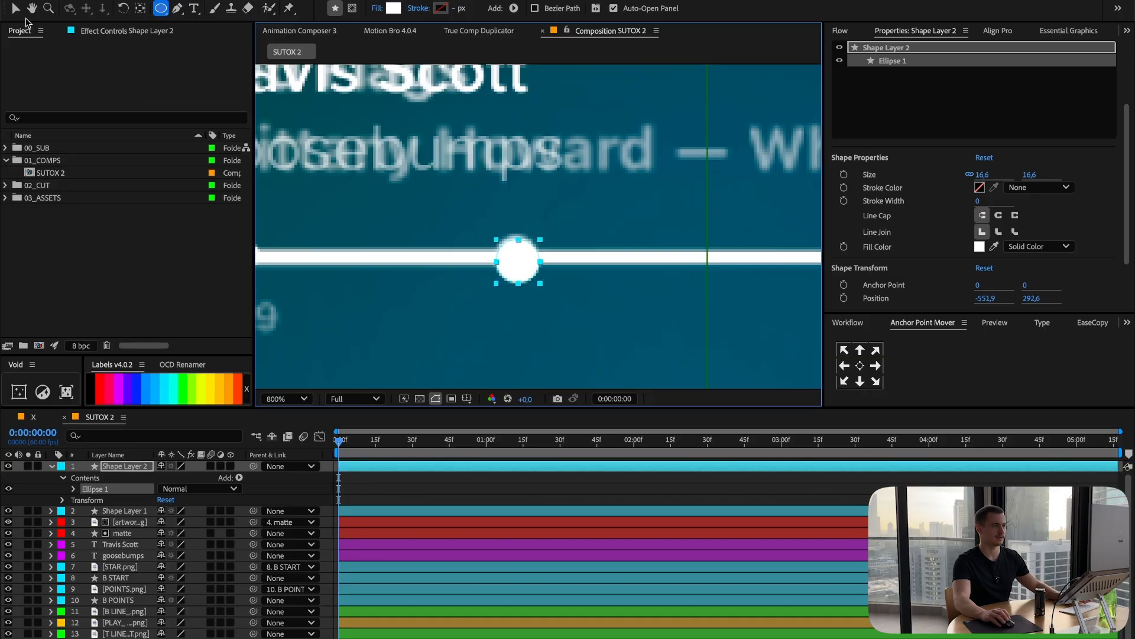
{"action": "key", "text": "v"}
{"action": "left_click", "coordinate": [861, 369]}
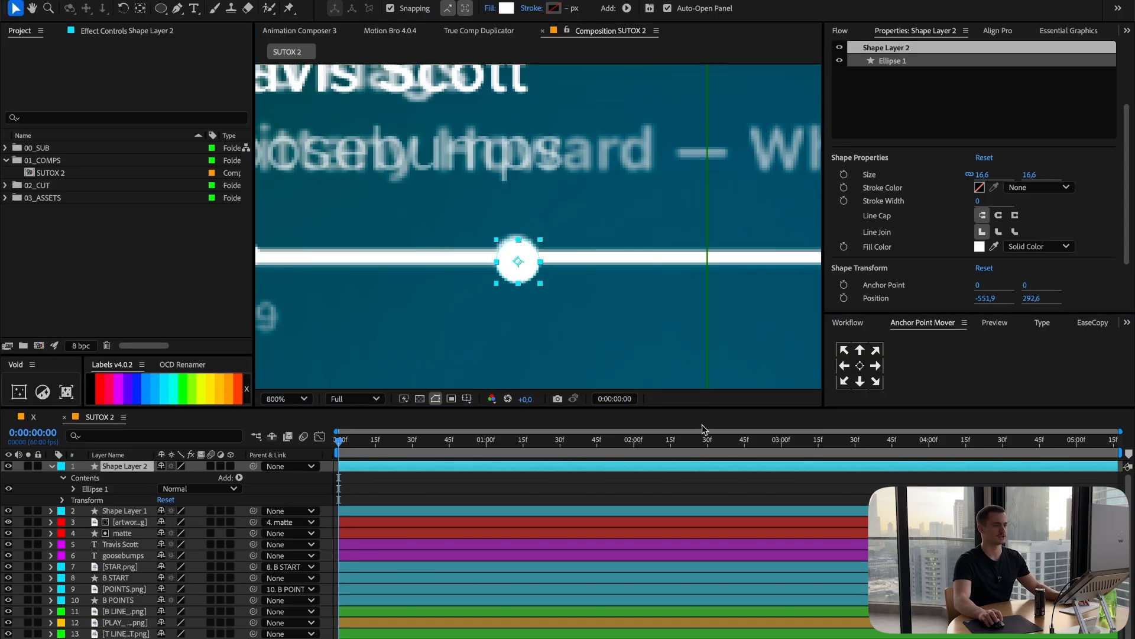
Nudge the white circle slightly upward so it sits centered on the progress line.
{"action": "left_click", "coordinate": [628, 465]}
{"action": "left_click_drag", "start_coordinate": [537, 270], "coordinate": [535, 266]}
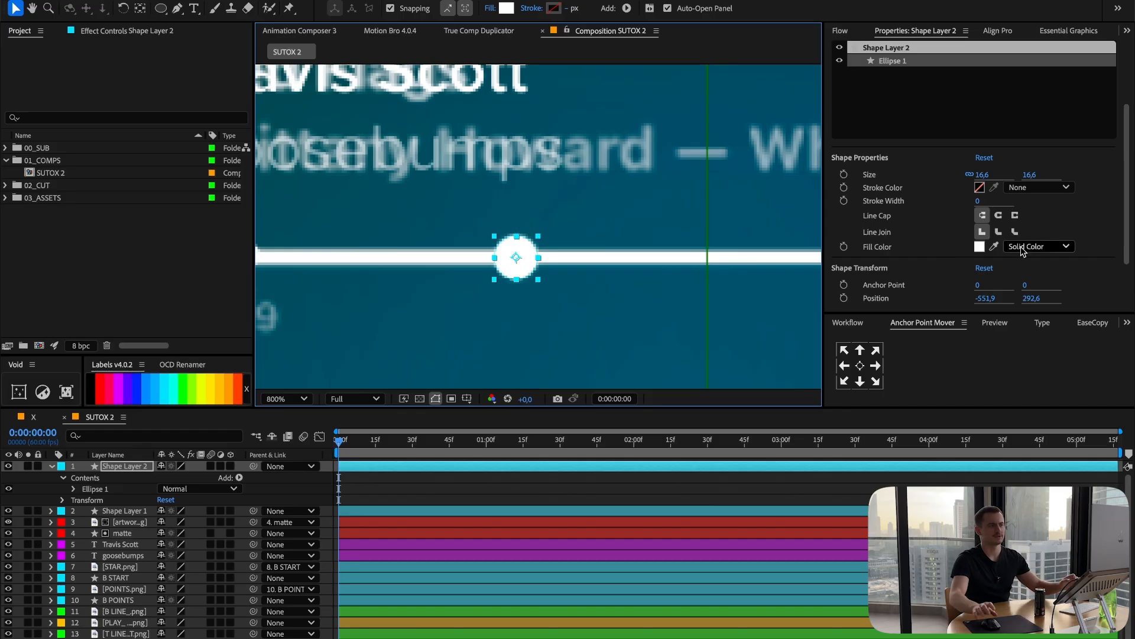
{"action": "key", "text": "comma"}
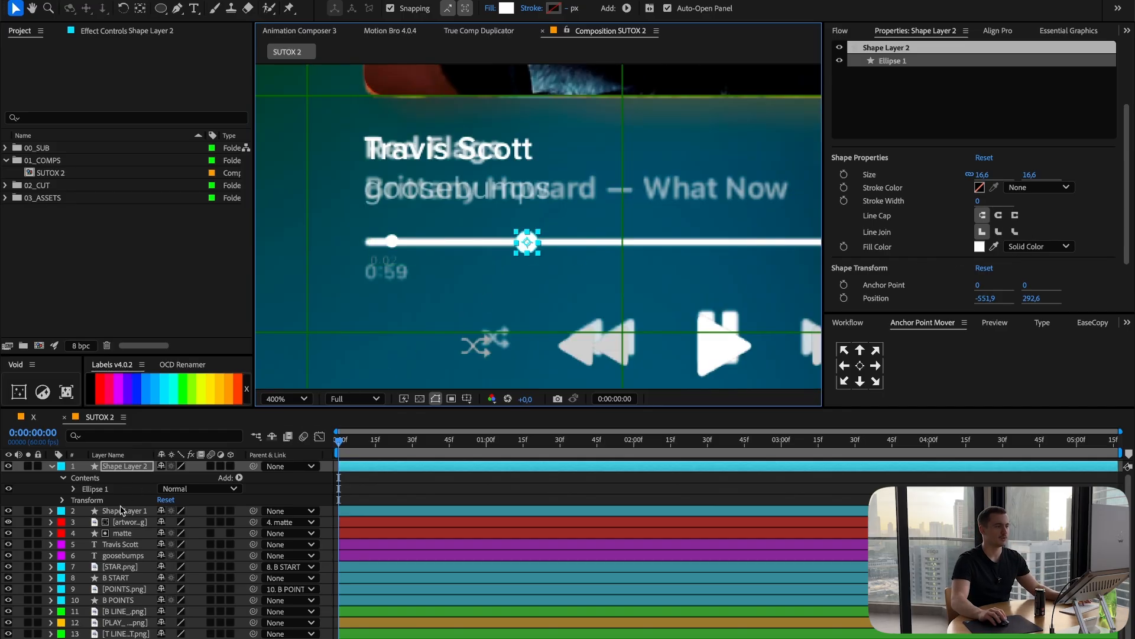
Rename the progress bar rectangle's layer LINE and the circle's layer BUBBLE.
{"action": "left_click", "coordinate": [121, 510]}
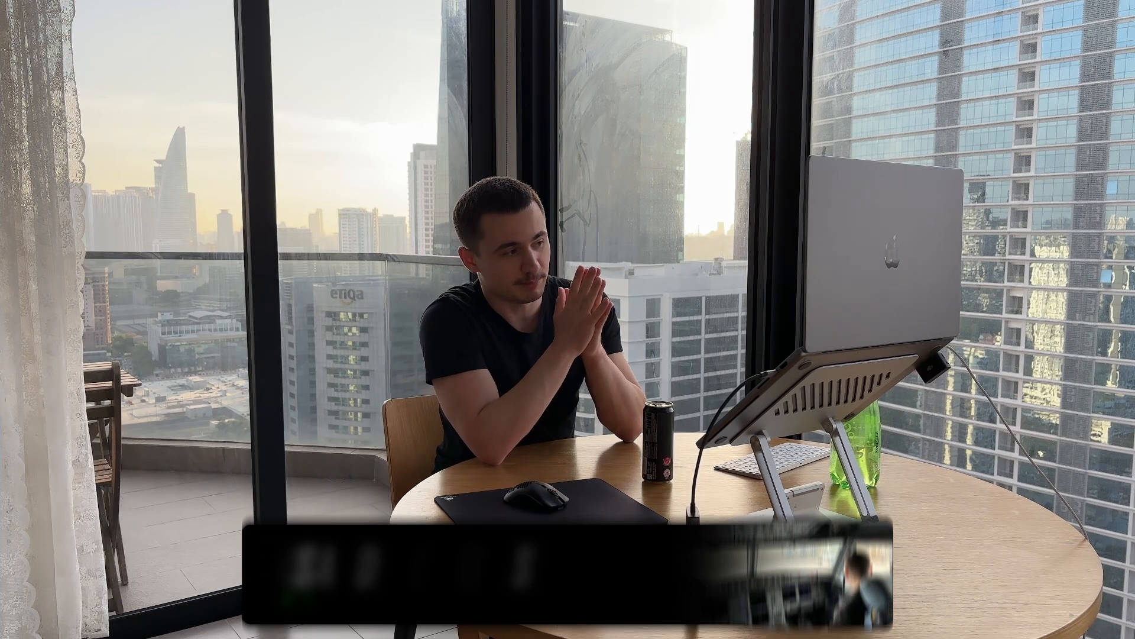
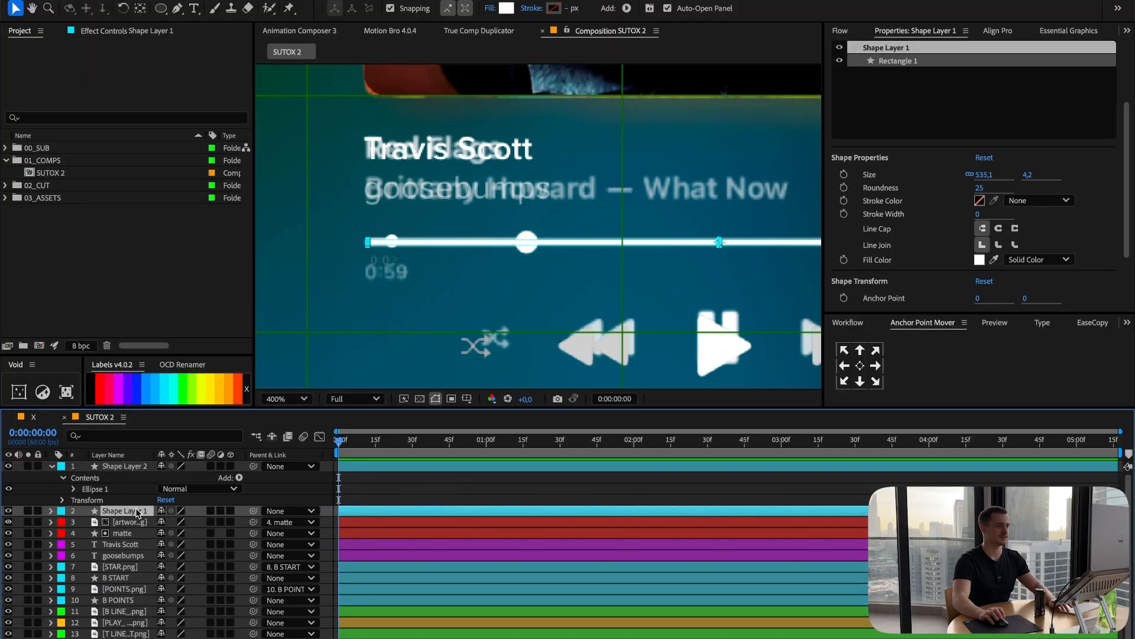
{"action": "key", "text": "Return"}
{"action": "type", "text": "LINE"}
{"action": "key", "text": "Return"}
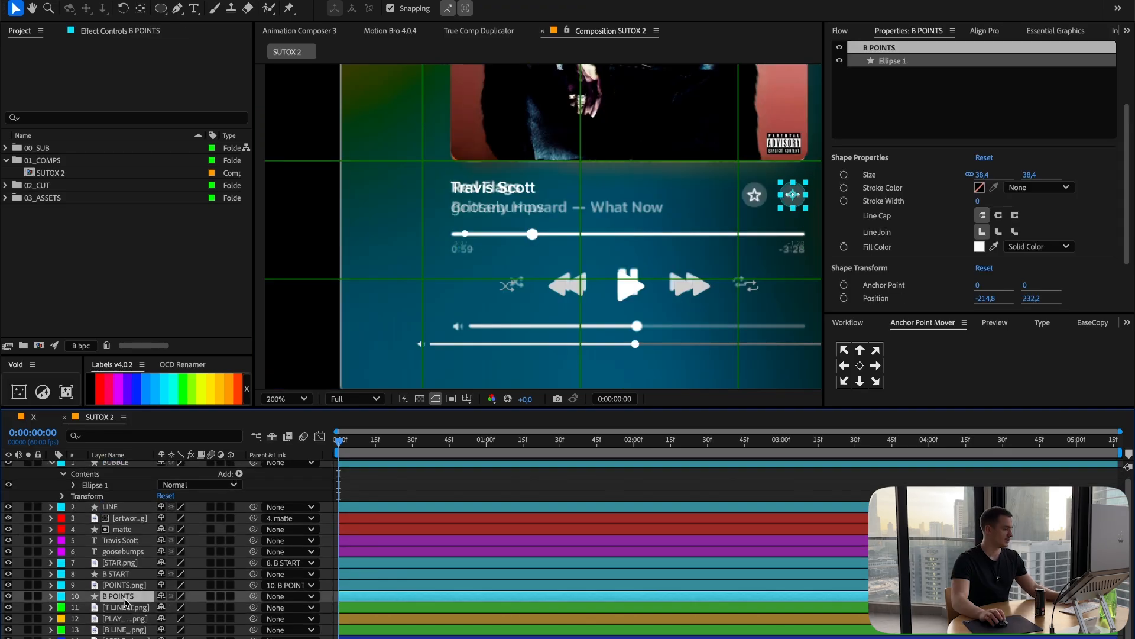
Assign the green label color to the BUBBLE and LINE layers and deselect them.
{"action": "scroll", "coordinate": [127, 520], "scroll_direction": "up", "scroll_amount": 1}
{"action": "left_click", "coordinate": [126, 487]}
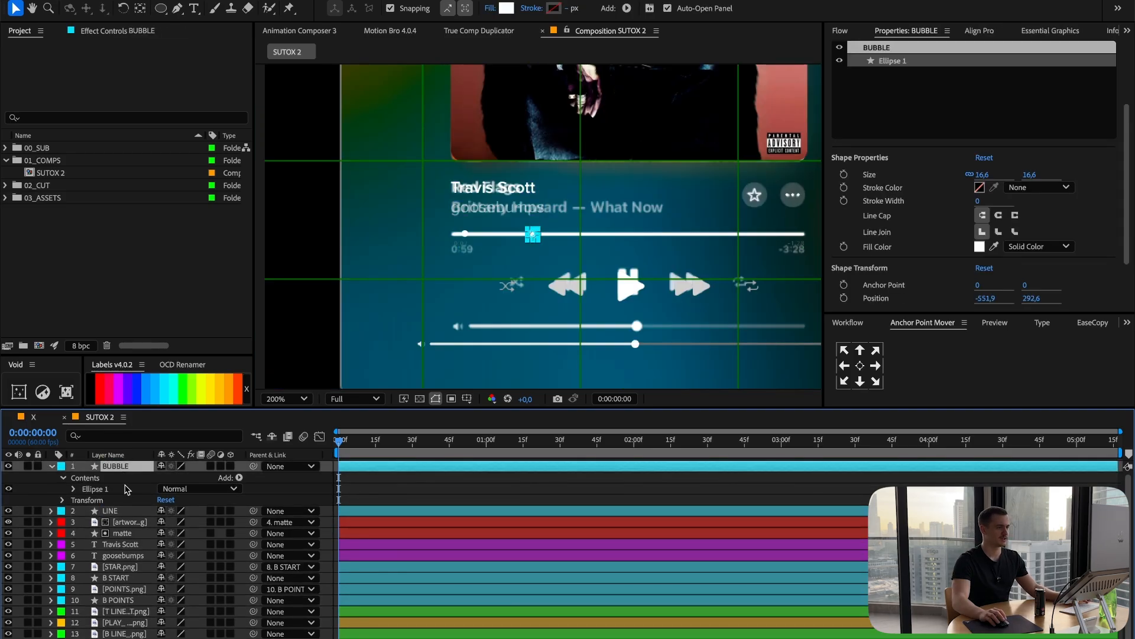
{"action": "left_click", "coordinate": [124, 511], "text": "shift"}
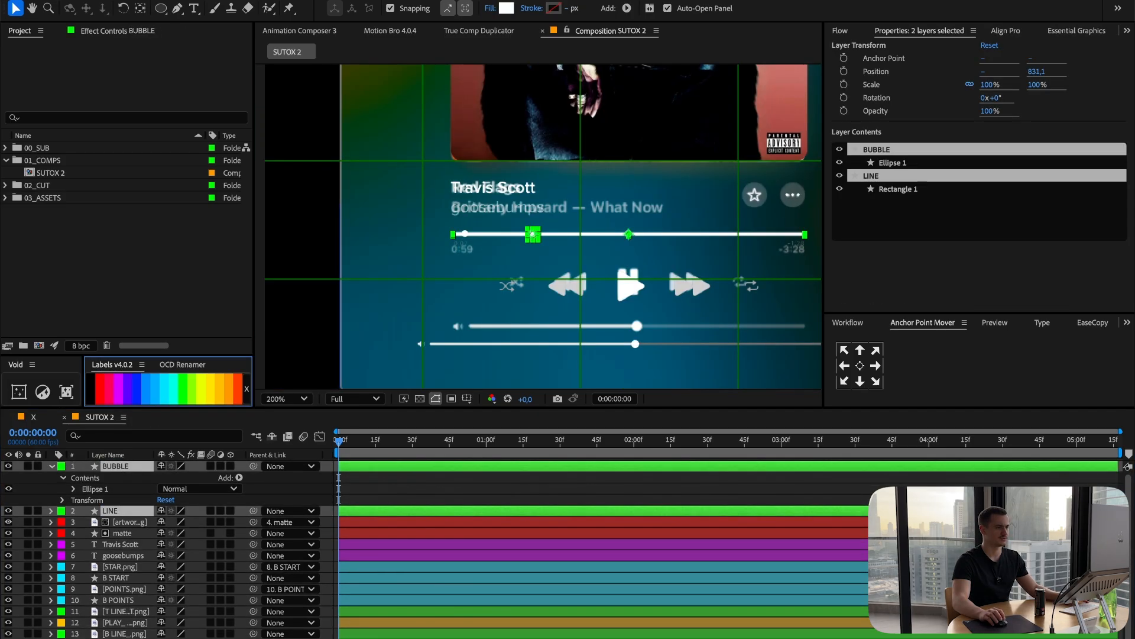
{"action": "left_click", "coordinate": [122, 612]}
{"action": "left_click", "coordinate": [129, 466]}
{"action": "left_click", "coordinate": [425, 504]}
Duplicate the LINE layer and set the lower copy's opacity to 50%.
{"action": "key", "text": "period"}
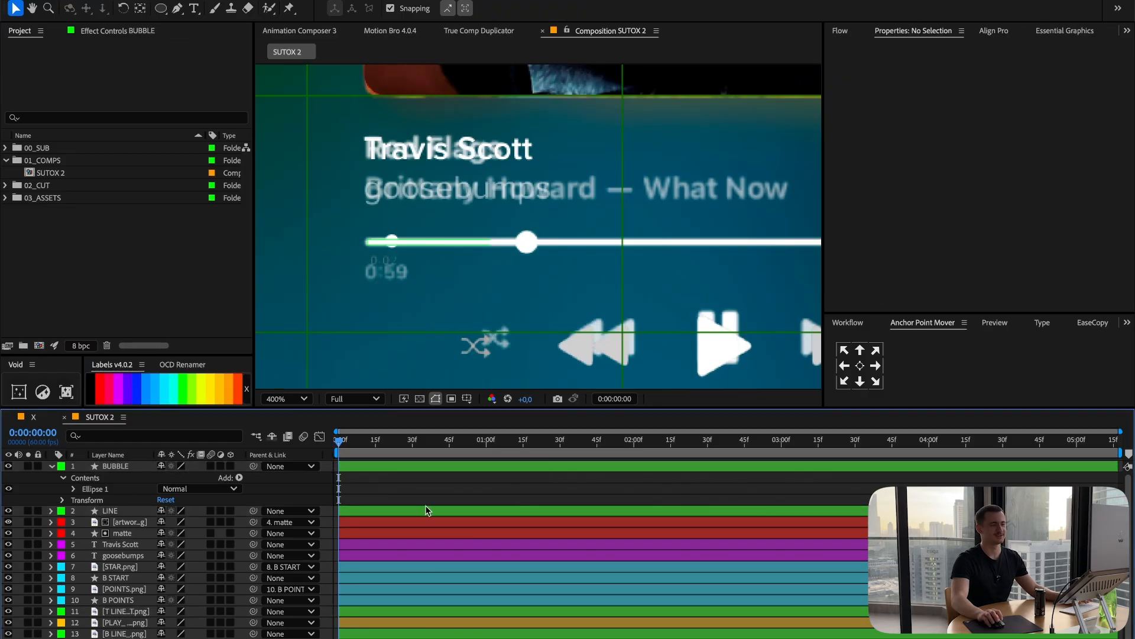
{"action": "left_click", "coordinate": [428, 511]}
{"action": "key", "text": "ctrl+d"}
{"action": "left_click", "coordinate": [113, 522]}
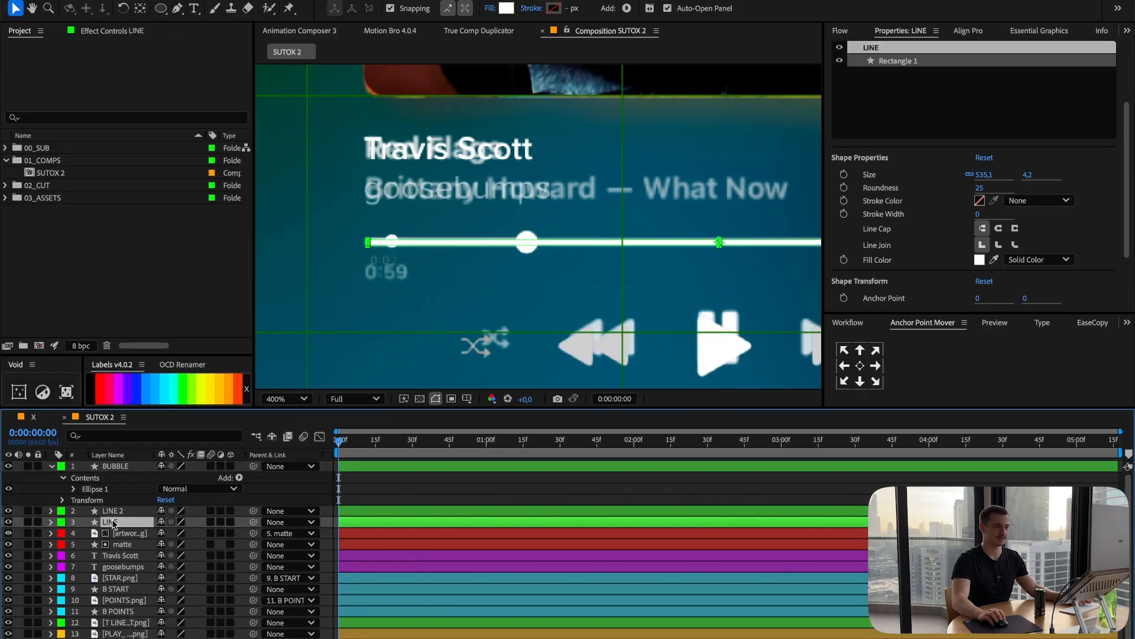
{"action": "key", "text": "t"}
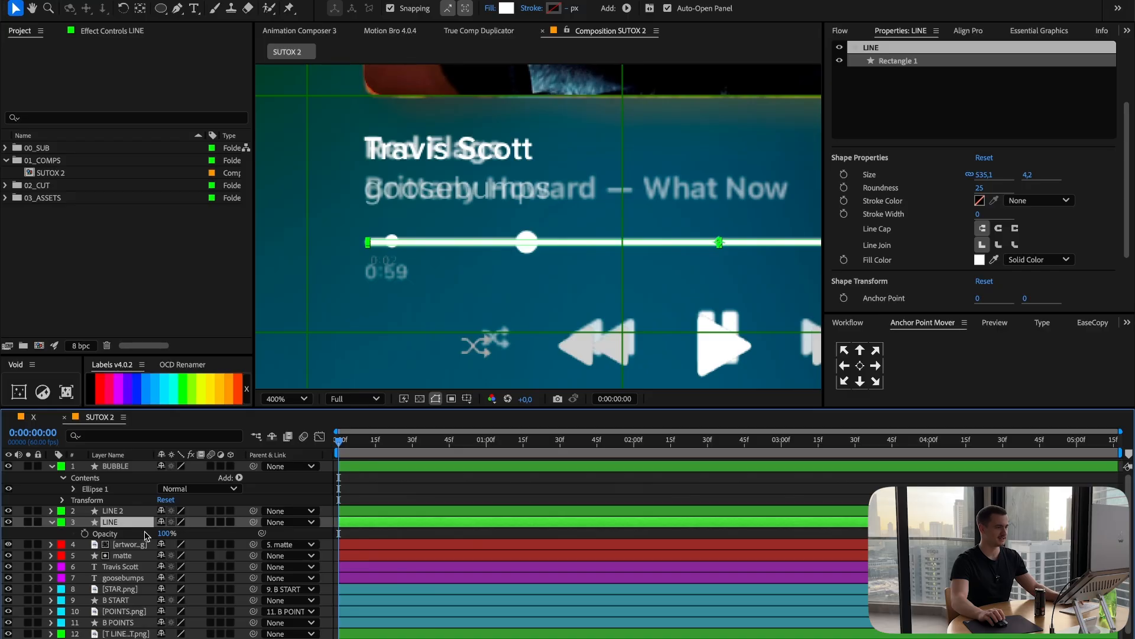
{"action": "left_click", "coordinate": [165, 534]}
{"action": "type", "text": "50"}
{"action": "key", "text": "Return"}
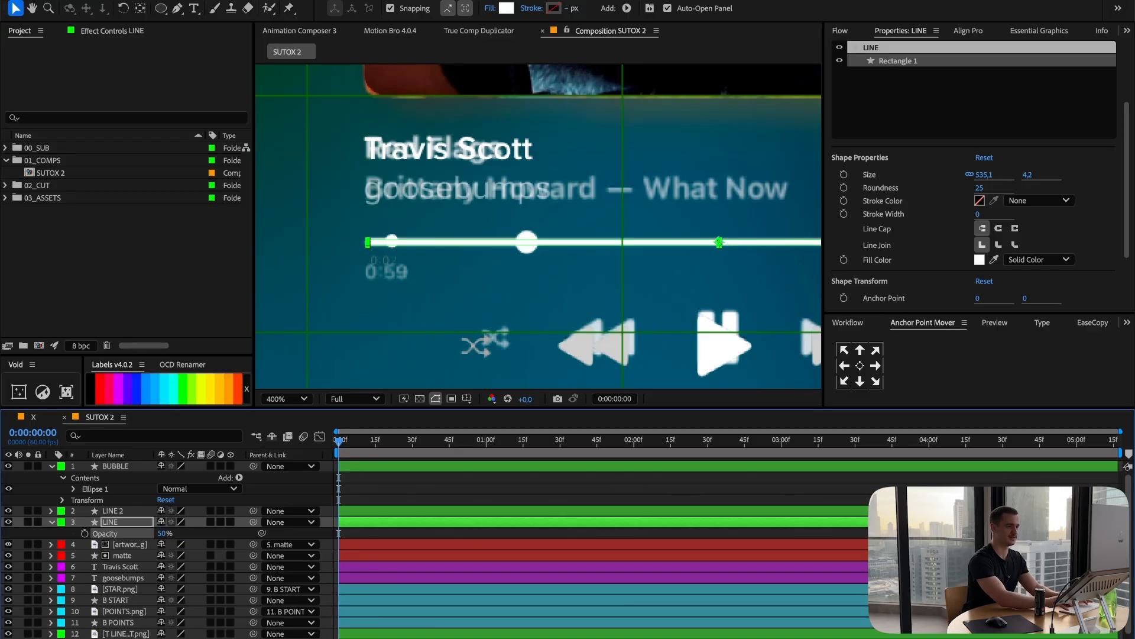
Rename the upper line copy LINE FILLED and the lower, half-transparent one LINE DARK.
{"action": "left_click", "coordinate": [127, 514]}
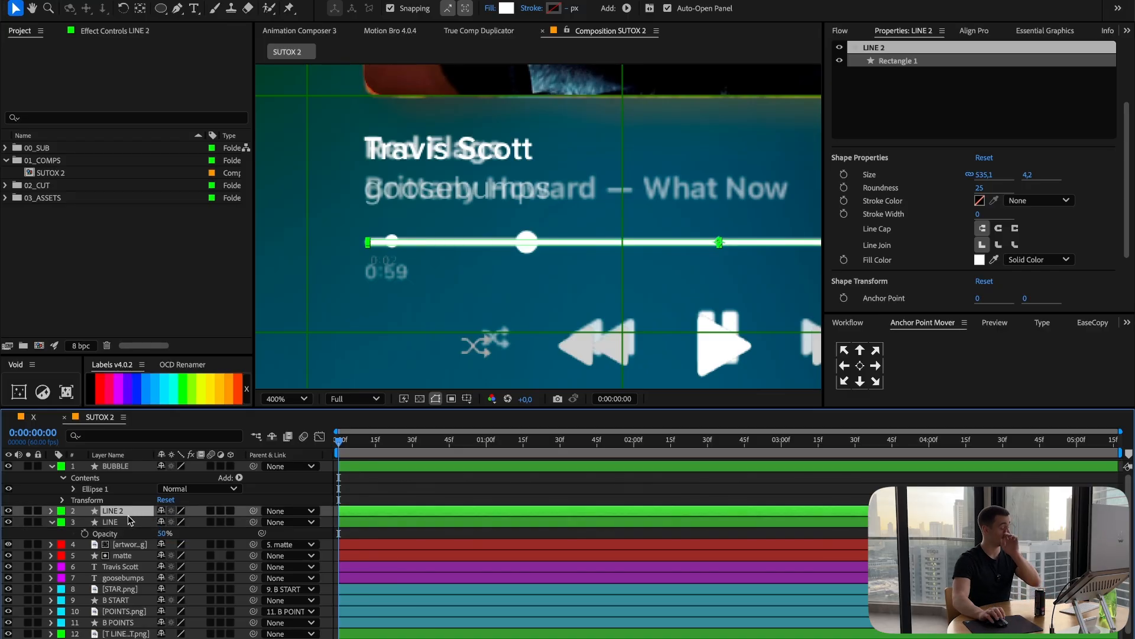
{"action": "key", "text": "Return"}
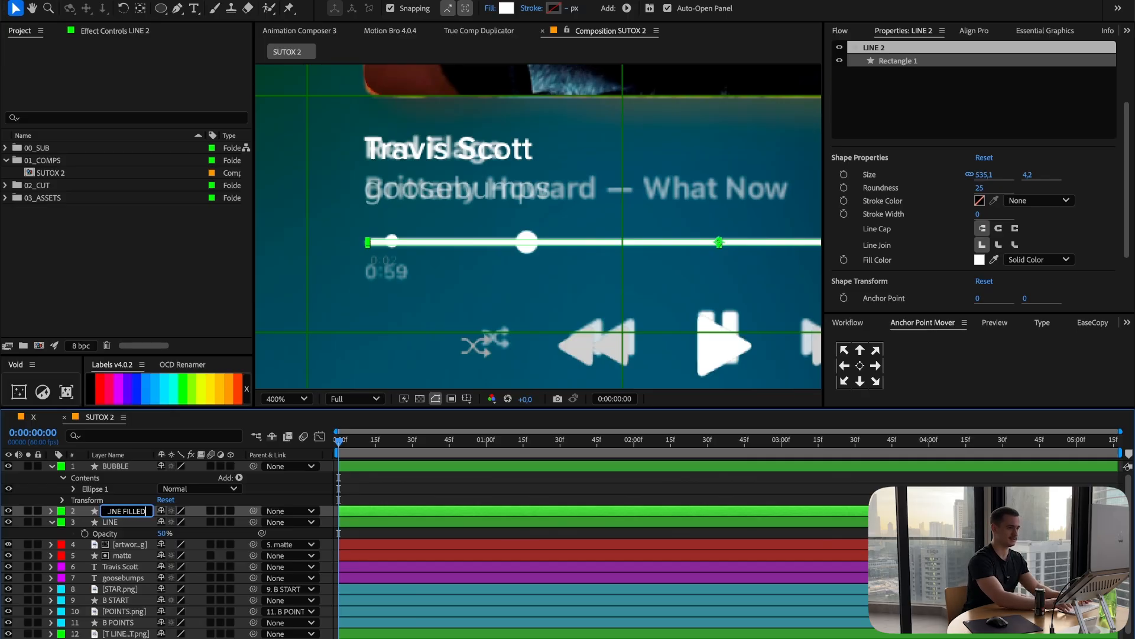
{"action": "type", "text": "LINE FILLED"}
{"action": "key", "text": "Return"}
{"action": "left_click", "coordinate": [124, 522]}
{"action": "key", "text": "Return"}
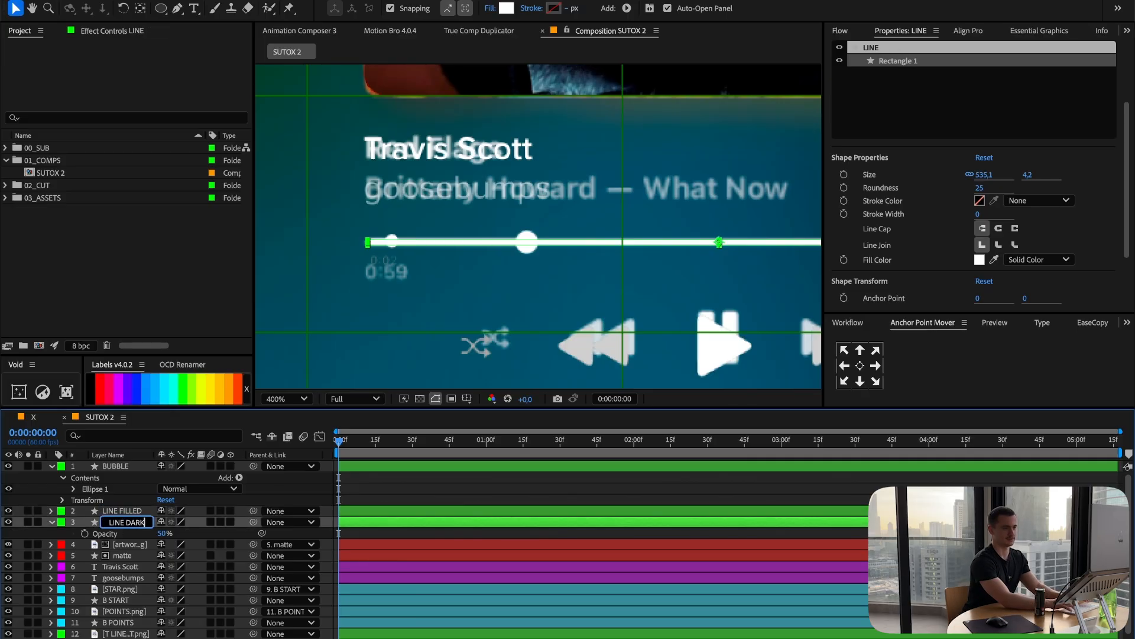
{"action": "type", "text": "LINE DARK"}
{"action": "key", "text": "Return"}
Create a composition-size red (FF0000) solid named MATT.
{"action": "right_click", "coordinate": [354, 496]}
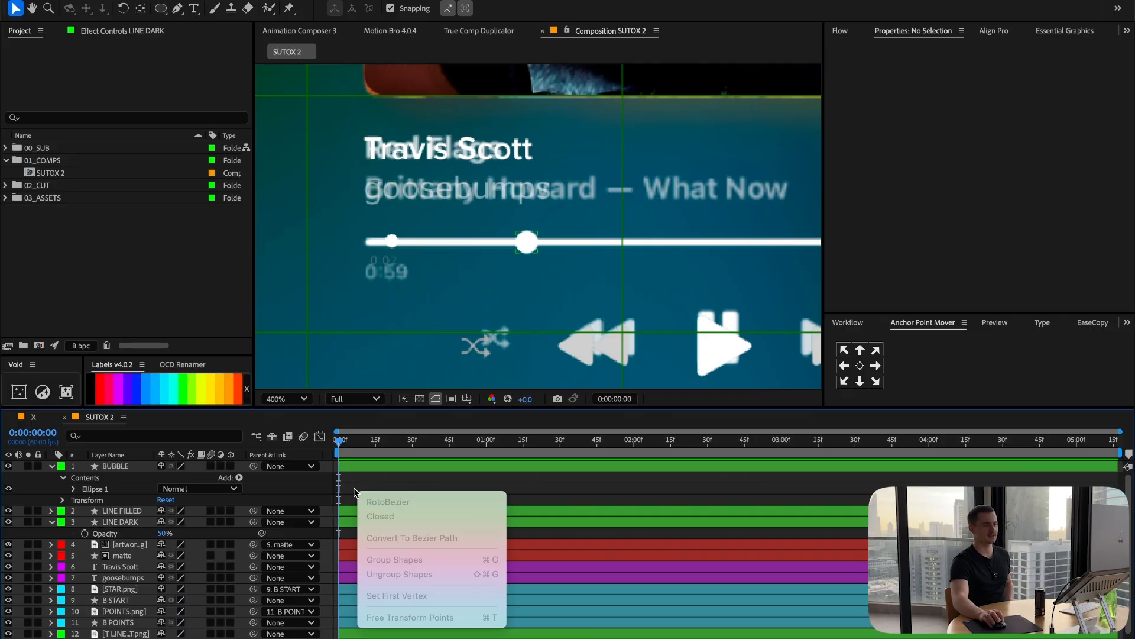
{"action": "right_click", "coordinate": [371, 497]}
{"action": "mouse_move", "coordinate": [414, 497]}
{"action": "left_click", "coordinate": [568, 534]}
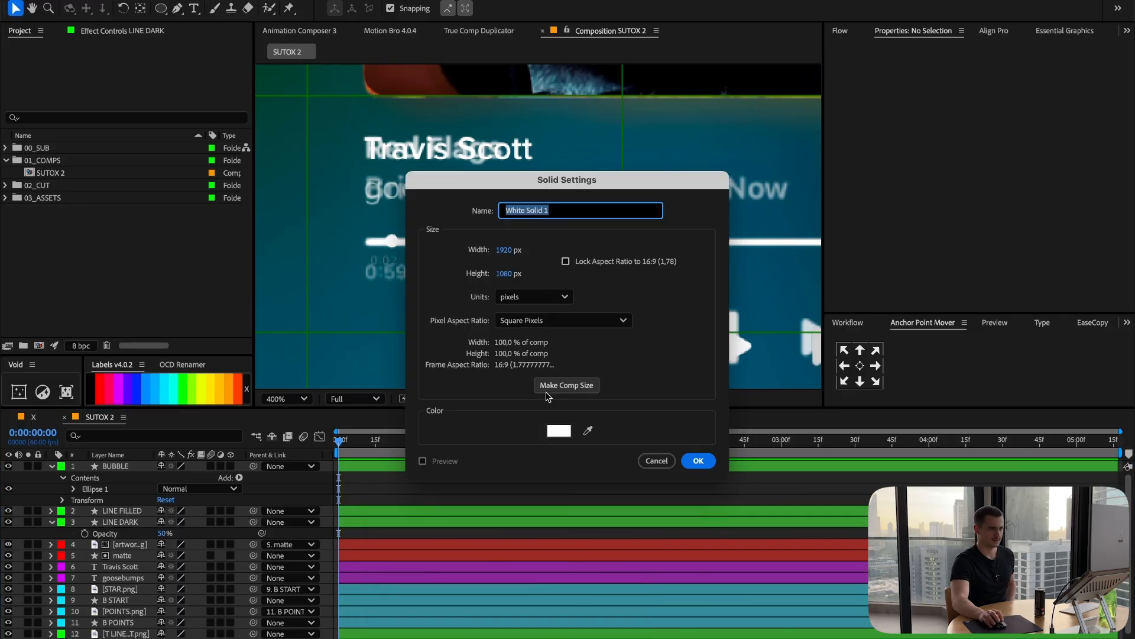
{"action": "left_click", "coordinate": [547, 392]}
{"action": "left_click", "coordinate": [559, 430]}
{"action": "type", "text": "FF0000"}
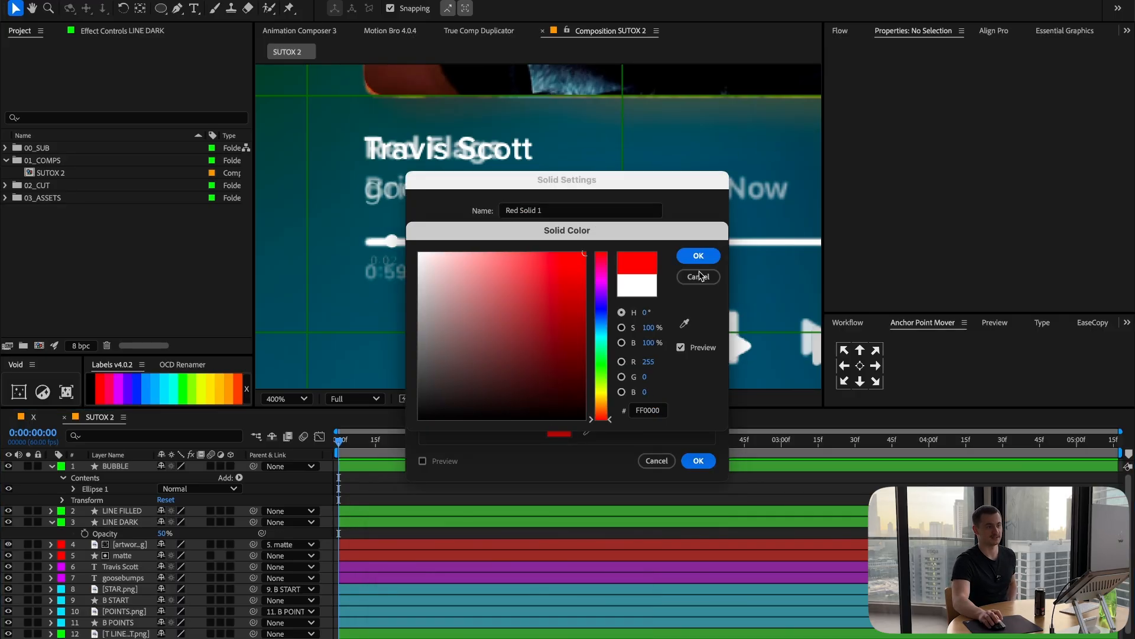
{"action": "left_click", "coordinate": [693, 254]}
{"action": "left_click", "coordinate": [566, 211]}
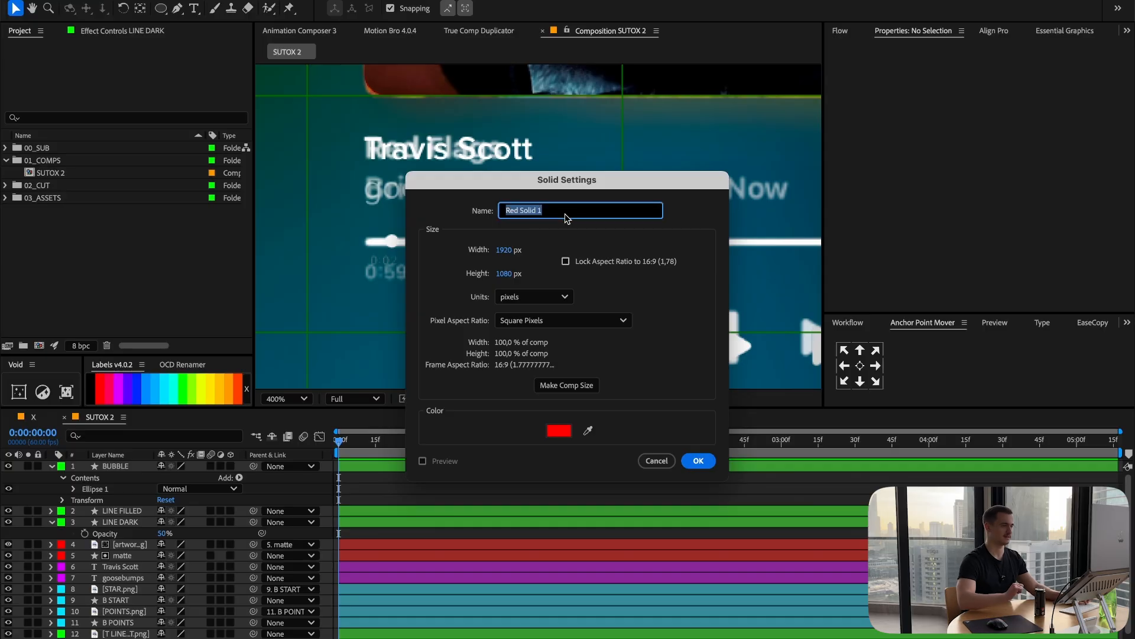
{"action": "key", "text": "Return"}
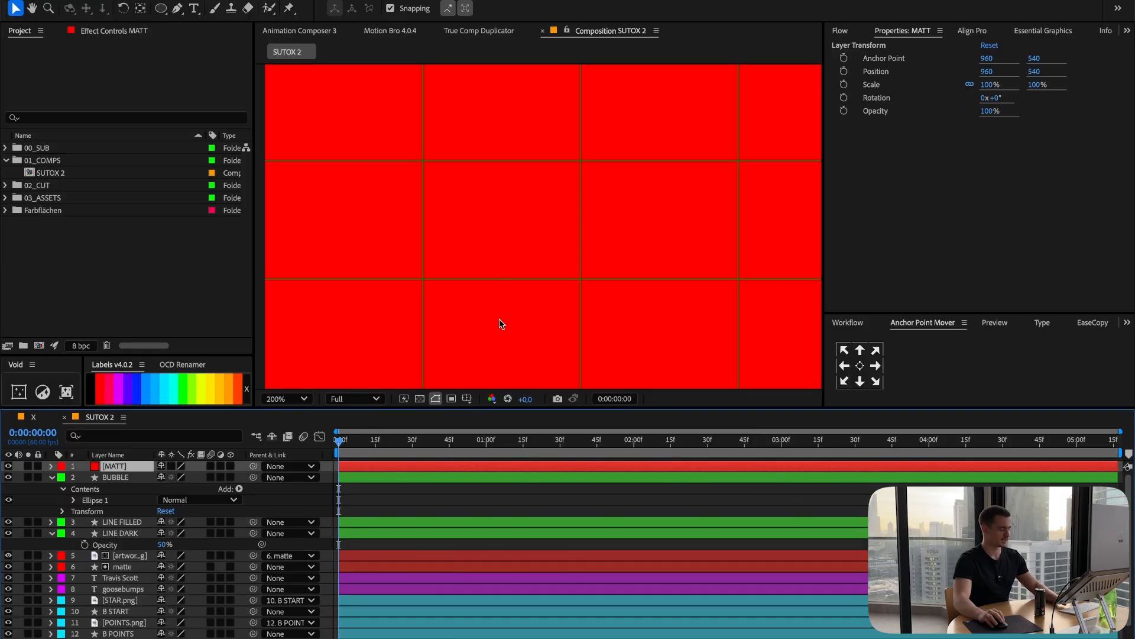
Set the MATT solid's X position to 1368.1, starting at the circle's center, and place the layer directly below LINE FILLED.
{"action": "key", "text": "p"}
{"action": "left_click_drag", "start_coordinate": [166, 477], "coordinate": [446, 490]}
{"action": "scroll", "coordinate": [612, 304], "scroll_direction": "up", "scroll_amount": 1}
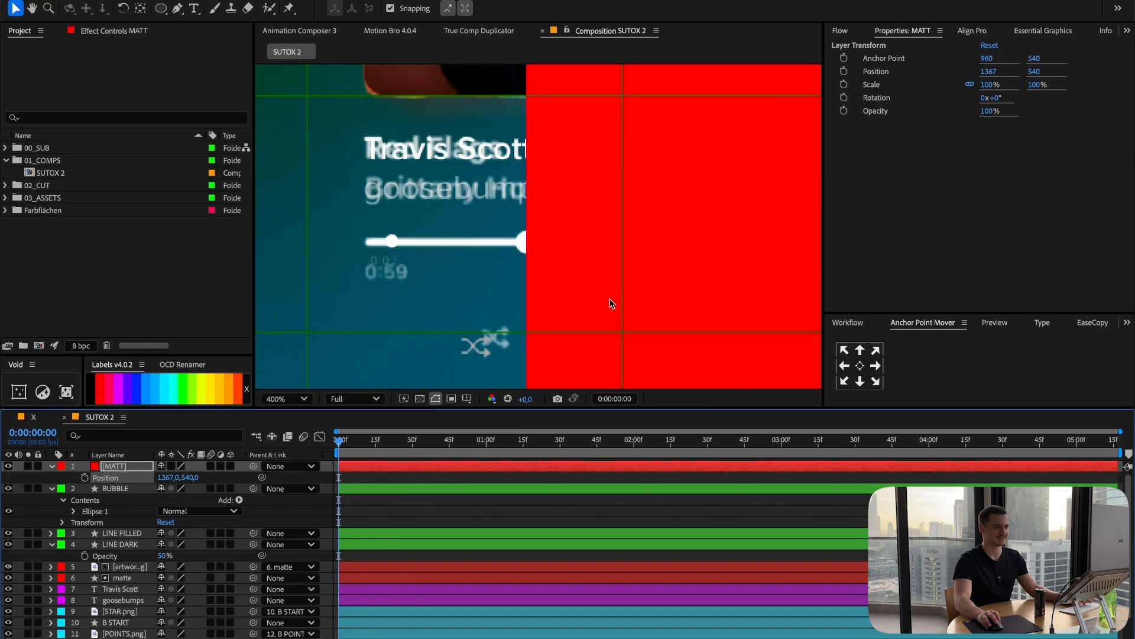
{"action": "scroll", "coordinate": [612, 303], "scroll_direction": "up", "scroll_amount": 1}
{"action": "left_click_drag", "start_coordinate": [178, 478], "coordinate": [121, 535]}
Assign MATT as the track matte of LINE FILLED and invert the matte.
{"action": "left_click", "coordinate": [121, 513]}
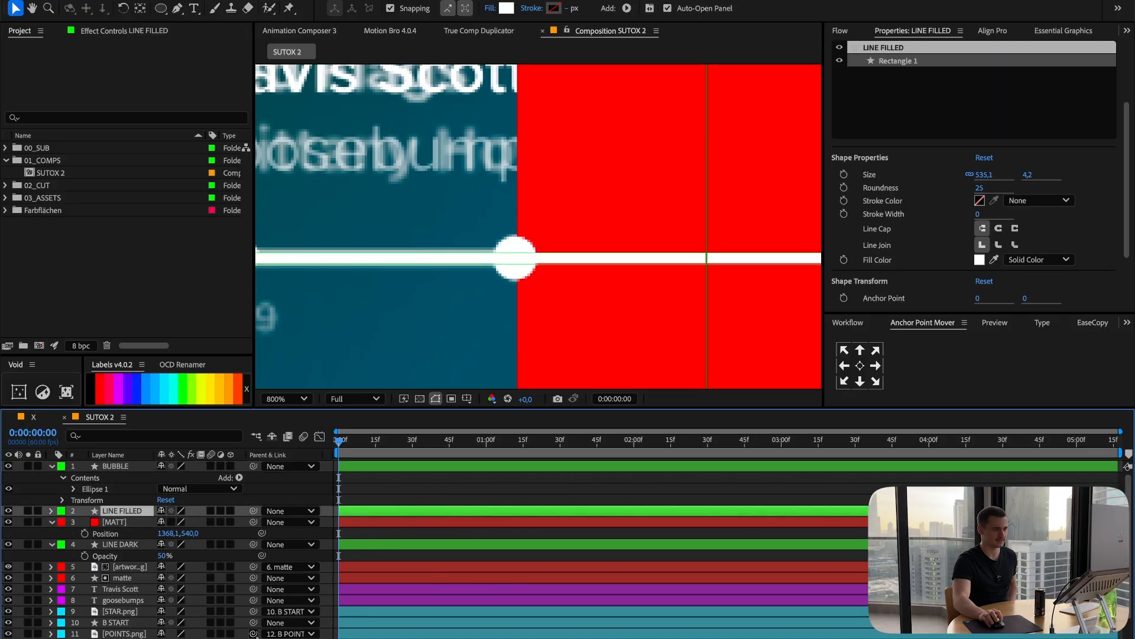
{"action": "key", "text": "F4"}
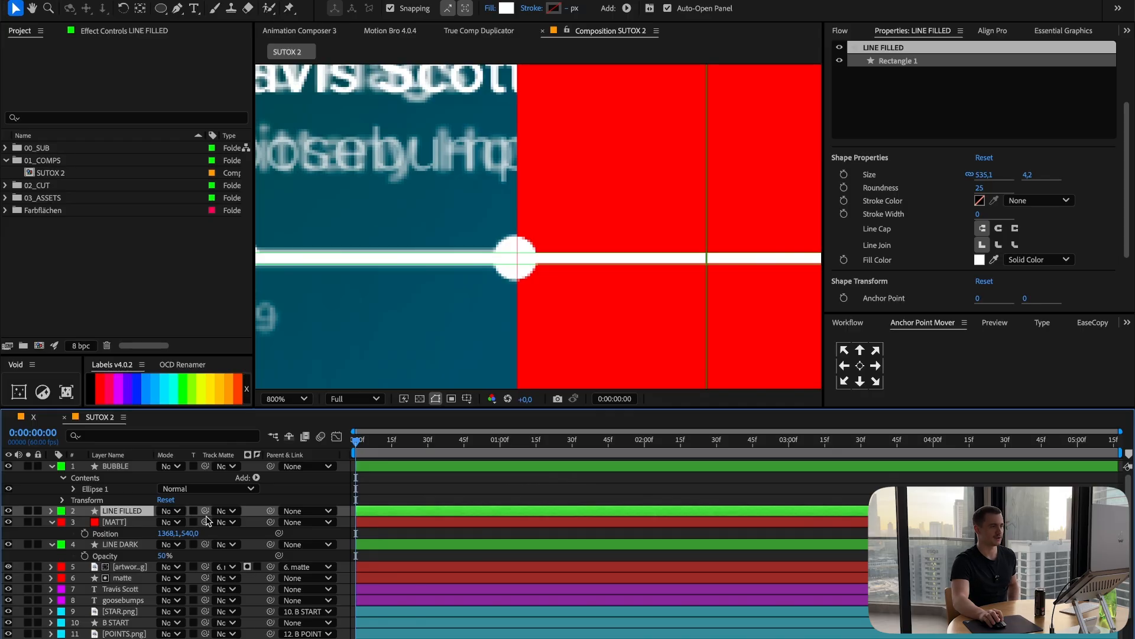
{"action": "left_click_drag", "start_coordinate": [205, 511], "coordinate": [113, 522]}
{"action": "left_click", "coordinate": [108, 523]}
{"action": "left_click", "coordinate": [258, 513]}
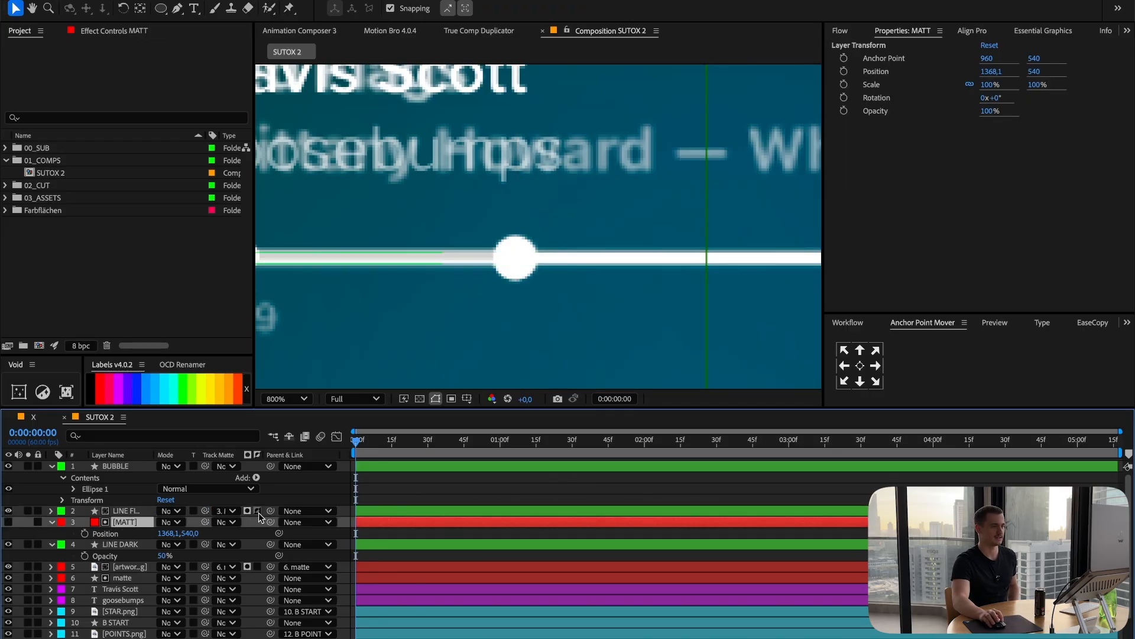
{"action": "left_click", "coordinate": [257, 511]}
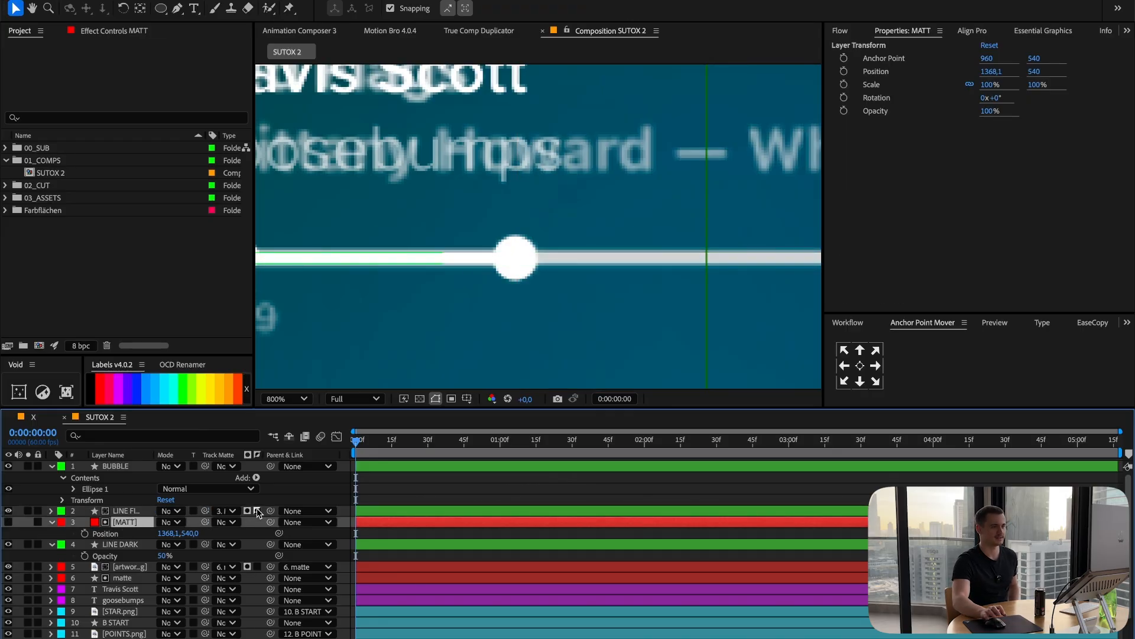
Parent the MATT layer to the BUBBLE layer.
{"action": "left_click", "coordinate": [133, 466]}
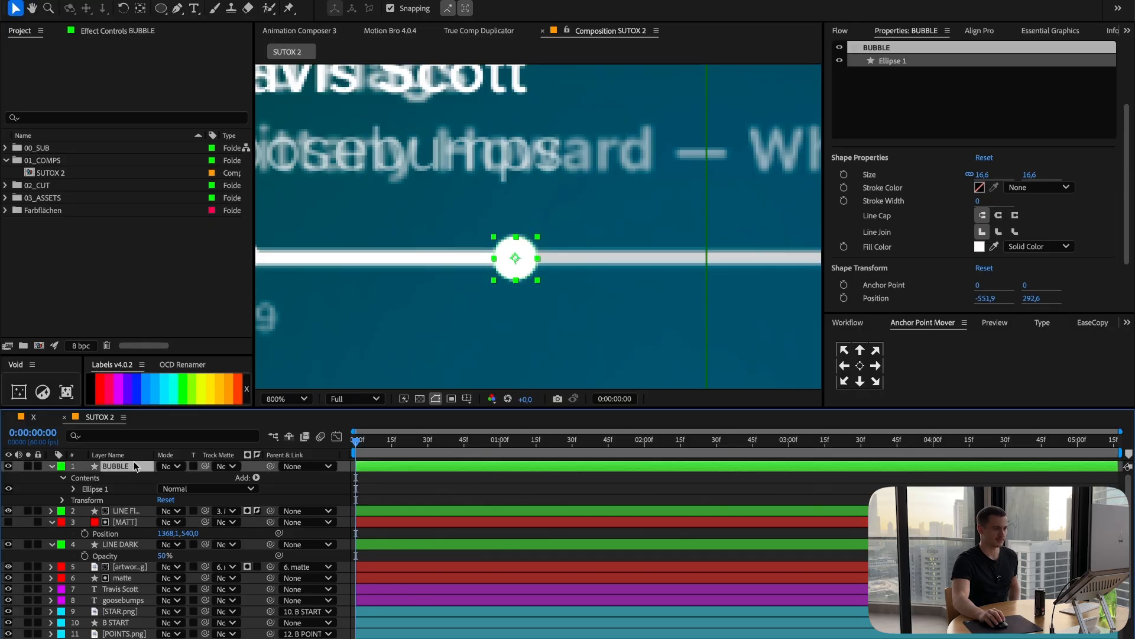
{"action": "left_click", "coordinate": [127, 522]}
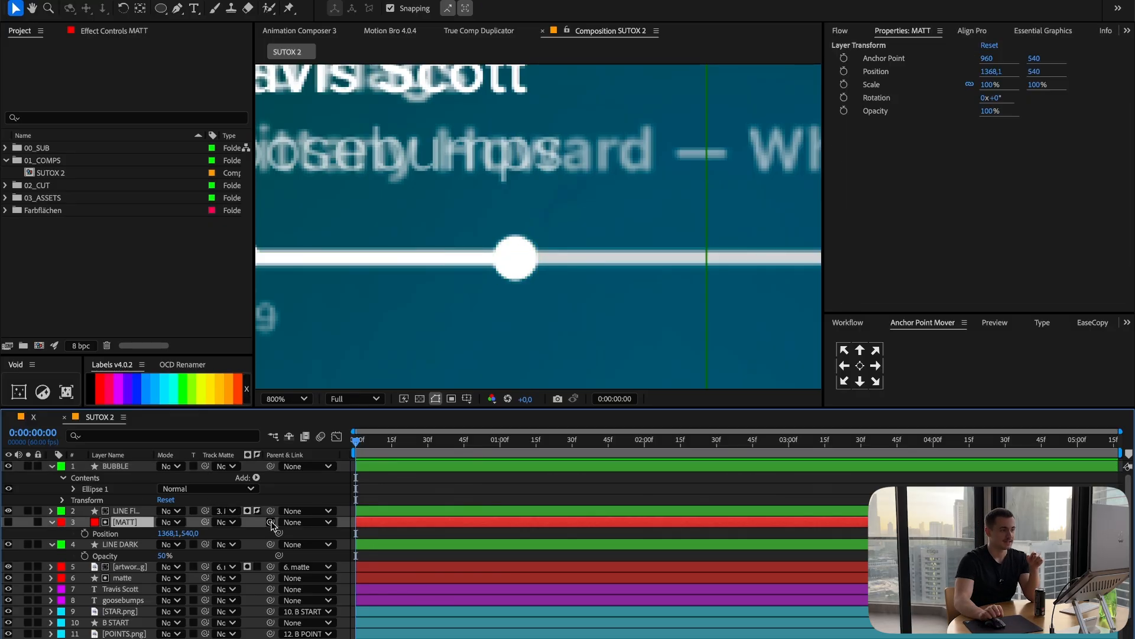
{"action": "left_click_drag", "start_coordinate": [271, 522], "coordinate": [244, 485]}
Try moving the BUBBLE layer through its position values to test the matte link, and undo the trial moves.
{"action": "key", "text": "comma"}
{"action": "key", "text": "p"}
{"action": "key", "text": "super+z"}
{"action": "key", "text": "super+z"}
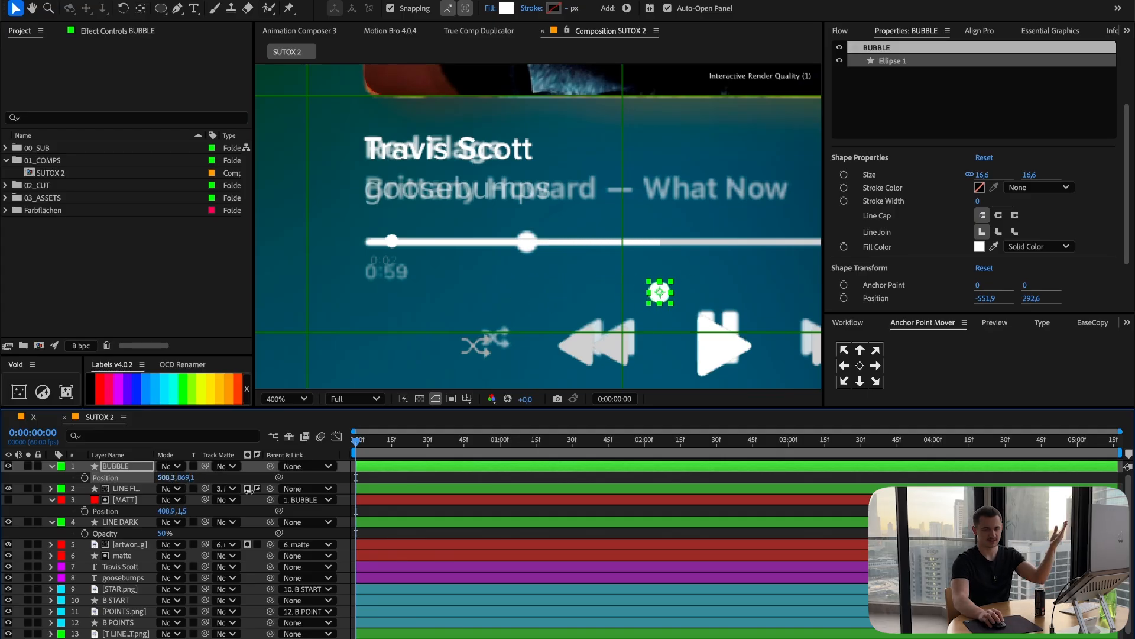
{"action": "key", "text": "ctrl+z"}
{"action": "key", "text": "ctrl+z"}
{"action": "key", "text": "ctrl+z"}
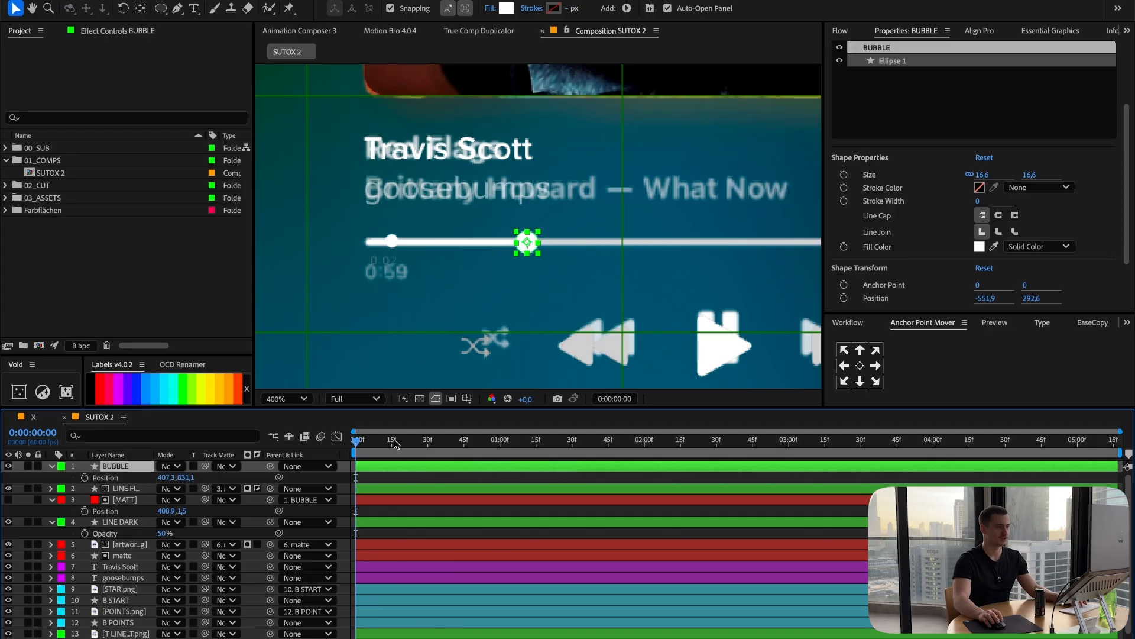
Collapse the layer properties, give all four progress bar layers the green label color, and deselect them.
{"action": "key", "text": "ctrl+grave"}
{"action": "left_click_drag", "start_coordinate": [126, 504], "coordinate": [126, 416]}
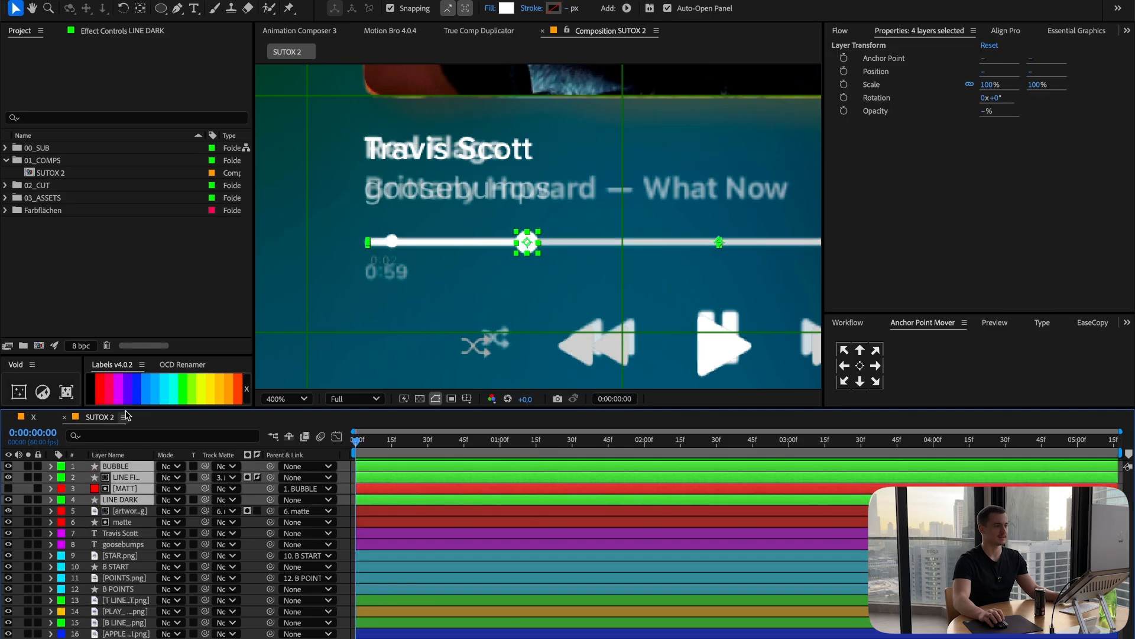
{"action": "left_click", "coordinate": [181, 389]}
{"action": "key", "text": "F2"}
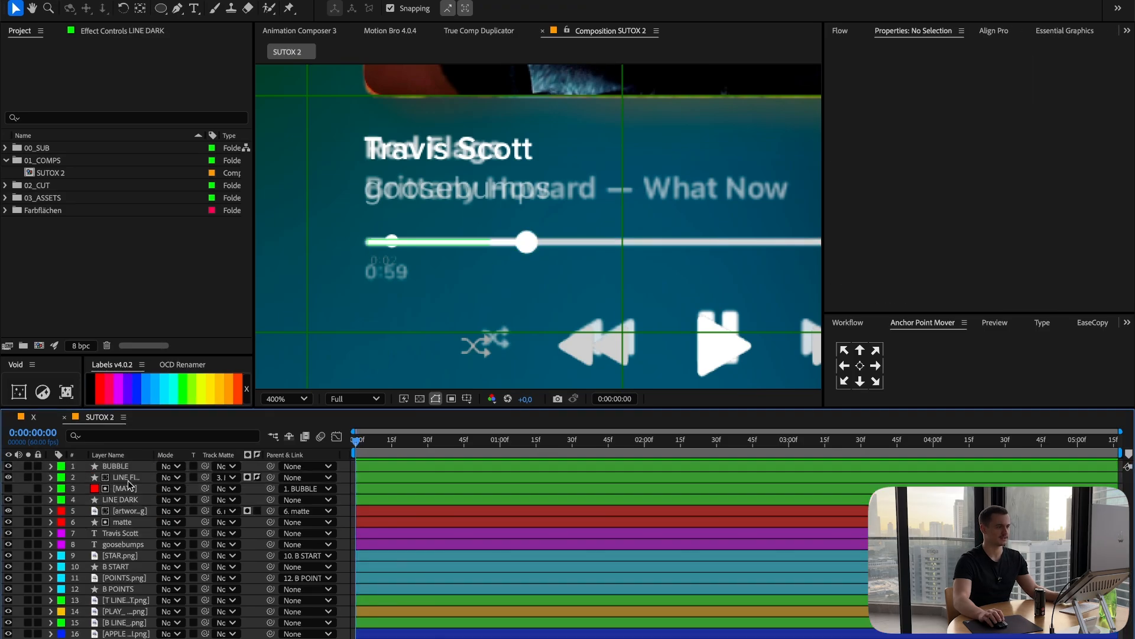
Parent the BUBBLE and LINE FILLED layers to LINE DARK.
{"action": "left_click", "coordinate": [121, 499]}
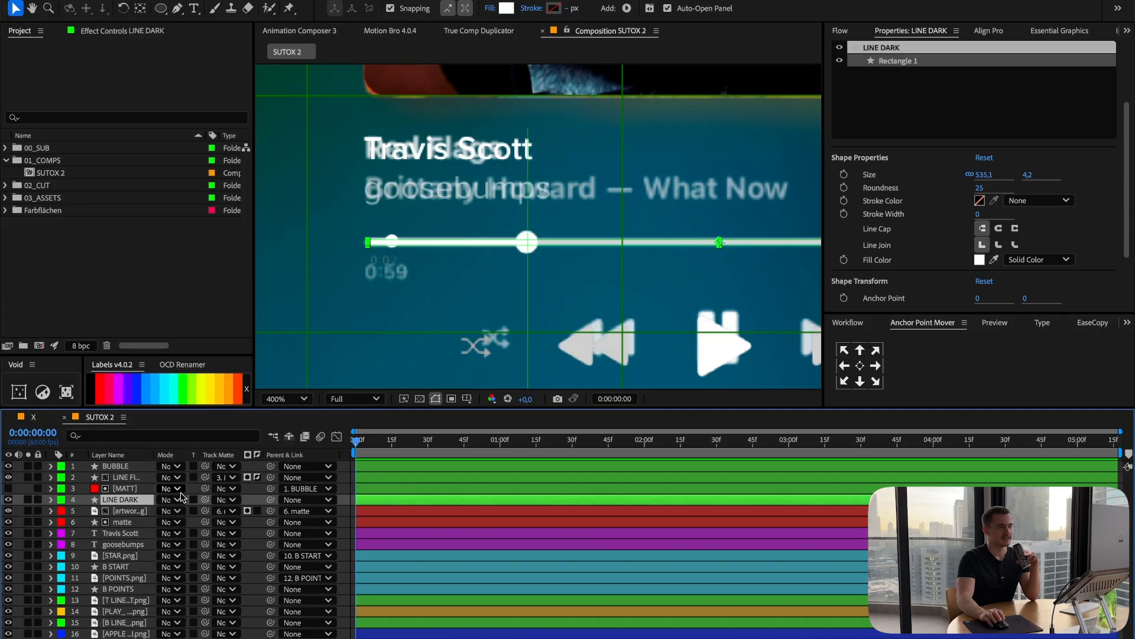
{"action": "left_click", "coordinate": [351, 467]}
{"action": "left_click_drag", "start_coordinate": [270, 466], "coordinate": [121, 499]}
{"action": "left_click", "coordinate": [165, 478]}
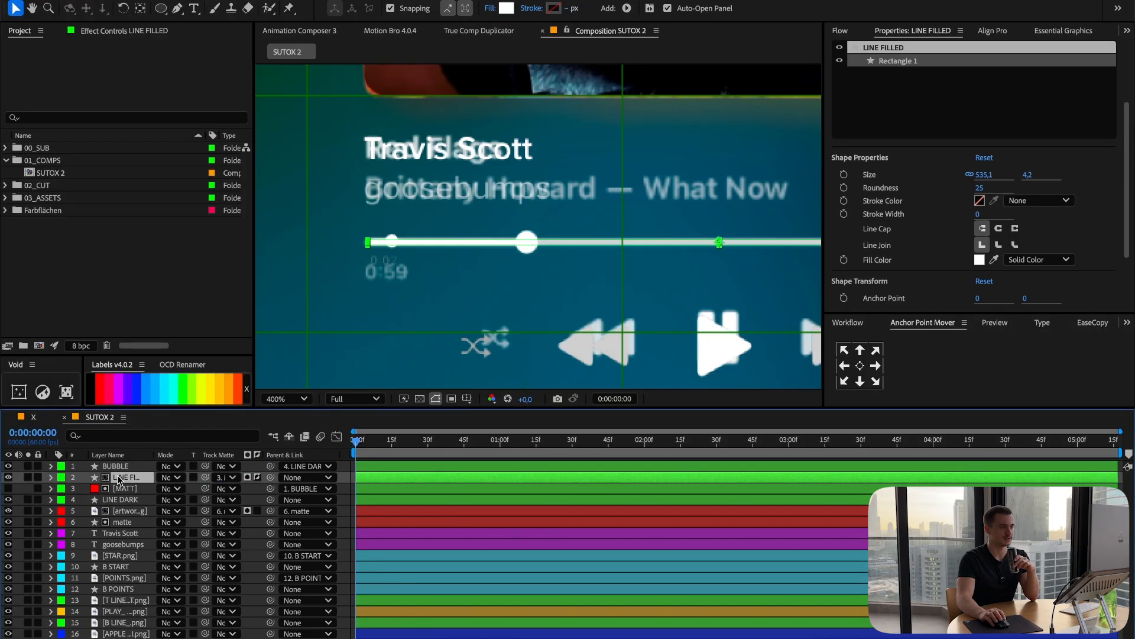
{"action": "left_click_drag", "start_coordinate": [278, 482], "coordinate": [121, 500]}
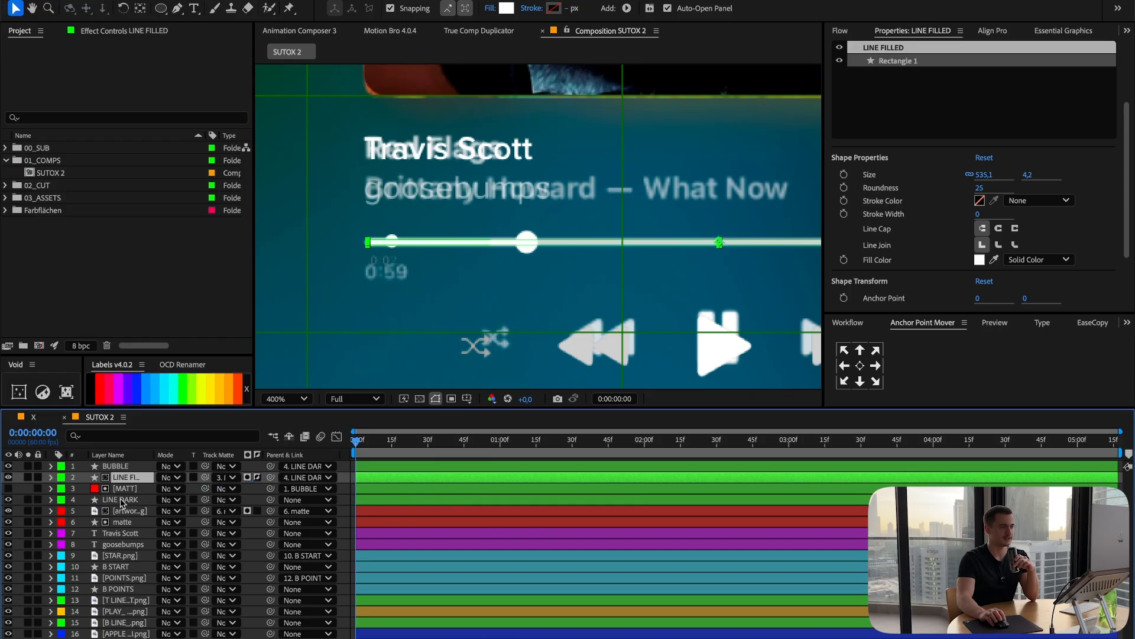
Try moving the LINE DARK layer to test whether the other progress bar parts follow it, and undo the move.
{"action": "left_click", "coordinate": [186, 499]}
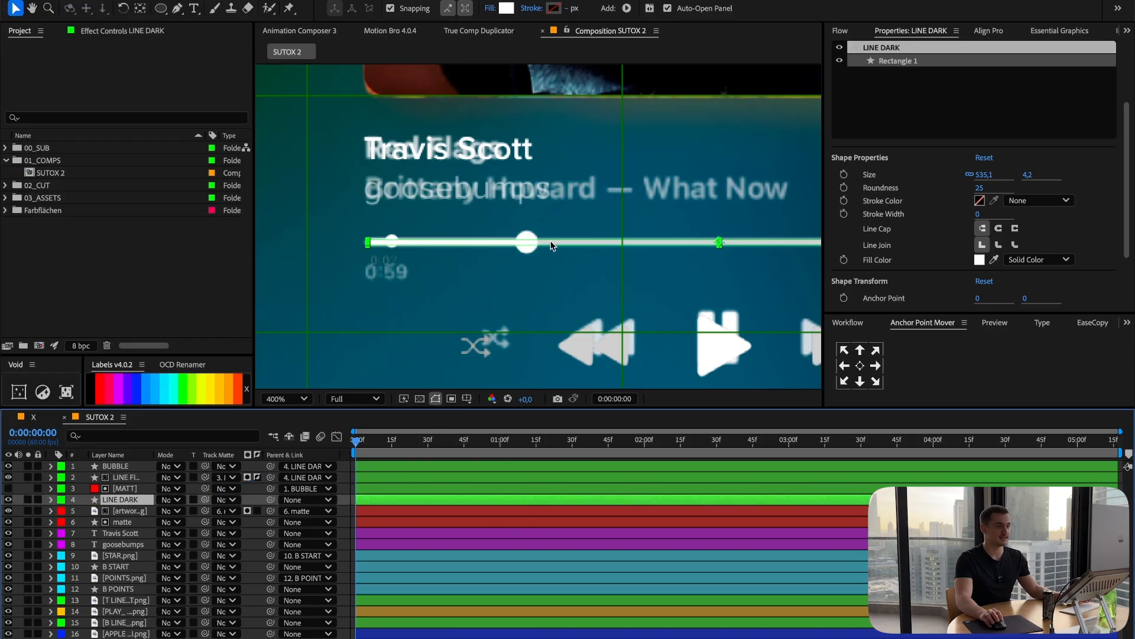
{"action": "left_click_drag", "start_coordinate": [520, 247], "coordinate": [442, 293]}
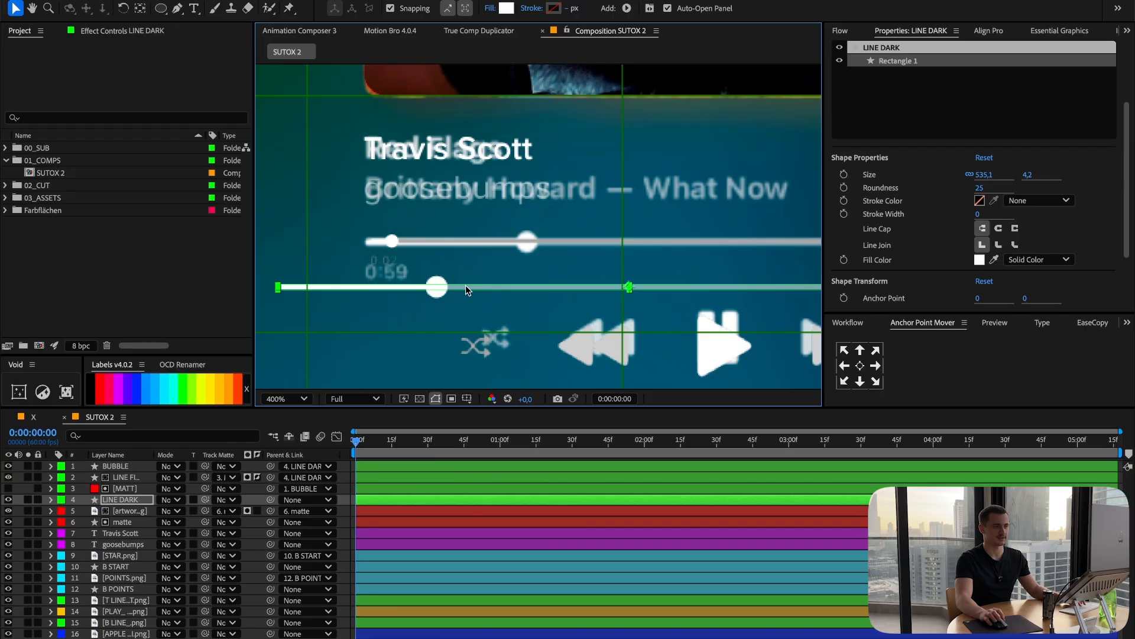
{"action": "key", "text": "ctrl+z"}
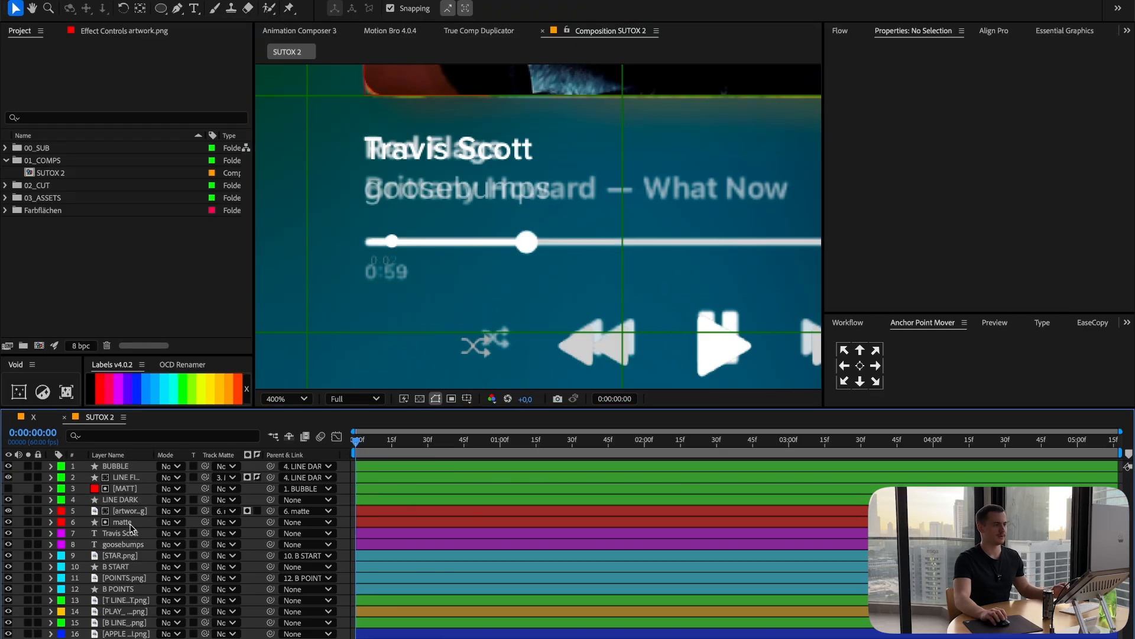
Duplicate the goosebumps text layer, place the copy at the top of the layer stack, and change its text to 1:59.
{"action": "left_click", "coordinate": [118, 533]}
{"action": "left_click", "coordinate": [122, 545]}
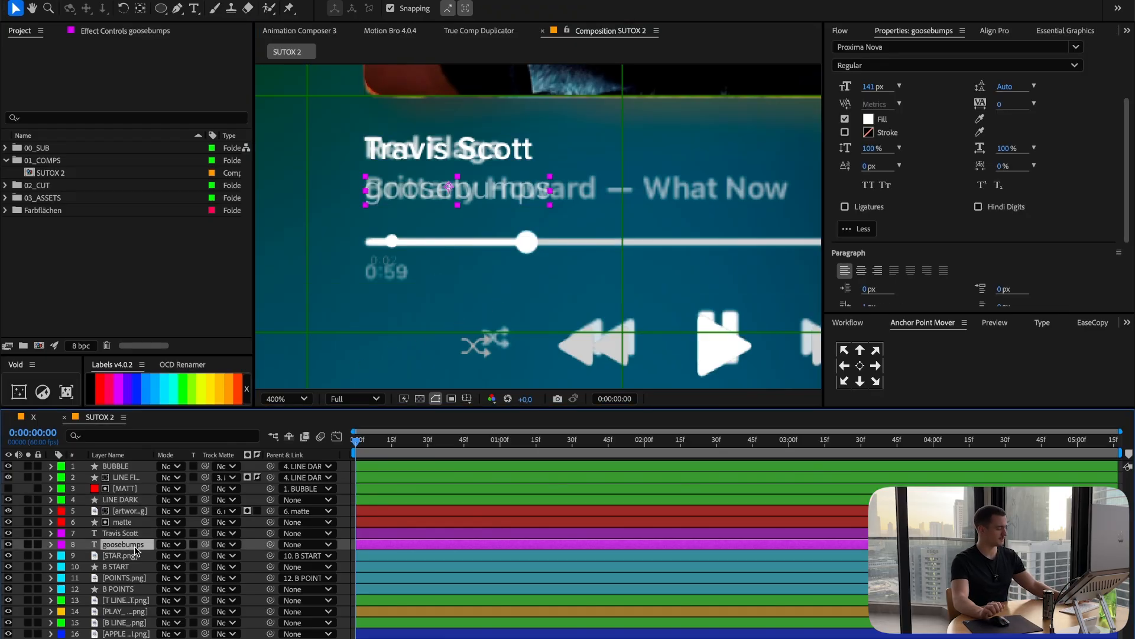
{"action": "key", "text": "ctrl+d"}
{"action": "left_click_drag", "start_coordinate": [135, 550], "coordinate": [133, 466]}
{"action": "double_click", "coordinate": [133, 466]}
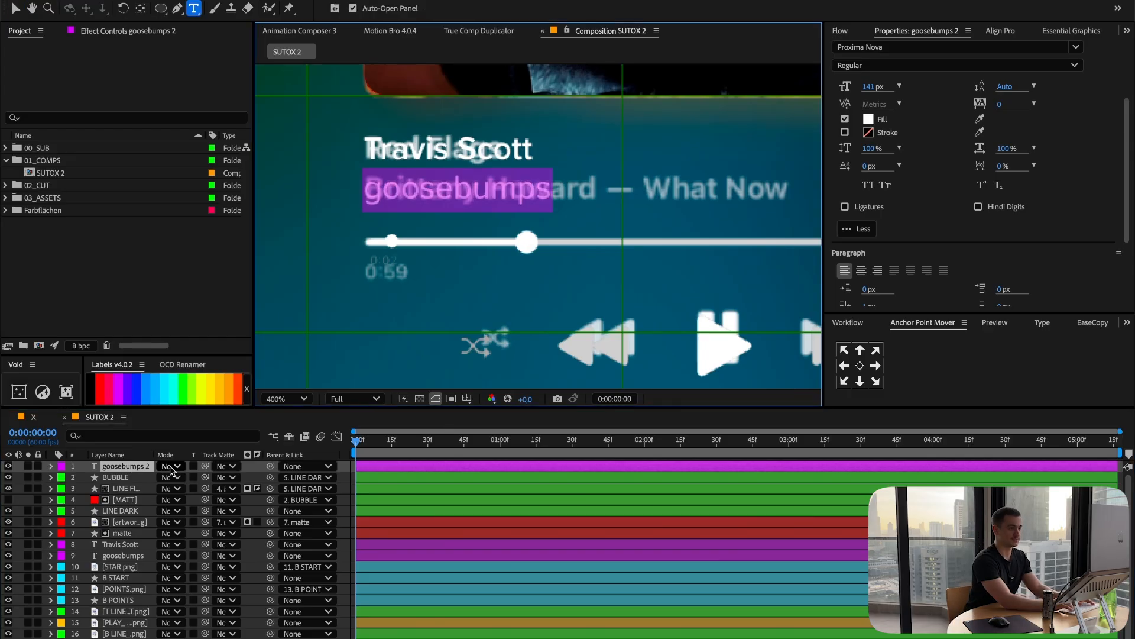
{"action": "type", "text": "1"}
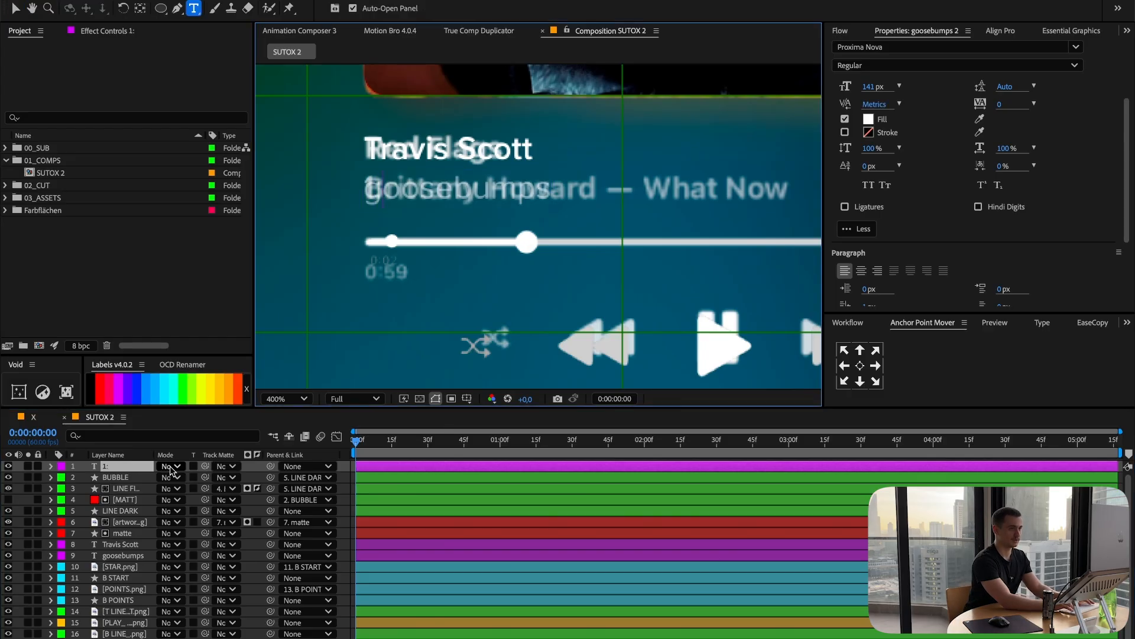
{"action": "type", "text": ":59"}
{"action": "key", "text": "Escape"}
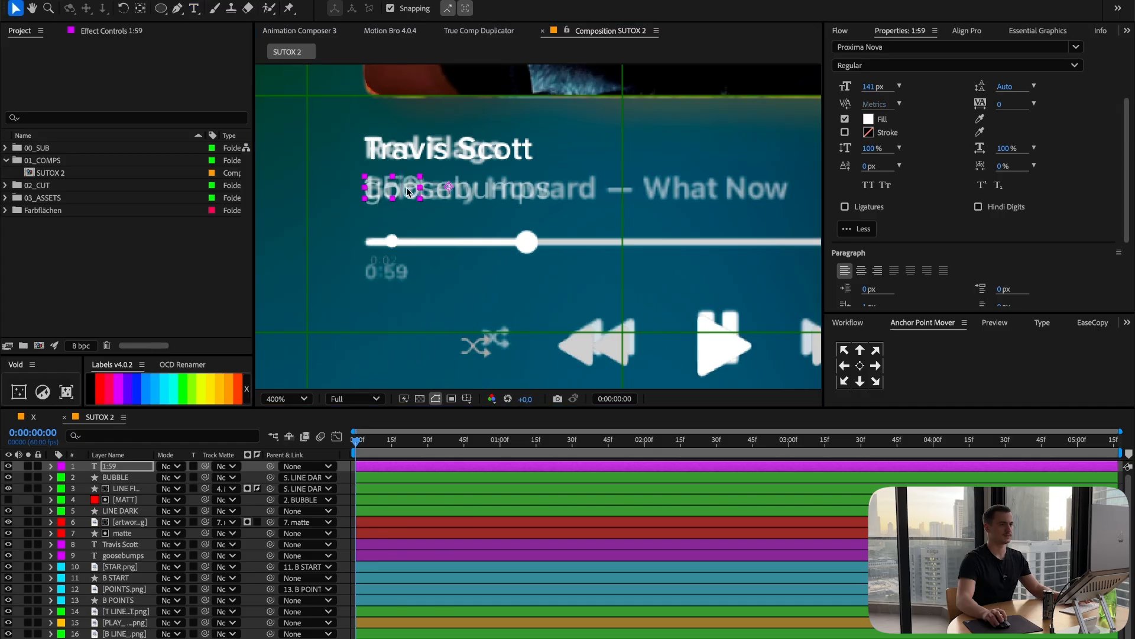
Center the 1:59 text's anchor point, scale it to 13.9%, and place it over the reference time below the progress bar's start.
{"action": "left_click_drag", "start_coordinate": [408, 190], "coordinate": [408, 317]}
{"action": "left_click", "coordinate": [860, 366]}
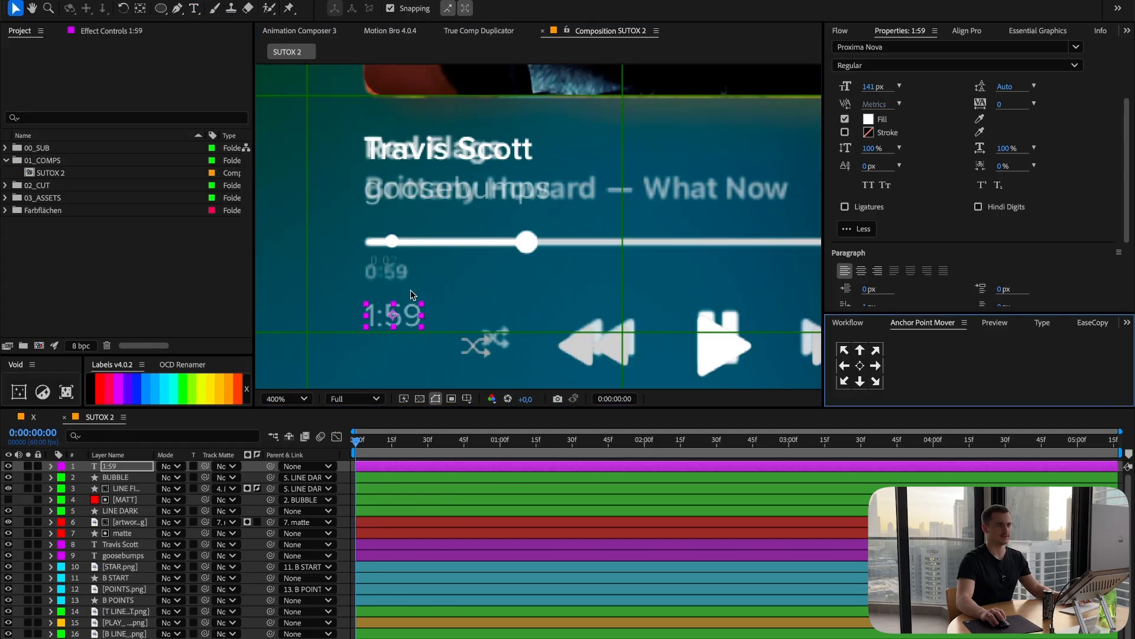
{"action": "left_click_drag", "start_coordinate": [408, 319], "coordinate": [534, 241]}
{"action": "key", "text": "s"}
{"action": "scroll", "coordinate": [423, 267], "scroll_direction": "up", "scroll_amount": 1}
{"action": "key", "text": "v"}
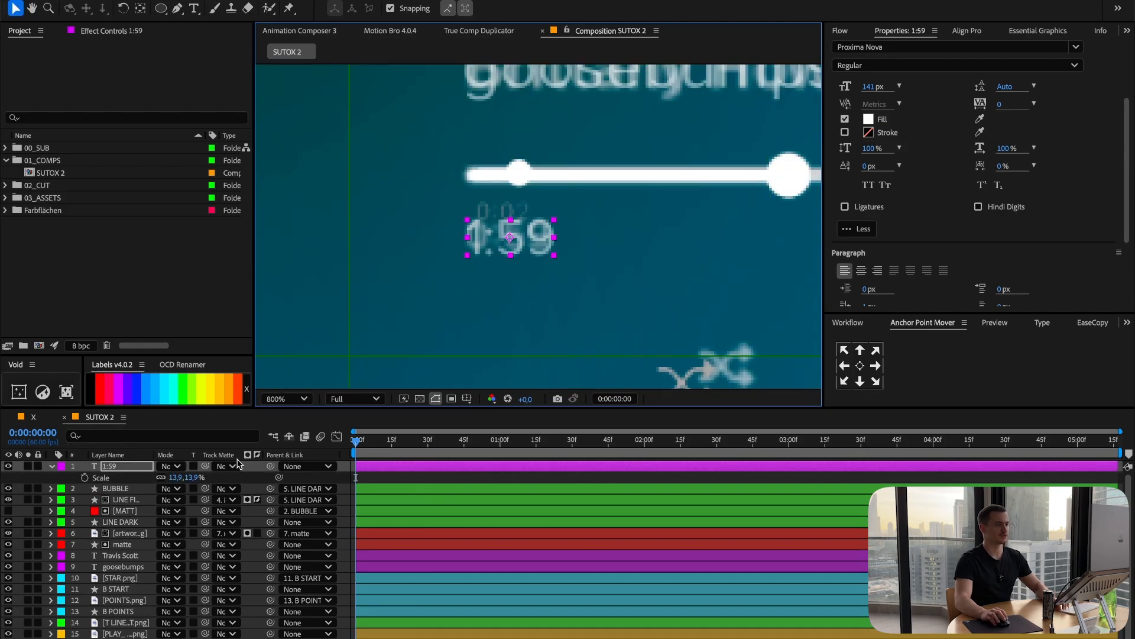
Parent the 1:59 layer to LINE DARK and give it the green label color.
{"action": "left_click_drag", "start_coordinate": [271, 469], "coordinate": [120, 522]}
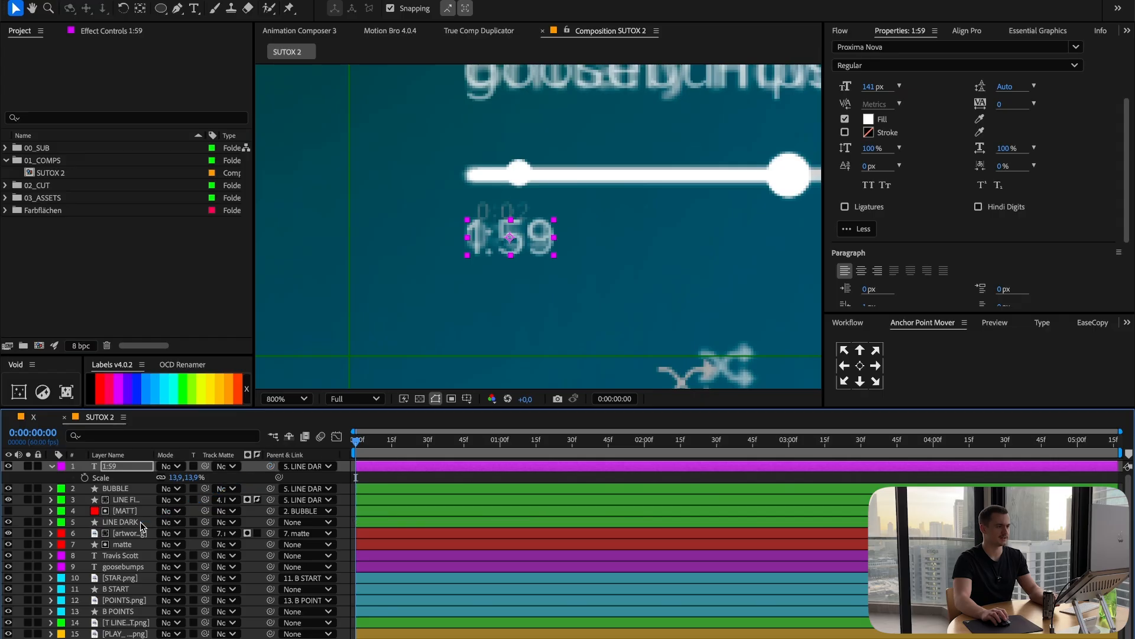
{"action": "left_click", "coordinate": [180, 389]}
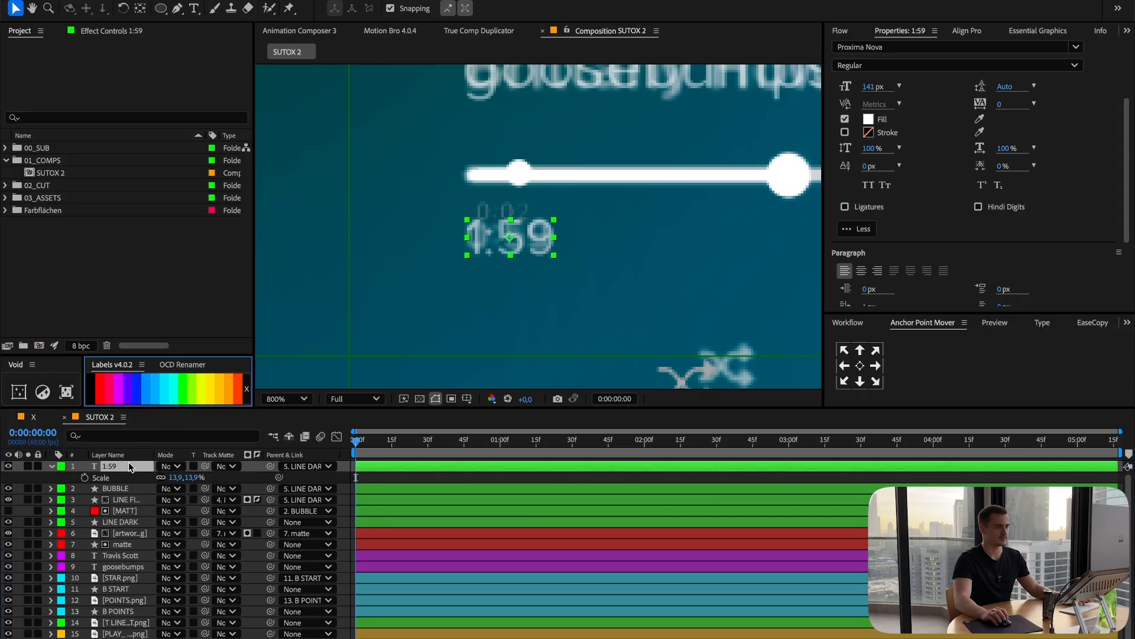
{"action": "scroll", "coordinate": [667, 279], "scroll_direction": "down", "scroll_amount": 4}
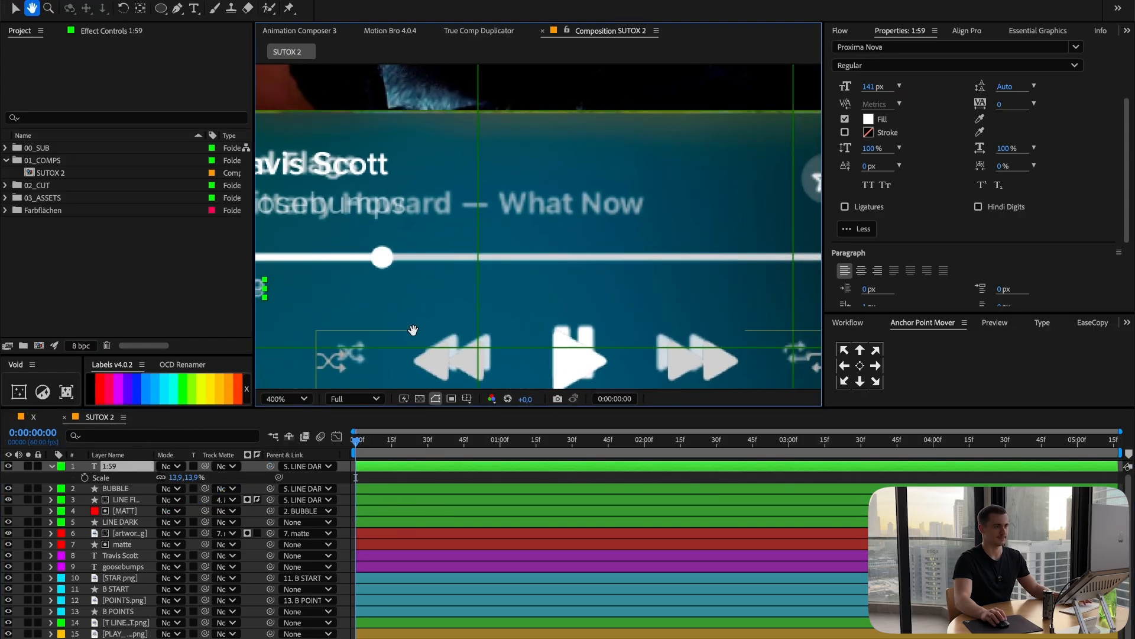
Duplicate the 1:59 layer and shift the copy horizontally to X position -156.7, under the progress bar's far end.
{"action": "left_click", "coordinate": [124, 468]}
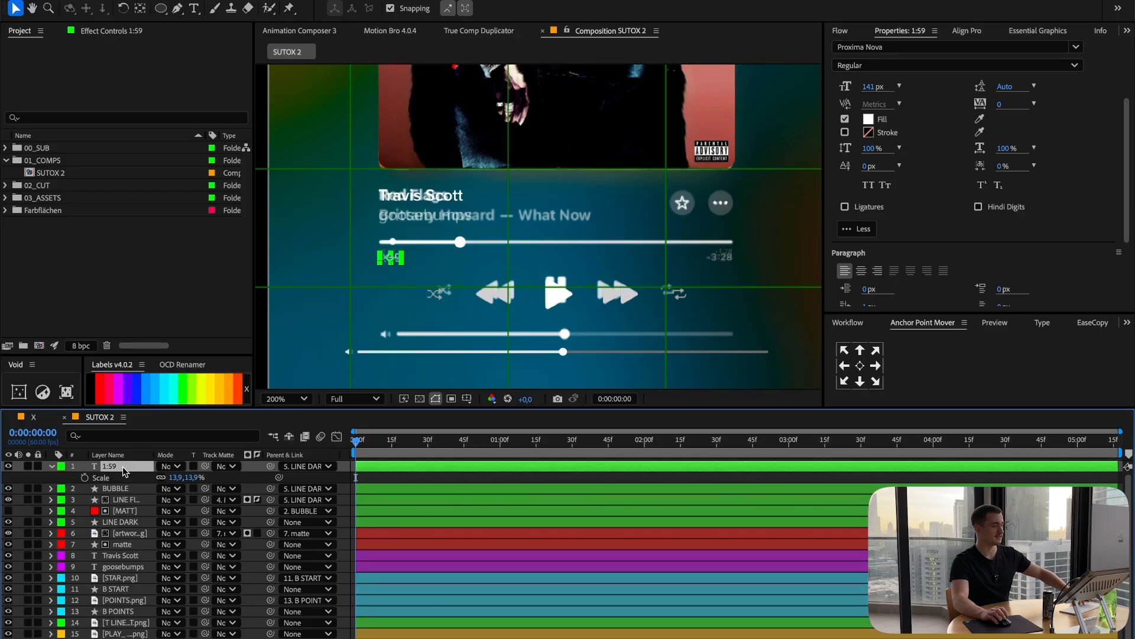
{"action": "key", "text": "super+d"}
{"action": "key", "text": "p"}
{"action": "left_click_drag", "start_coordinate": [168, 477], "coordinate": [481, 477]}
{"action": "scroll", "coordinate": [536, 231], "scroll_direction": "up", "scroll_amount": 2}
{"action": "left_click_drag", "start_coordinate": [684, 313], "coordinate": [269, 309]}
Hide the duplicated time layer to reveal the reference, and change its text to -3:28.
{"action": "left_click", "coordinate": [9, 466]}
{"action": "double_click", "coordinate": [112, 467]}
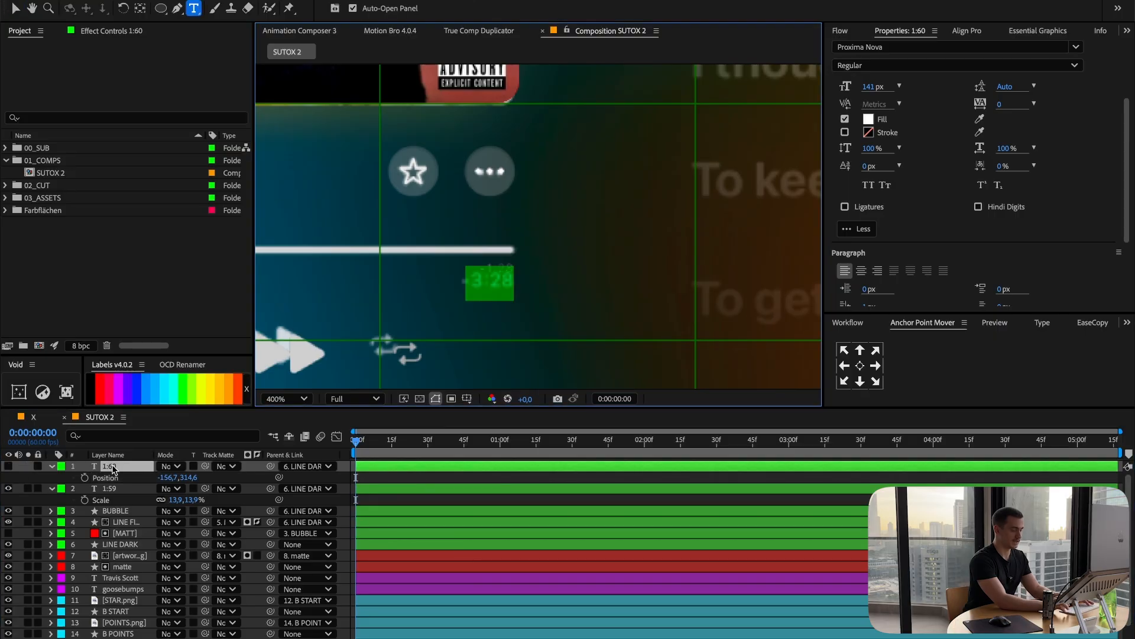
{"action": "type", "text": "-3:28"}
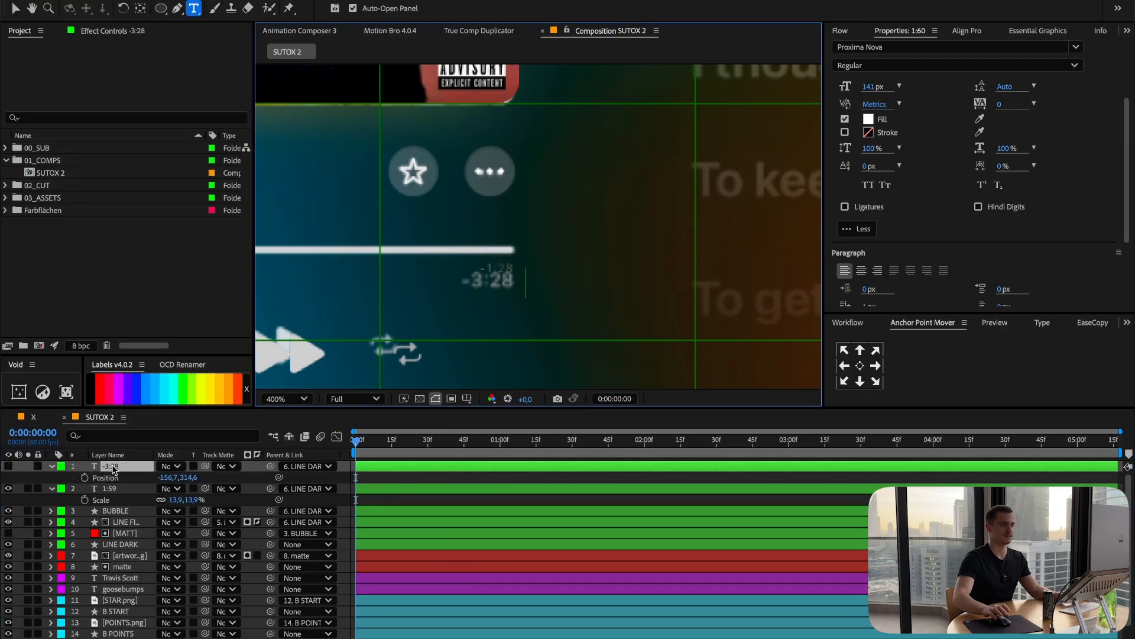
{"action": "left_click", "coordinate": [112, 469]}
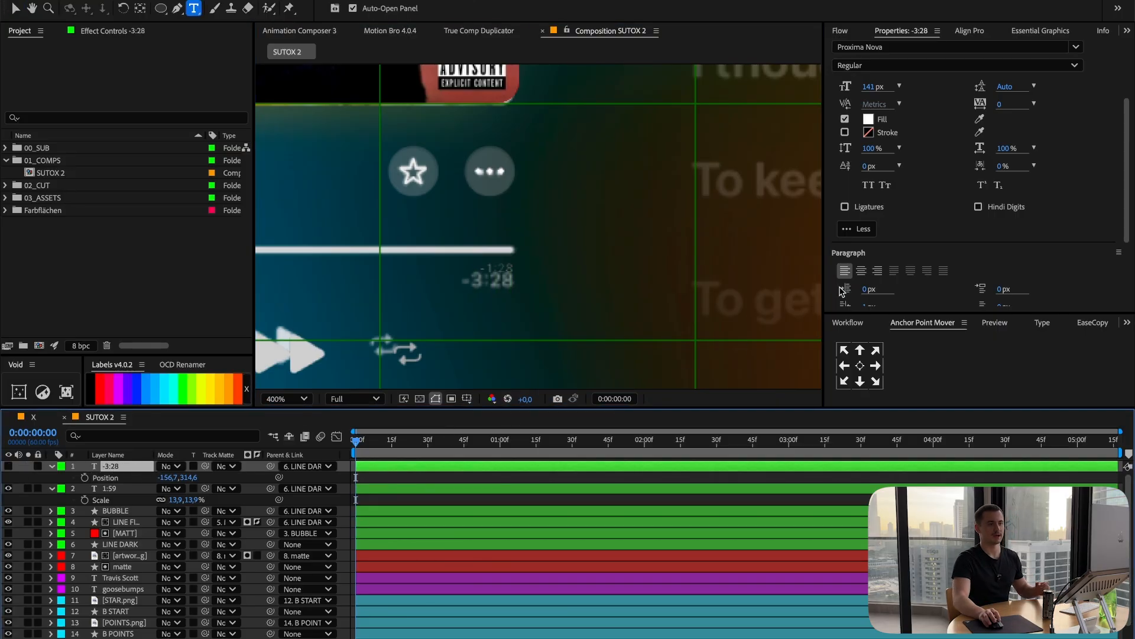
Right-align the -3:28 text, show its layer, center its anchor point, and move it to X -158.1 over the reference time.
{"action": "left_click", "coordinate": [878, 273]}
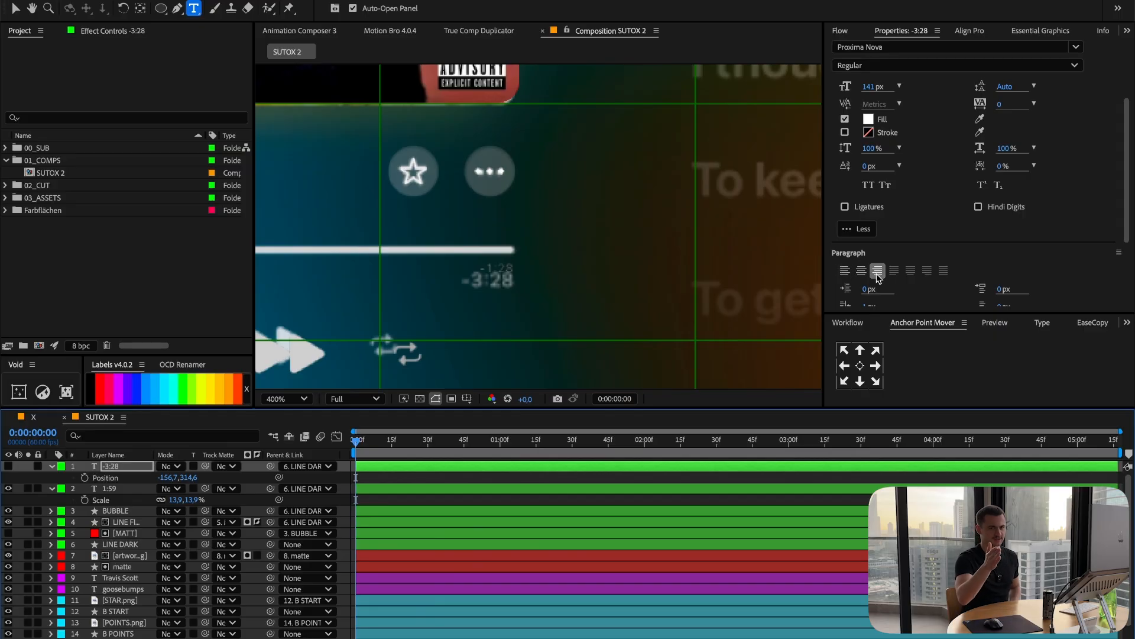
{"action": "key", "text": "v"}
{"action": "key", "text": "period"}
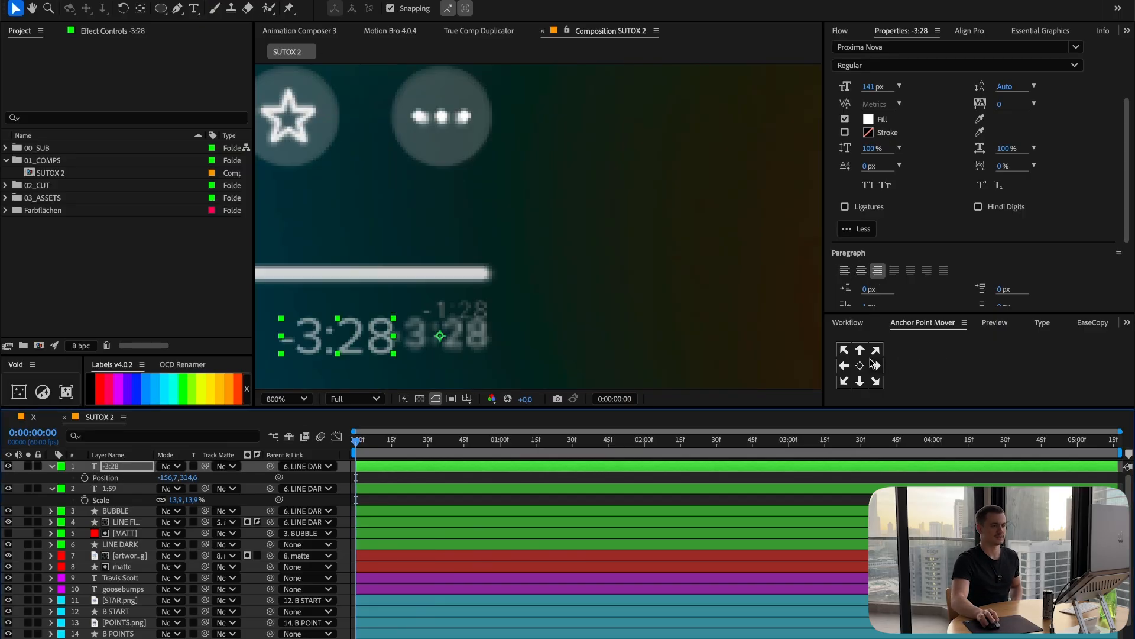
{"action": "left_click", "coordinate": [860, 366]}
{"action": "left_click_drag", "start_coordinate": [169, 477], "coordinate": [198, 479]}
{"action": "key", "text": "comma"}
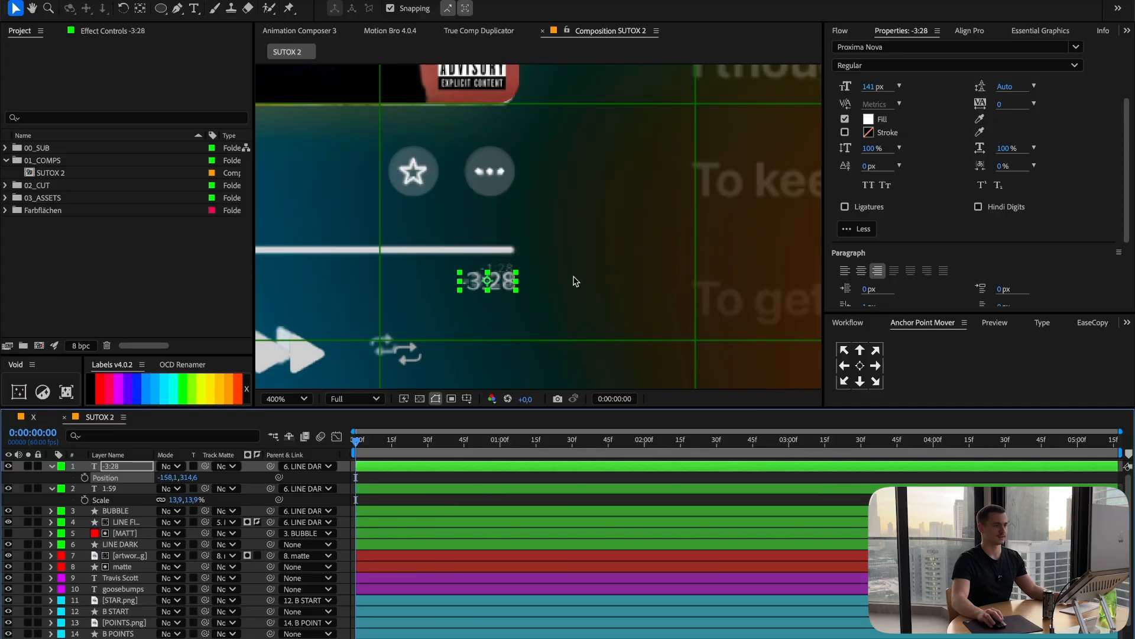
Collapse the properties of all layers and deselect them.
{"action": "key", "text": "comma"}
{"action": "key", "text": "ctrl+a"}
{"action": "key", "text": "u"}
{"action": "key", "text": "F2"}
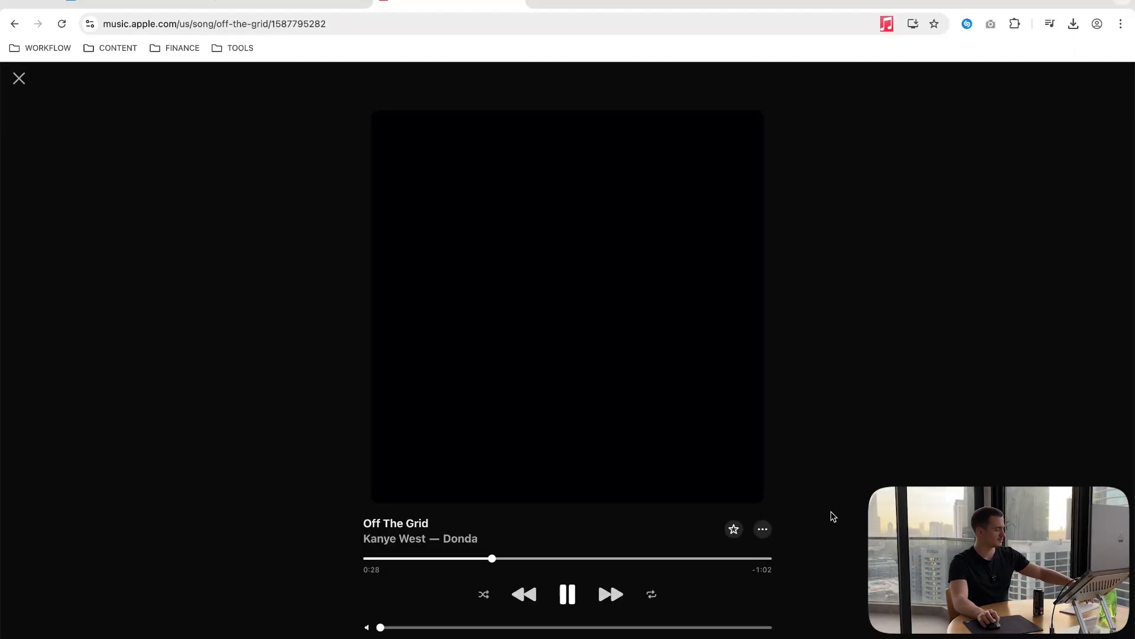
Capture a screenshot of the Apple Music playback controls in the browser, and select the image in Finder's Desktop folder.
{"action": "left_click_drag", "start_coordinate": [477, 576], "coordinate": [686, 618]}
{"action": "key", "text": "super+Tab"}
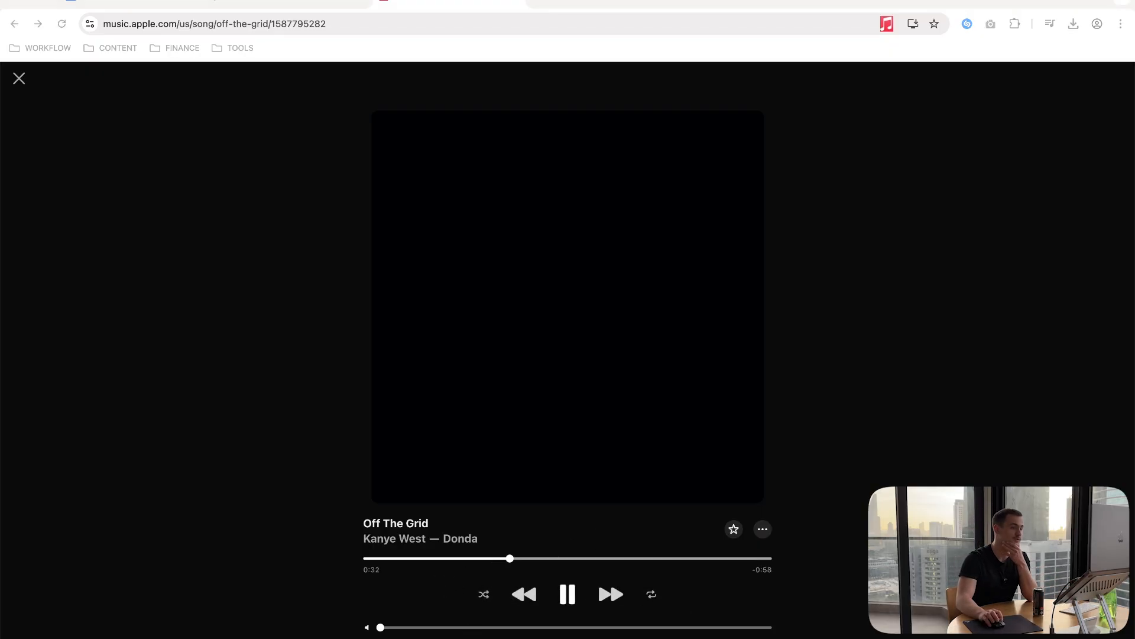
{"action": "left_click", "coordinate": [461, 341]}
{"action": "key", "text": "super+t"}
{"action": "left_click", "coordinate": [310, 186]}
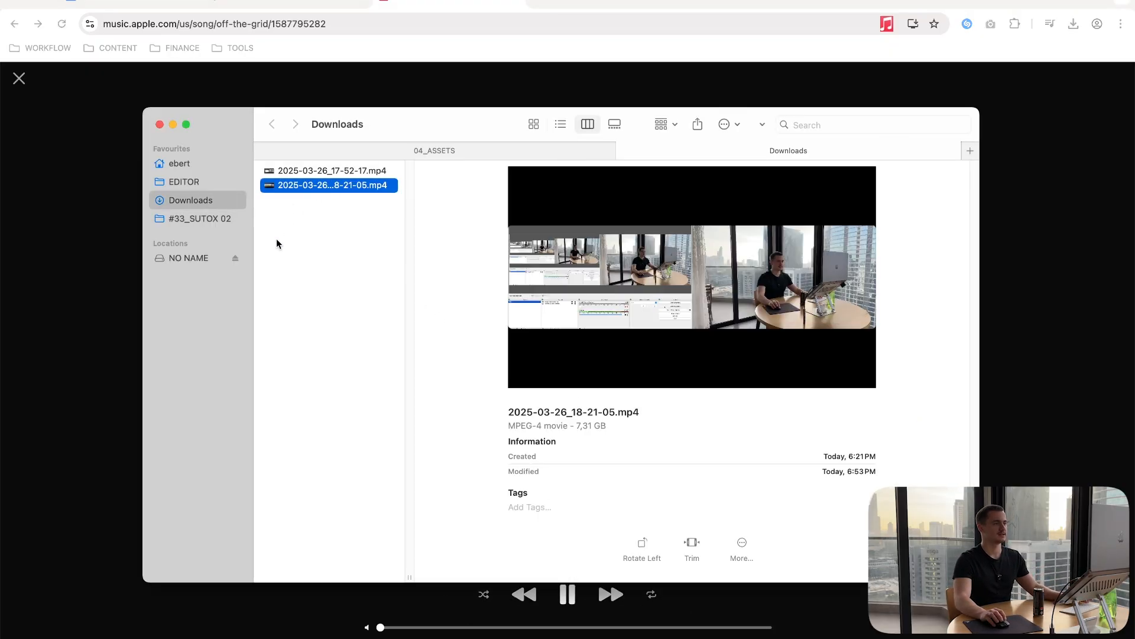
{"action": "left_click", "coordinate": [276, 239]}
{"action": "left_click", "coordinate": [183, 169]}
{"action": "left_click", "coordinate": [309, 213]}
{"action": "left_click", "coordinate": [467, 170]}
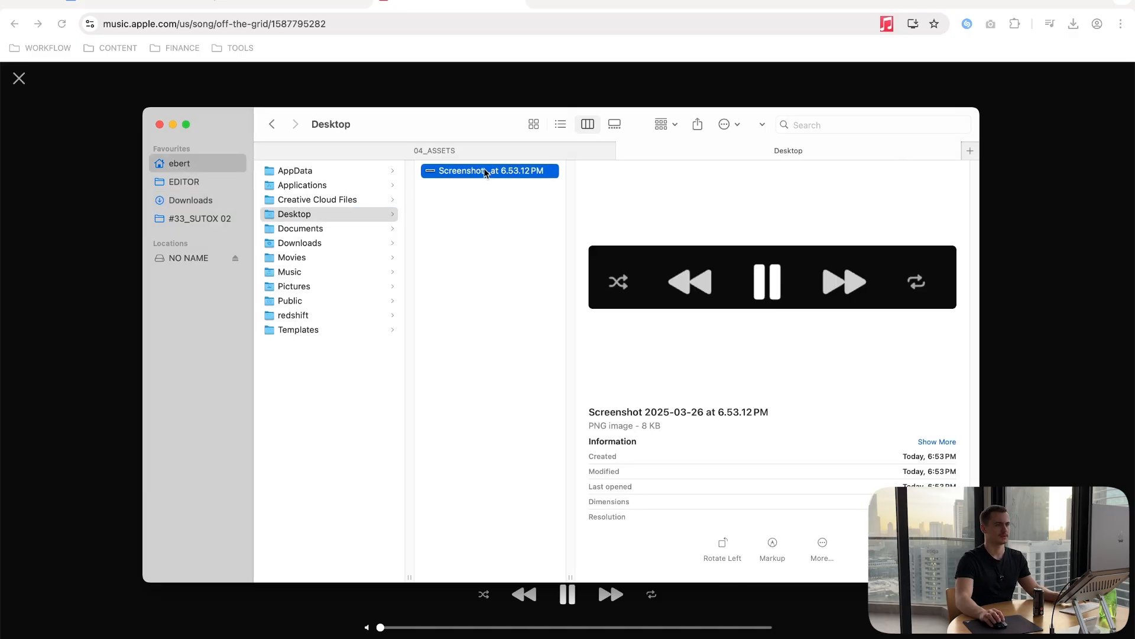
Open the playback controls screenshot in Adobe Photoshop 2025 and erase its black background.
{"action": "right_click", "coordinate": [482, 171]}
{"action": "mouse_move", "coordinate": [539, 188]}
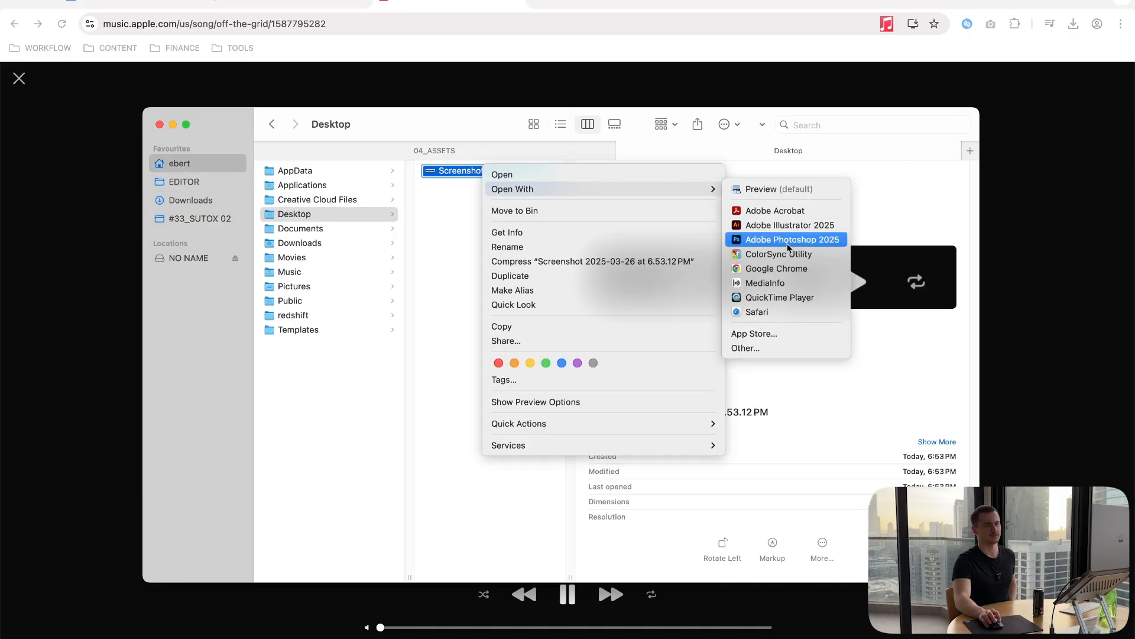
{"action": "left_click", "coordinate": [790, 239]}
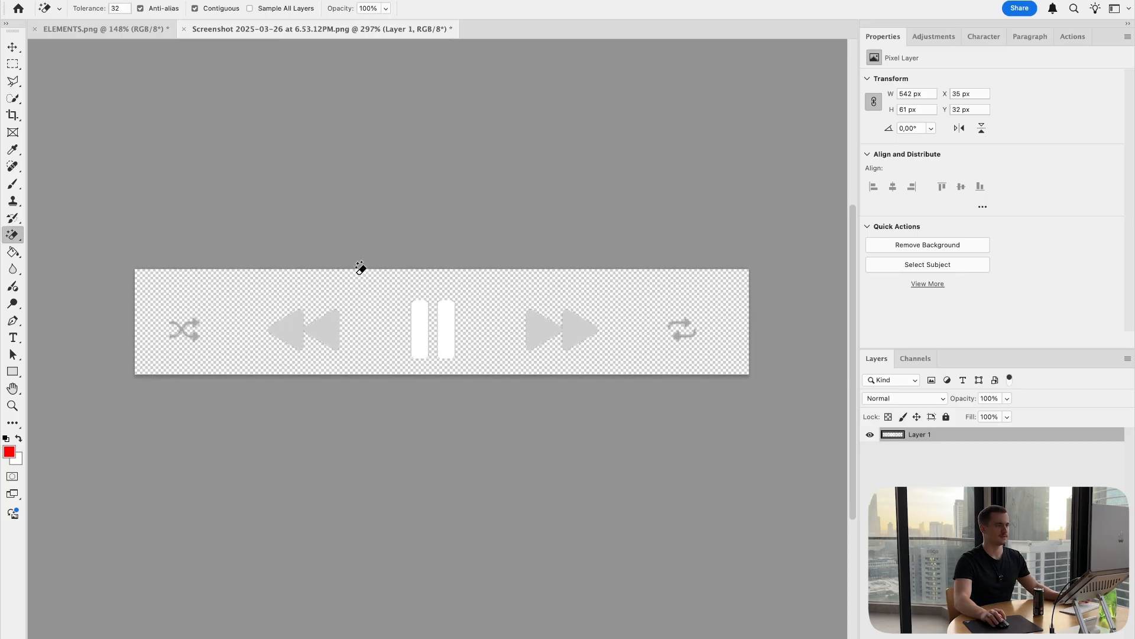
Export Layer 1 as a PNG into the 04_ASSETS folder under the name PLAY_ STOP, replacing the existing file.
{"action": "scroll", "coordinate": [454, 308], "scroll_direction": "up", "scroll_amount": 1}
{"action": "key", "text": "v"}
{"action": "right_click", "coordinate": [982, 436]}
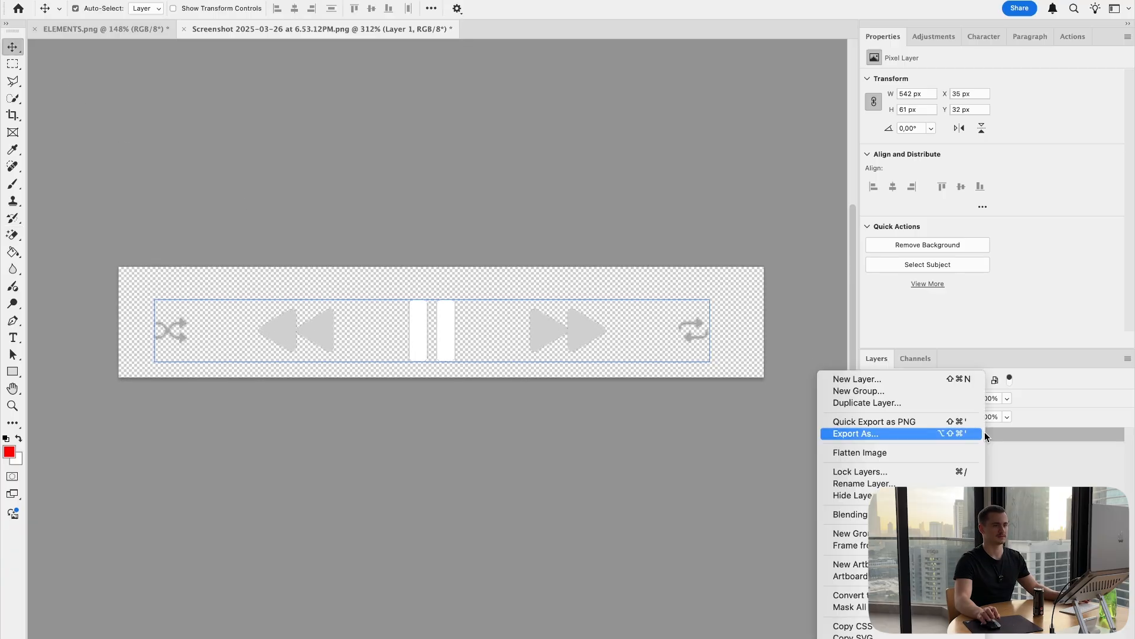
{"action": "left_click", "coordinate": [940, 422]}
{"action": "left_click", "coordinate": [304, 187]}
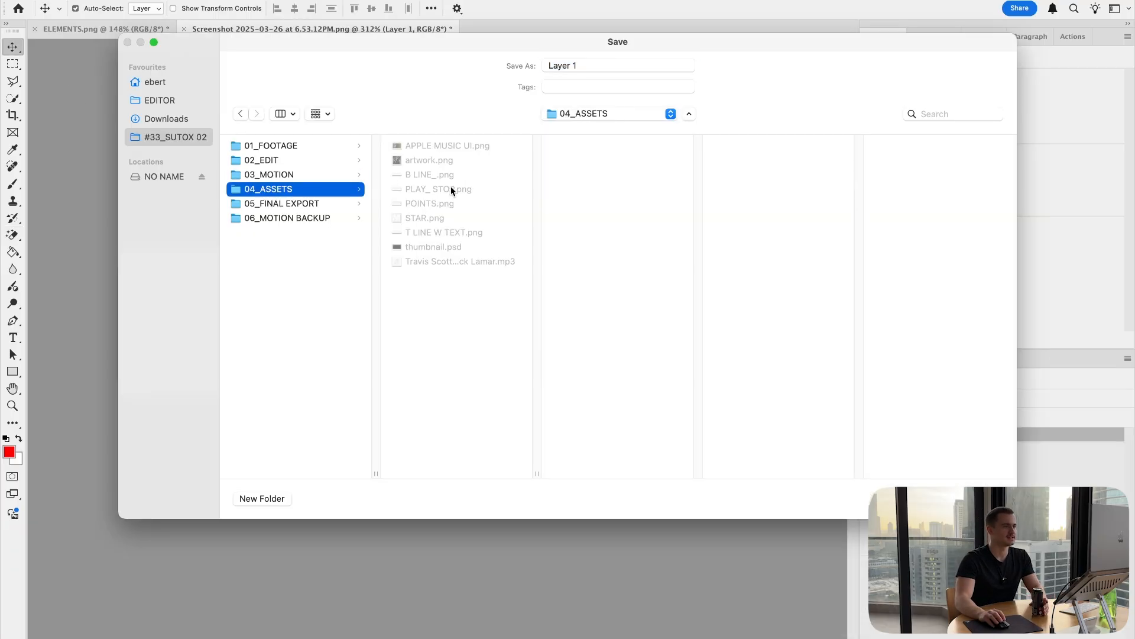
{"action": "left_click", "coordinate": [442, 191]}
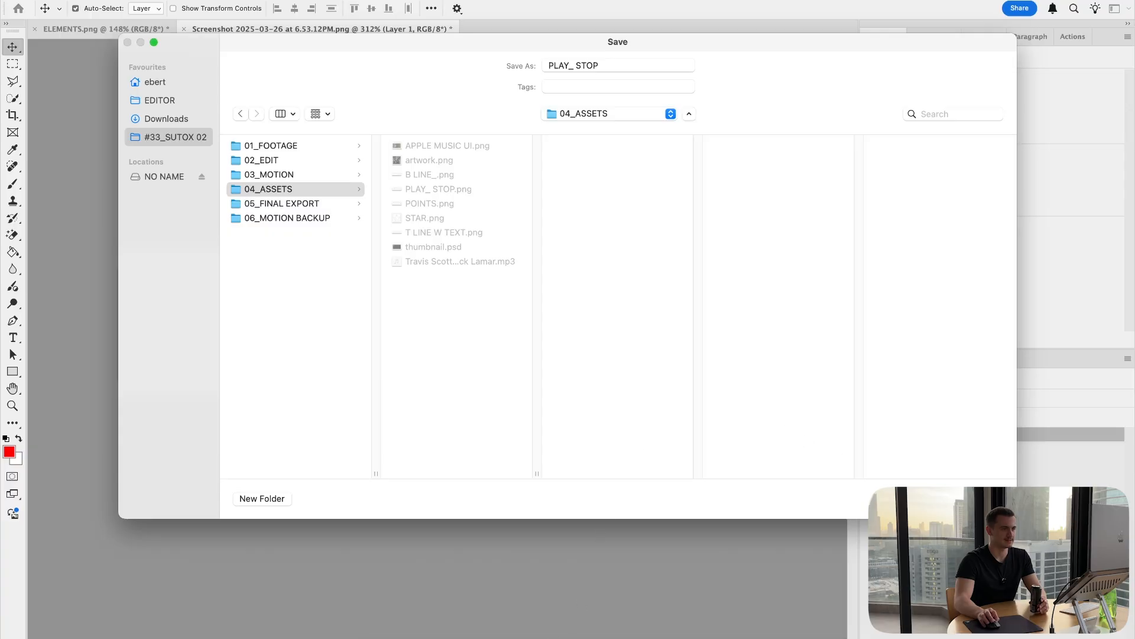
{"action": "key", "text": "Return"}
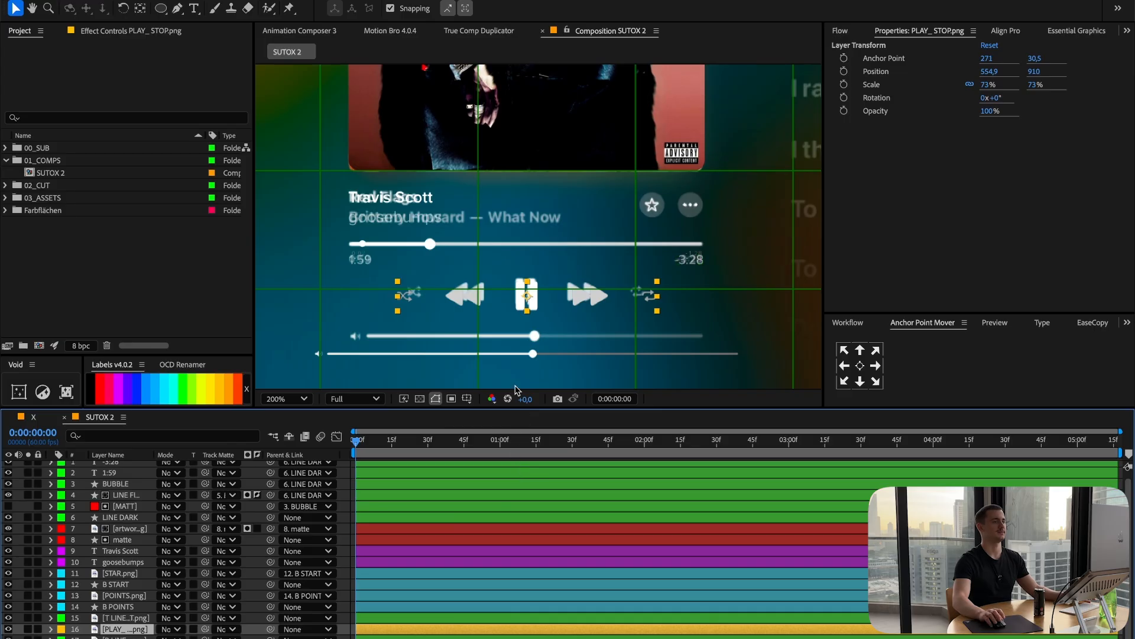
In After Effects, scale the PLAY_ STOP.png layer to 66.8% and move it to position 553.4, 904 over the reference controls.
{"action": "scroll", "coordinate": [553, 298], "scroll_direction": "up", "scroll_amount": 1}
{"action": "left_click_drag", "start_coordinate": [553, 297], "coordinate": [612, 203]}
{"action": "key", "text": "s"}
{"action": "left_click_drag", "start_coordinate": [175, 638], "coordinate": [135, 637]}
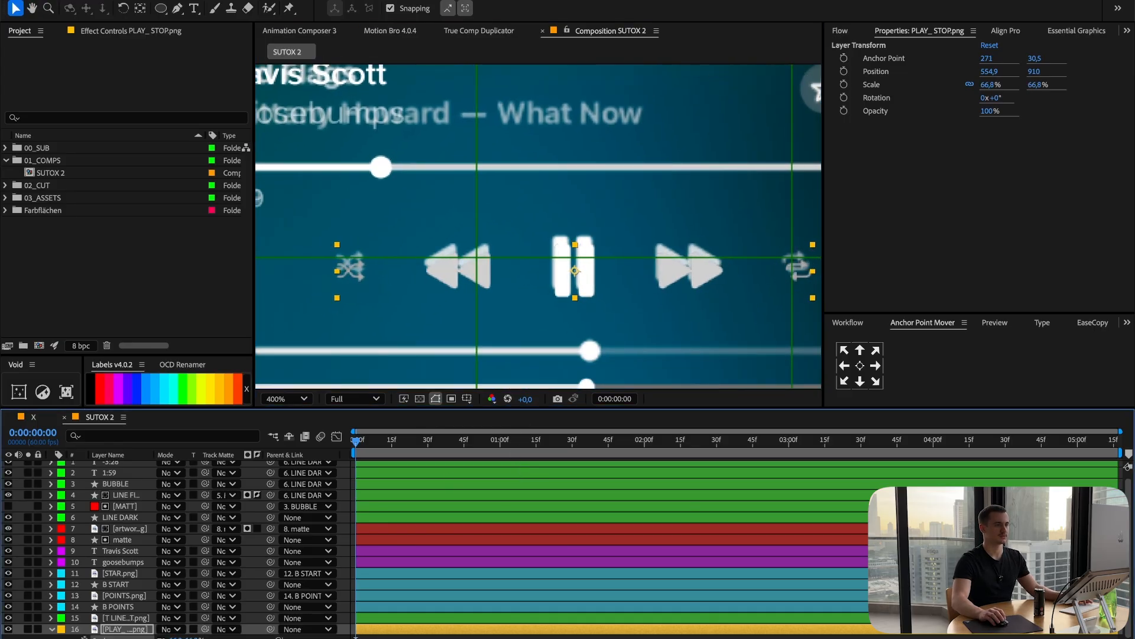
{"action": "left_click_drag", "start_coordinate": [650, 238], "coordinate": [617, 224]}
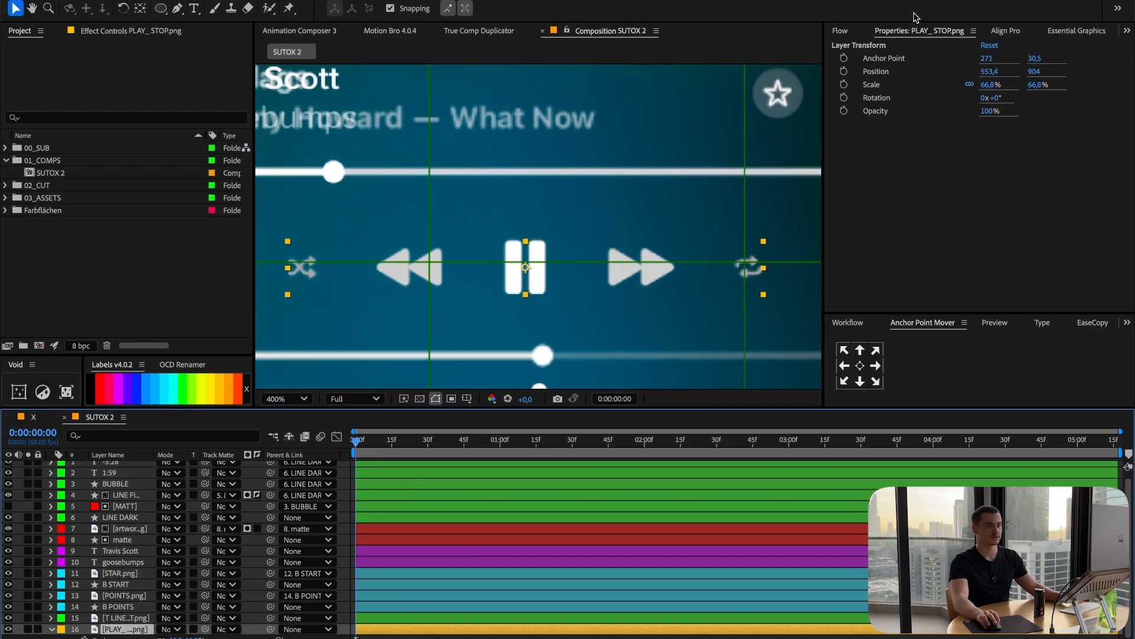
Apply the Fill effect to the PLAY_ STOP.png layer with the color set to white, FFFFFF.
{"action": "scroll", "coordinate": [934, 27], "scroll_direction": "up", "scroll_amount": 3}
{"action": "left_click", "coordinate": [912, 31]}
{"action": "left_click", "coordinate": [909, 45]}
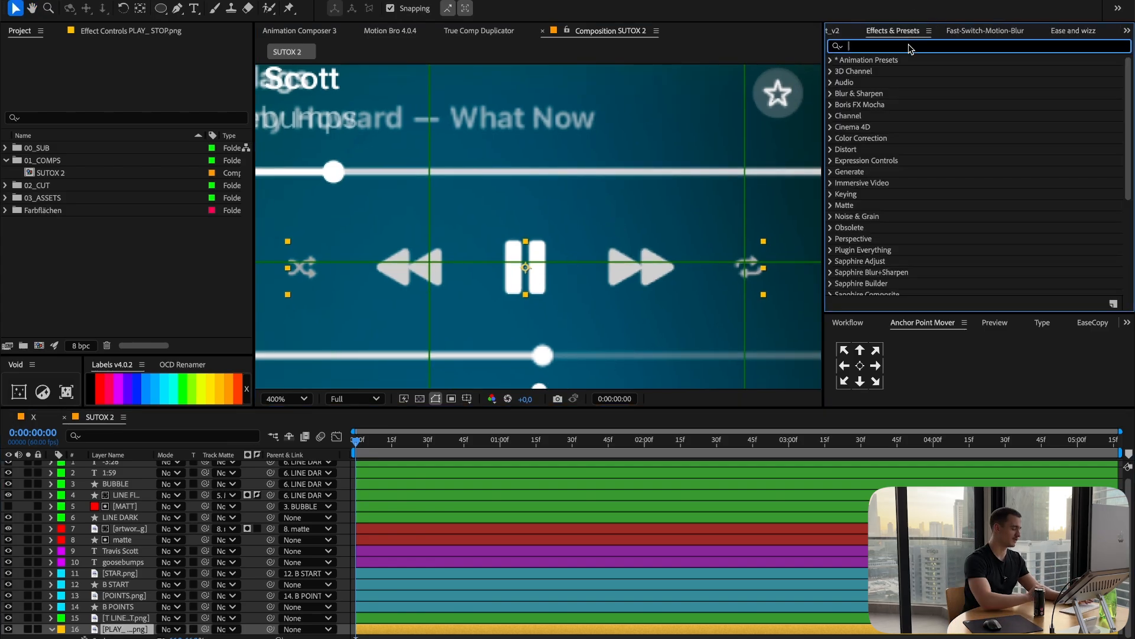
{"action": "type", "text": "fill"}
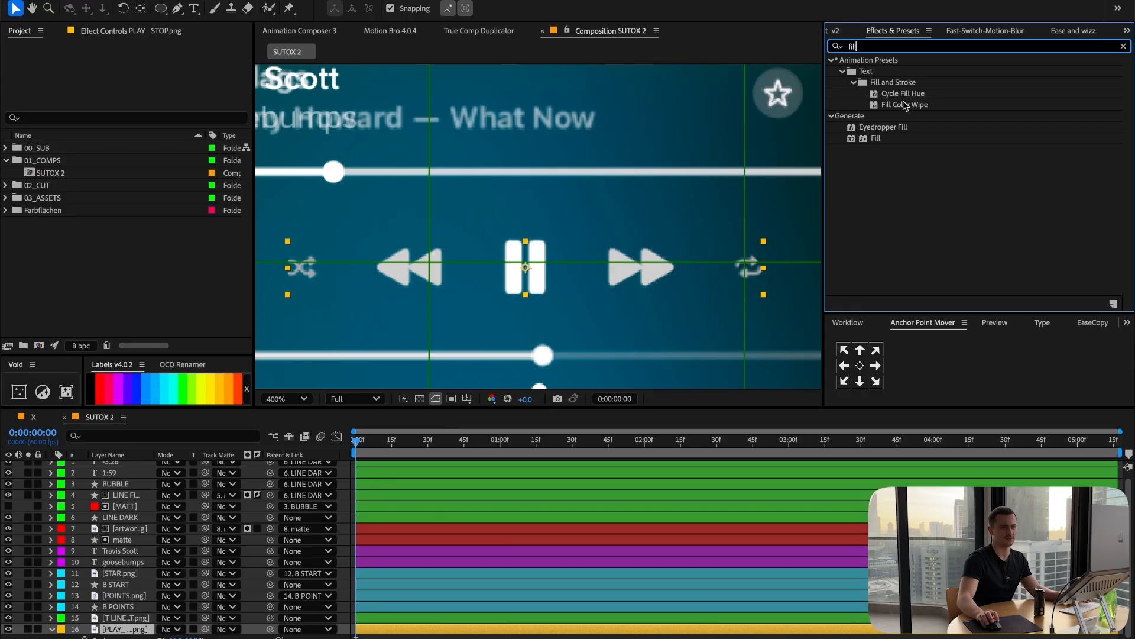
{"action": "double_click", "coordinate": [875, 138]}
{"action": "left_click", "coordinate": [144, 90]}
{"action": "left_click_drag", "start_coordinate": [479, 365], "coordinate": [310, 143]}
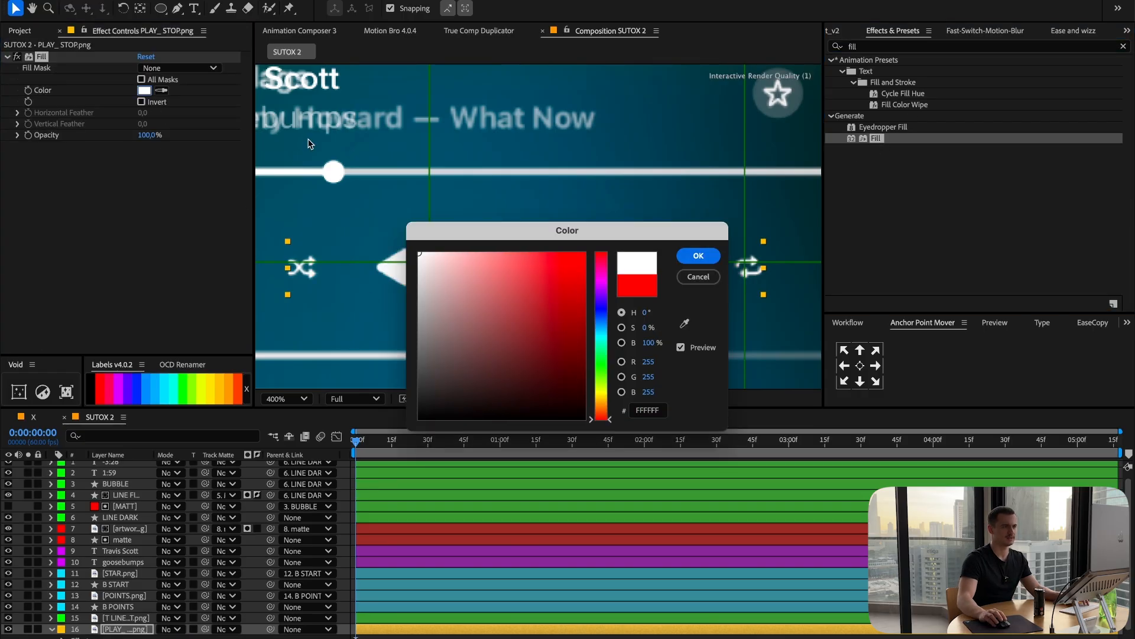
{"action": "left_click", "coordinate": [130, 596]}
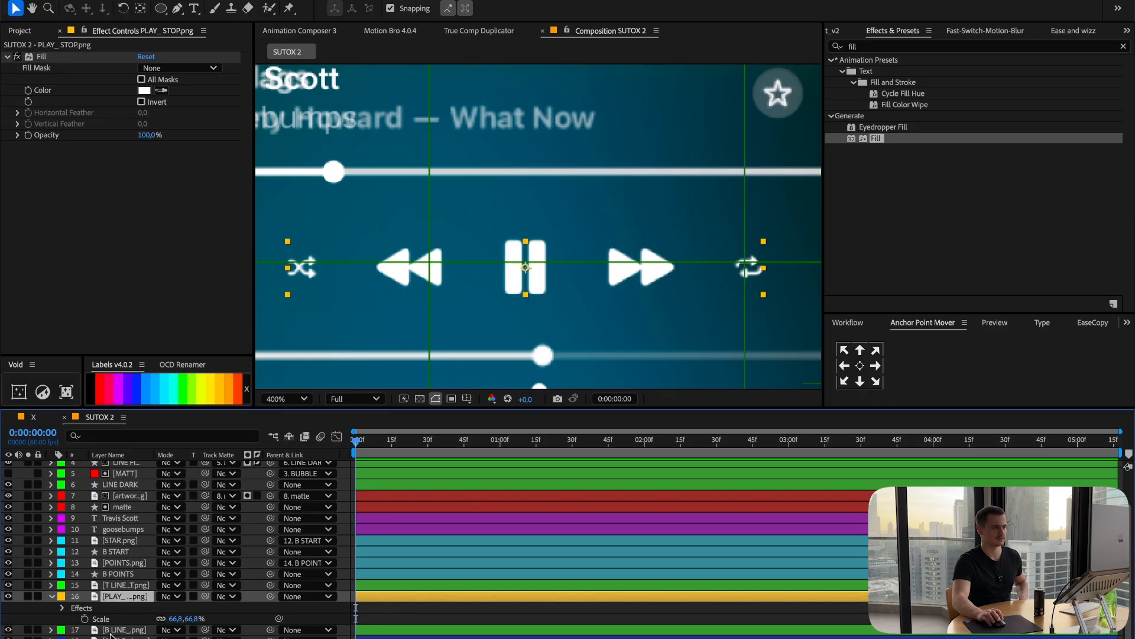
Duplicate the PLAY_ STOP.png layer five times so there is one copy for each control part.
{"action": "key", "text": "ctrl+d"}
{"action": "key", "text": "ctrl+d"}
{"action": "key", "text": "ctrl+d"}
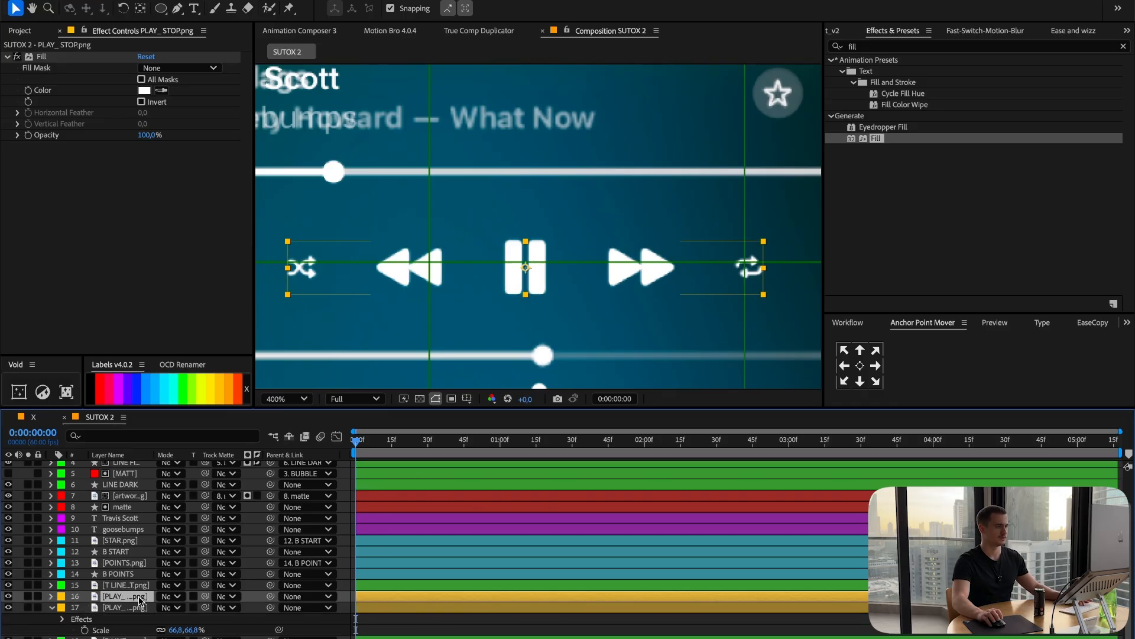
{"action": "scroll", "coordinate": [171, 589], "scroll_direction": "down", "scroll_amount": 3}
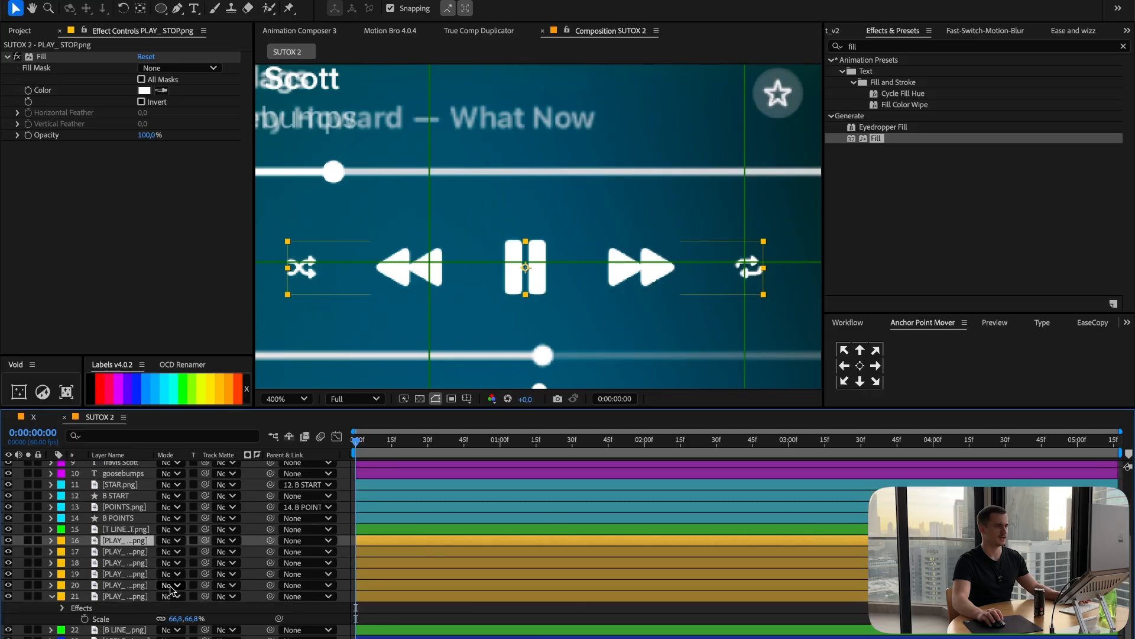
Draw rectangular masks around the shuffle icon on the first PLAY_ STOP.png copy and around the rewind icon on the second.
{"action": "left_click_drag", "start_coordinate": [160, 7], "coordinate": [216, 9]}
{"action": "left_click_drag", "start_coordinate": [271, 240], "coordinate": [294, 248]}
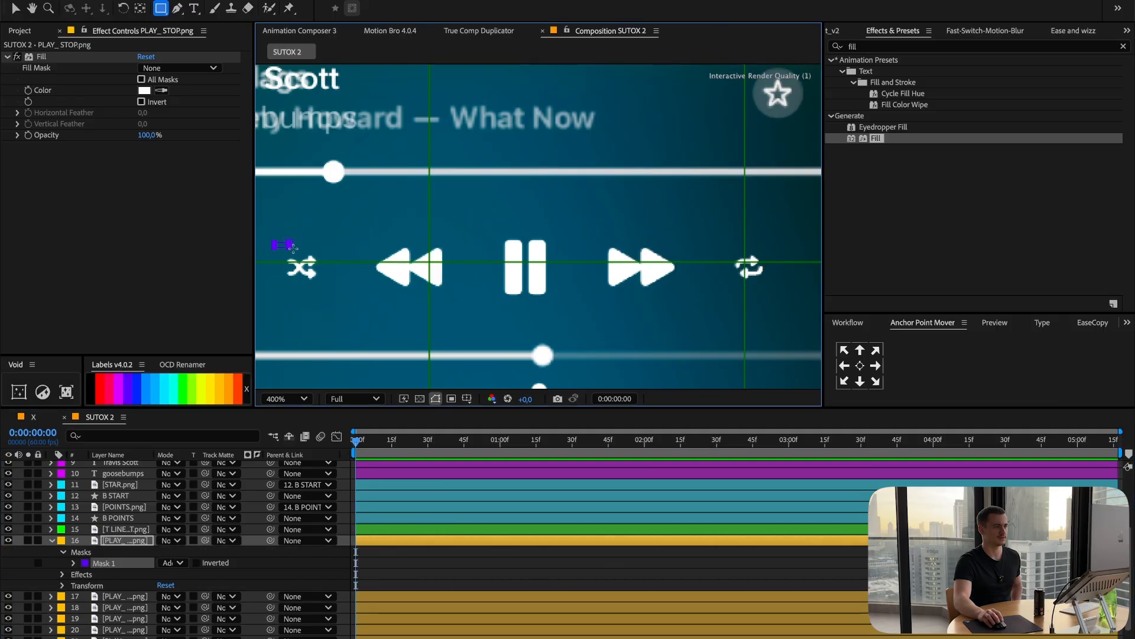
{"action": "left_click_drag", "start_coordinate": [333, 289], "coordinate": [332, 289]}
{"action": "left_click", "coordinate": [114, 596]}
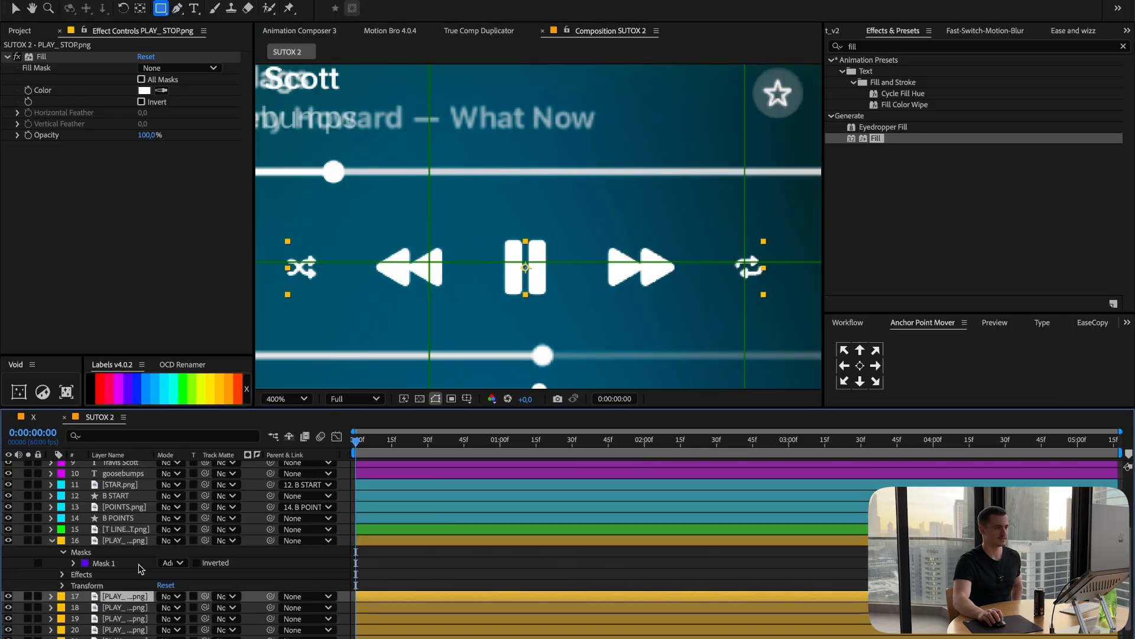
{"action": "left_click_drag", "start_coordinate": [364, 238], "coordinate": [440, 289]}
{"action": "scroll", "coordinate": [125, 617], "scroll_direction": "down", "scroll_amount": 1}
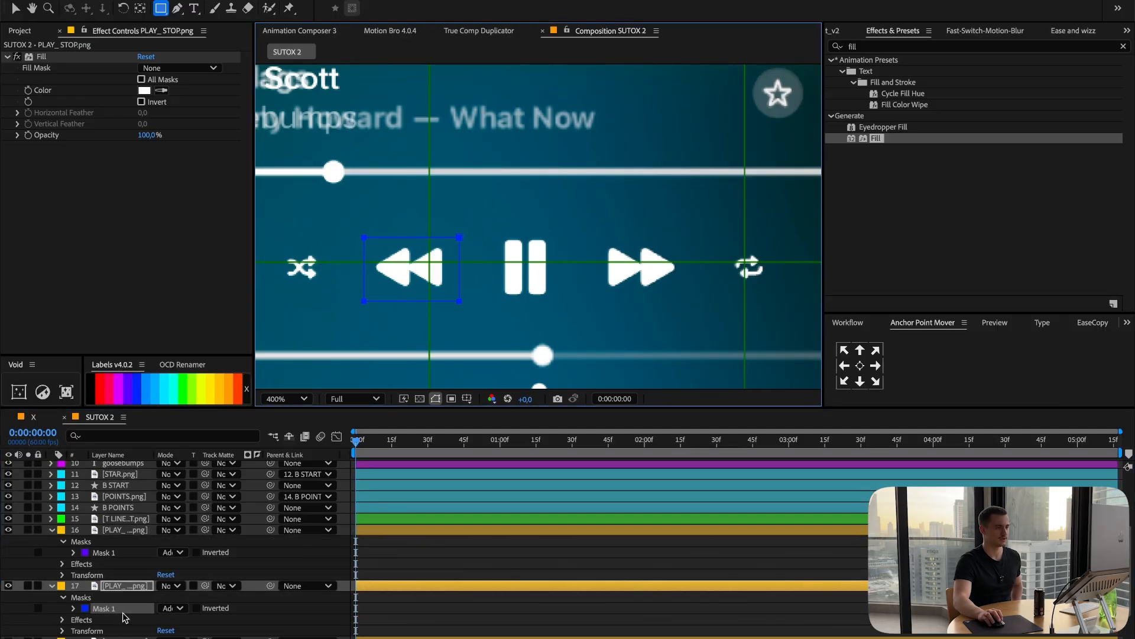
Mask the left pause bar on the third PLAY_ STOP.png copy and the right pause bar on the fourth.
{"action": "left_click", "coordinate": [109, 637]}
{"action": "left_click_drag", "start_coordinate": [494, 234], "coordinate": [515, 272]}
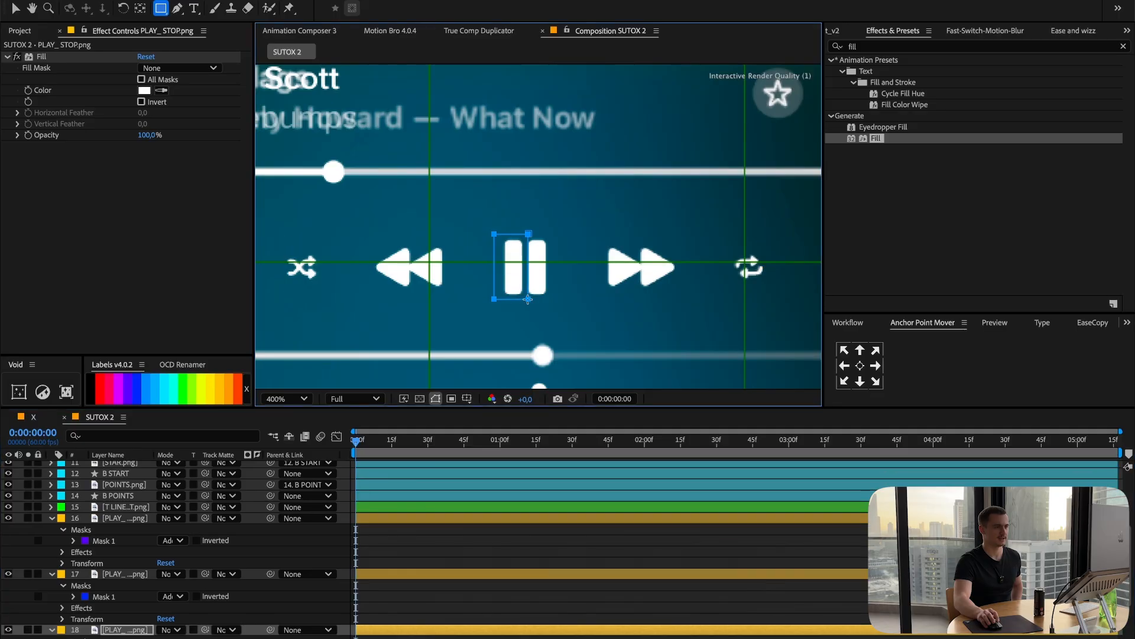
{"action": "scroll", "coordinate": [140, 604], "scroll_direction": "down", "scroll_amount": 5}
{"action": "left_click", "coordinate": [124, 627]}
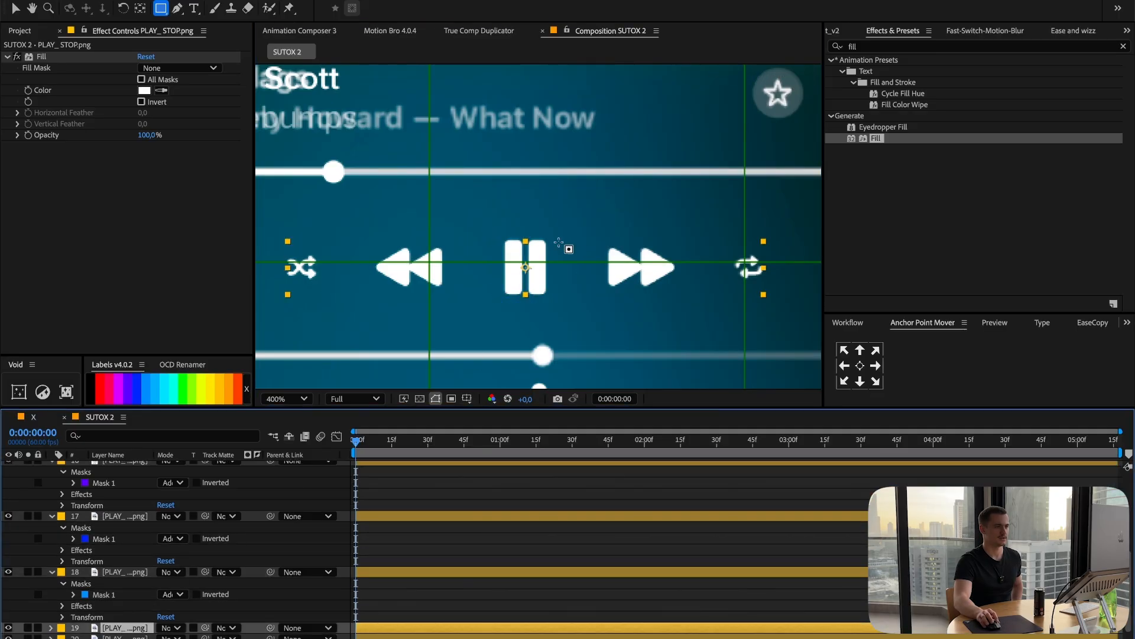
{"action": "left_click_drag", "start_coordinate": [559, 229], "coordinate": [528, 276]}
Mask the forward icon on the fifth PLAY_ STOP.png copy and the repeat icon on the sixth, and collapse all layers.
{"action": "left_click_drag", "start_coordinate": [597, 231], "coordinate": [685, 298]}
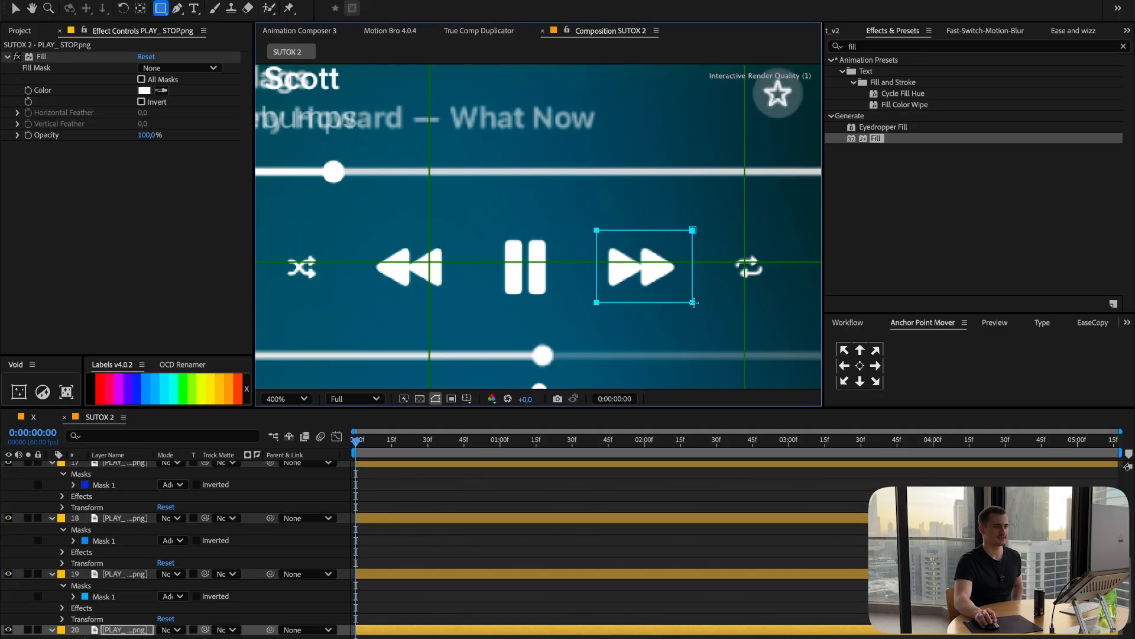
{"action": "scroll", "coordinate": [146, 591], "scroll_direction": "down", "scroll_amount": 2}
{"action": "left_click", "coordinate": [124, 638]}
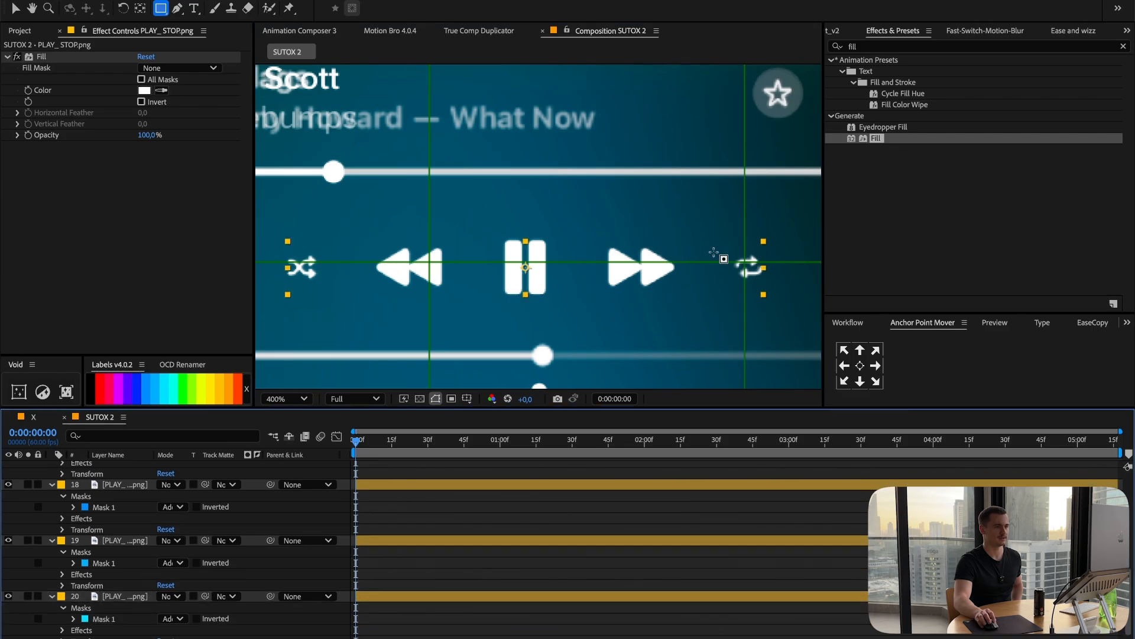
{"action": "left_click_drag", "start_coordinate": [716, 241], "coordinate": [787, 291]}
{"action": "key", "text": "ctrl+a"}
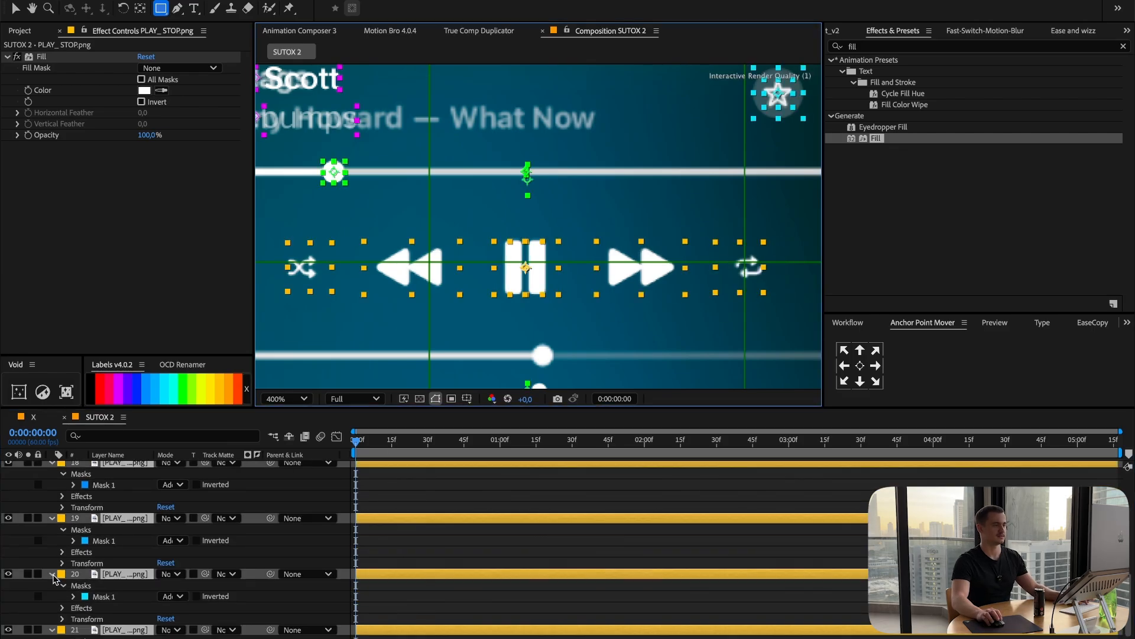
{"action": "key", "text": "ctrl+grave"}
{"action": "key", "text": "F2"}
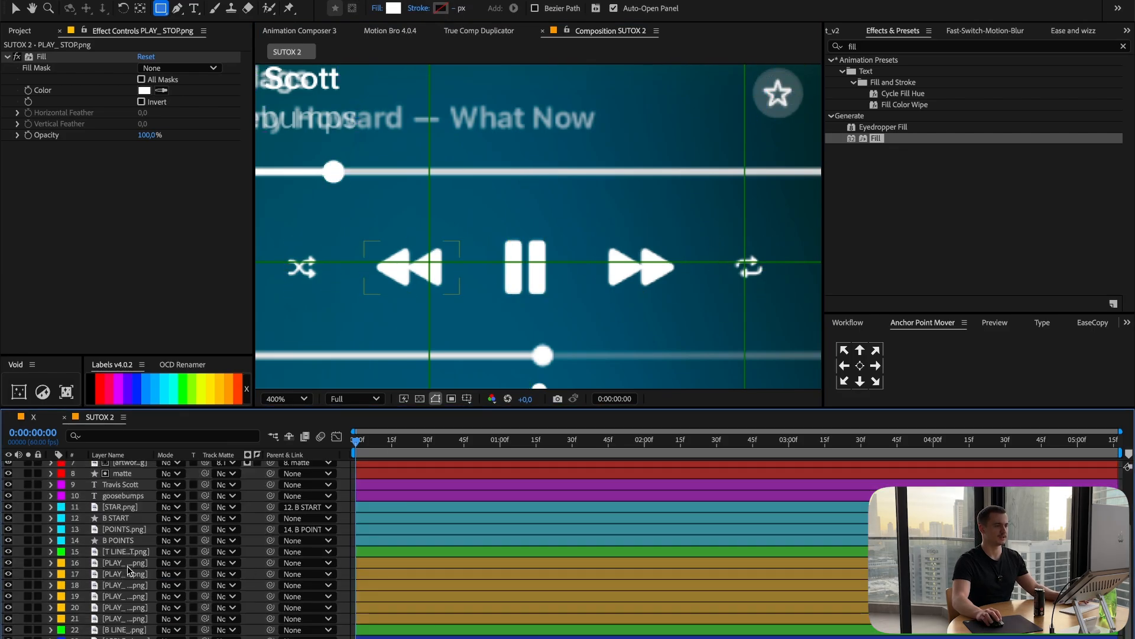
Rename the shuffle icon layer SHUFFLE and the rewind icon layer BACK.
{"action": "left_click", "coordinate": [126, 565]}
{"action": "key", "text": "Return"}
{"action": "type", "text": "SHUFFLE"}
{"action": "left_click", "coordinate": [111, 574]}
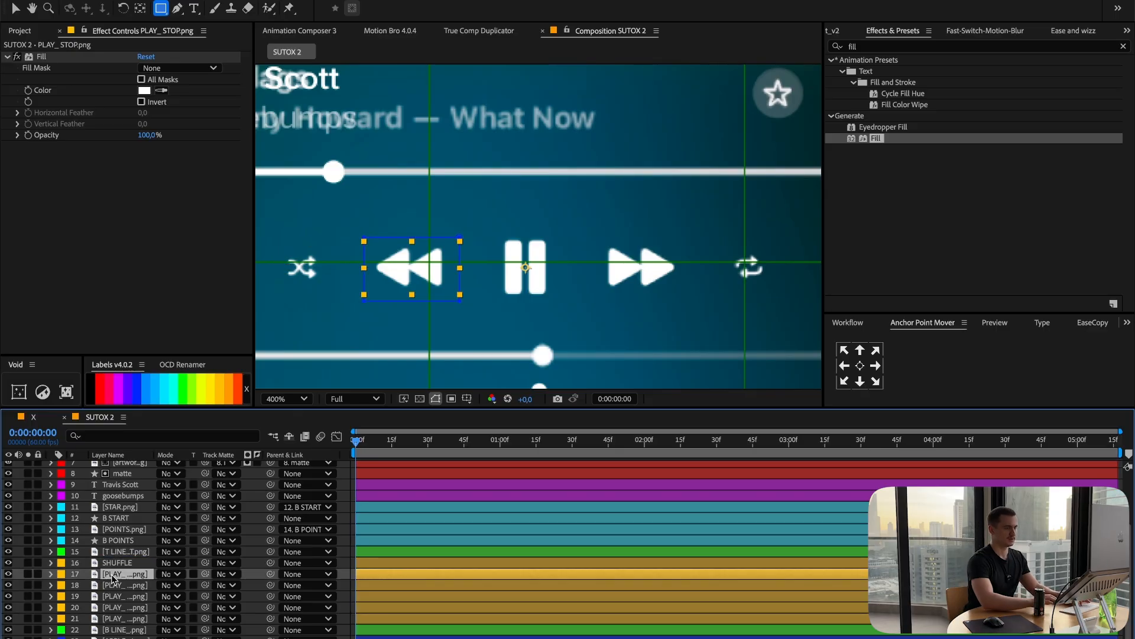
{"action": "key", "text": "Return"}
{"action": "type", "text": "BACK"}
Rename the left pause bar layer PLAY L and the right pause bar layer PLAY R.
{"action": "left_click", "coordinate": [115, 585]}
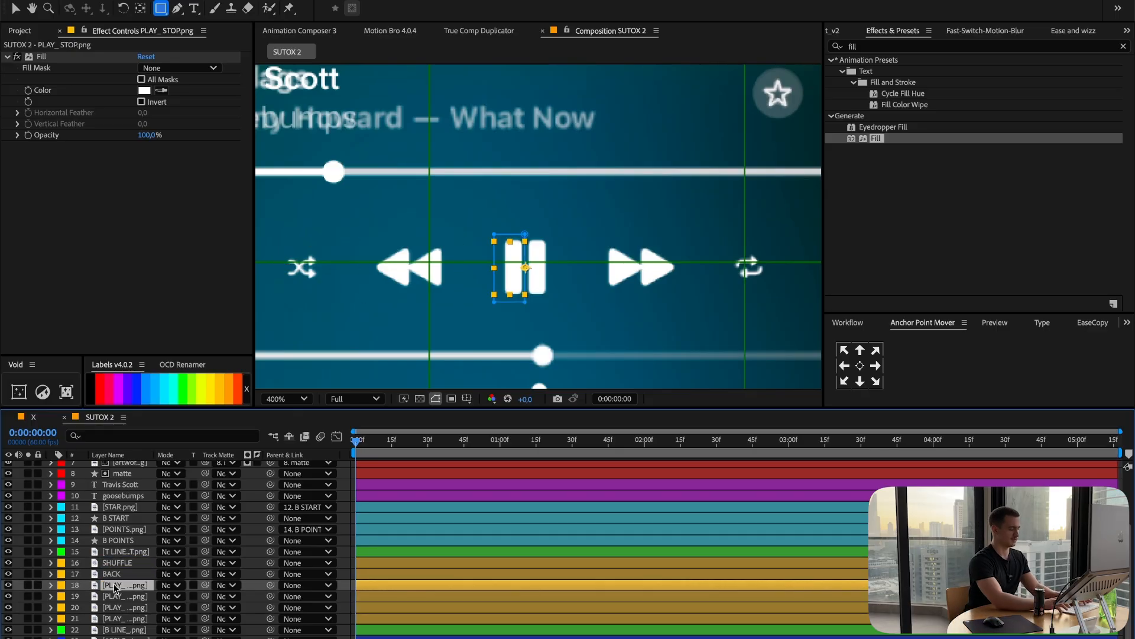
{"action": "key", "text": "Return"}
{"action": "type", "text": "ST"}
{"action": "type", "text": "PLAY "}
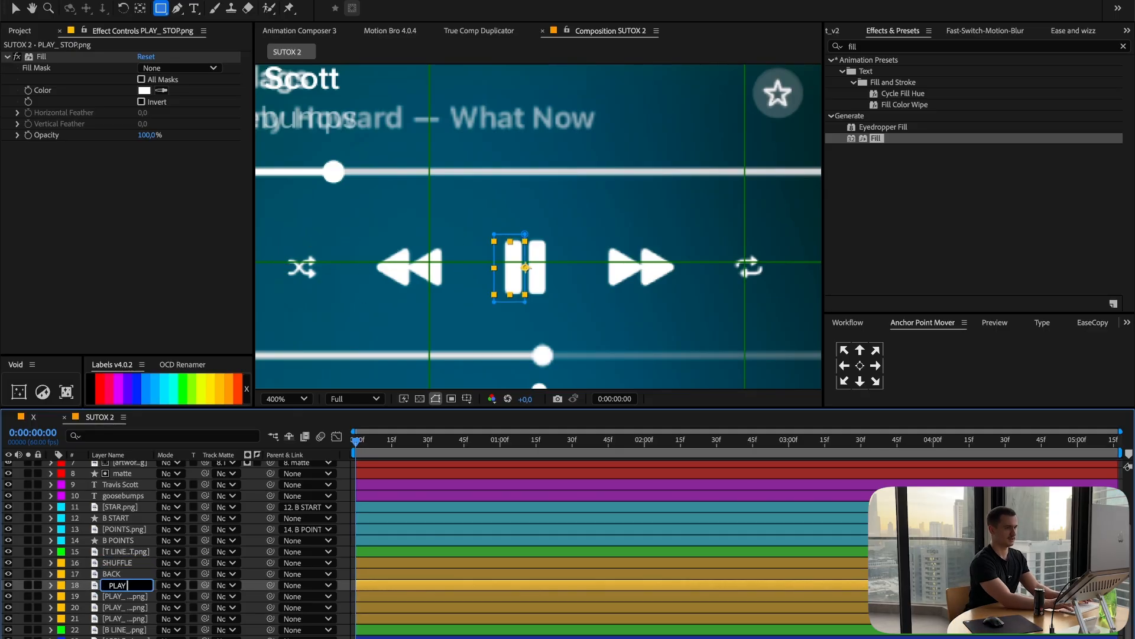
{"action": "type", "text": "L"}
{"action": "key", "text": "Return"}
{"action": "left_click", "coordinate": [125, 596]}
{"action": "key", "text": "Return"}
{"action": "type", "text": "PLAY"}
{"action": "key", "text": "Return"}
Rename the forward icon layer FORWARD and the repeat icon layer REPEAT.
{"action": "left_click", "coordinate": [124, 607]}
{"action": "key", "text": "Return"}
{"action": "type", "text": "FORWARD"}
{"action": "key", "text": "Return"}
{"action": "key", "text": "Return"}
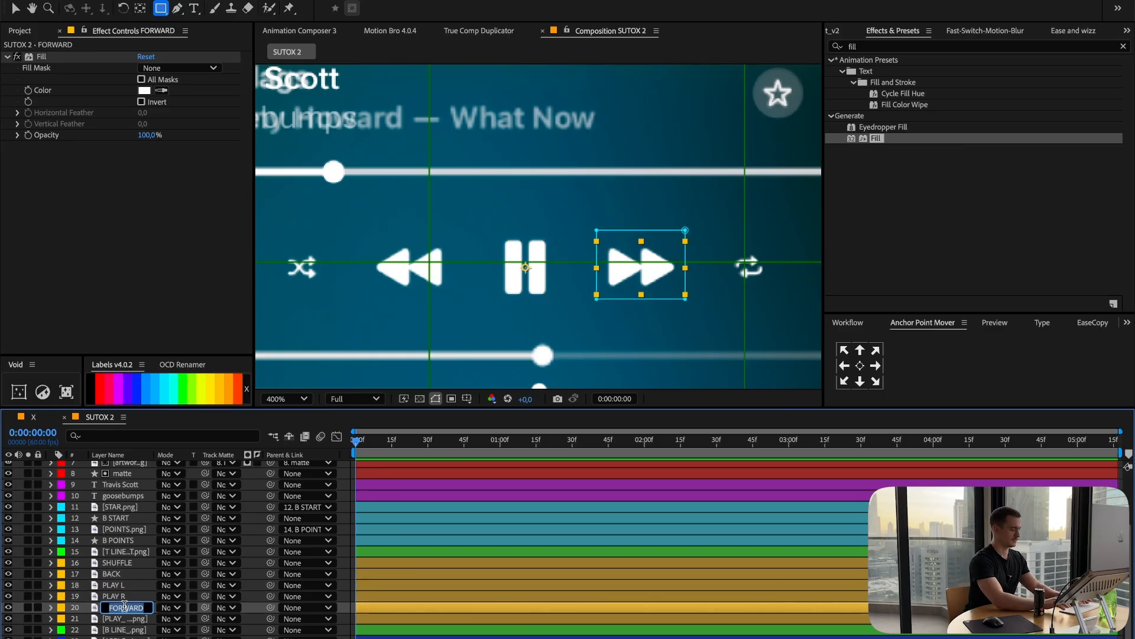
{"action": "left_click", "coordinate": [115, 620]}
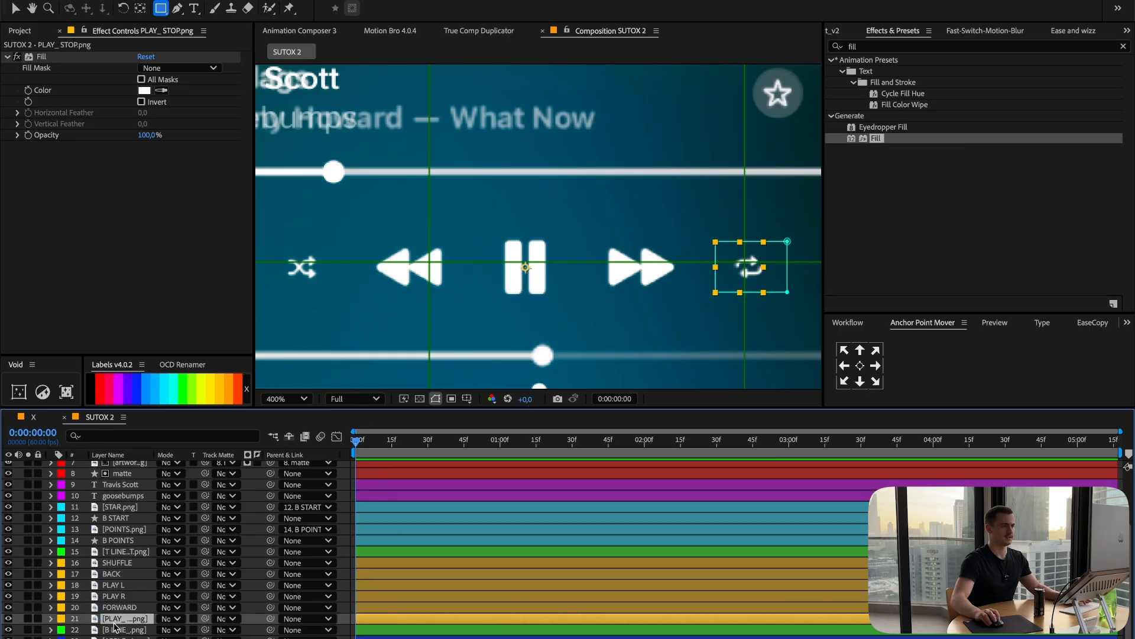
{"action": "key", "text": "Return"}
{"action": "type", "text": "REPEAT"}
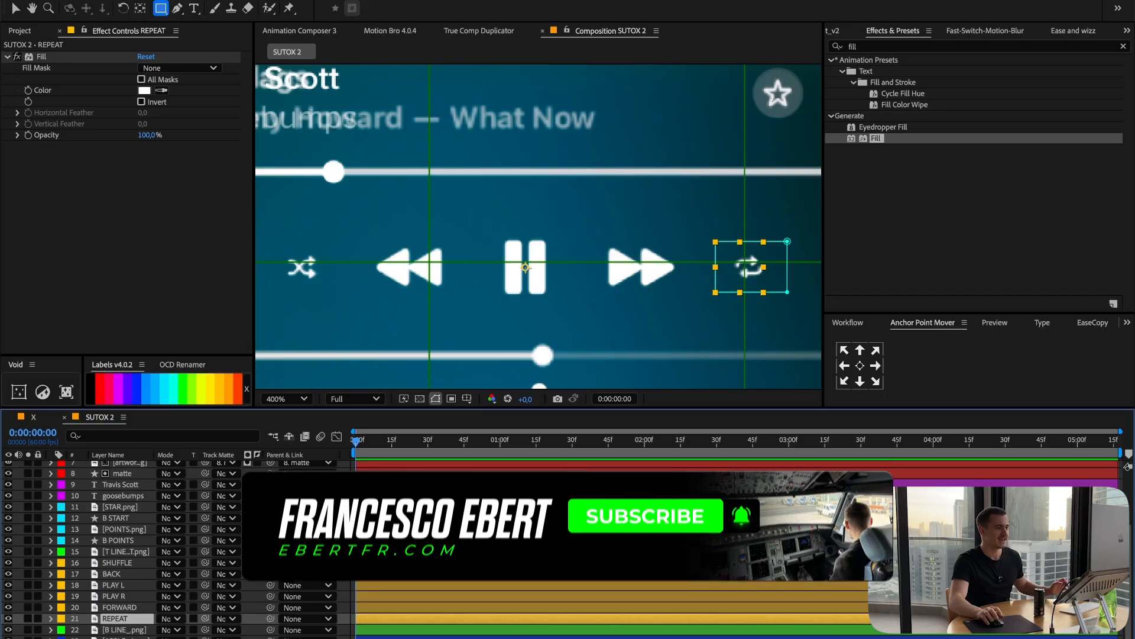
Hide all six control layers from SHUFFLE to REPEAT, and turn only PLAY L and PLAY R visible again.
{"action": "left_click", "coordinate": [119, 563], "text": "shift"}
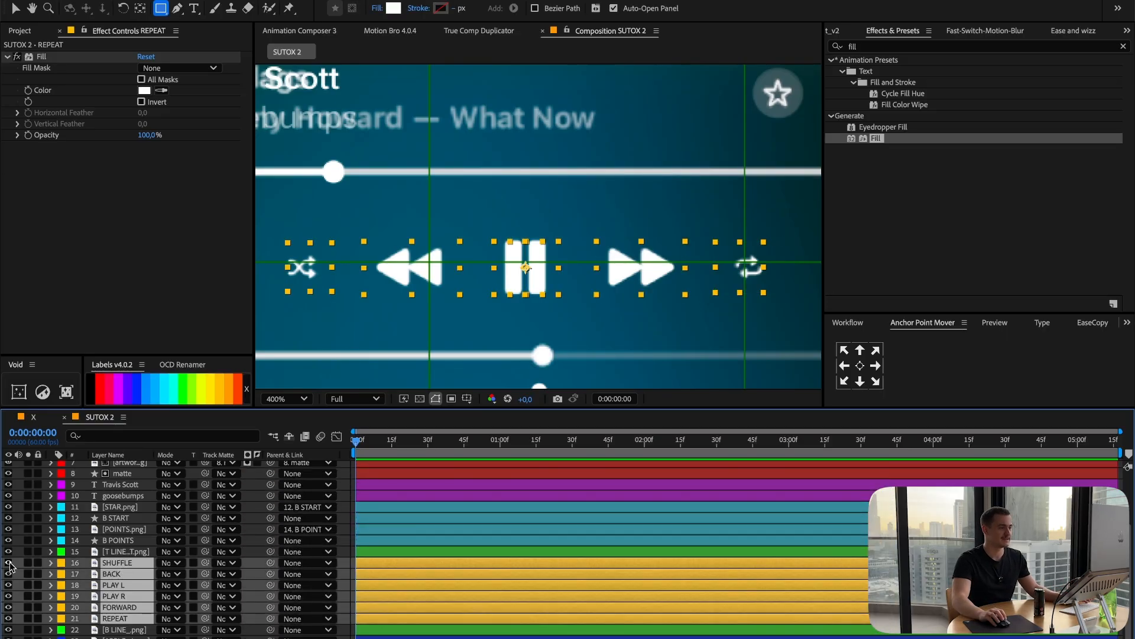
{"action": "left_click", "coordinate": [9, 563]}
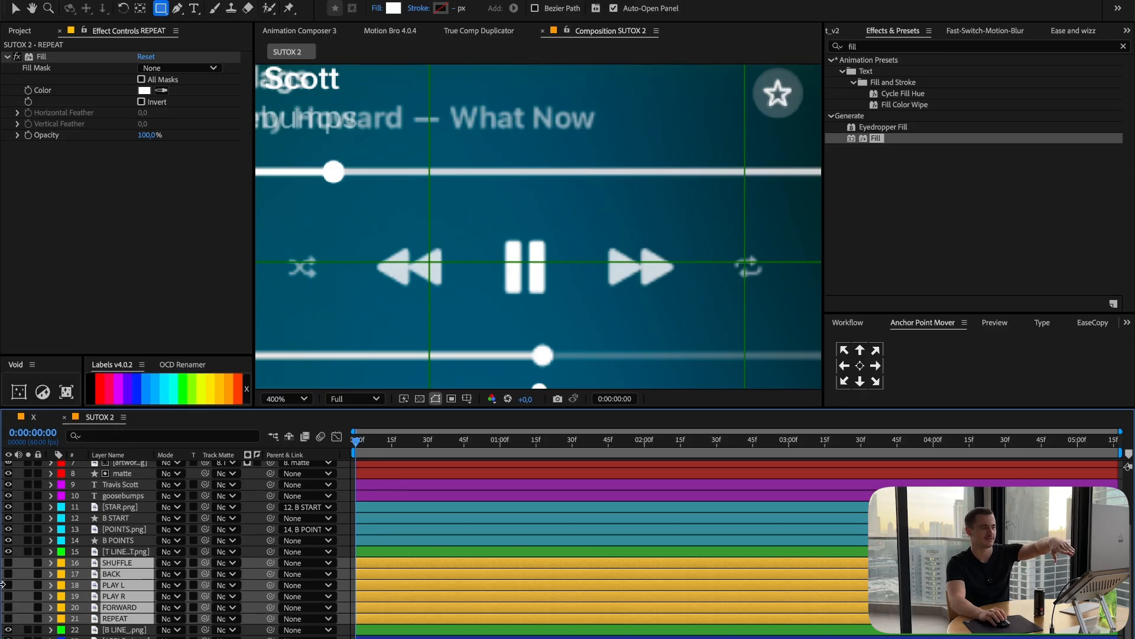
{"action": "left_click", "coordinate": [134, 541]}
{"action": "left_click", "coordinate": [112, 596]}
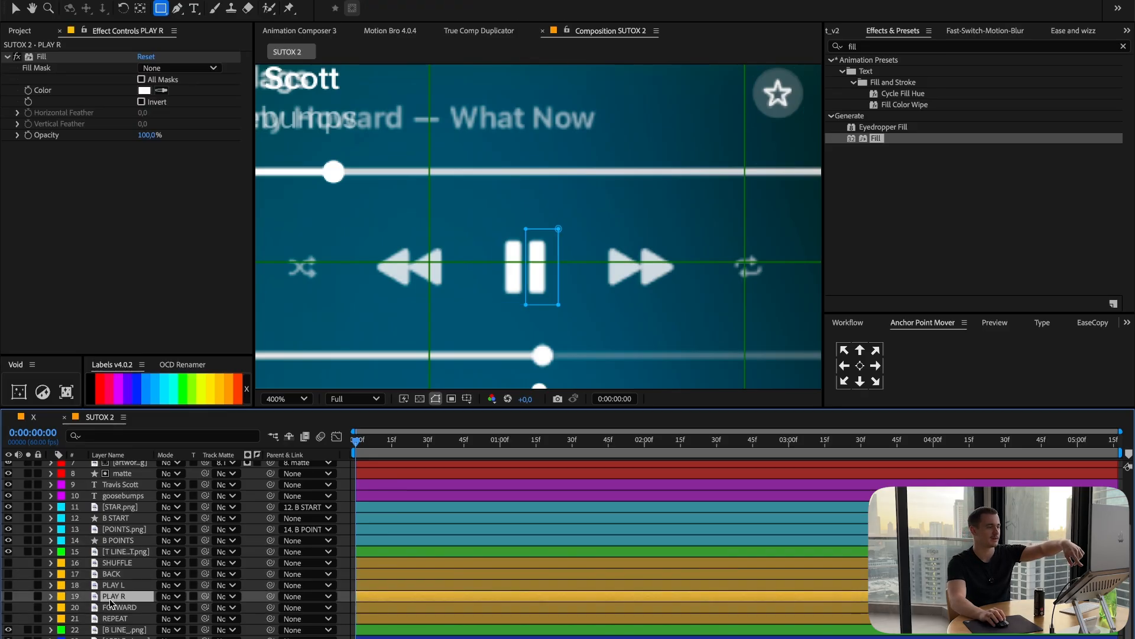
{"action": "left_click", "coordinate": [8, 597]}
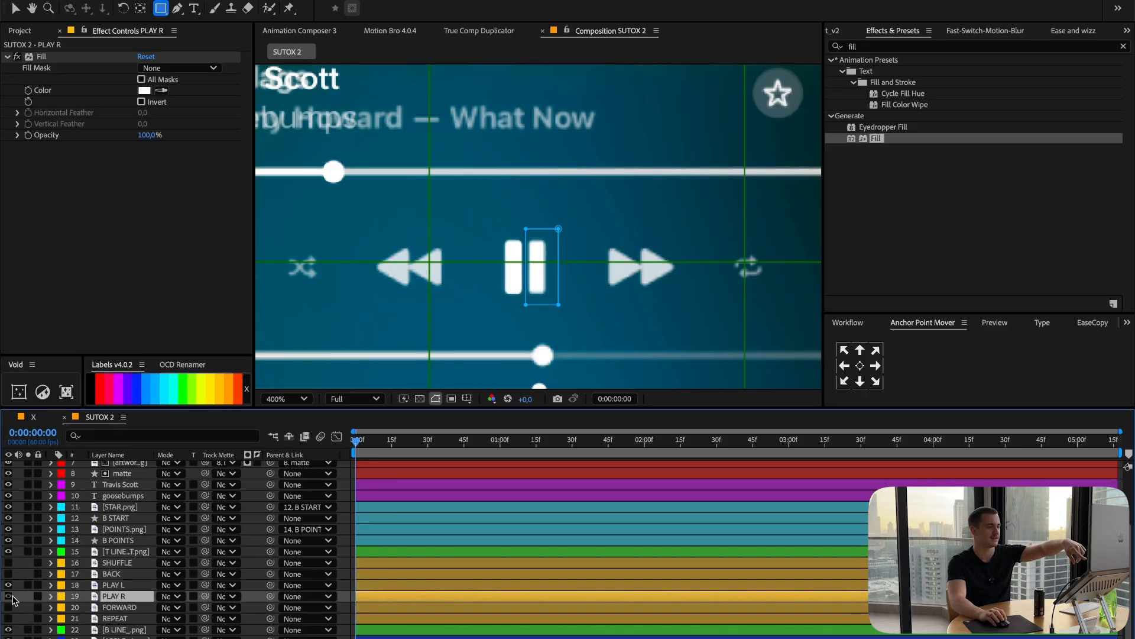
Make the SHUFFLE layer visible and reveal its opacity property.
{"action": "left_click", "coordinate": [115, 563]}
{"action": "left_click", "coordinate": [8, 562]}
{"action": "key", "text": "t"}
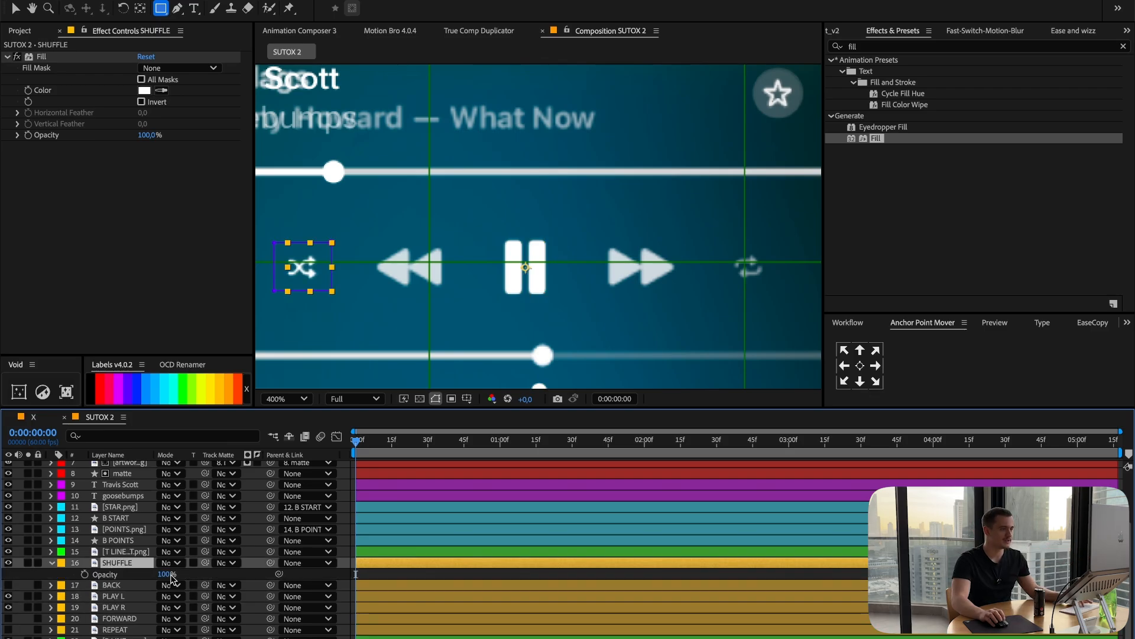
Nudge the APPLE MUSIC UI.png reference layer down to position 960, 563 so its icons sit below the recreated ones.
{"action": "scroll", "coordinate": [161, 581], "scroll_direction": "down", "scroll_amount": 1}
{"action": "left_click", "coordinate": [127, 637]}
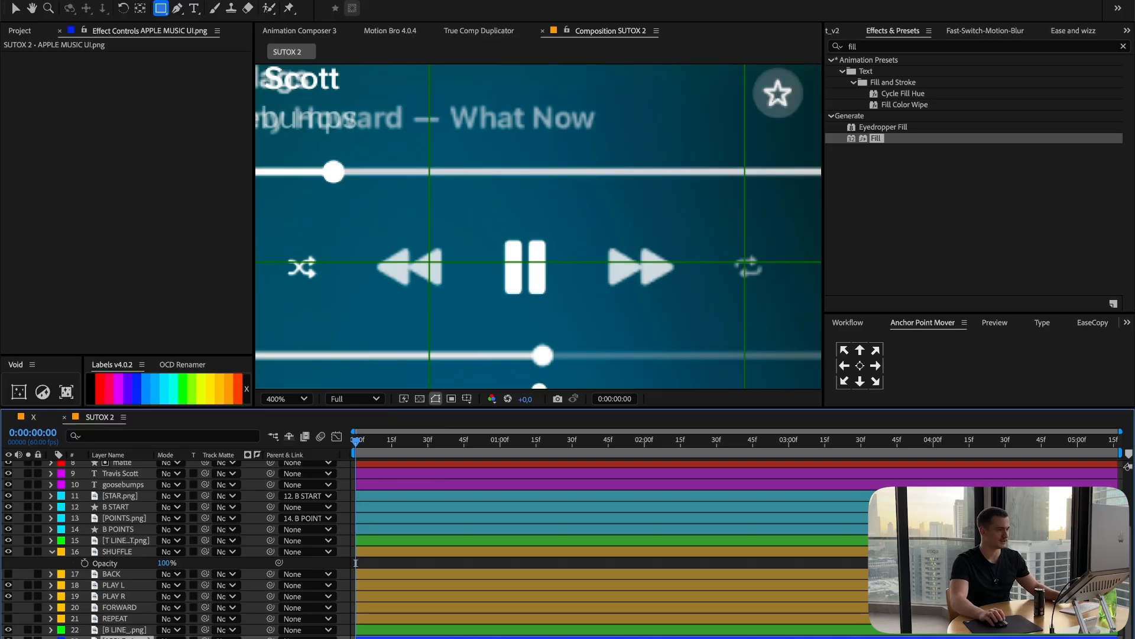
{"action": "key", "text": "shift+Down"}
{"action": "key", "text": "shift+Down"}
{"action": "key", "text": "shift+Down"}
{"action": "key", "text": "shift+Down"}
{"action": "key", "text": "shift+Down"}
{"action": "key", "text": "shift+Down"}
{"action": "key", "text": "shift+Up"}
Set the SHUFFLE layer's opacity to 50% to match the reference shuffle icon.
{"action": "scroll", "coordinate": [421, 353], "scroll_direction": "up", "scroll_amount": 1}
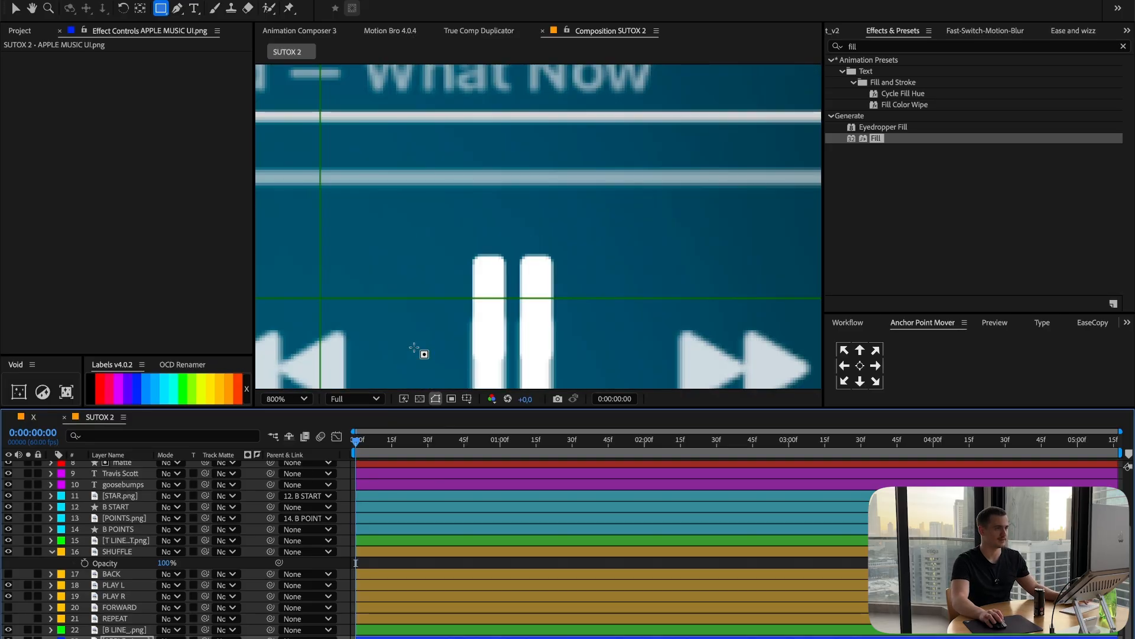
{"action": "key", "text": "space"}
{"action": "left_click_drag", "start_coordinate": [369, 337], "coordinate": [805, 204]}
{"action": "scroll", "coordinate": [151, 540], "scroll_direction": "up", "scroll_amount": 1}
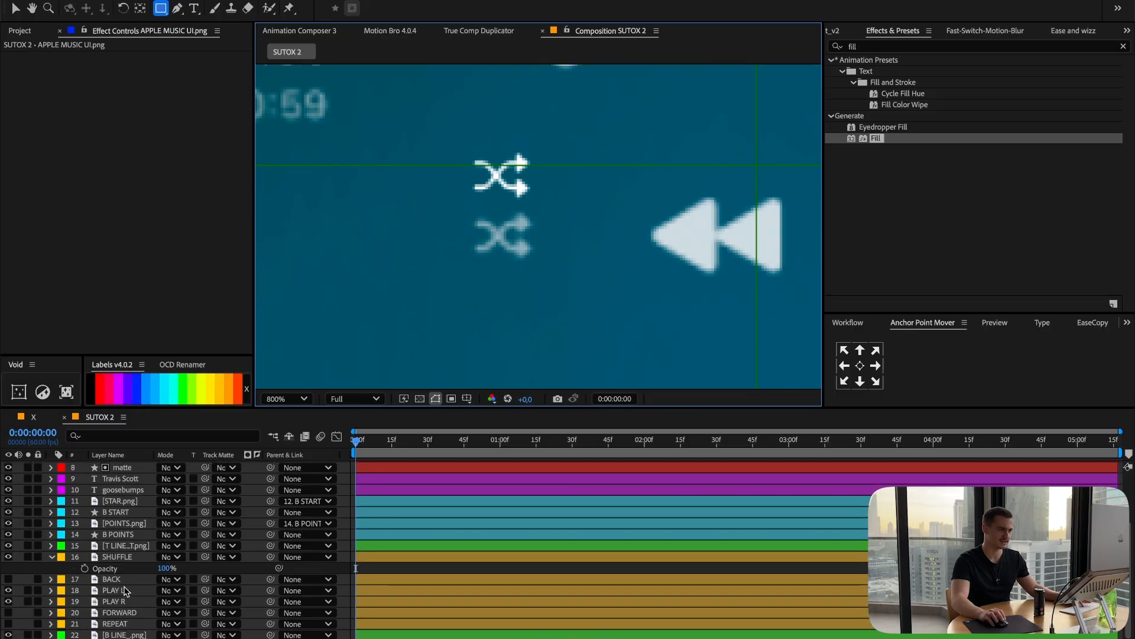
{"action": "left_click", "coordinate": [122, 588]}
{"action": "left_click", "coordinate": [127, 560]}
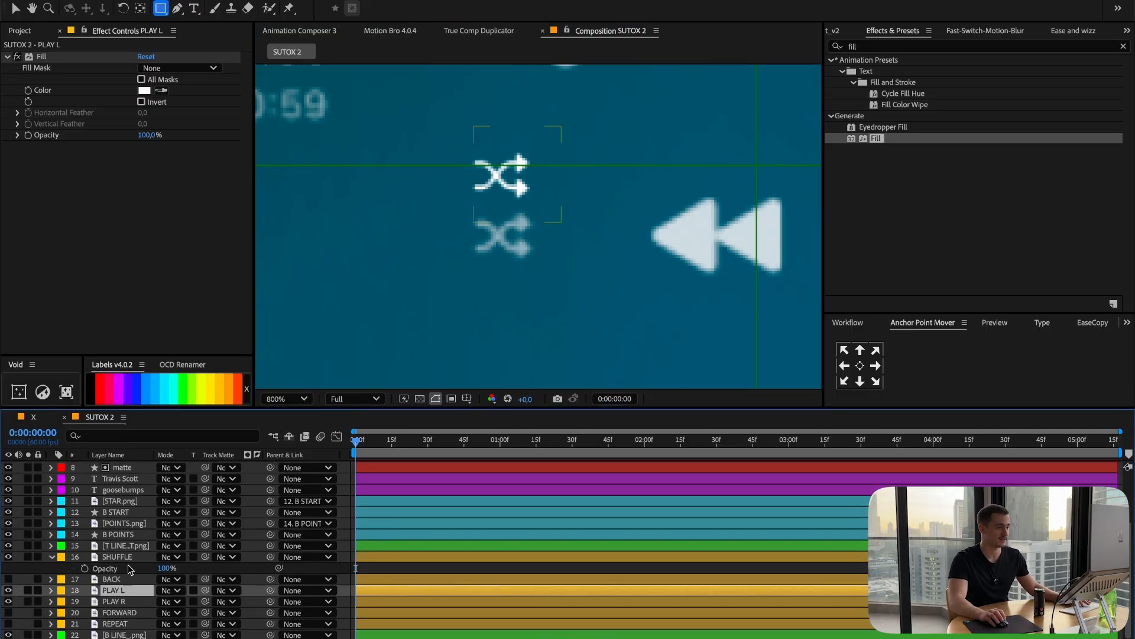
{"action": "left_click_drag", "start_coordinate": [166, 568], "coordinate": [159, 570]}
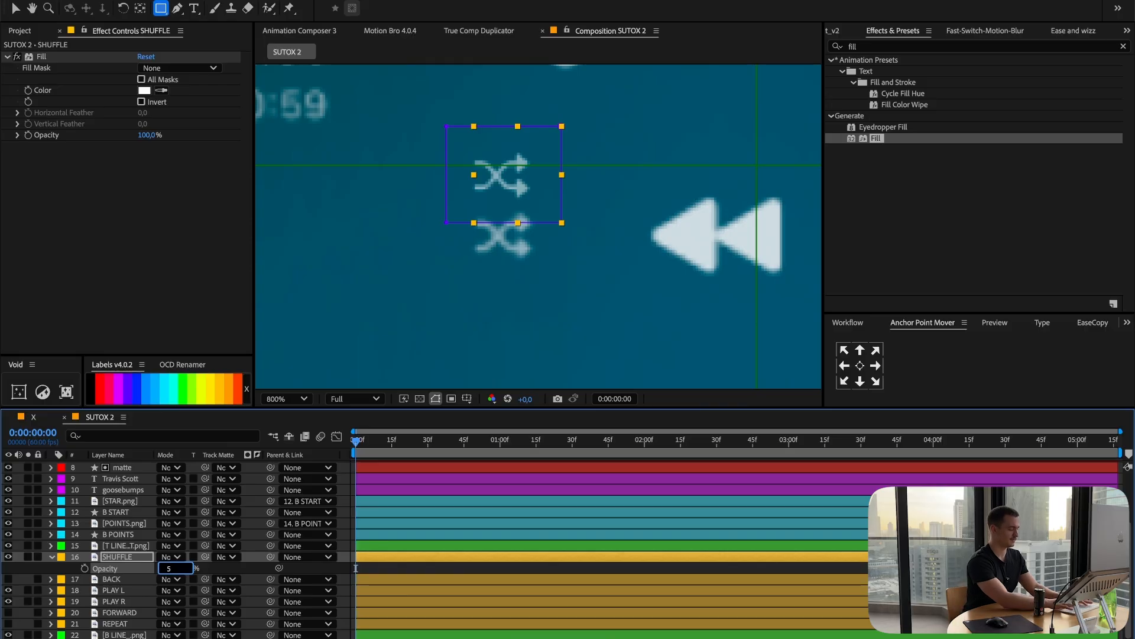
Make the BACK layer visible and set its opacity to 80%.
{"action": "left_click", "coordinate": [56, 580]}
{"action": "left_click", "coordinate": [8, 581]}
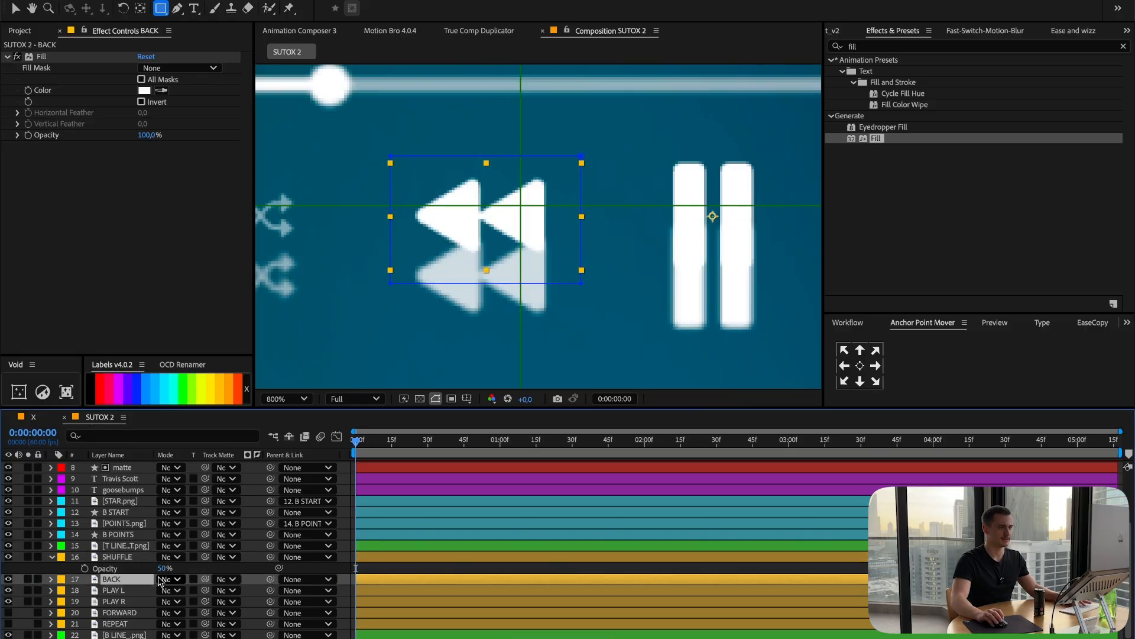
{"action": "type", "text": "t80"}
{"action": "key", "text": "Return"}
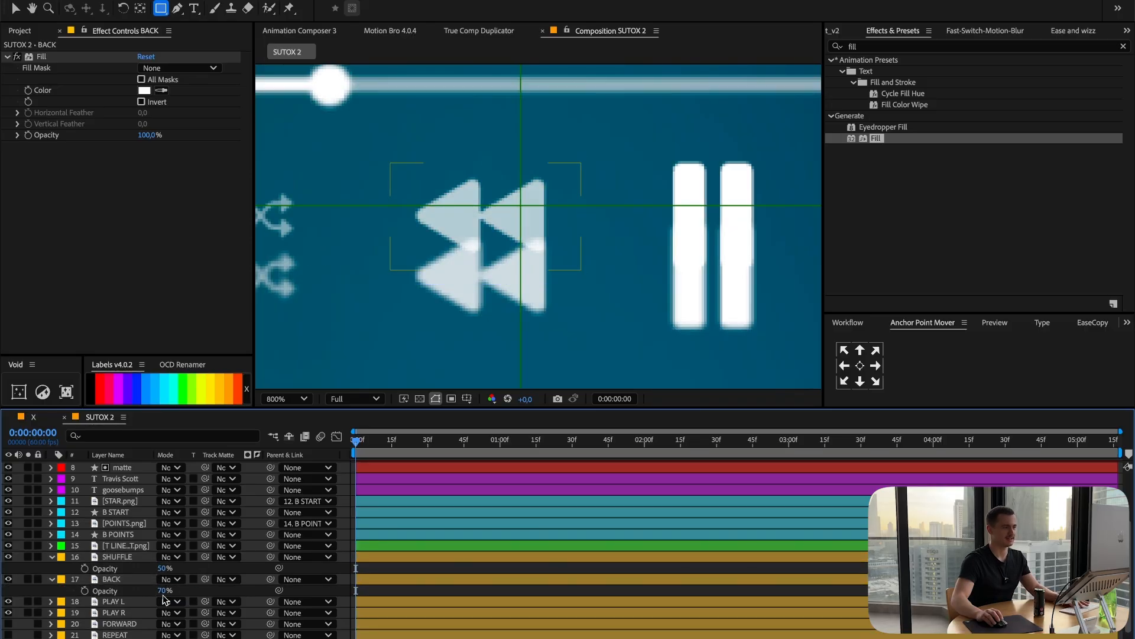
Make the FORWARD layer visible and set its opacity to 80%.
{"action": "left_click_drag", "start_coordinate": [676, 318], "coordinate": [284, 337]}
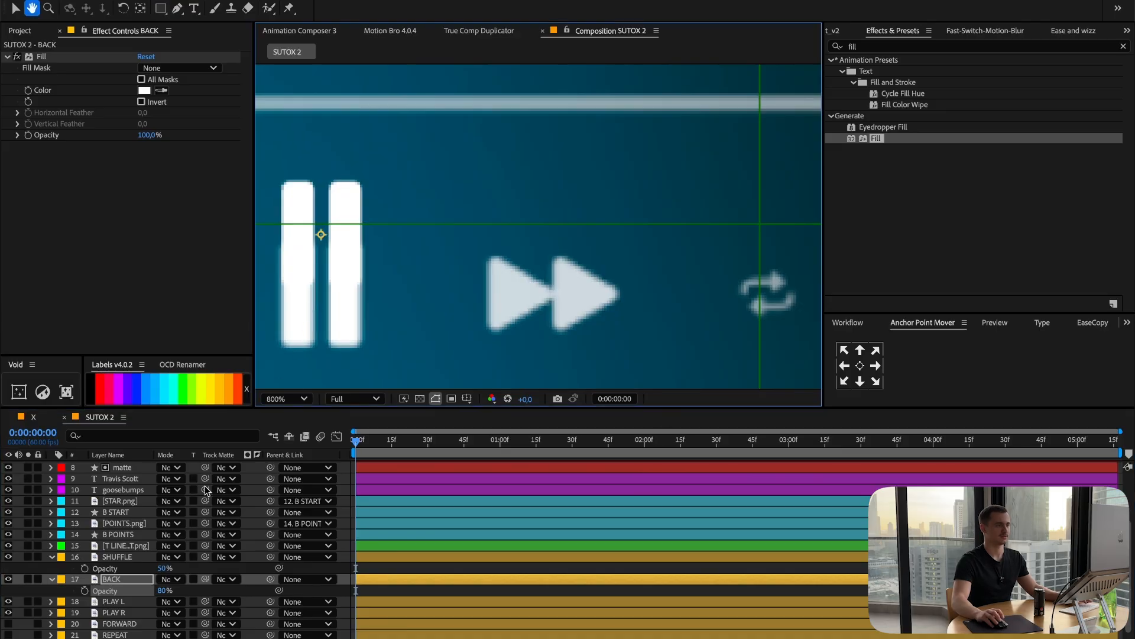
{"action": "left_click", "coordinate": [118, 623]}
{"action": "left_click", "coordinate": [8, 623]}
{"action": "key", "text": "t"}
{"action": "left_click", "coordinate": [171, 635]}
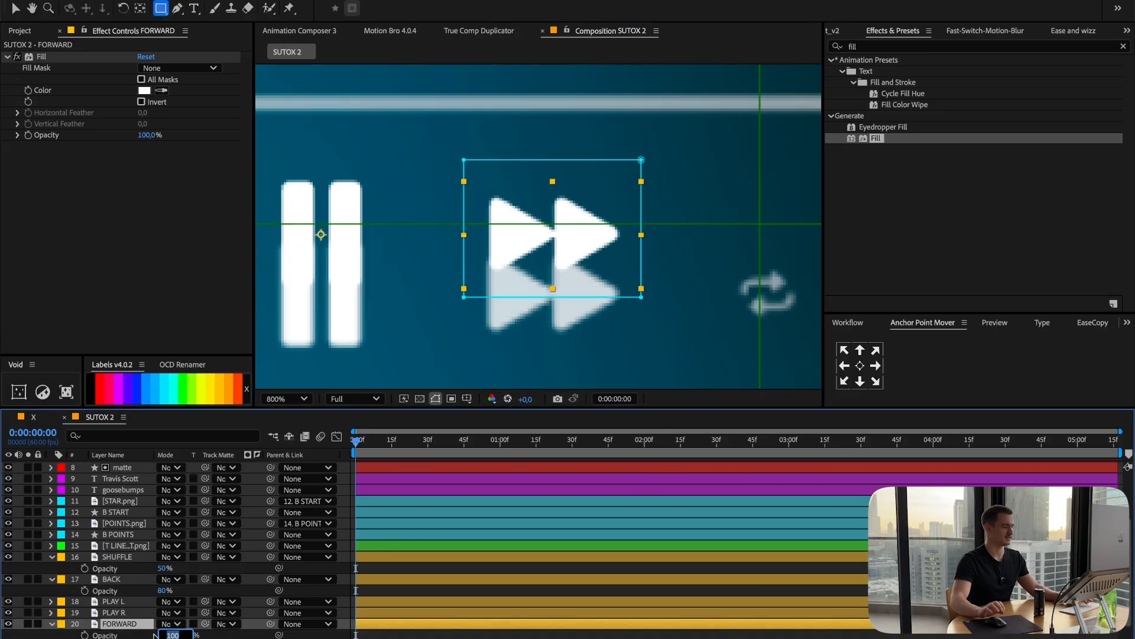
{"action": "type", "text": "80"}
{"action": "key", "text": "Return"}
Make the REPEAT layer visible and set its opacity to 50%.
{"action": "key", "text": "ctrl+Down"}
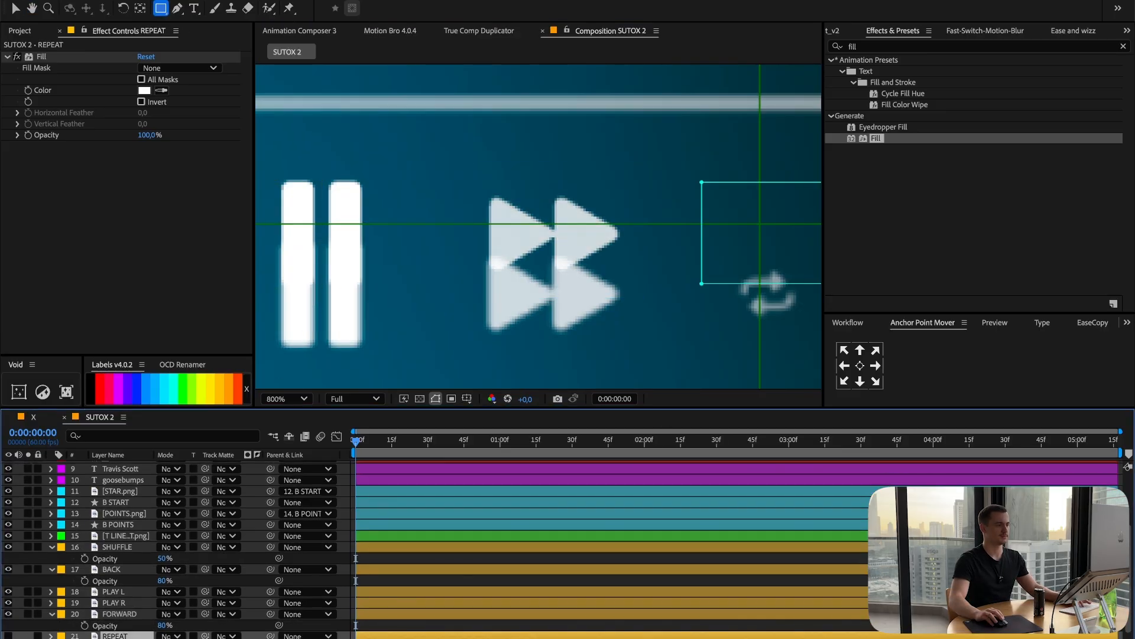
{"action": "left_click", "coordinate": [8, 635]}
{"action": "type", "text": "t80"}
{"action": "key", "text": "Return"}
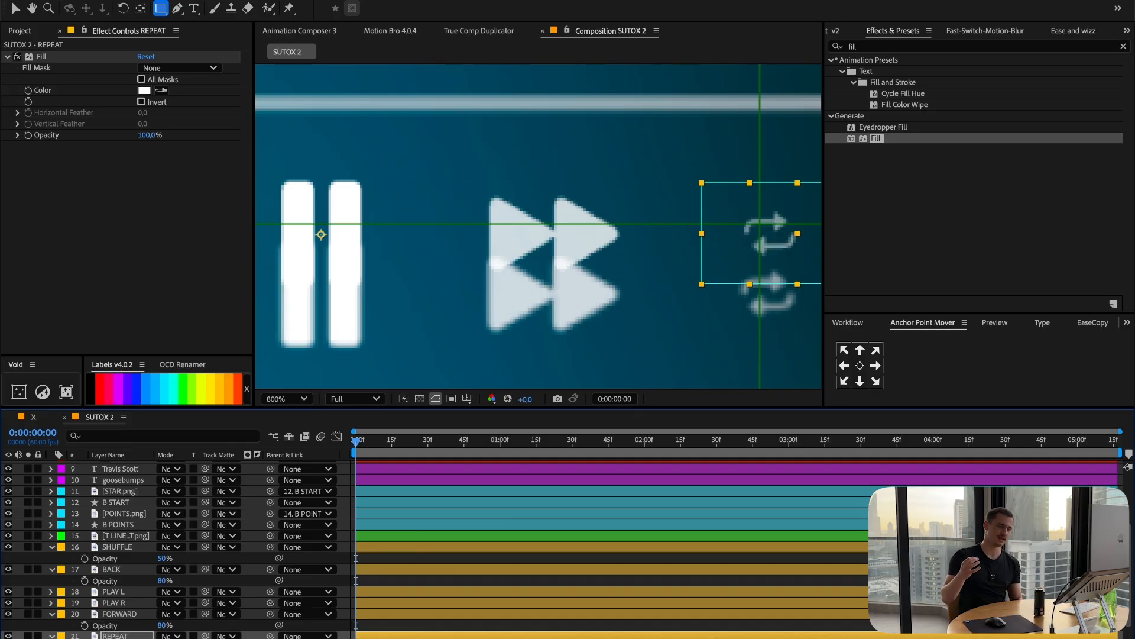
{"action": "key", "text": "comma"}
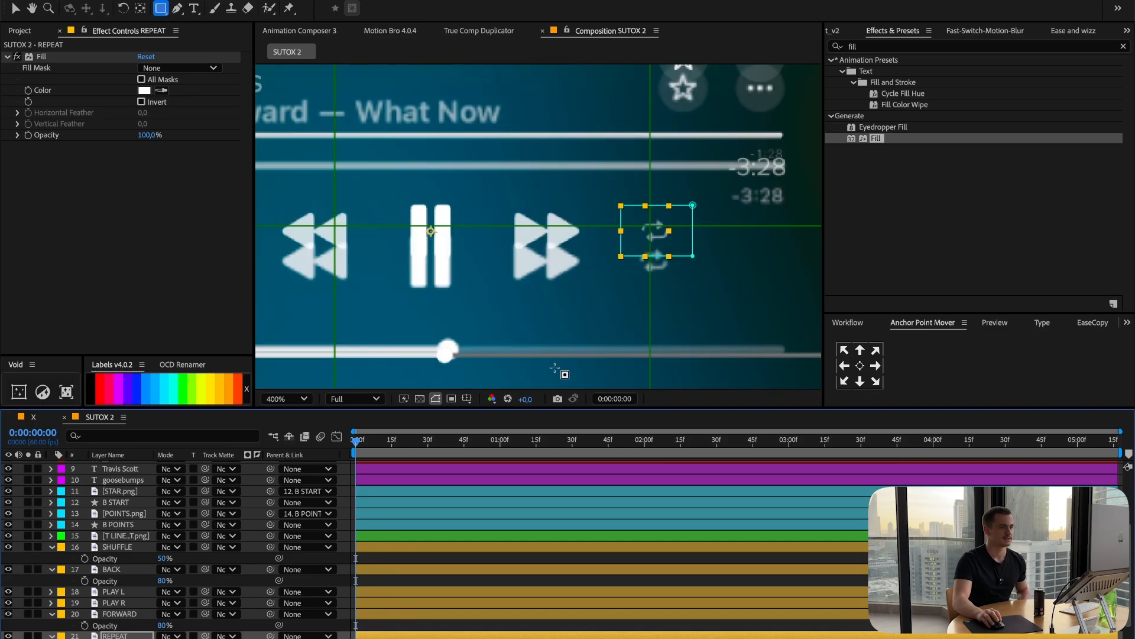
{"action": "scroll", "coordinate": [127, 545], "scroll_direction": "down", "scroll_amount": 1}
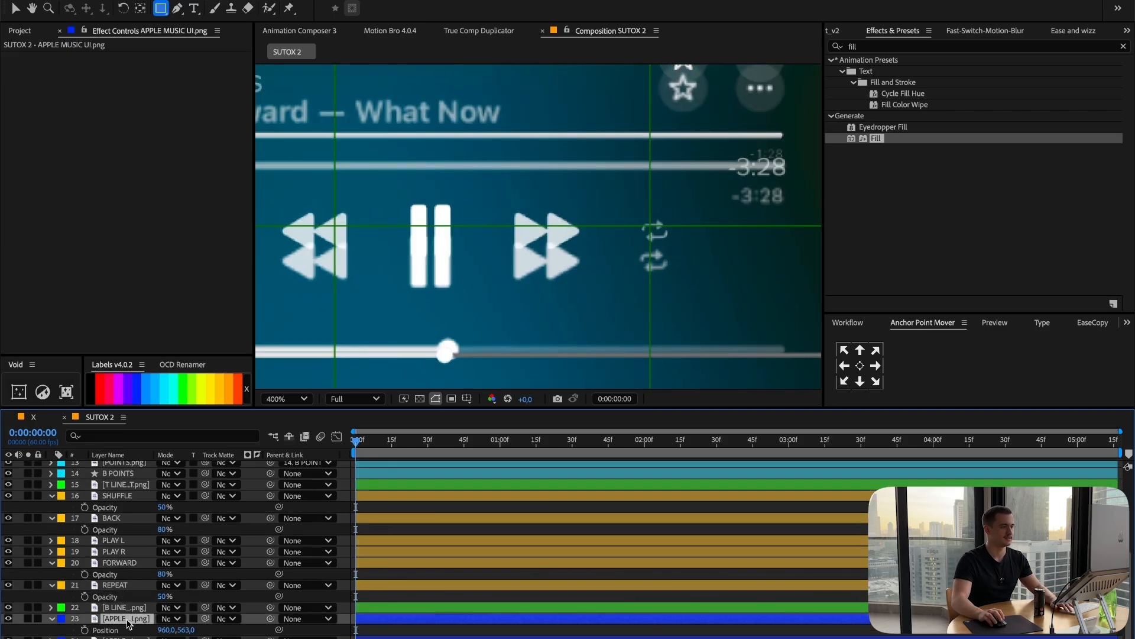
Collapse the revealed properties of all layers in the SUTOX 2 timeline and clear the layer selection.
{"action": "key", "text": "comma"}
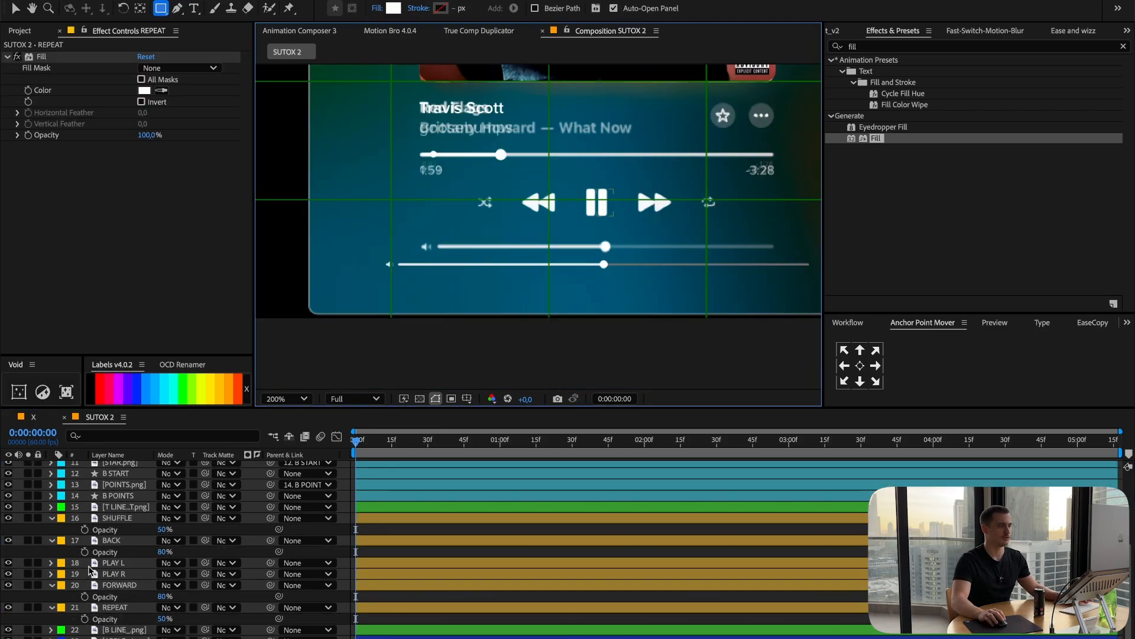
{"action": "key", "text": "ctrl+a"}
{"action": "key", "text": "u"}
{"action": "key", "text": "F2"}
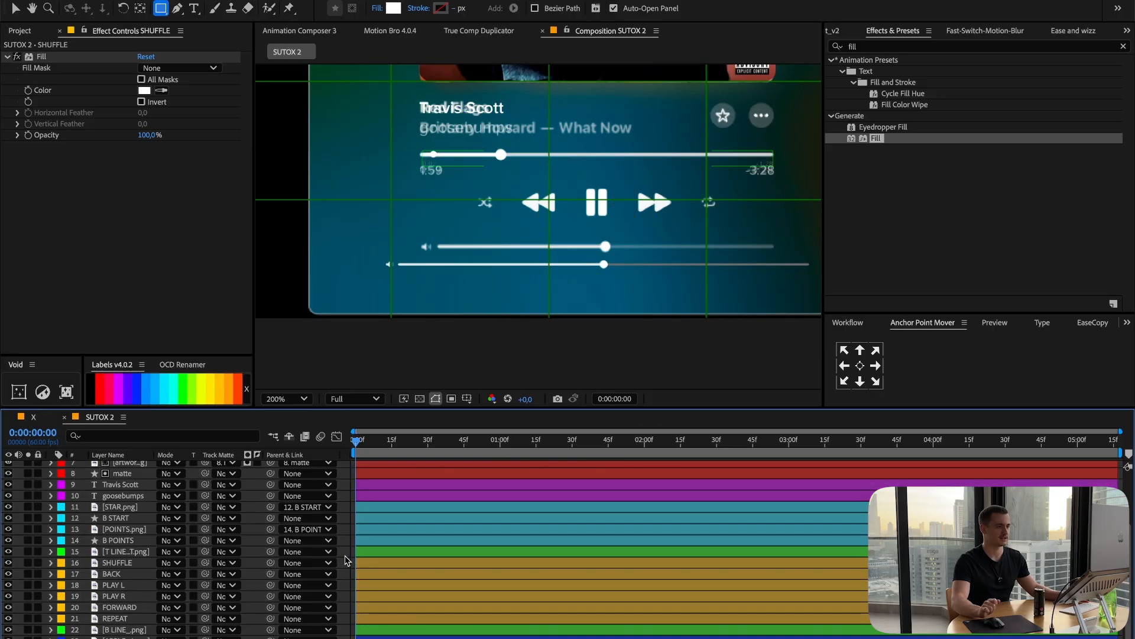
{"action": "scroll", "coordinate": [198, 536], "scroll_direction": "up", "scroll_amount": 3}
Duplicate the four progress bar layers from BUBBLE through LINE DARK and place the copies directly below the REPEAT layer.
{"action": "left_click", "coordinate": [122, 489]}
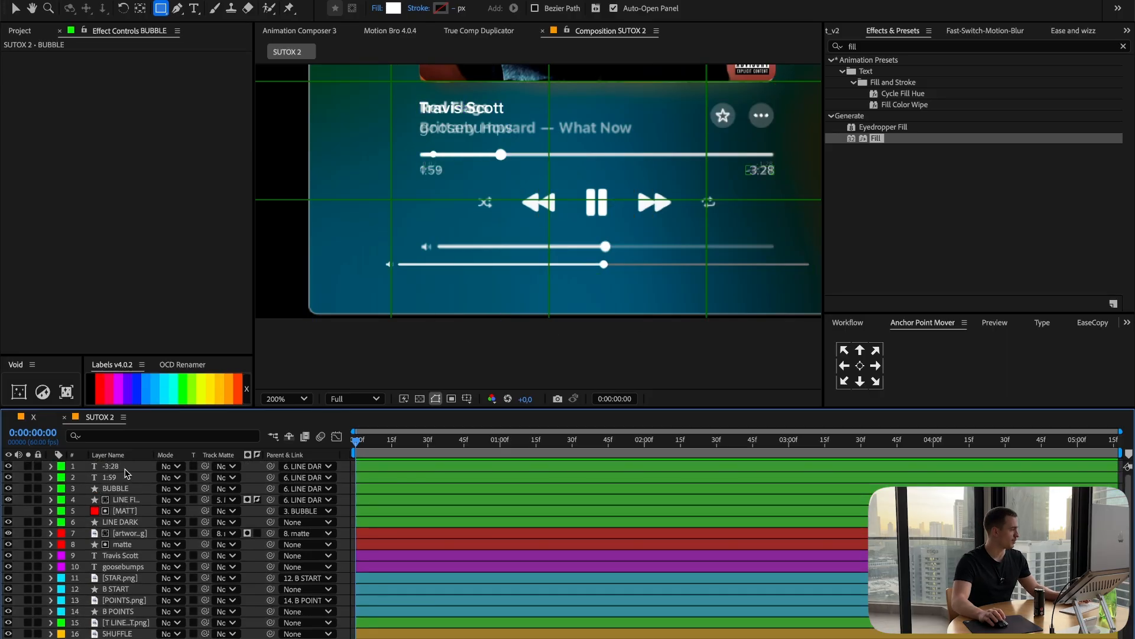
{"action": "left_click", "coordinate": [123, 467]}
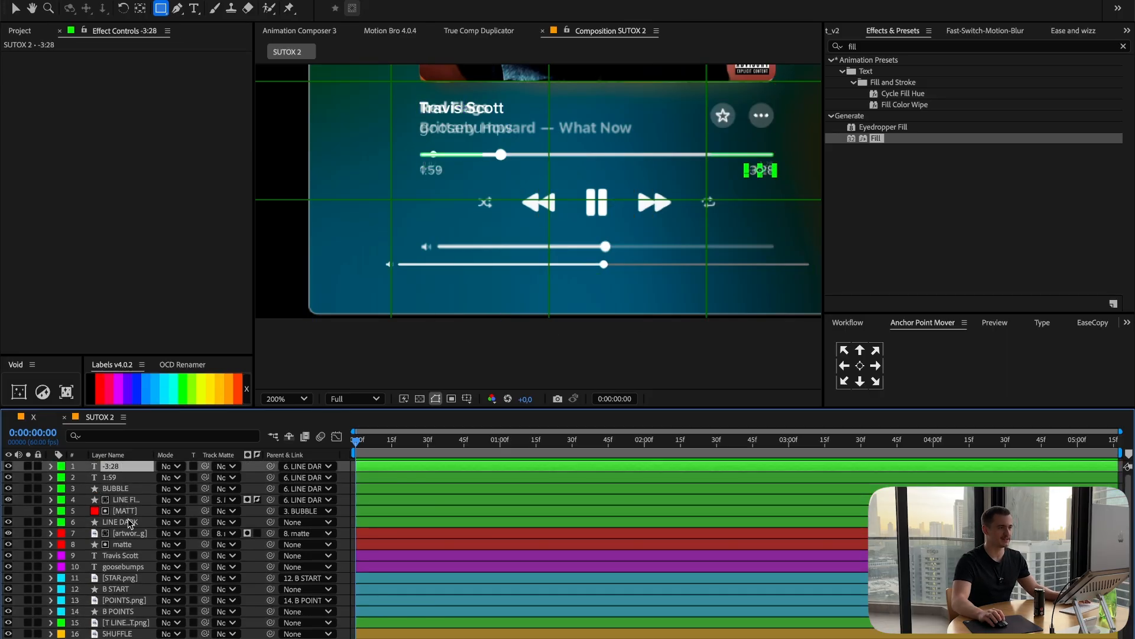
{"action": "left_click", "coordinate": [129, 522], "text": "shift"}
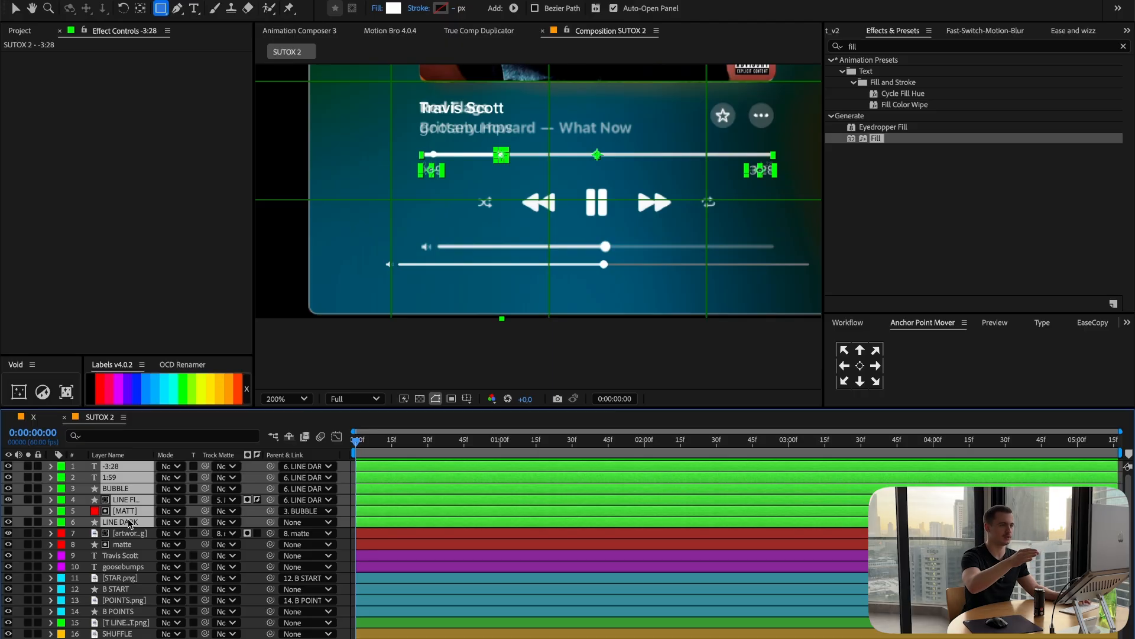
{"action": "left_click", "coordinate": [126, 533]}
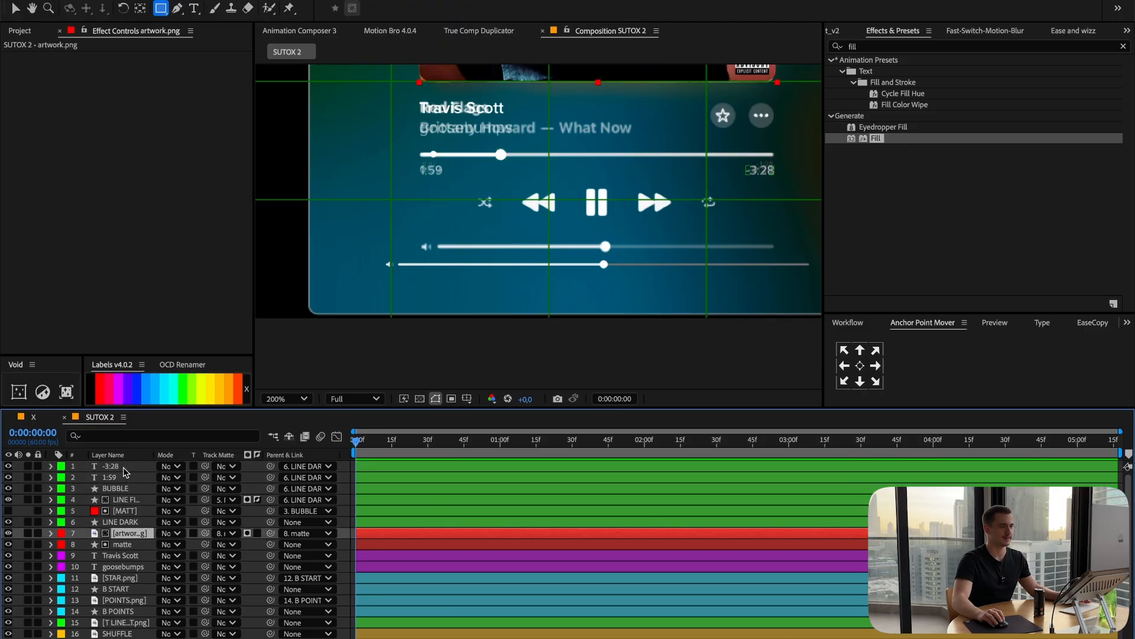
{"action": "left_click", "coordinate": [125, 470]}
{"action": "left_click", "coordinate": [120, 489]}
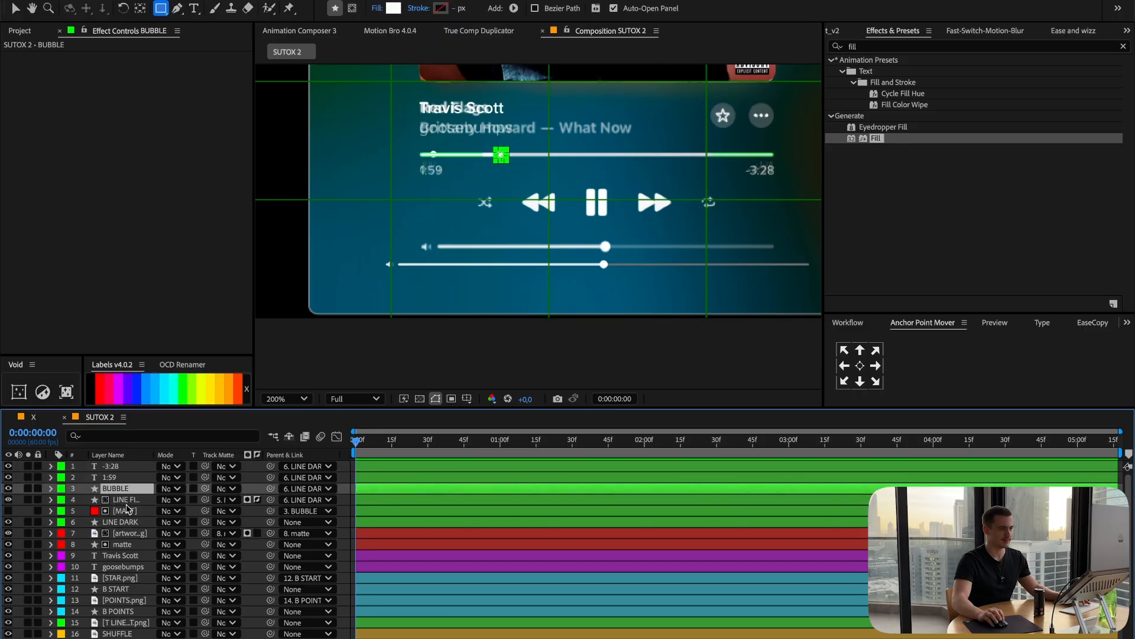
{"action": "left_click", "coordinate": [124, 523], "text": "shift"}
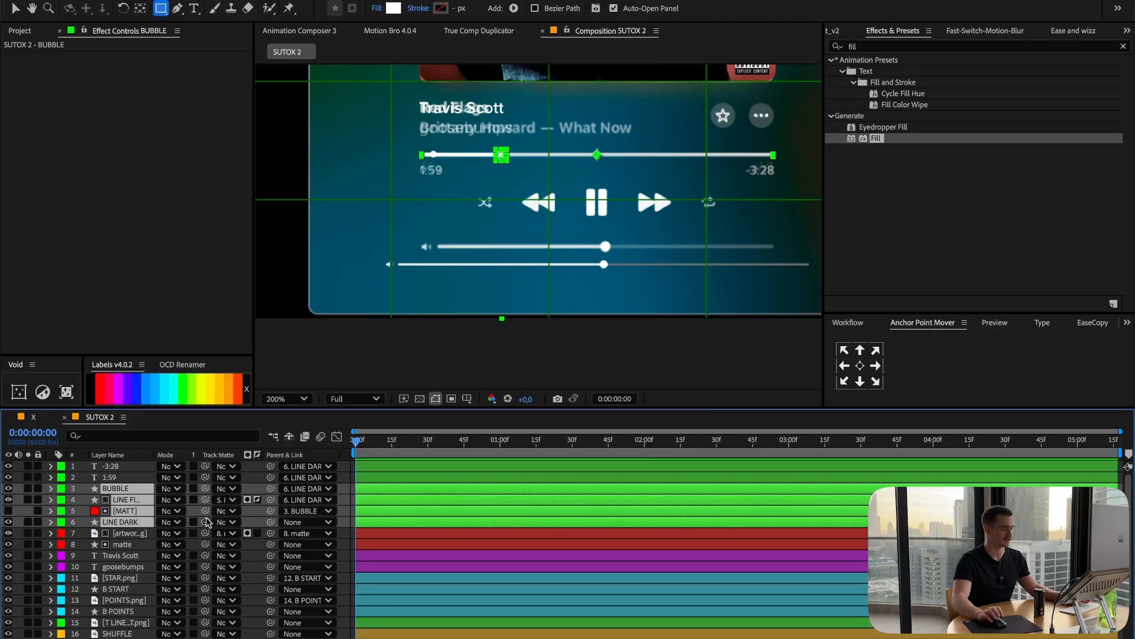
{"action": "key", "text": "ctrl+c"}
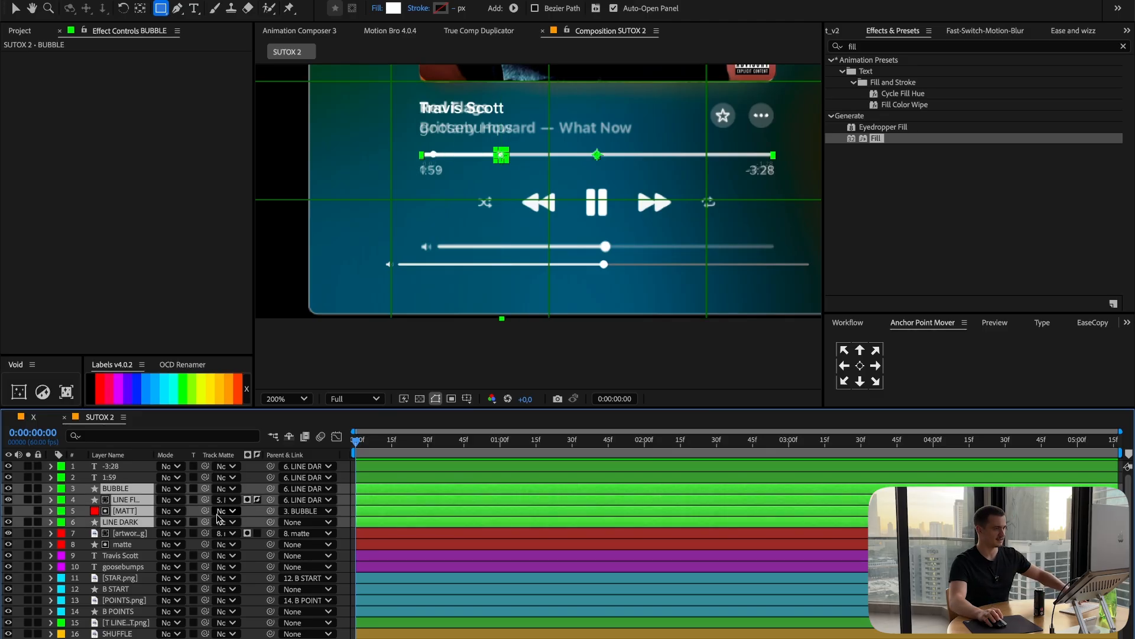
{"action": "left_click", "coordinate": [136, 467]}
{"action": "key", "text": "ctrl+v"}
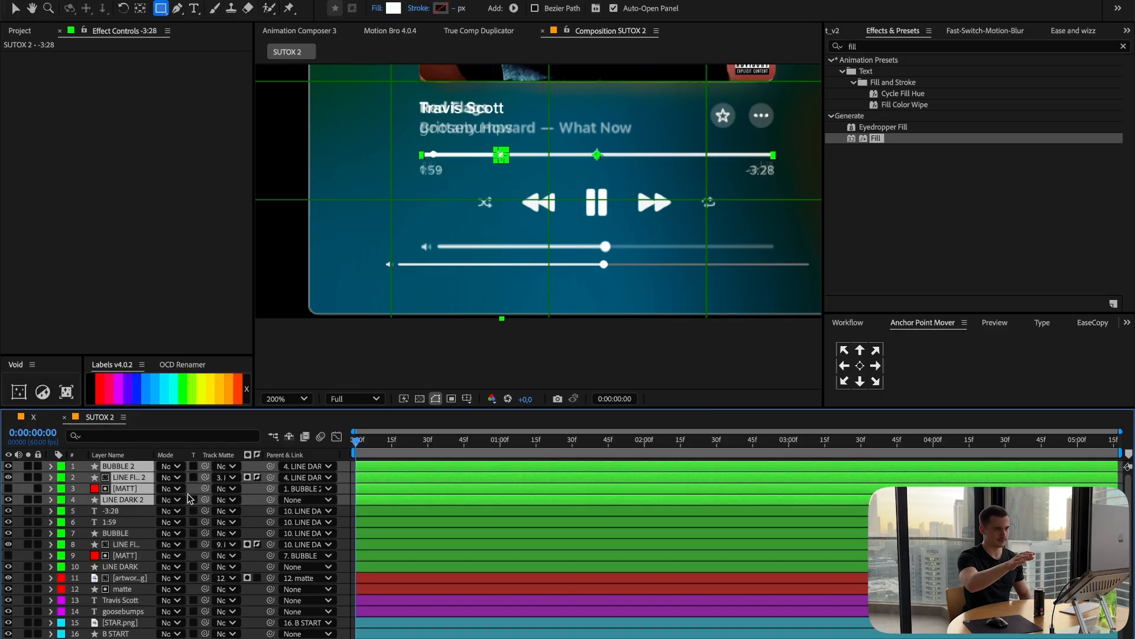
{"action": "left_click_drag", "start_coordinate": [136, 492], "coordinate": [131, 626]}
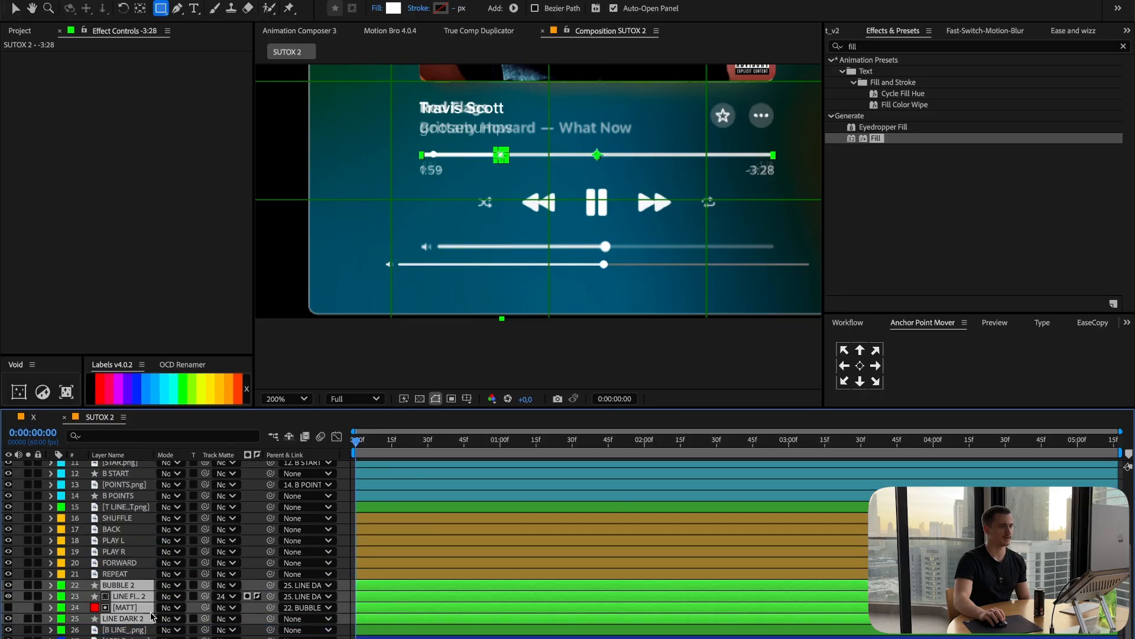
Move the LINE DARK 2 layer down onto the reference volume bar below the playback controls.
{"action": "left_click", "coordinate": [137, 619]}
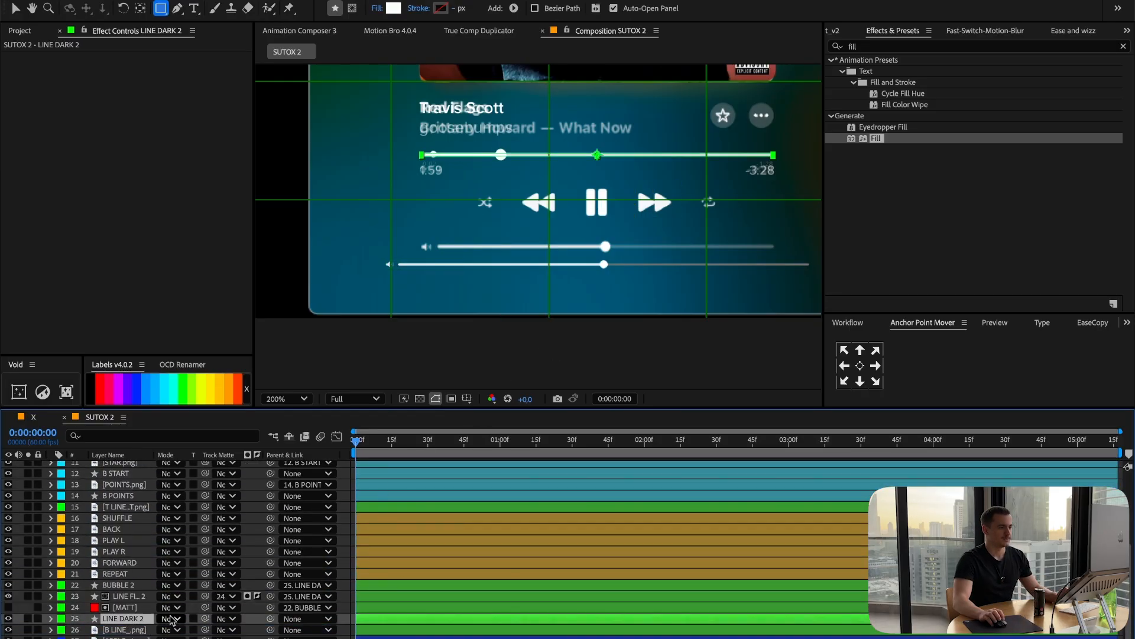
{"action": "key", "text": "p"}
{"action": "left_click_drag", "start_coordinate": [186, 630], "coordinate": [222, 630]}
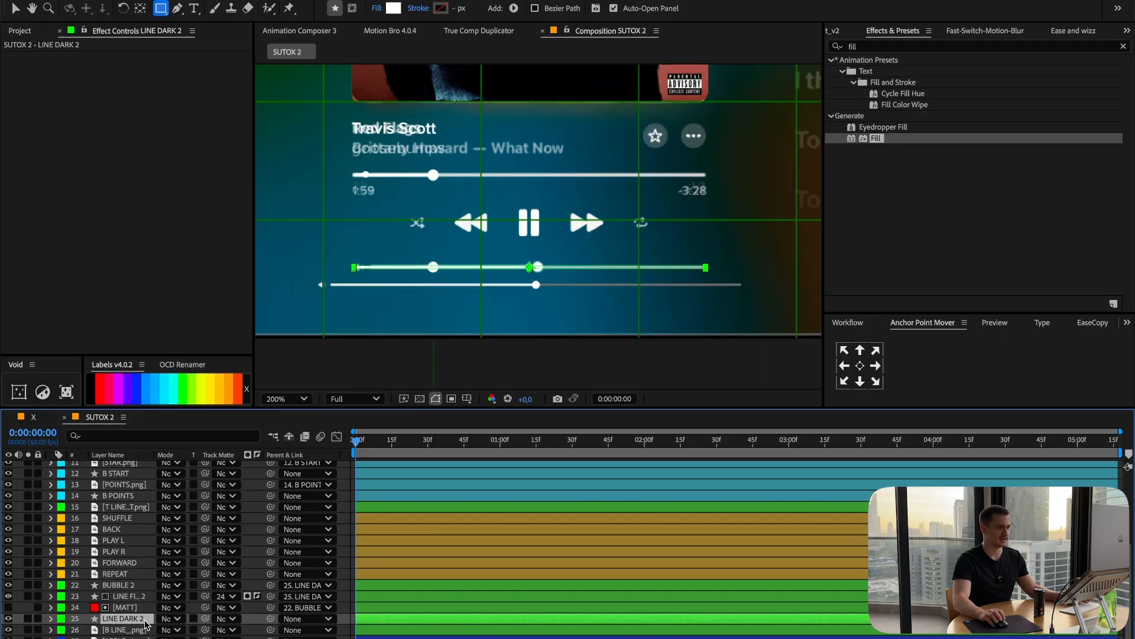
Scale LINE DARK 2 to 95% and position it just above the reference volume line with their ends aligned.
{"action": "key", "text": "s"}
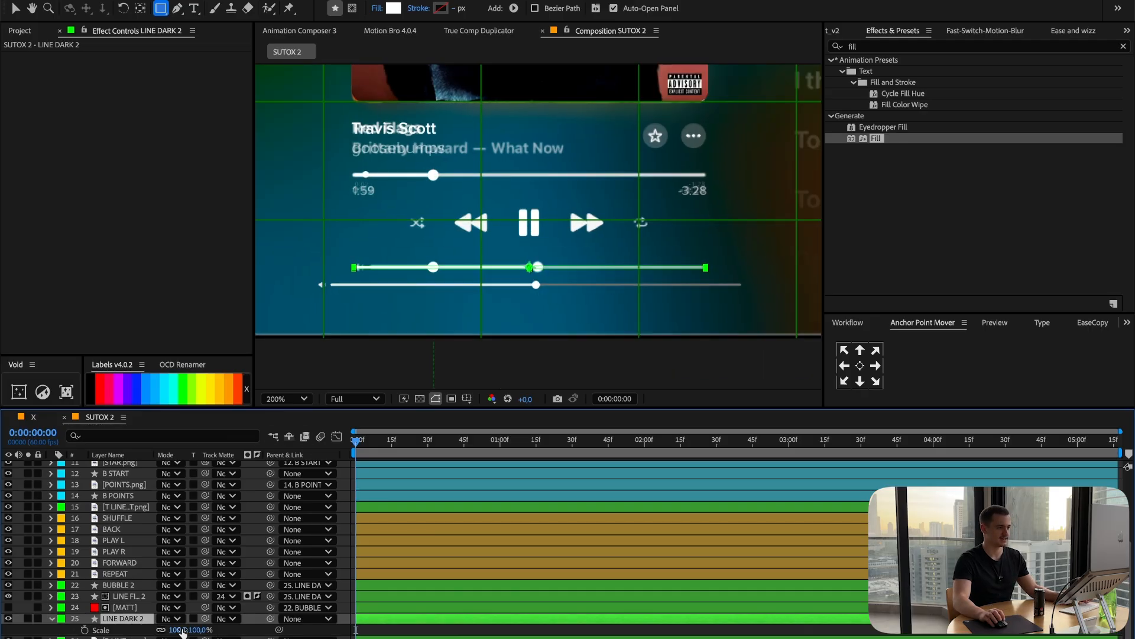
{"action": "left_click_drag", "start_coordinate": [178, 630], "coordinate": [161, 609]}
{"action": "key", "text": "v"}
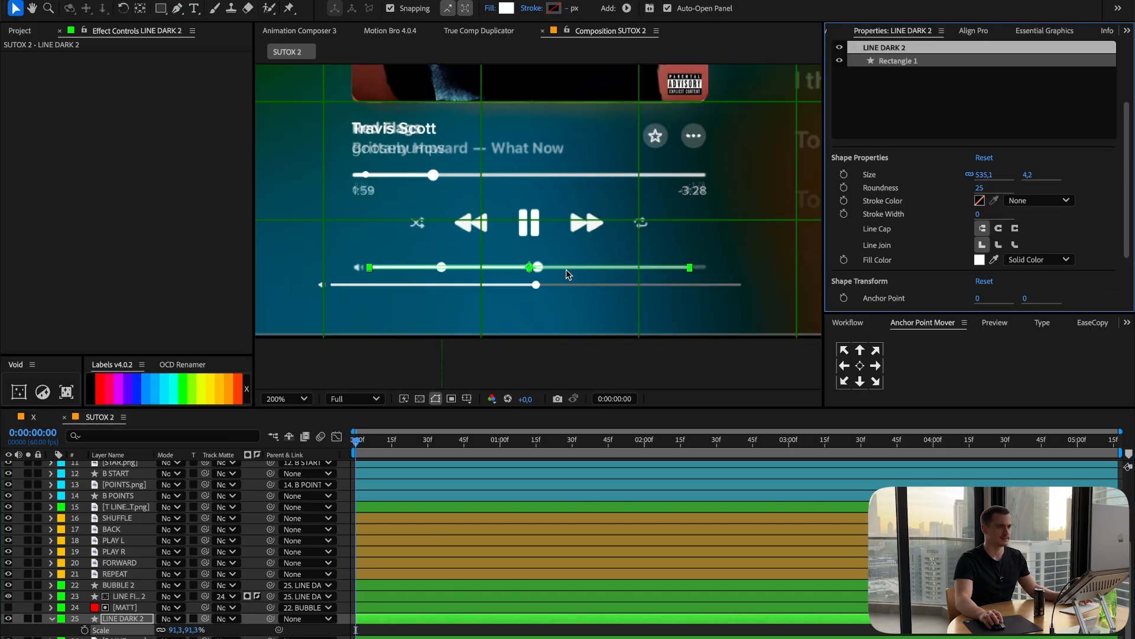
{"action": "left_click_drag", "start_coordinate": [565, 271], "coordinate": [588, 263]}
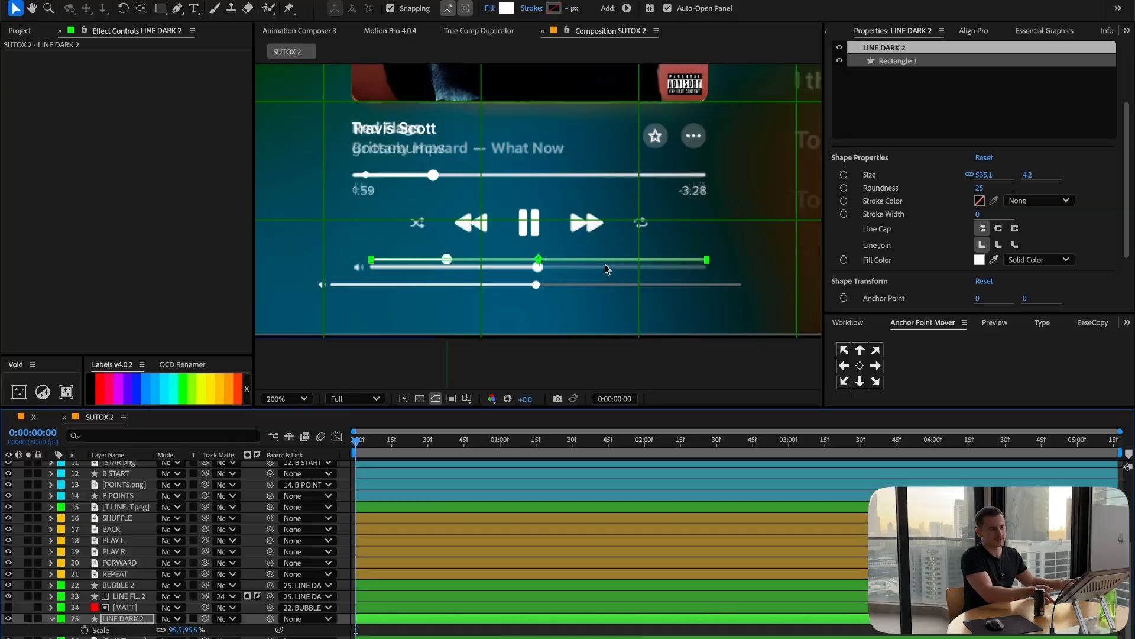
{"action": "scroll", "coordinate": [666, 280], "scroll_direction": "up", "scroll_amount": 3}
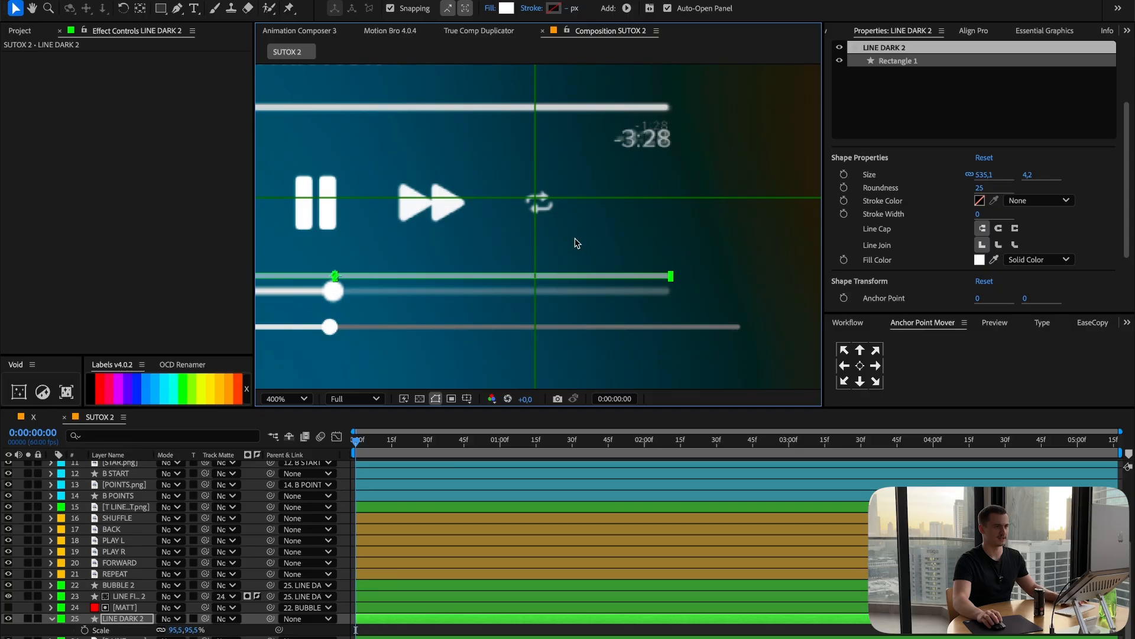
{"action": "scroll", "coordinate": [573, 245], "scroll_direction": "left", "scroll_amount": 6}
{"action": "left_click", "coordinate": [197, 631]}
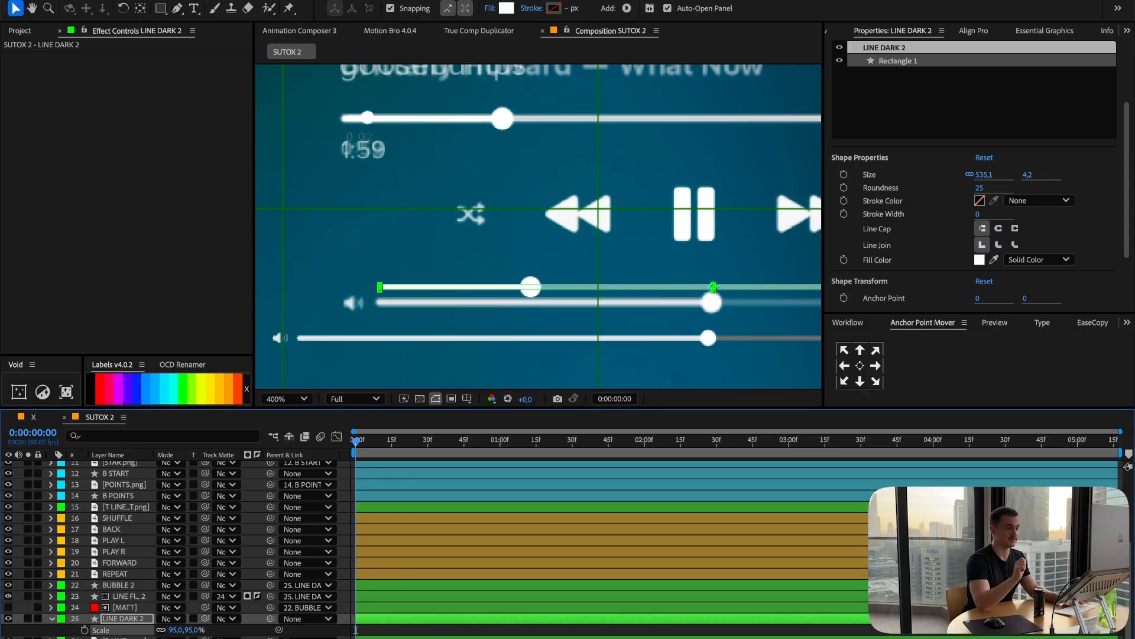
{"action": "key", "text": "Return"}
Scale the B LINE_.png layer to 92.2% and position it at 853.9, 992.5, just below the reference volume bar.
{"action": "left_click", "coordinate": [139, 631]}
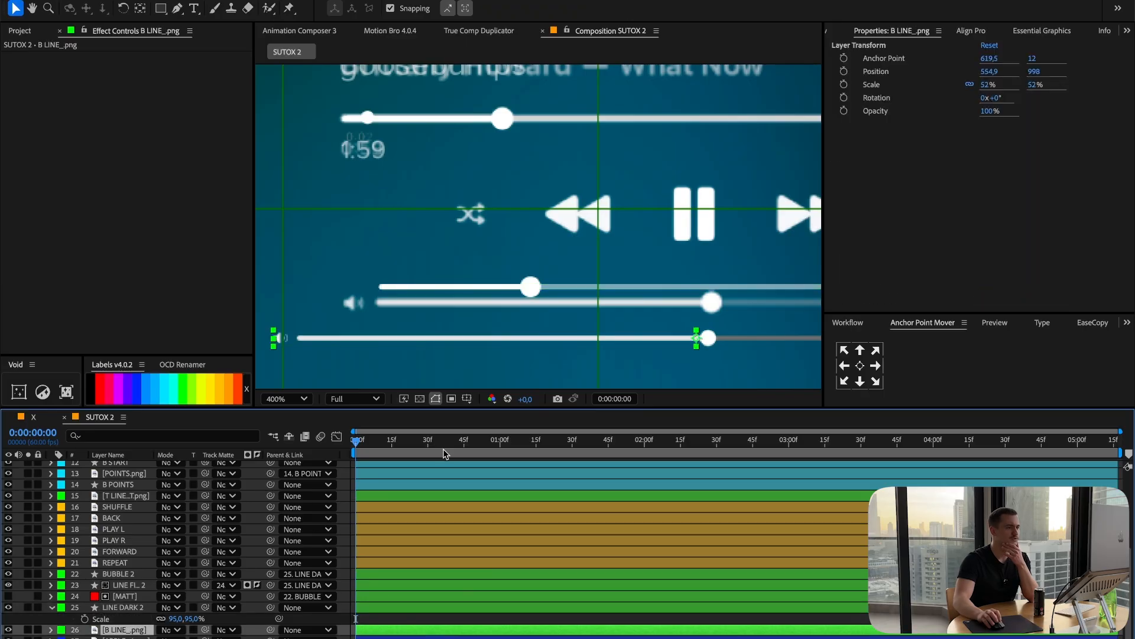
{"action": "key", "text": "q"}
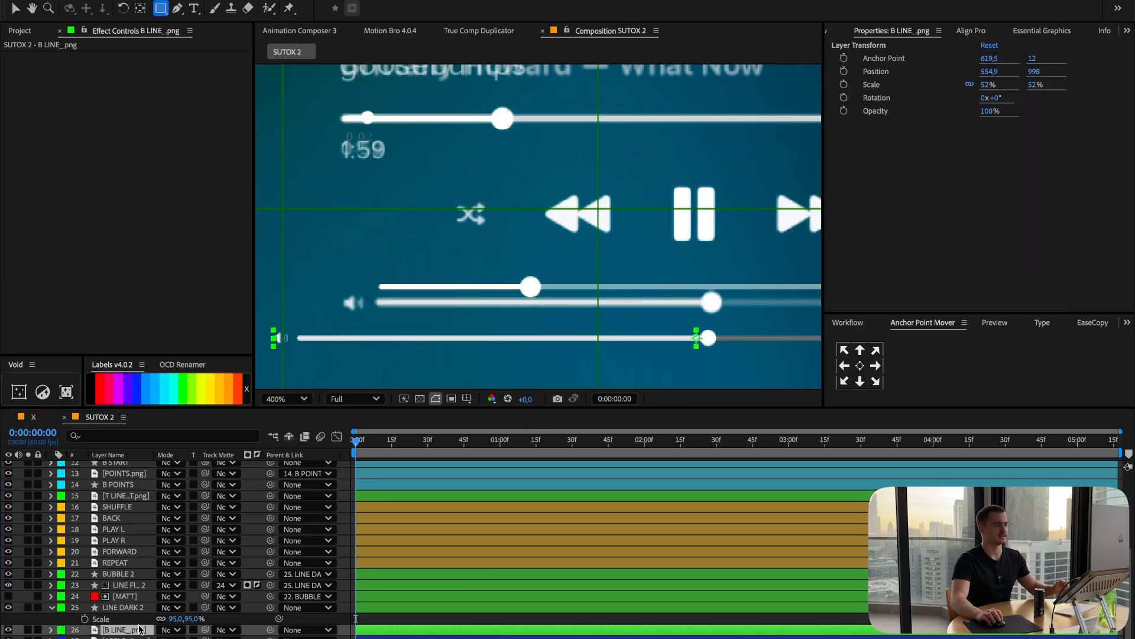
{"action": "left_click_drag", "start_coordinate": [535, 261], "coordinate": [639, 235]}
{"action": "key", "text": "s"}
{"action": "left_click_drag", "start_coordinate": [174, 638], "coordinate": [204, 638]}
{"action": "key", "text": "v"}
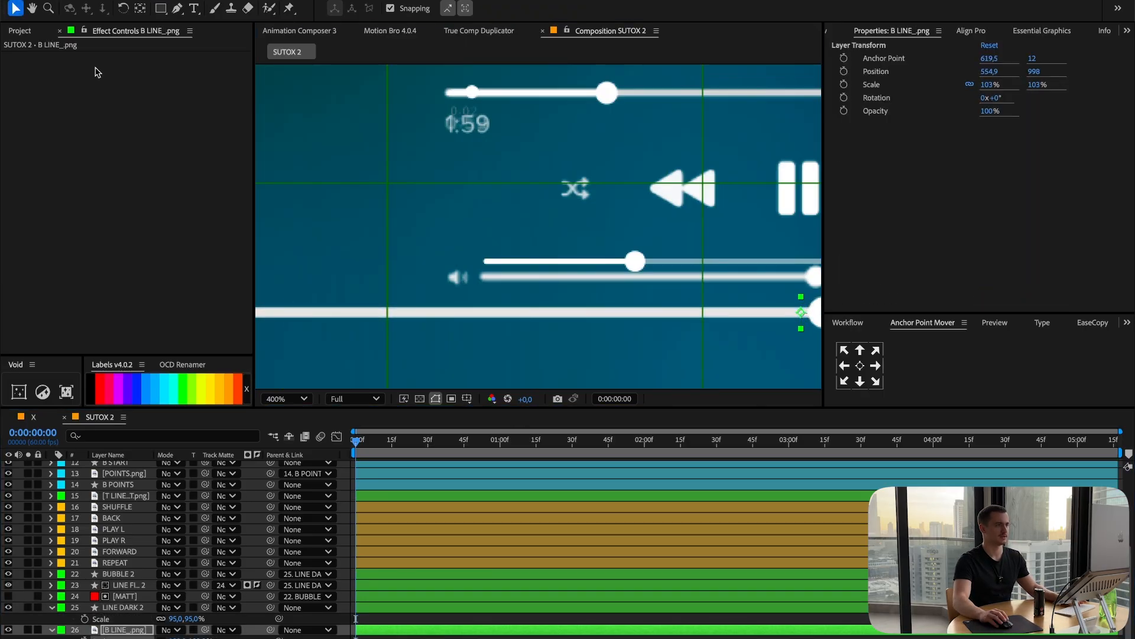
{"action": "left_click_drag", "start_coordinate": [430, 315], "coordinate": [408, 319]}
{"action": "left_click_drag", "start_coordinate": [317, 328], "coordinate": [751, 339]}
{"action": "left_click_drag", "start_coordinate": [382, 320], "coordinate": [461, 338]}
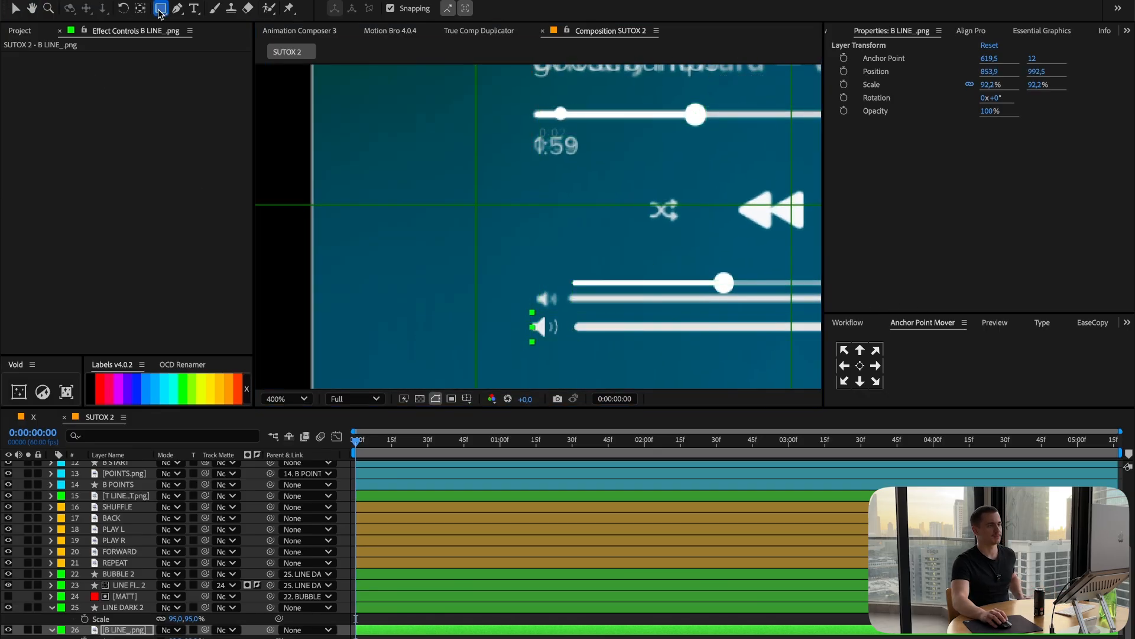
Draw a square mask around the speaker icon on the B LINE_.png layer and centre the anchor point on the masked area.
{"action": "left_click_drag", "start_coordinate": [161, 9], "coordinate": [177, 11]}
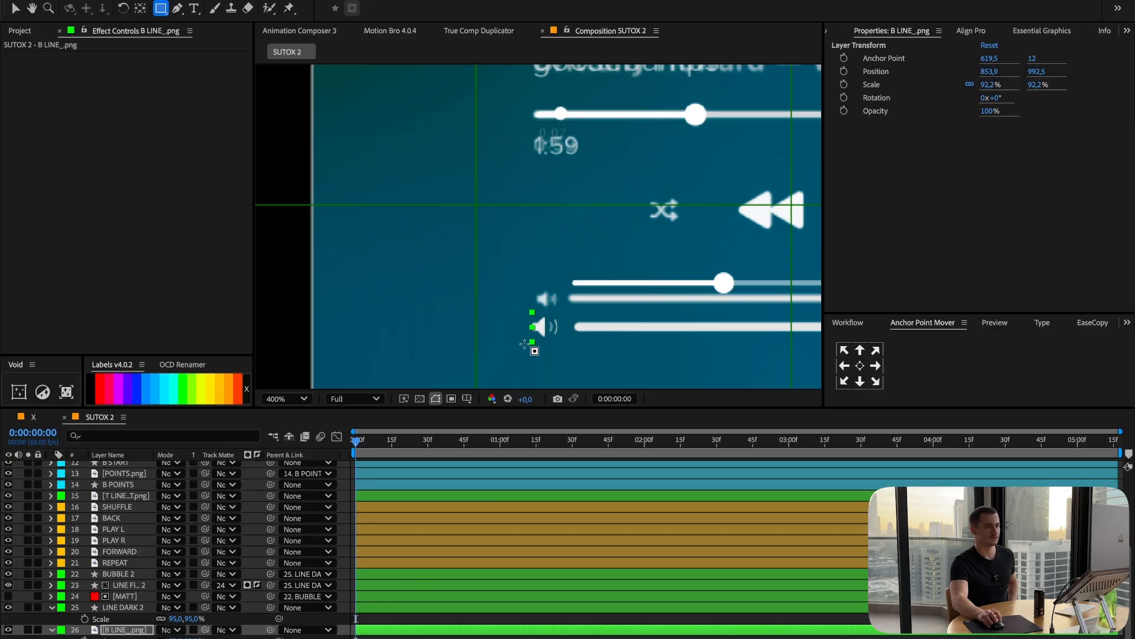
{"action": "left_click_drag", "start_coordinate": [525, 343], "coordinate": [570, 302]}
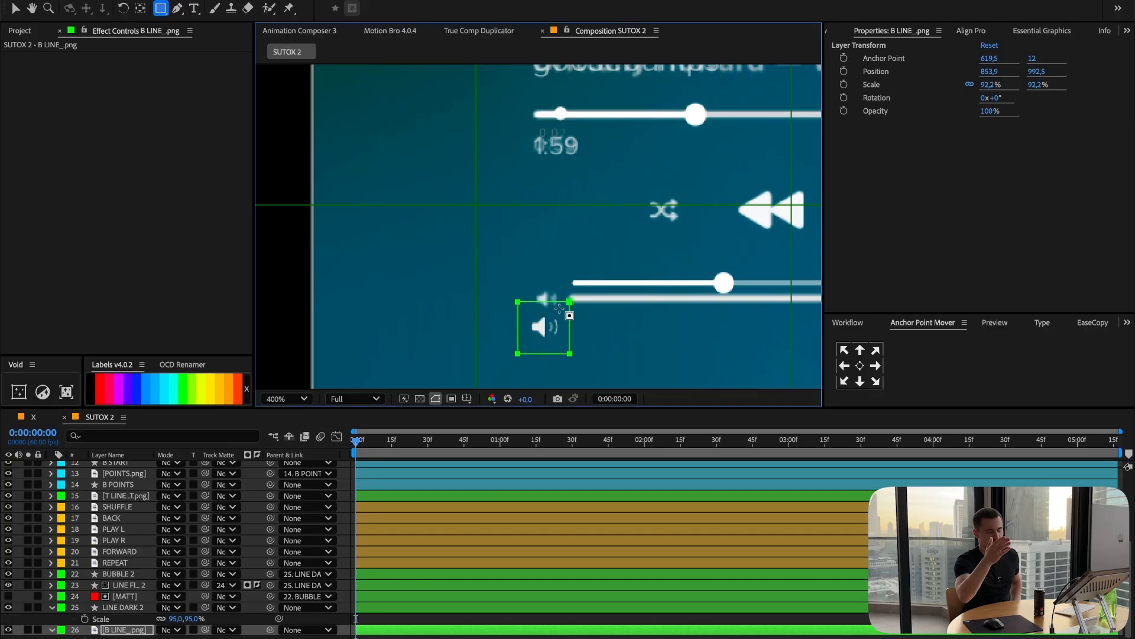
{"action": "left_click", "coordinate": [861, 368]}
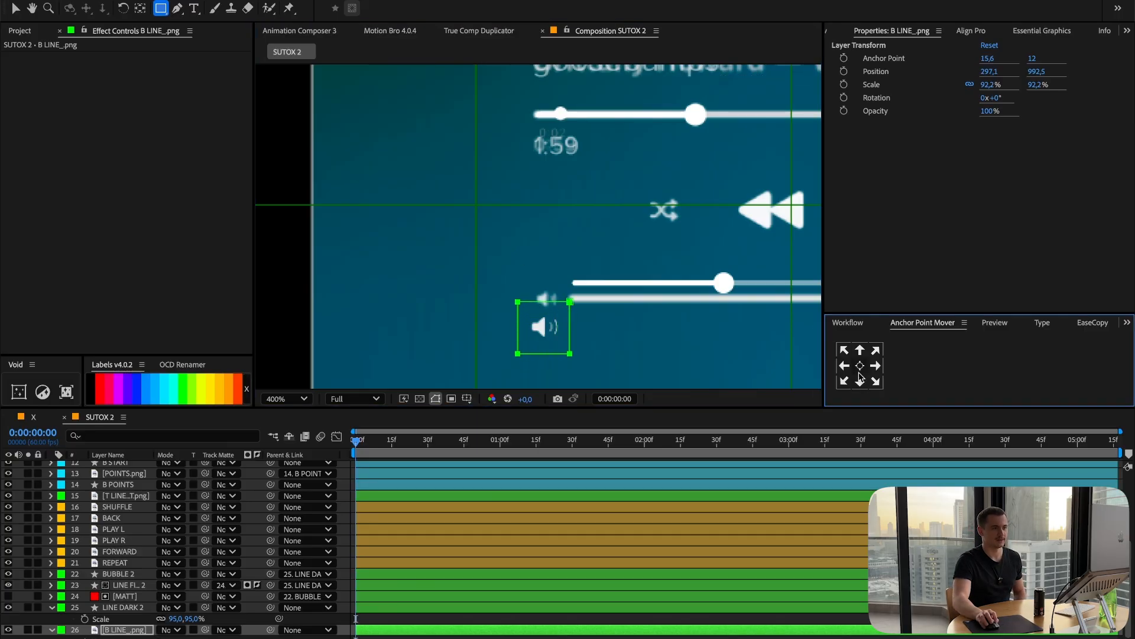
{"action": "key", "text": "v"}
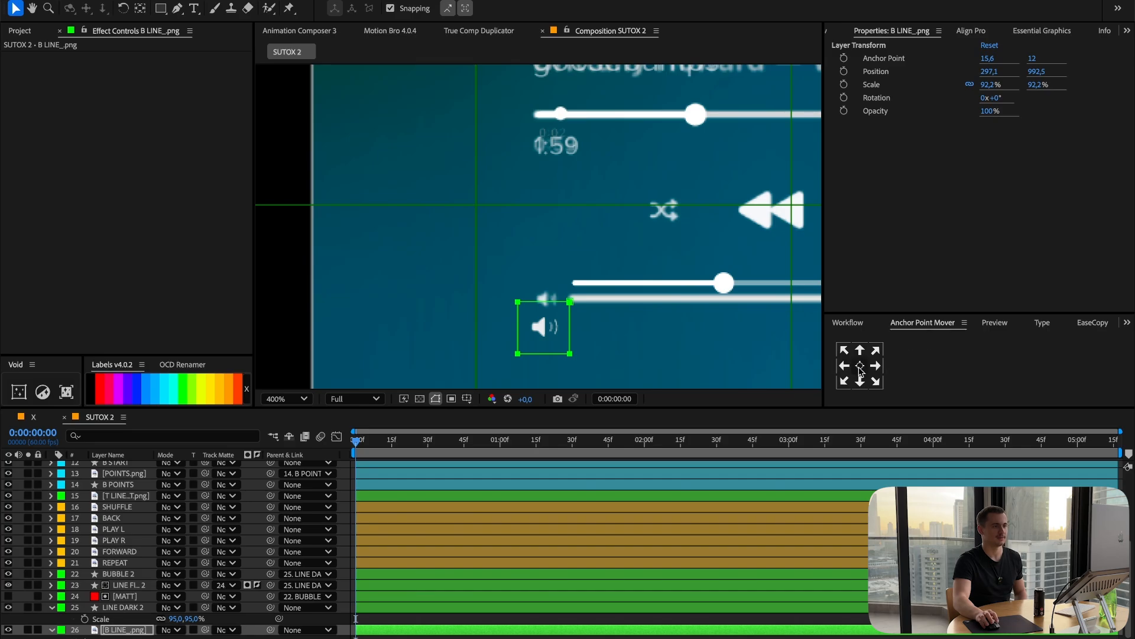
{"action": "left_click", "coordinate": [140, 8]}
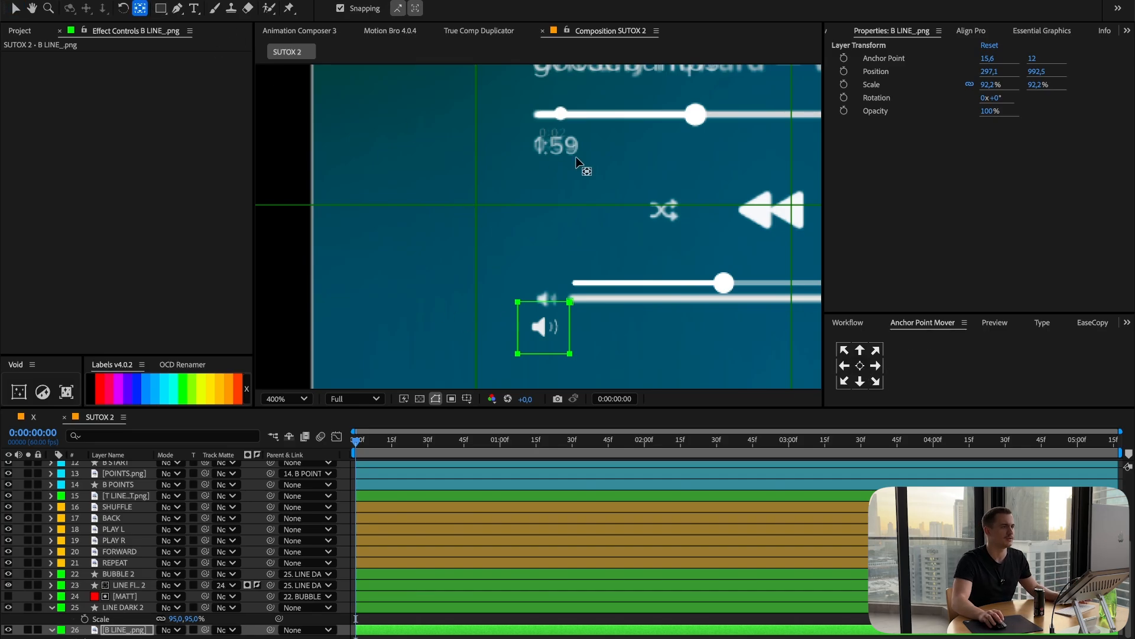
{"action": "scroll", "coordinate": [592, 168], "scroll_direction": "down", "scroll_amount": 2}
{"action": "key", "text": "space"}
{"action": "left_click_drag", "start_coordinate": [750, 148], "coordinate": [550, 337]}
{"action": "left_click_drag", "start_coordinate": [551, 337], "coordinate": [550, 333]}
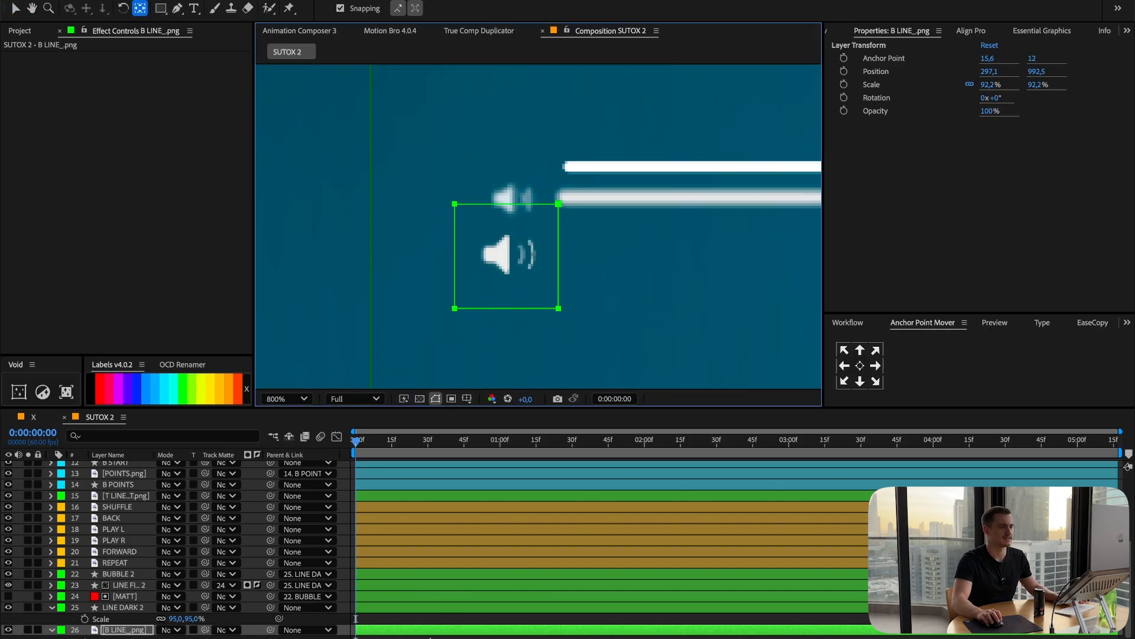
Create a null object and place it directly below the B LINE_.png layer in the layer stack.
{"action": "right_click", "coordinate": [430, 636]}
{"action": "mouse_move", "coordinate": [450, 497]}
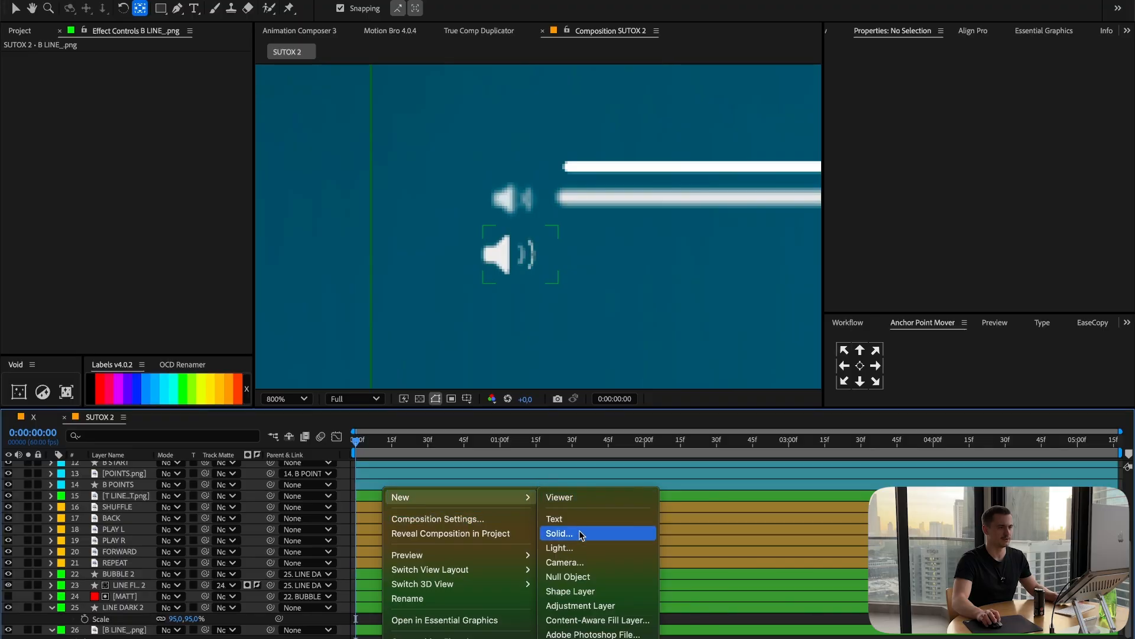
{"action": "left_click", "coordinate": [582, 576]}
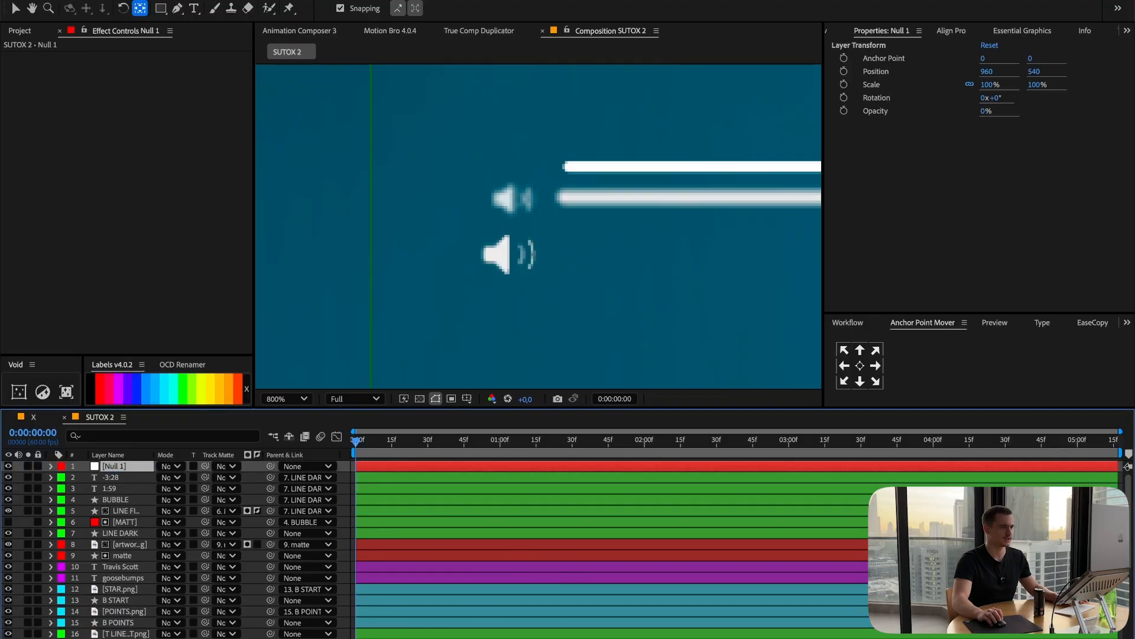
{"action": "left_click_drag", "start_coordinate": [118, 466], "coordinate": [127, 628]}
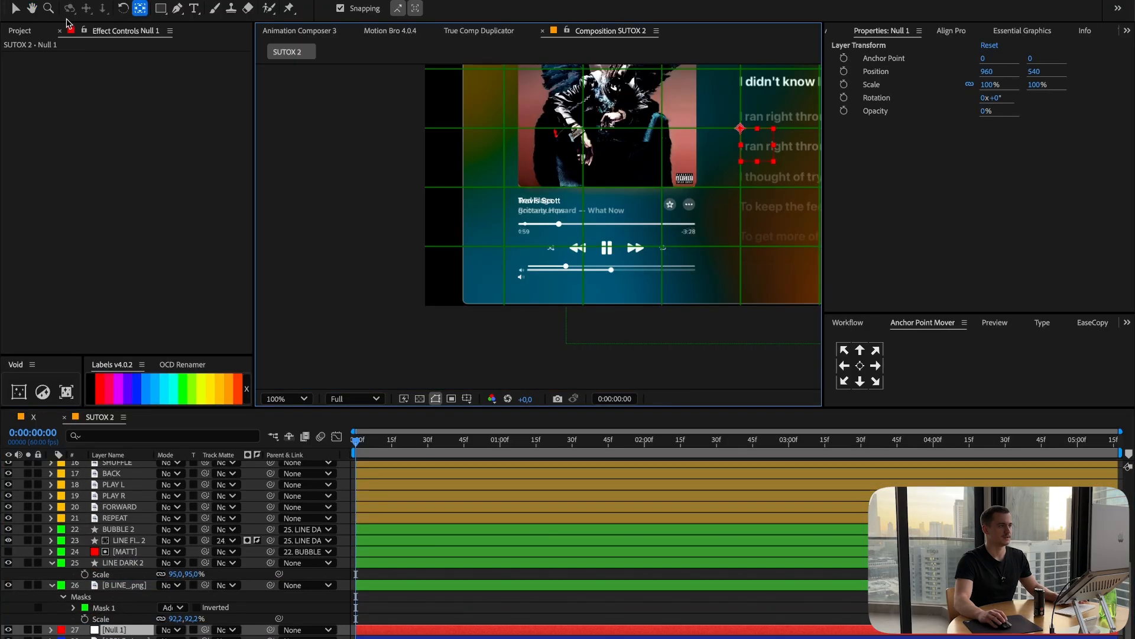
Move Null 1 onto the speaker icon beside the volume bar, at about 292.8, 992.5.
{"action": "left_click", "coordinate": [16, 8]}
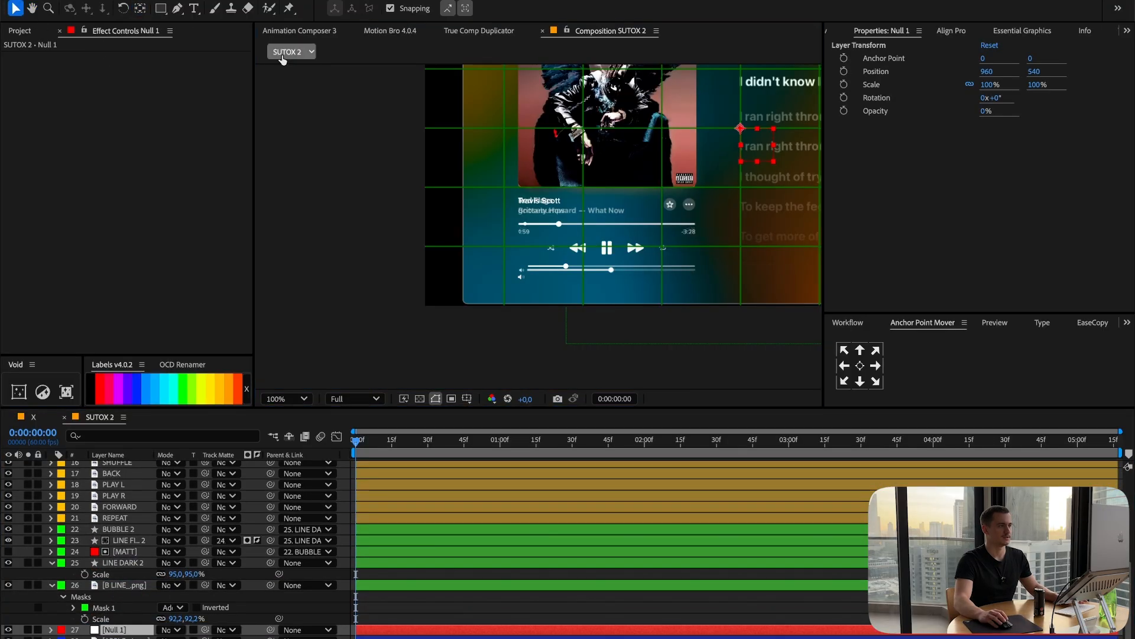
{"action": "left_click_drag", "start_coordinate": [761, 143], "coordinate": [551, 287]}
{"action": "scroll", "coordinate": [535, 286], "scroll_direction": "up", "scroll_amount": 2}
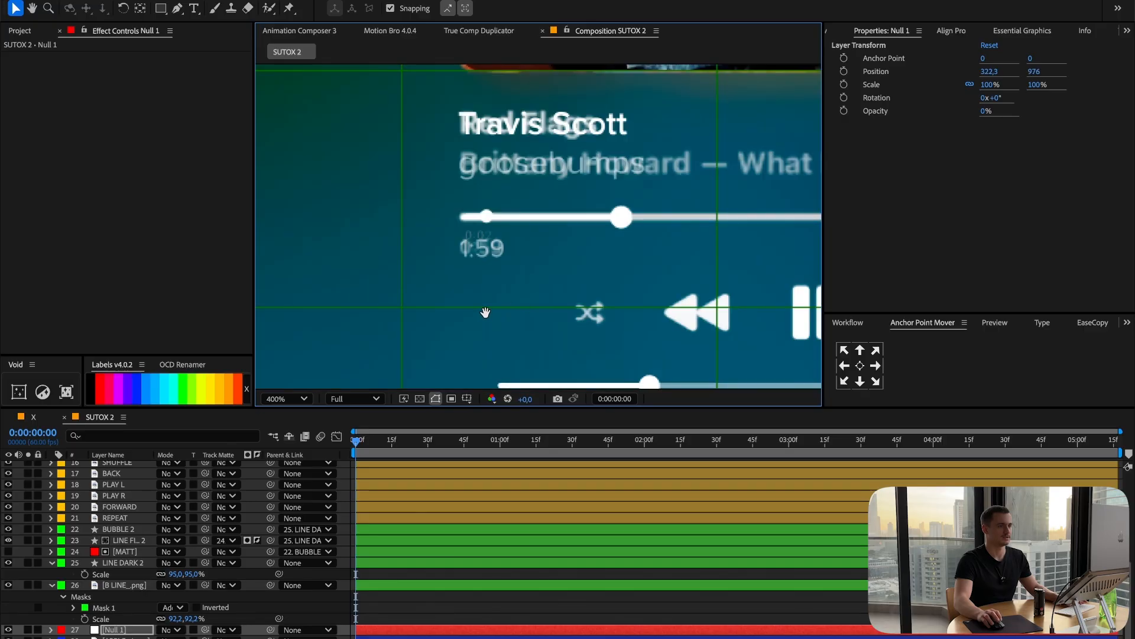
{"action": "left_click_drag", "start_coordinate": [485, 312], "coordinate": [560, 79]}
{"action": "left_click_drag", "start_coordinate": [586, 173], "coordinate": [560, 200]}
{"action": "scroll", "coordinate": [576, 213], "scroll_direction": "up", "scroll_amount": 1}
{"action": "left_click_drag", "start_coordinate": [633, 196], "coordinate": [588, 262]}
{"action": "scroll", "coordinate": [587, 262], "scroll_direction": "up", "scroll_amount": 1}
{"action": "left_click_drag", "start_coordinate": [597, 298], "coordinate": [539, 270]}
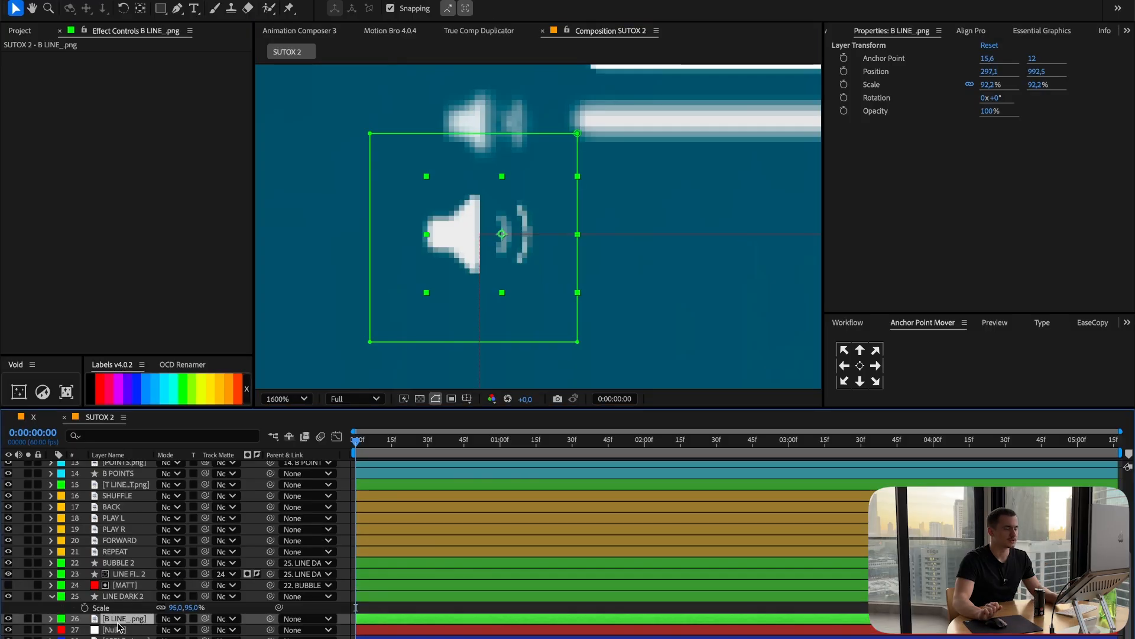
Parent the B LINE_.png speaker image to Null 1 and rename the null SPEAKER.
{"action": "left_click", "coordinate": [119, 630]}
{"action": "left_click_drag", "start_coordinate": [270, 618], "coordinate": [138, 631]}
{"action": "key", "text": "Return"}
{"action": "type", "text": "SPEAKER"}
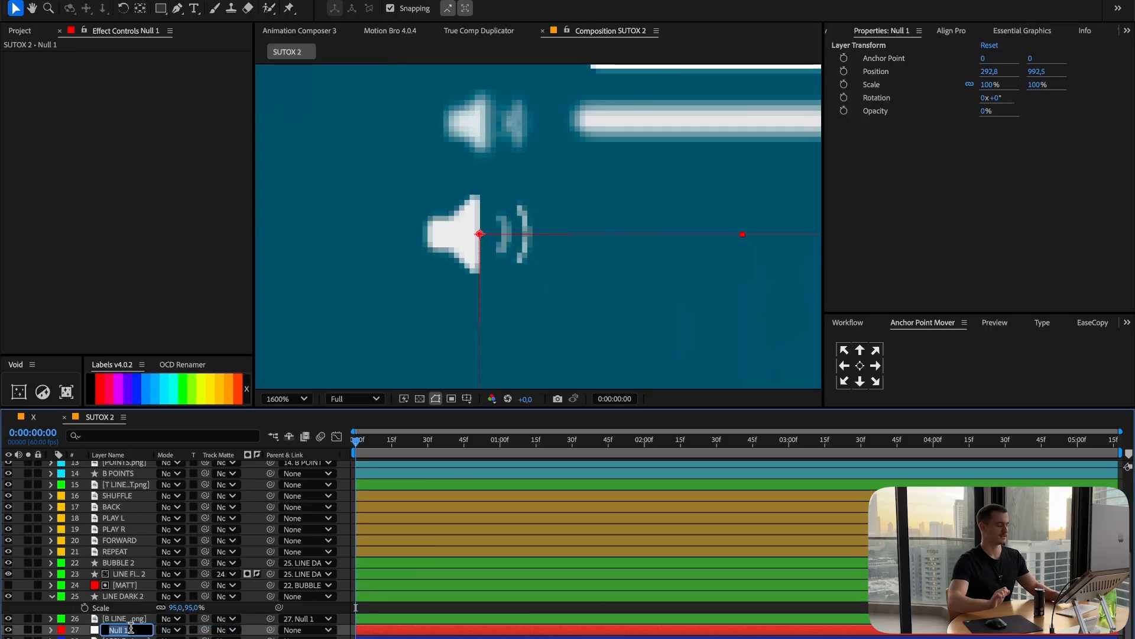
{"action": "key", "text": "Return"}
Rename the B LINE_.png layer as IMAGE.
{"action": "left_click", "coordinate": [112, 619]}
{"action": "key", "text": "Return"}
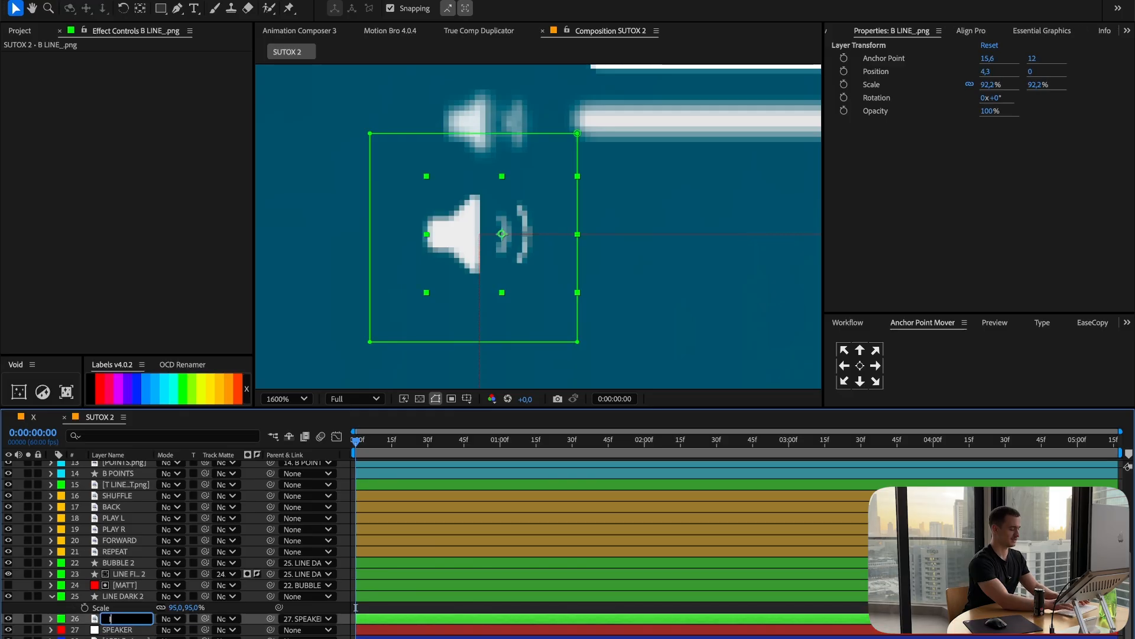
{"action": "type", "text": "IMAGE"}
{"action": "key", "text": "Return"}
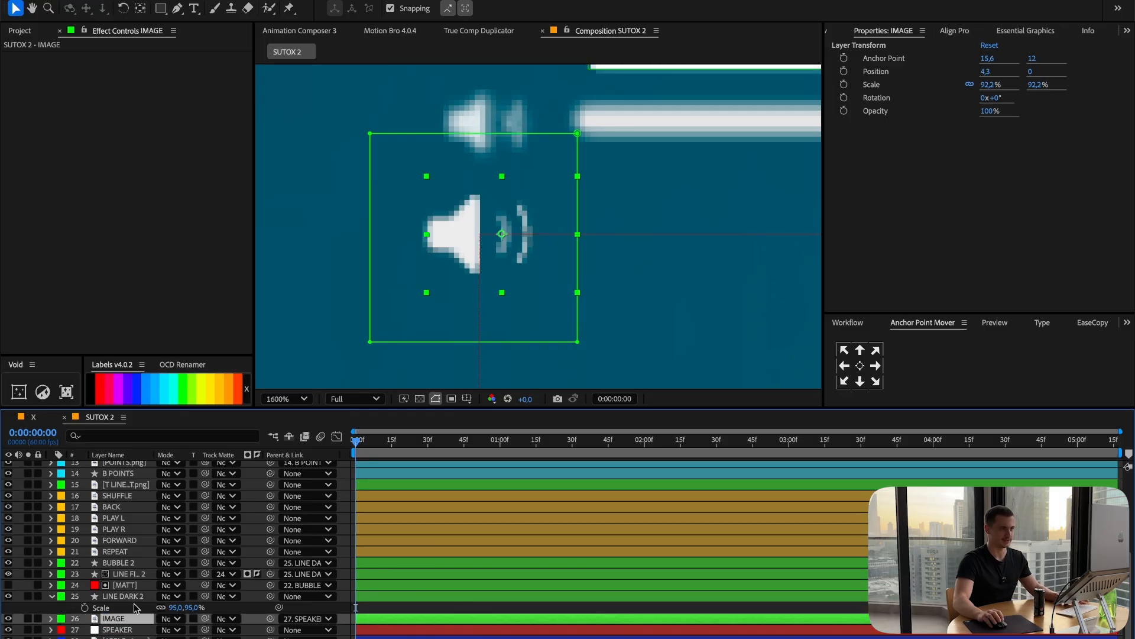
Scale the SPEAKER null to 88.2% and move it to about 295.3, 959.1, level with the volume slider.
{"action": "left_click", "coordinate": [120, 628]}
{"action": "key", "text": "comma"}
{"action": "key", "text": "s"}
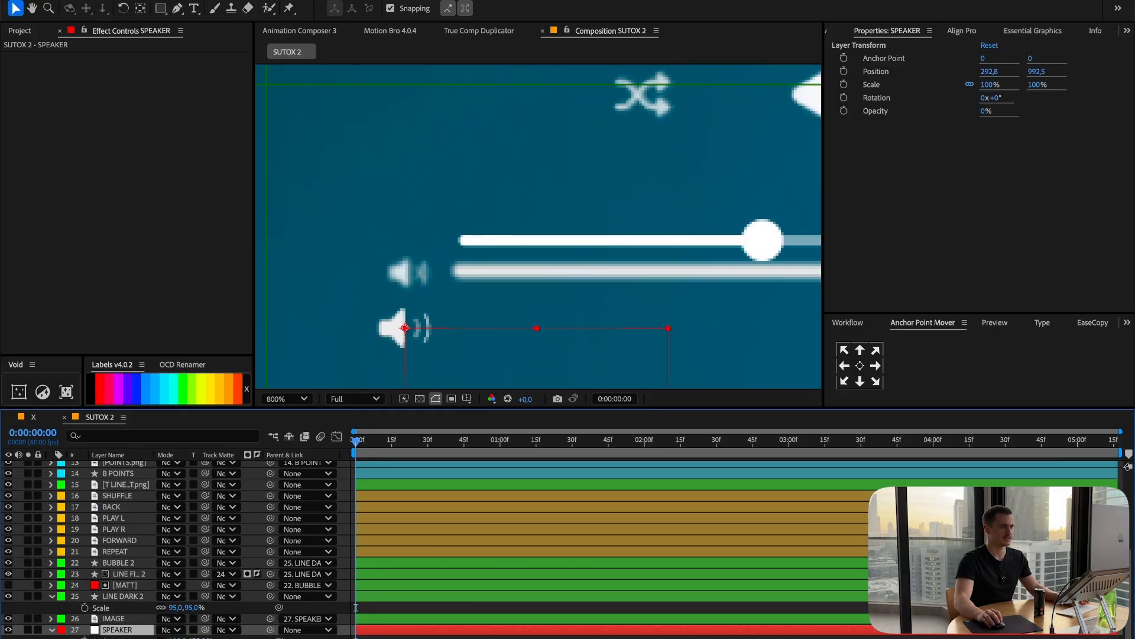
{"action": "left_click_drag", "start_coordinate": [175, 638], "coordinate": [151, 638]}
{"action": "left_click_drag", "start_coordinate": [451, 356], "coordinate": [456, 287]}
{"action": "key", "text": "comma"}
{"action": "key", "text": "comma"}
{"action": "left_click_drag", "start_coordinate": [446, 302], "coordinate": [387, 340]}
{"action": "key", "text": "v"}
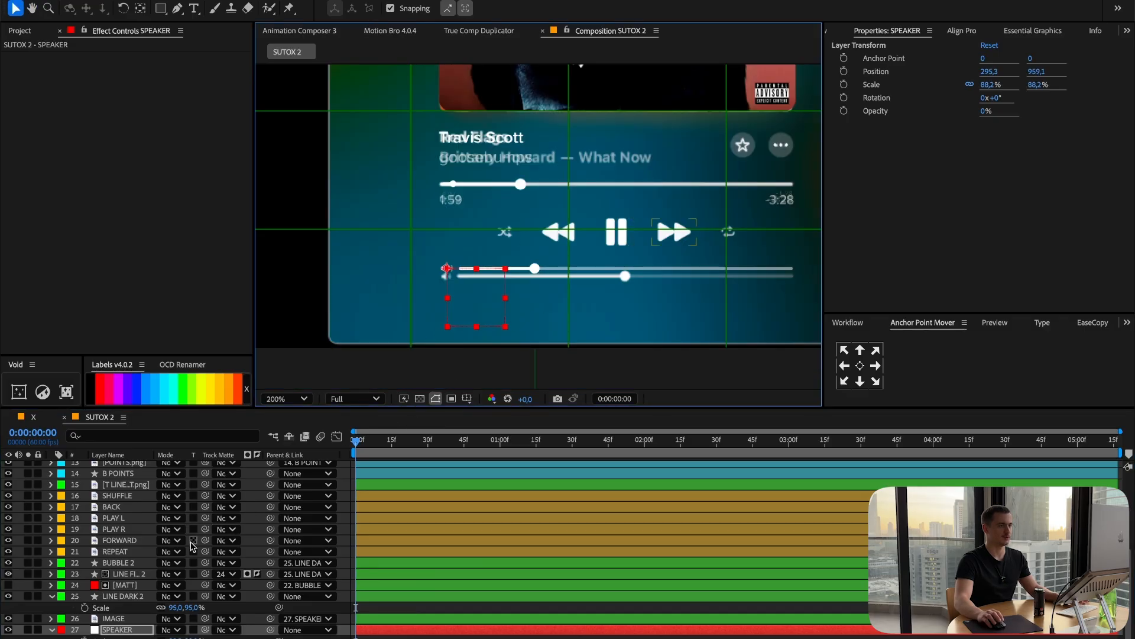
Collapse all layer properties and give the volume layers from BUBBLE 2 through SPEAKER a green label.
{"action": "scroll", "coordinate": [135, 615], "scroll_direction": "down", "scroll_amount": 1}
{"action": "left_click_drag", "start_coordinate": [118, 620], "coordinate": [123, 598]}
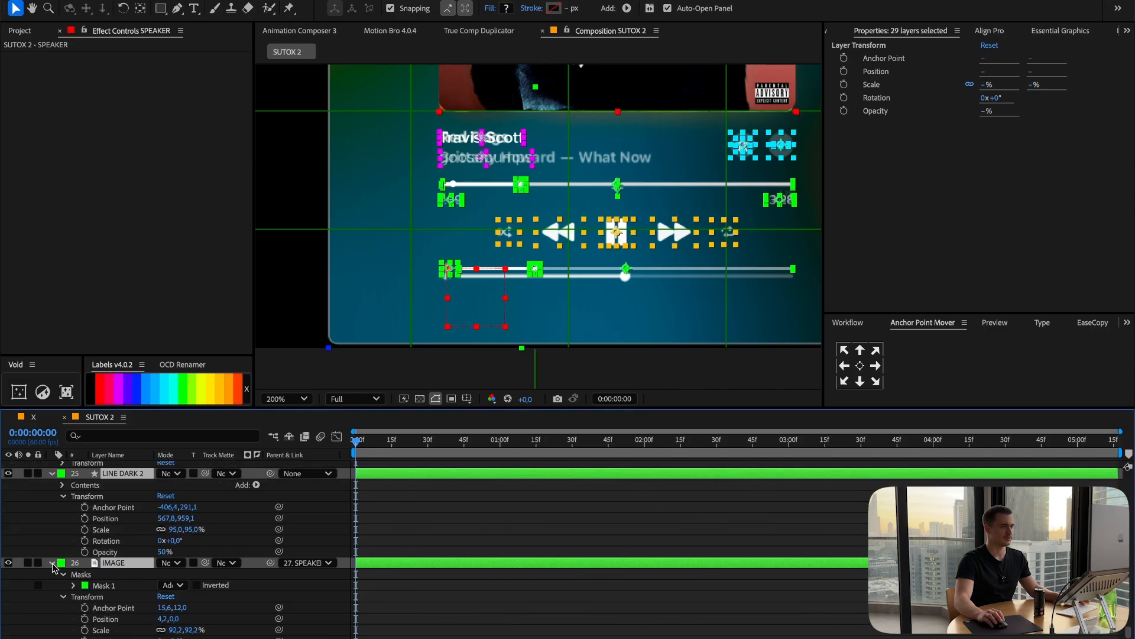
{"action": "left_click", "coordinate": [52, 563]}
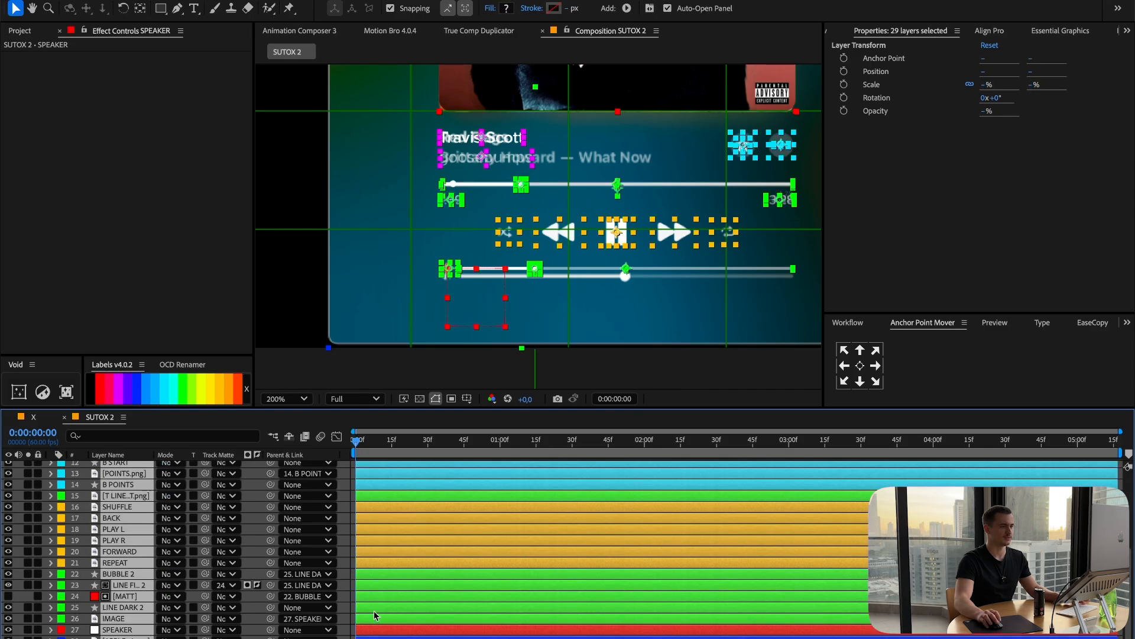
{"action": "left_click", "coordinate": [348, 612]}
{"action": "left_click", "coordinate": [383, 576]}
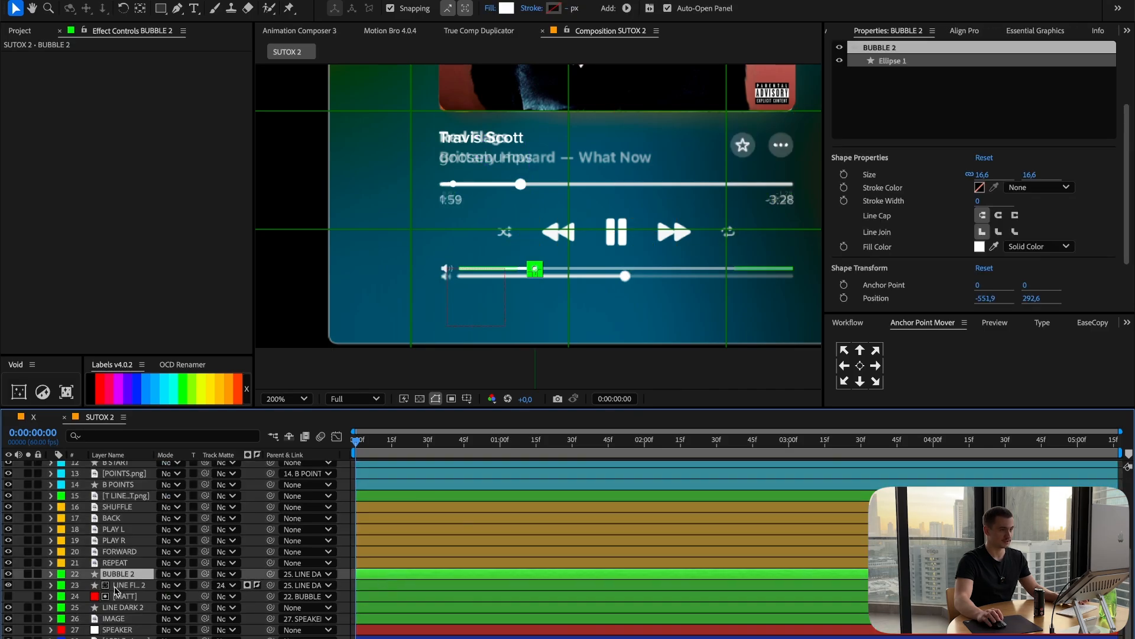
{"action": "left_click", "coordinate": [122, 628], "text": "shift"}
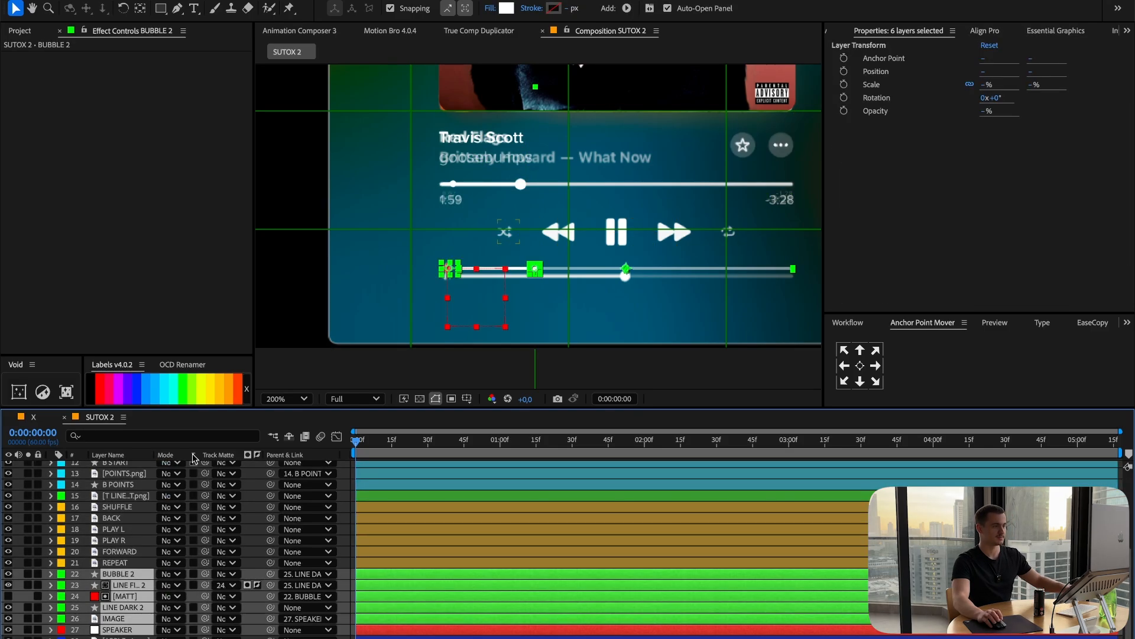
Move the IMAGE and SPEAKER layers directly above BUBBLE 2 and parent SPEAKER to LINE DARK 2.
{"action": "left_click", "coordinate": [126, 628]}
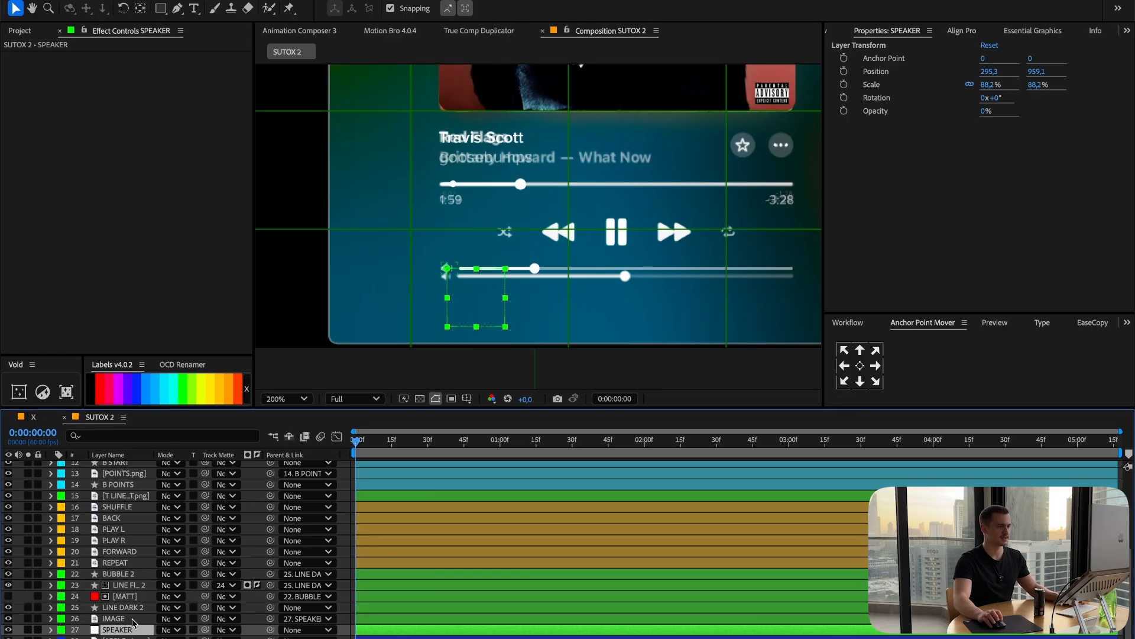
{"action": "left_click", "coordinate": [126, 619], "text": "shift"}
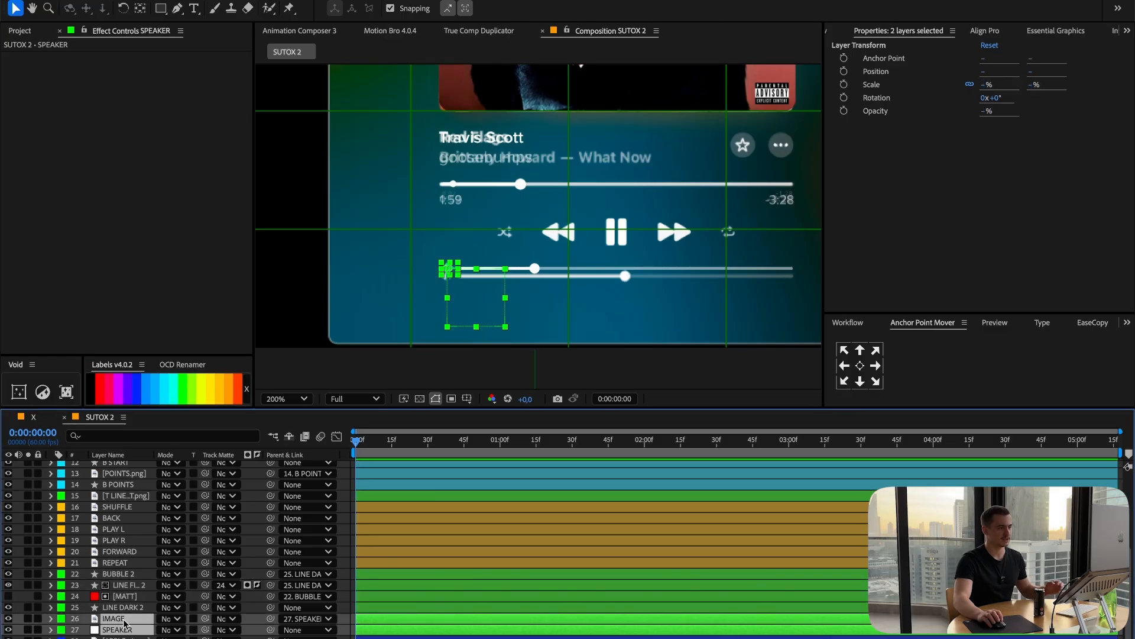
{"action": "scroll", "coordinate": [125, 622], "scroll_direction": "down", "scroll_amount": 1}
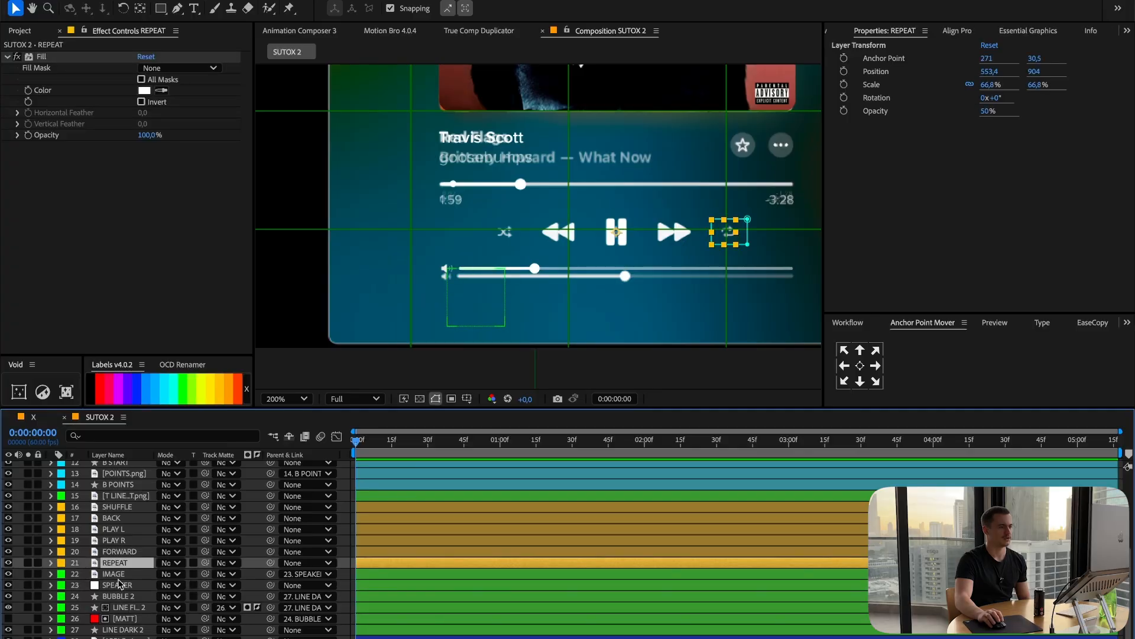
{"action": "left_click", "coordinate": [119, 586]}
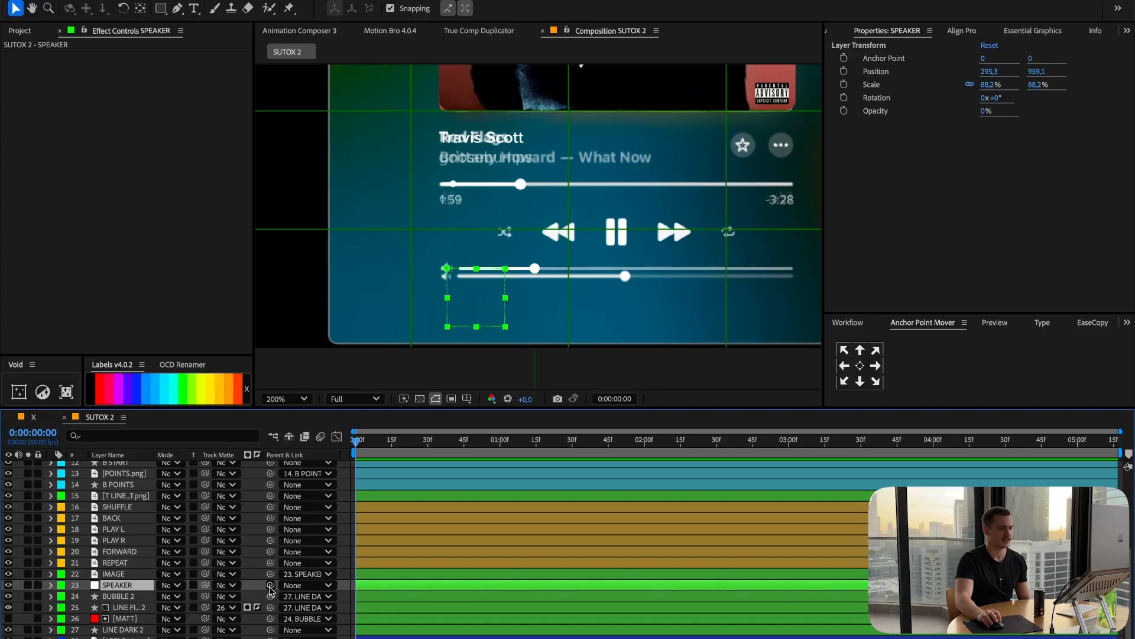
{"action": "left_click_drag", "start_coordinate": [270, 586], "coordinate": [171, 637]}
Adjust the position of LINE DARK 2 so the whole volume slider lines up vertically with the reference slider.
{"action": "key", "text": "p"}
{"action": "key", "text": "period"}
{"action": "key", "text": "Up"}
{"action": "key", "text": "Up"}
{"action": "key", "text": "Up"}
{"action": "key", "text": "Down"}
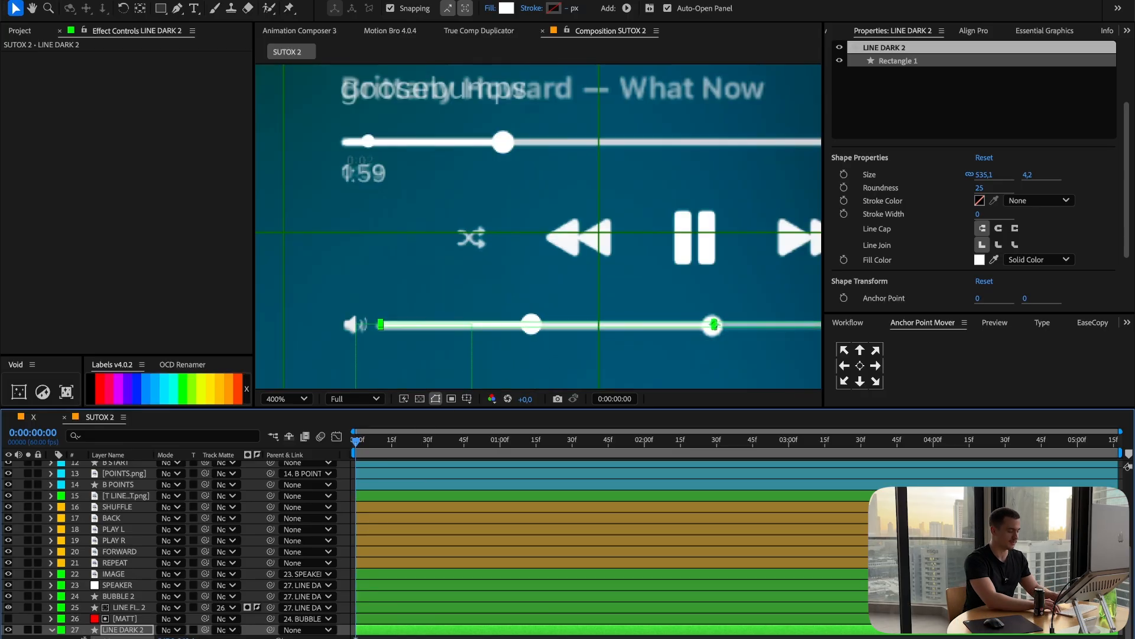
{"action": "key", "text": "Down"}
{"action": "key", "text": "Down"}
{"action": "key", "text": "Up"}
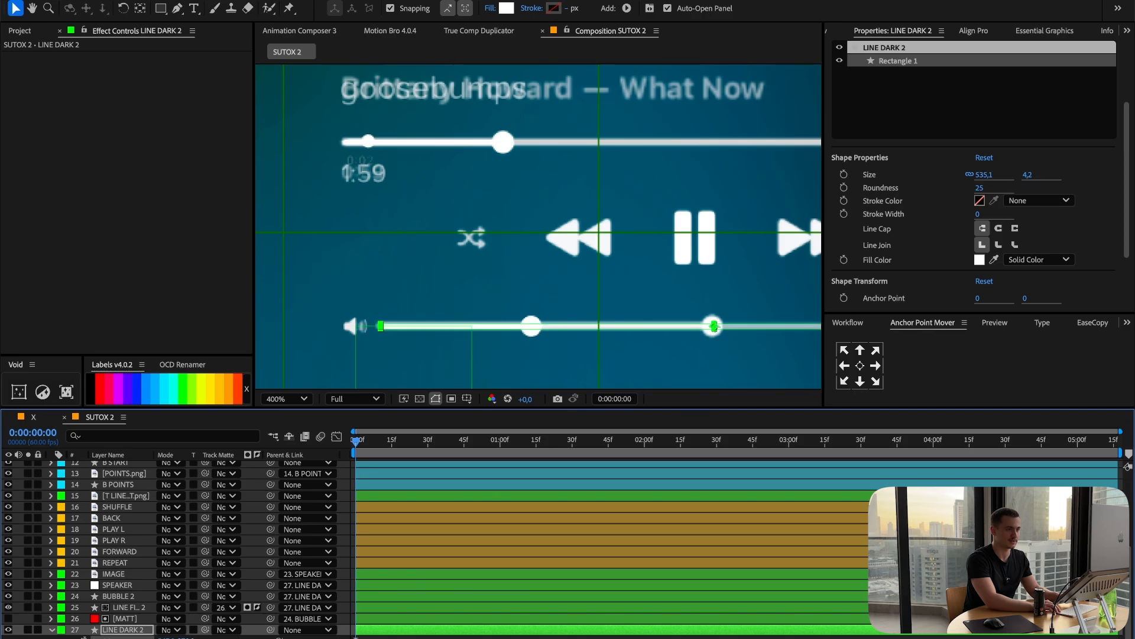
Move the BUBBLE 2 volume handle horizontally onto the reference handle, and collapse and deselect all layers.
{"action": "left_click", "coordinate": [140, 597]}
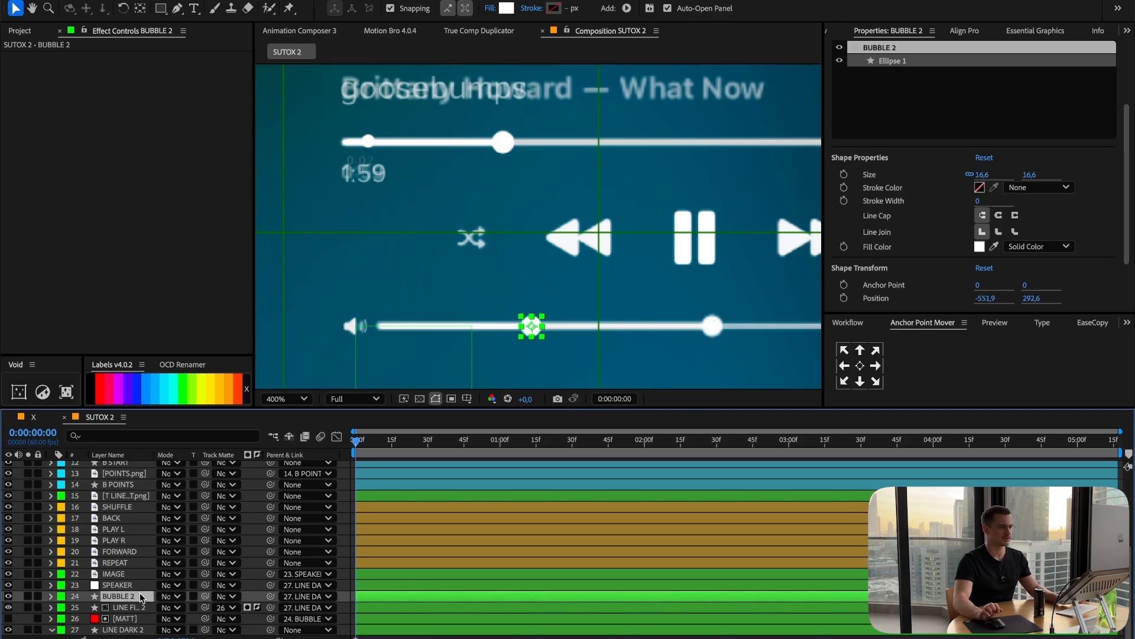
{"action": "key", "text": "p"}
{"action": "left_click_drag", "start_coordinate": [167, 608], "coordinate": [355, 608]}
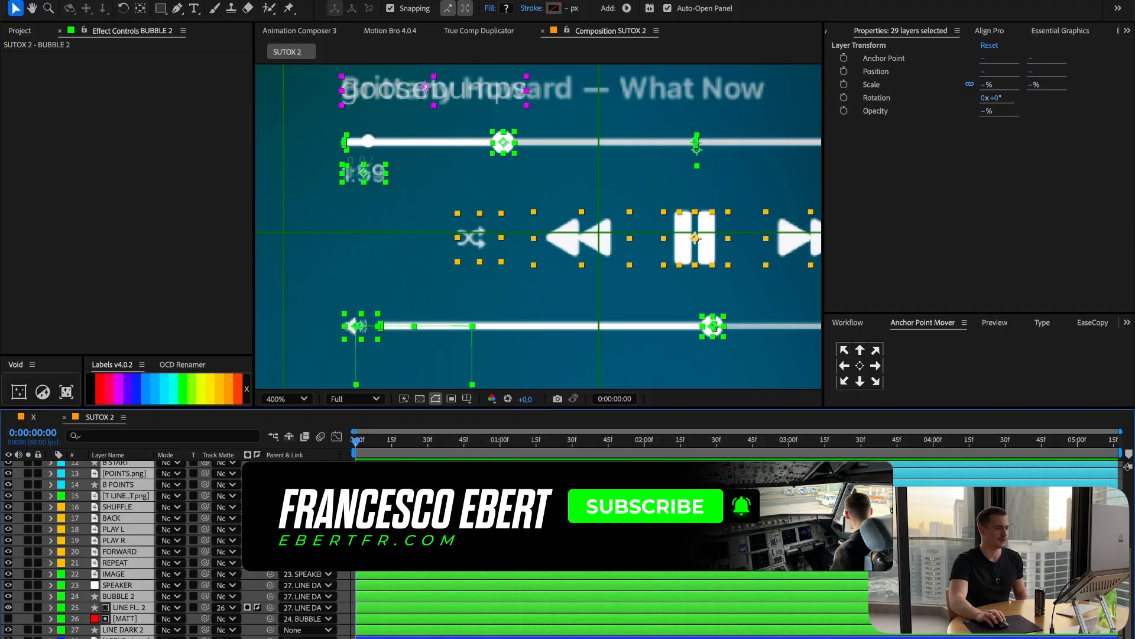
{"action": "key", "text": "ctrl+shift+a"}
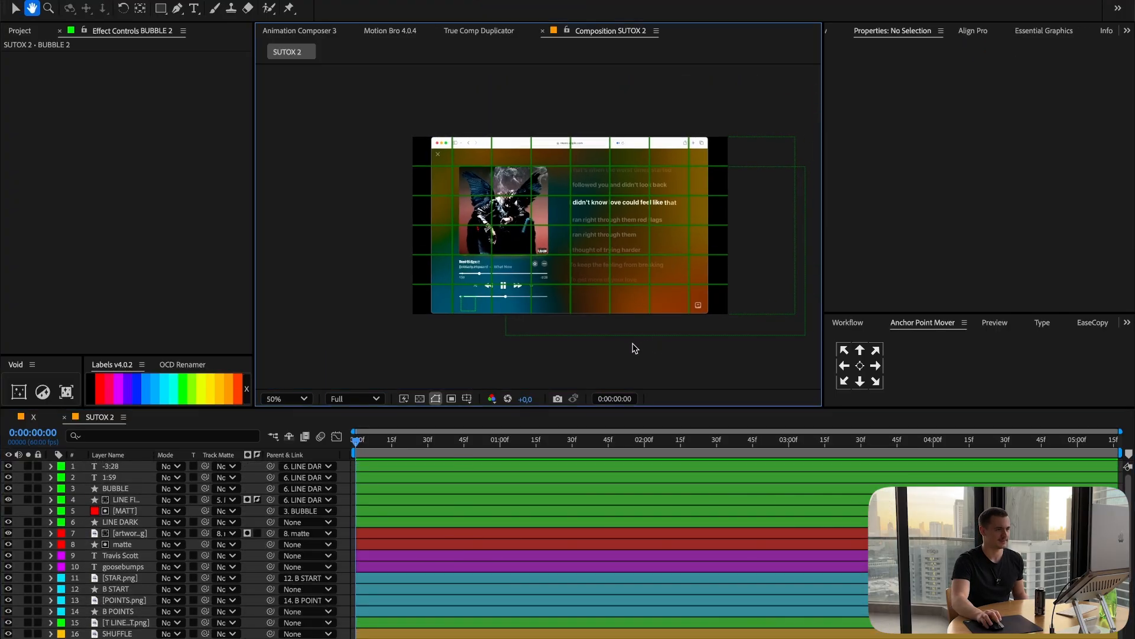
Duplicate the Travis Scott text layer, place the copy at the top of the layer stack and clear its label colour.
{"action": "key", "text": "v"}
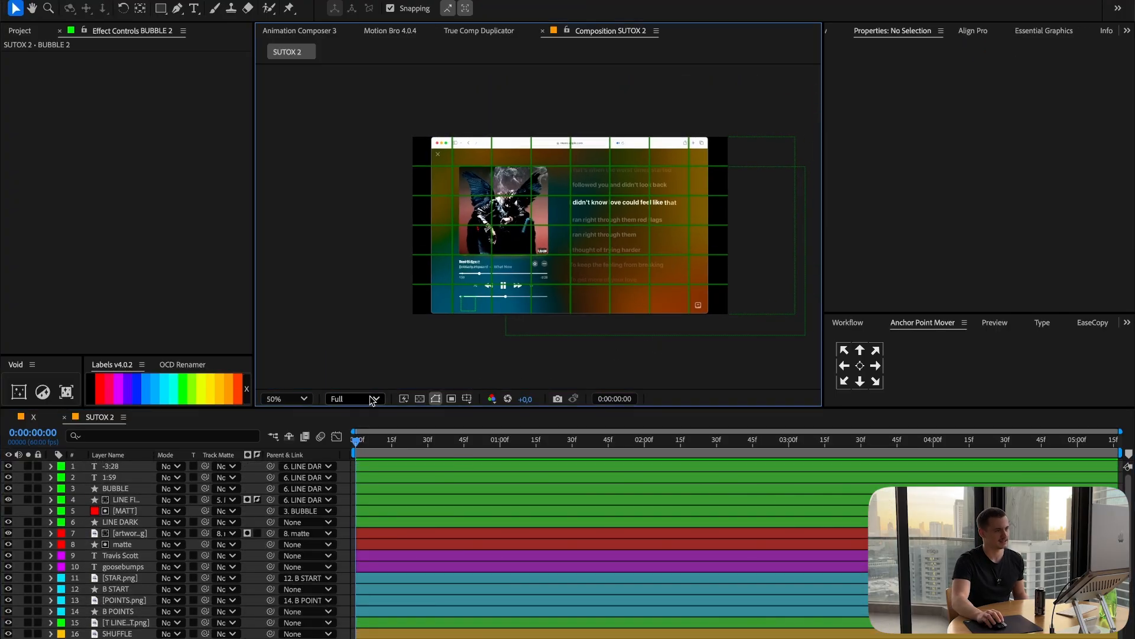
{"action": "left_click", "coordinate": [287, 398]}
{"action": "left_click", "coordinate": [322, 147]}
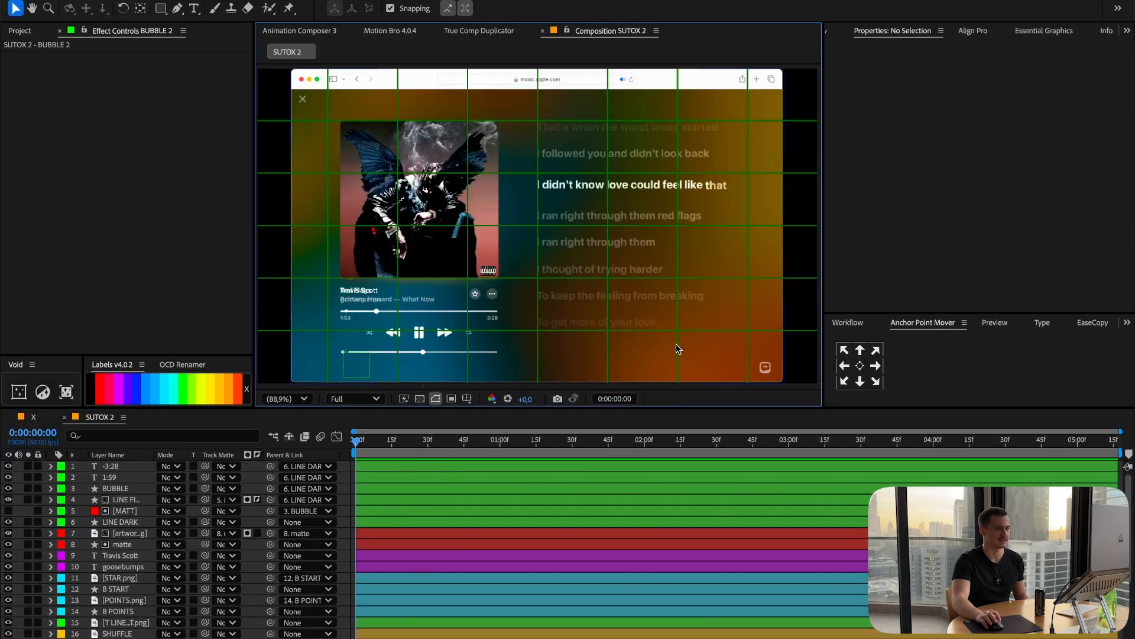
{"action": "scroll", "coordinate": [178, 556], "scroll_direction": "down", "scroll_amount": 1}
{"action": "left_click", "coordinate": [117, 577]}
{"action": "left_click", "coordinate": [121, 546]}
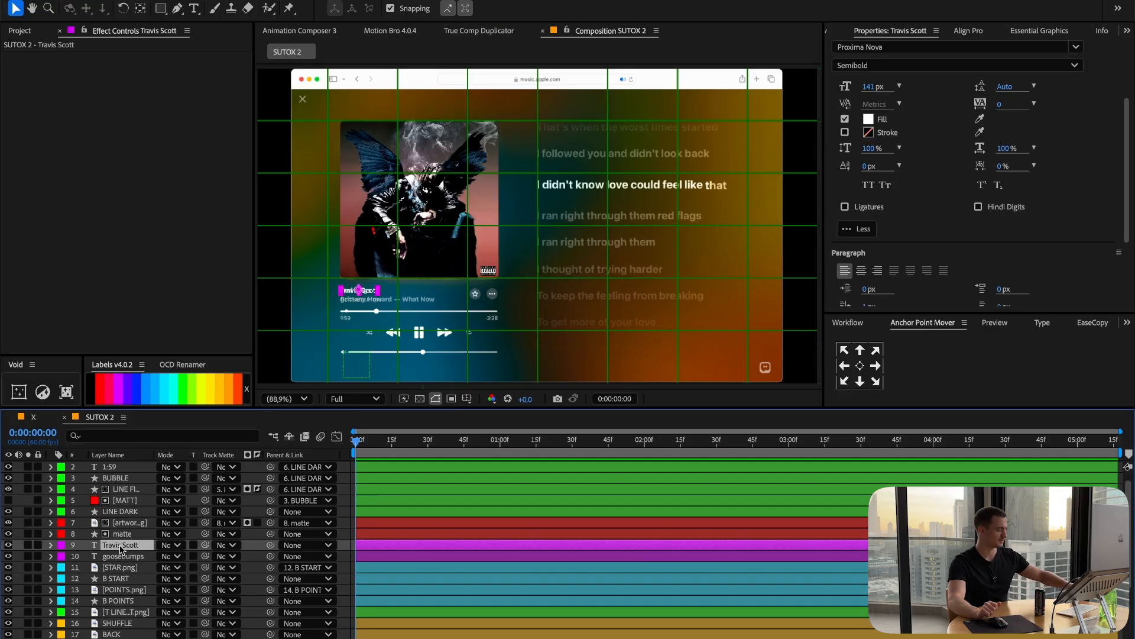
{"action": "key", "text": "ctrl+d"}
{"action": "left_click_drag", "start_coordinate": [121, 544], "coordinate": [146, 467]}
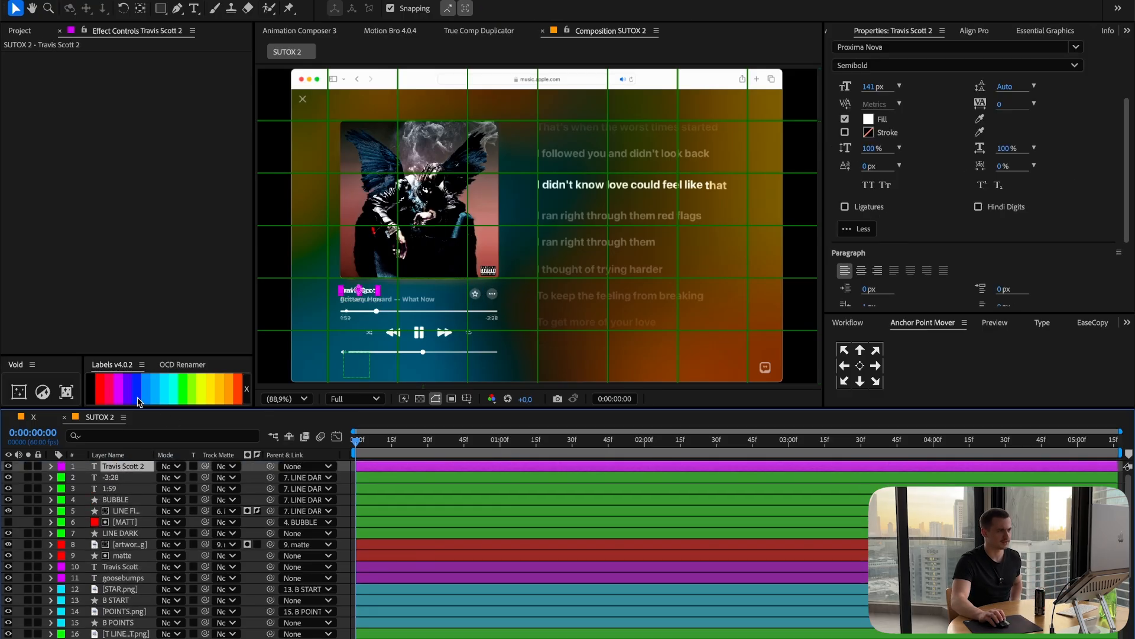
{"action": "left_click", "coordinate": [93, 391]}
{"action": "double_click", "coordinate": [129, 466]}
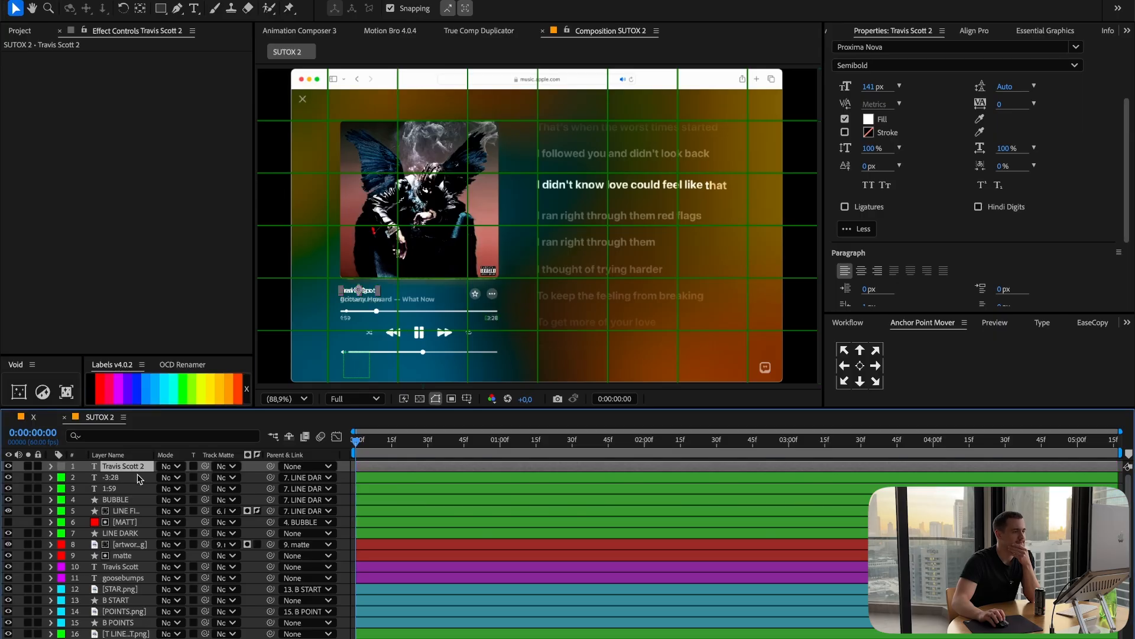
Move the duplicated text just below the highlighted lyric line and scale it to 49.7%.
{"action": "key", "text": "v"}
{"action": "left_click_drag", "start_coordinate": [373, 294], "coordinate": [600, 201]}
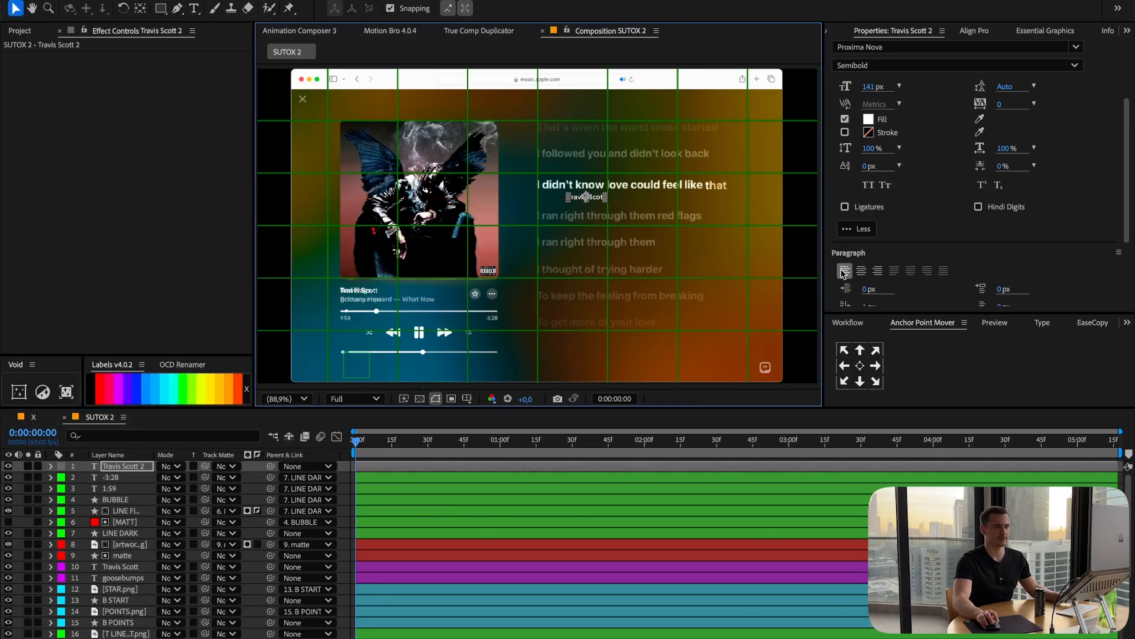
{"action": "key", "text": "s"}
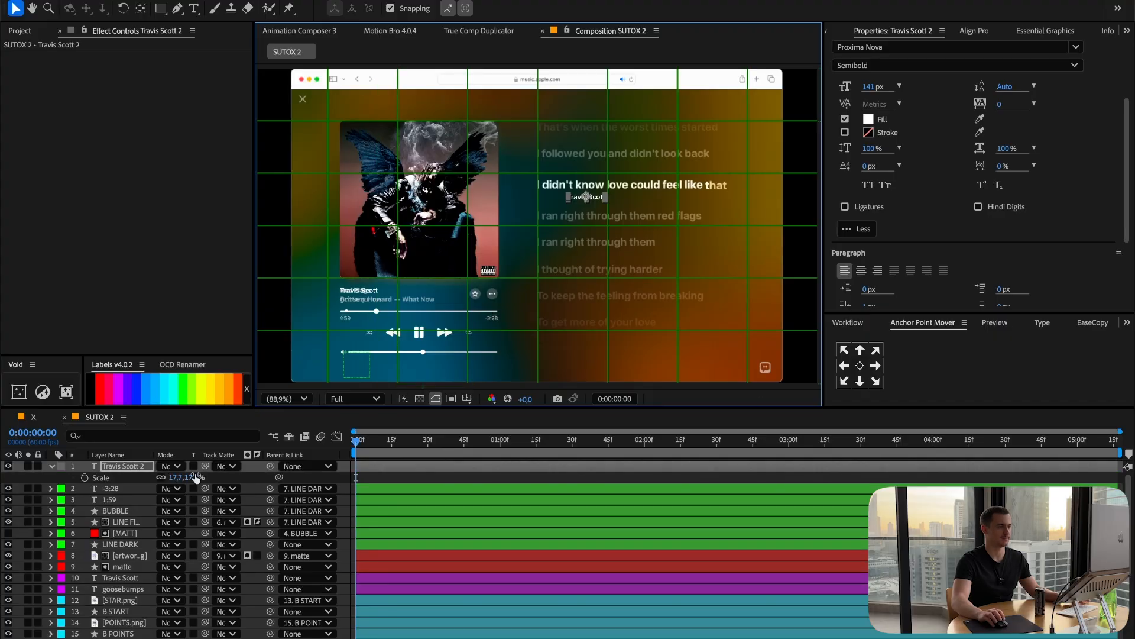
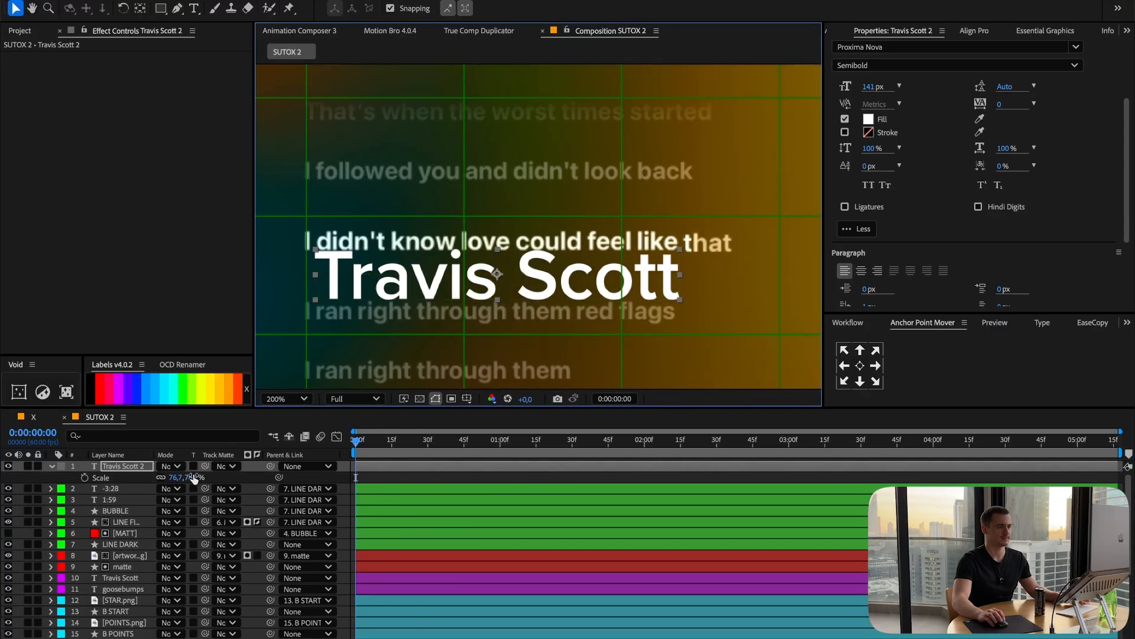
{"action": "left_click_drag", "start_coordinate": [194, 477], "coordinate": [179, 478]}
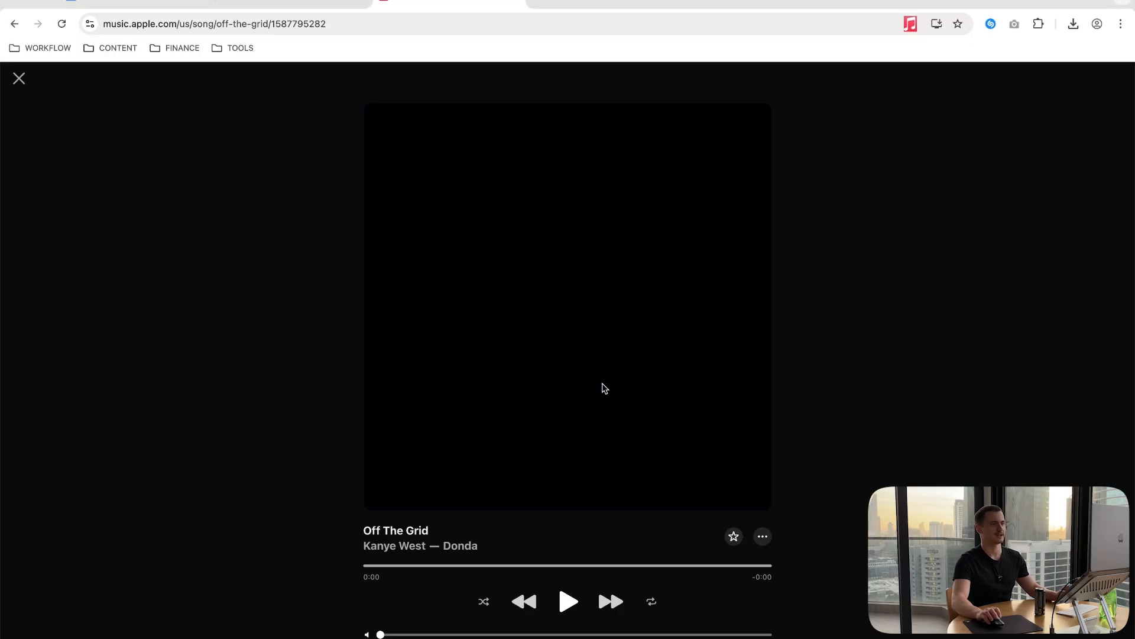
Switch to the Genius goosebumps lyrics page in the browser and copy the first line of the chorus.
{"action": "left_click", "coordinate": [361, 7]}
{"action": "scroll", "coordinate": [366, 412], "scroll_direction": "down", "scroll_amount": 3}
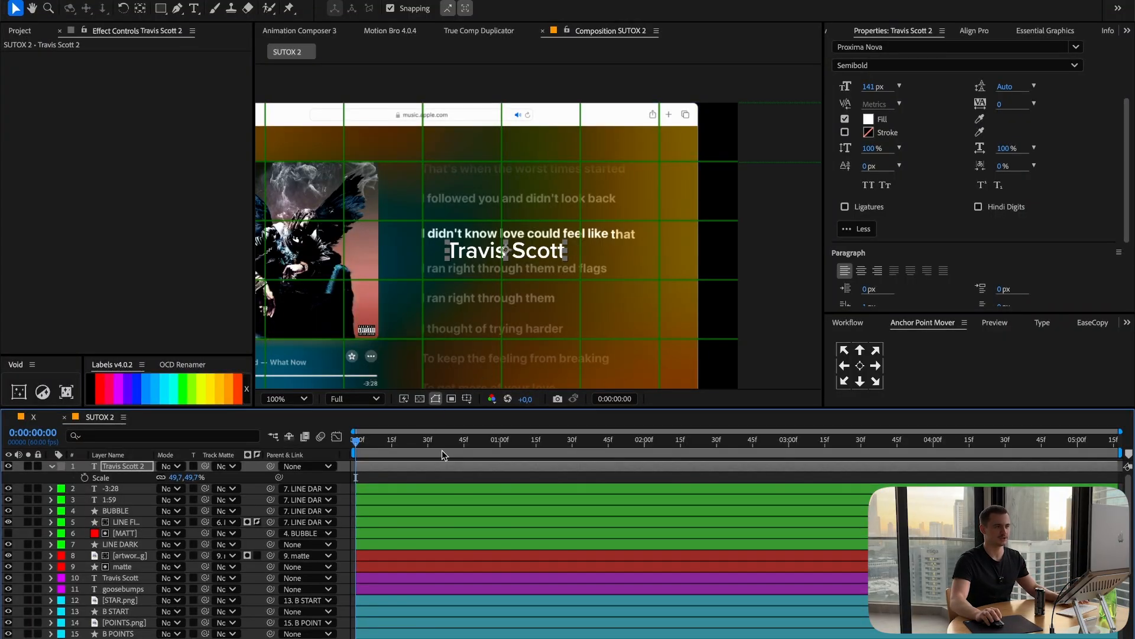
{"action": "left_click", "coordinate": [368, 459]}
{"action": "key", "text": "space"}
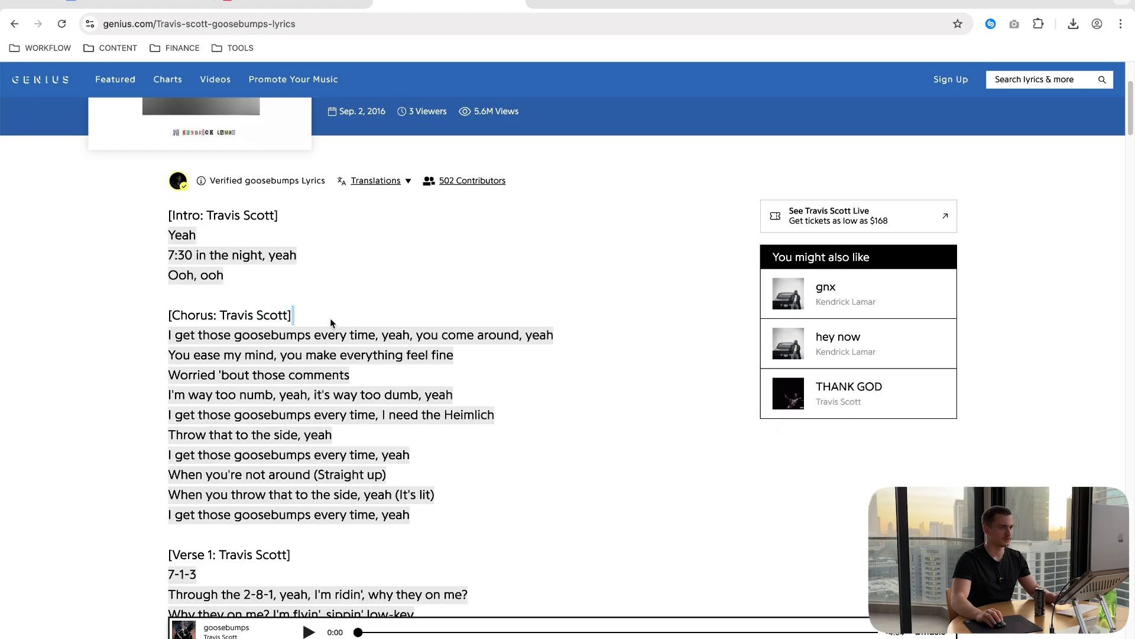
{"action": "left_click_drag", "start_coordinate": [424, 335], "coordinate": [409, 514]}
{"action": "left_click_drag", "start_coordinate": [551, 332], "coordinate": [559, 329]}
{"action": "key", "text": "super+c"}
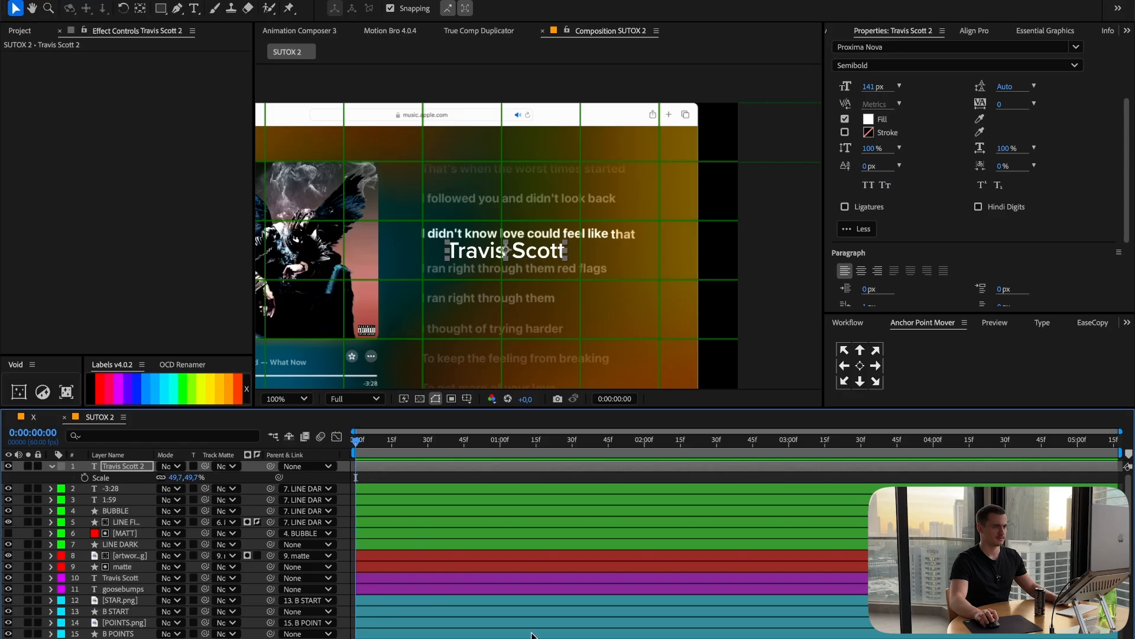
Replace the duplicated text with "I get those goosebumps every time, yeah, you come around, yeah" on two lines, scaled to 30.7%.
{"action": "key", "text": "super+v"}
{"action": "key", "text": "v"}
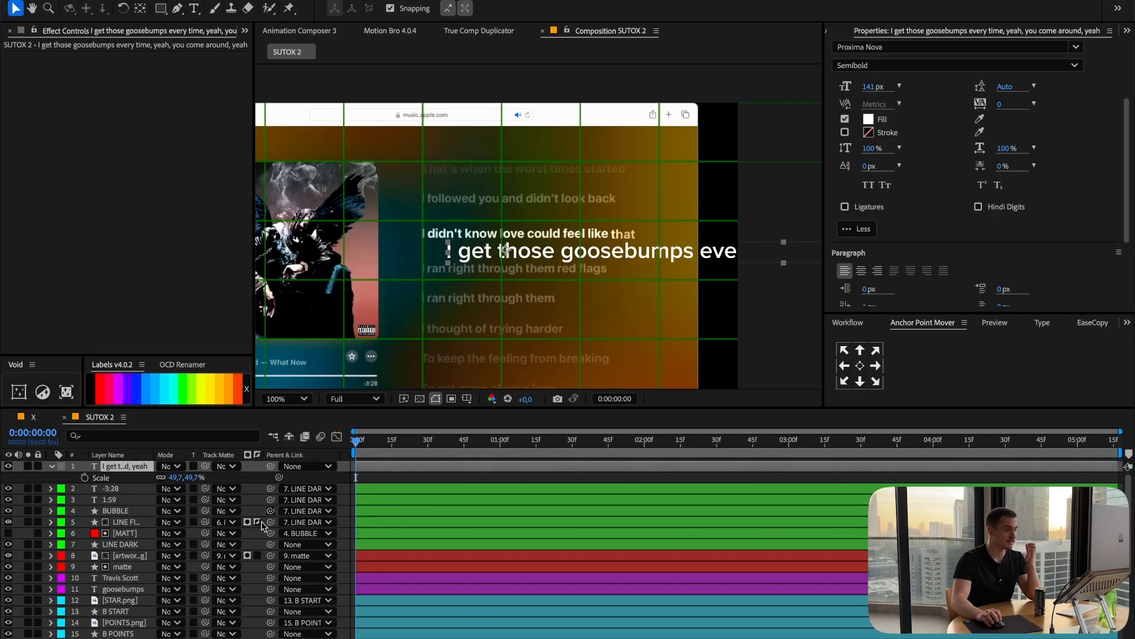
{"action": "left_click_drag", "start_coordinate": [190, 484], "coordinate": [177, 484]}
{"action": "key", "text": "super+t"}
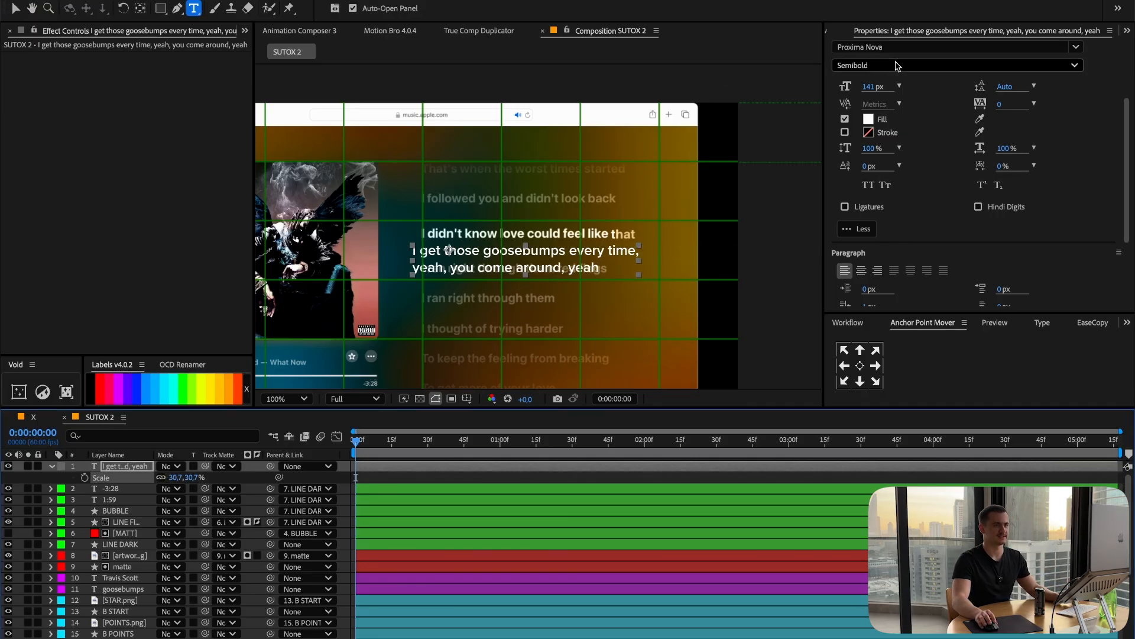
Set the two-line goosebumps lyric text to Bold and move it to the top of the lyrics column, at about 1068.4, 195.2.
{"action": "left_click", "coordinate": [958, 65]}
{"action": "left_click", "coordinate": [852, 247]}
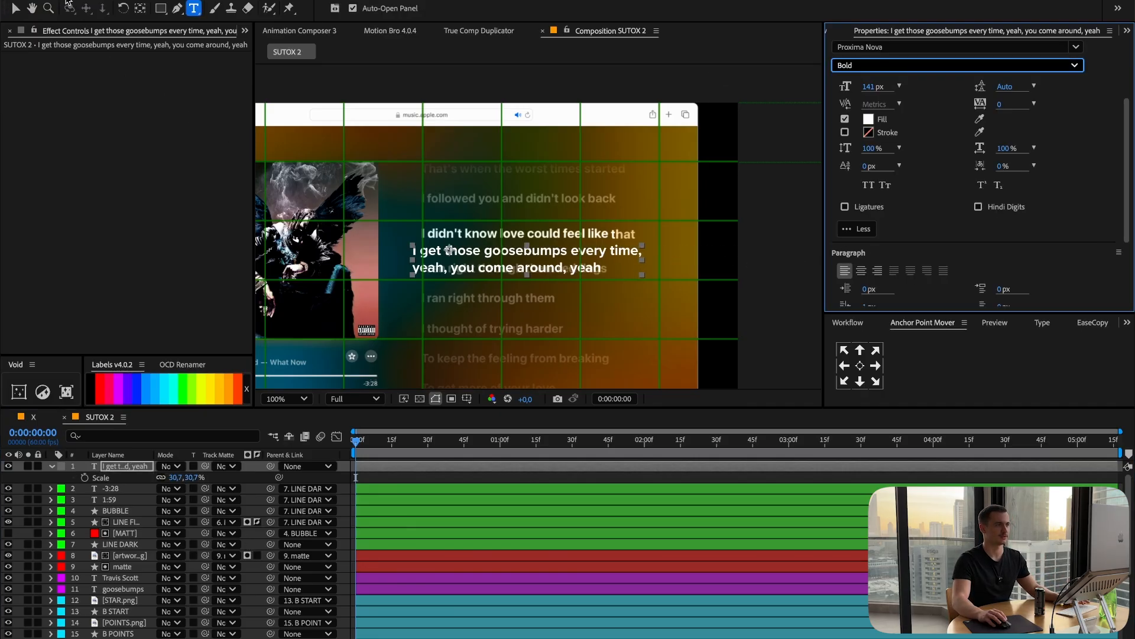
{"action": "left_click", "coordinate": [21, 8]}
{"action": "scroll", "coordinate": [495, 261], "scroll_direction": "up", "scroll_amount": 4}
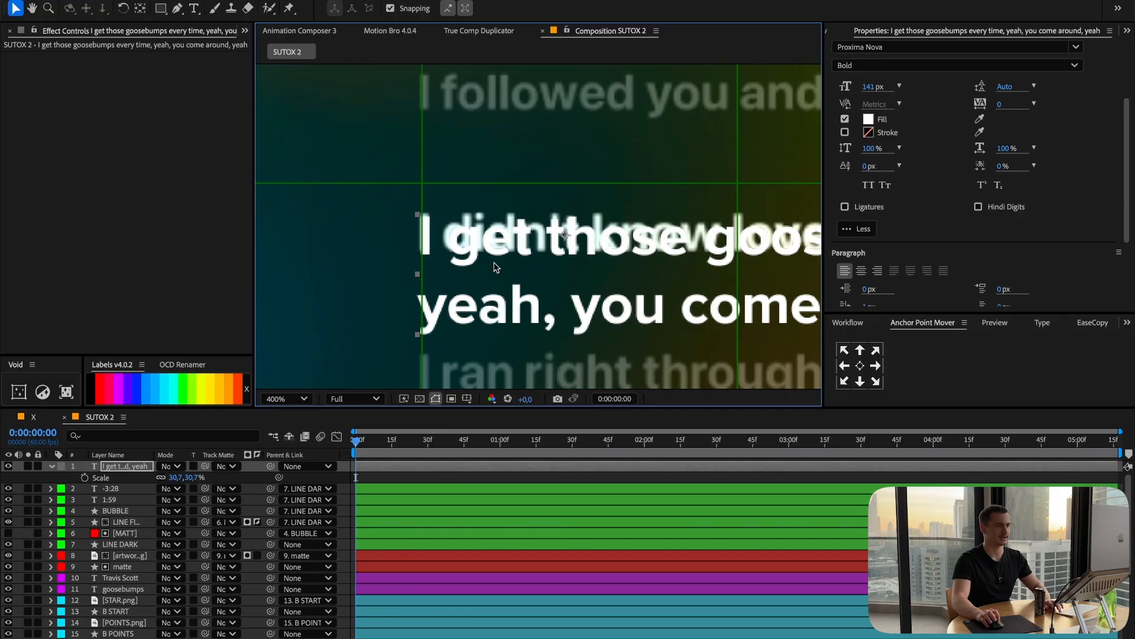
{"action": "scroll", "coordinate": [495, 261], "scroll_direction": "down", "scroll_amount": 4}
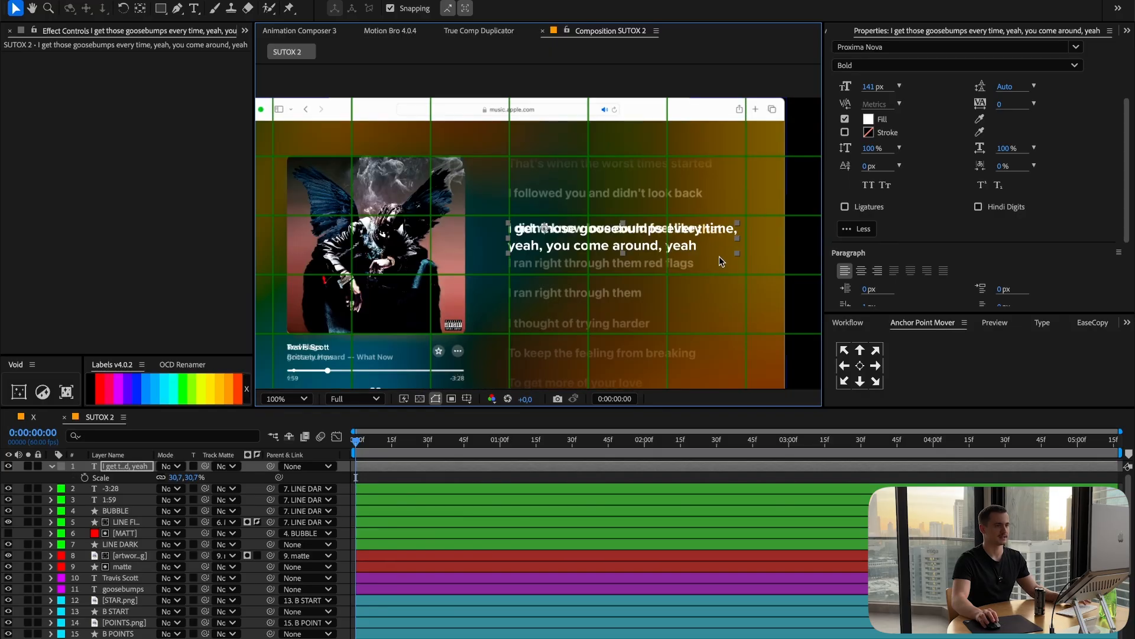
{"action": "key", "text": "p"}
{"action": "left_click_drag", "start_coordinate": [183, 483], "coordinate": [340, 478]}
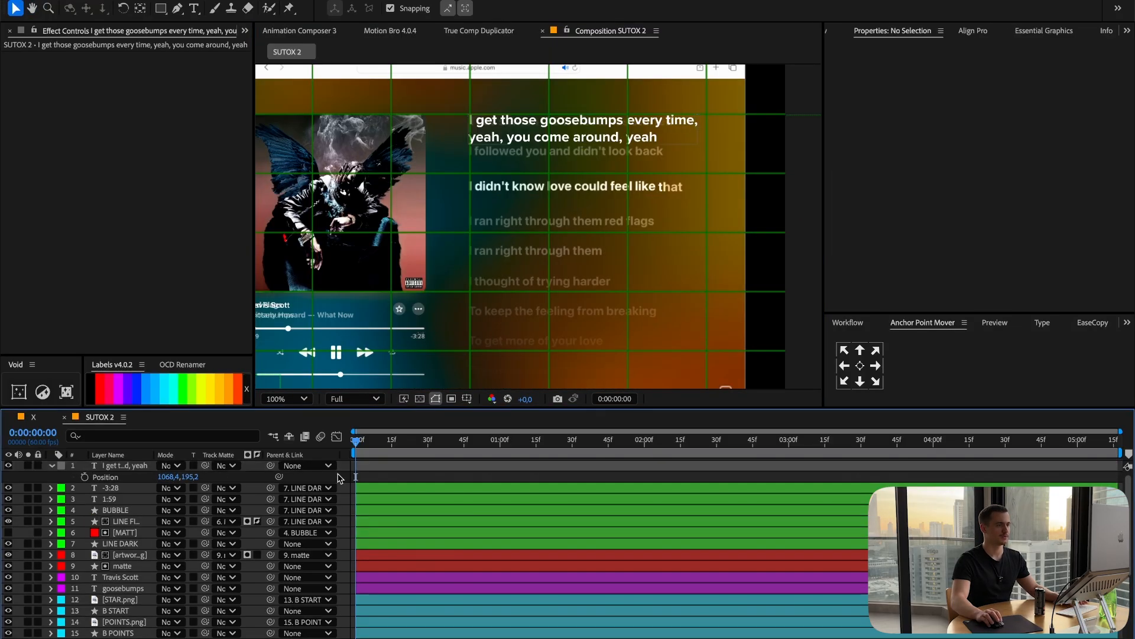
Create a red 1920 × 1080 px solid named BLUR.
{"action": "right_click", "coordinate": [423, 480]}
{"action": "mouse_move", "coordinate": [456, 491]}
{"action": "left_click", "coordinate": [618, 527]}
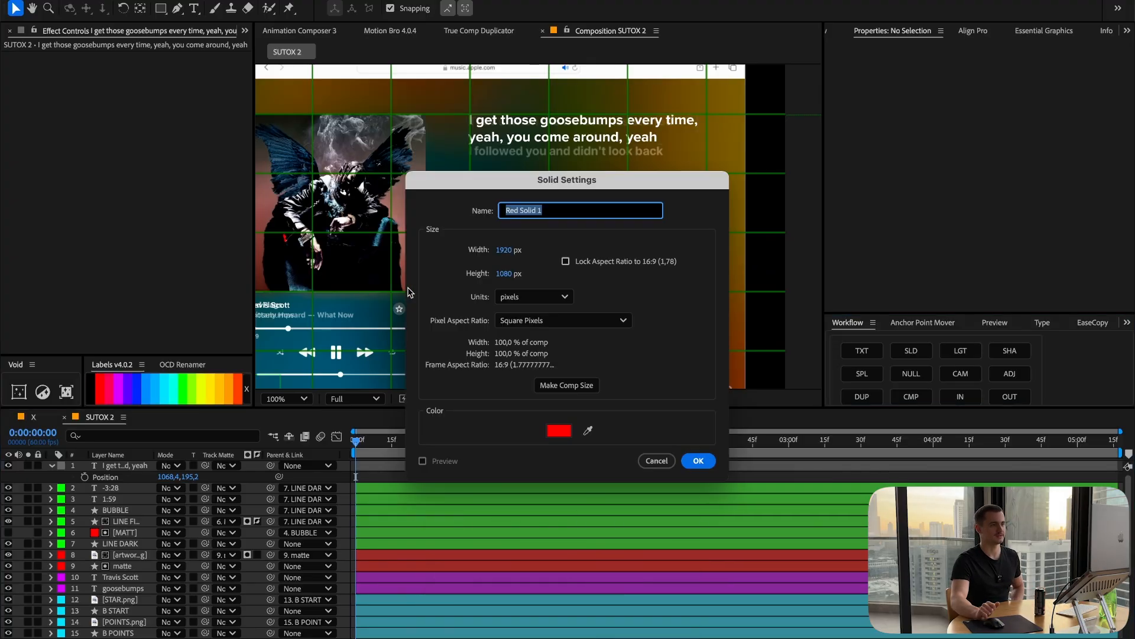
{"action": "left_click", "coordinate": [553, 430]}
{"action": "key", "text": "Escape"}
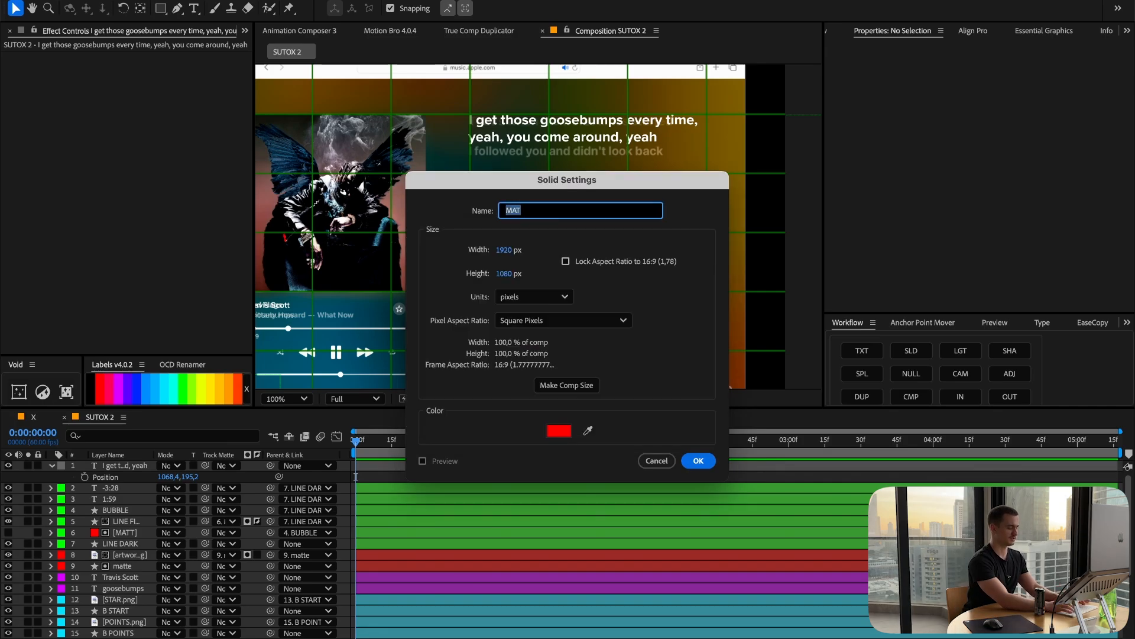
{"action": "type", "text": "BLUR"}
{"action": "key", "text": "Return"}
Scale the BLUR solid to 65% and position it over the lyrics area, with its upper edge crossing the new lyric text.
{"action": "key", "text": "s"}
{"action": "left_click_drag", "start_coordinate": [200, 477], "coordinate": [171, 477]}
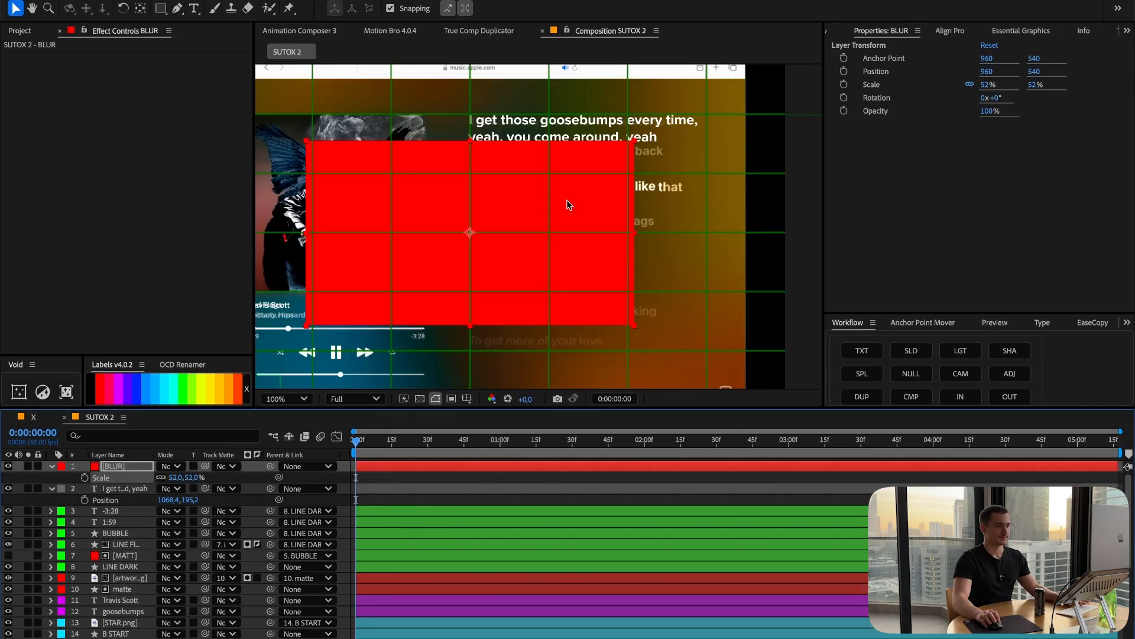
{"action": "left_click_drag", "start_coordinate": [568, 204], "coordinate": [655, 227]}
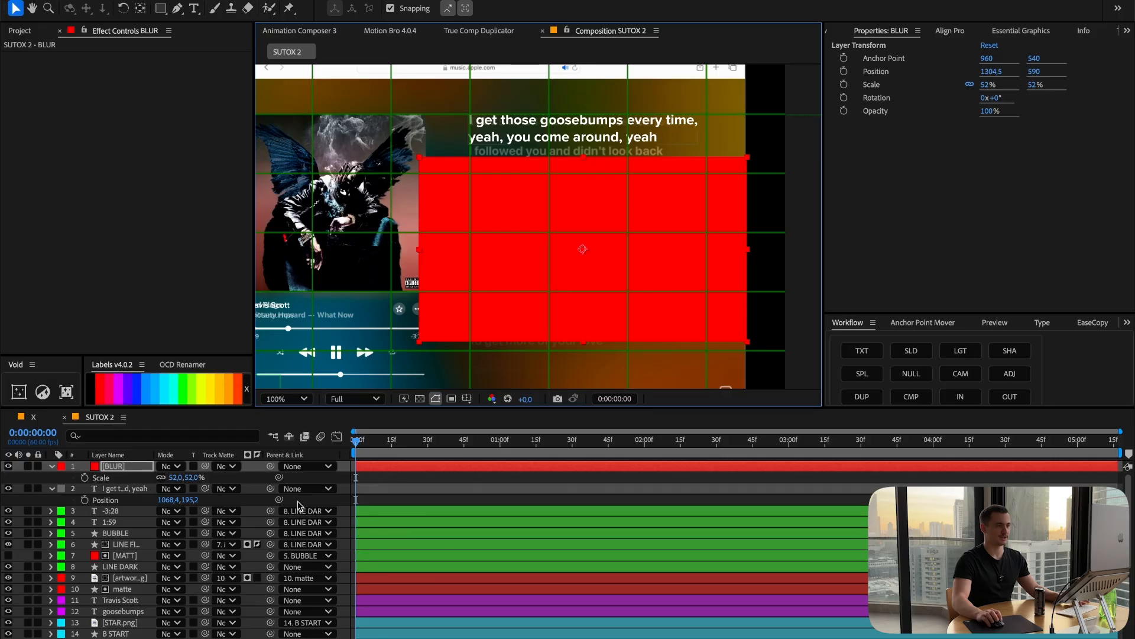
{"action": "left_click_drag", "start_coordinate": [197, 482], "coordinate": [205, 478]}
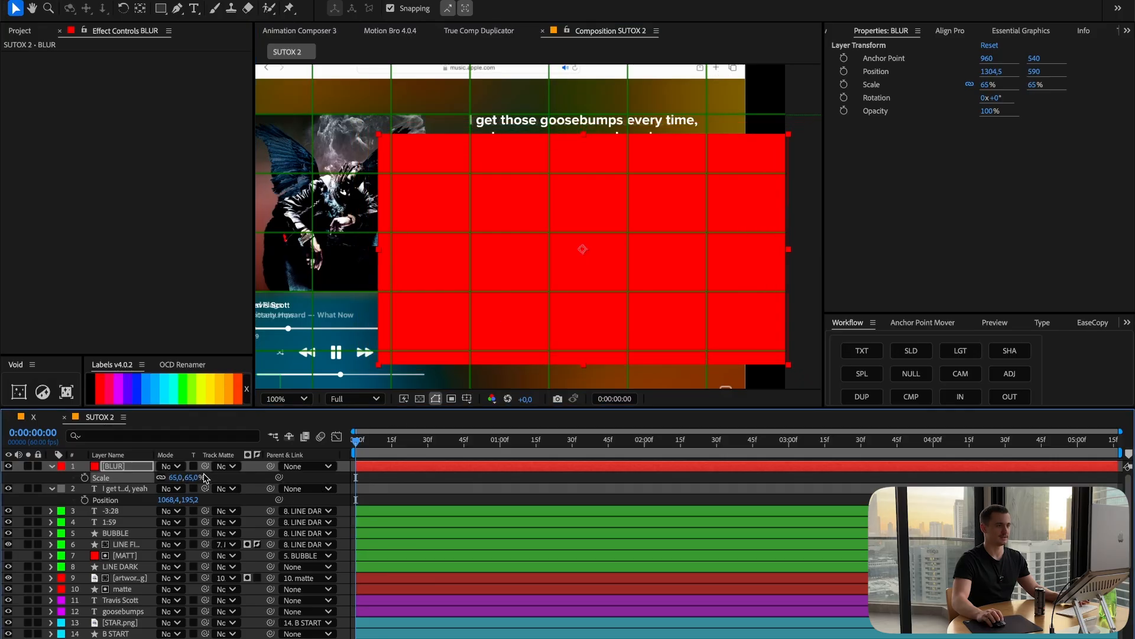
{"action": "left_click_drag", "start_coordinate": [501, 262], "coordinate": [477, 253]}
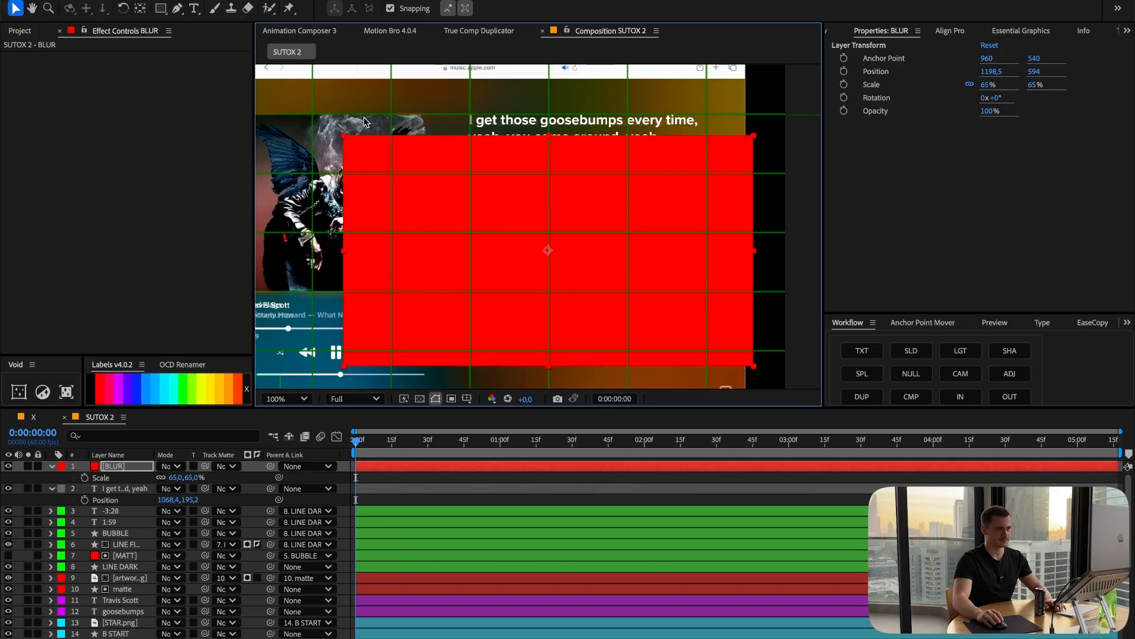
{"action": "key", "text": "Up"}
{"action": "key", "text": "Up"}
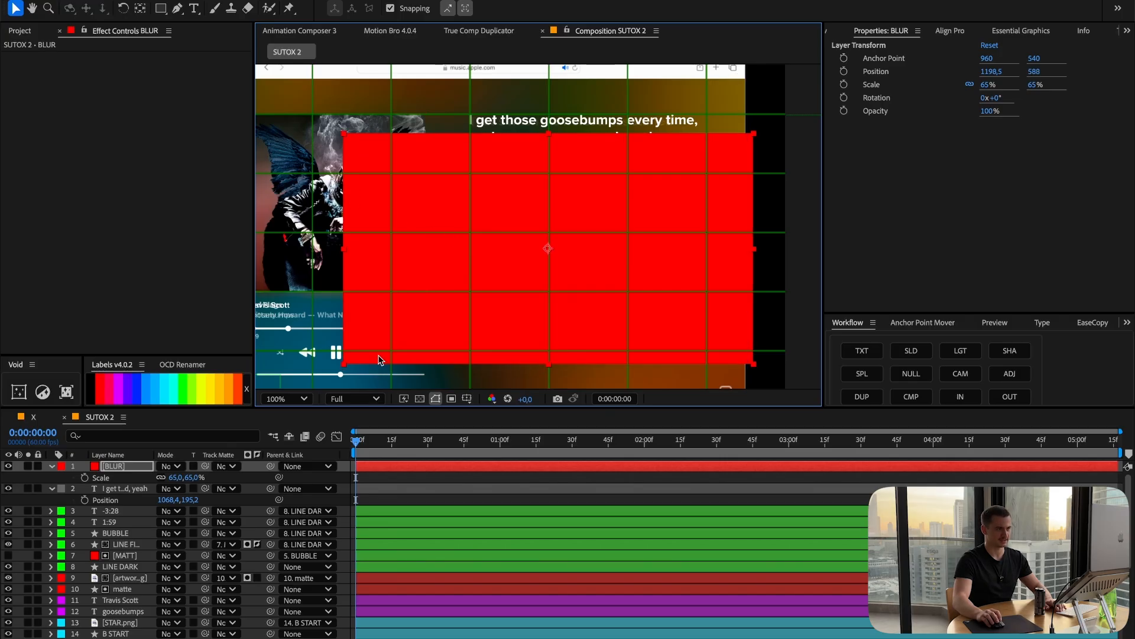
{"action": "key", "text": "Up"}
{"action": "key", "text": "Up"}
{"action": "key", "text": "Up"}
{"action": "key", "text": "Up"}
Stretch only the BLUR solid's horizontal scale to 300%, keeping the vertical scale independent.
{"action": "key", "text": "ctrl+5"}
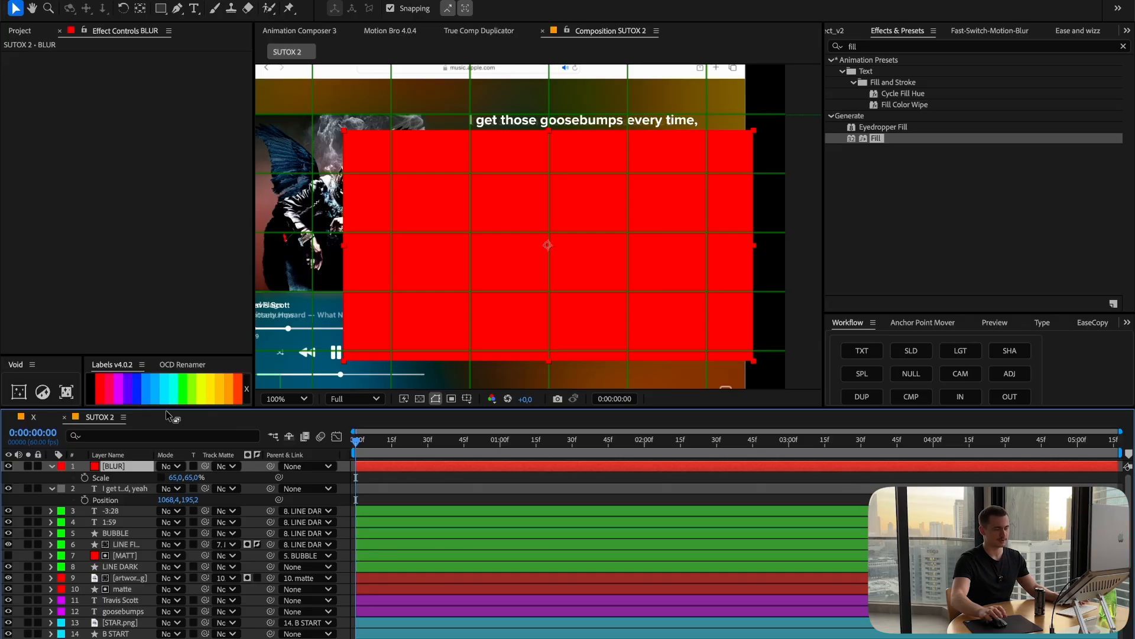
{"action": "left_click_drag", "start_coordinate": [175, 477], "coordinate": [224, 471]}
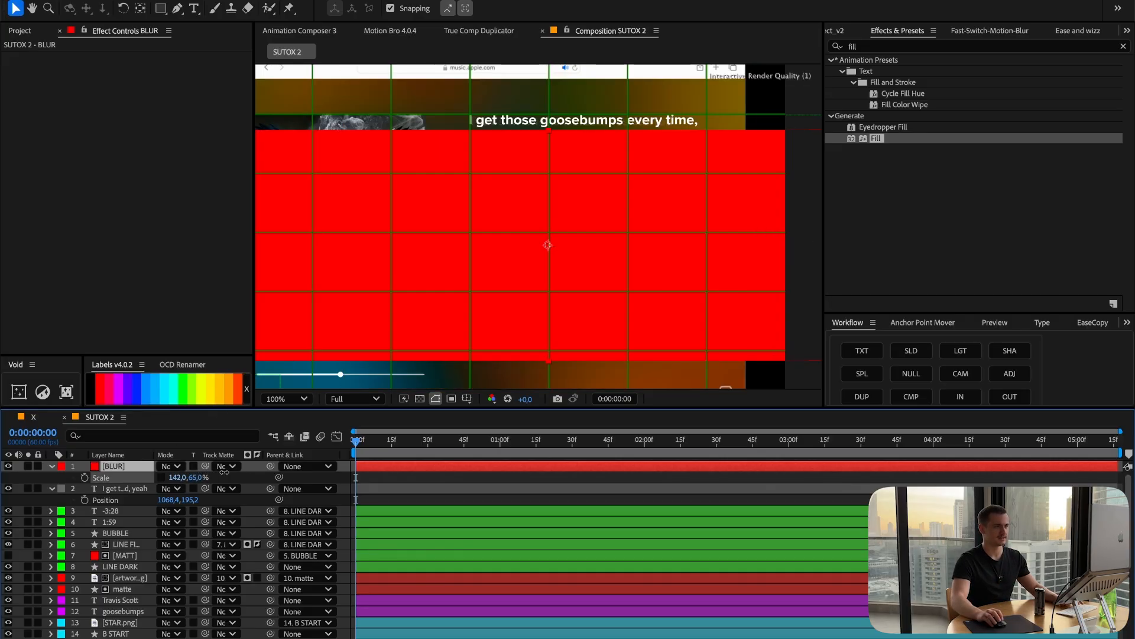
{"action": "left_click", "coordinate": [176, 477]}
{"action": "type", "text": "314"}
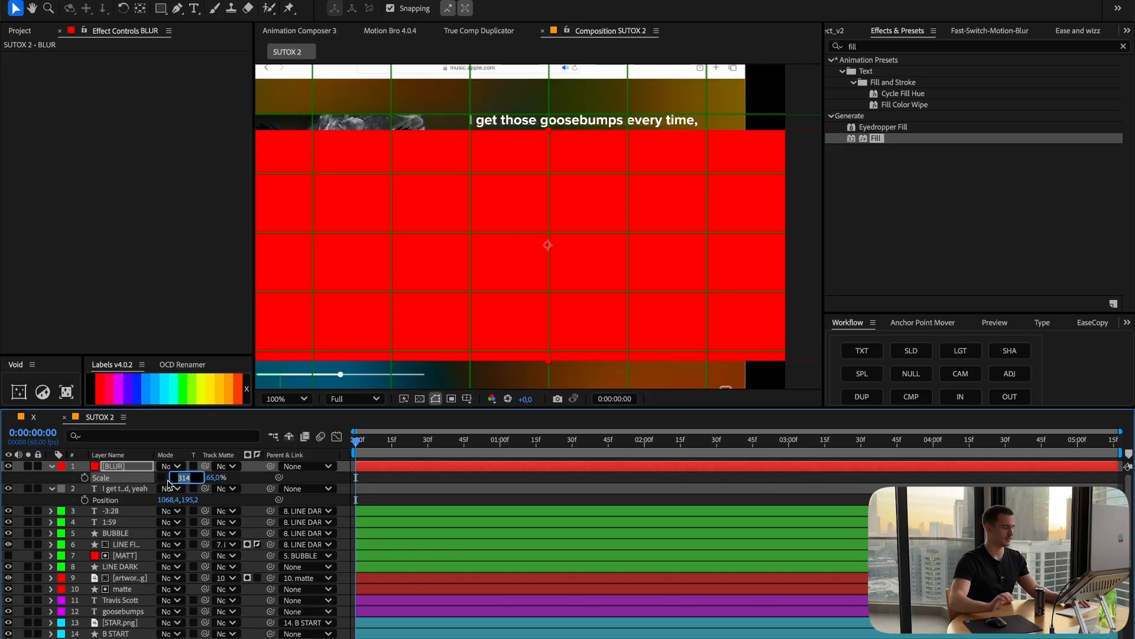
{"action": "key", "text": "BackSpace"}
{"action": "key", "text": "BackSpace"}
{"action": "type", "text": "00"}
{"action": "key", "text": "Return"}
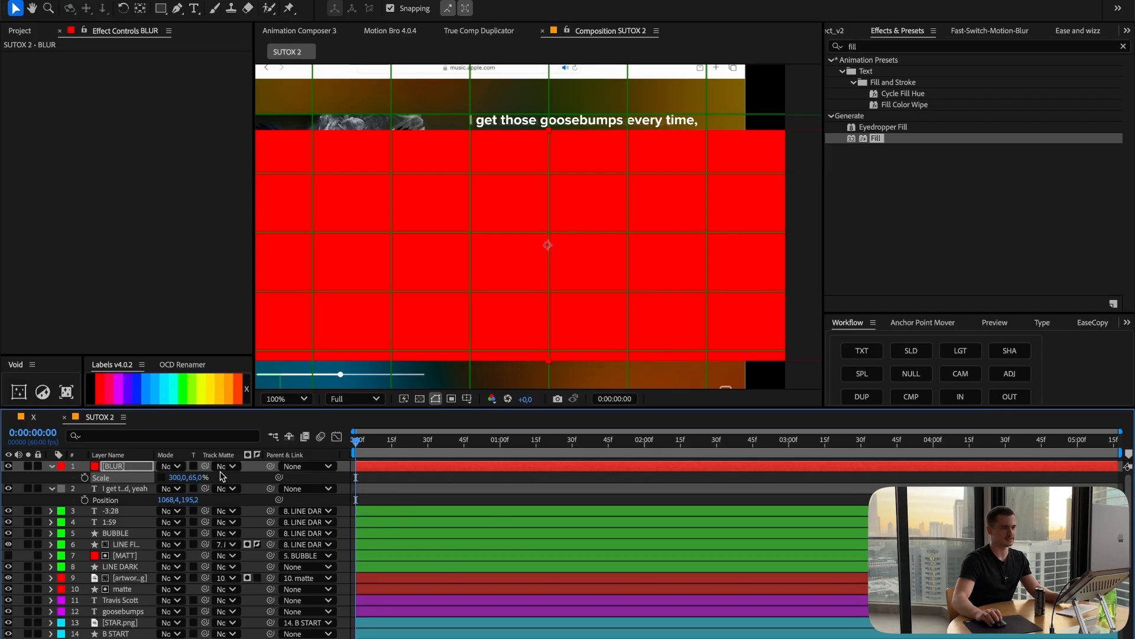
Apply the Fast Box Blur effect to the BLUR solid with a blur radius of 60.
{"action": "left_click", "coordinate": [864, 46]}
{"action": "type", "text": "F"}
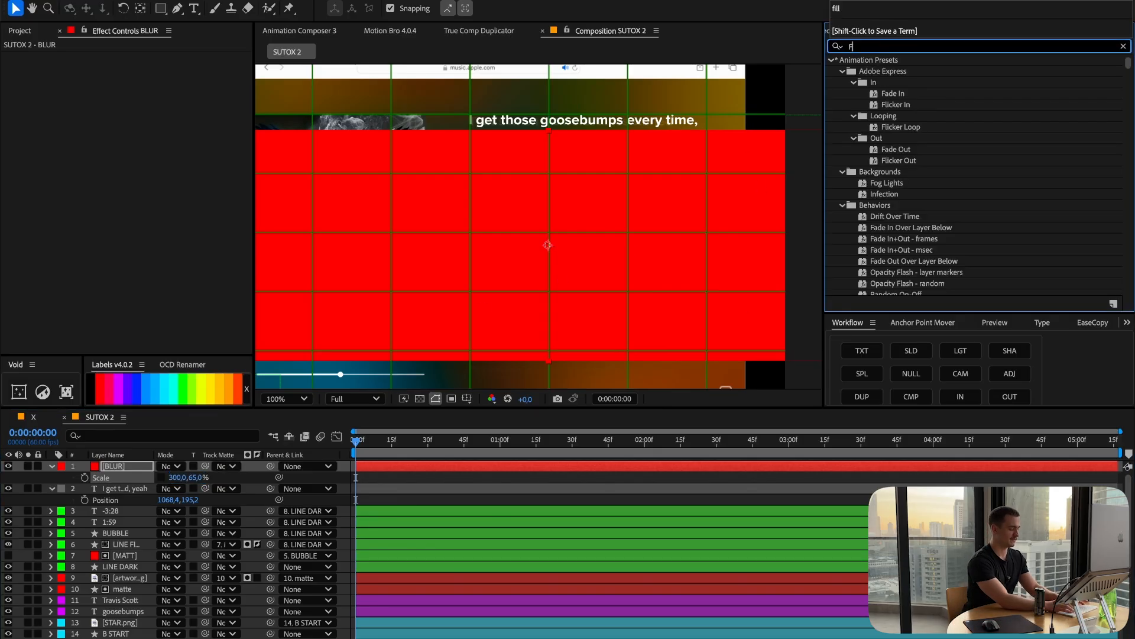
{"action": "type", "text": "ast bo"}
{"action": "double_click", "coordinate": [892, 71]}
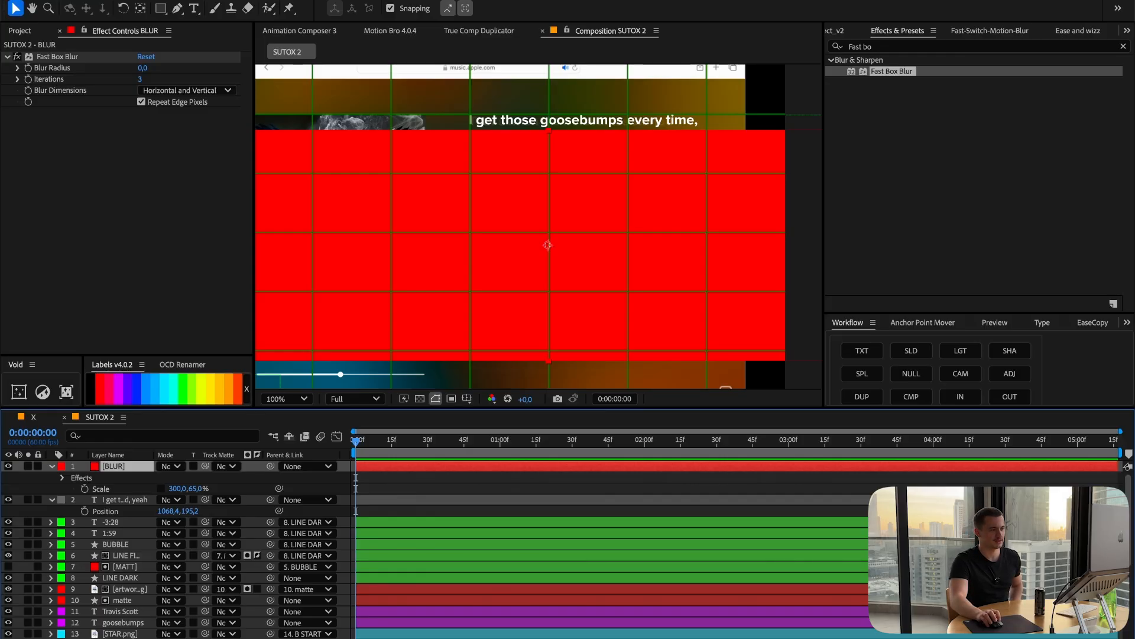
{"action": "key", "text": "F4"}
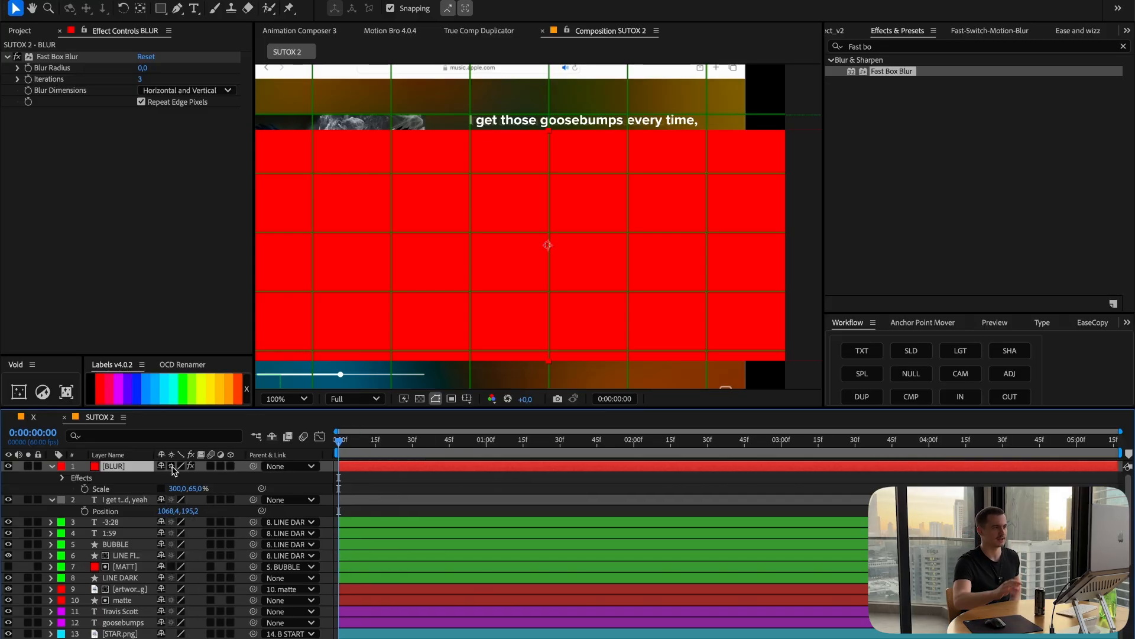
{"action": "left_click_drag", "start_coordinate": [135, 65], "coordinate": [166, 65]}
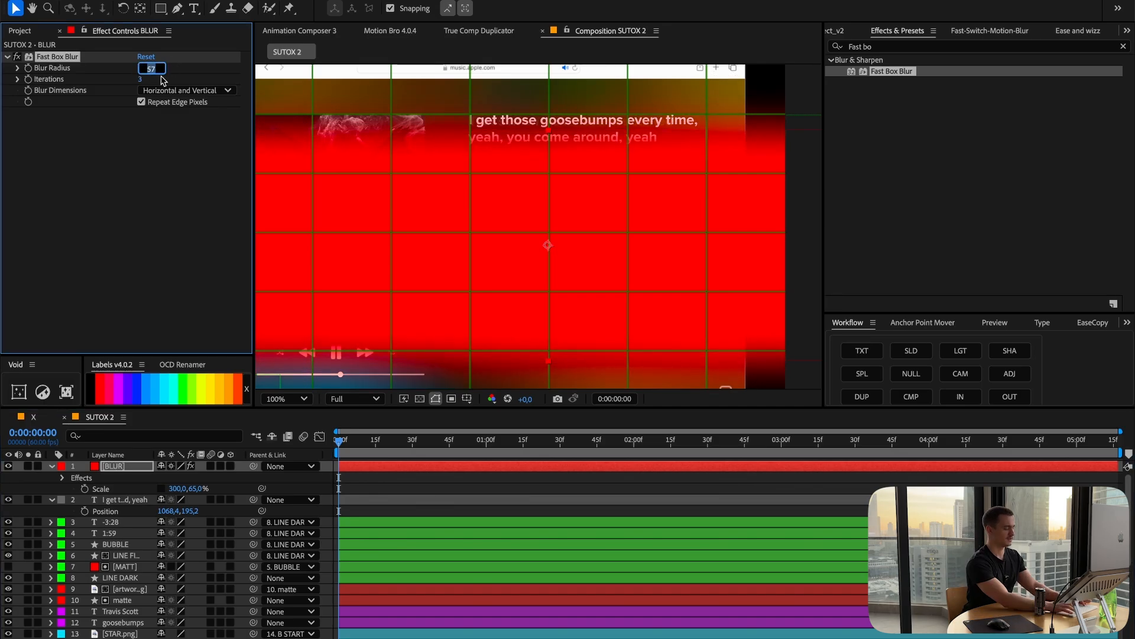
{"action": "type", "text": "0"}
{"action": "key", "text": "Return"}
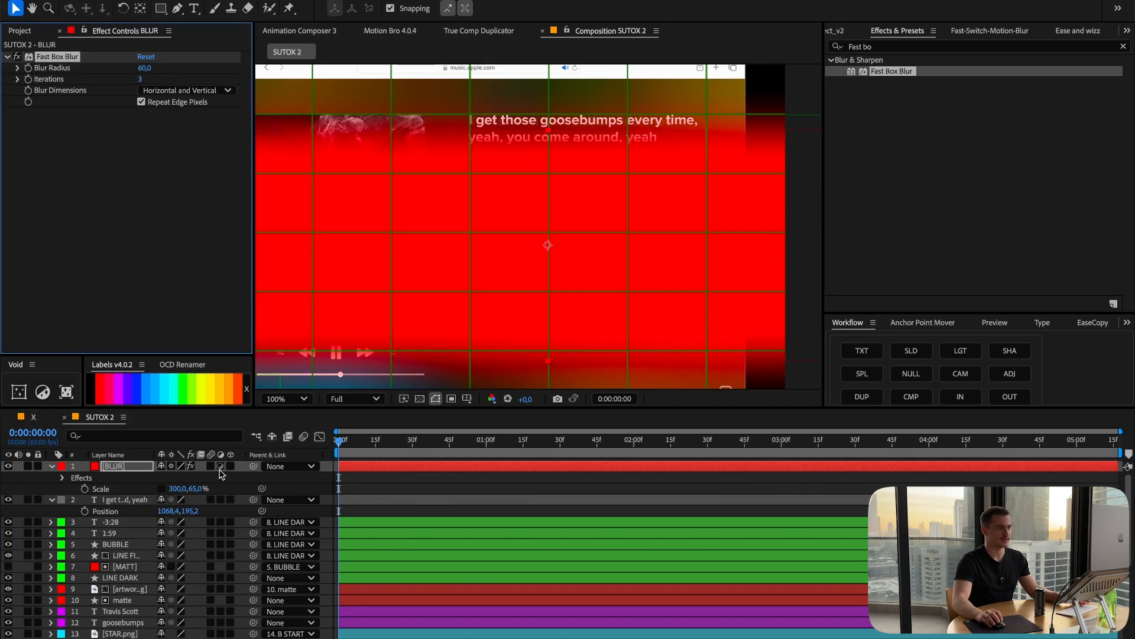
Set the BLUR solid's vertical scale to 70% and place its layer directly beneath the visible lyric text layer.
{"action": "left_click_drag", "start_coordinate": [194, 494], "coordinate": [193, 487]}
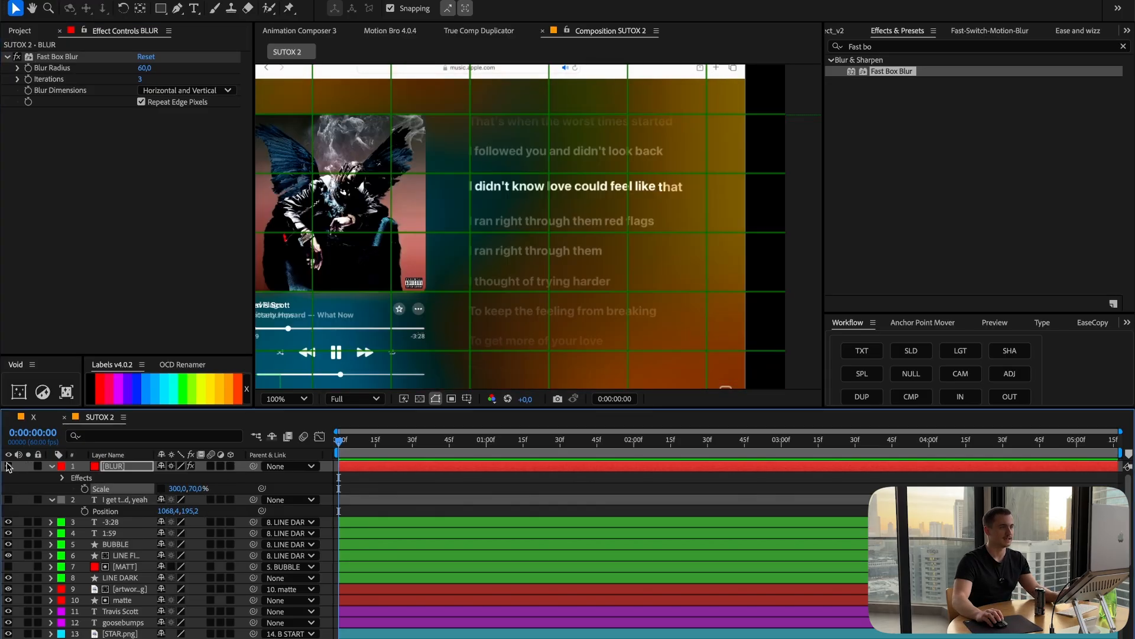
{"action": "left_click", "coordinate": [9, 466]}
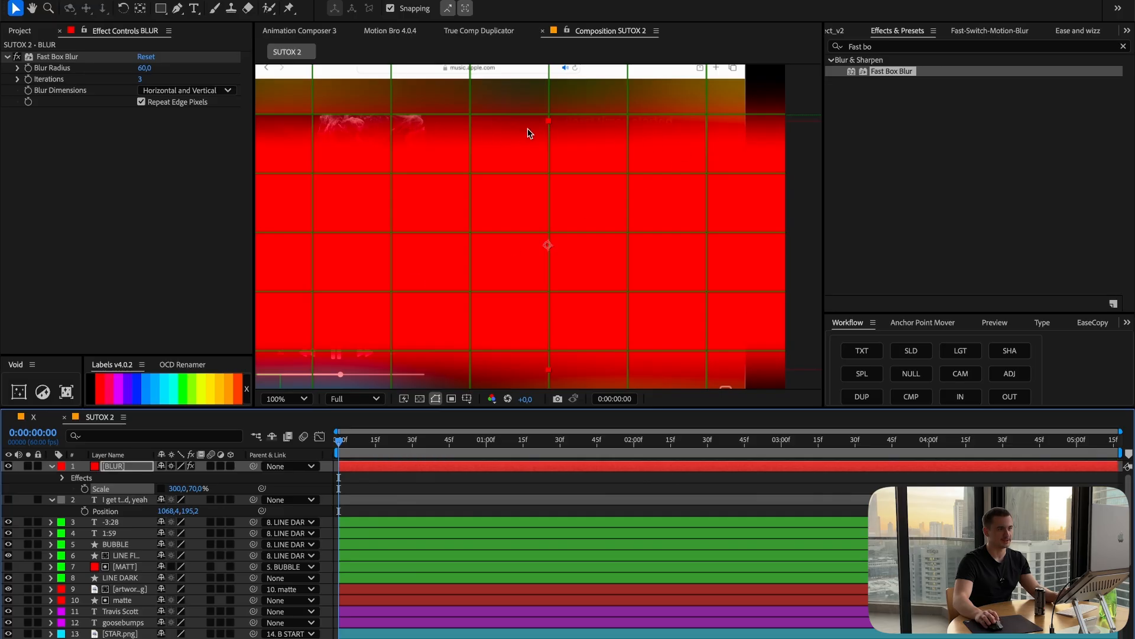
{"action": "left_click", "coordinate": [8, 499]}
{"action": "left_click_drag", "start_coordinate": [131, 467], "coordinate": [122, 511]}
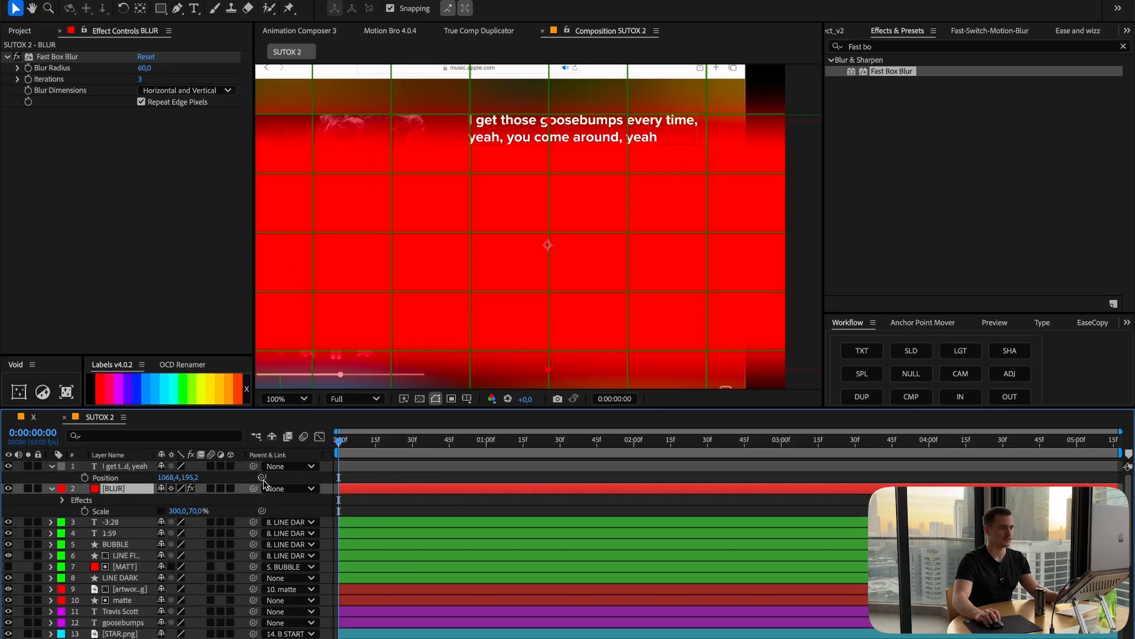
Use the BLUR layer as the track matte of the lyric text layer.
{"action": "left_click", "coordinate": [109, 466]}
{"action": "key", "text": "F4"}
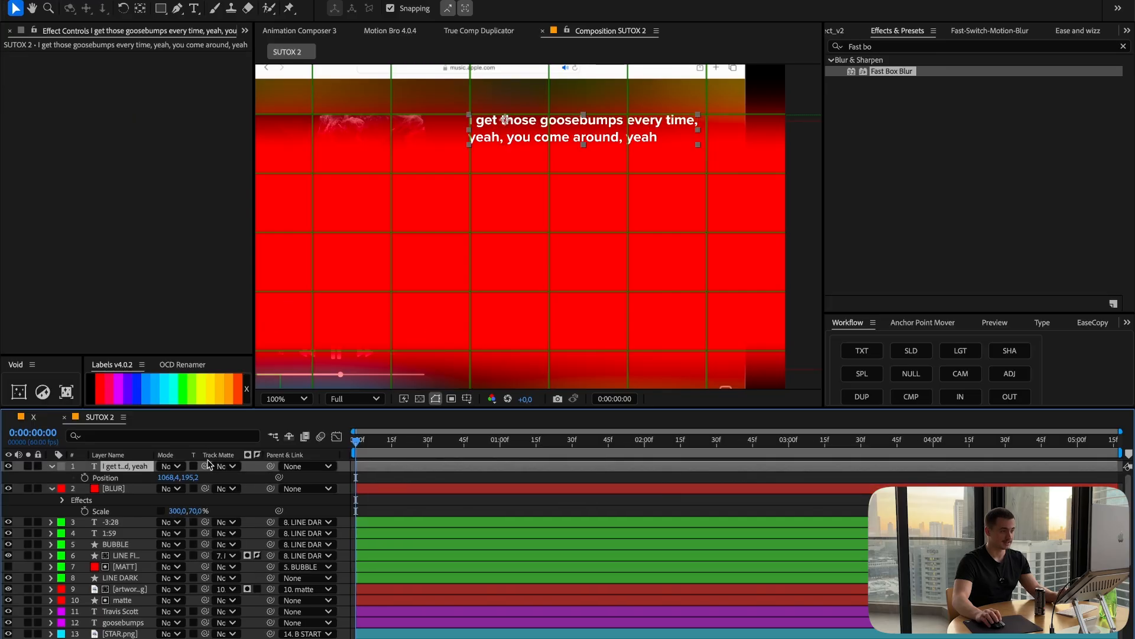
{"action": "left_click_drag", "start_coordinate": [115, 499], "coordinate": [116, 497]}
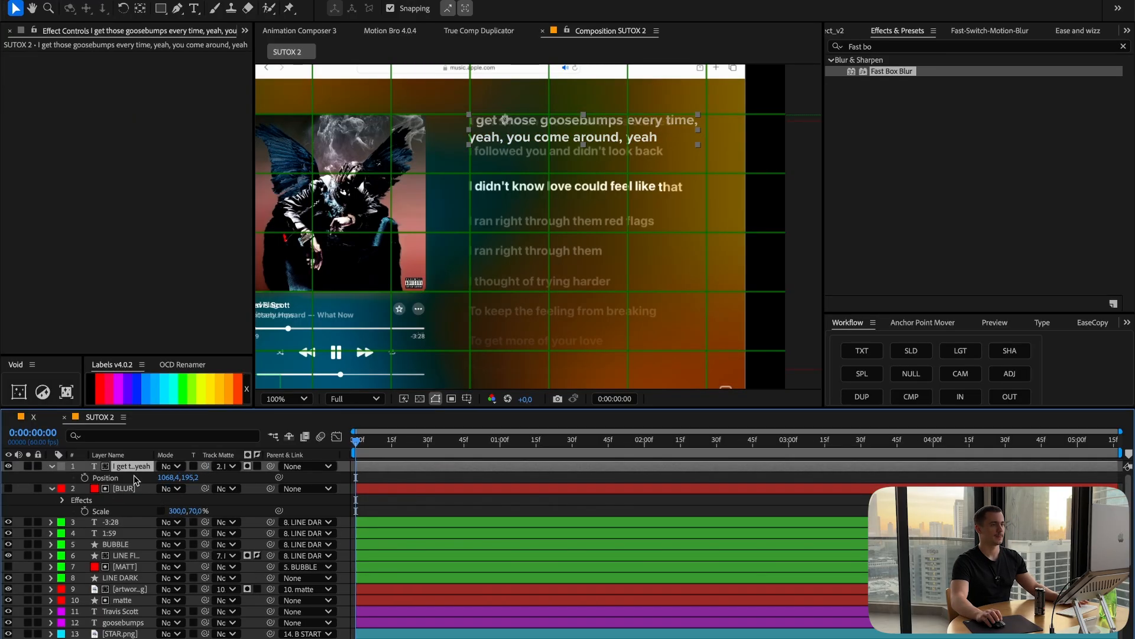
Move the lyric text's anchor point to the middle of its left edge.
{"action": "left_click", "coordinate": [902, 326]}
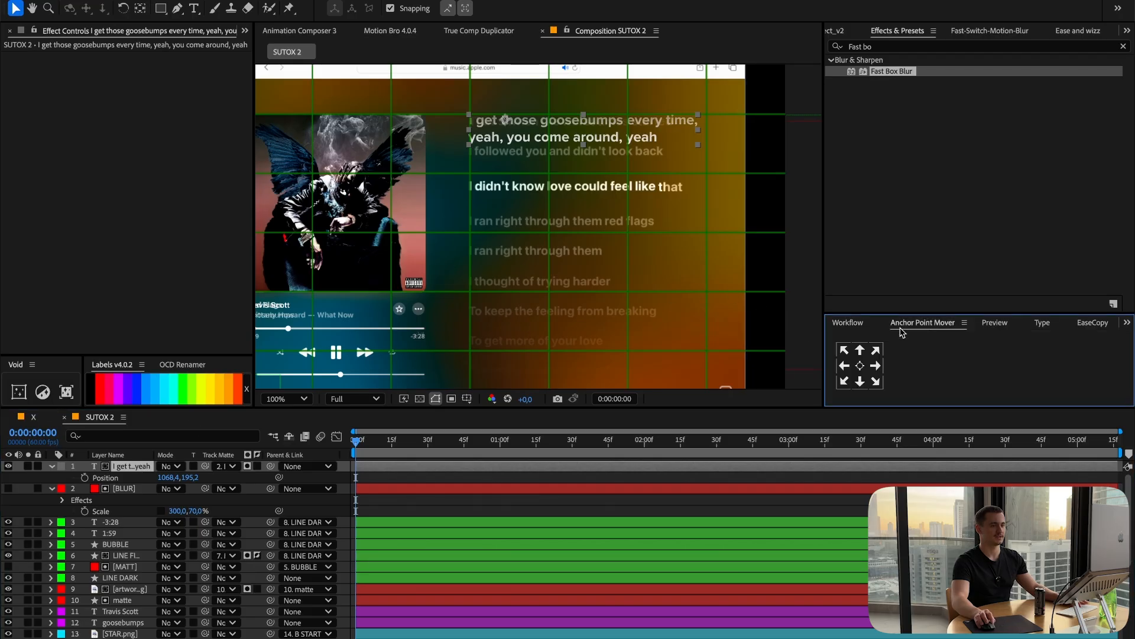
{"action": "left_click", "coordinate": [845, 366]}
{"action": "key", "text": "period"}
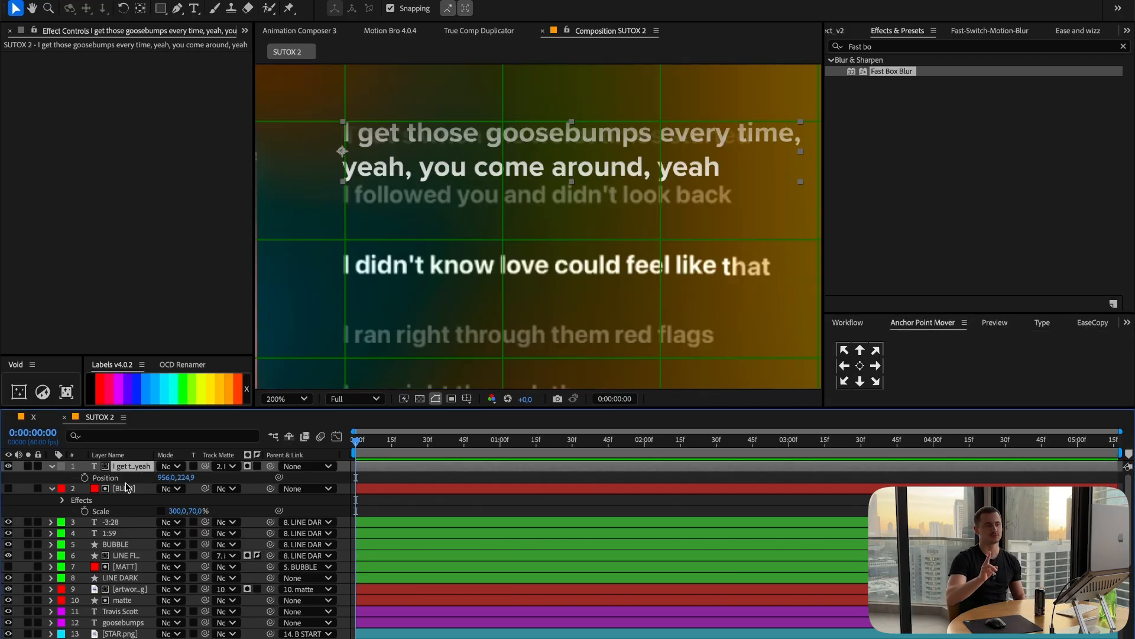
Separate the lyric text's position into X and Y, and add a Y Position keyframe at the start of the composition.
{"action": "right_click", "coordinate": [118, 478]}
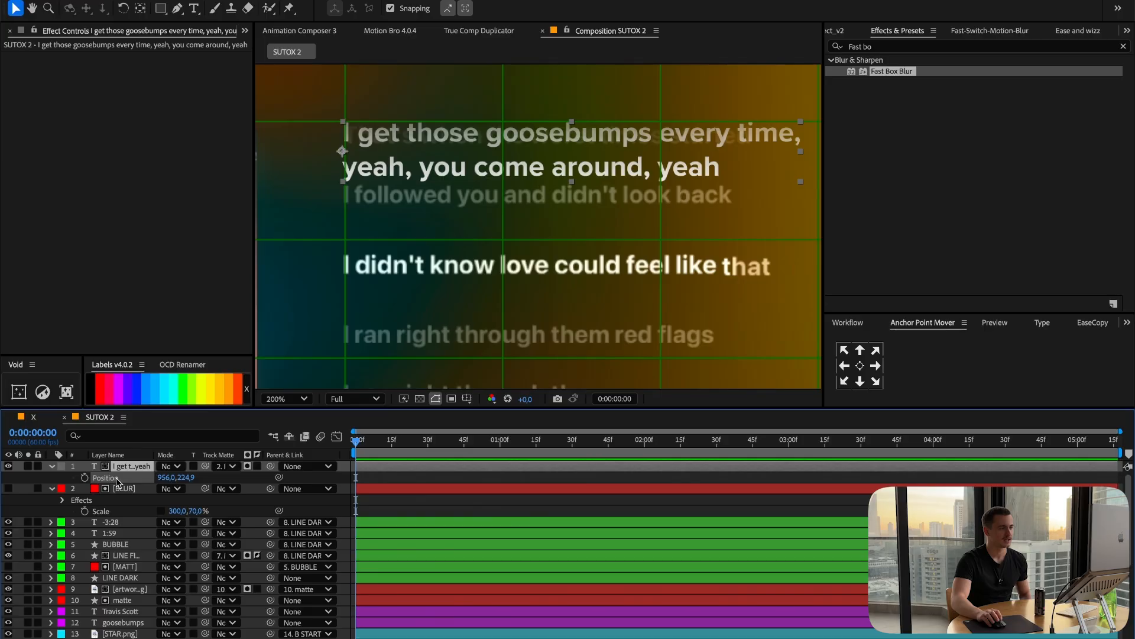
{"action": "left_click", "coordinate": [154, 499]}
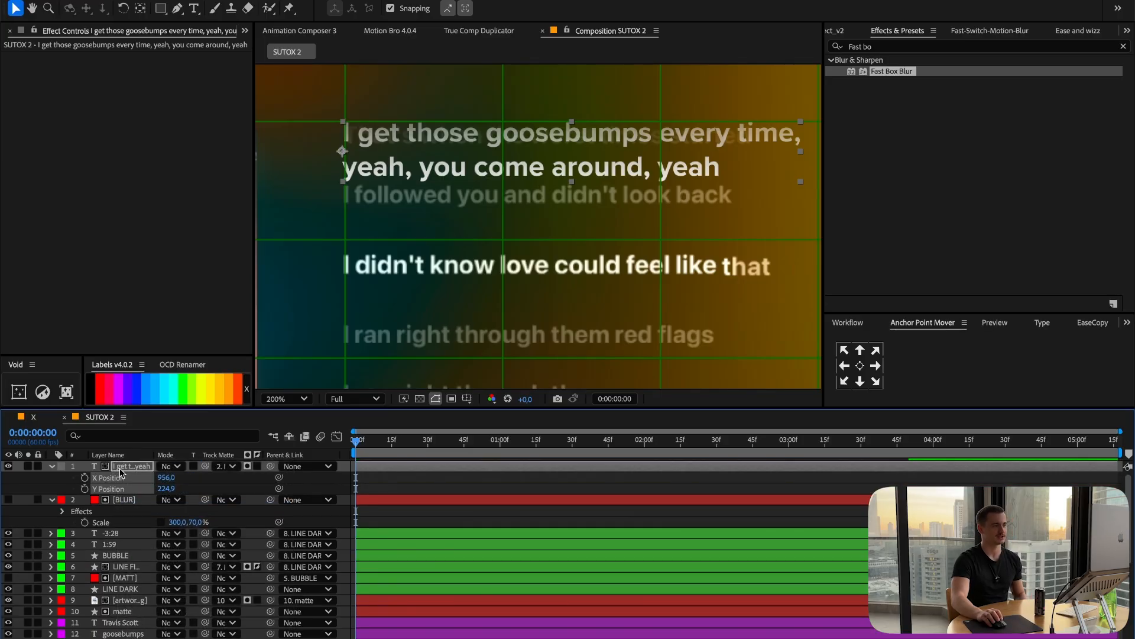
{"action": "left_click_drag", "start_coordinate": [167, 481], "coordinate": [177, 482]}
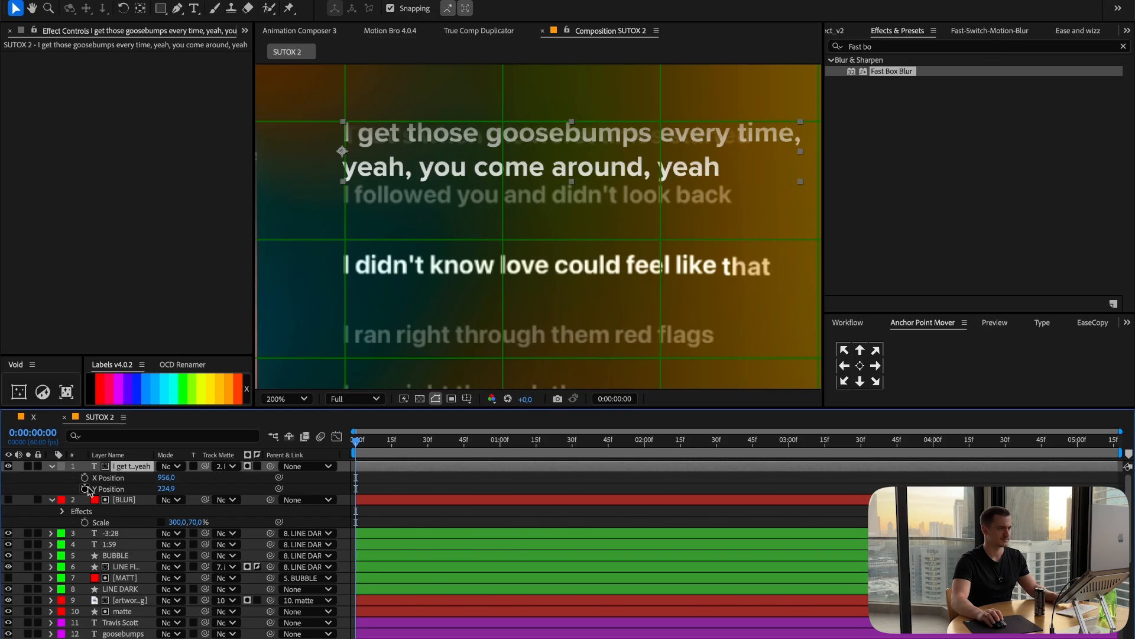
{"action": "left_click", "coordinate": [85, 489]}
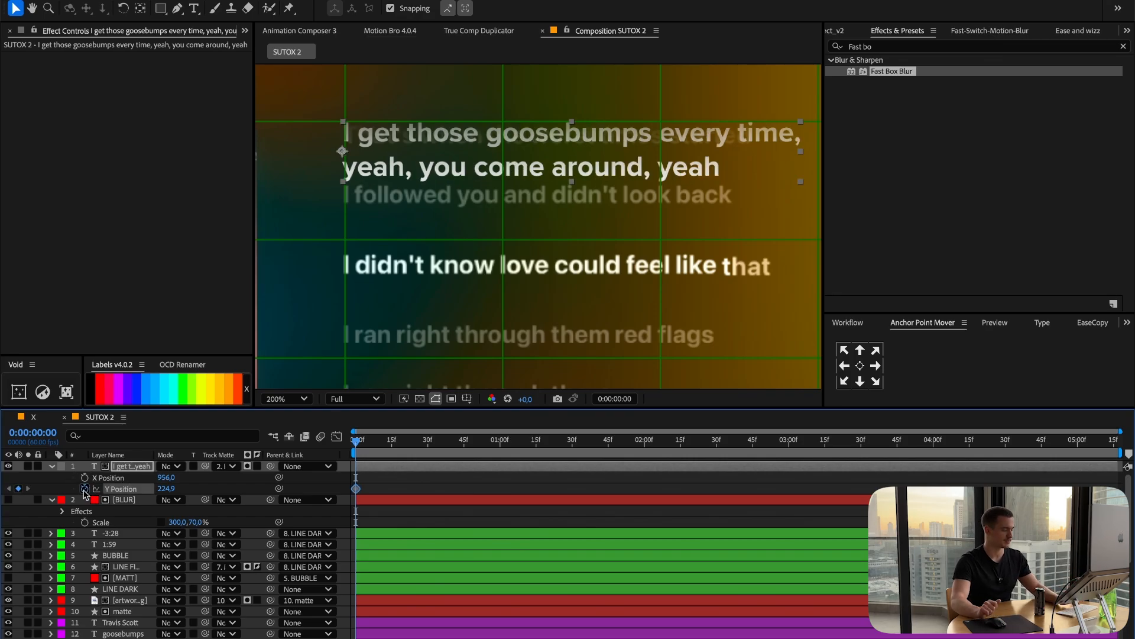
{"action": "key", "text": "u"}
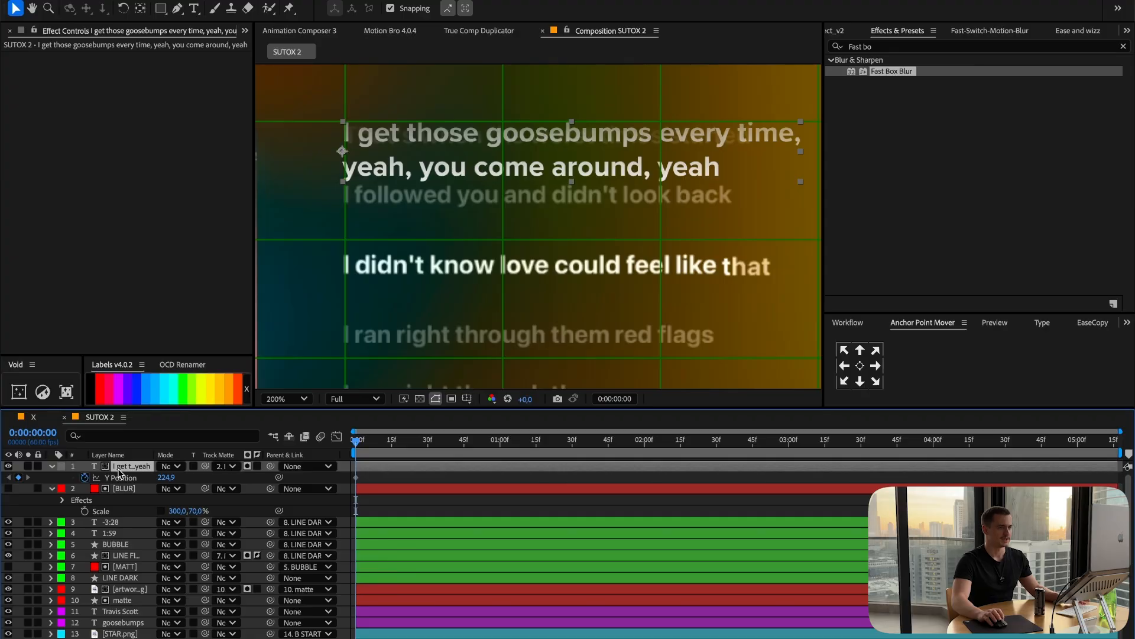
Duplicate the first lyric text layer and increase the copy's Y Position by 150.
{"action": "key", "text": "super+d"}
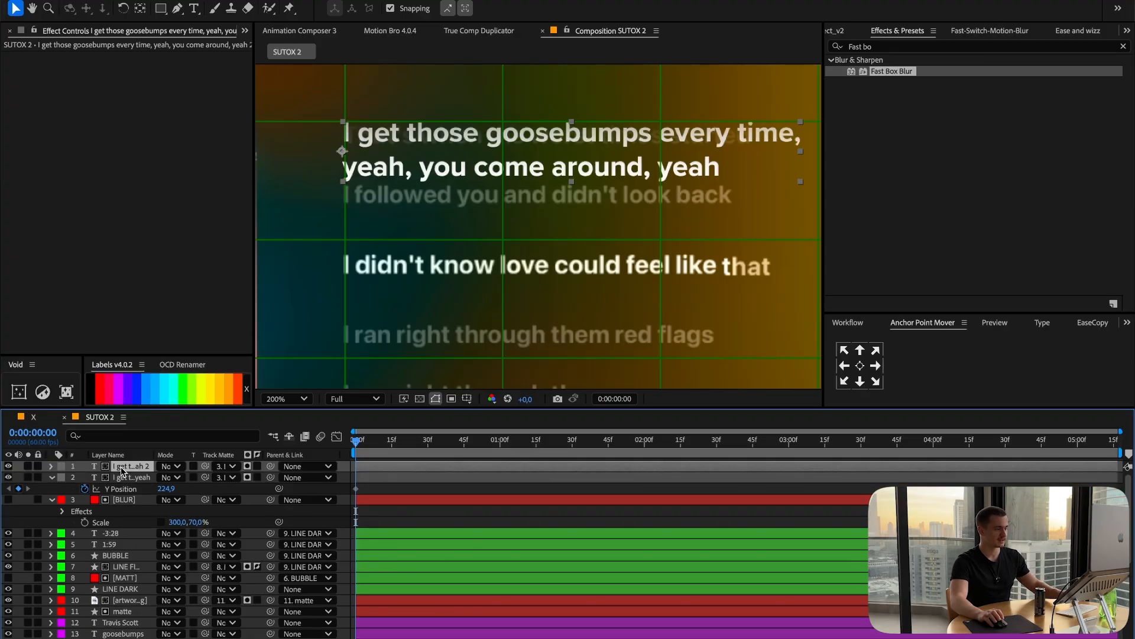
{"action": "key", "text": "u"}
{"action": "left_click", "coordinate": [167, 477]}
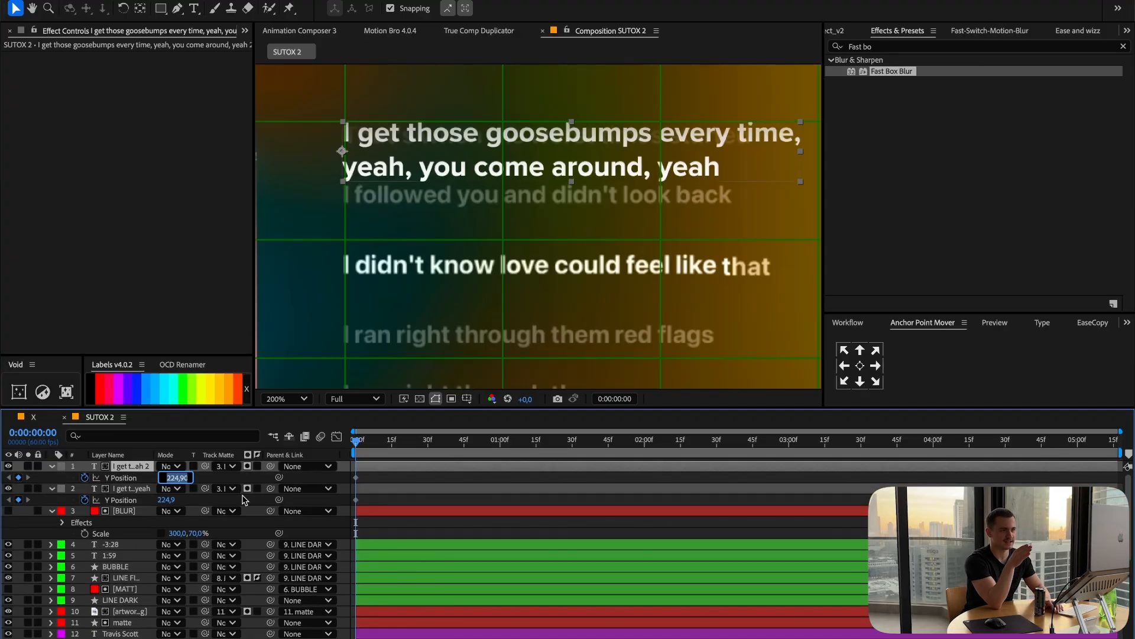
{"action": "key", "text": "Right"}
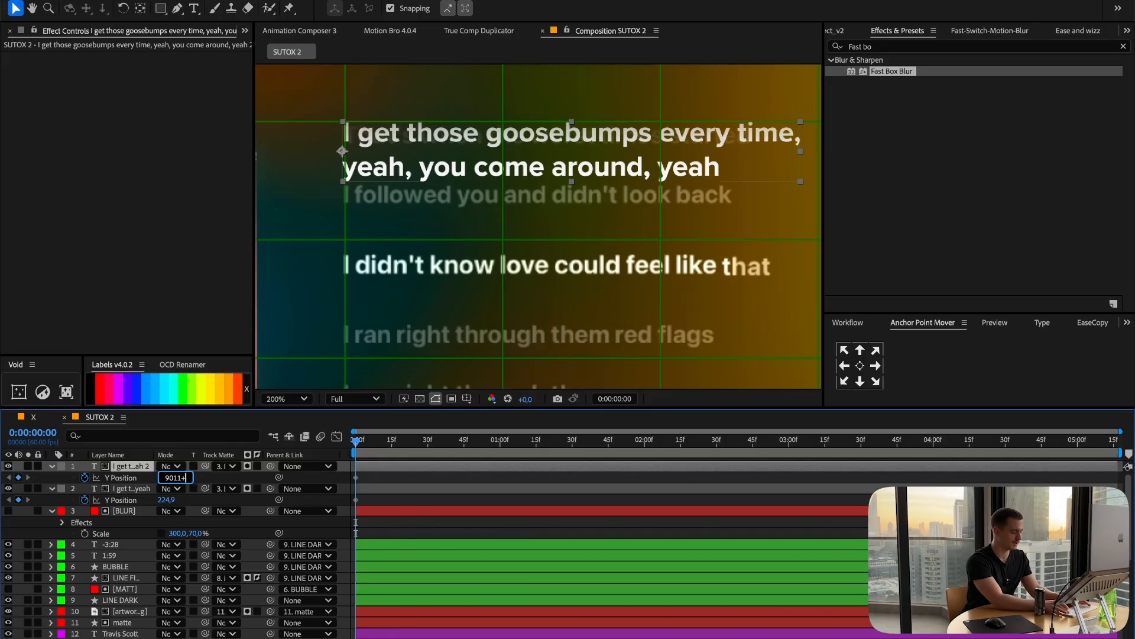
{"action": "type", "text": "+150"}
{"action": "key", "text": "Return"}
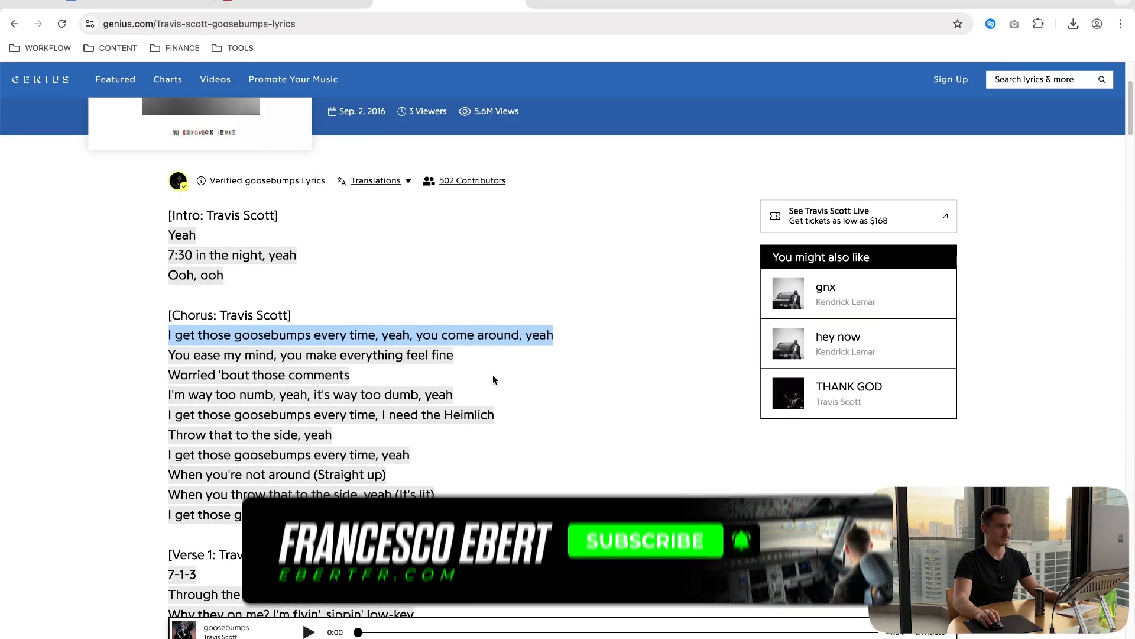
Replace the copied layer's text with the lyric "You ease my mind, you make everything feel fine" and duplicate it with Y Position +150.
{"action": "left_click_drag", "start_coordinate": [454, 355], "coordinate": [161, 354]}
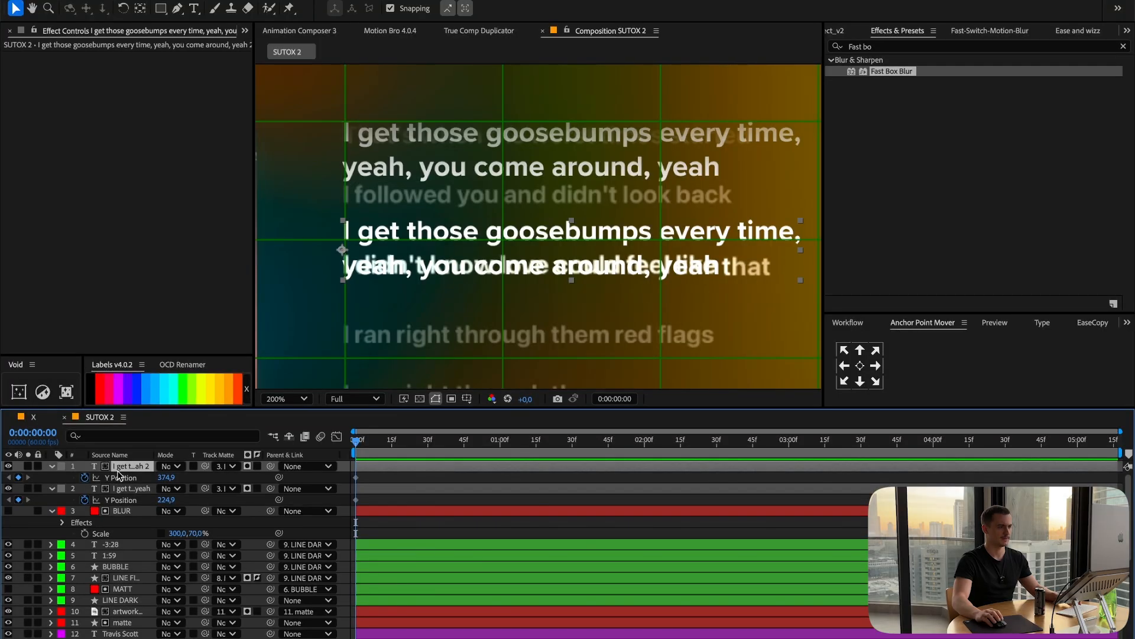
{"action": "left_click", "coordinate": [143, 473]}
{"action": "key", "text": "u"}
{"action": "left_click", "coordinate": [166, 477]}
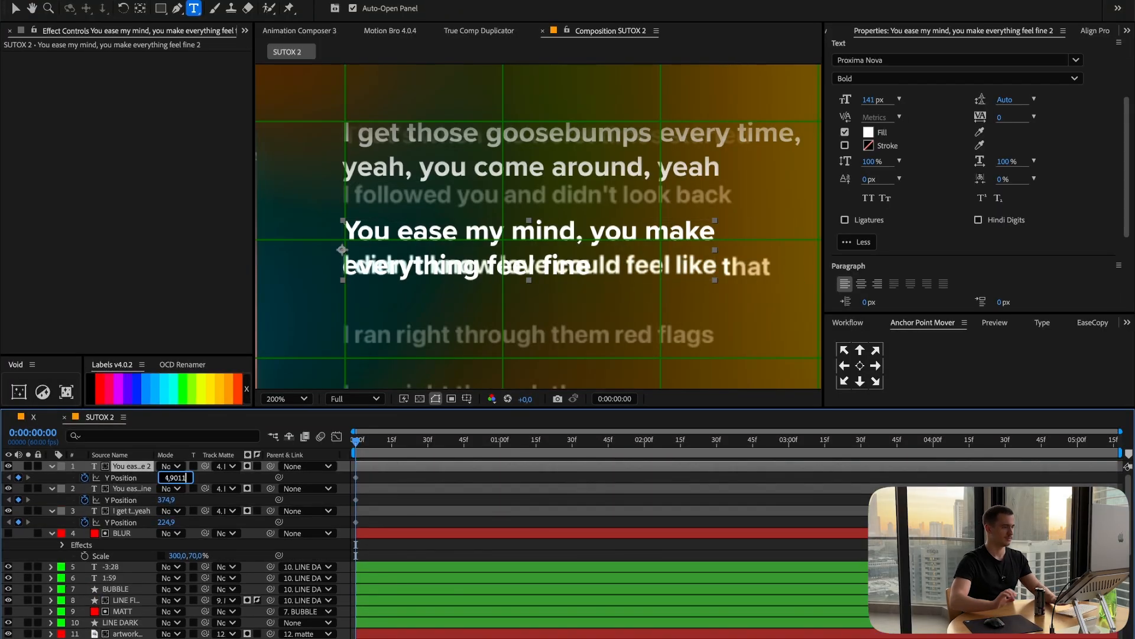
{"action": "type", "text": "50"}
{"action": "key", "text": "Return"}
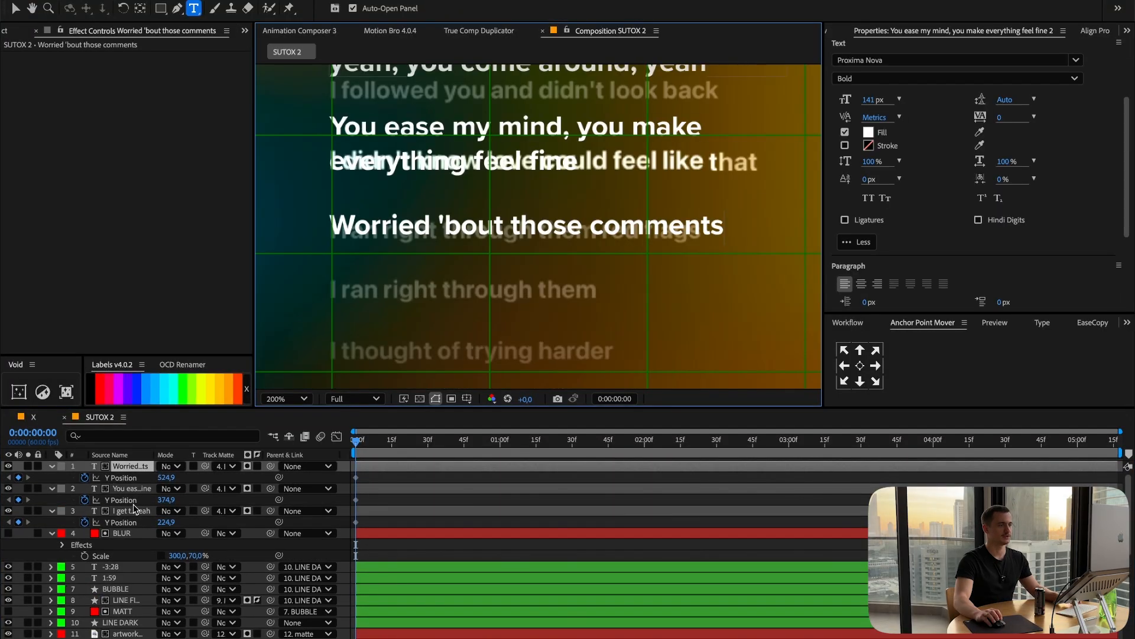
Duplicate the "Worried 'bout those comments" text layer and increase the copy's Y Position by 100.
{"action": "left_click", "coordinate": [138, 466]}
{"action": "key", "text": "super+d"}
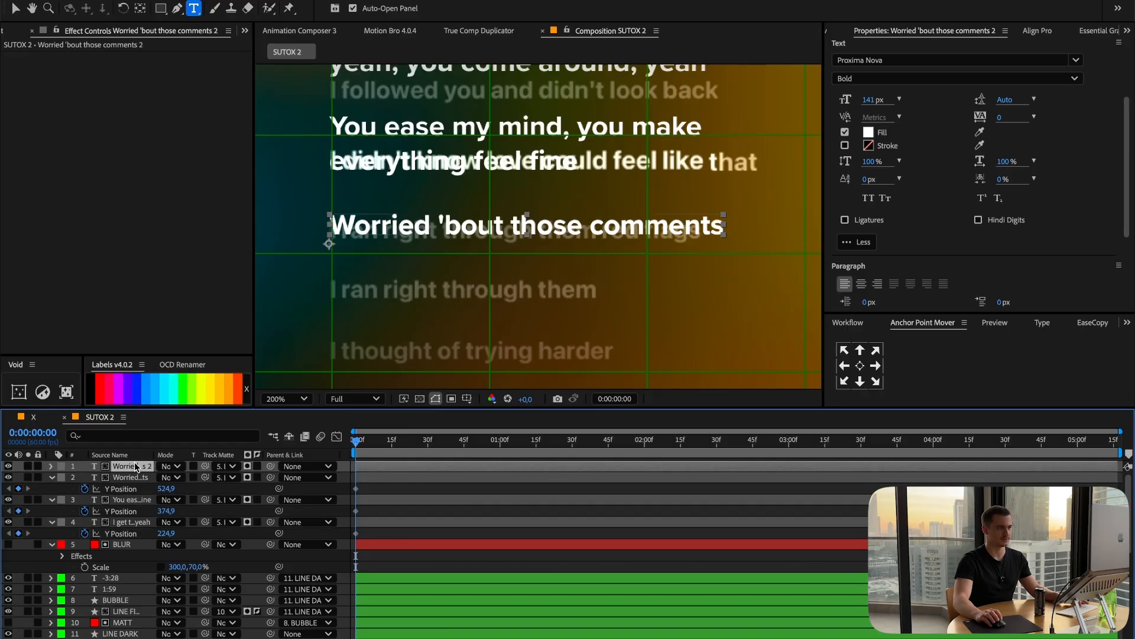
{"action": "key", "text": "u"}
{"action": "key", "text": "super+Tab"}
{"action": "left_click", "coordinate": [477, 396]}
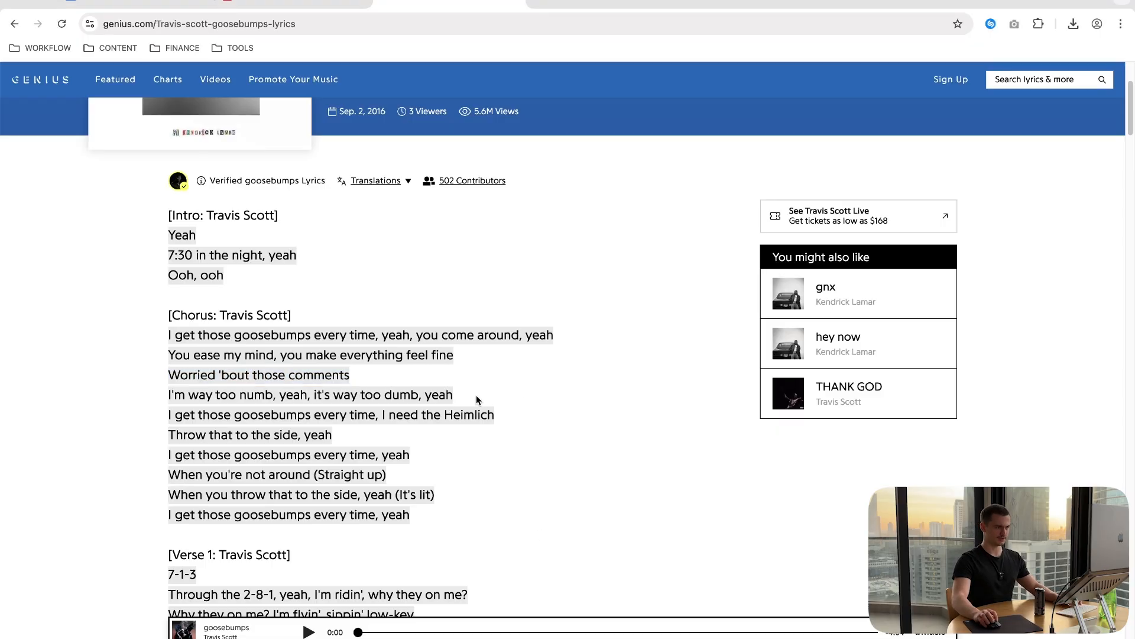
{"action": "key", "text": "super+Tab"}
{"action": "key", "text": "Right"}
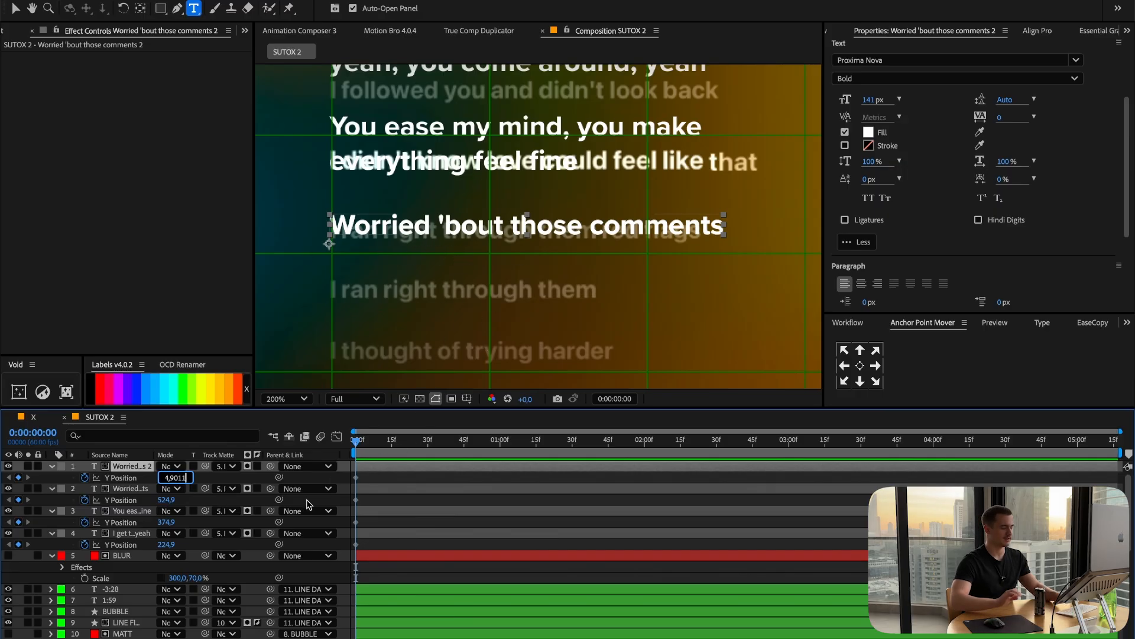
{"action": "type", "text": "+100"}
{"action": "key", "text": "Return"}
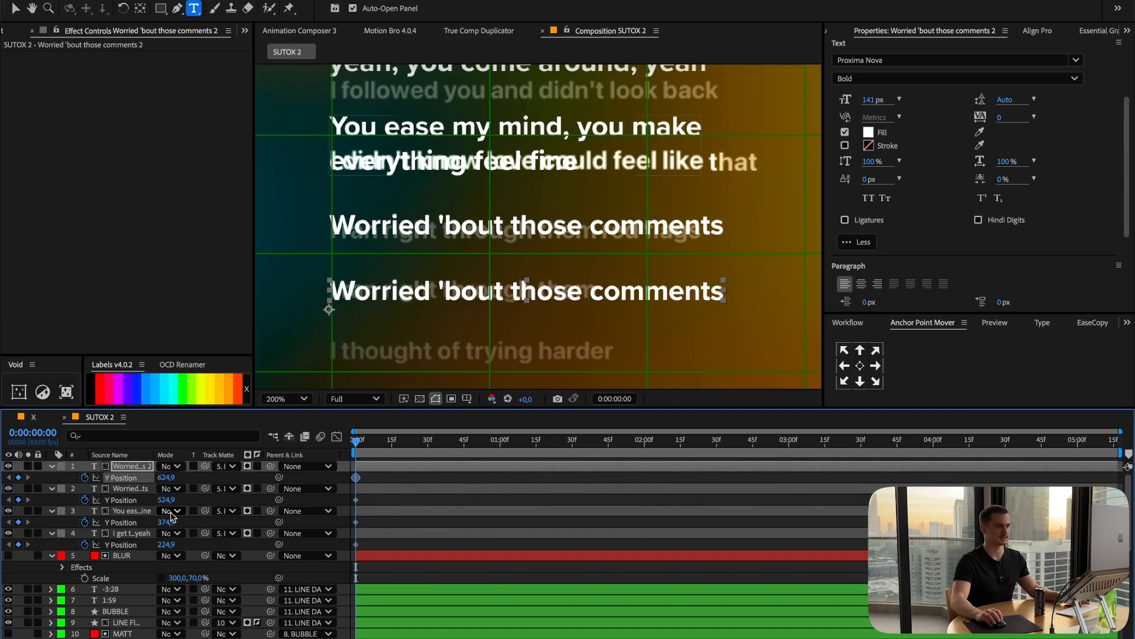
Replace the new copy's text with "I'm way too numb, yeah, it's way too dumb, yeah" and duplicate it with Y Position +150.
{"action": "key", "text": "super+Tab"}
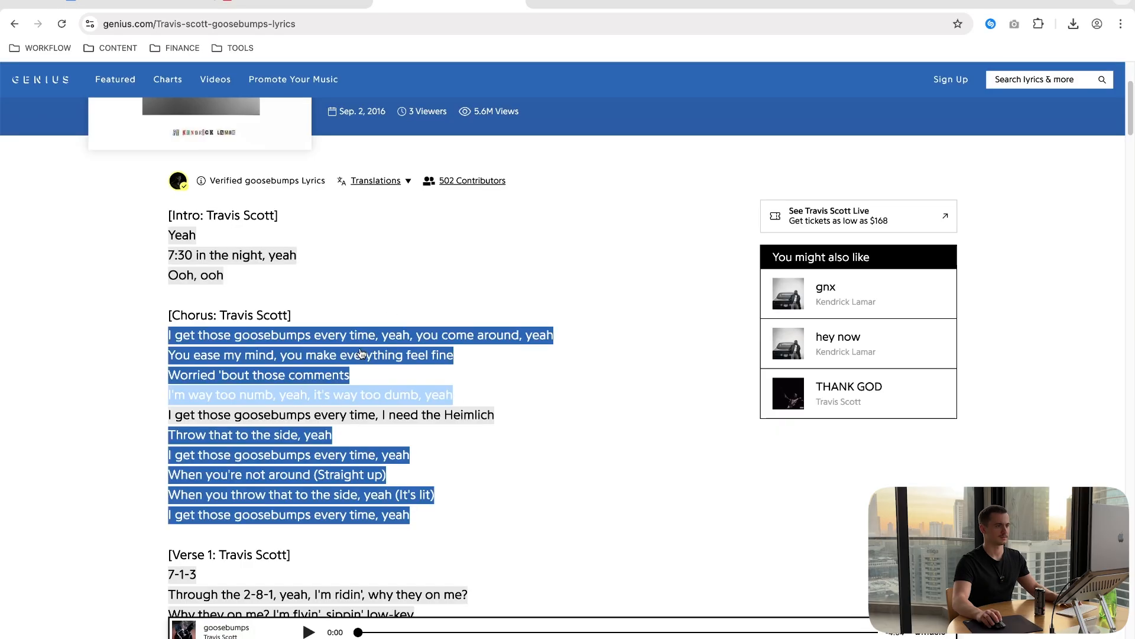
{"action": "right_click", "coordinate": [307, 404]}
{"action": "key", "text": "super+Tab"}
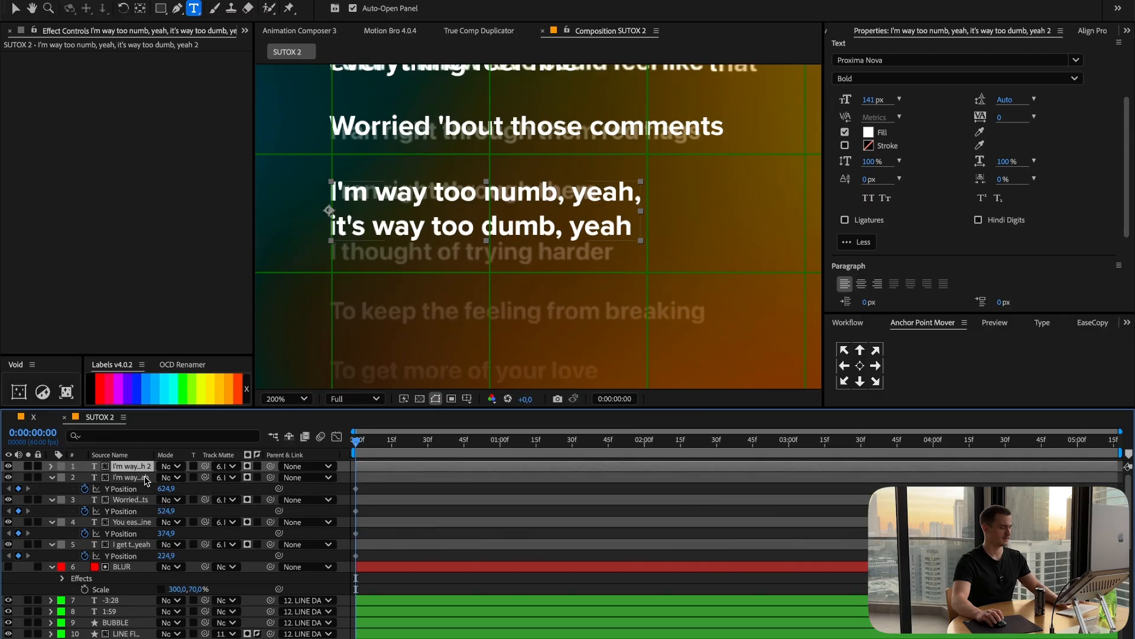
{"action": "key", "text": "u"}
{"action": "left_click", "coordinate": [163, 478]}
{"action": "key", "text": "Right"}
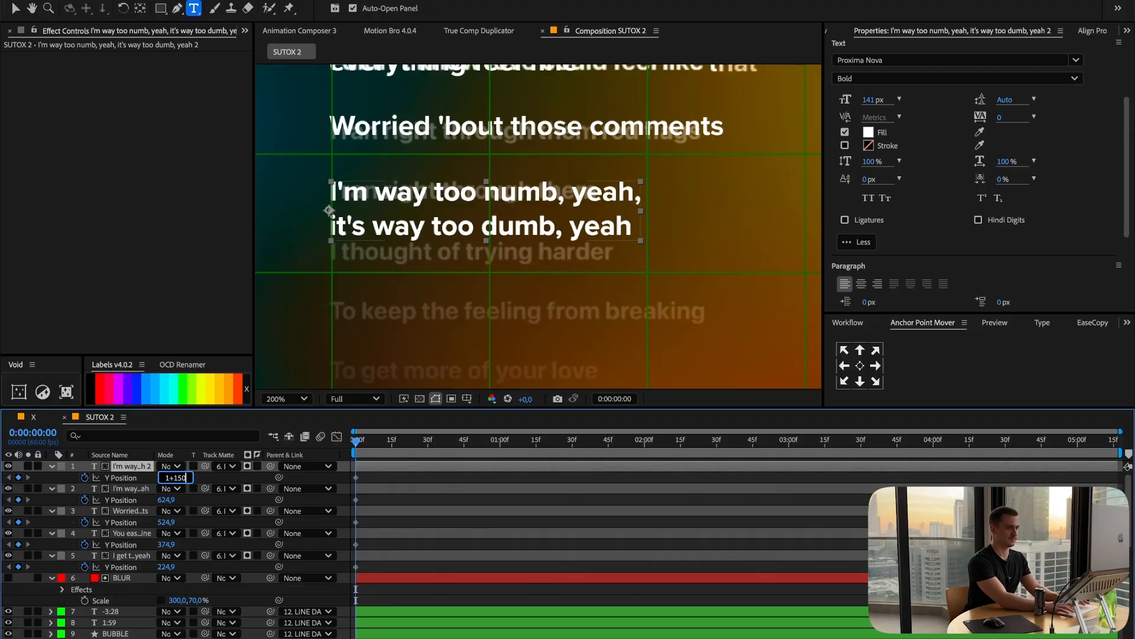
{"action": "type", "text": "+150"}
{"action": "key", "text": "Return"}
Replace the lowest layer's text with "I get those goosebumps every time, I need the Heimlich" and break the line after "time,".
{"action": "key", "text": "super+Tab"}
{"action": "left_click_drag", "start_coordinate": [532, 415], "coordinate": [168, 413]}
{"action": "key", "text": "super+Tab"}
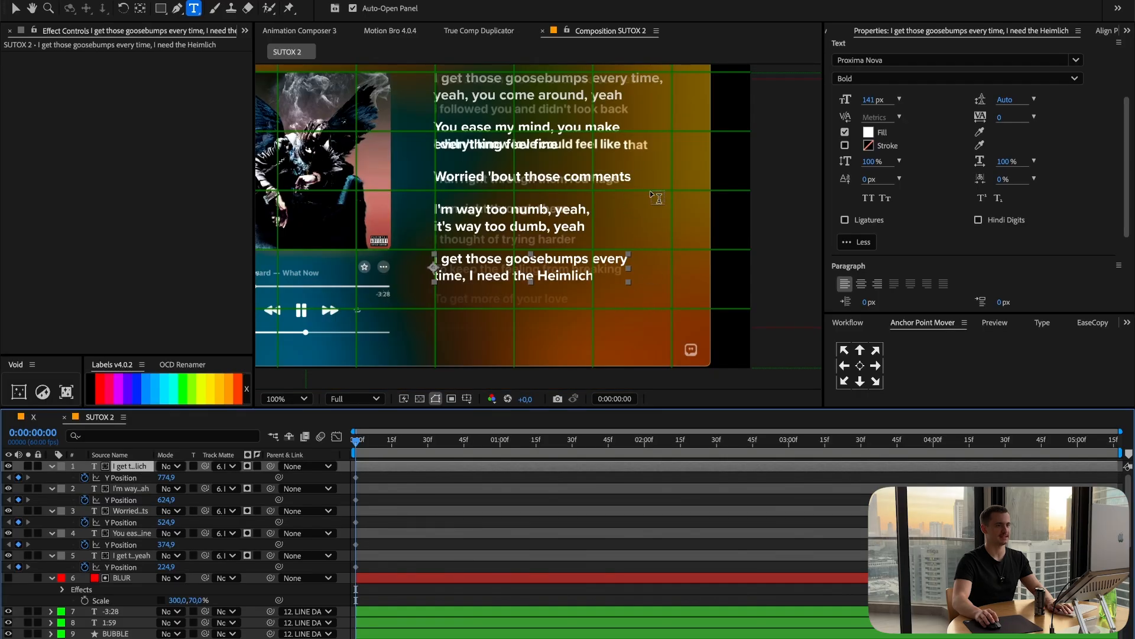
{"action": "left_click", "coordinate": [669, 258]}
{"action": "key", "text": "BackSpace"}
{"action": "key", "text": "Return"}
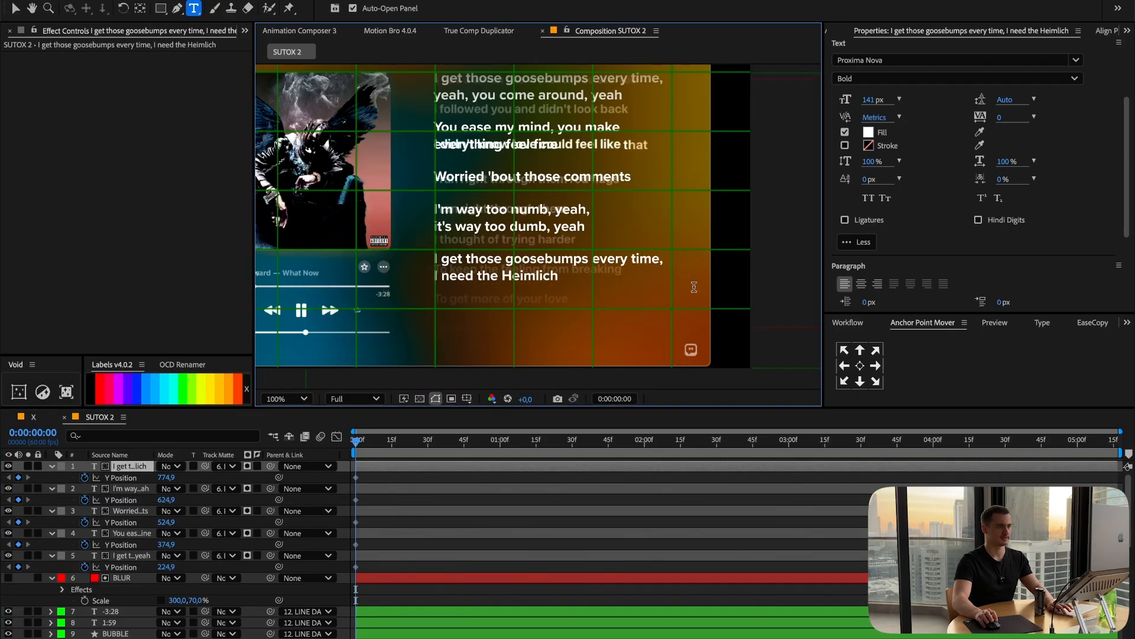
Duplicate the Heimlich lyric layer and increase the copy's Y Position by 150.
{"action": "key", "text": "u"}
{"action": "left_click", "coordinate": [166, 478]}
{"action": "type", "text": "011+1"}
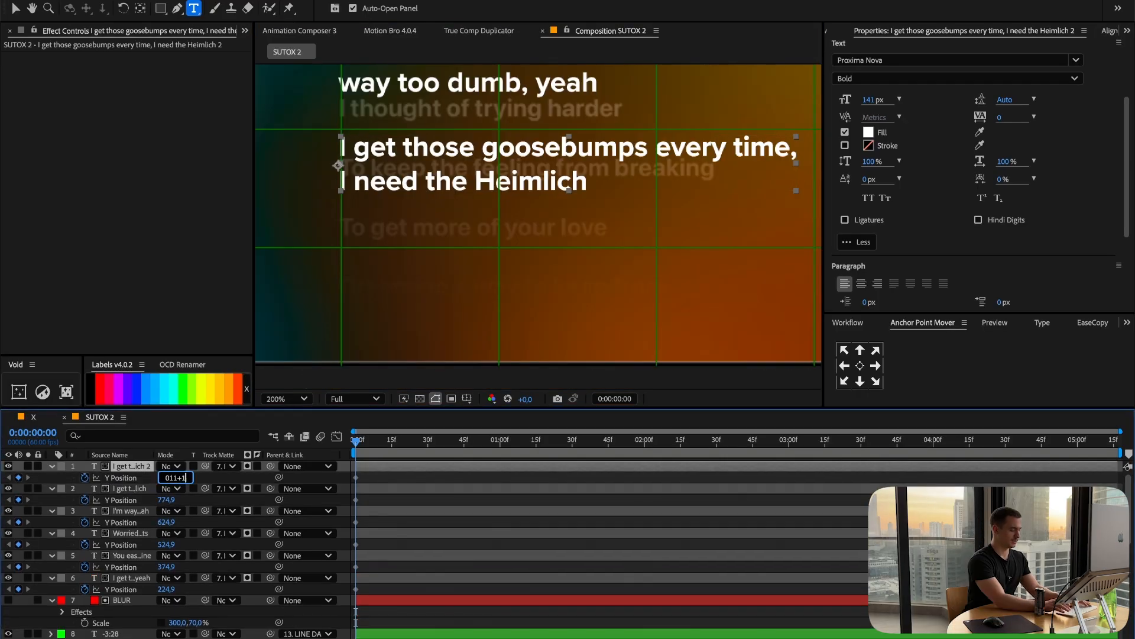
{"action": "type", "text": "50"}
{"action": "key", "text": "Return"}
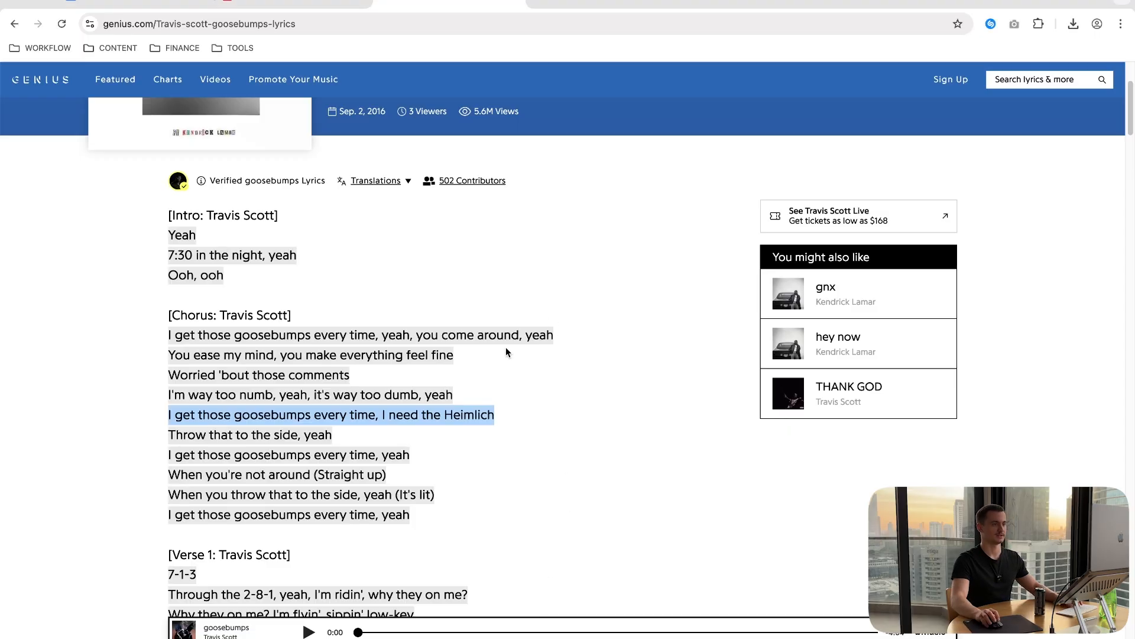
Set the copy's text to "Throw that to the side, yeah" and duplicate it 100 lower for the line "I get those goosebumps every time,yeah".
{"action": "triple_click", "coordinate": [250, 434]}
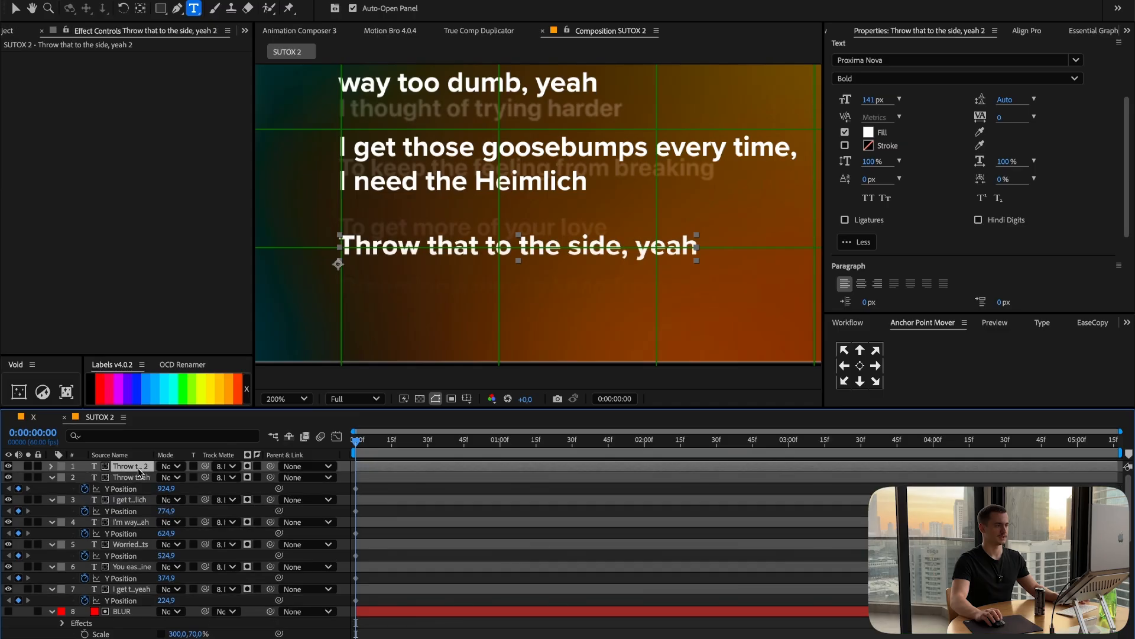
{"action": "key", "text": "u"}
{"action": "left_click", "coordinate": [165, 477]}
{"action": "key", "text": "Right"}
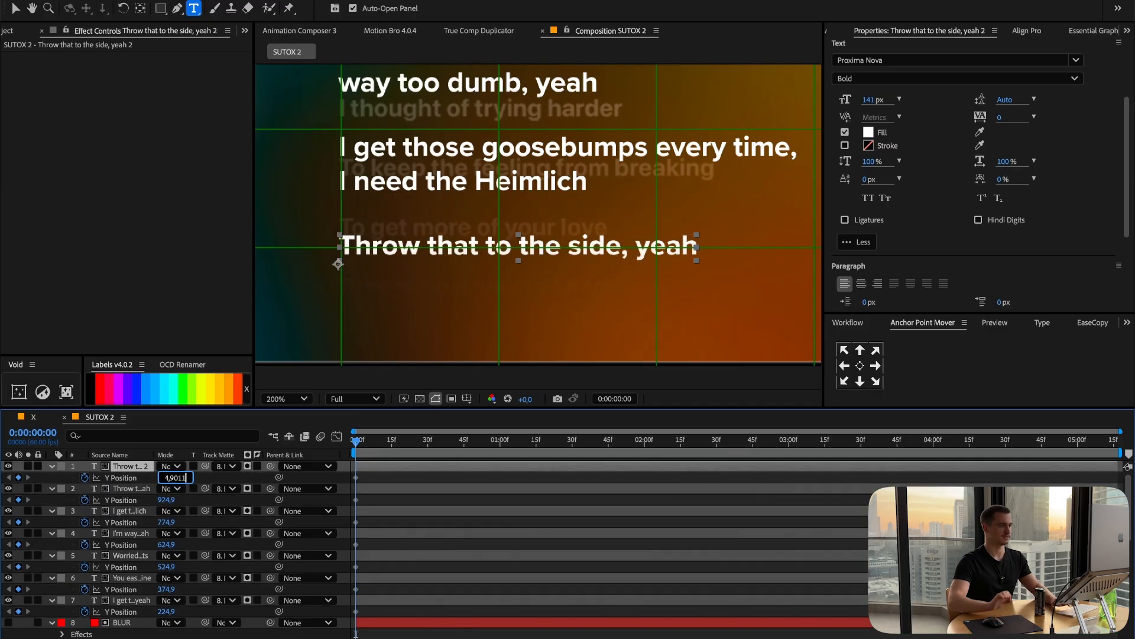
{"action": "key", "text": "Return"}
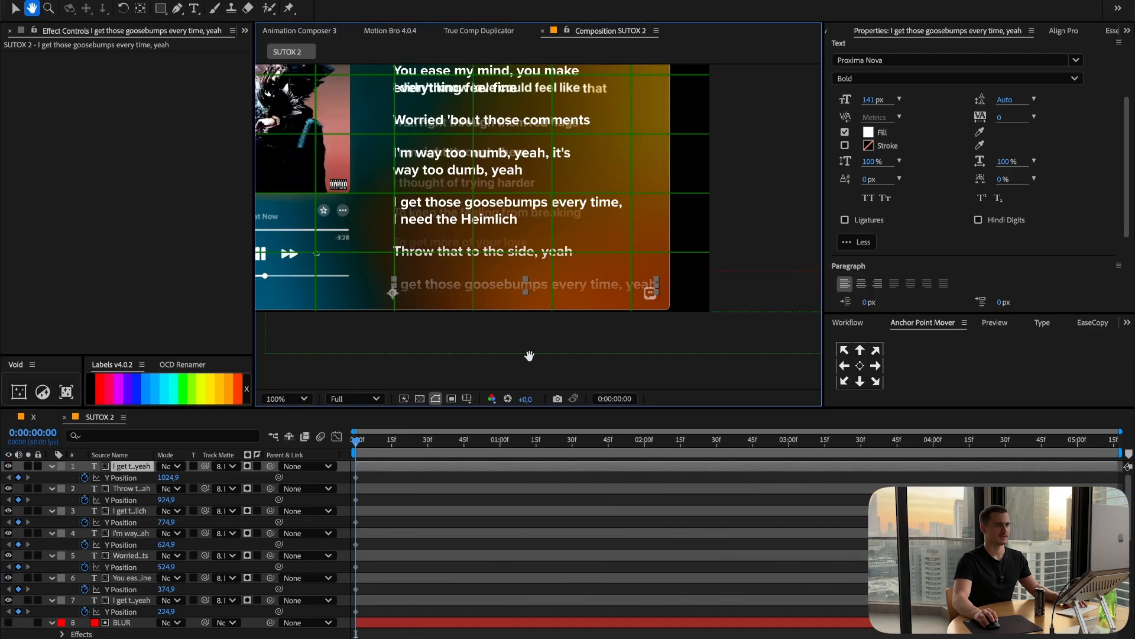
{"action": "double_click", "coordinate": [138, 466]}
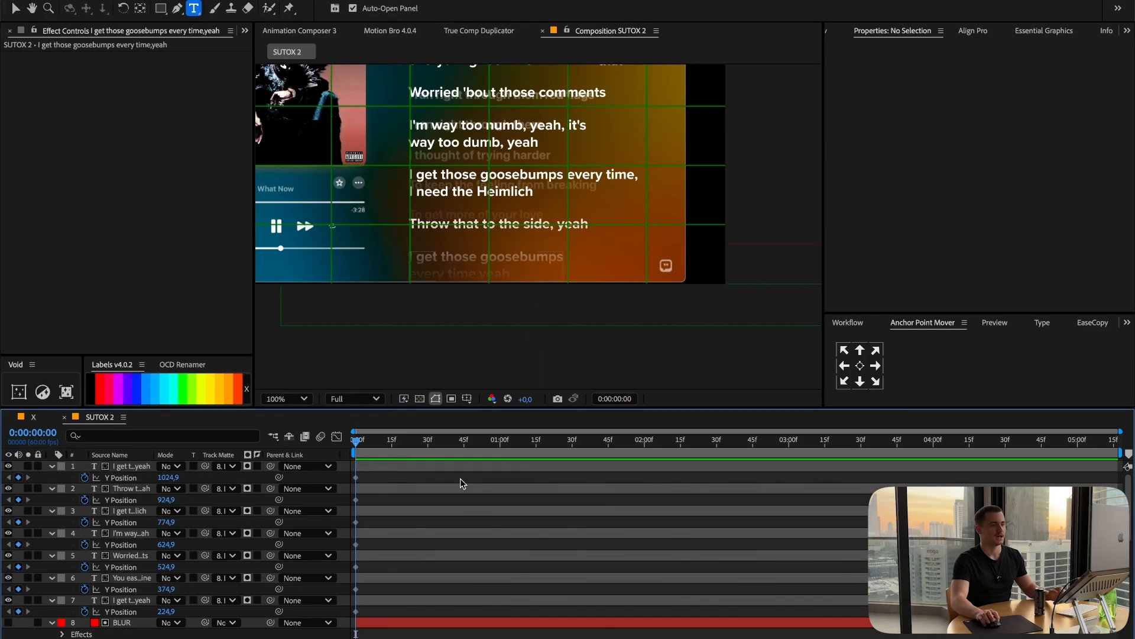
Create a null object above the lyric layers and rename it SCROLL.
{"action": "right_click", "coordinate": [438, 484]}
{"action": "mouse_move", "coordinate": [468, 497]}
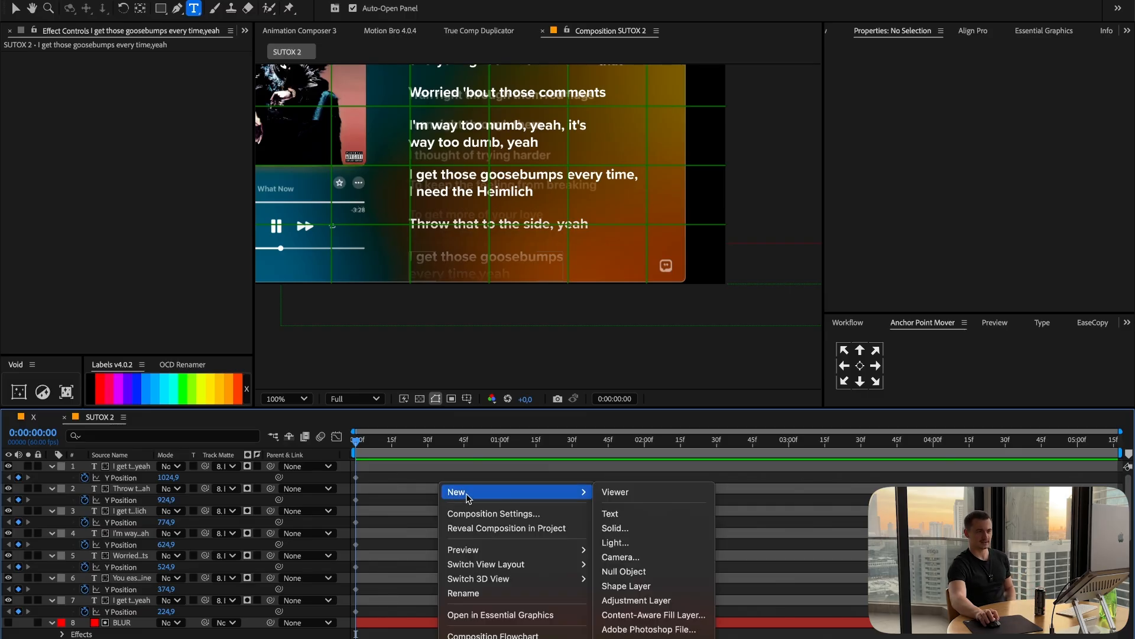
{"action": "left_click", "coordinate": [651, 571]}
{"action": "left_click_drag", "start_coordinate": [567, 153], "coordinate": [602, 261]}
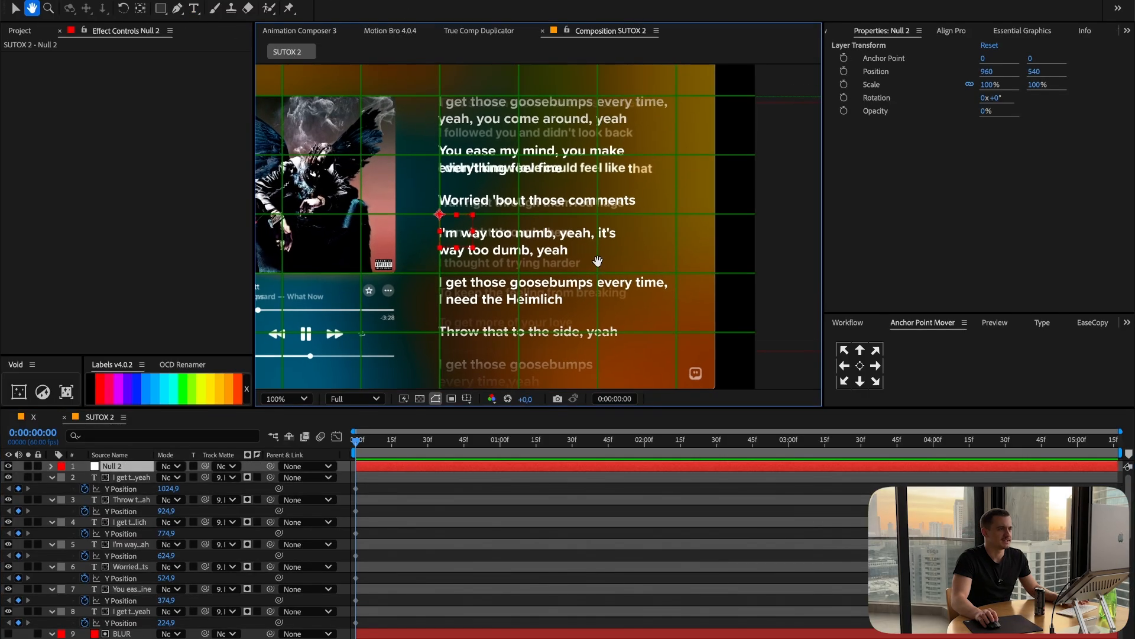
{"action": "key", "text": "ctrl+t"}
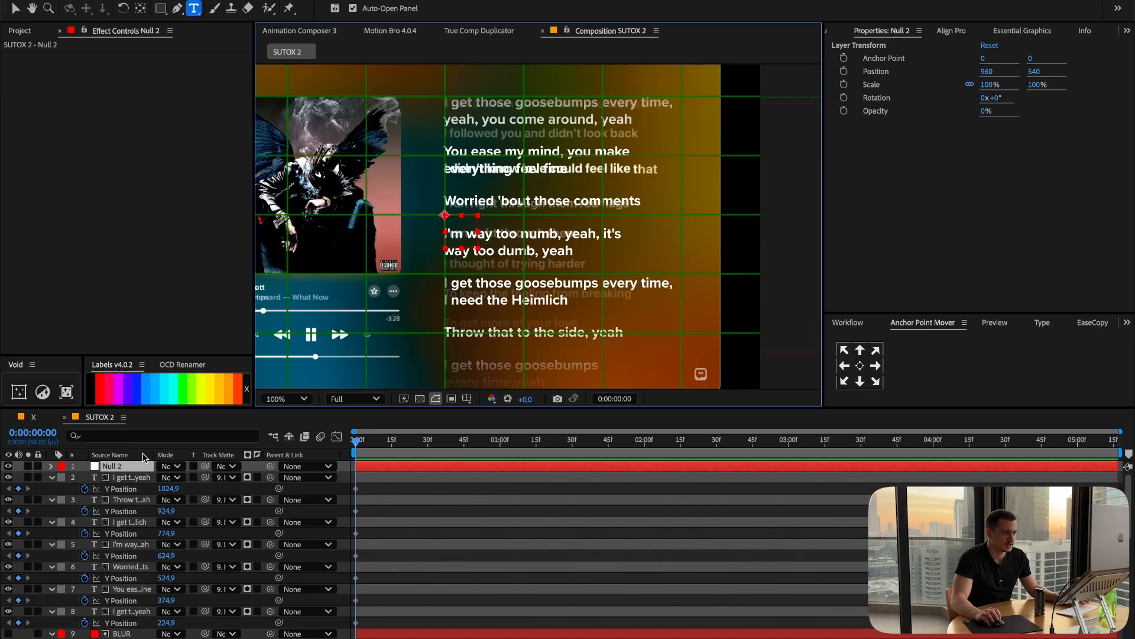
{"action": "left_click", "coordinate": [129, 467]}
{"action": "key", "text": "Return"}
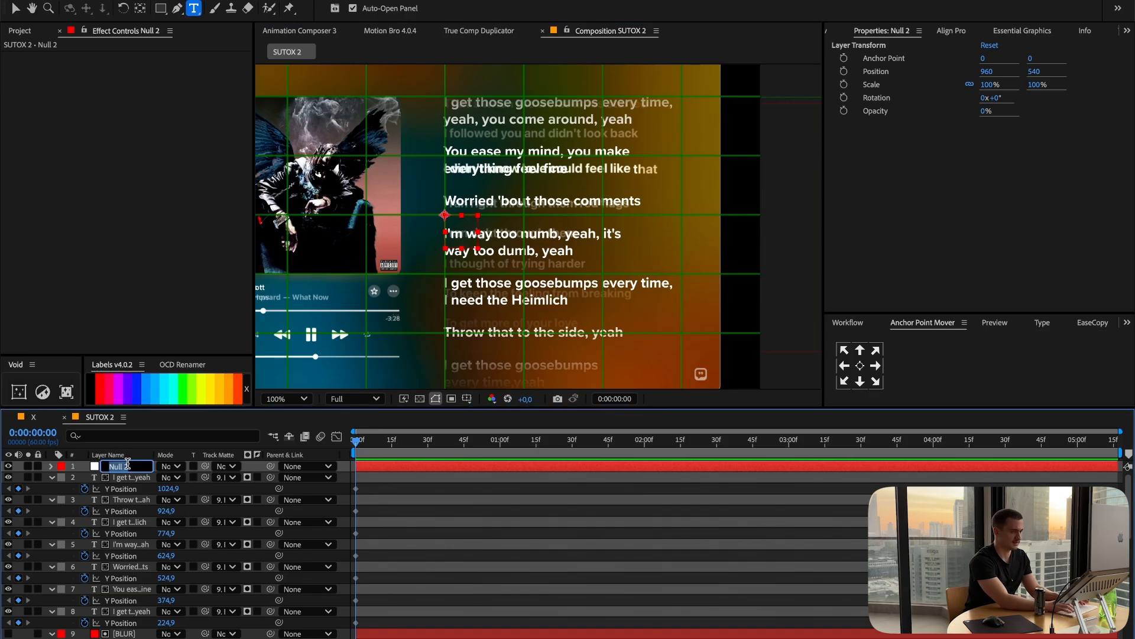
{"action": "type", "text": "SCROLL"}
{"action": "key", "text": "Return"}
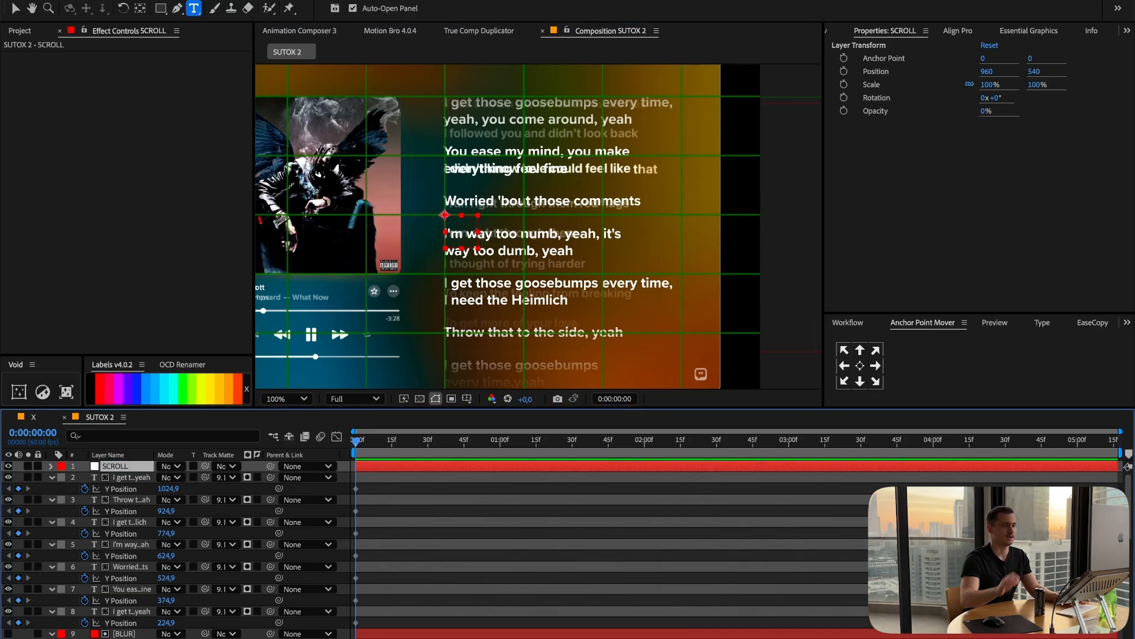
Parent all seven lyric text layers to the SCROLL null.
{"action": "mouse_move", "coordinate": [133, 467]}
{"action": "left_mouse_down"}
{"action": "mouse_move", "coordinate": [134, 622]}
{"action": "mouse_move", "coordinate": [135, 466]}
{"action": "left_mouse_up"}
{"action": "left_click", "coordinate": [139, 478]}
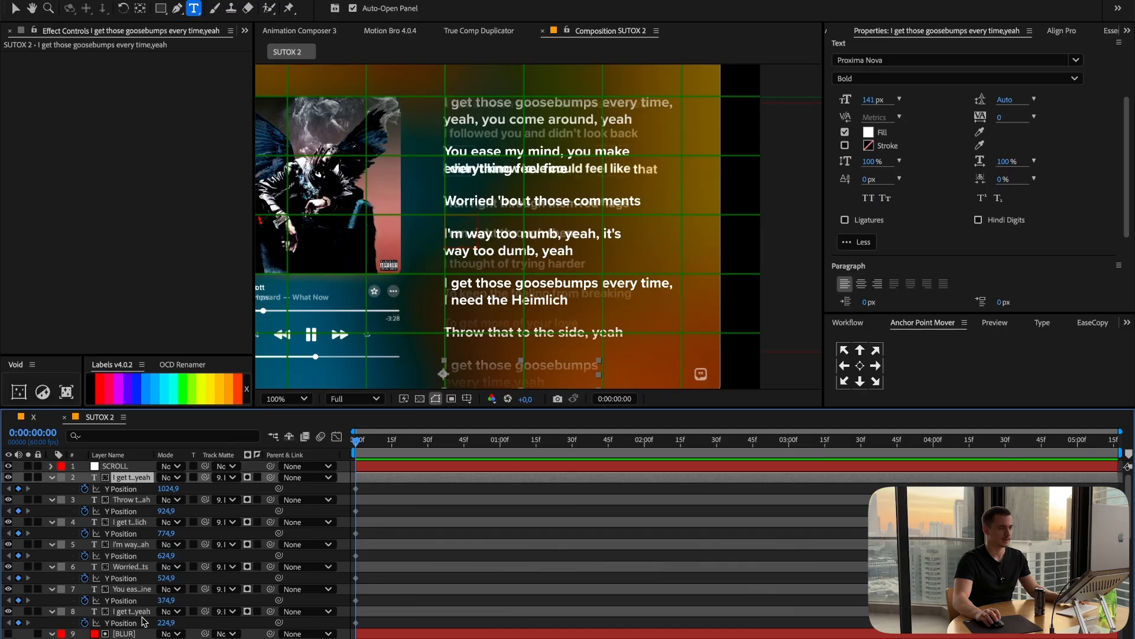
{"action": "left_click", "coordinate": [125, 618], "text": "shift"}
{"action": "left_click_drag", "start_coordinate": [270, 522], "coordinate": [30, 478]}
Reveal the SCROLL null's position and move it up to a Y value of 14 to scroll the lyrics.
{"action": "left_click", "coordinate": [126, 468]}
{"action": "key", "text": "p"}
{"action": "left_click_drag", "start_coordinate": [177, 477], "coordinate": [118, 477]}
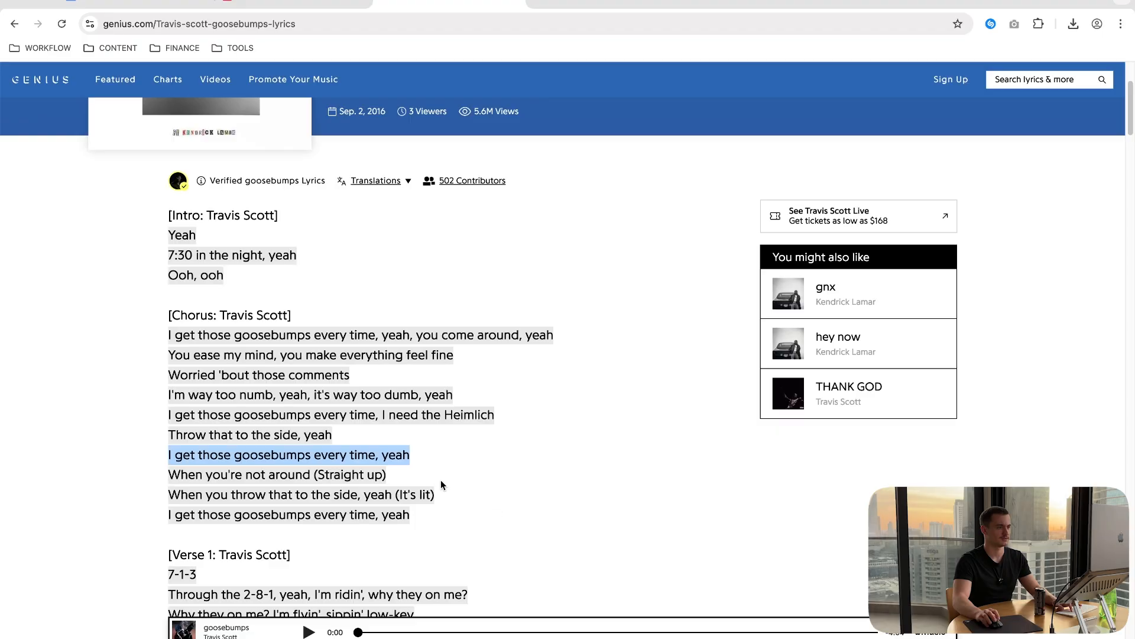
Duplicate the last lyric layer with Y Position +150 for the line "When you're not around (Straight up)" from the lyrics page.
{"action": "triple_click", "coordinate": [193, 421]}
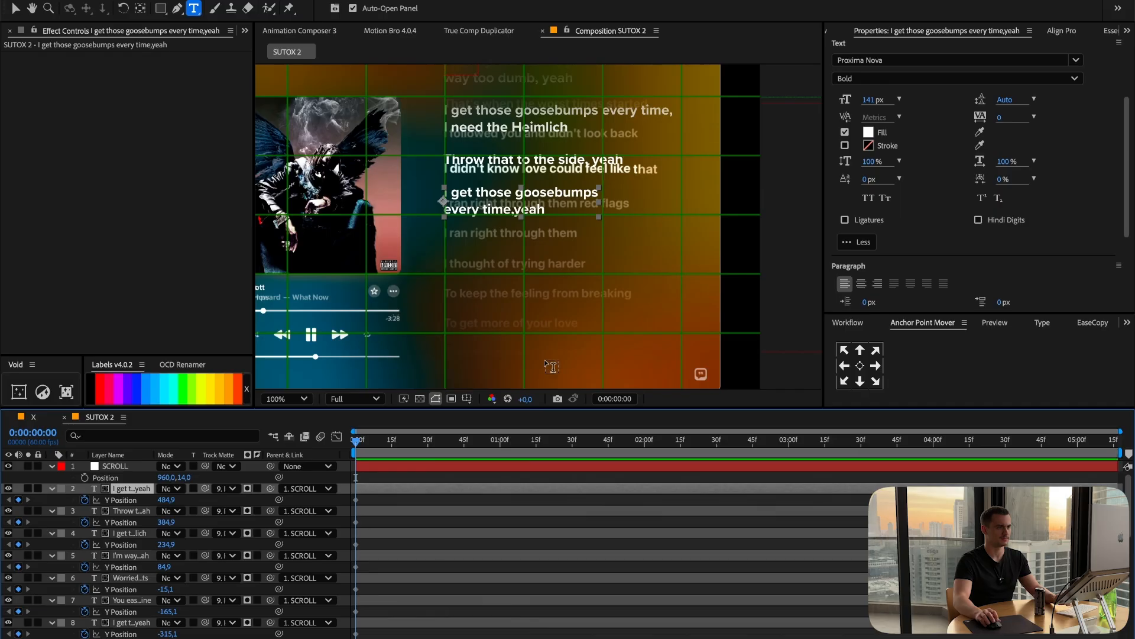
{"action": "key", "text": "super+d"}
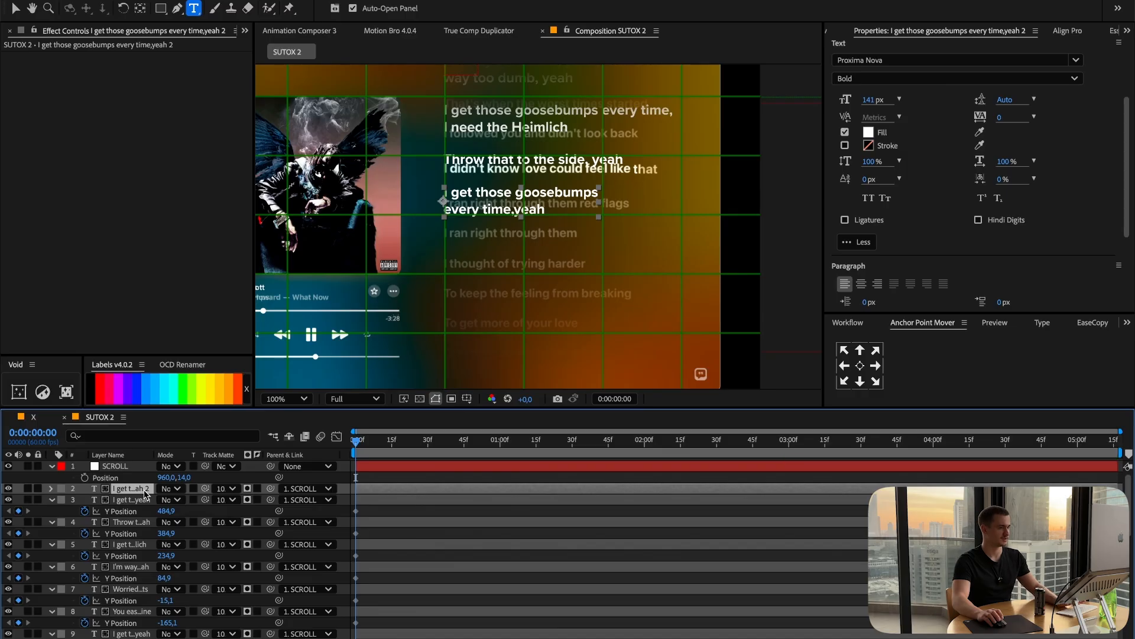
{"action": "key", "text": "u"}
{"action": "left_click", "coordinate": [167, 499]}
{"action": "key", "text": "Right"}
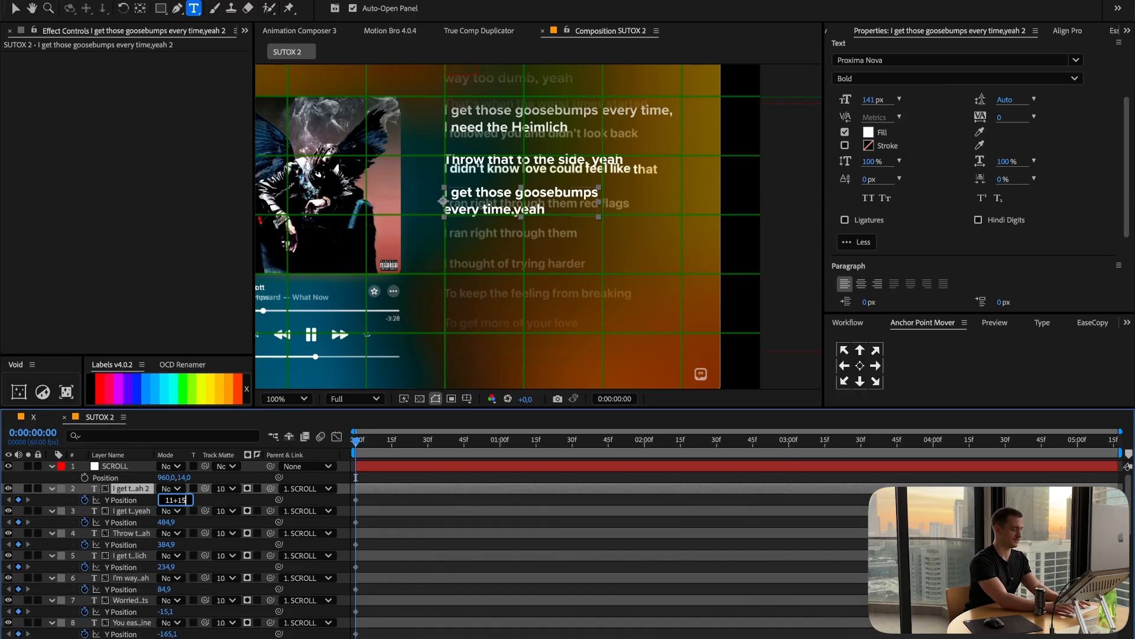
{"action": "key", "text": "Return"}
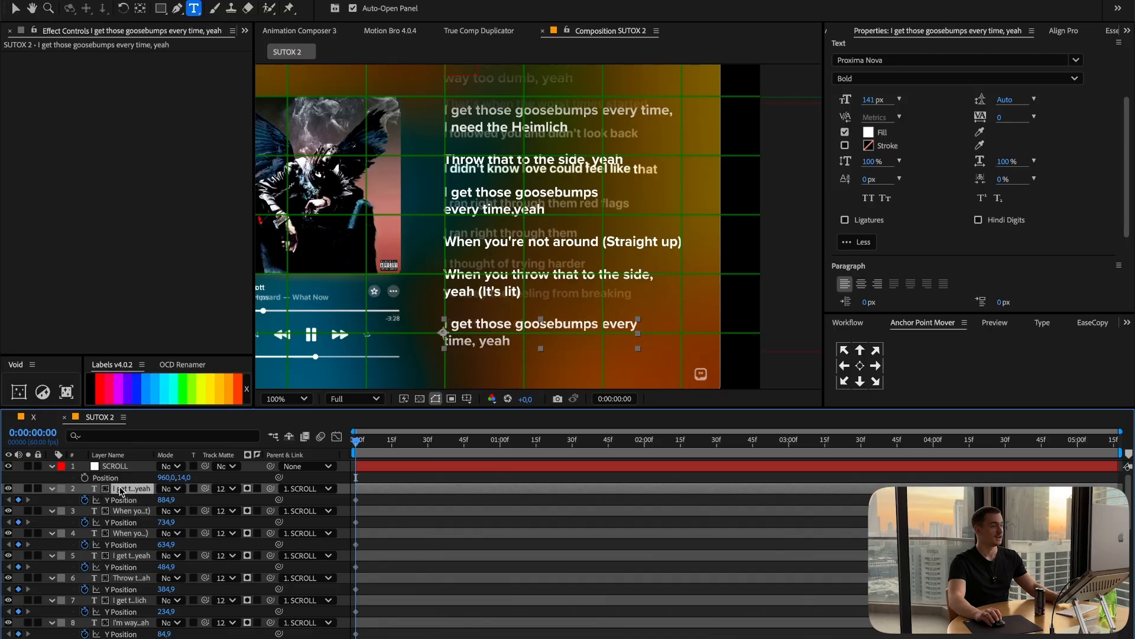
Remove the Y Position keyframes from all ten lyric text layers and collapse the properties of every layer.
{"action": "scroll", "coordinate": [149, 591], "scroll_direction": "down", "scroll_amount": 3}
{"action": "left_click", "coordinate": [138, 598], "text": "shift"}
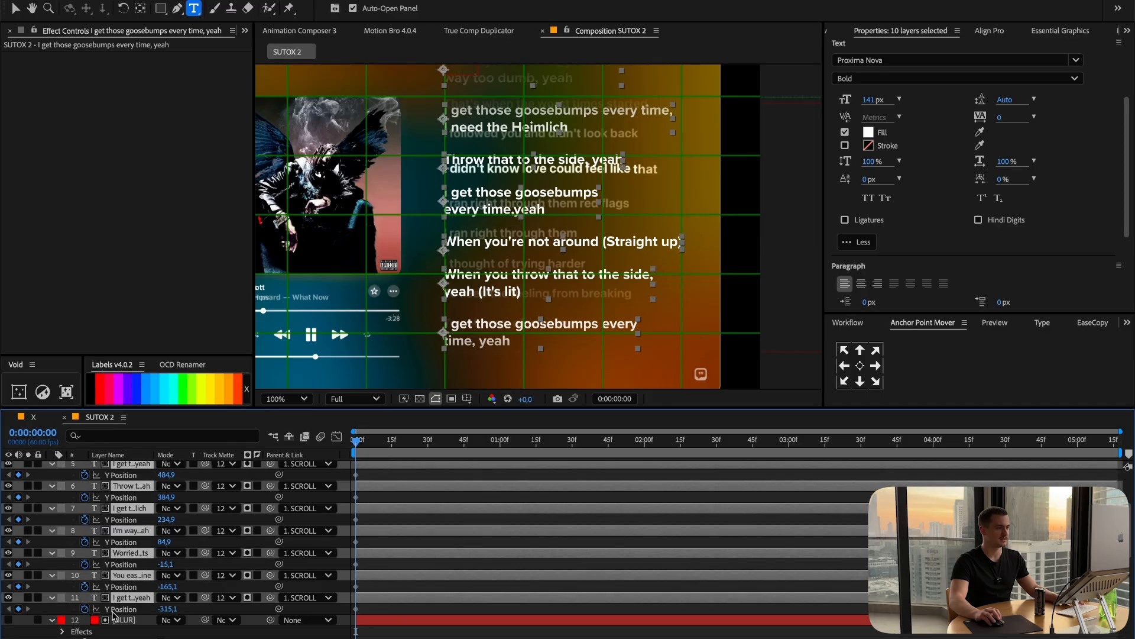
{"action": "left_click", "coordinate": [85, 611]}
{"action": "key", "text": "super+a"}
{"action": "key", "text": "u"}
{"action": "key", "text": "u"}
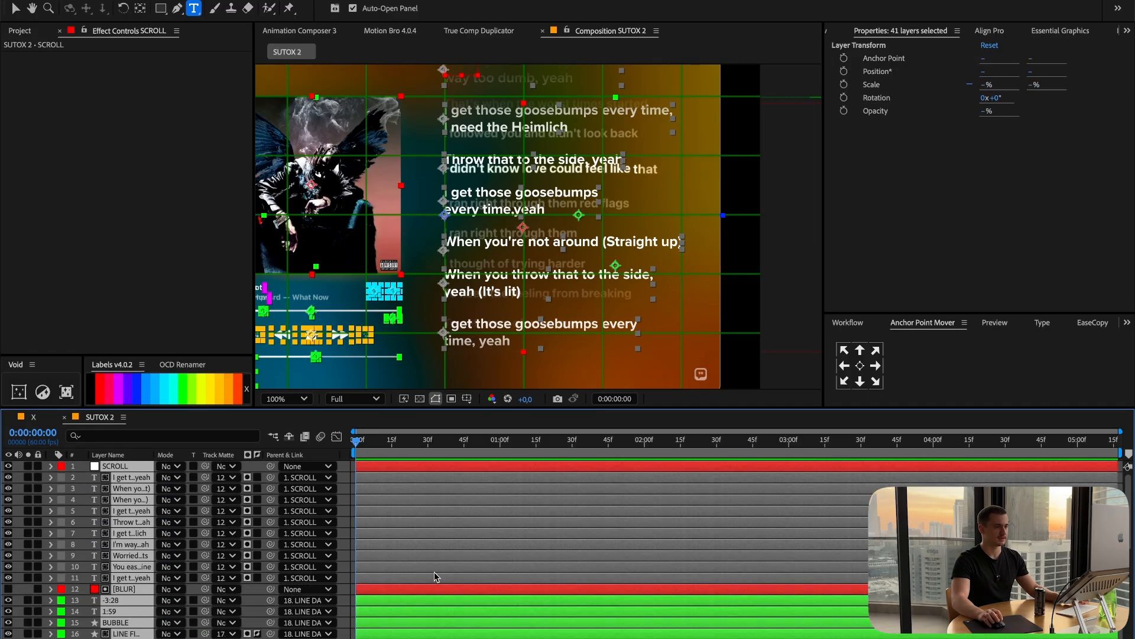
Separate the SCROLL null's Position into individual X and Y dimensions.
{"action": "key", "text": "super+shift+a"}
{"action": "left_click", "coordinate": [155, 465]}
{"action": "key", "text": "u"}
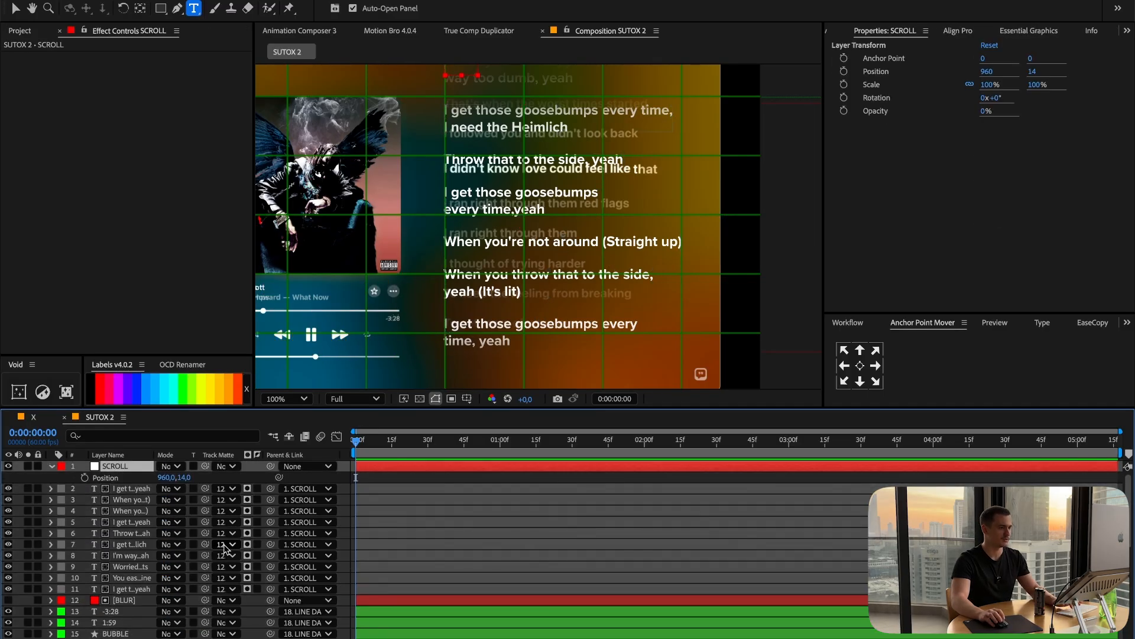
{"action": "right_click", "coordinate": [133, 478]}
{"action": "left_click", "coordinate": [111, 468]}
{"action": "right_click", "coordinate": [126, 475]}
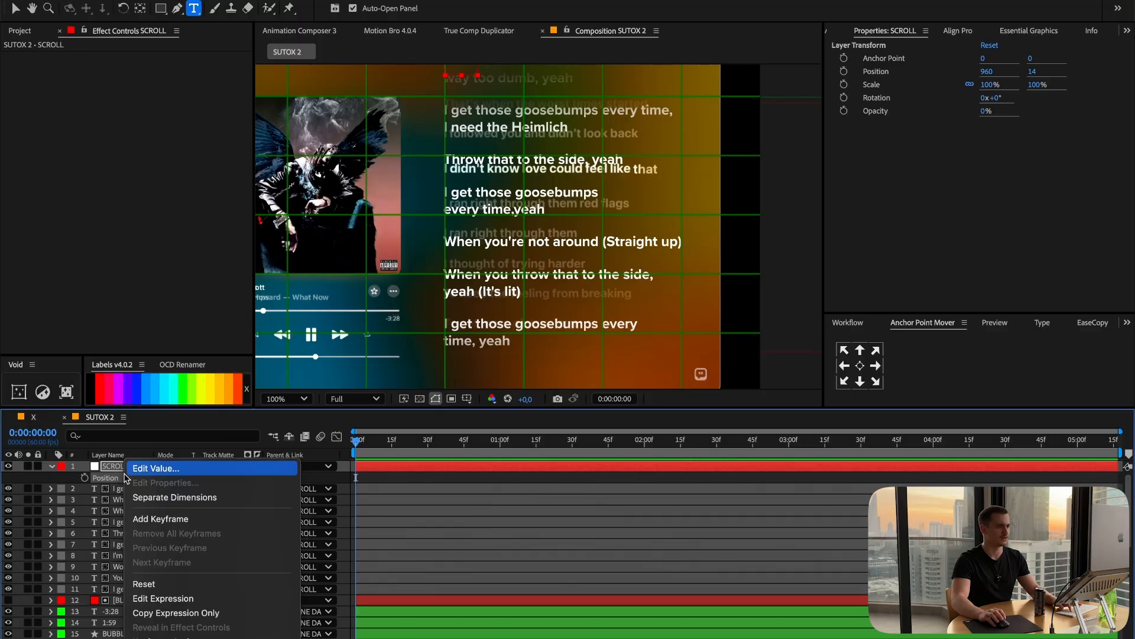
{"action": "left_click", "coordinate": [172, 497]}
{"action": "key", "text": "super+shift+a"}
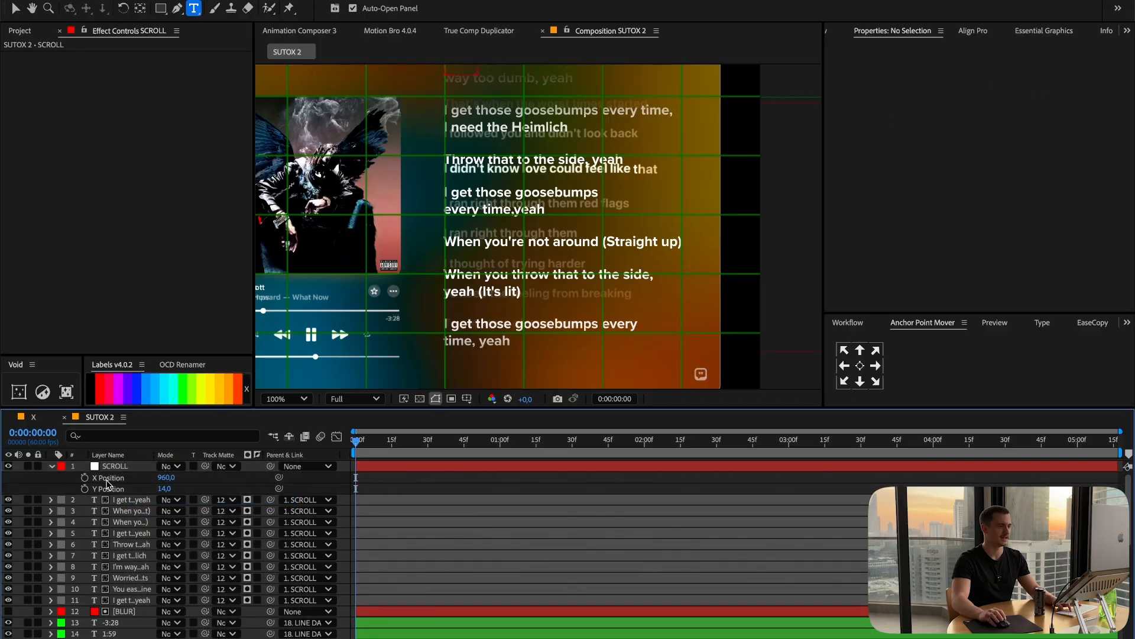
Keyframe the SCROLL null's Y Position at the start of the timeline and raise its value to shift the lyrics downward.
{"action": "left_click", "coordinate": [142, 489]}
{"action": "left_click", "coordinate": [83, 489]}
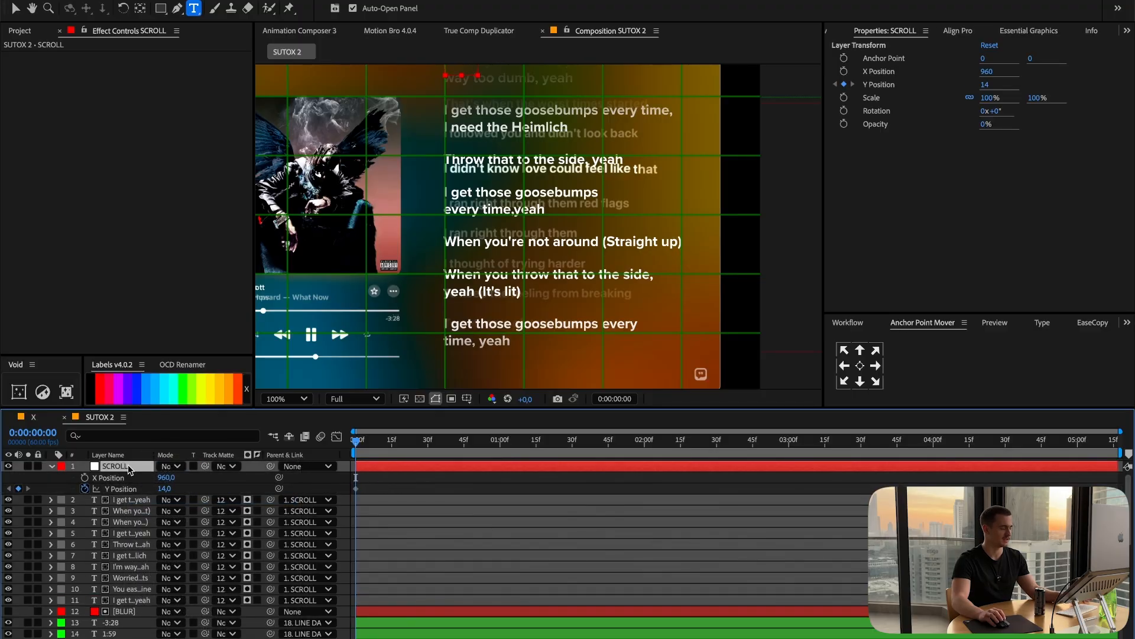
{"action": "key", "text": "u"}
{"action": "left_click_drag", "start_coordinate": [166, 477], "coordinate": [359, 489]}
{"action": "right_click", "coordinate": [359, 489]}
{"action": "left_click", "coordinate": [359, 488]}
Add artwork.png from the PICTURES assets folder directly above the SCROLL null, with the APPLE MUSIC UI.png layer on top of it.
{"action": "scroll", "coordinate": [392, 480], "scroll_direction": "down", "scroll_amount": 10}
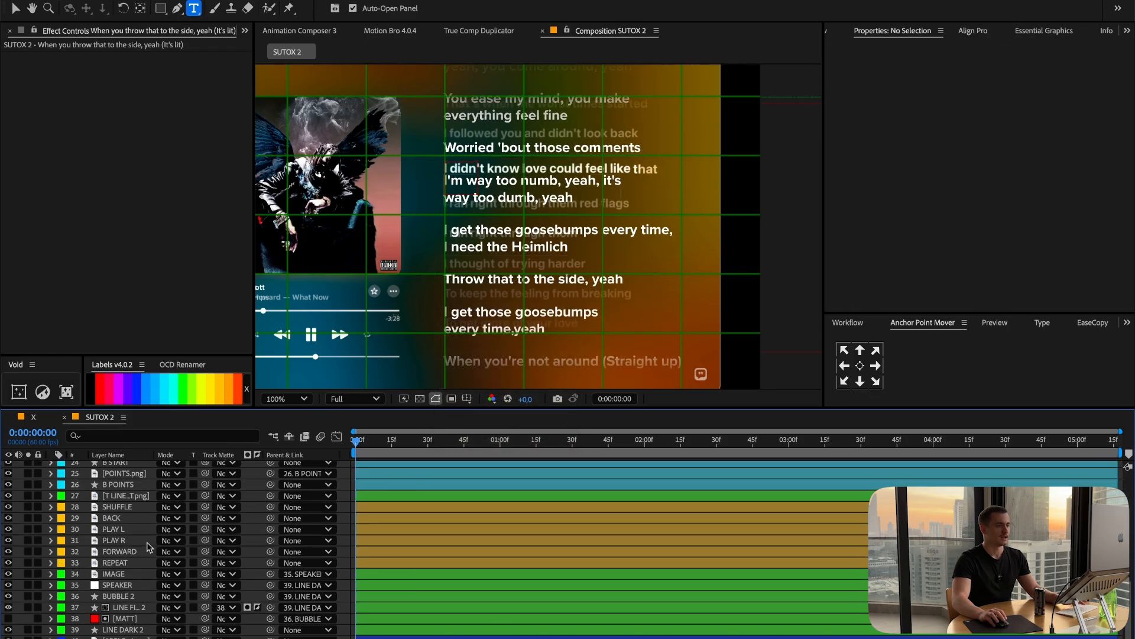
{"action": "key", "text": "ctrl+Down"}
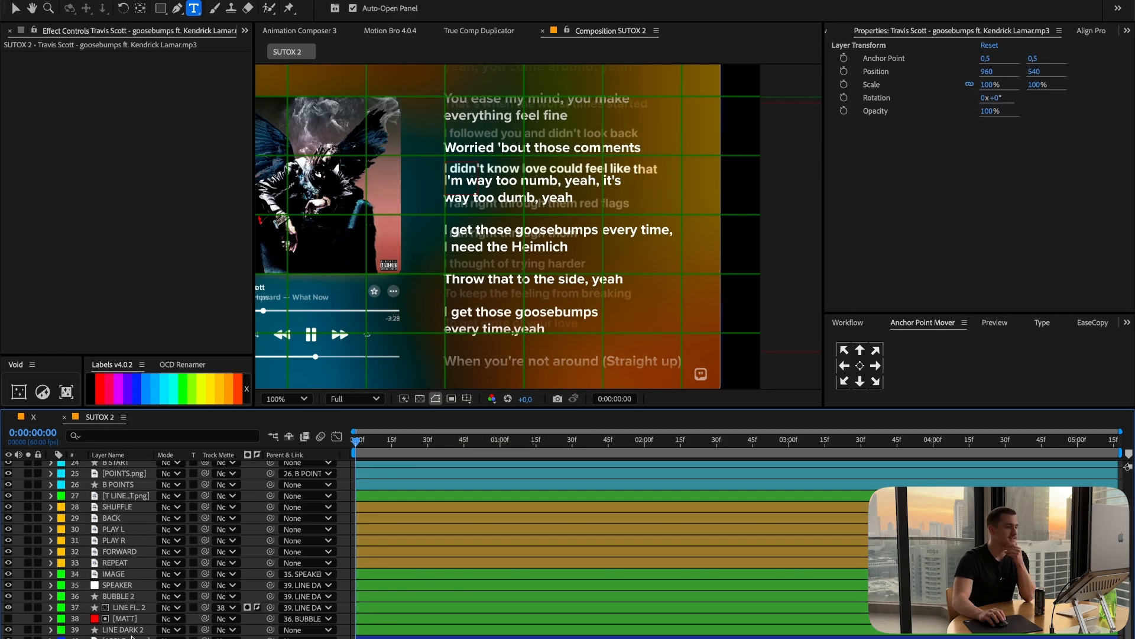
{"action": "scroll", "coordinate": [135, 609], "scroll_direction": "up", "scroll_amount": 8}
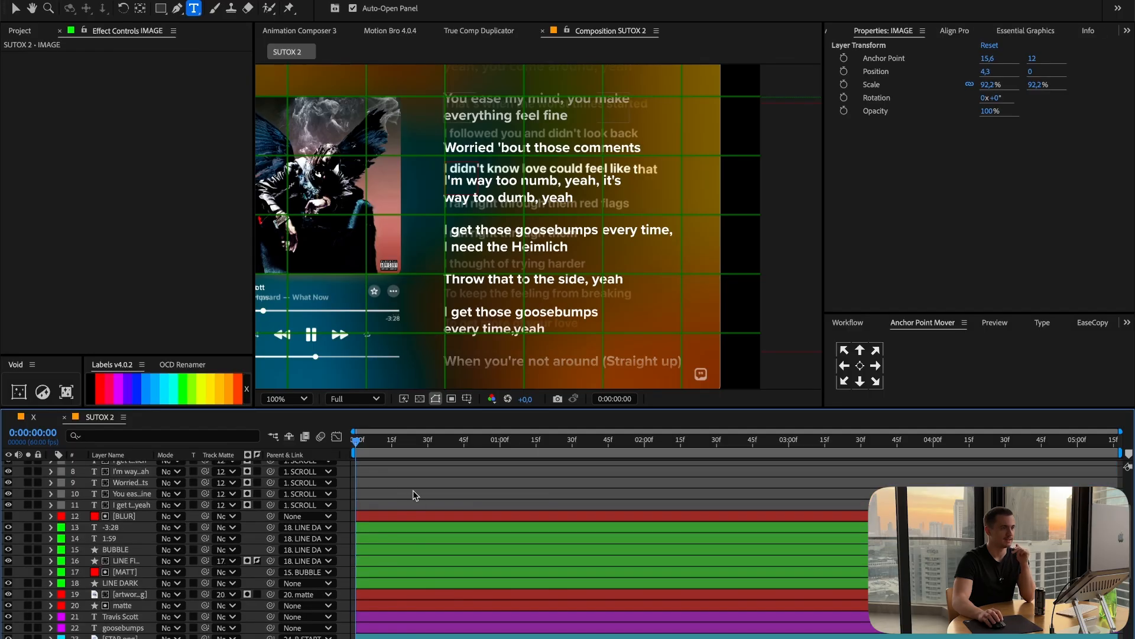
{"action": "key", "text": "ctrl+shift+a"}
{"action": "left_click", "coordinate": [20, 31]}
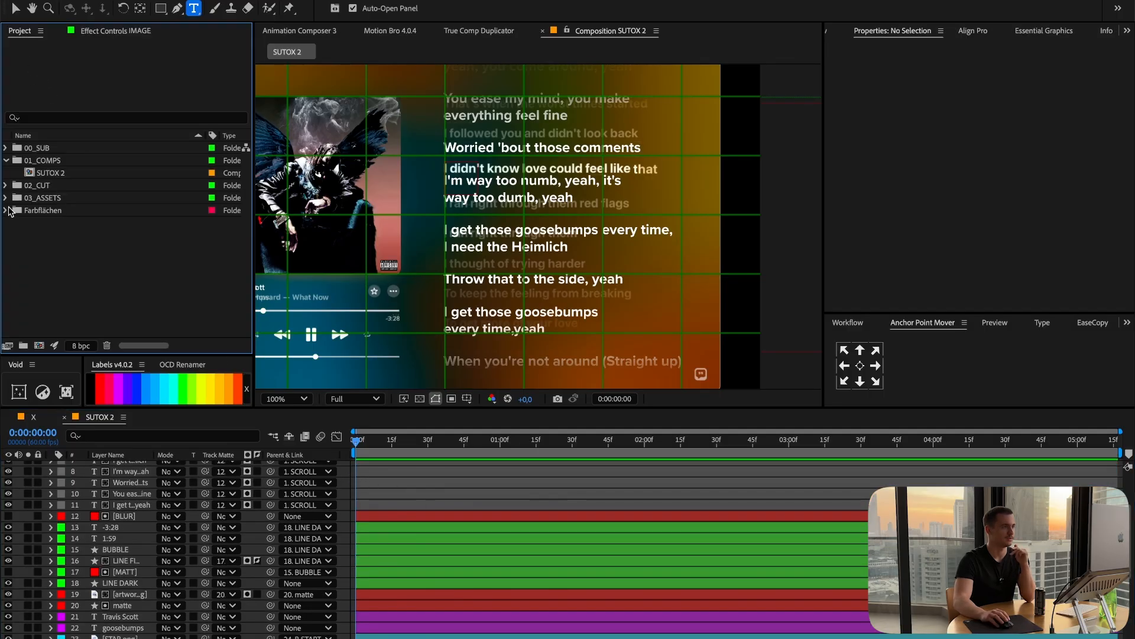
{"action": "left_click", "coordinate": [5, 197]}
{"action": "left_click", "coordinate": [18, 234]}
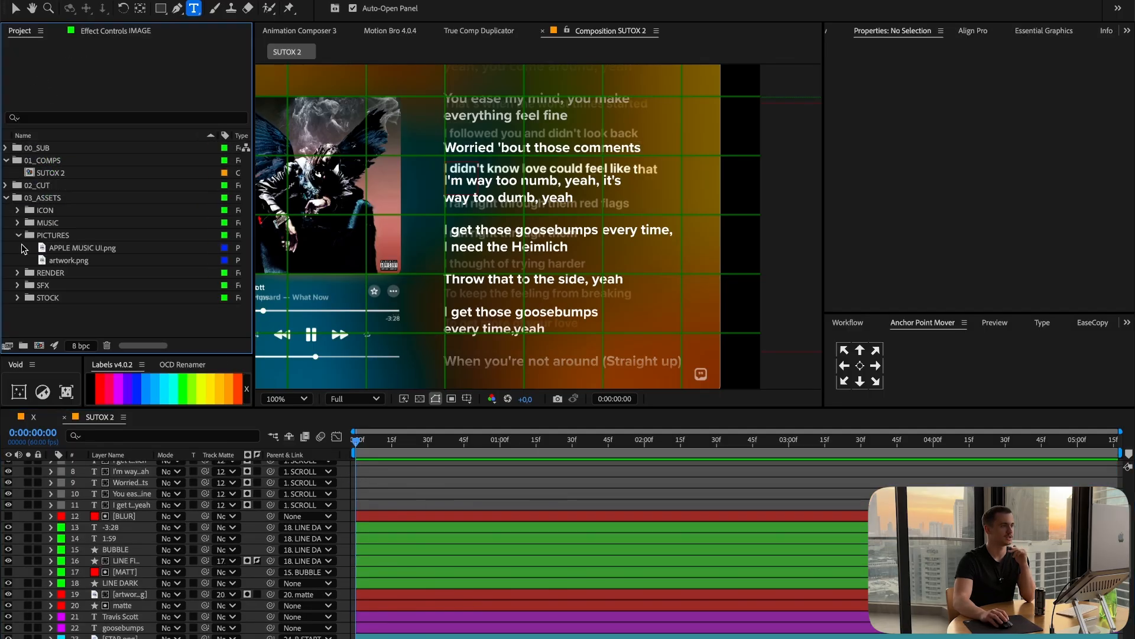
{"action": "left_click_drag", "start_coordinate": [68, 260], "coordinate": [122, 469]}
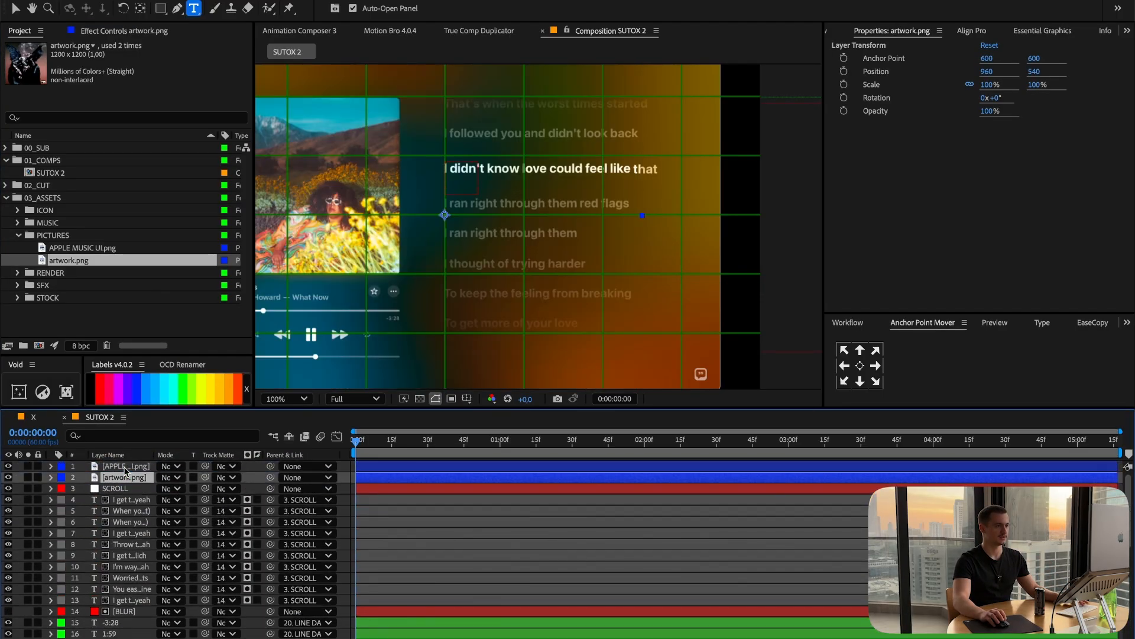
Fit the composition in the viewer and move the APPLE MUSIC UI.png layer sideways to an X position of about 2271.
{"action": "left_click", "coordinate": [286, 399]}
{"action": "left_click", "coordinate": [287, 136]}
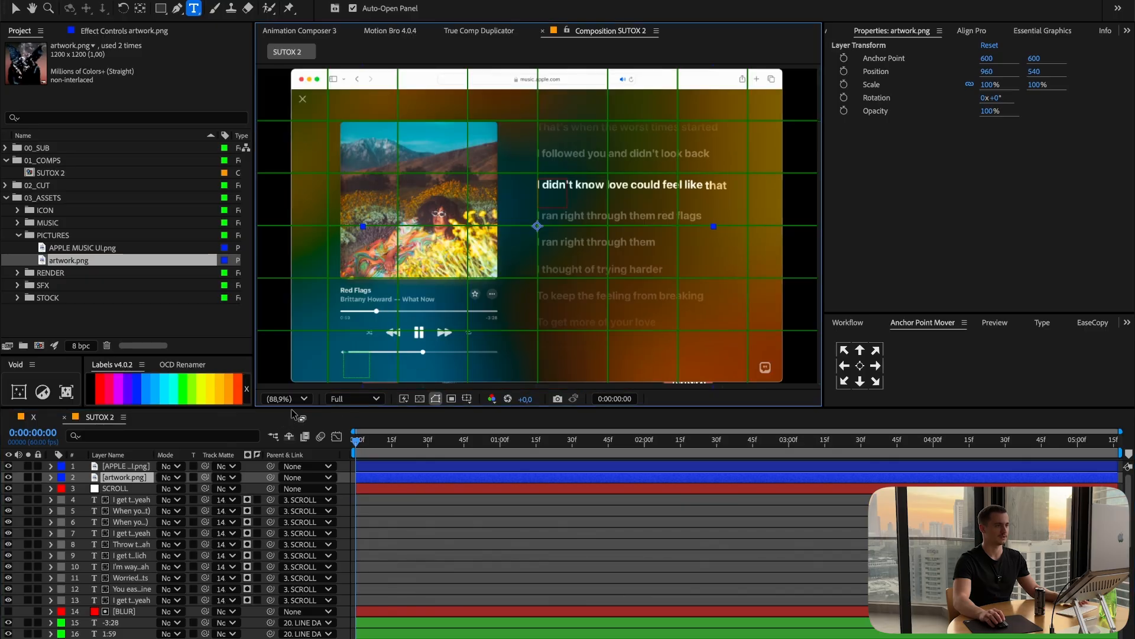
{"action": "left_click", "coordinate": [293, 415]}
{"action": "left_click", "coordinate": [15, 8]}
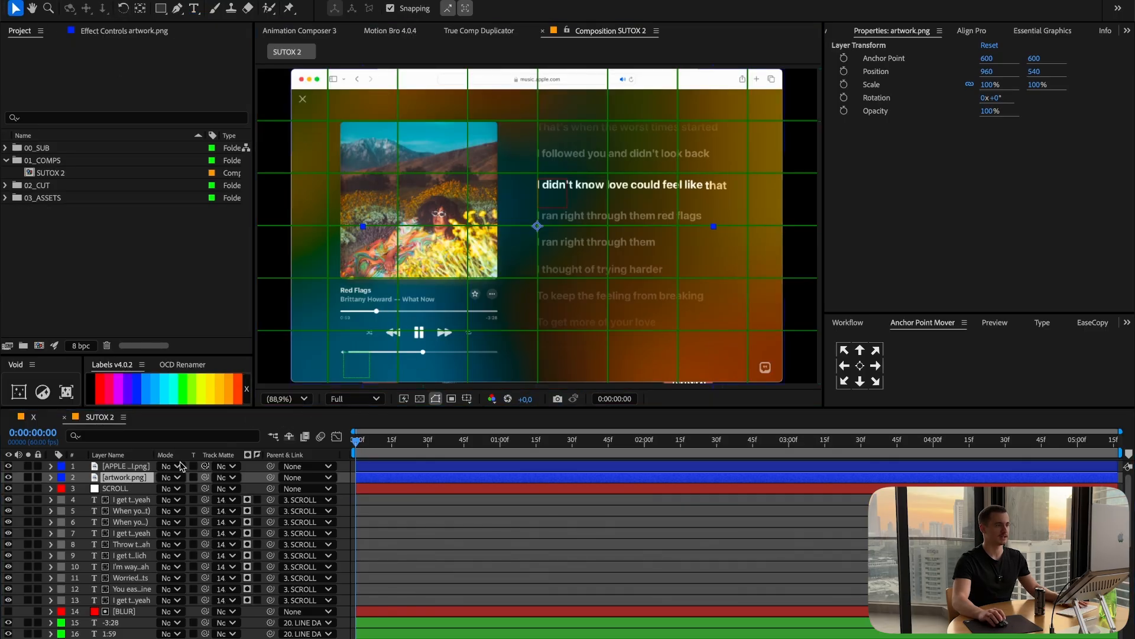
{"action": "left_click", "coordinate": [127, 466]}
{"action": "left_click", "coordinate": [445, 280]}
{"action": "left_click_drag", "start_coordinate": [446, 280], "coordinate": [828, 280]}
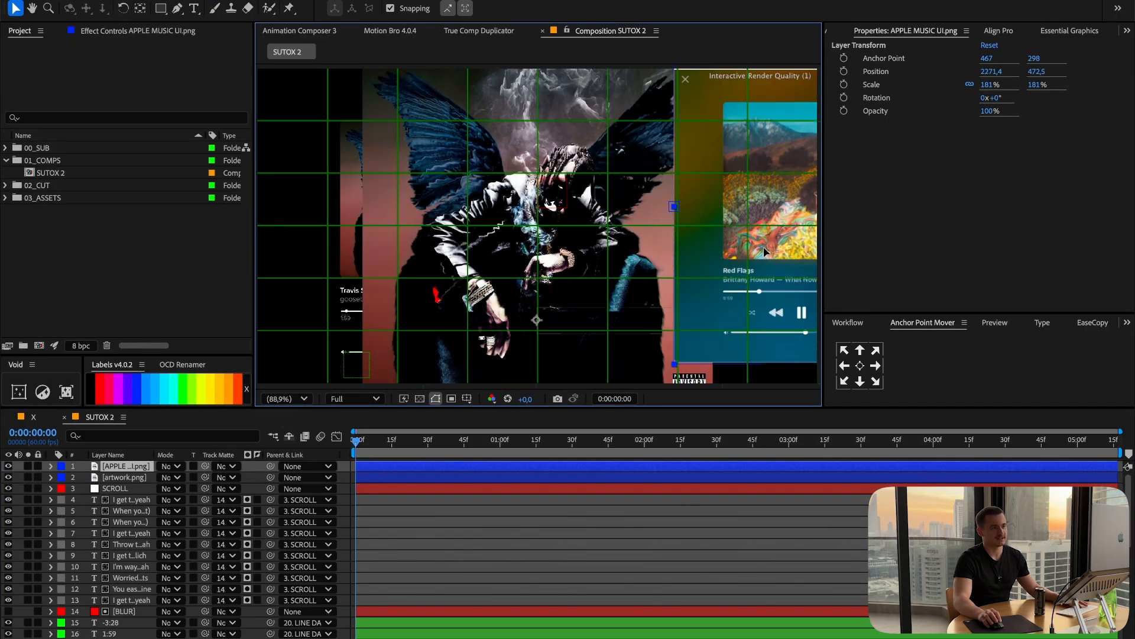
Scale the artwork.png layer to fit the composition width.
{"action": "left_click", "coordinate": [534, 283]}
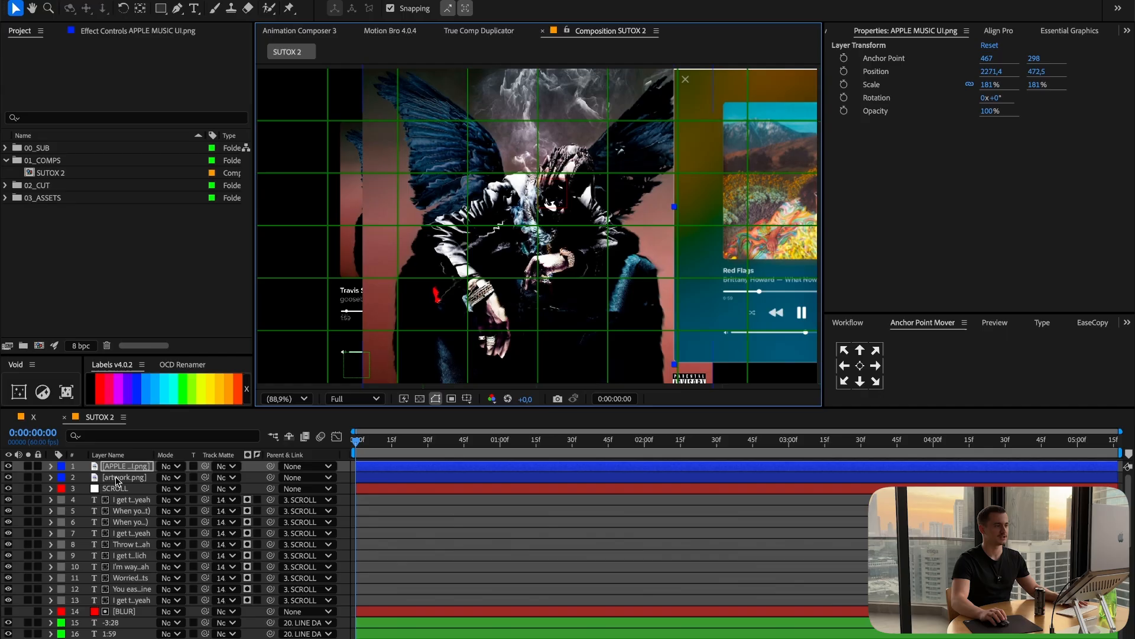
{"action": "right_click", "coordinate": [520, 245]}
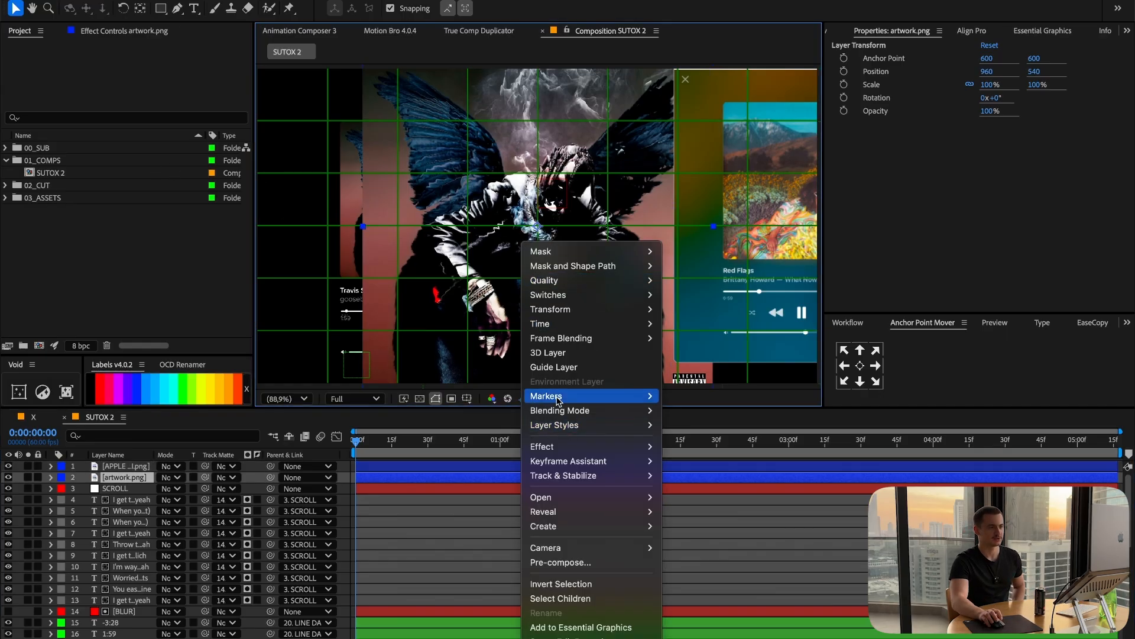
{"action": "mouse_move", "coordinate": [620, 309]}
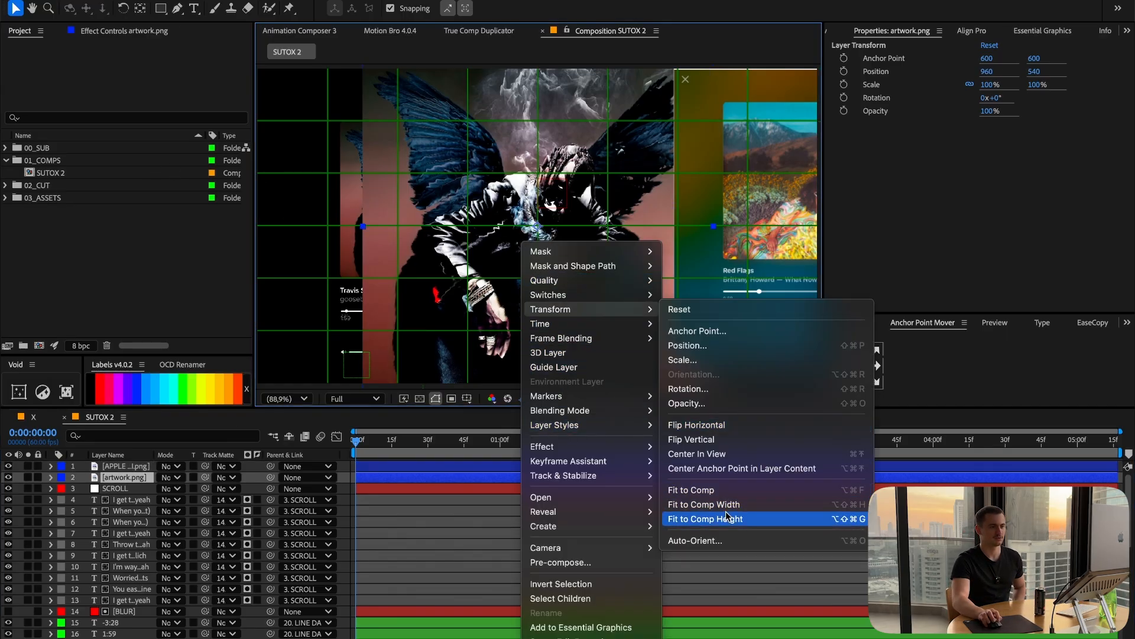
{"action": "left_click", "coordinate": [729, 504]}
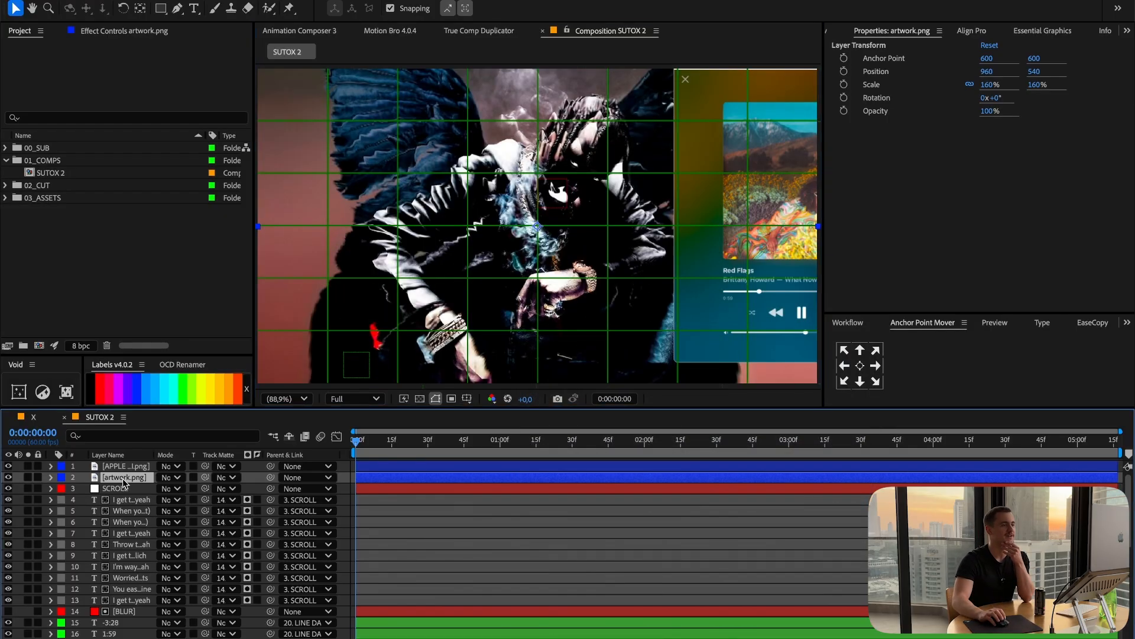
Apply Fast Box Blur to the artwork.png layer with a blur radius of 75.
{"action": "left_click", "coordinate": [1014, 30]}
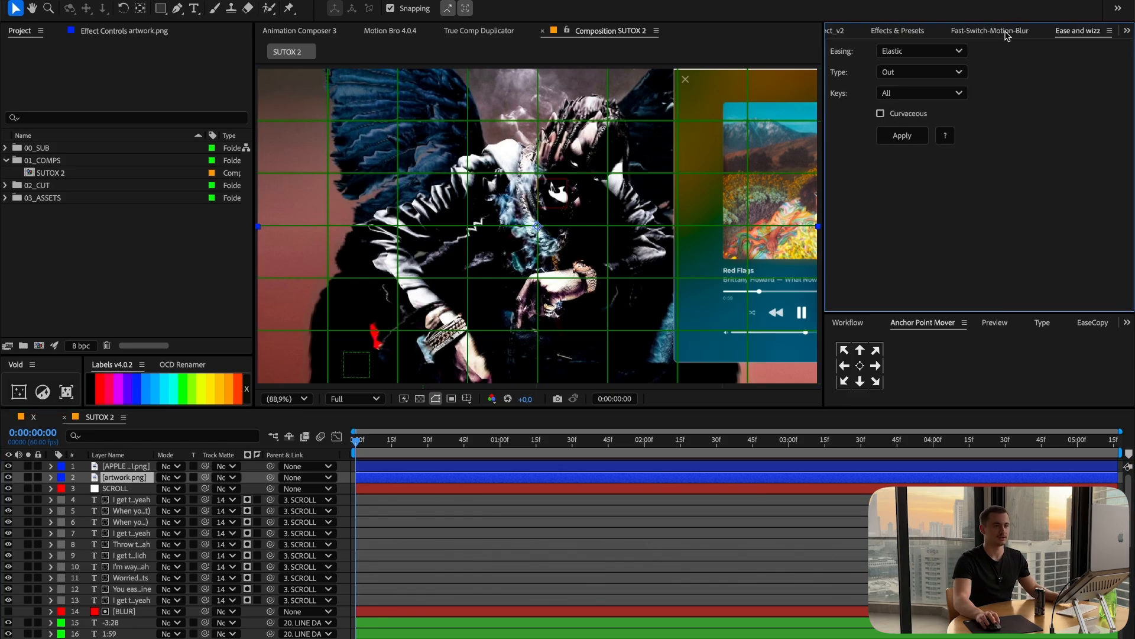
{"action": "left_click", "coordinate": [896, 47]}
{"action": "type", "text": "Fast bo"}
{"action": "double_click", "coordinate": [886, 71]}
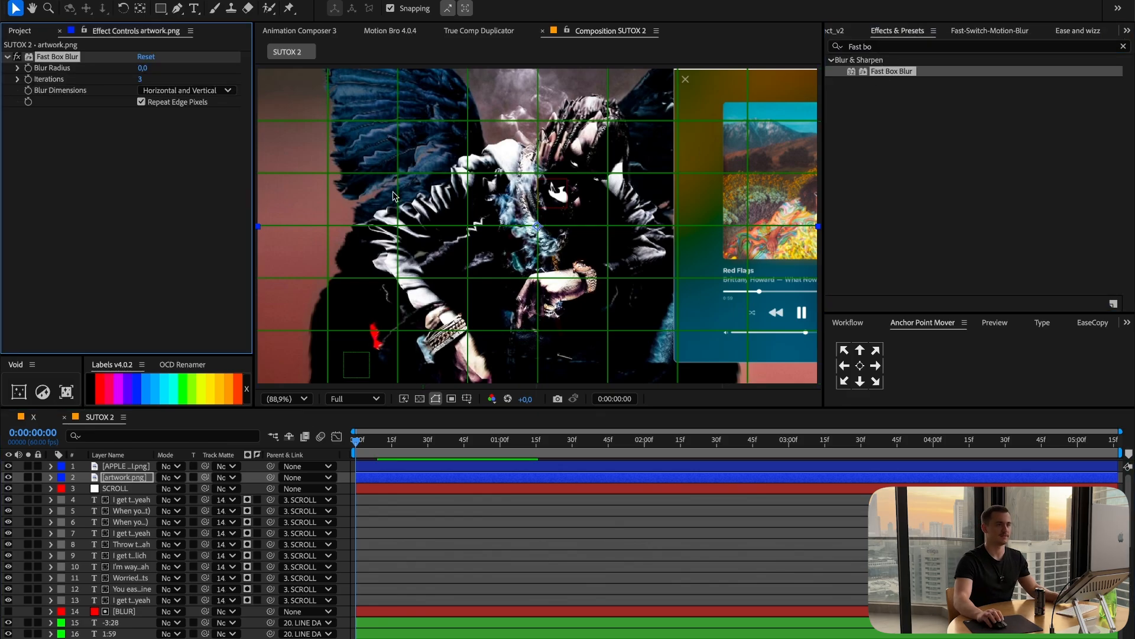
{"action": "left_click_drag", "start_coordinate": [144, 68], "coordinate": [195, 64]}
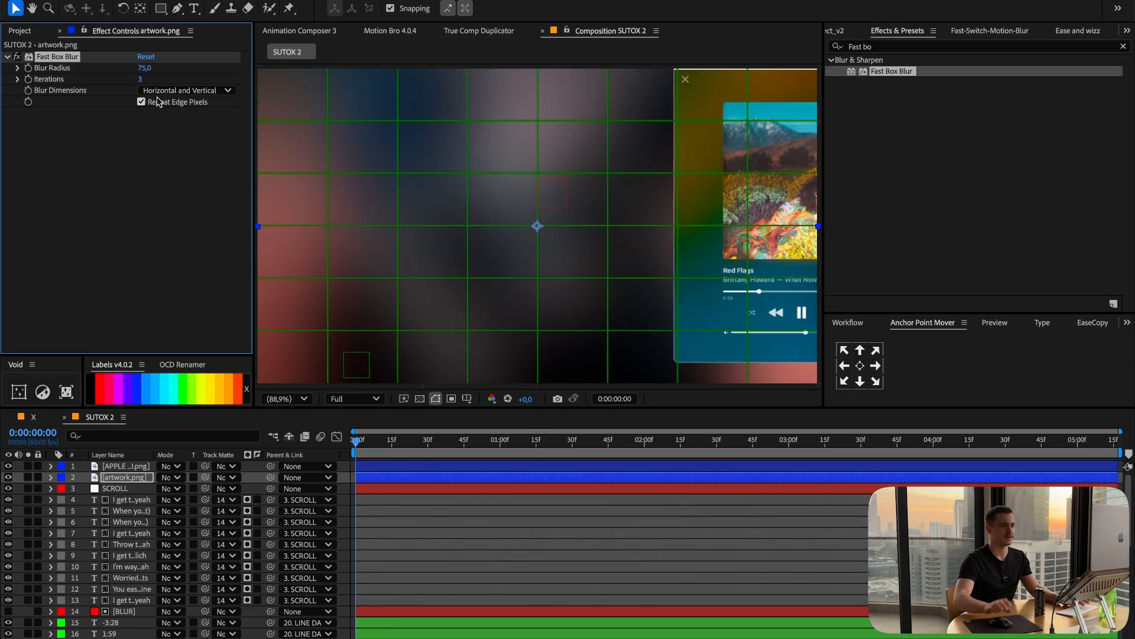
Reveal the artwork layer's rotation and apply CC RepeTile to it with Unfold tiling.
{"action": "key", "text": "r"}
{"action": "key", "text": "ctrl+5"}
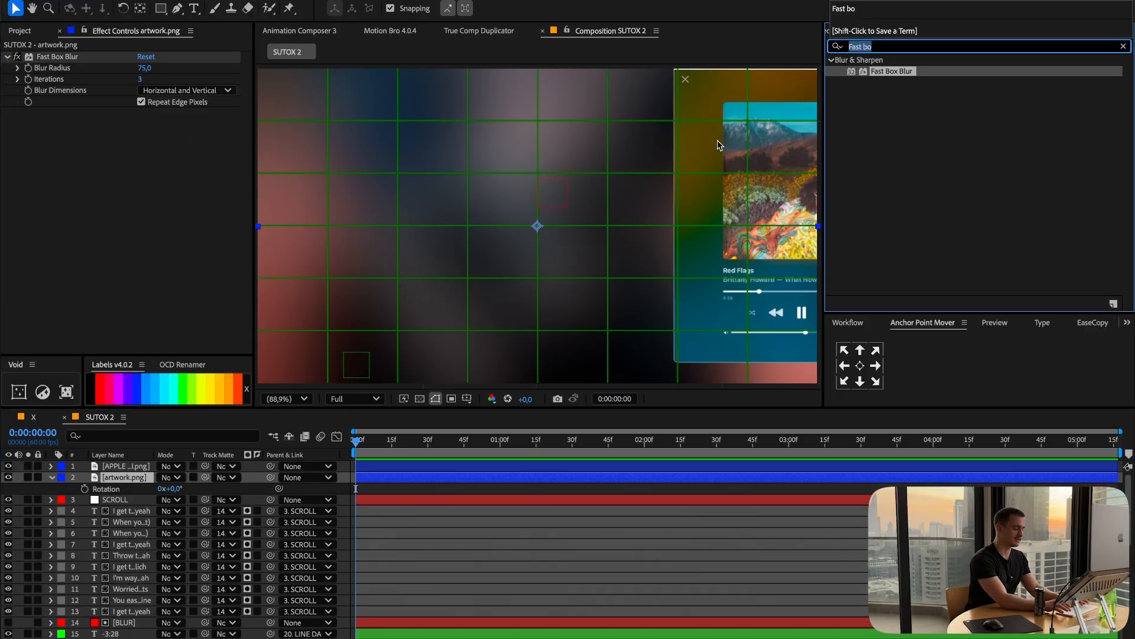
{"action": "key", "text": "BackSpace"}
{"action": "type", "text": "CC rep"}
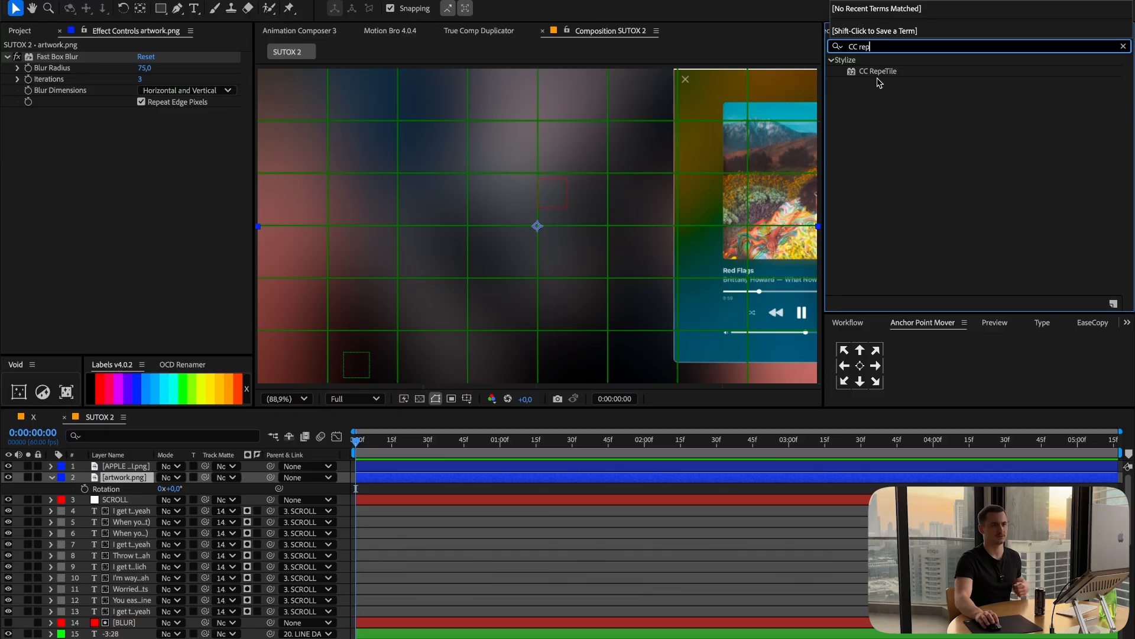
{"action": "double_click", "coordinate": [880, 72]}
{"action": "left_click", "coordinate": [176, 169]}
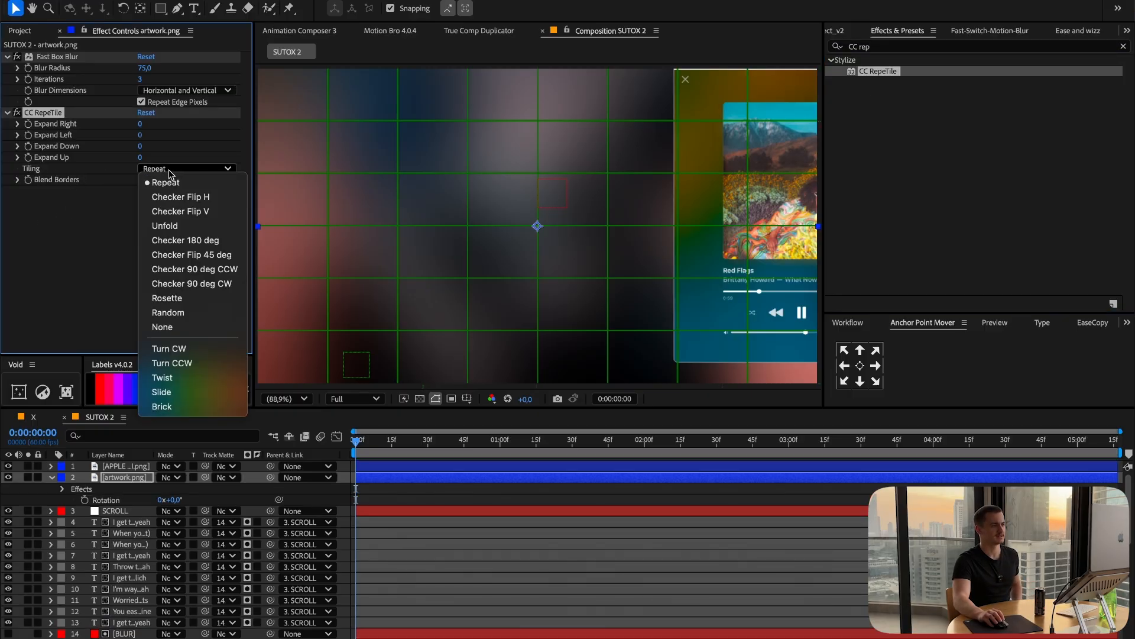
{"action": "left_click", "coordinate": [181, 226]}
Set CC RepeTile's Expand Right, Left, Down and Up to 2000 each.
{"action": "left_click", "coordinate": [140, 125]}
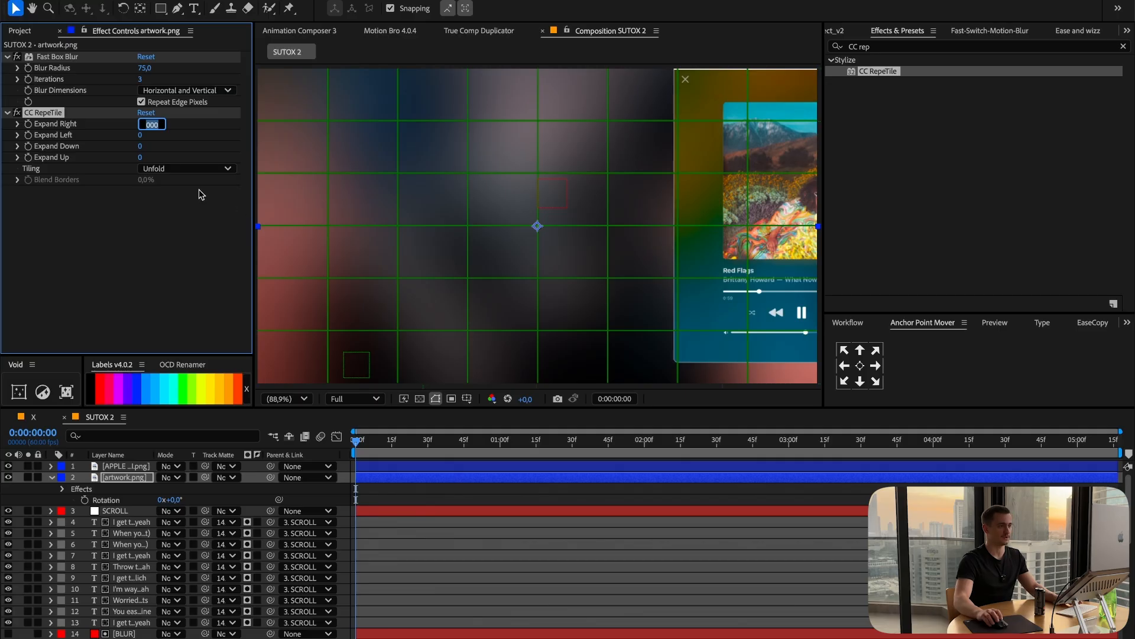
{"action": "type", "text": "2000"}
{"action": "key", "text": "Tab"}
{"action": "type", "text": "2000"}
{"action": "key", "text": "Tab"}
{"action": "type", "text": "2000"}
{"action": "key", "text": "Tab"}
{"action": "type", "text": "2000"}
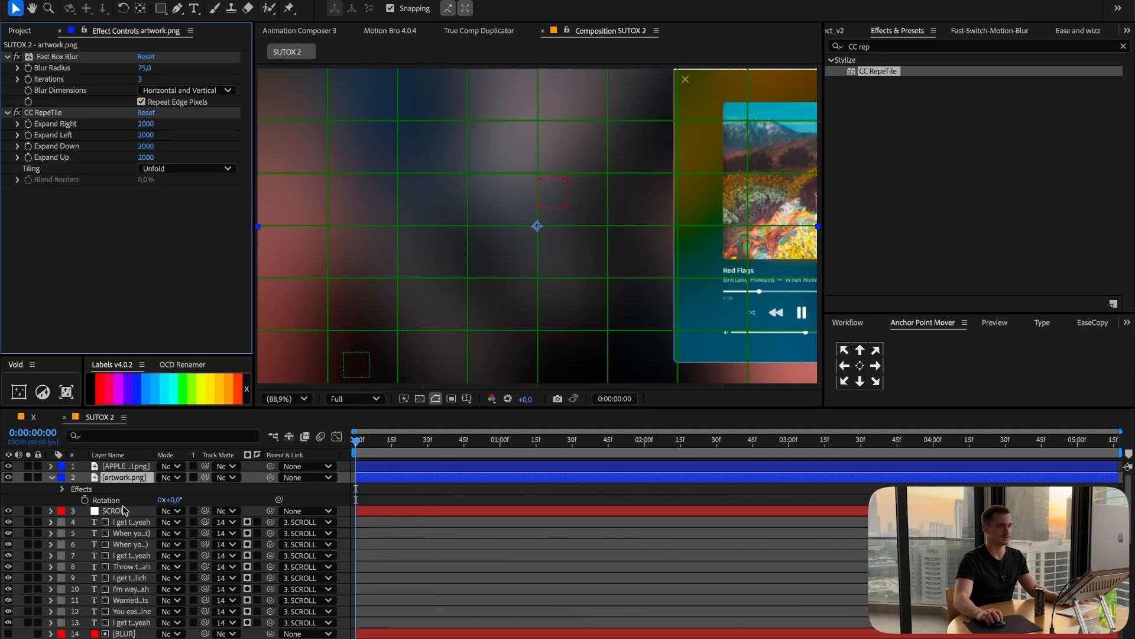
Add the expression time*20 to the artwork layer's Rotation and preview the motion.
{"action": "left_click", "coordinate": [118, 503]}
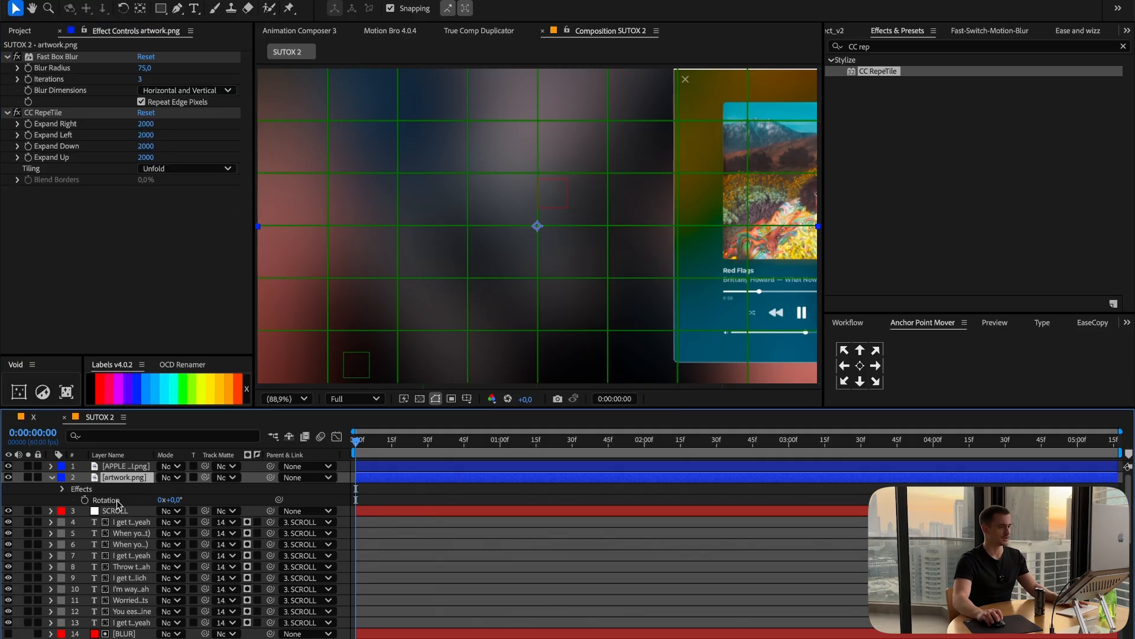
{"action": "left_click", "coordinate": [84, 502], "text": "alt"}
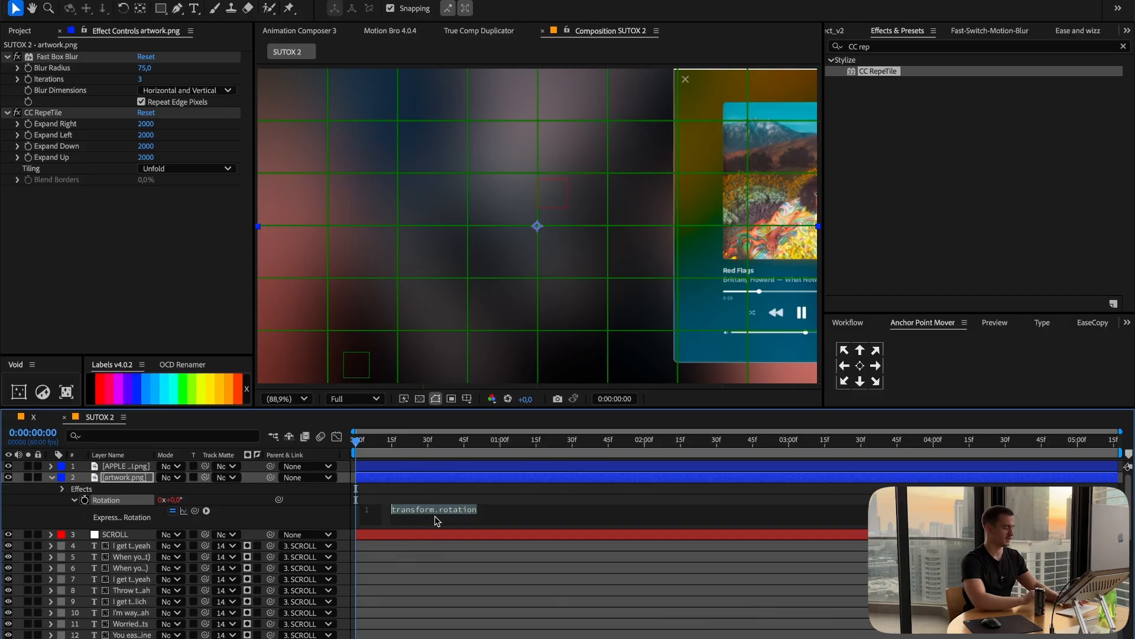
{"action": "type", "text": "time*"}
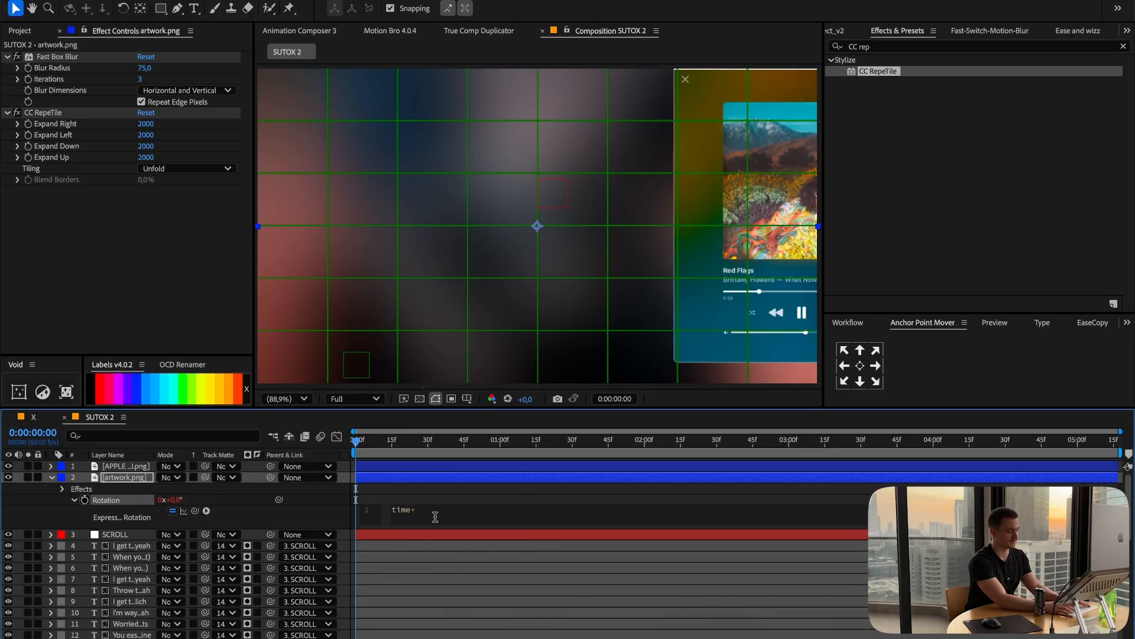
{"action": "type", "text": "20"}
{"action": "left_click", "coordinate": [380, 475]}
{"action": "key", "text": "space"}
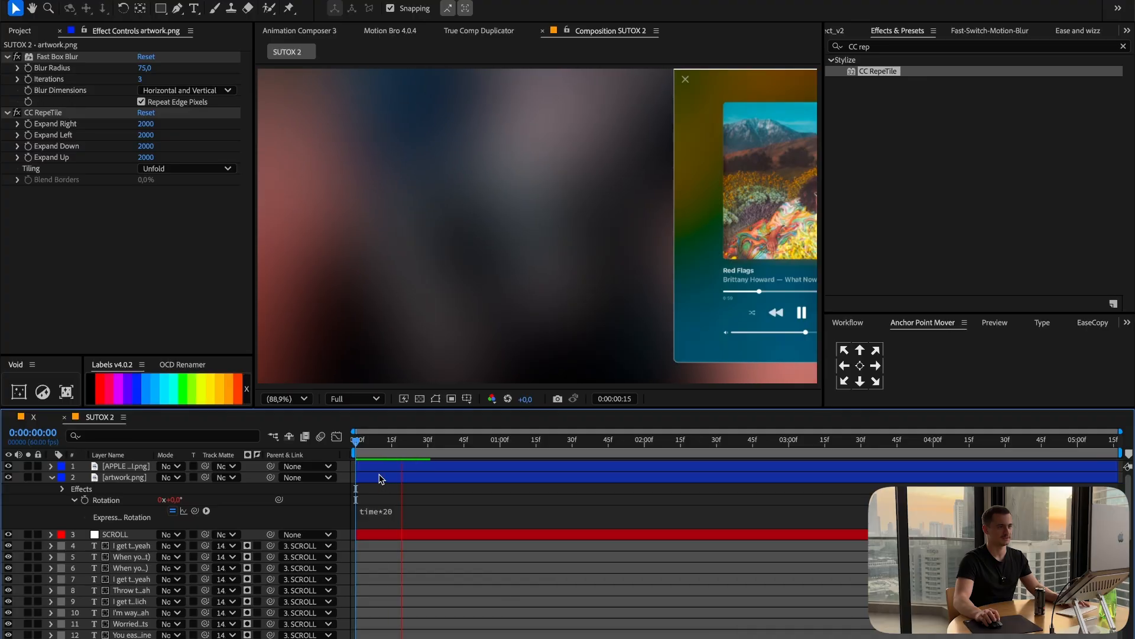
Slow the artwork's spin by changing its Rotation expression to time*2.
{"action": "key", "text": "ctrl+apostrophe"}
{"action": "double_click", "coordinate": [427, 511]}
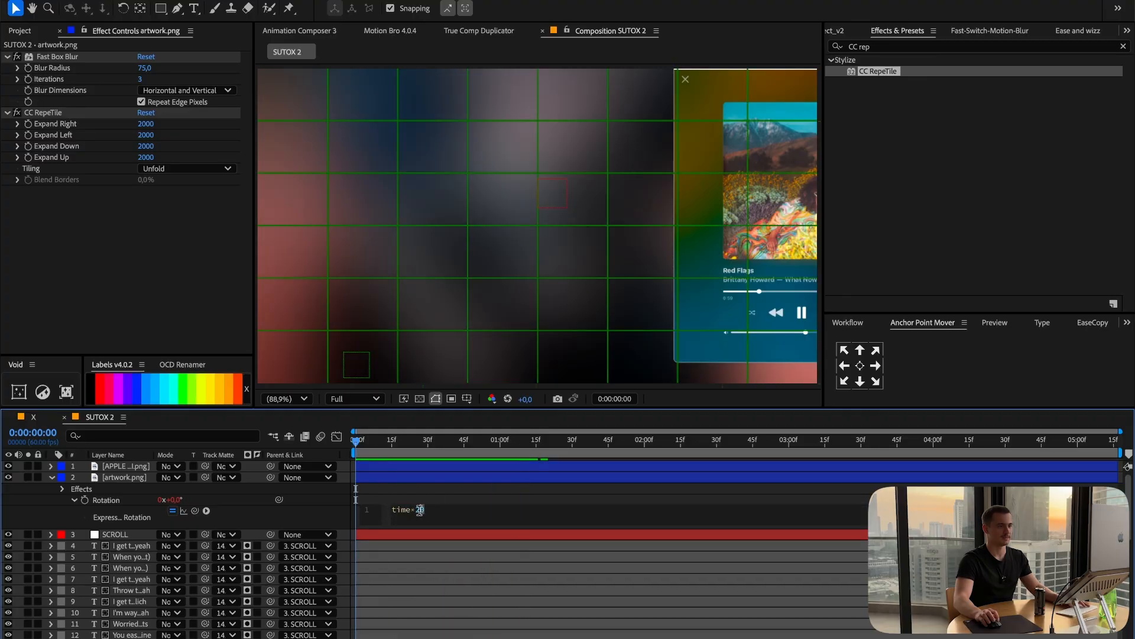
{"action": "type", "text": "2"}
Delete the APPLE MUSIC UI.png reference layer and preview the rotating blurred artwork.
{"action": "left_click", "coordinate": [10, 470]}
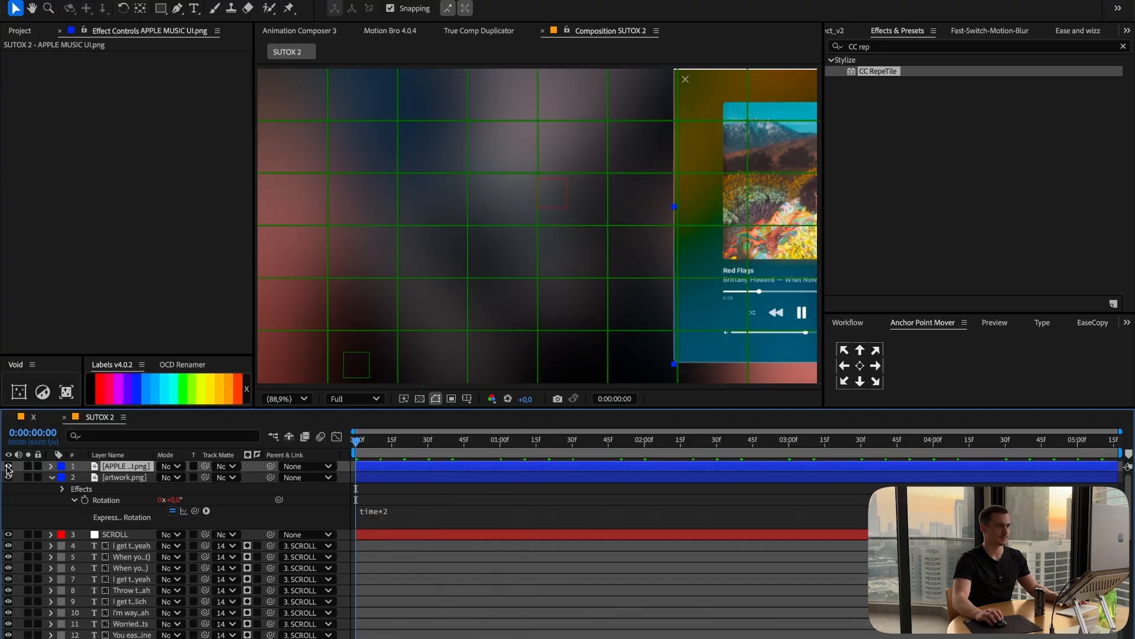
{"action": "key", "text": "Delete"}
{"action": "key", "text": "space"}
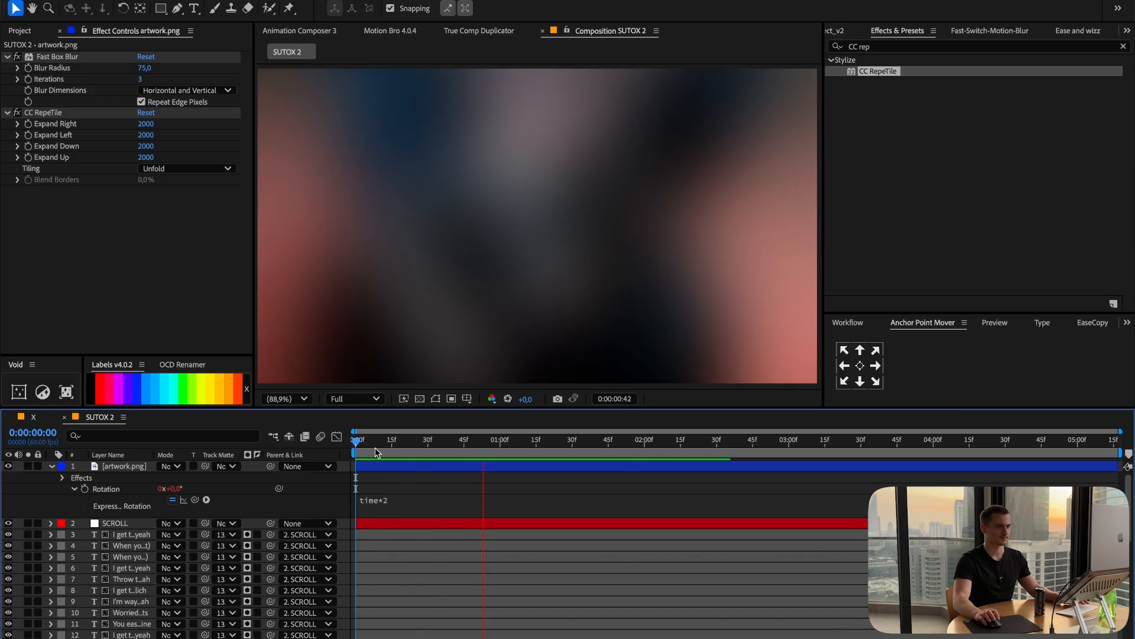
{"action": "key", "text": "ctrl+apostrophe"}
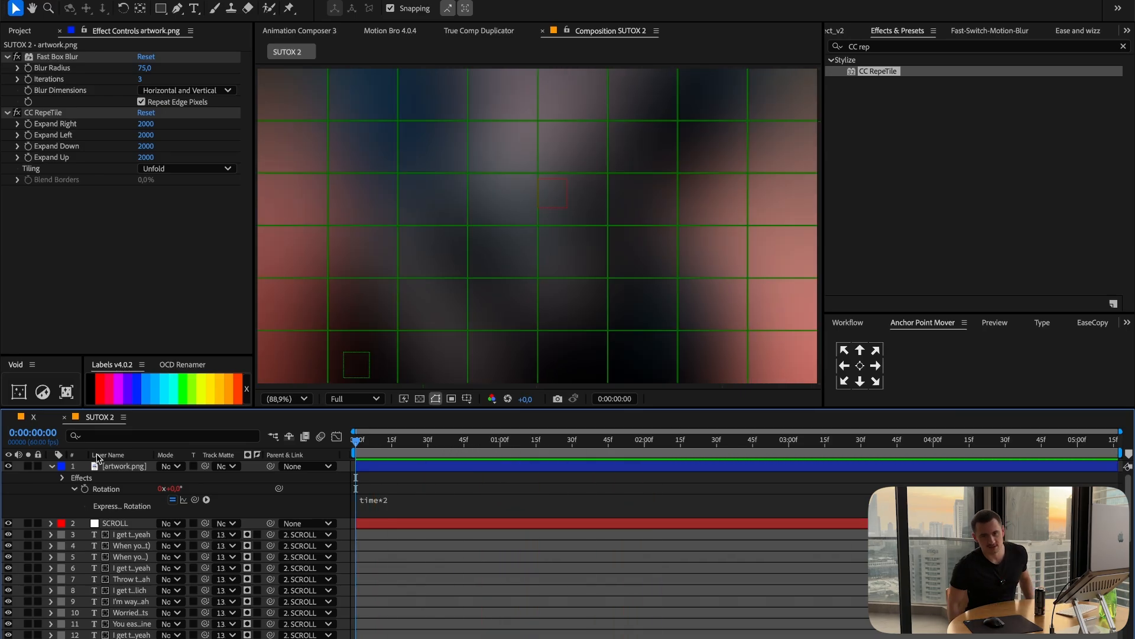
Play the composition and switch off CC RepeTile on the artwork layer to check its edges near the end of the timeline.
{"action": "key", "text": "ctrl+apostrophe"}
{"action": "key", "text": "space"}
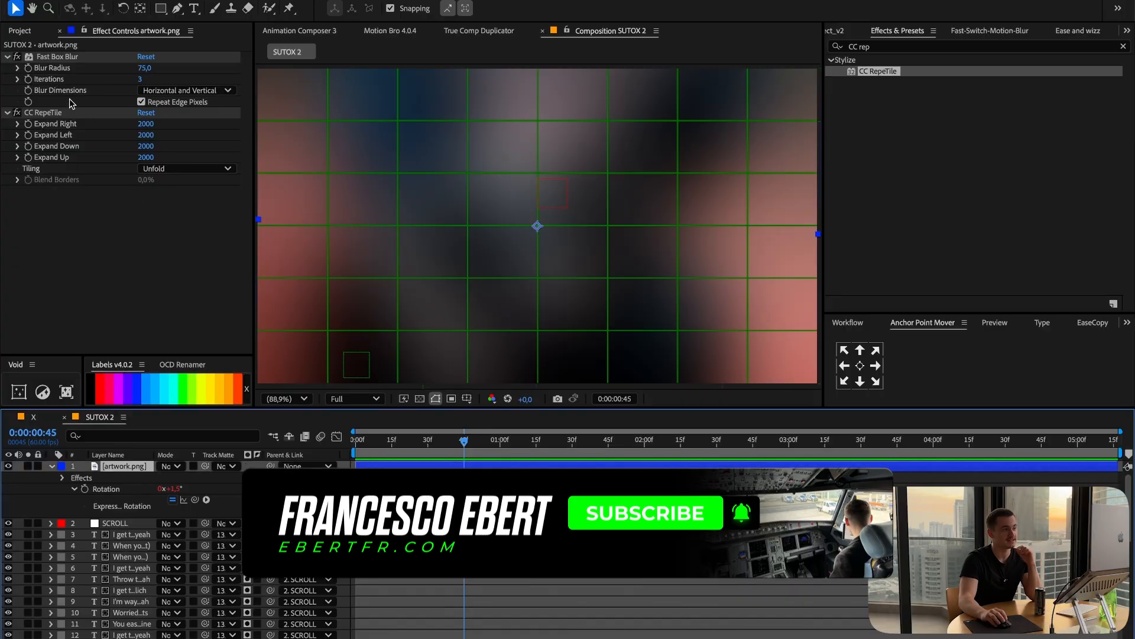
{"action": "left_click", "coordinate": [17, 112]}
{"action": "key", "text": "space"}
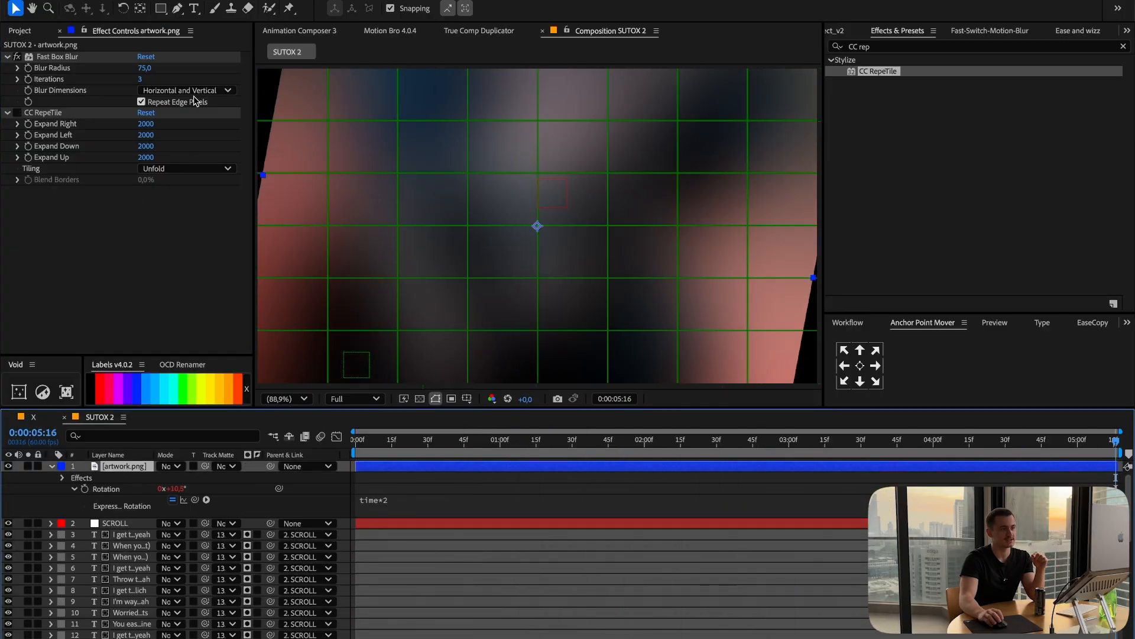
Re-enable CC RepeTile on the artwork.png background layer and send the layer to the bottom of the layer stack.
{"action": "left_click", "coordinate": [18, 113]}
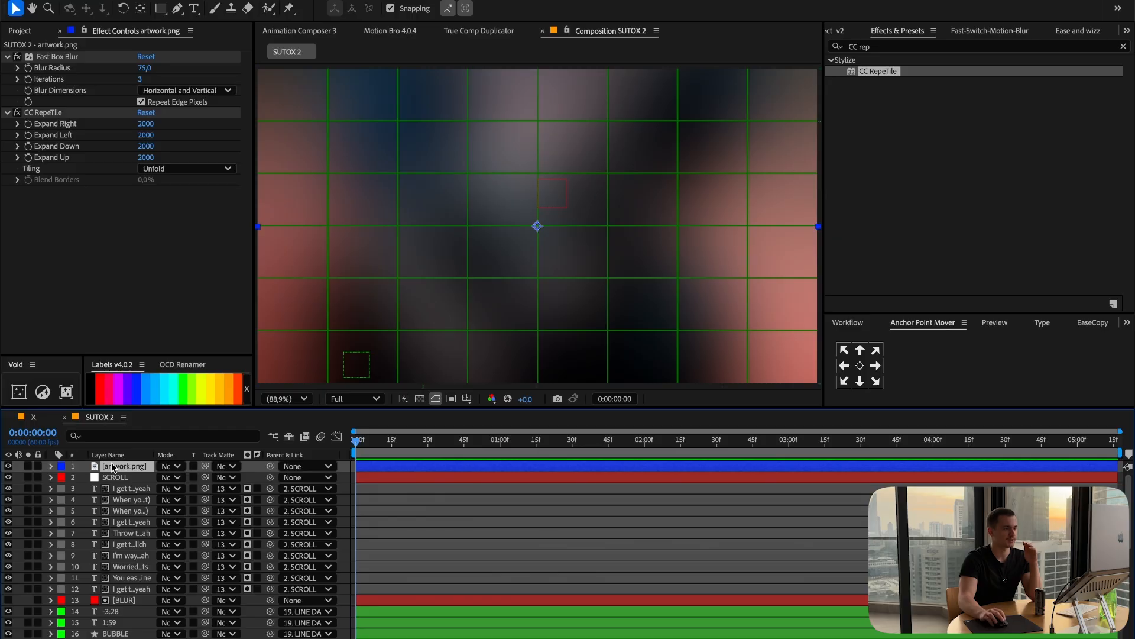
{"action": "left_click", "coordinate": [112, 467]}
{"action": "key", "text": "Delete"}
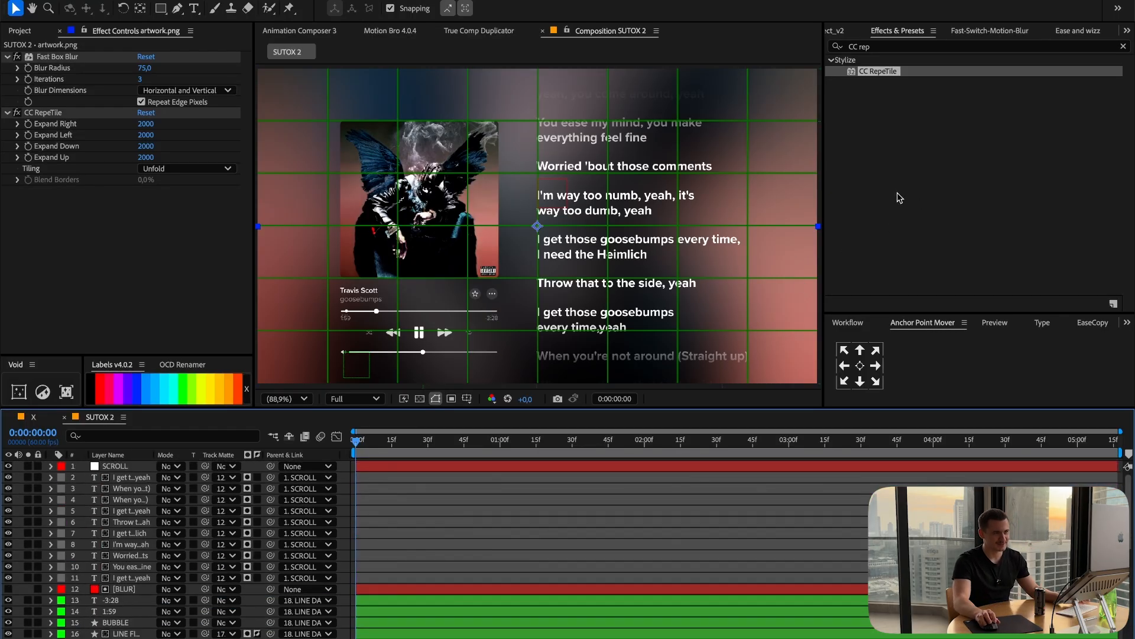
{"action": "left_click", "coordinate": [1124, 47]}
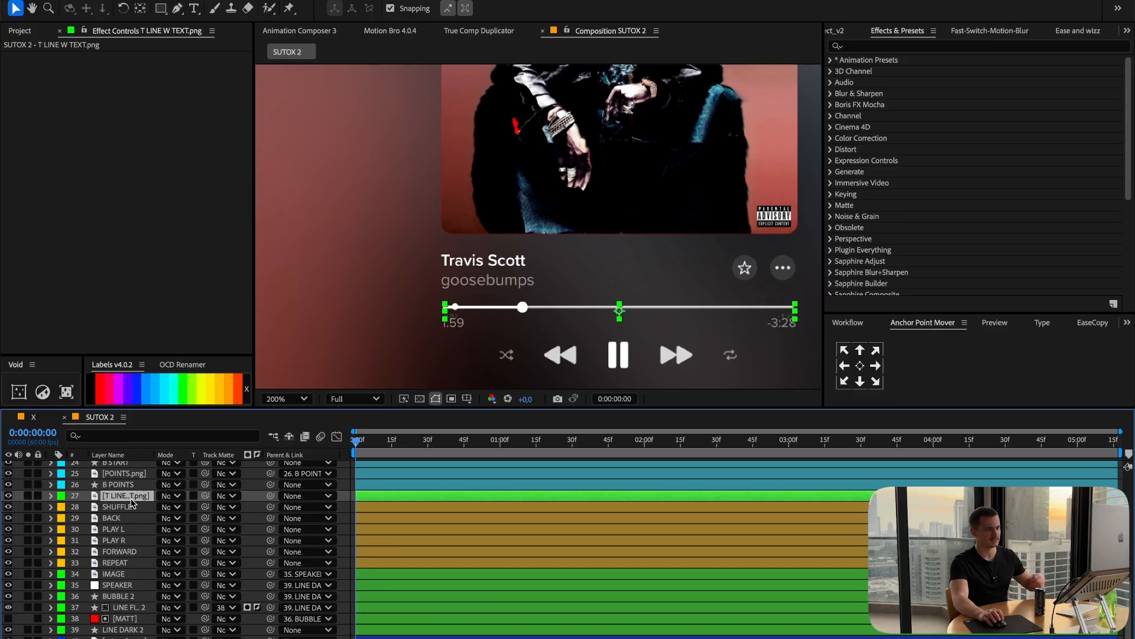
Delete the T LINE W TEXT.png reference layer and fit the whole composition in the viewer.
{"action": "key", "text": "Delete"}
{"action": "scroll", "coordinate": [586, 284], "scroll_direction": "down", "scroll_amount": 1}
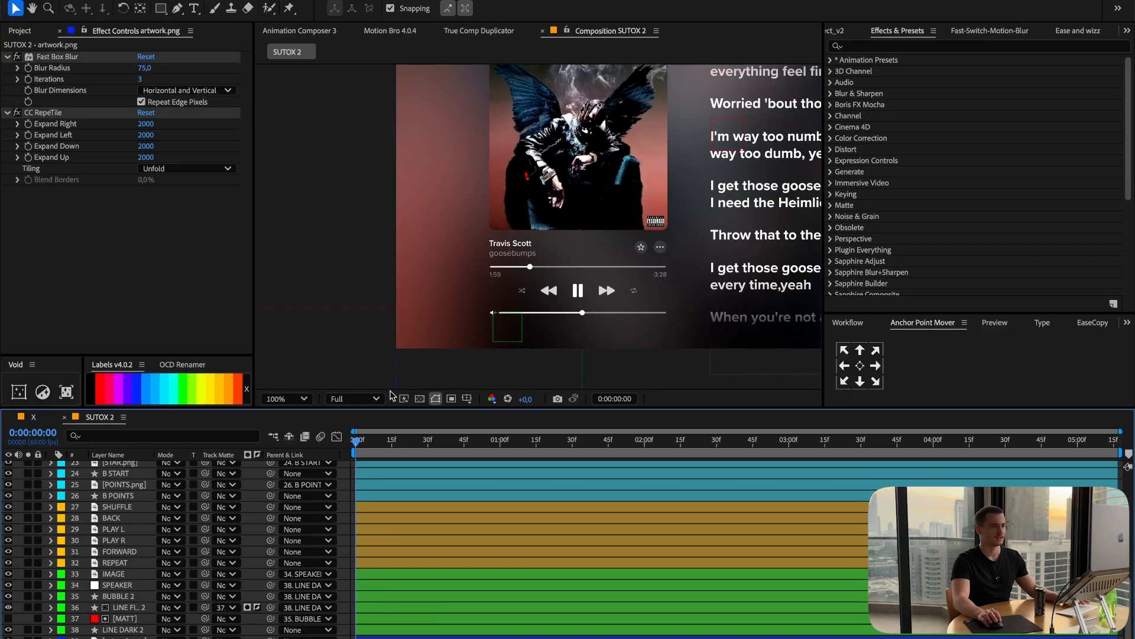
{"action": "left_click", "coordinate": [287, 398]}
{"action": "left_click", "coordinate": [317, 138]}
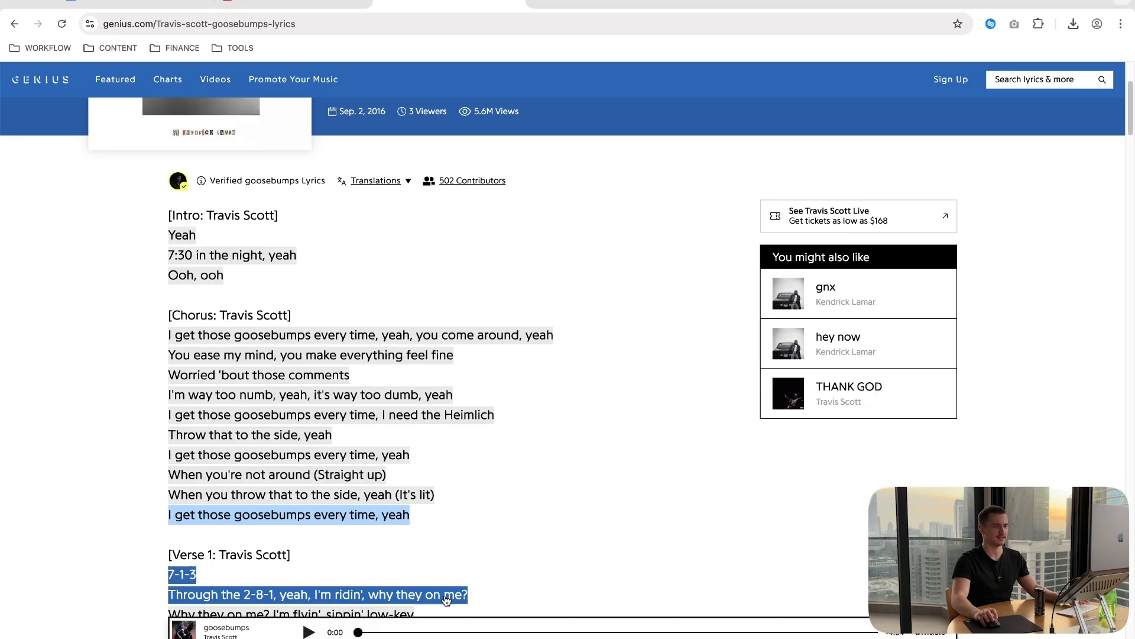
Switch to the browser, look up the Void plugin and examine its page at battleaxe.co/void.
{"action": "left_click_drag", "start_coordinate": [451, 594], "coordinate": [410, 517]}
{"action": "left_click", "coordinate": [535, 2]}
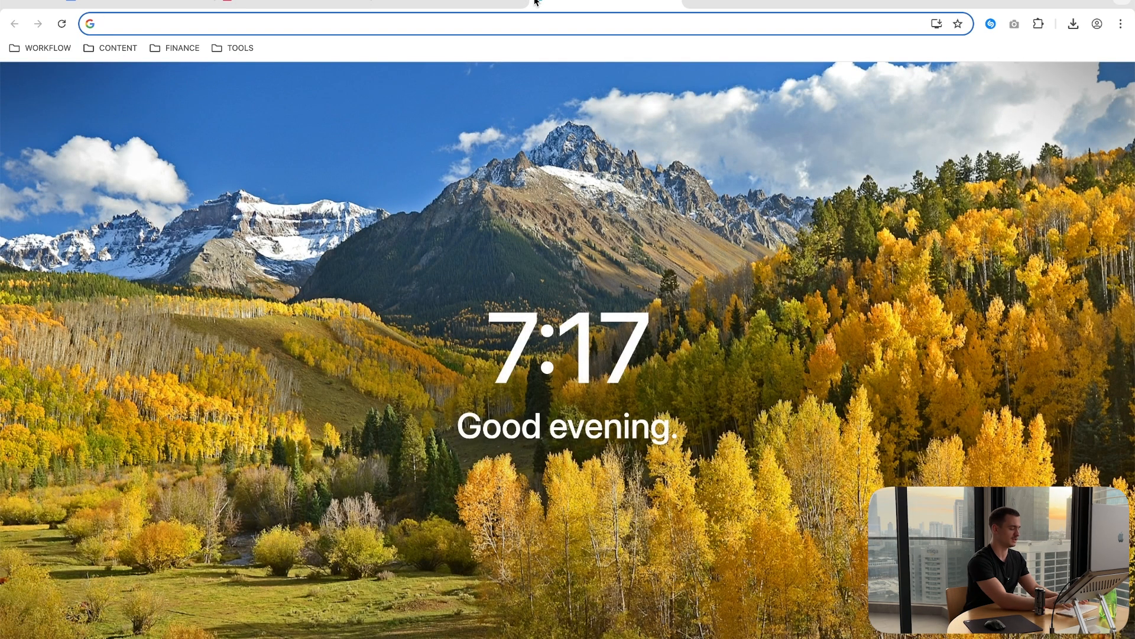
{"action": "type", "text": "void plu"}
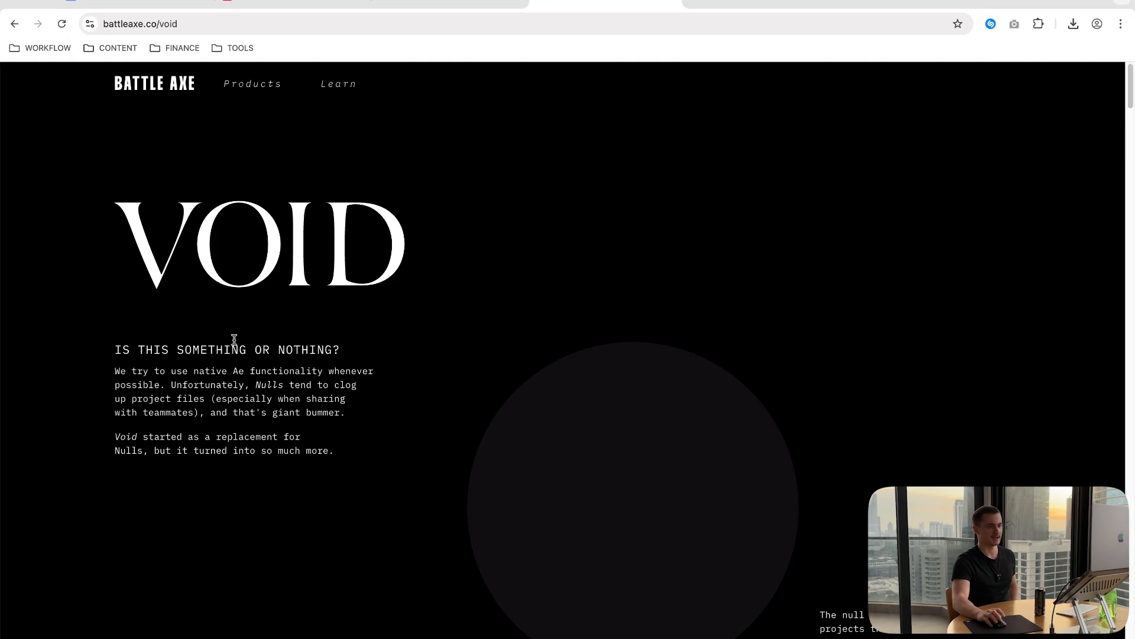
{"action": "scroll", "coordinate": [260, 329], "scroll_direction": "down", "scroll_amount": 8}
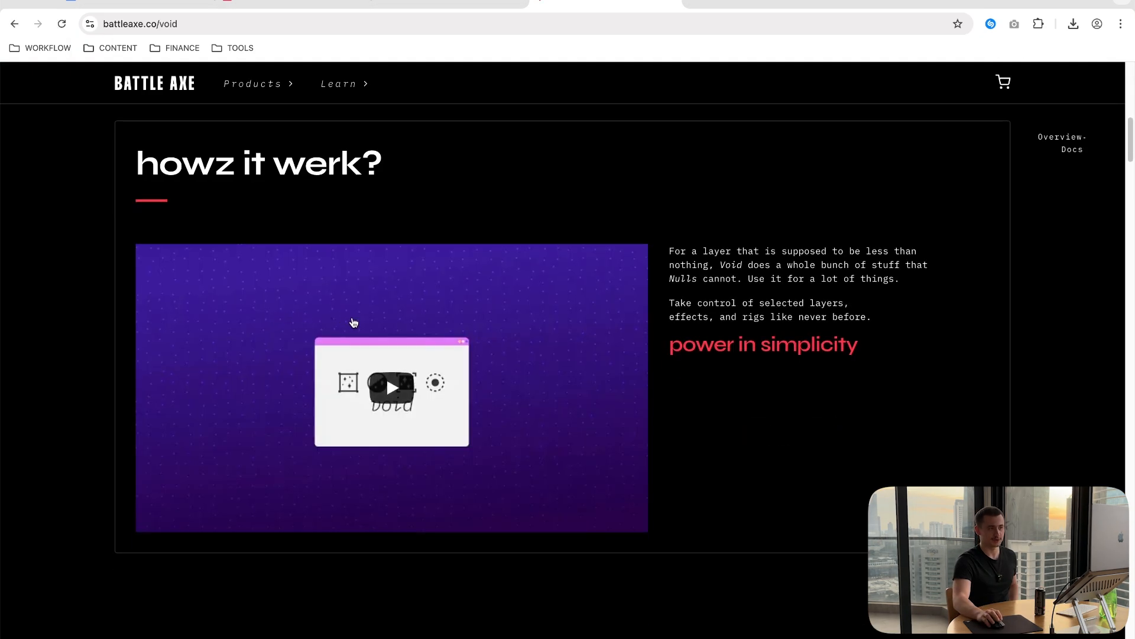
{"action": "scroll", "coordinate": [367, 325], "scroll_direction": "up", "scroll_amount": 8}
{"action": "scroll", "coordinate": [569, 414], "scroll_direction": "down", "scroll_amount": 1}
{"action": "scroll", "coordinate": [470, 269], "scroll_direction": "up", "scroll_amount": 1}
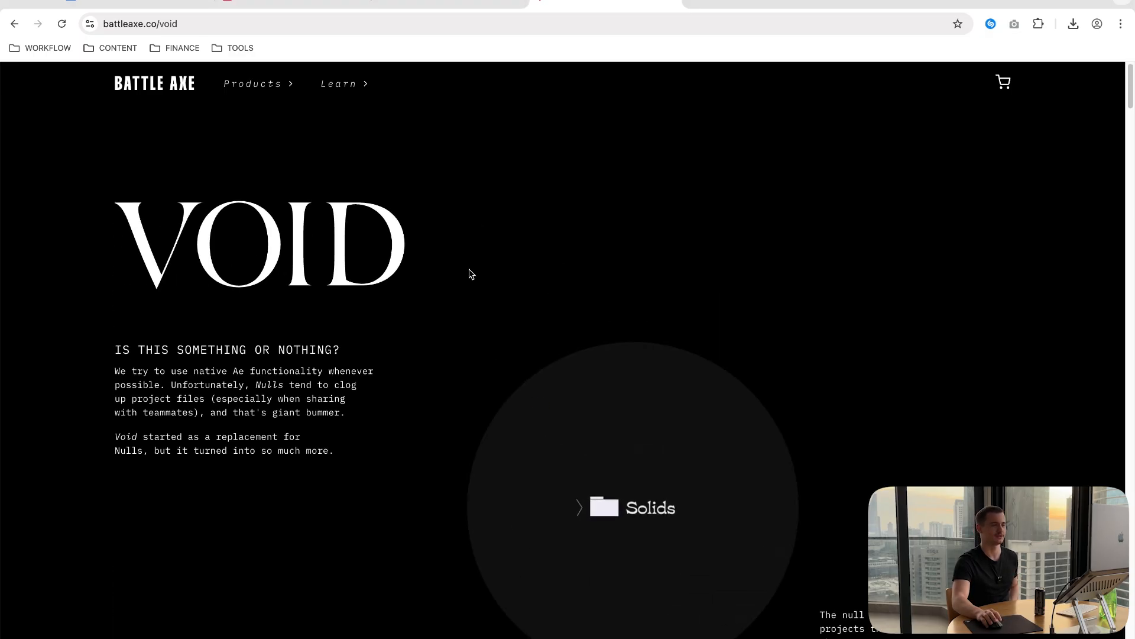
{"action": "left_click", "coordinate": [239, 24]}
{"action": "left_click", "coordinate": [225, 364]}
{"action": "scroll", "coordinate": [651, 421], "scroll_direction": "down", "scroll_amount": 20}
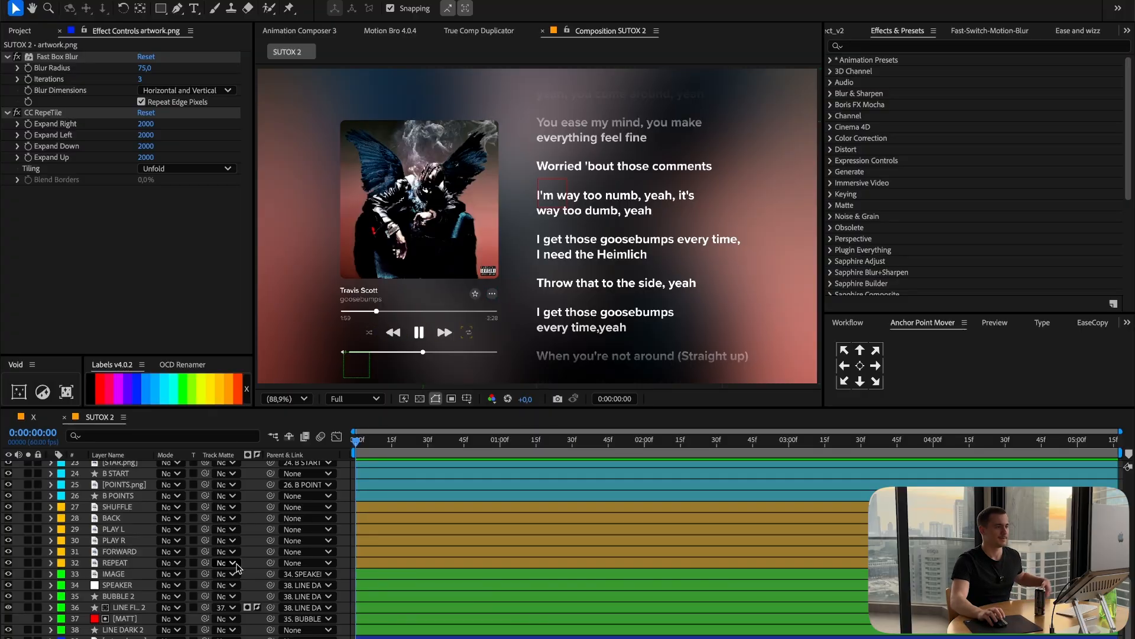
Select all unparented layers, from SCROLL and BLUR through the texts, buttons and lines to the artwork background, and parent them to a new Void.
{"action": "left_click", "coordinate": [129, 467]}
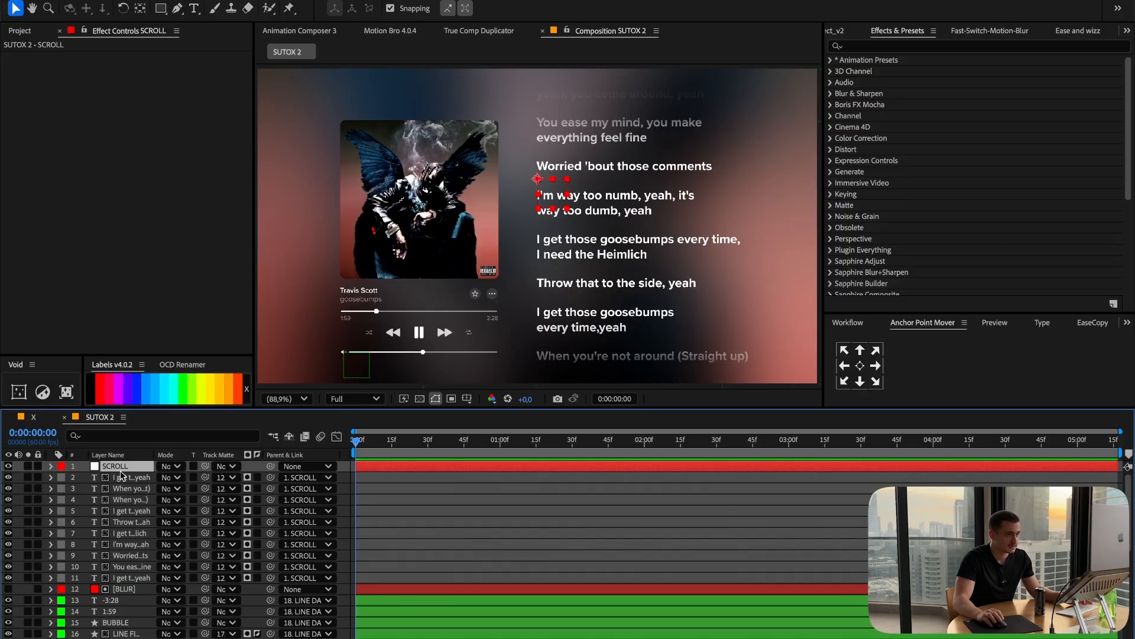
{"action": "scroll", "coordinate": [127, 568], "scroll_direction": "down", "scroll_amount": 2}
{"action": "left_click", "coordinate": [124, 570]}
{"action": "scroll", "coordinate": [128, 586], "scroll_direction": "down", "scroll_amount": 3}
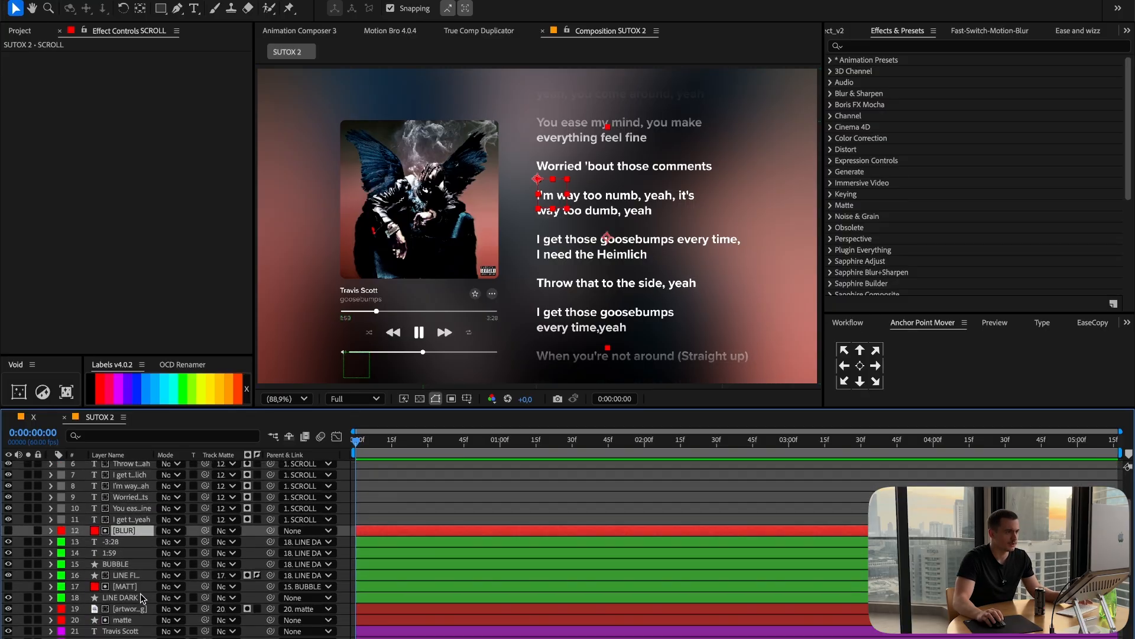
{"action": "left_click", "coordinate": [131, 597], "text": "ctrl"}
{"action": "scroll", "coordinate": [131, 598], "scroll_direction": "down", "scroll_amount": 1}
{"action": "left_click", "coordinate": [123, 611], "text": "ctrl"}
{"action": "left_click", "coordinate": [120, 621], "text": "ctrl"}
{"action": "left_click", "coordinate": [131, 632], "text": "ctrl"}
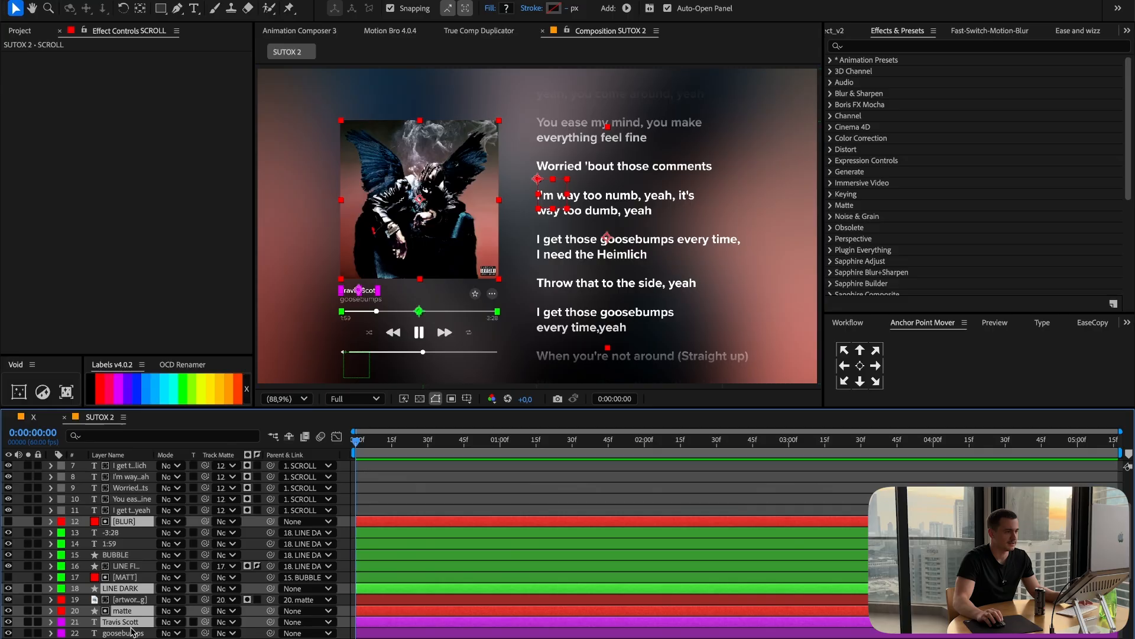
{"action": "scroll", "coordinate": [130, 632], "scroll_direction": "down", "scroll_amount": 4}
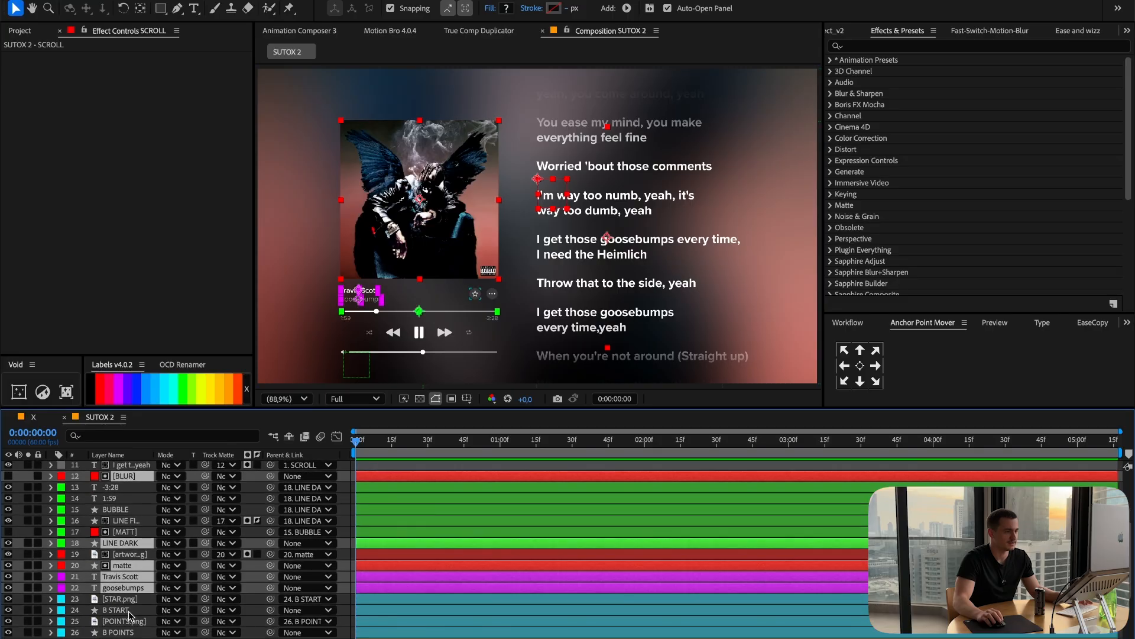
{"action": "left_click", "coordinate": [128, 612], "text": "ctrl"}
{"action": "left_click", "coordinate": [123, 633], "text": "ctrl"}
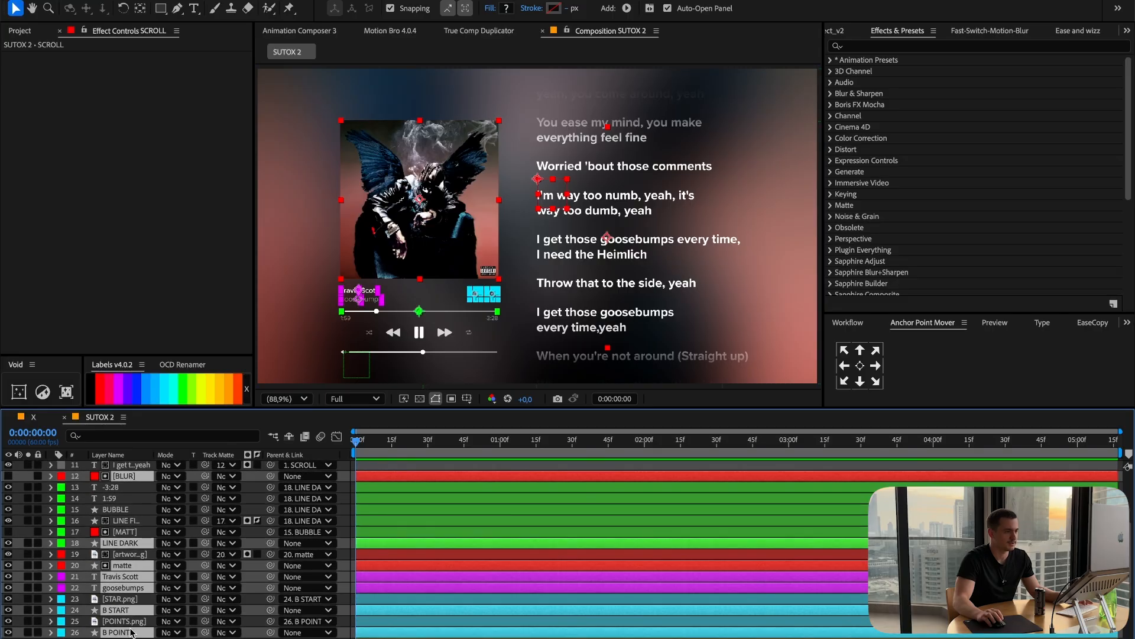
{"action": "scroll", "coordinate": [123, 632], "scroll_direction": "down", "scroll_amount": 5}
{"action": "left_click", "coordinate": [121, 584], "text": "ctrl"}
{"action": "left_click", "coordinate": [121, 595], "text": "ctrl"}
{"action": "left_click", "coordinate": [122, 607], "text": "ctrl"}
{"action": "left_click", "coordinate": [127, 618], "text": "ctrl"}
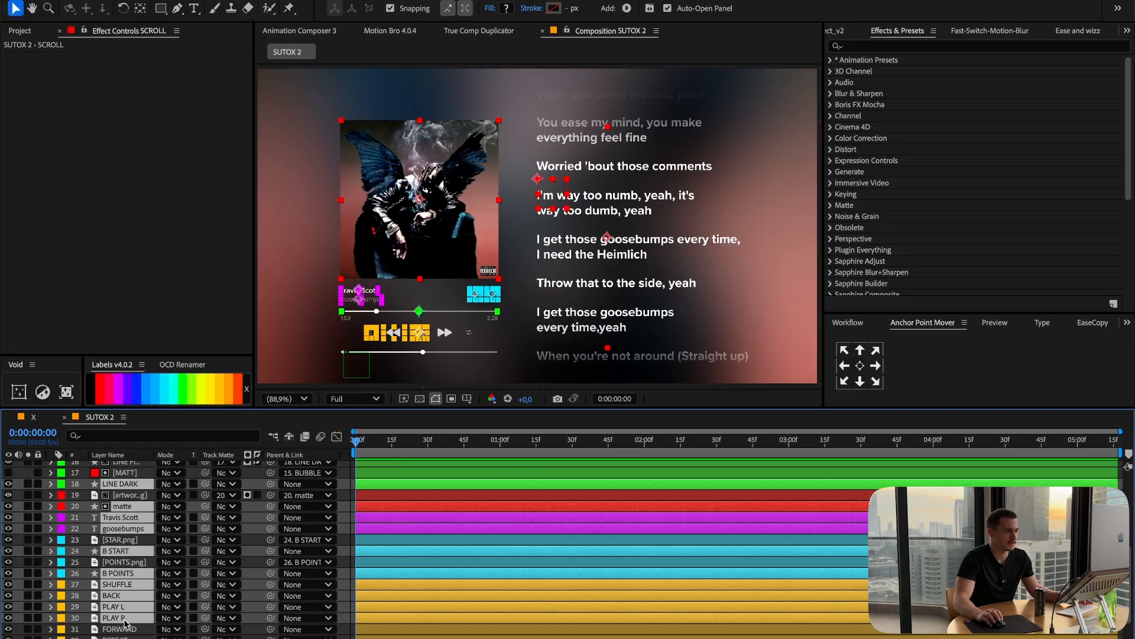
{"action": "left_click", "coordinate": [127, 629], "text": "ctrl"}
{"action": "left_click", "coordinate": [127, 637], "text": "ctrl"}
{"action": "scroll", "coordinate": [141, 616], "scroll_direction": "down", "scroll_amount": 7}
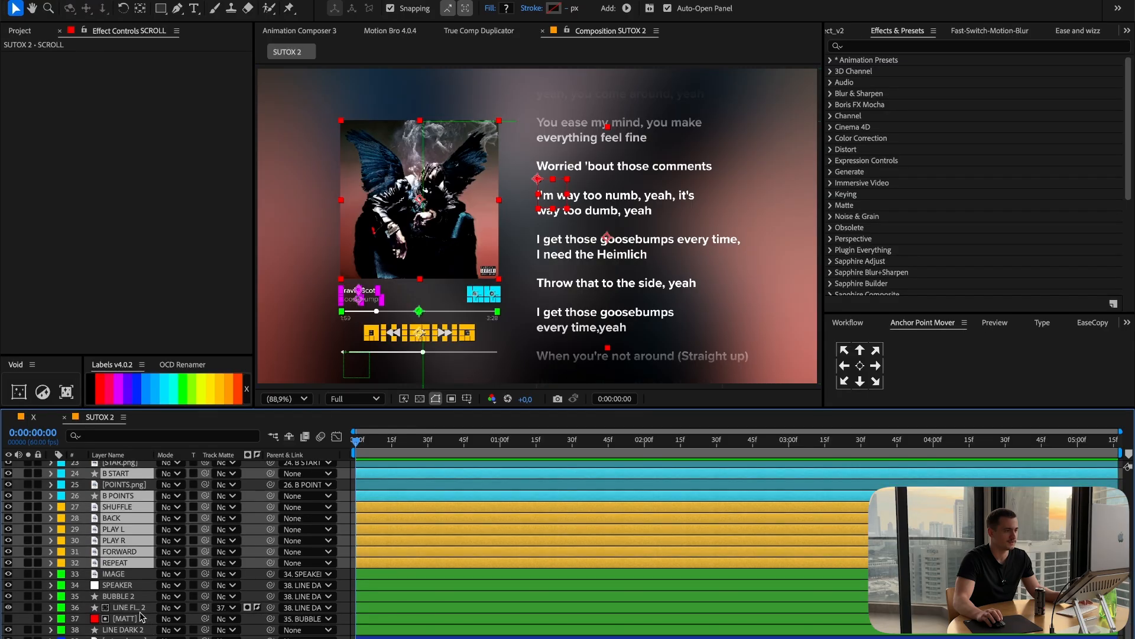
{"action": "left_click", "coordinate": [133, 629], "text": "ctrl"}
{"action": "left_click", "coordinate": [132, 637], "text": "ctrl"}
{"action": "scroll", "coordinate": [137, 595], "scroll_direction": "up", "scroll_amount": 15}
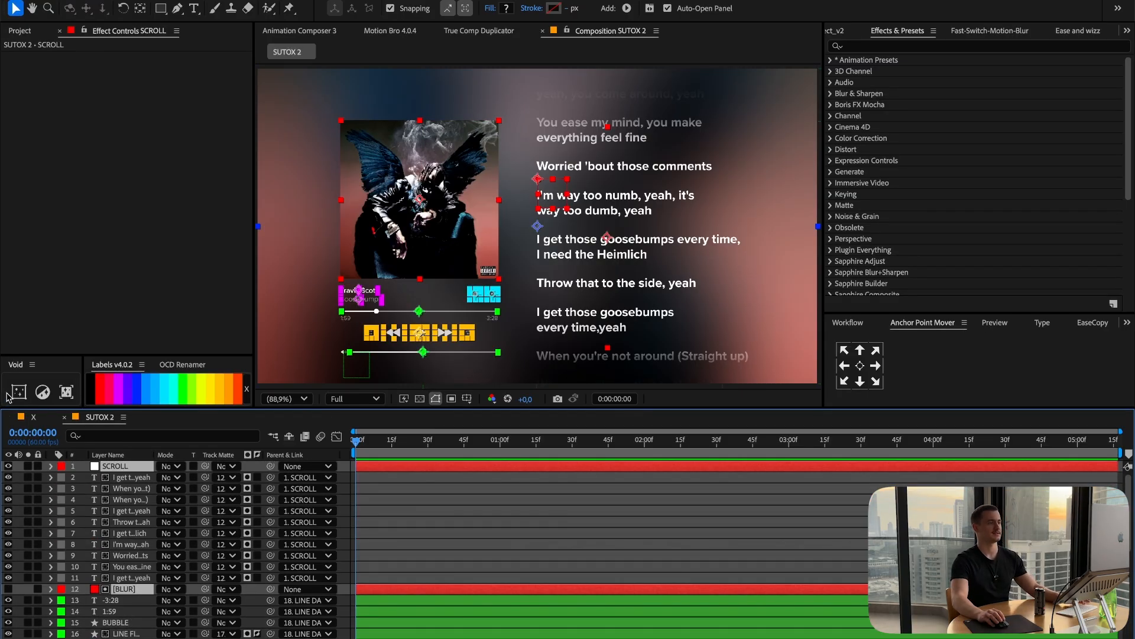
{"action": "left_click", "coordinate": [28, 390]}
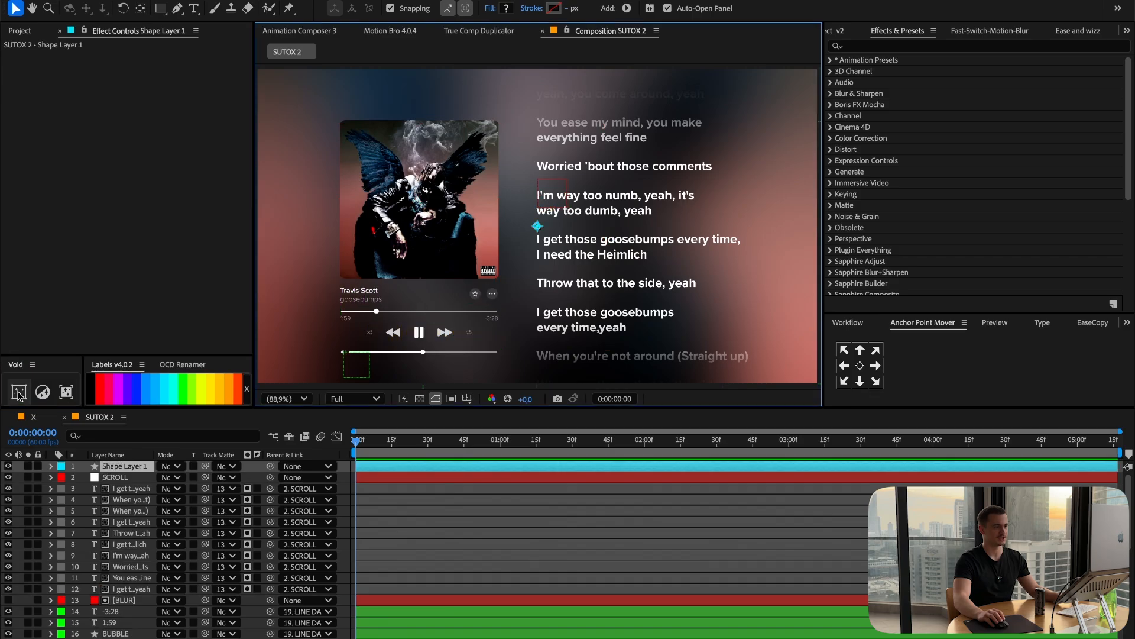
Display the Proportional Grid, raise the whole layout by moving the Void to Y 734.3, and delete the Void layer.
{"action": "left_click", "coordinate": [467, 398]}
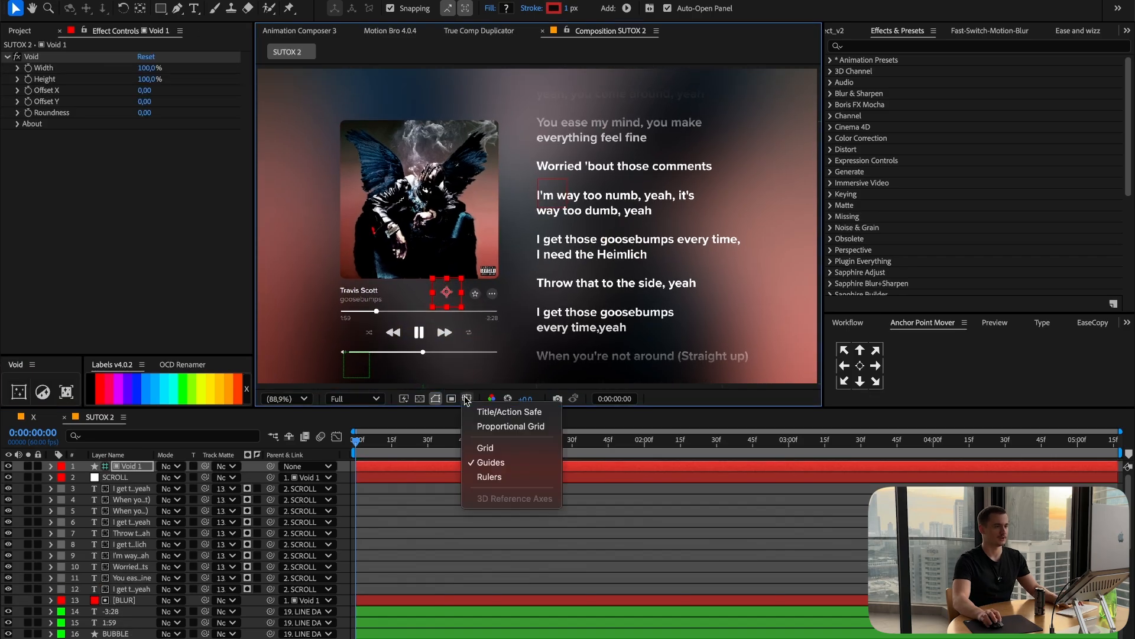
{"action": "left_click", "coordinate": [479, 431]}
{"action": "left_click", "coordinate": [124, 468]}
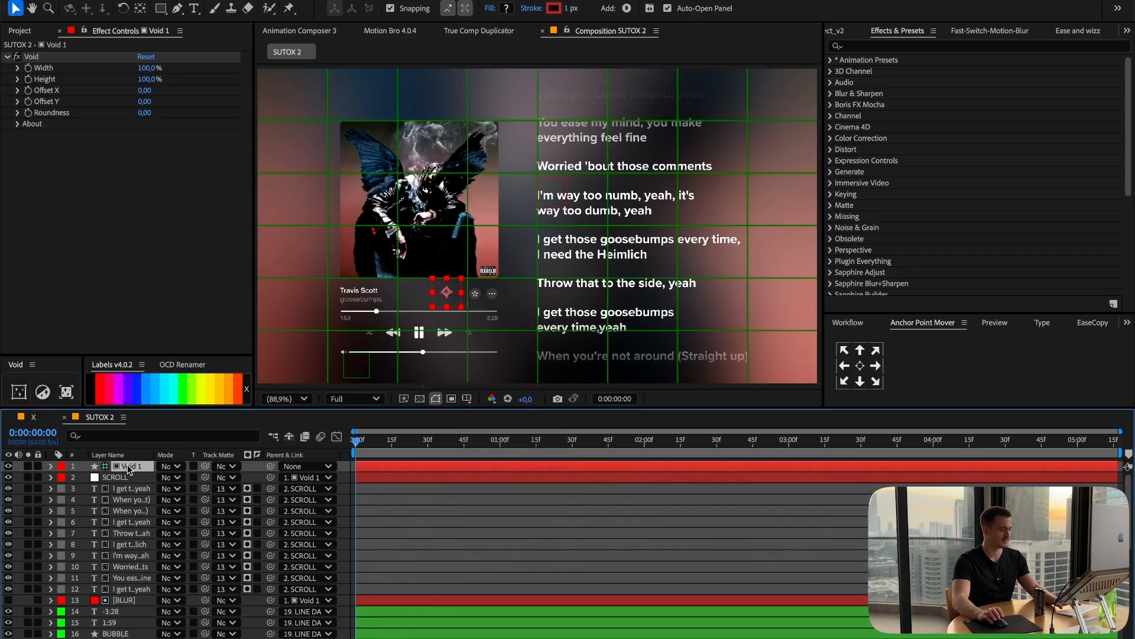
{"action": "key", "text": "p"}
{"action": "left_click_drag", "start_coordinate": [184, 477], "coordinate": [160, 478]}
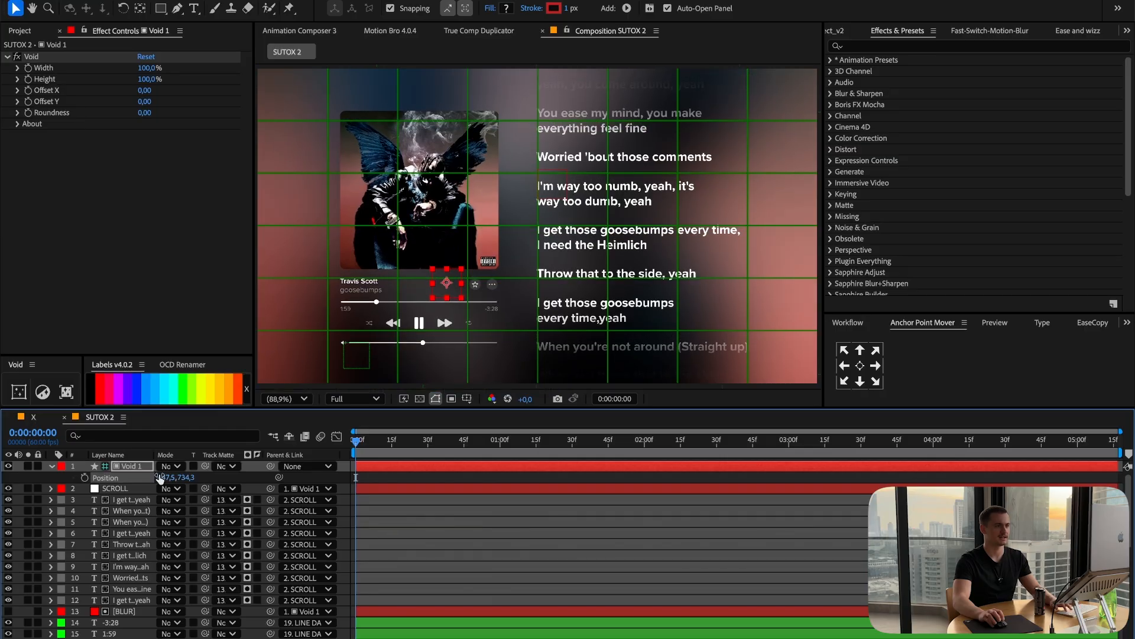
{"action": "key", "text": "Delete"}
Set the vertical Scale of the BLUR matte layer to 60%, keeping its width at 300%.
{"action": "left_click", "coordinate": [122, 467]}
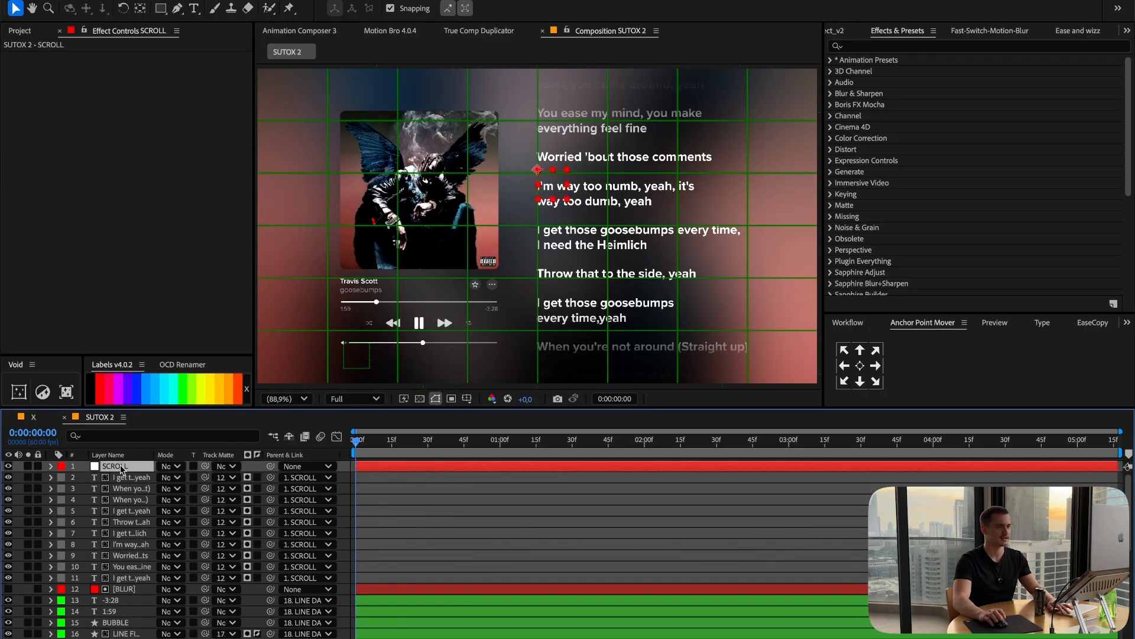
{"action": "left_click", "coordinate": [127, 589]}
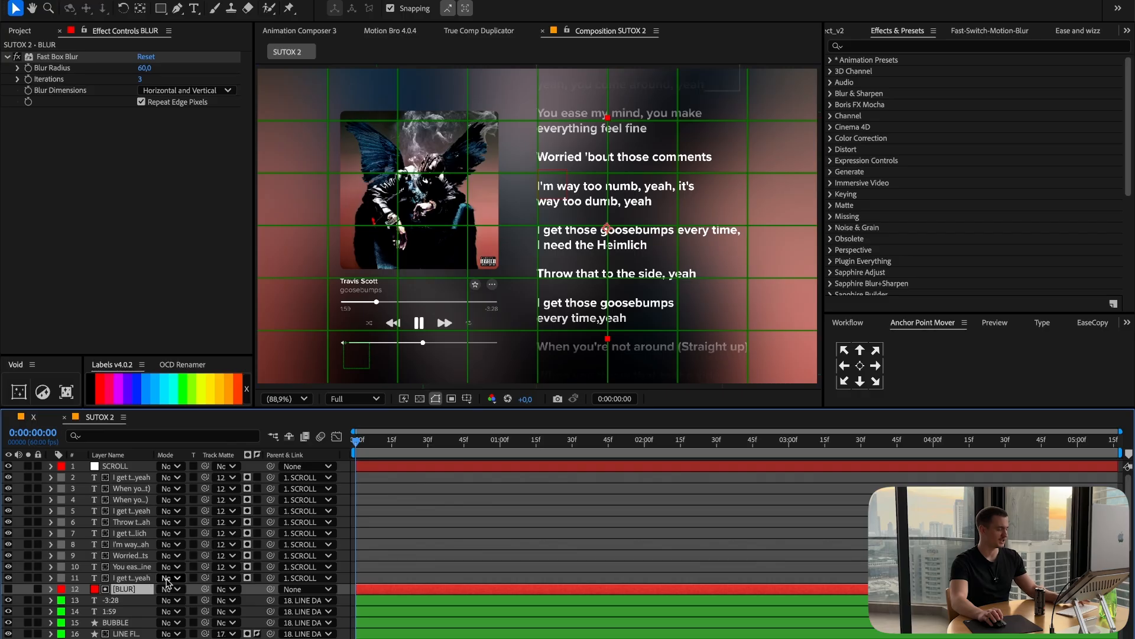
{"action": "key", "text": "s"}
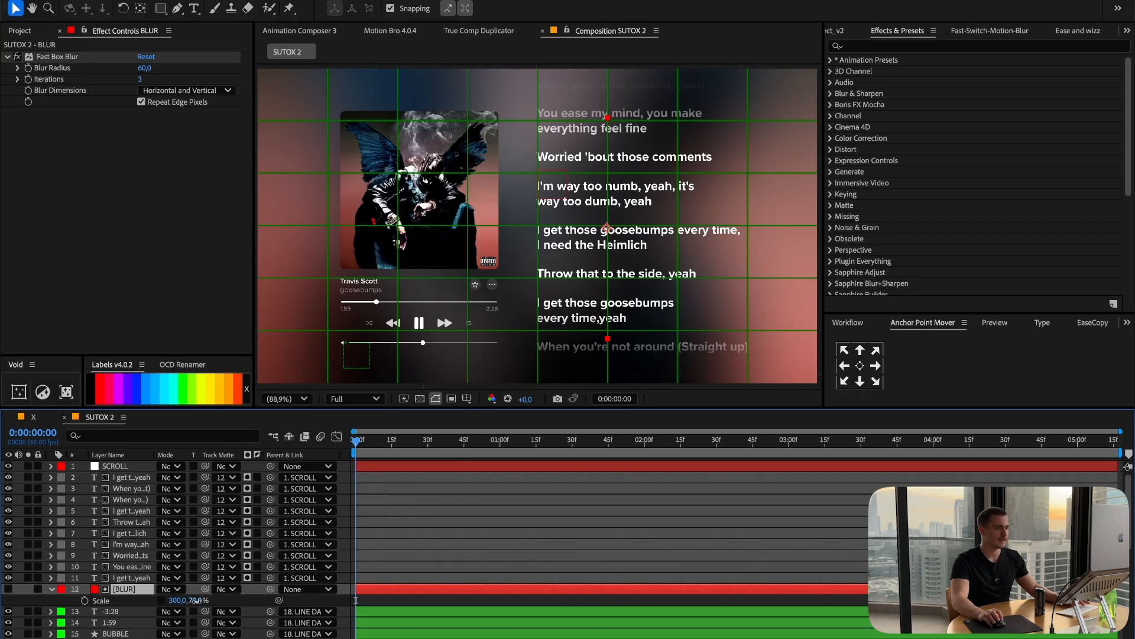
{"action": "left_click_drag", "start_coordinate": [190, 601], "coordinate": [190, 600]}
{"action": "key", "text": "super+z"}
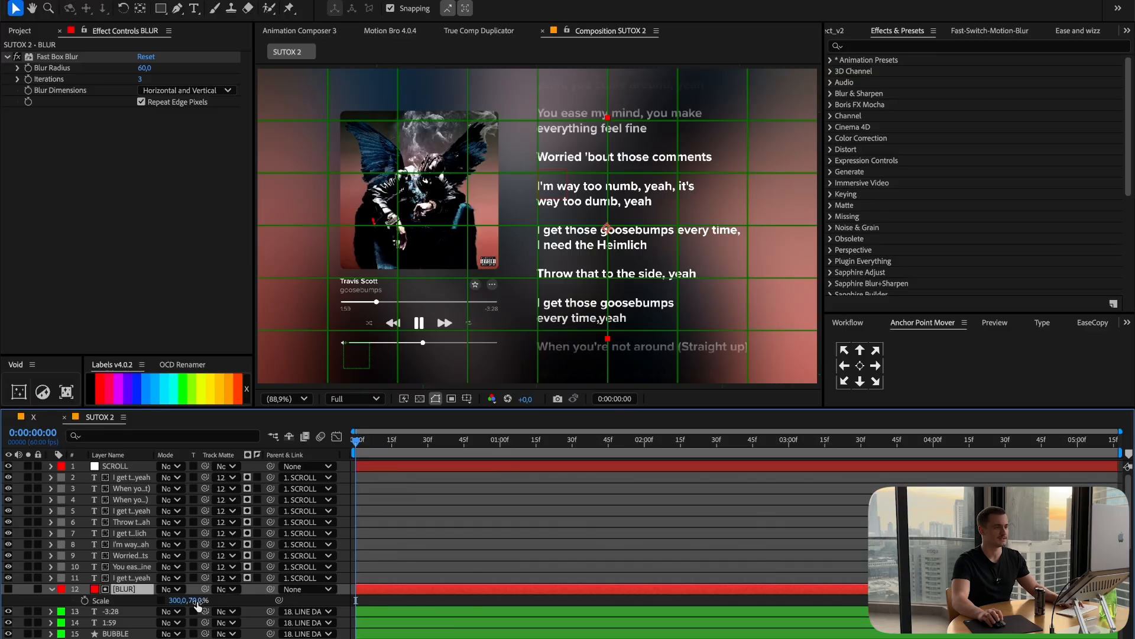
{"action": "left_click", "coordinate": [196, 600]}
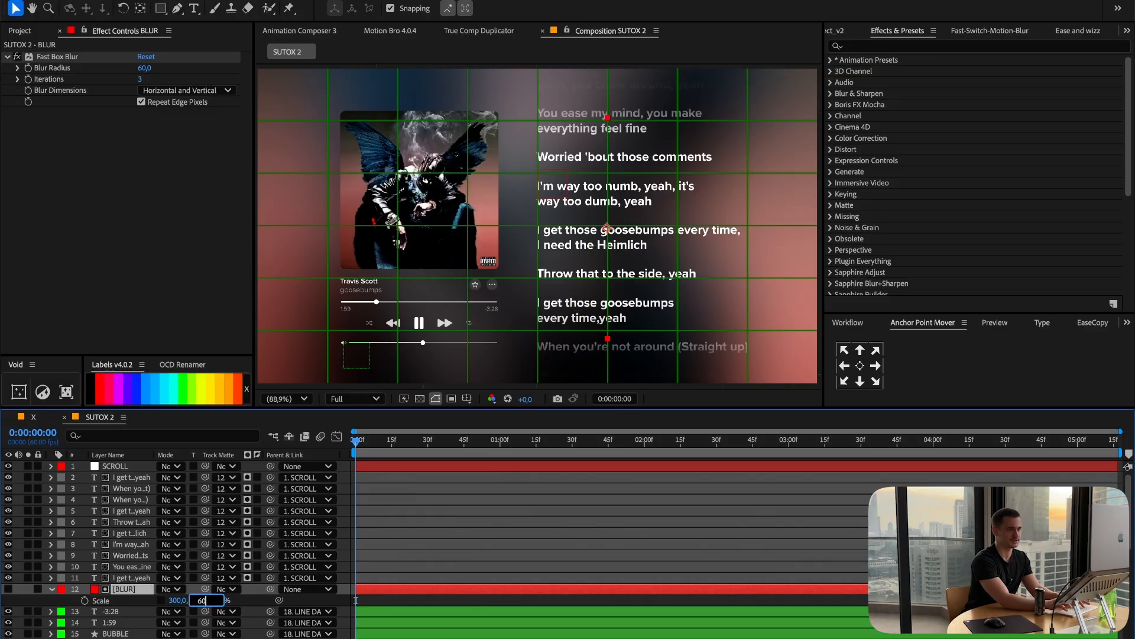
{"action": "key", "text": "Return"}
Switch to Finder and check the APPLE MUSIC UI.png reference in the 04_ASSETS folder.
{"action": "key", "text": "super+Tab"}
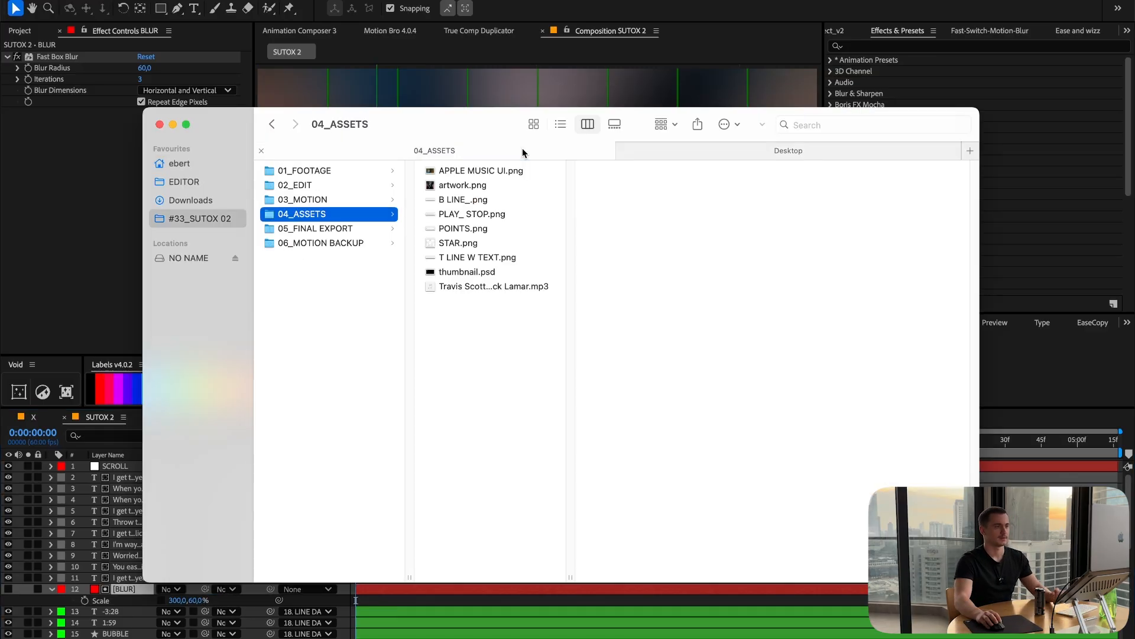
{"action": "left_click", "coordinate": [482, 173]}
{"action": "left_click_drag", "start_coordinate": [474, 137], "coordinate": [540, 403]}
Reduce the BLUR matte's vertical Scale further and raise its Position to Y 488 to adjust the lyrics' fade.
{"action": "left_click", "coordinate": [193, 611]}
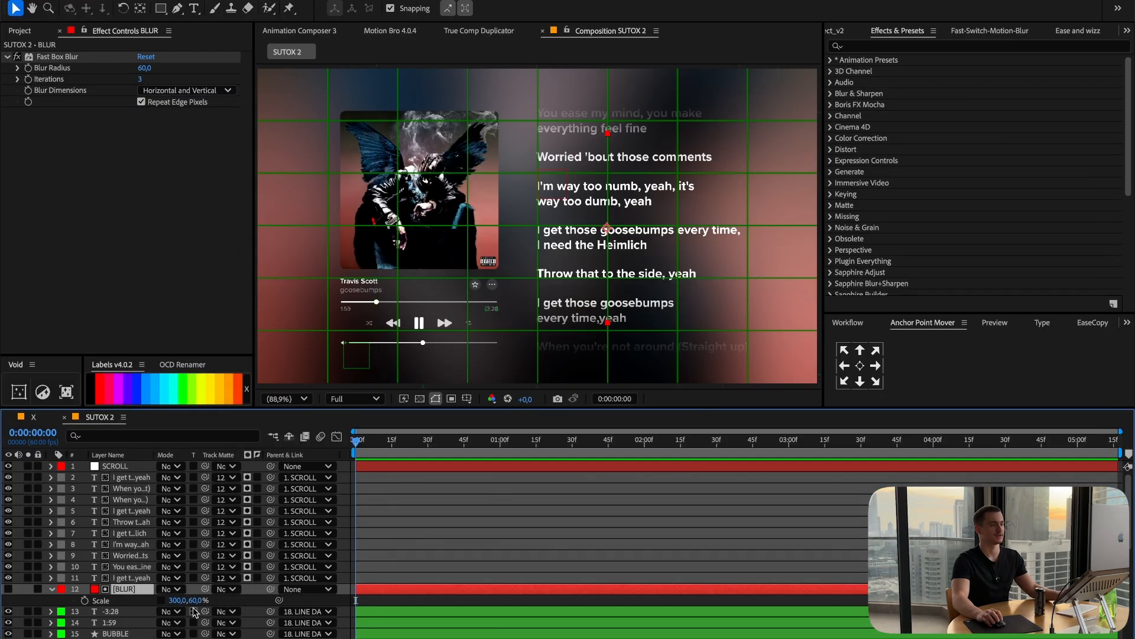
{"action": "left_click", "coordinate": [195, 601]}
{"action": "type", "text": "546,0"}
{"action": "key", "text": "Return"}
{"action": "key", "text": "p"}
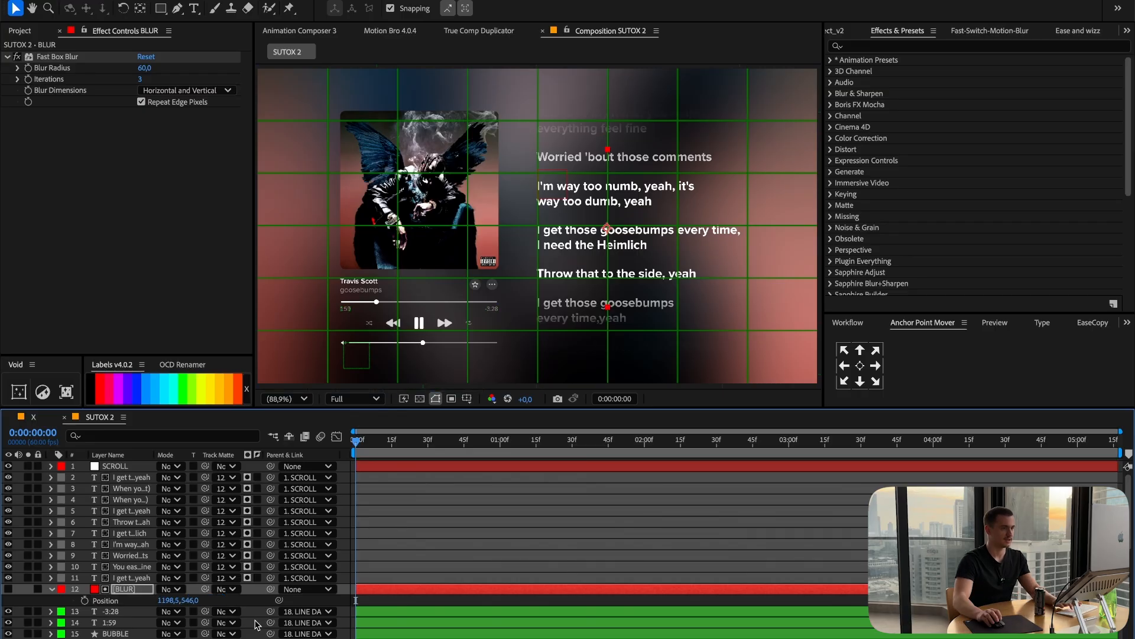
{"action": "left_click_drag", "start_coordinate": [184, 601], "coordinate": [151, 602]}
{"action": "left_click", "coordinate": [311, 601]}
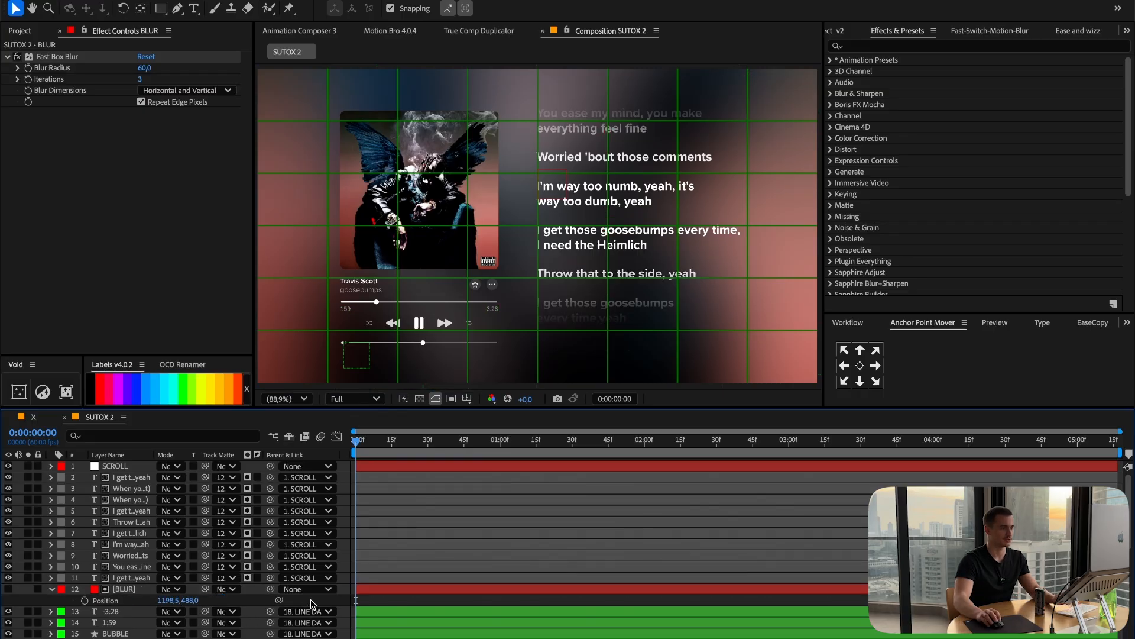
{"action": "left_click", "coordinate": [52, 589]}
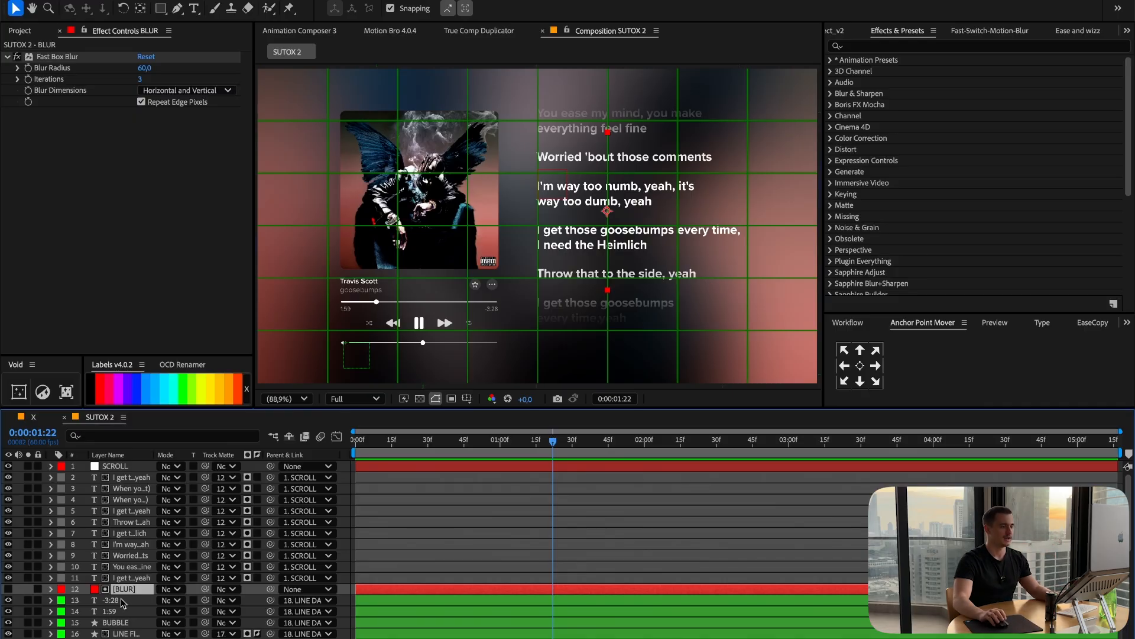
Pre-compose the SCROLL null, all lyric text layers and the BLUR matte into a composition named LYRICS.
{"action": "left_click", "coordinate": [141, 579]}
{"action": "left_click", "coordinate": [118, 466]}
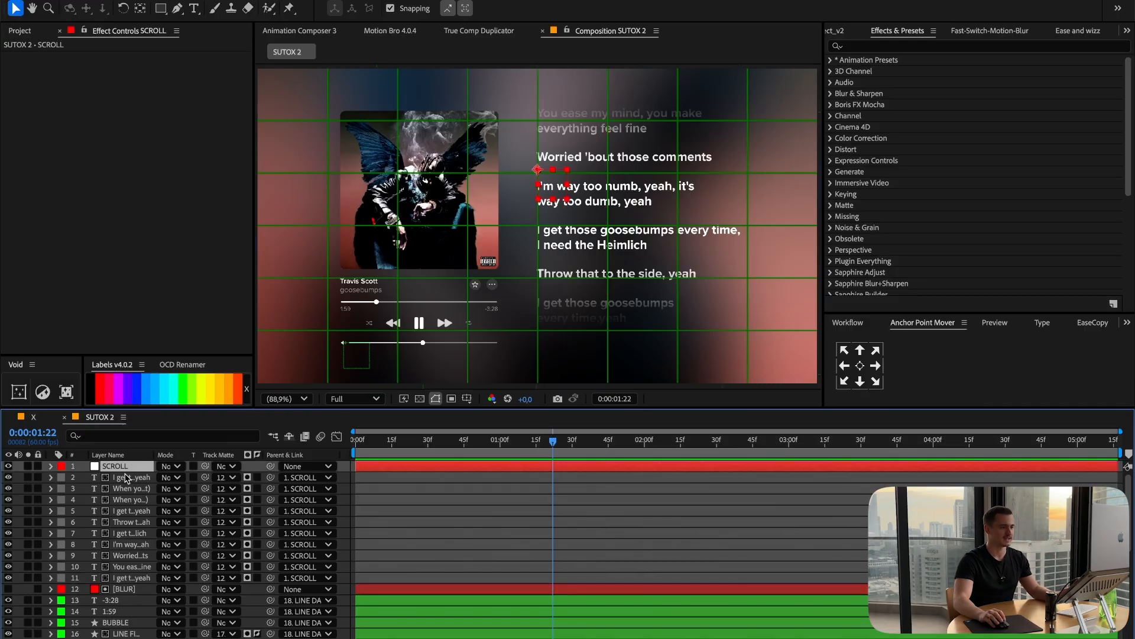
{"action": "left_click", "coordinate": [125, 589], "text": "shift"}
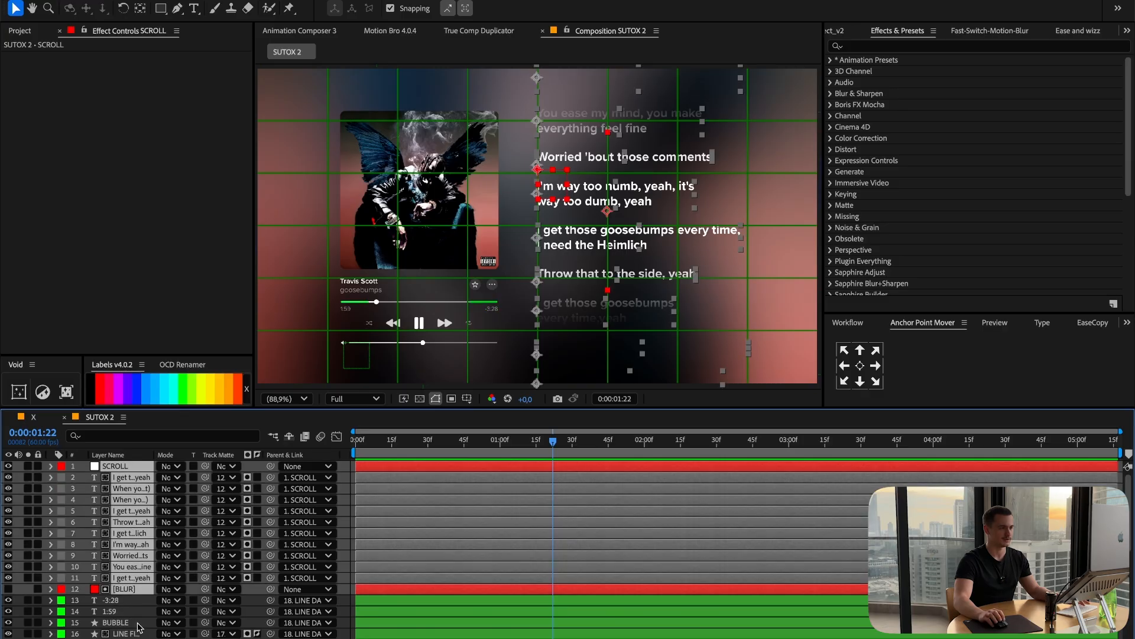
{"action": "left_click", "coordinate": [118, 622]}
{"action": "left_click", "coordinate": [135, 467]}
{"action": "left_click", "coordinate": [128, 590], "text": "shift"}
{"action": "right_click", "coordinate": [461, 523]}
{"action": "left_click", "coordinate": [499, 577]}
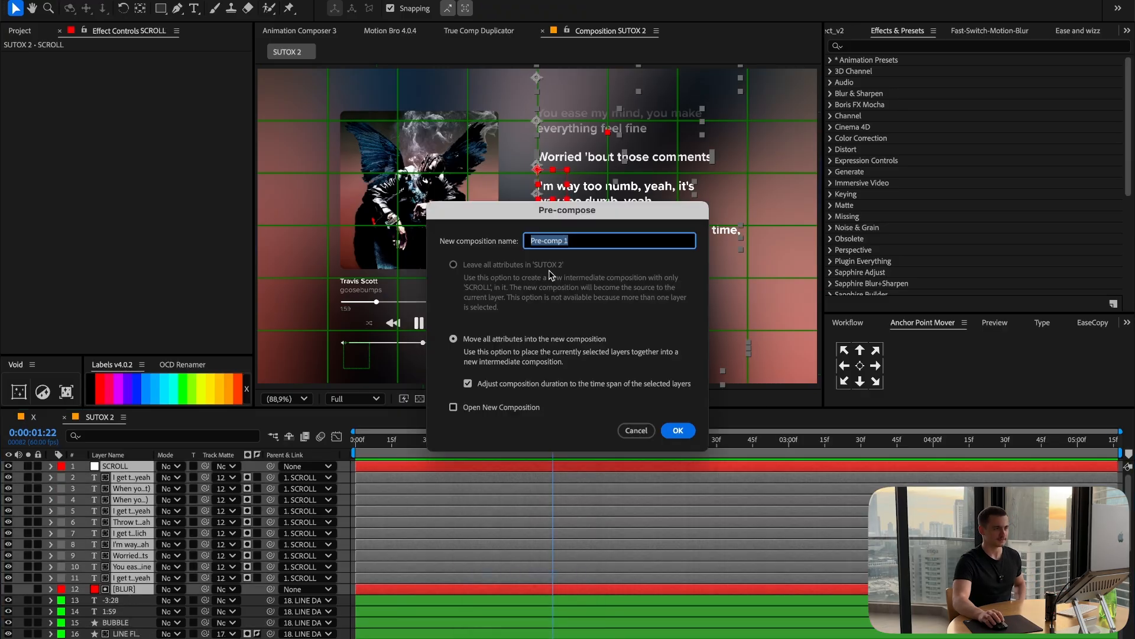
{"action": "type", "text": "LYRICS"}
{"action": "key", "text": "Return"}
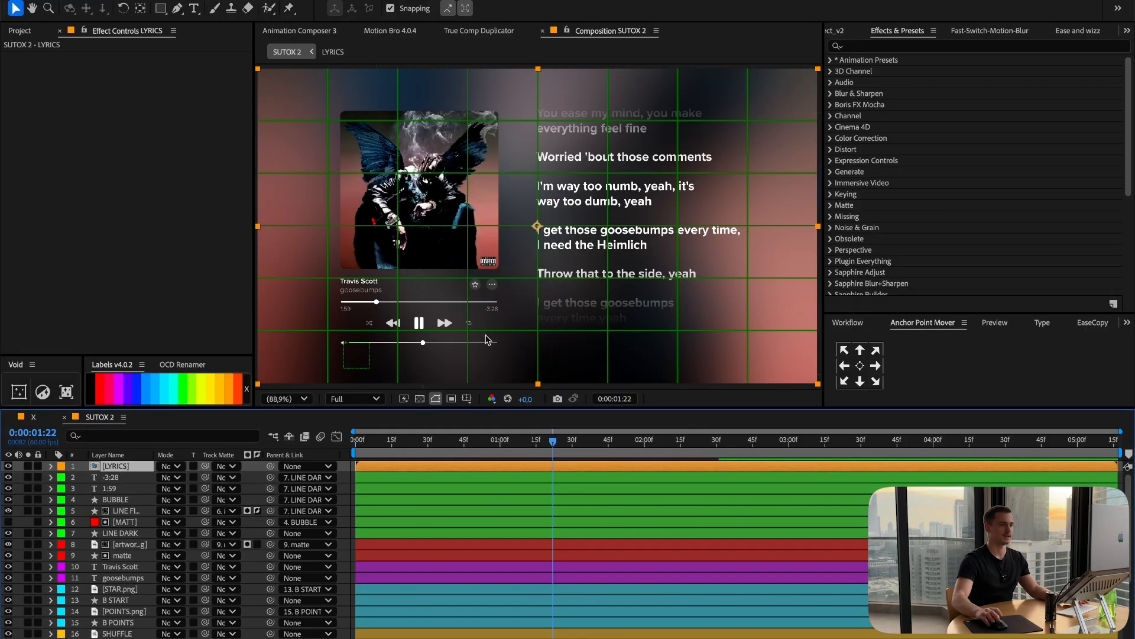
Copy the Travis Scott - goosebumps mp3 audio layer from SUTOX 2 into the LYRICS pre-comp, below the BLUR layer.
{"action": "scroll", "coordinate": [498, 550], "scroll_direction": "down", "scroll_amount": 1}
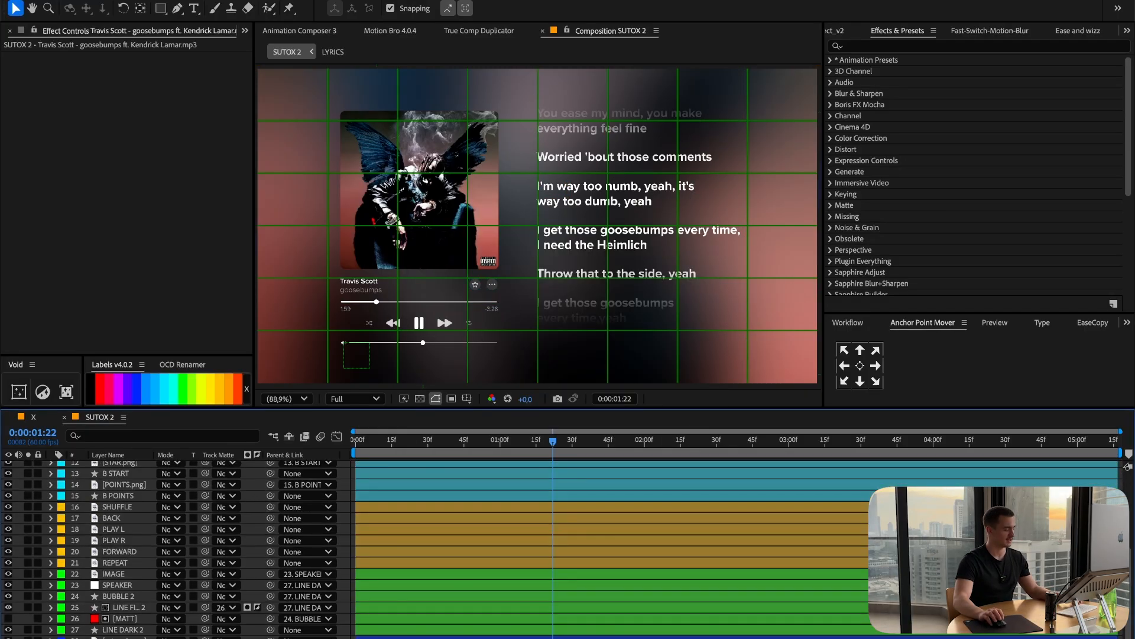
{"action": "scroll", "coordinate": [140, 620], "scroll_direction": "up", "scroll_amount": 5}
{"action": "double_click", "coordinate": [115, 467]}
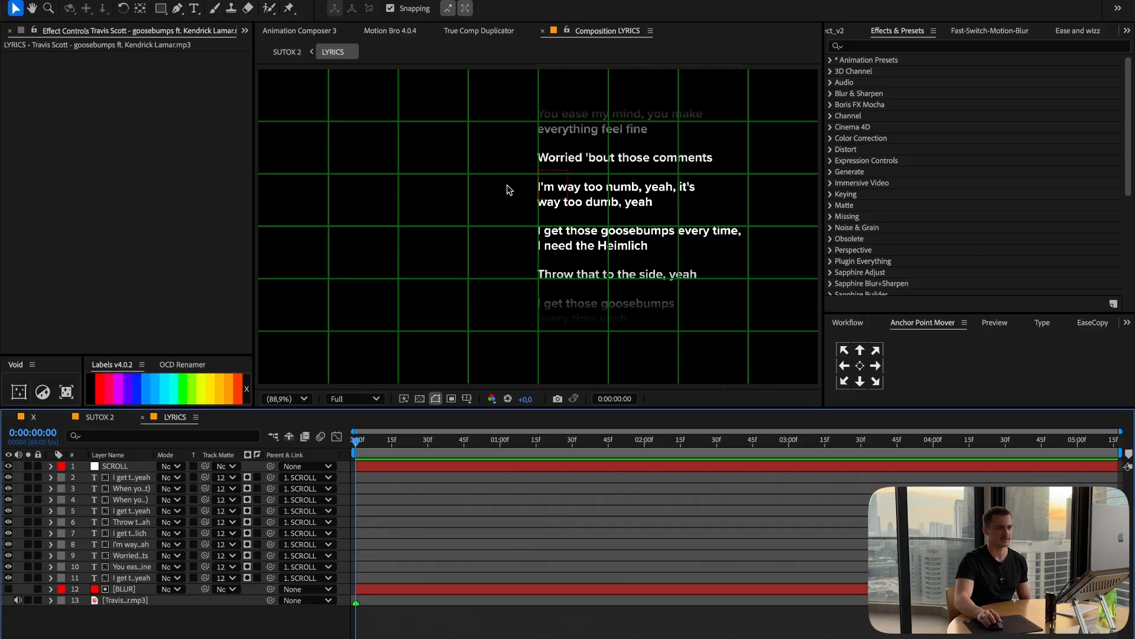
Animate the SCROLL null's Y Position with keyframes of 481 at 0:00:00:00 and 170 at 0:00:00:45.
{"action": "key", "text": "p"}
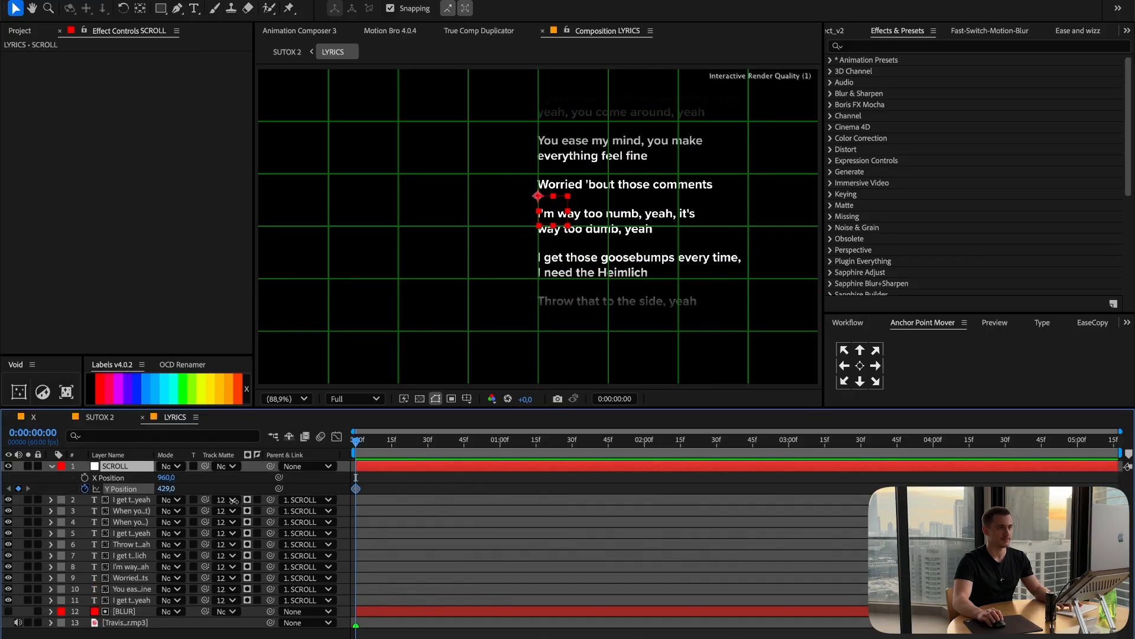
{"action": "left_click_drag", "start_coordinate": [167, 489], "coordinate": [148, 488]}
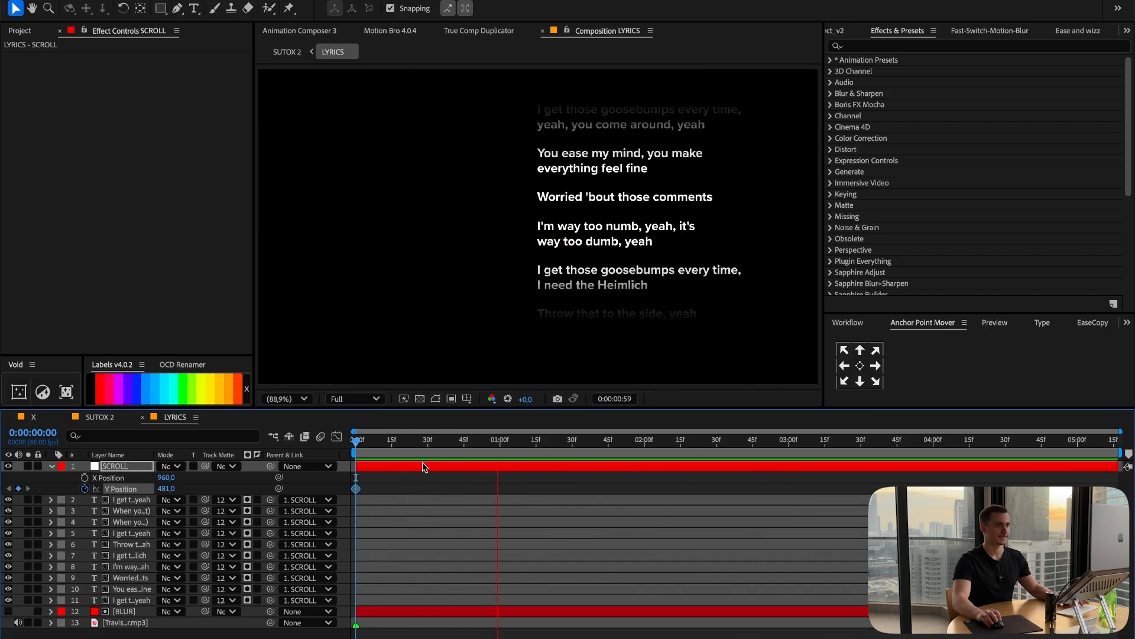
{"action": "left_click", "coordinate": [465, 454]}
{"action": "left_click_drag", "start_coordinate": [166, 488], "coordinate": [132, 488]}
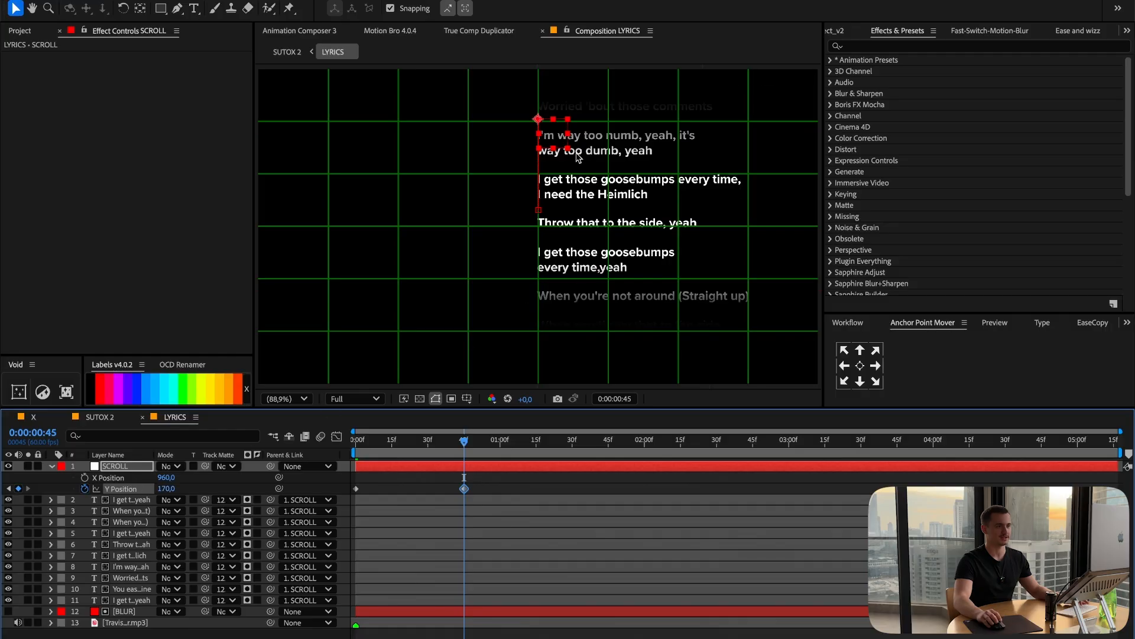
Place composition marker 1 at the start of the LYRICS timeline and preview the scroll.
{"action": "left_click_drag", "start_coordinate": [423, 456], "coordinate": [782, 445]}
{"action": "key", "text": "Home"}
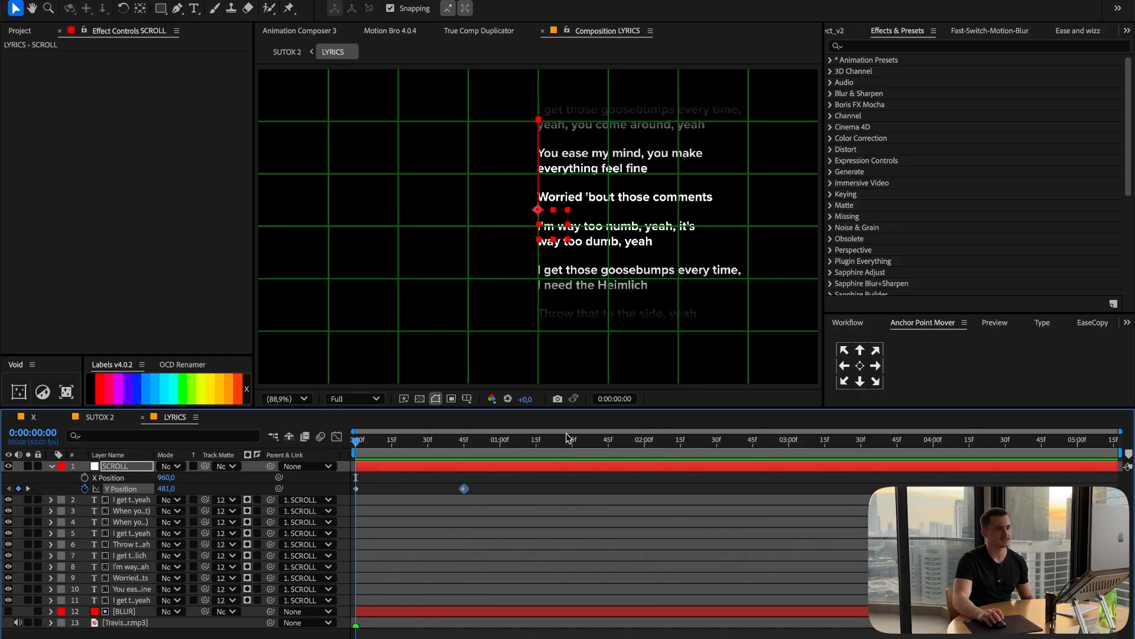
{"action": "left_click_drag", "start_coordinate": [1129, 453], "coordinate": [359, 452]}
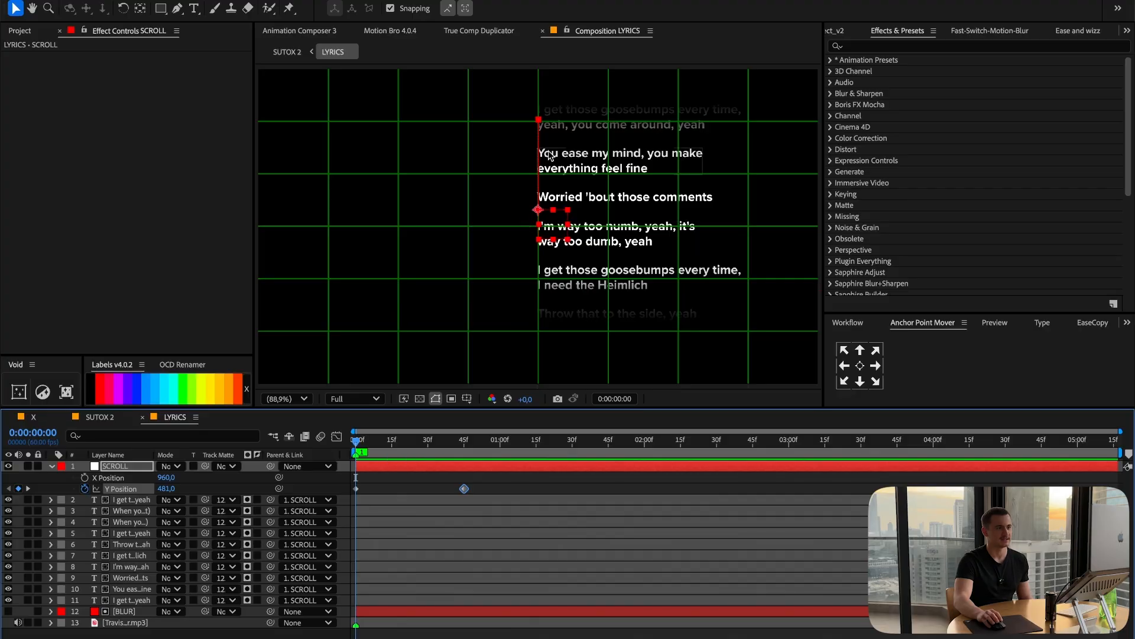
{"action": "key", "text": "space"}
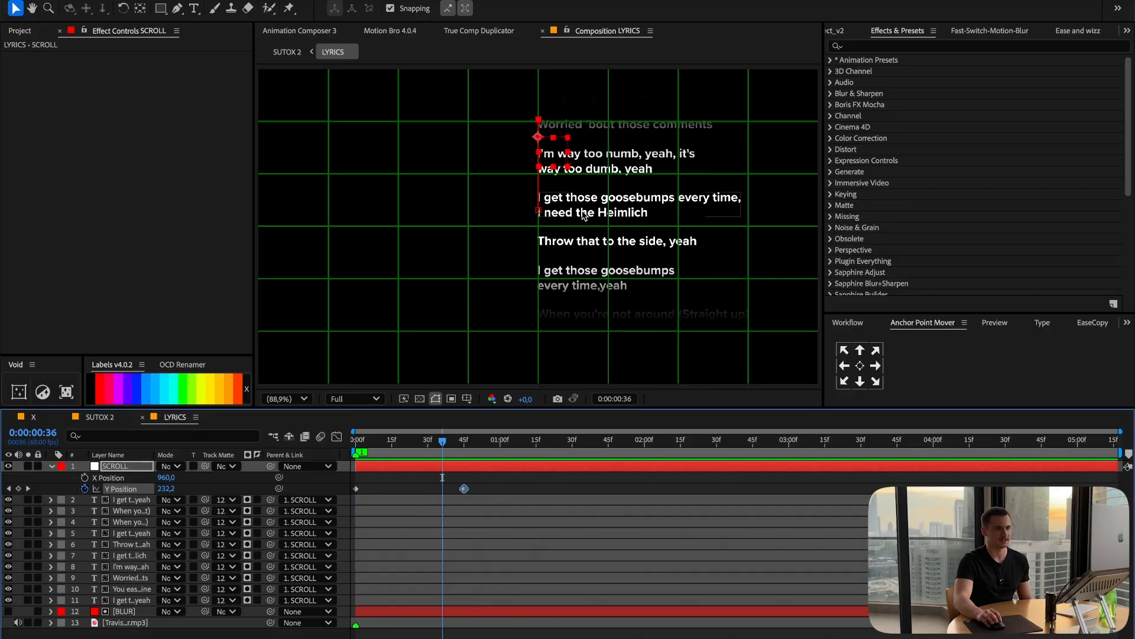
Display the audio layer's waveform and place composition marker 2 on the beat at 0:00:02:46.
{"action": "left_click", "coordinate": [679, 445]}
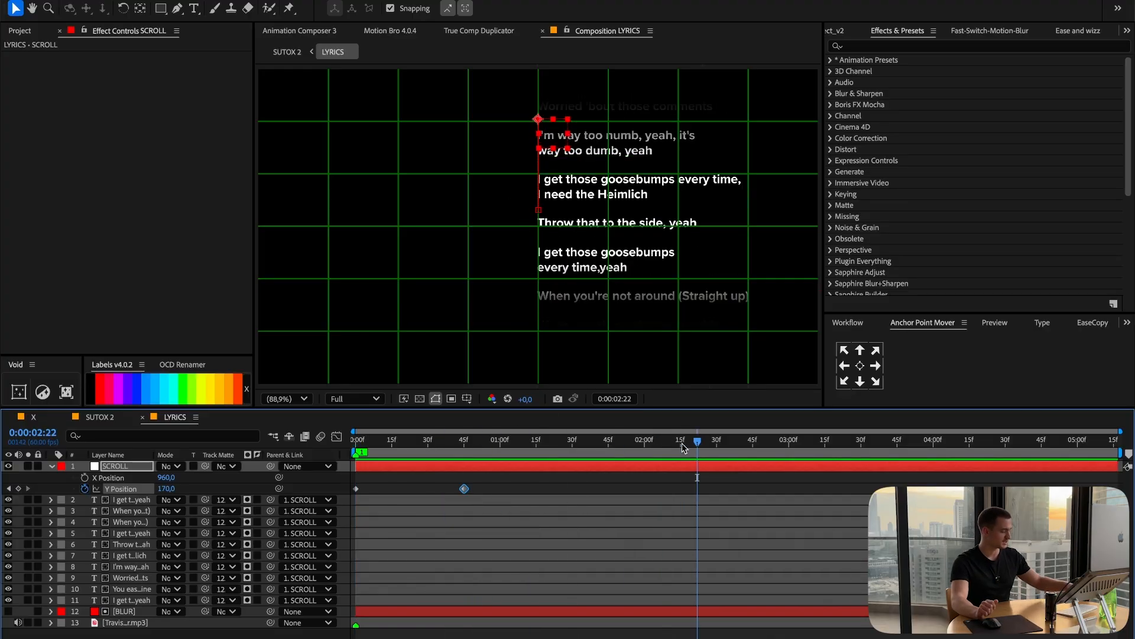
{"action": "left_click", "coordinate": [752, 441]}
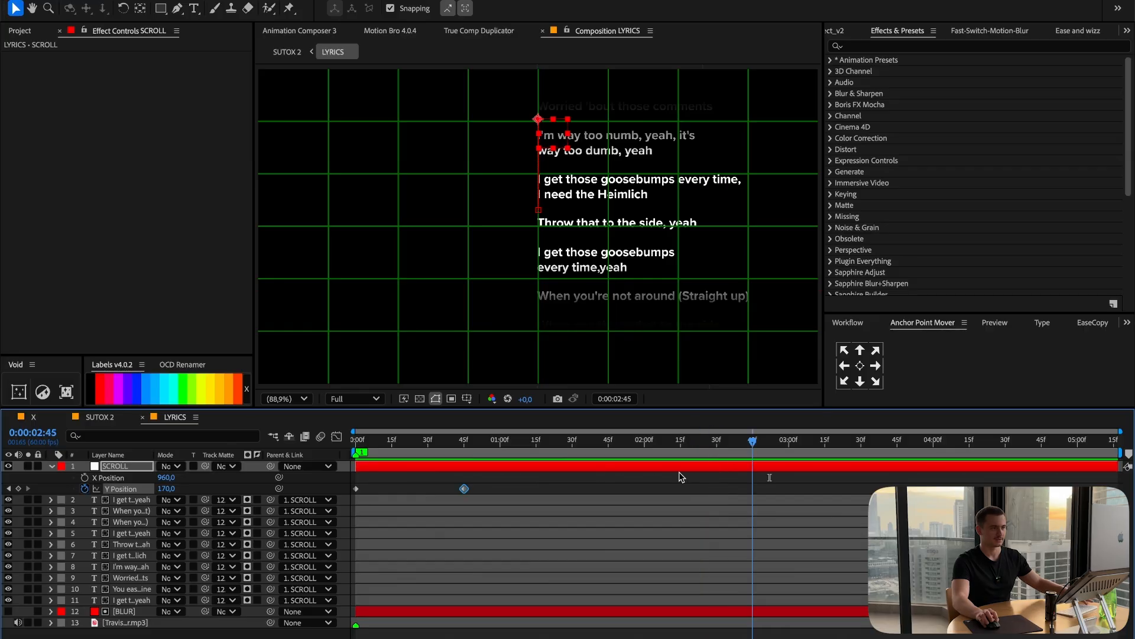
{"action": "left_click", "coordinate": [140, 622]}
{"action": "key", "text": "l"}
{"action": "key", "text": "l"}
{"action": "key", "text": "l"}
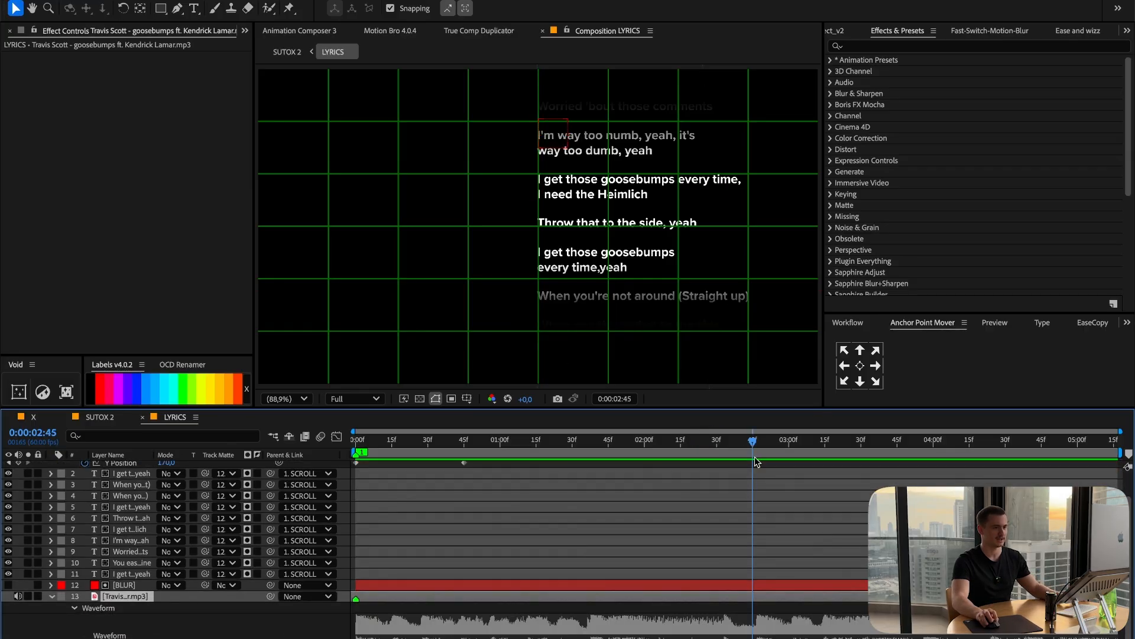
{"action": "left_click", "coordinate": [759, 442]}
{"action": "left_click", "coordinate": [756, 442]}
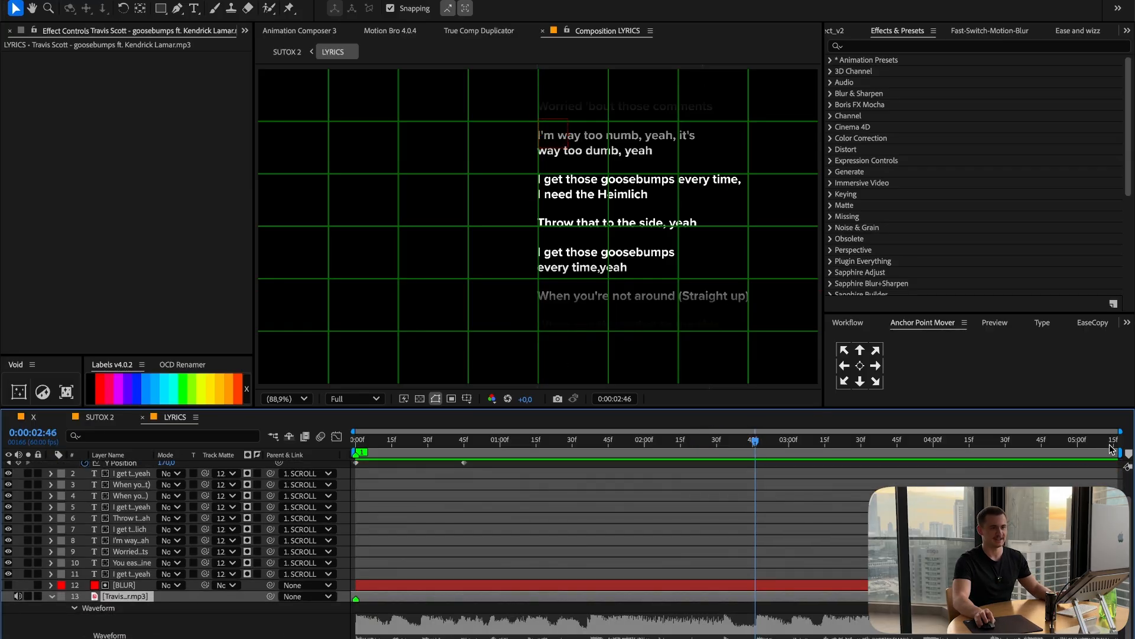
{"action": "scroll", "coordinate": [766, 538], "scroll_direction": "up", "scroll_amount": 2}
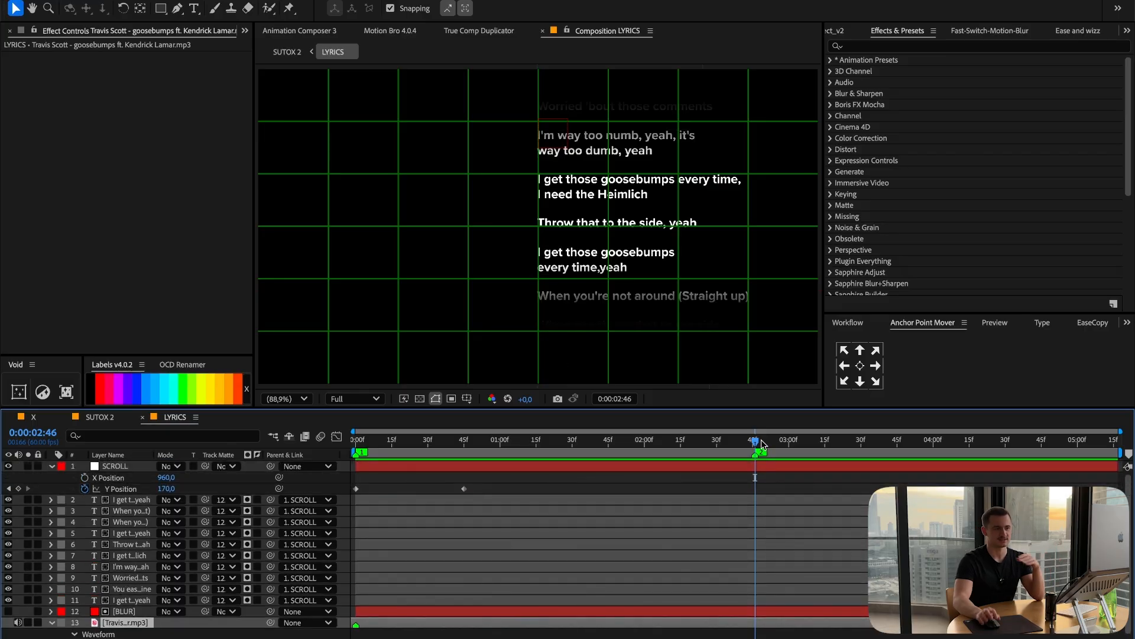
{"action": "left_click", "coordinate": [771, 475]}
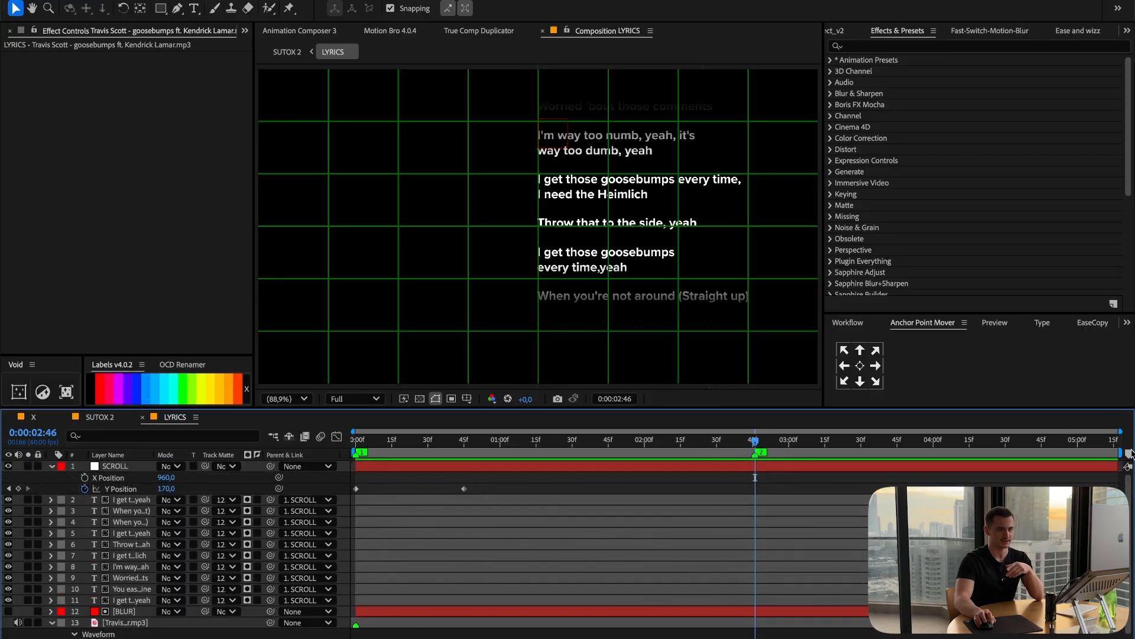
Hold SCROLL's Y Position at 170 with a keyframe at about 0:00:02:25 and add one of 24 at 0:00:03:08.
{"action": "left_click", "coordinate": [464, 488]}
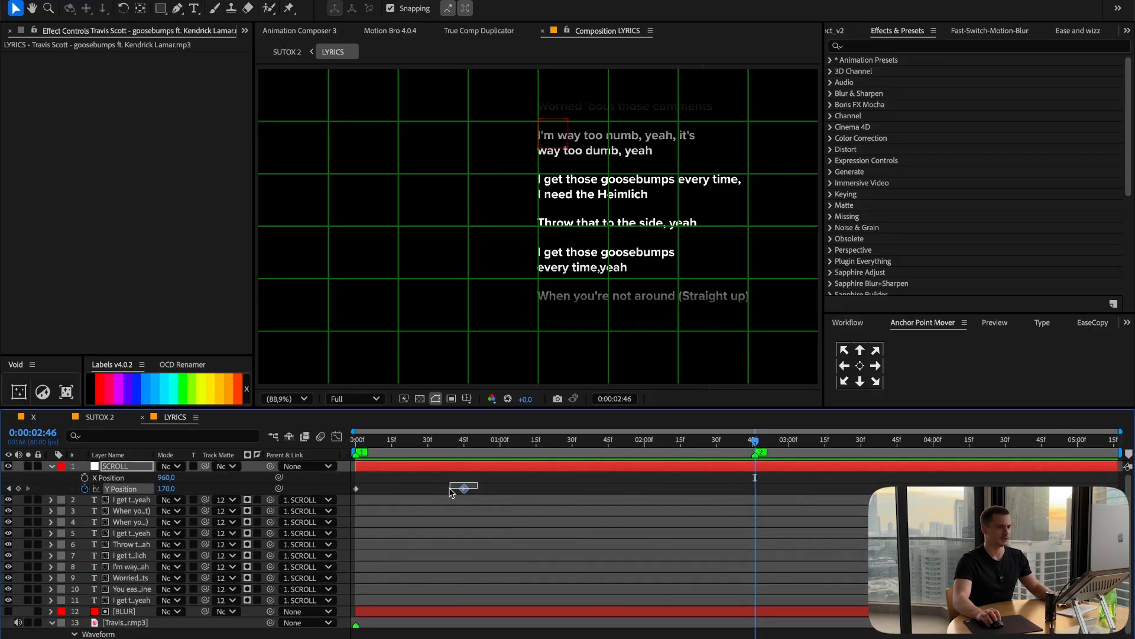
{"action": "left_click_drag", "start_coordinate": [762, 458], "coordinate": [808, 489]}
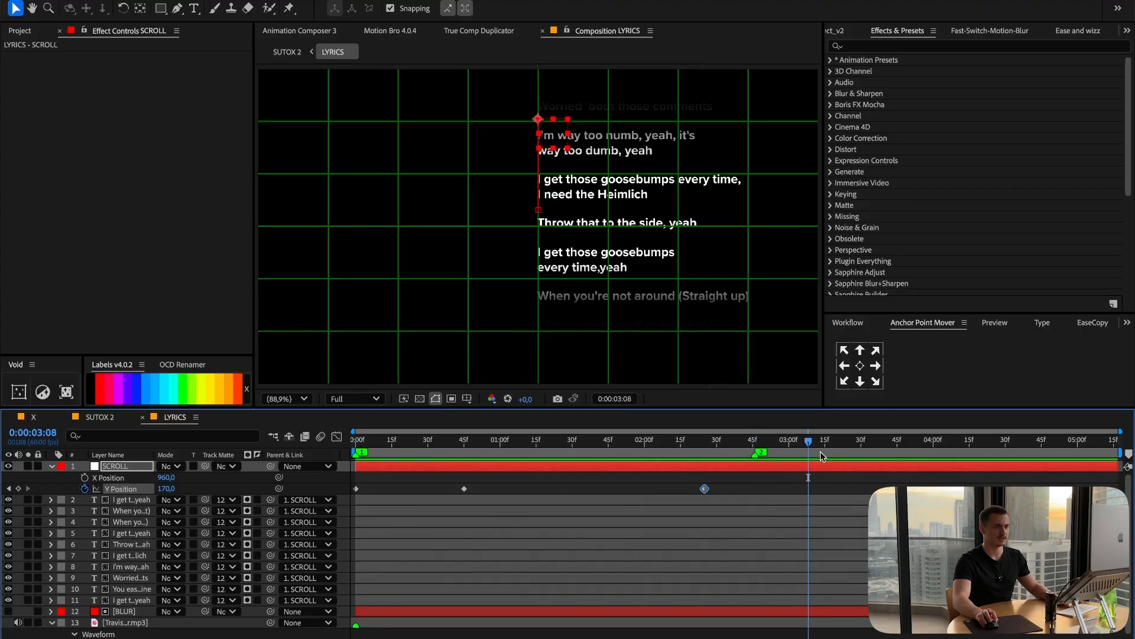
{"action": "left_click_drag", "start_coordinate": [159, 489], "coordinate": [76, 489]}
{"action": "left_click", "coordinate": [838, 477]}
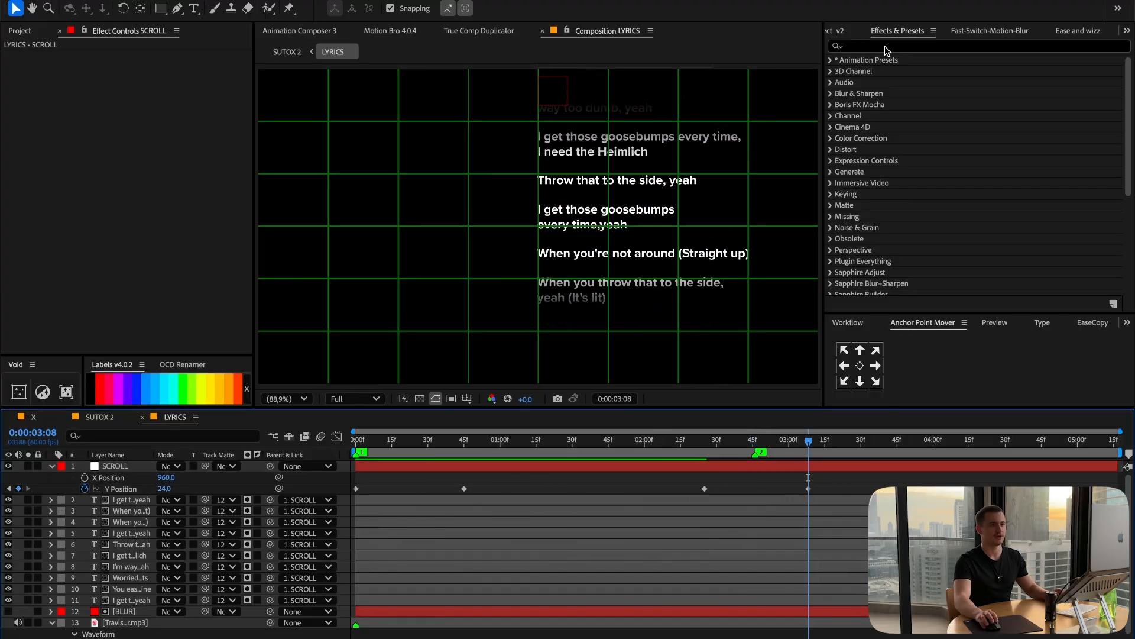
Show the Flow easing curves and examine the smooth l curve's numeric values.
{"action": "scroll", "coordinate": [872, 31], "scroll_direction": "up", "scroll_amount": 5}
{"action": "left_click", "coordinate": [841, 31]}
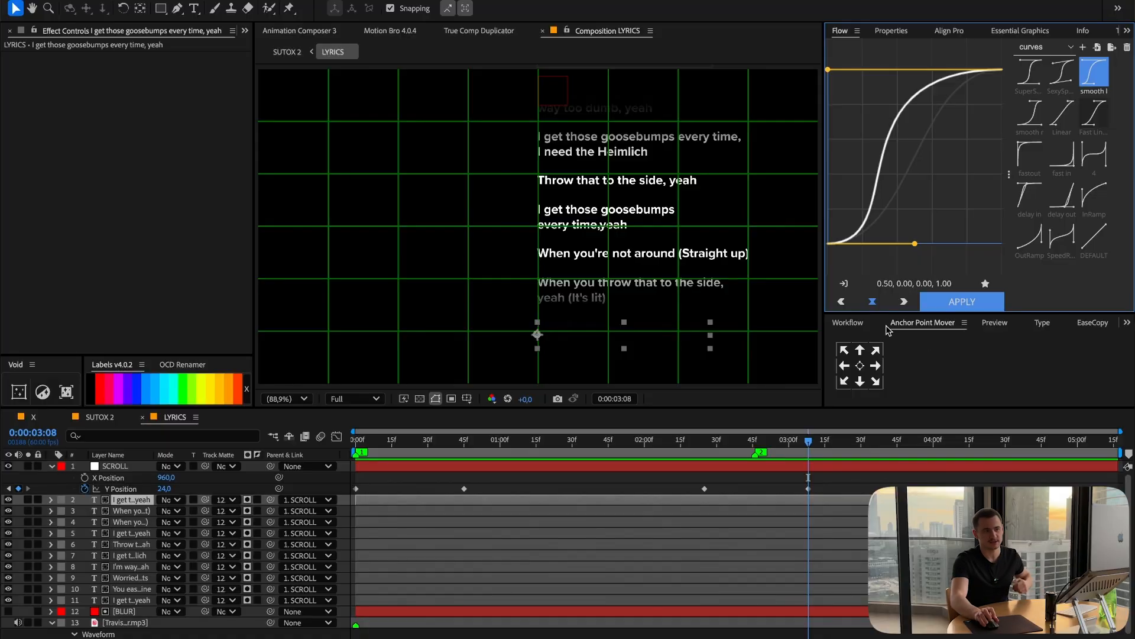
{"action": "left_click", "coordinate": [911, 283]}
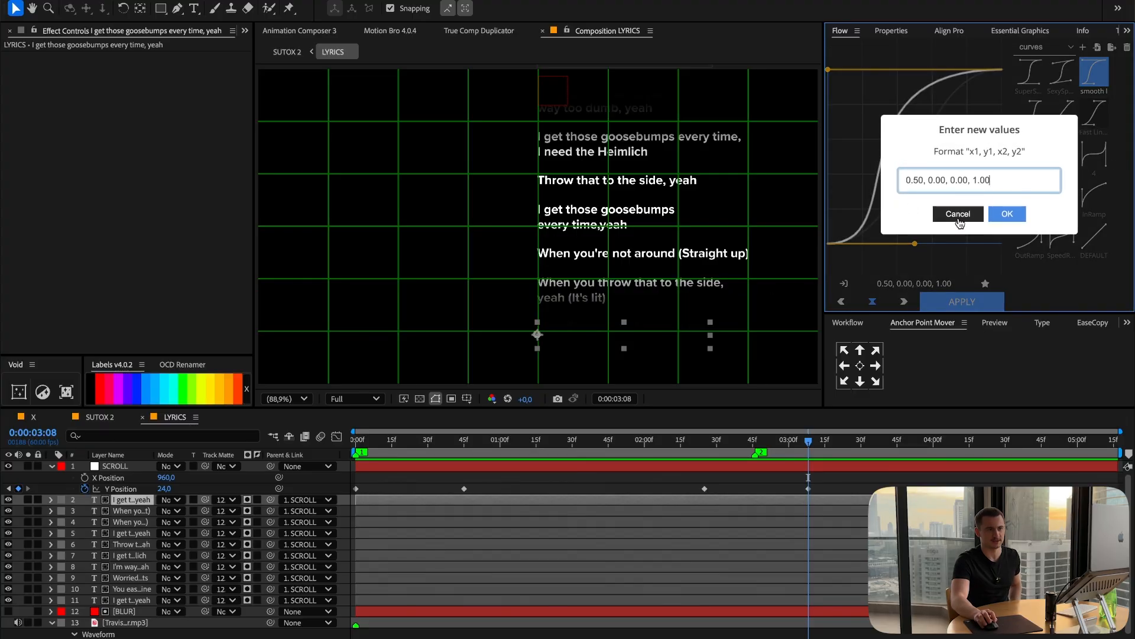
{"action": "left_click", "coordinate": [958, 217]}
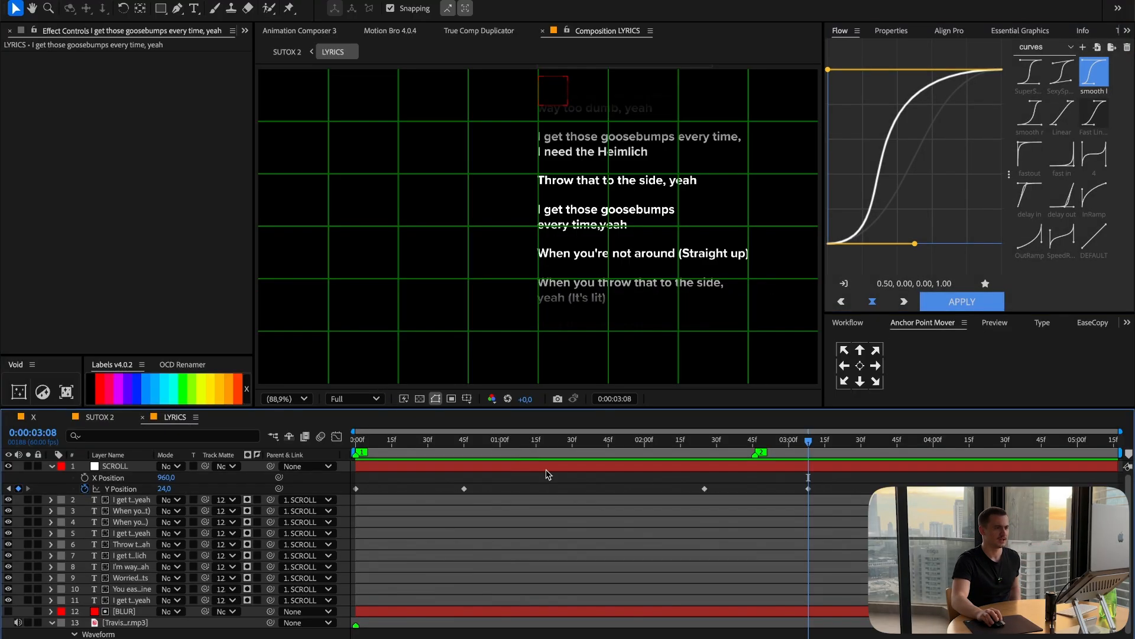
Ease the SCROLL Y Position keyframes with the smooth l curve, shift the first movement around marker 1 and preview the motion.
{"action": "key", "text": "Home"}
{"action": "left_click_drag", "start_coordinate": [548, 473], "coordinate": [350, 498]}
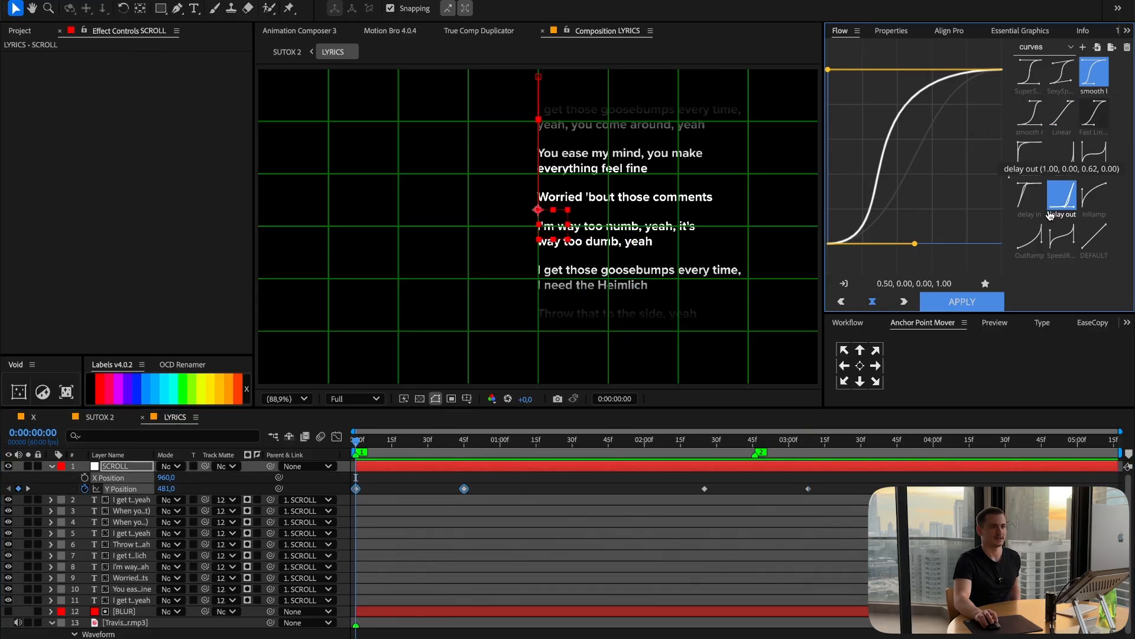
{"action": "key", "text": "space"}
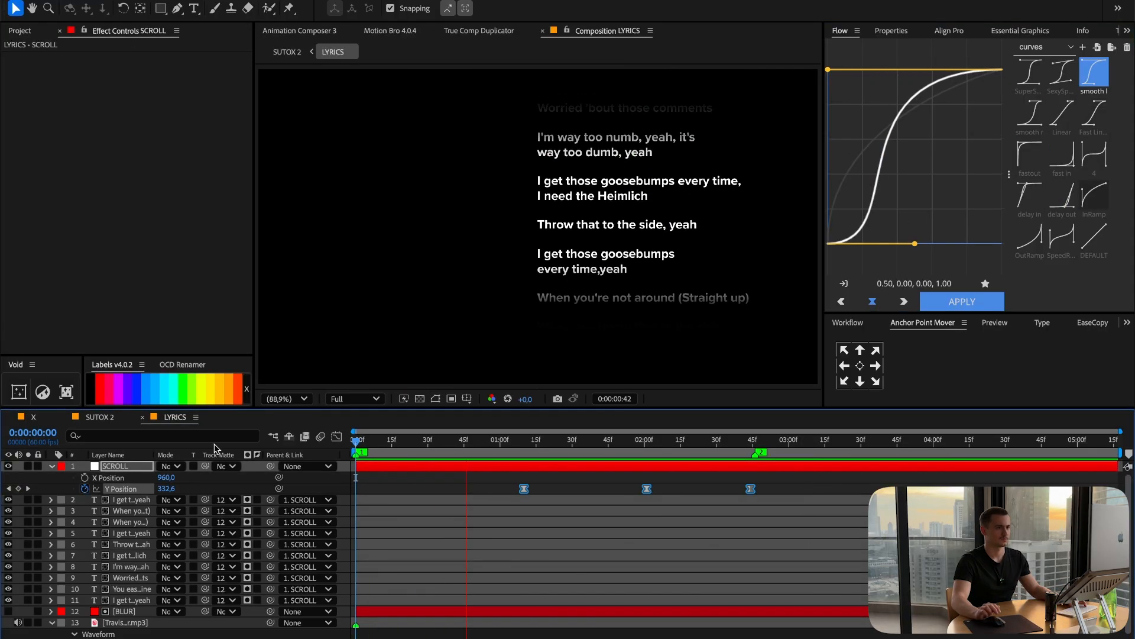
{"action": "key", "text": "space"}
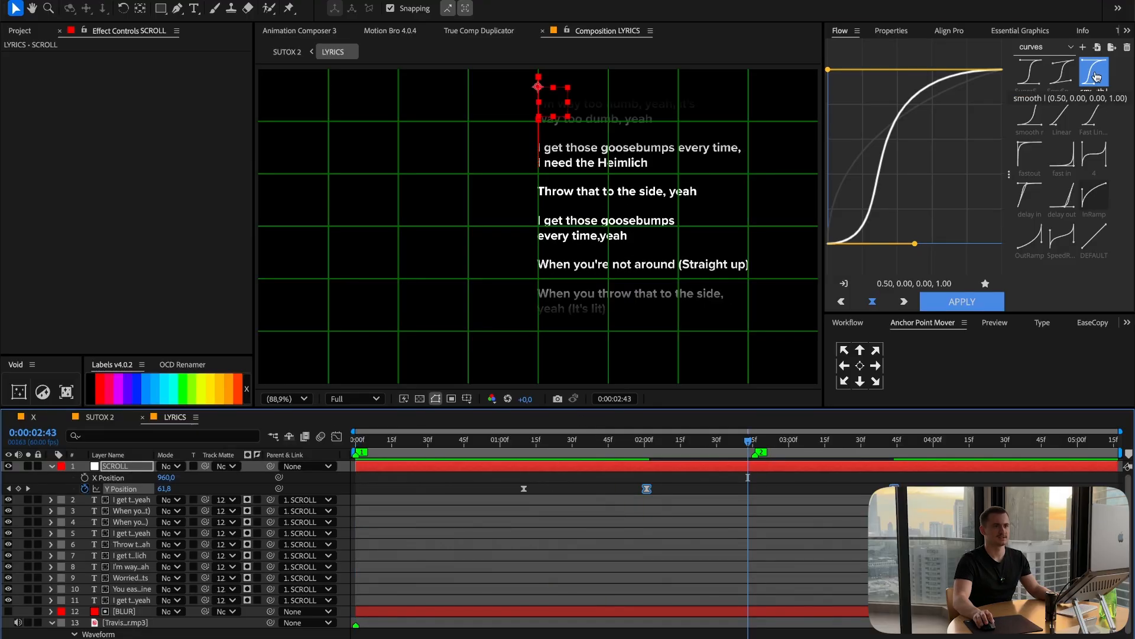
Reselect the smooth l easing curve and inspect its x1, y1, x2, y2 values.
{"action": "left_click", "coordinate": [1097, 77]}
{"action": "left_click", "coordinate": [914, 283]}
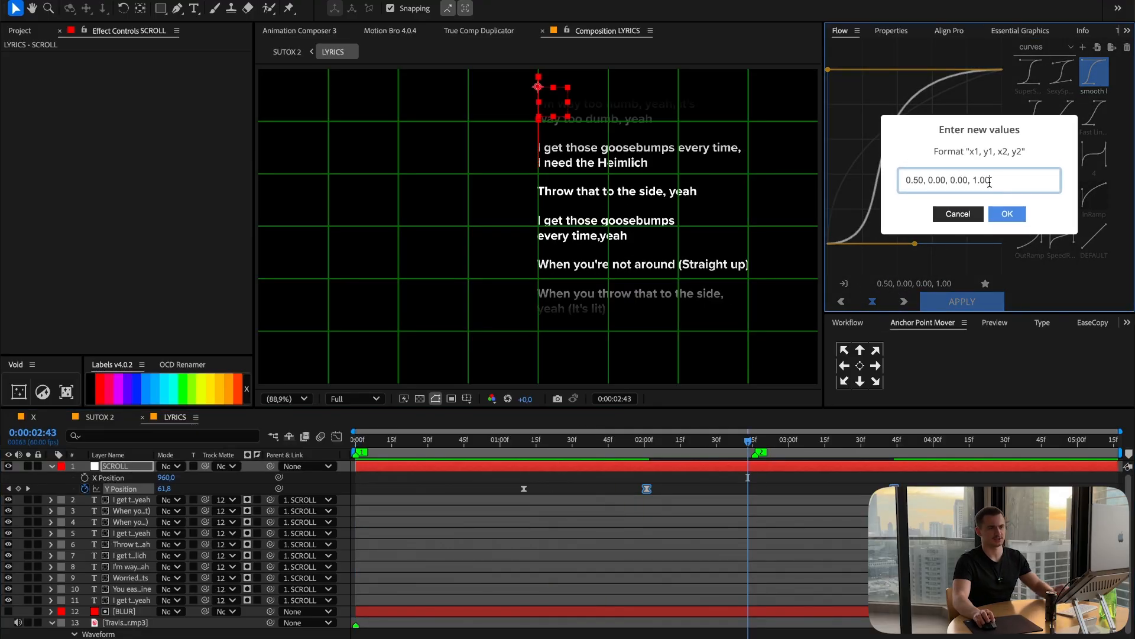
{"action": "left_click", "coordinate": [982, 218]}
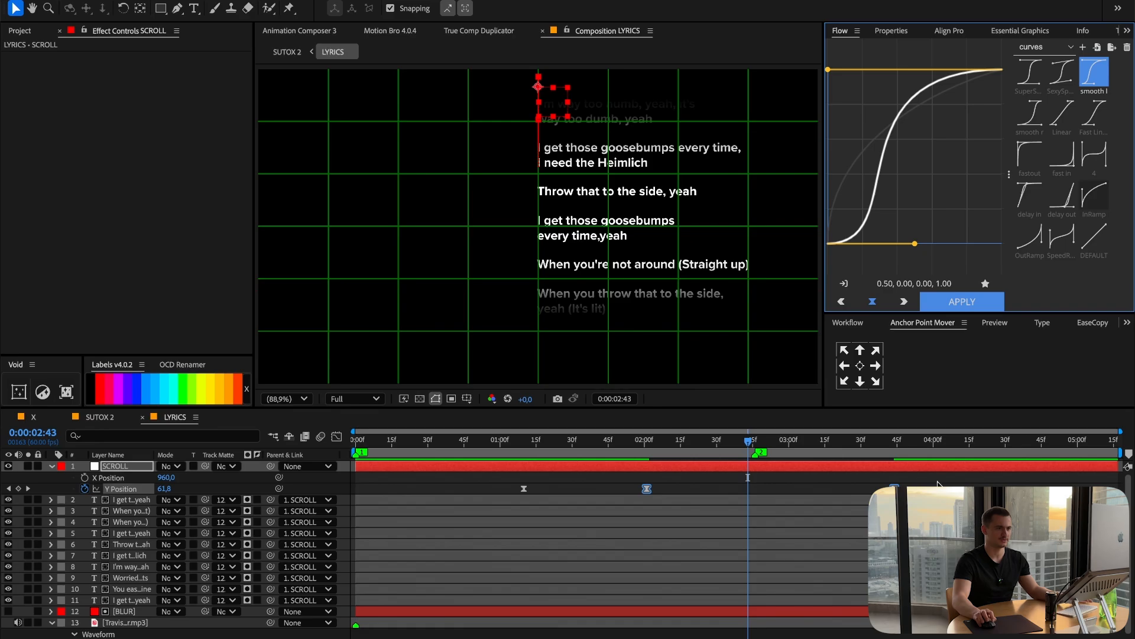
Shift the second Y Position keyframe pair to start at about 0:00:02:16, aligning its speed graph peak with marker 2.
{"action": "left_click", "coordinate": [752, 433]}
{"action": "mouse_move", "coordinate": [676, 489]}
{"action": "left_mouse_down"}
{"action": "mouse_move", "coordinate": [634, 489]}
{"action": "mouse_move", "coordinate": [687, 489]}
{"action": "left_mouse_up"}
{"action": "left_click", "coordinate": [337, 437]}
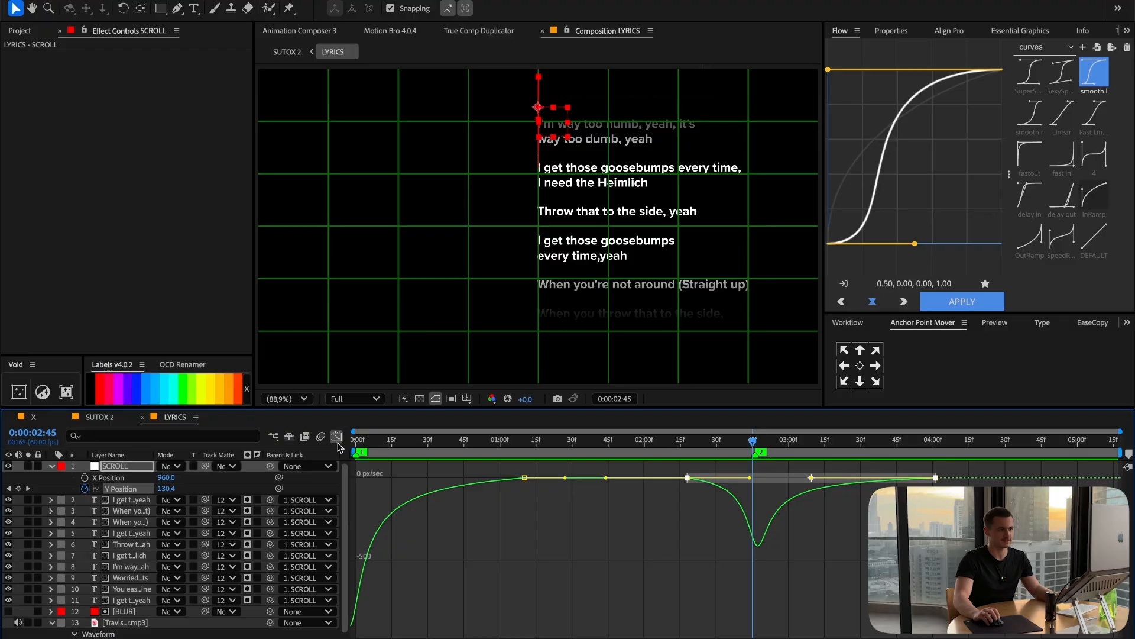
{"action": "left_click", "coordinate": [337, 437]}
{"action": "left_click_drag", "start_coordinate": [688, 490], "coordinate": [683, 490]}
{"action": "left_click", "coordinate": [337, 437]}
{"action": "left_click", "coordinate": [336, 438]}
{"action": "left_click", "coordinate": [336, 437]}
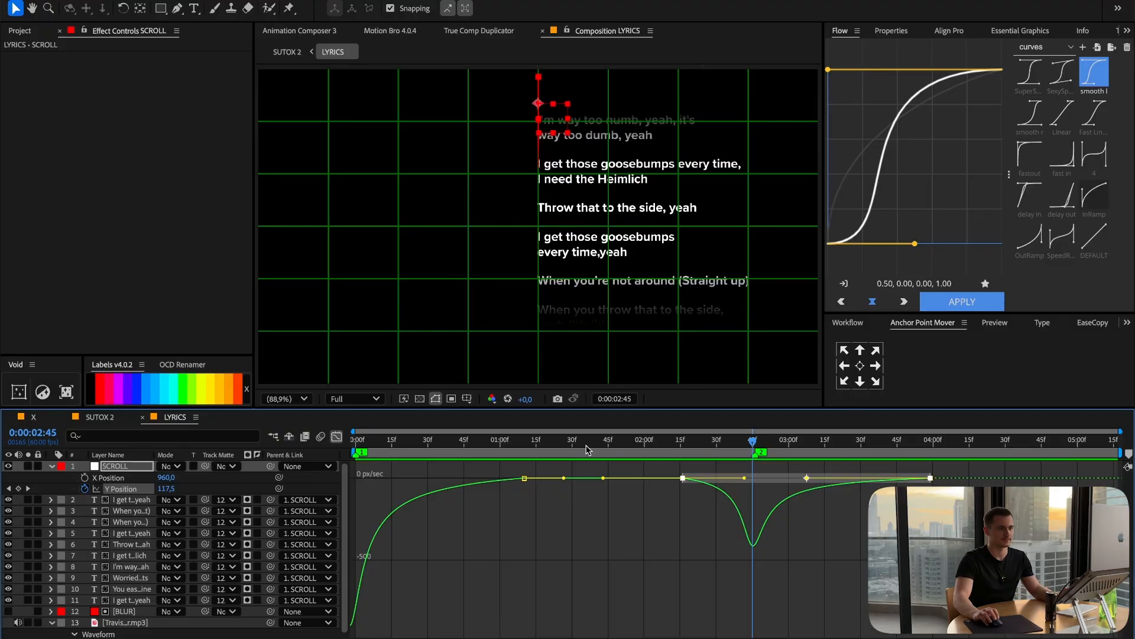
{"action": "left_click", "coordinate": [336, 437]}
Place marker 3 at 0:00:04:23 and shift the last SCROLL keyframe pair around it, checking its alignment in the speed graph.
{"action": "key", "text": "space"}
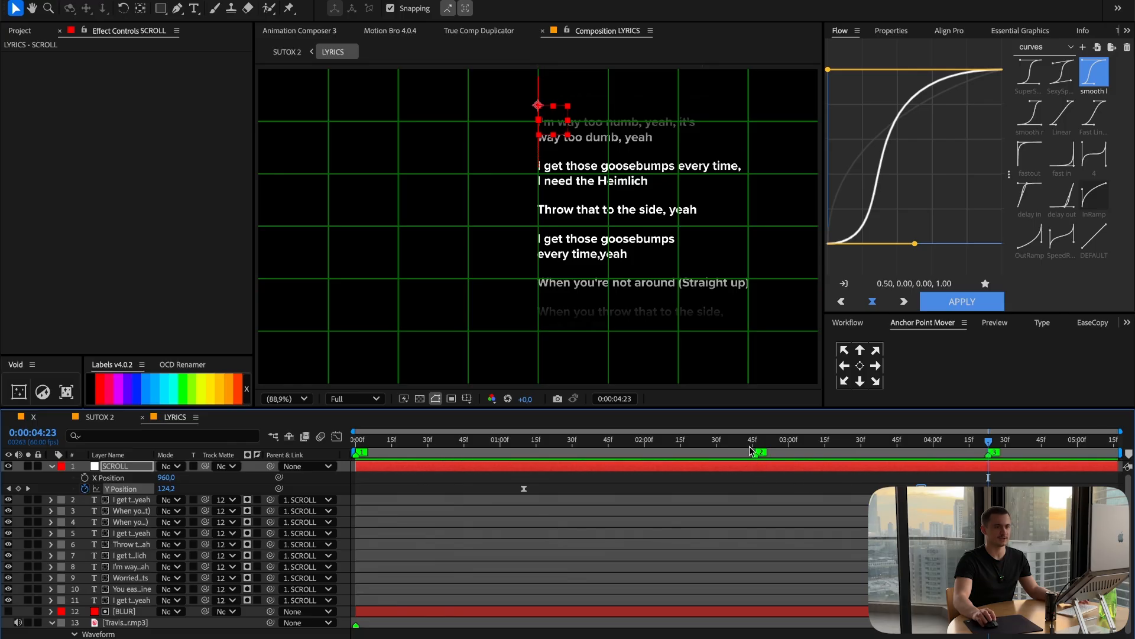
{"action": "left_click_drag", "start_coordinate": [921, 488], "coordinate": [902, 489]}
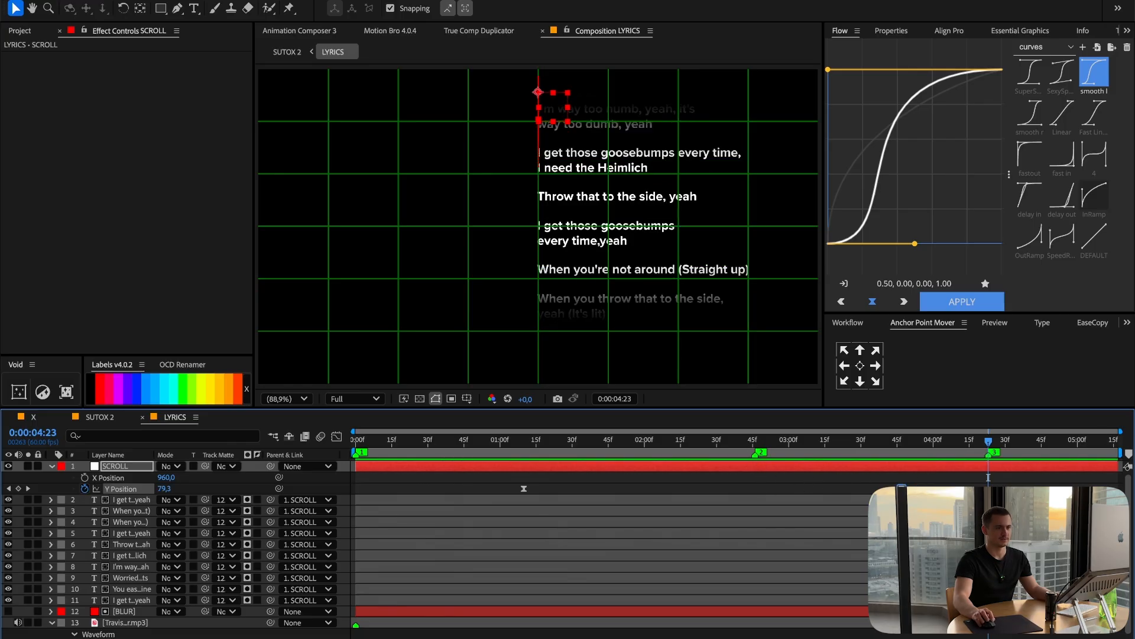
{"action": "left_click", "coordinate": [337, 438]}
{"action": "left_click", "coordinate": [336, 438]}
Paste a Y Position keyframe ahead of marker 2 and reposition the second SCROLL movement's keyframe pair so it spans marker 2.
{"action": "left_click", "coordinate": [655, 441]}
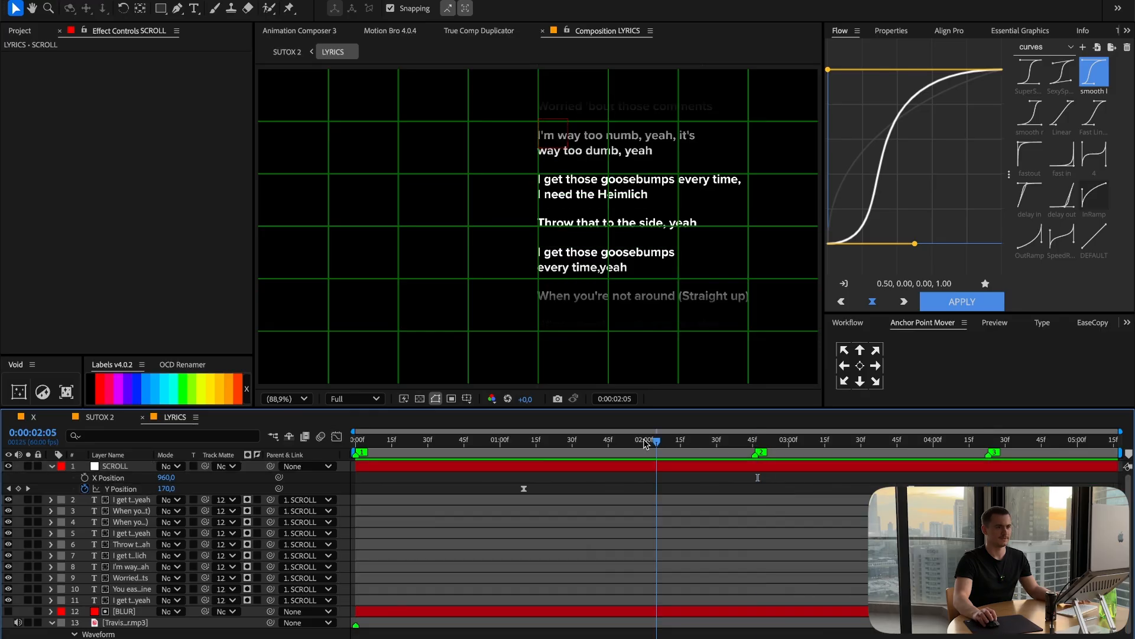
{"action": "left_click_drag", "start_coordinate": [646, 443], "coordinate": [606, 440]}
{"action": "left_click", "coordinate": [626, 467]}
{"action": "left_click_drag", "start_coordinate": [675, 443], "coordinate": [714, 444]}
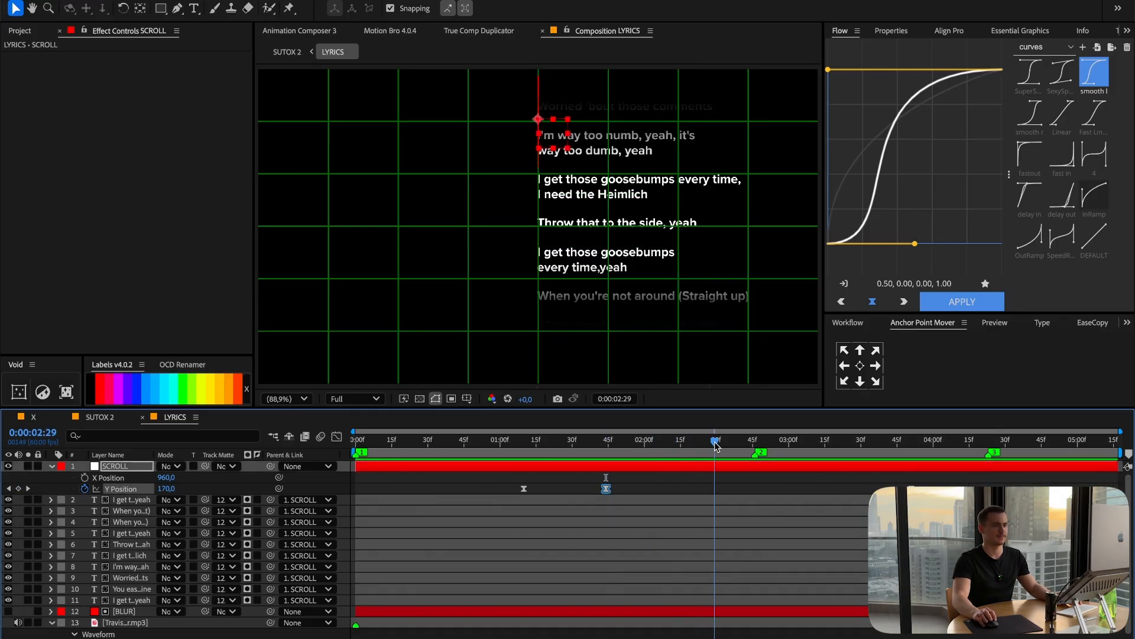
{"action": "key", "text": "super+v"}
{"action": "left_click", "coordinate": [637, 488]}
{"action": "left_click_drag", "start_coordinate": [126, 487], "coordinate": [125, 487]}
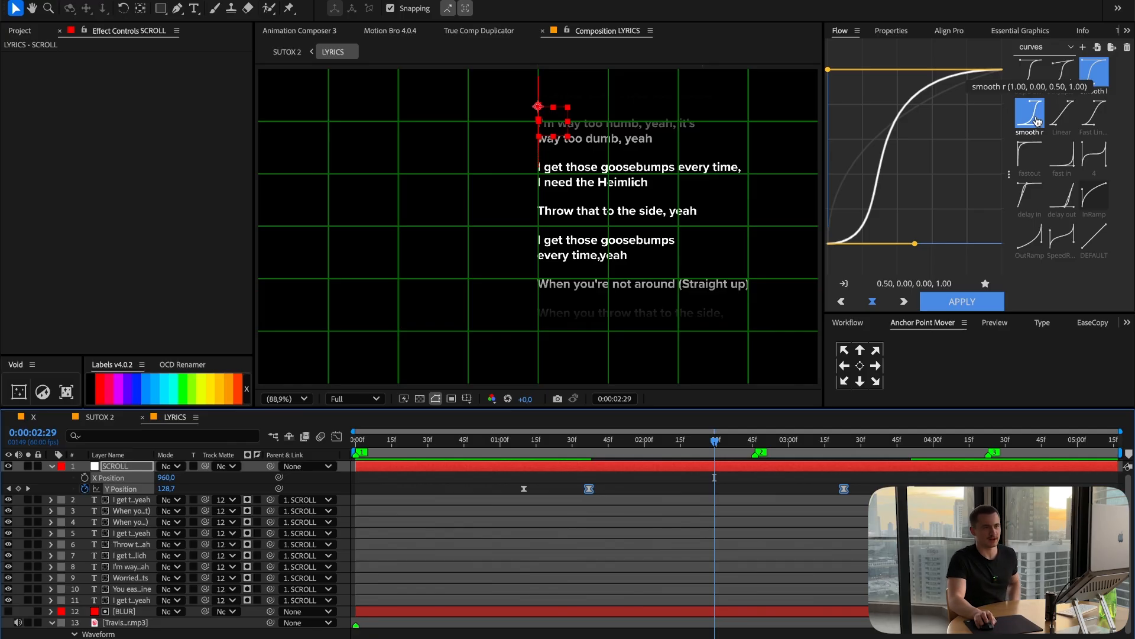
Apply the smooth r curve (1.00, 0.00, 0.50, 1.00) to the second keyframe pair, shift it to start at 0:00:01:30 and preview.
{"action": "left_click", "coordinate": [1036, 122]}
{"action": "left_click", "coordinate": [910, 283]}
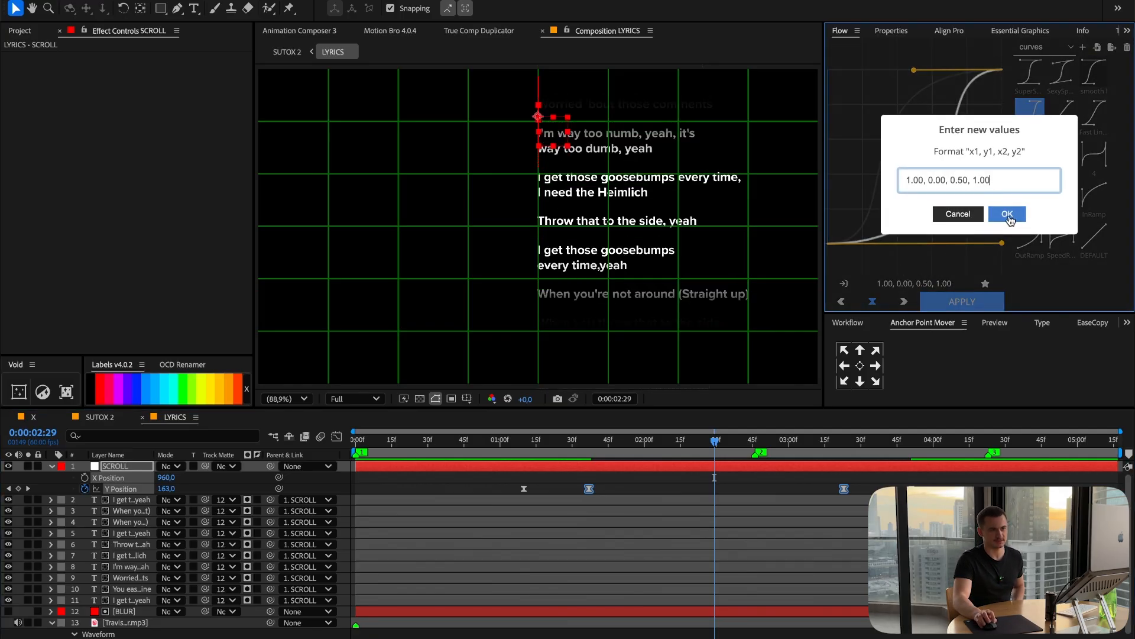
{"action": "left_click", "coordinate": [1008, 217]}
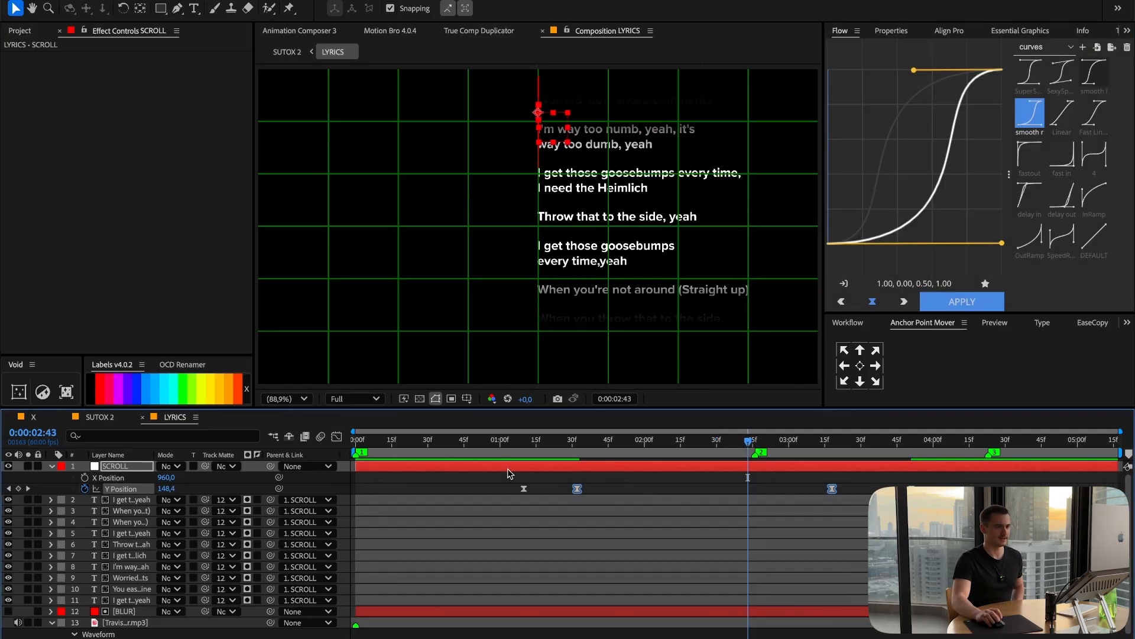
{"action": "left_click_drag", "start_coordinate": [576, 491], "coordinate": [572, 491]}
{"action": "left_click", "coordinate": [572, 442]}
{"action": "key", "text": "space"}
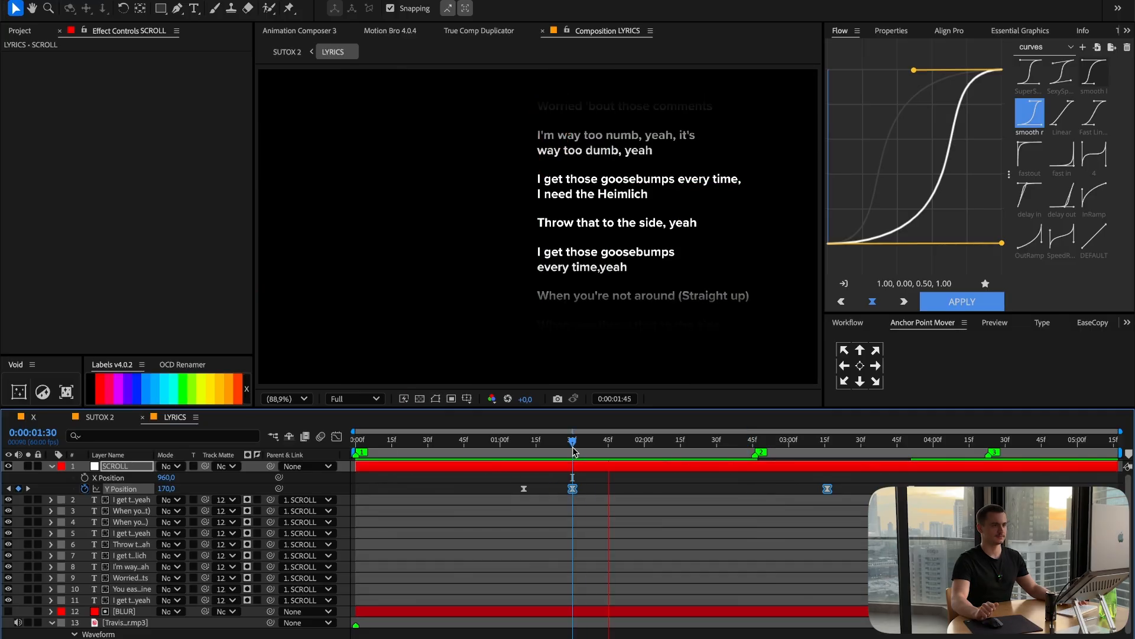
{"action": "key", "text": "space"}
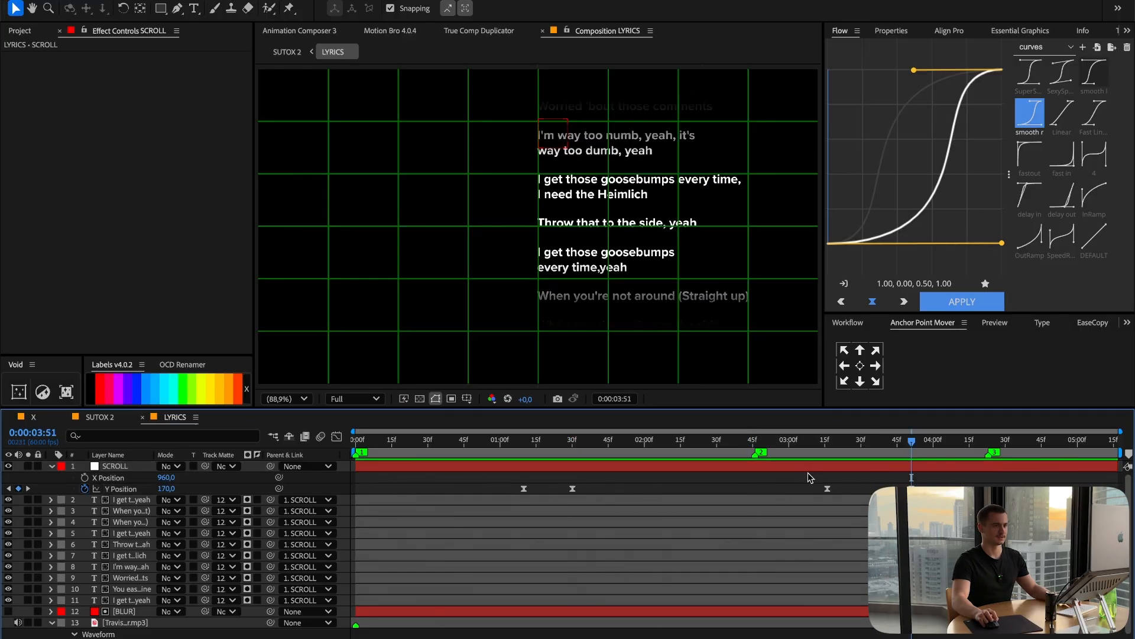
Paste a copied Y Position keyframe at 0:00:03:51, ease the last movement with the smooth l curve and preview the scroll.
{"action": "key", "text": "super+c"}
{"action": "key", "text": "super+v"}
{"action": "left_click", "coordinate": [851, 478]}
{"action": "left_click_drag", "start_coordinate": [887, 466], "coordinate": [557, 466]}
{"action": "left_click_drag", "start_coordinate": [553, 483], "coordinate": [897, 494]}
{"action": "left_click", "coordinate": [1094, 72]}
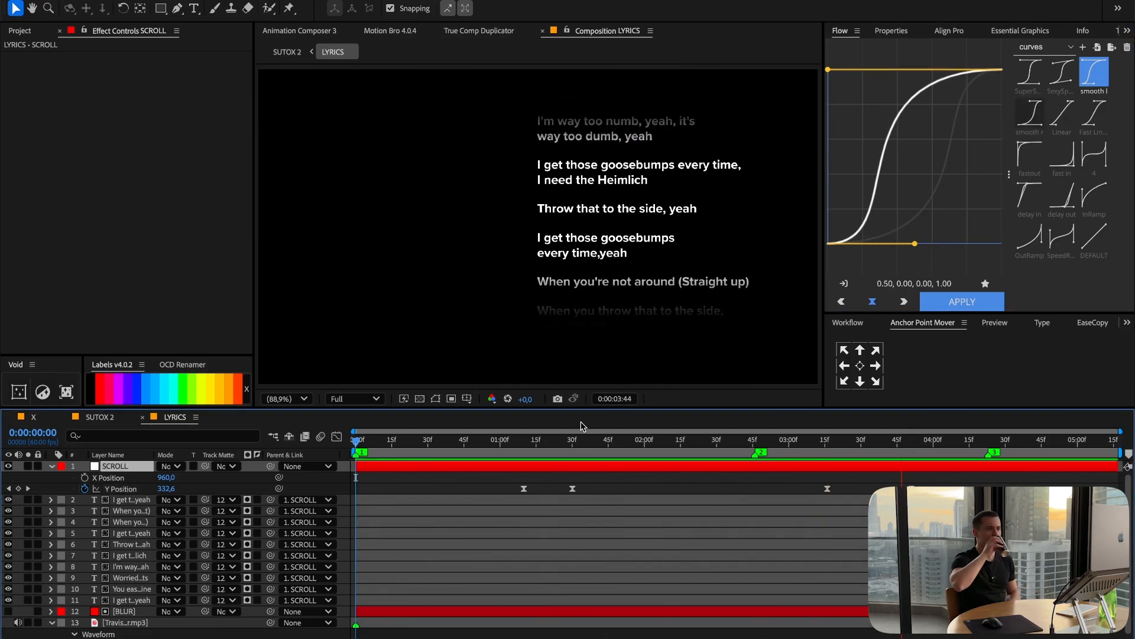
{"action": "left_click_drag", "start_coordinate": [697, 441], "coordinate": [50, 458]}
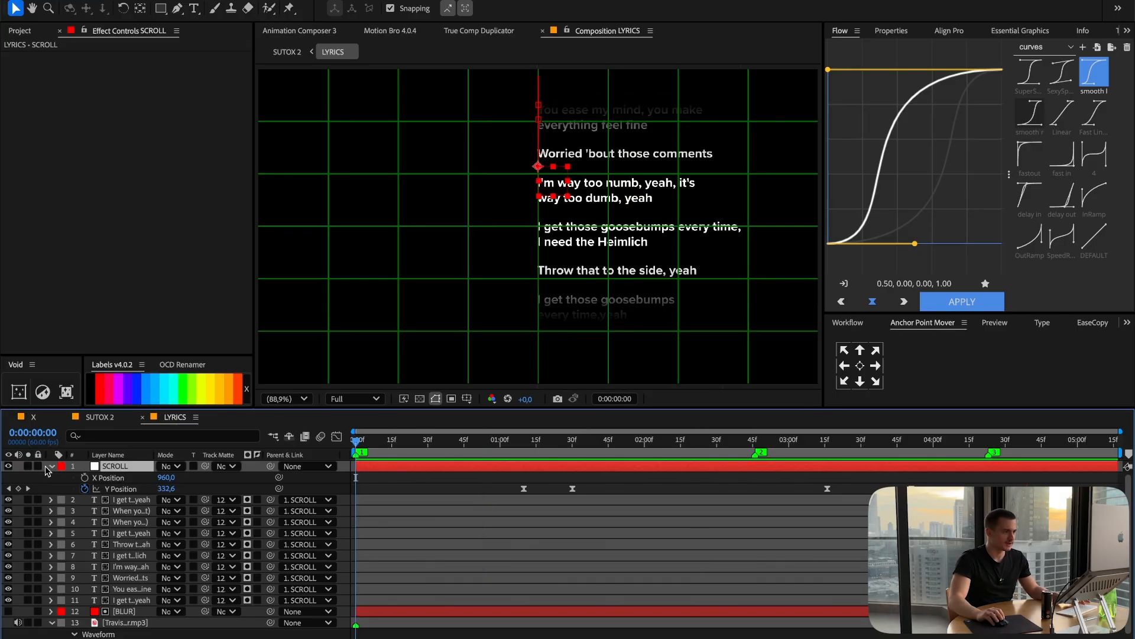
Collapse the SCROLL properties, close the LYRICS composition and check the lyrics animation in SUTOX 2.
{"action": "left_click", "coordinate": [50, 467]}
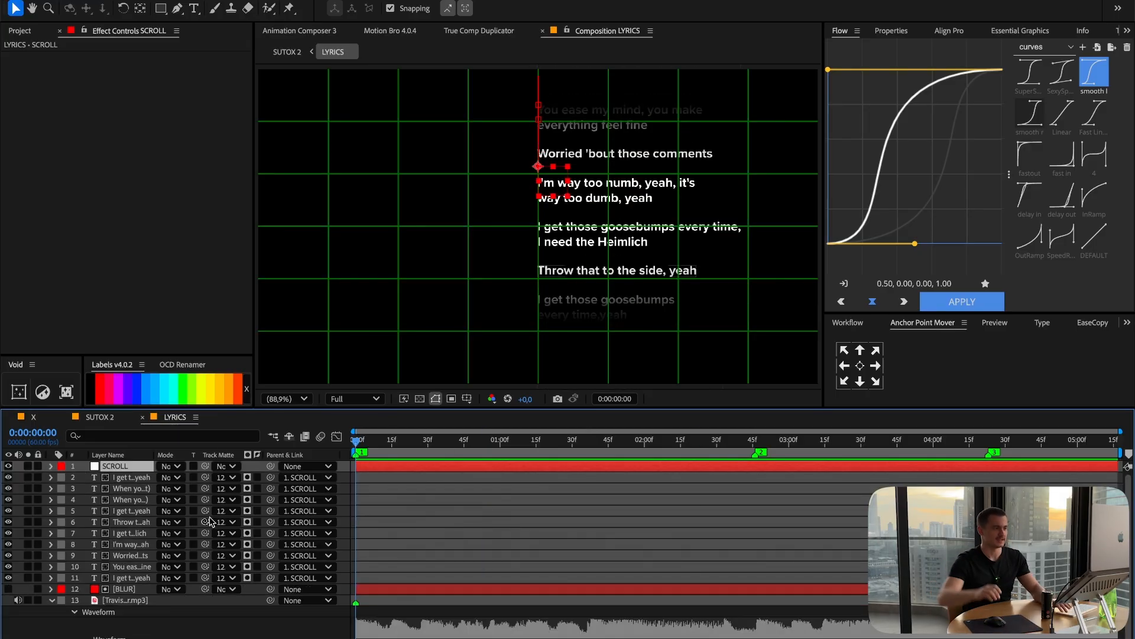
{"action": "left_click", "coordinate": [129, 600]}
{"action": "left_click", "coordinate": [142, 417]}
{"action": "left_click", "coordinate": [423, 440]}
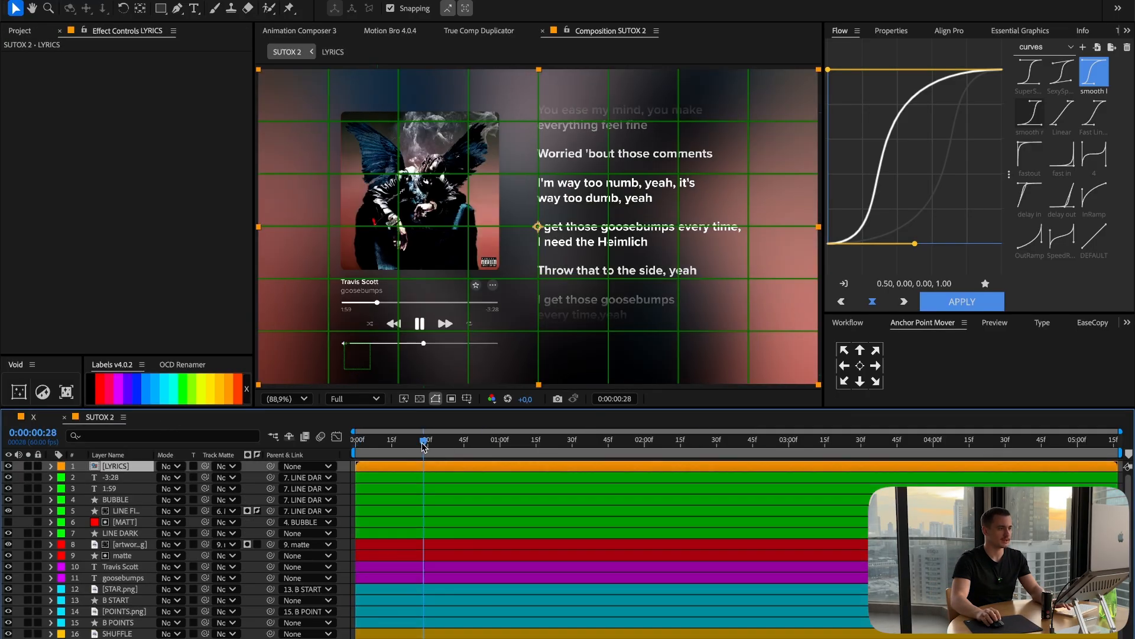
Duplicate the LYRICS composition in the project's 01_COMPS folder and rename the original LYRICS FILLED.
{"action": "left_click", "coordinate": [56, 27]}
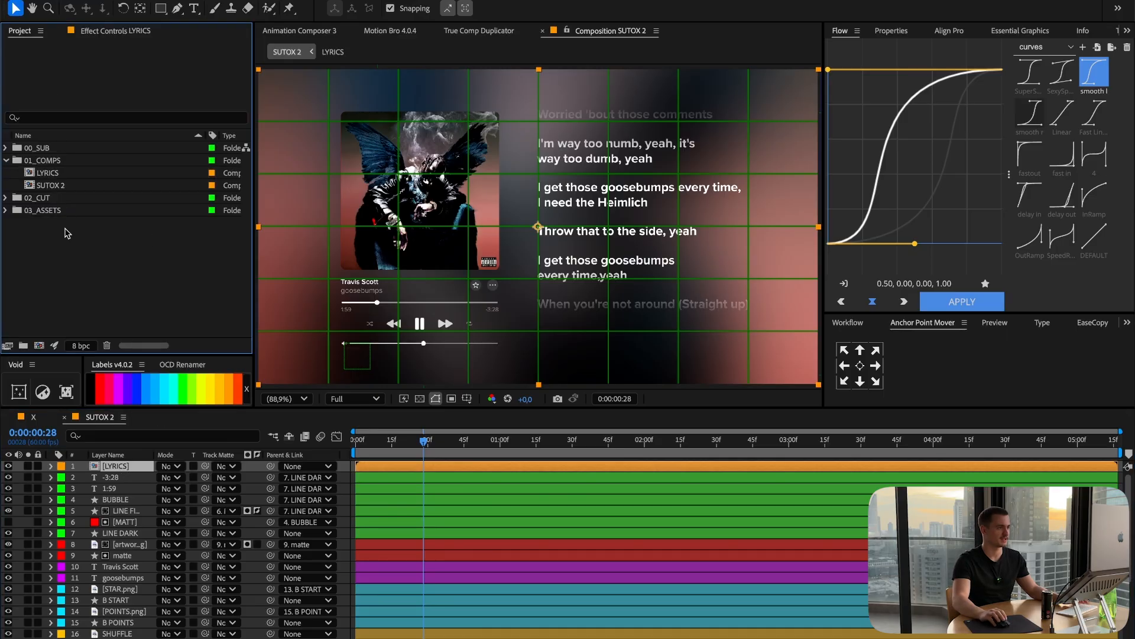
{"action": "left_click", "coordinate": [45, 174]}
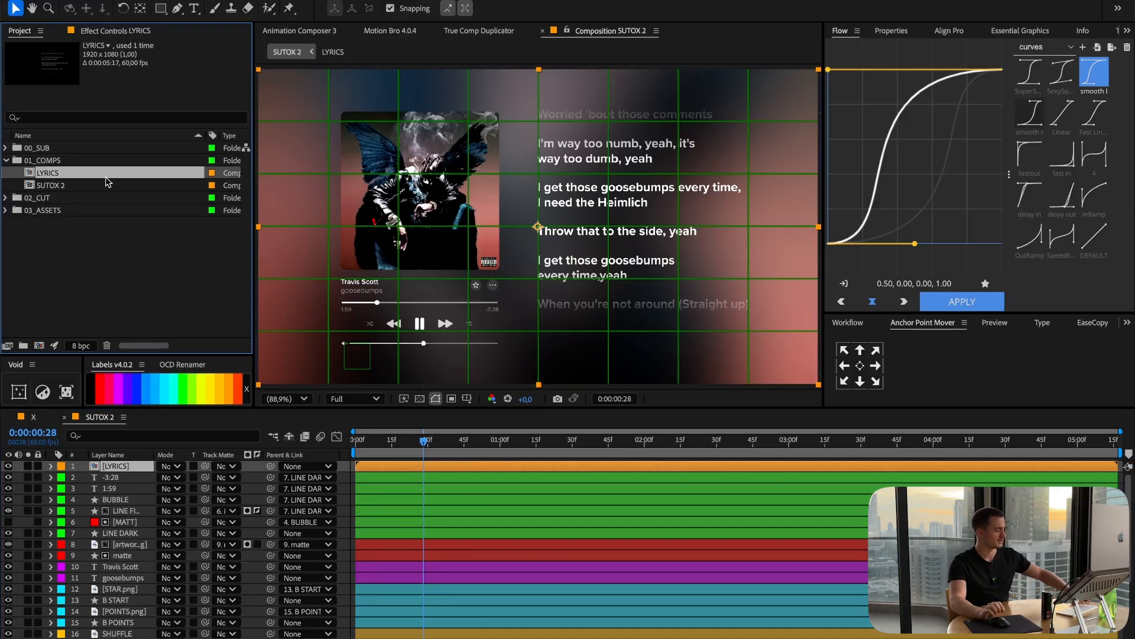
{"action": "key", "text": "ctrl+d"}
{"action": "left_click", "coordinate": [74, 175]}
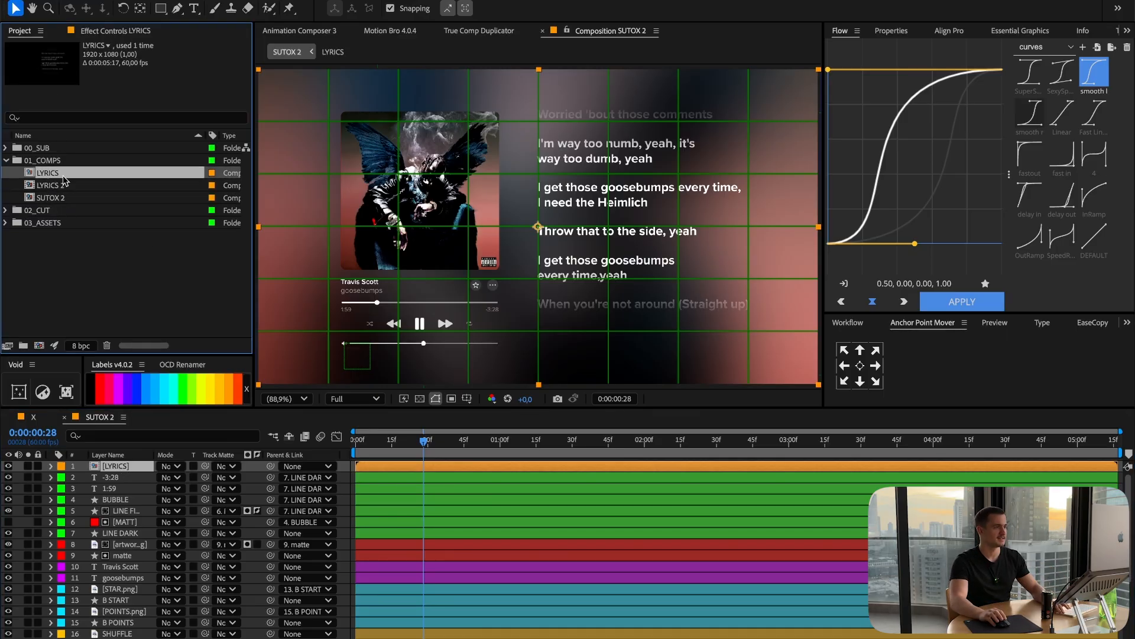
{"action": "key", "text": "Return"}
{"action": "type", "text": "FILLED"}
{"action": "key", "text": "Return"}
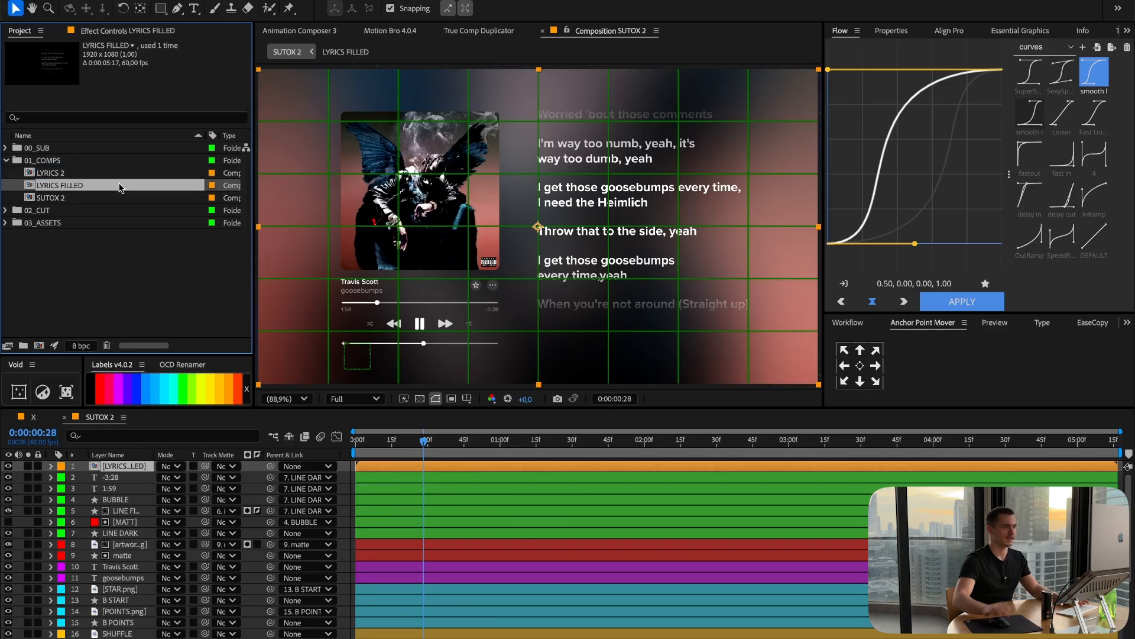
Rename the duplicated lyrics composition LYRICS DARK and preview SUTOX 2.
{"action": "left_click", "coordinate": [112, 175]}
{"action": "key", "text": "Return"}
{"action": "type", "text": "DARK"}
{"action": "key", "text": "Return"}
{"action": "key", "text": "space"}
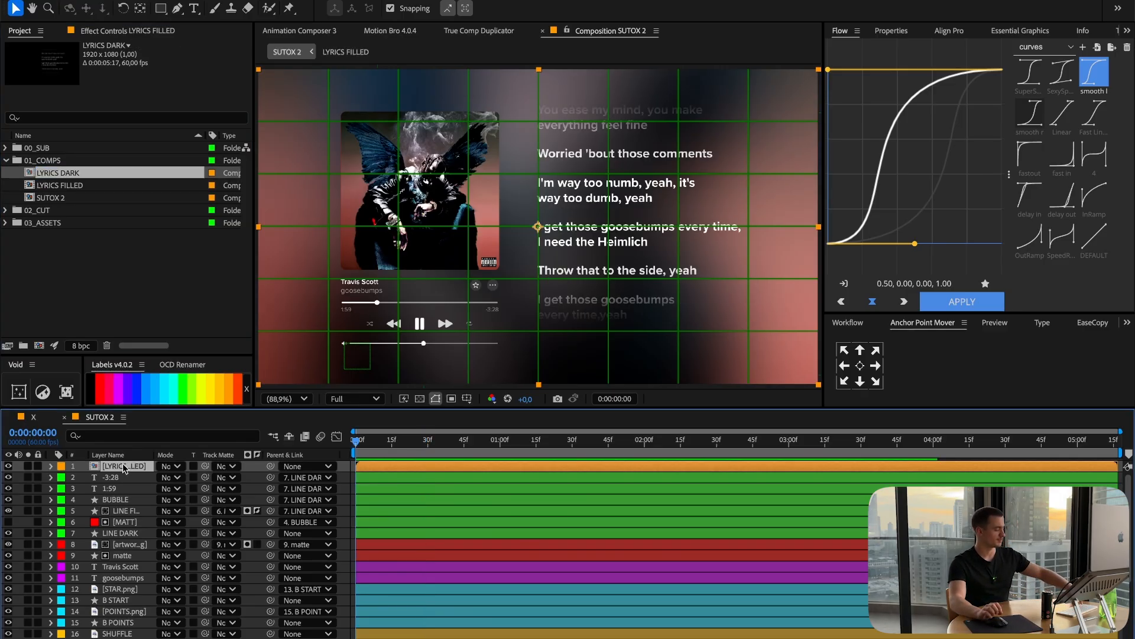
Duplicate the LYRICS FILLED layer in SUTOX 2 and replace the upper copy with the LYRICS DARK composition.
{"action": "key", "text": "ctrl+d"}
{"action": "left_click", "coordinate": [81, 187]}
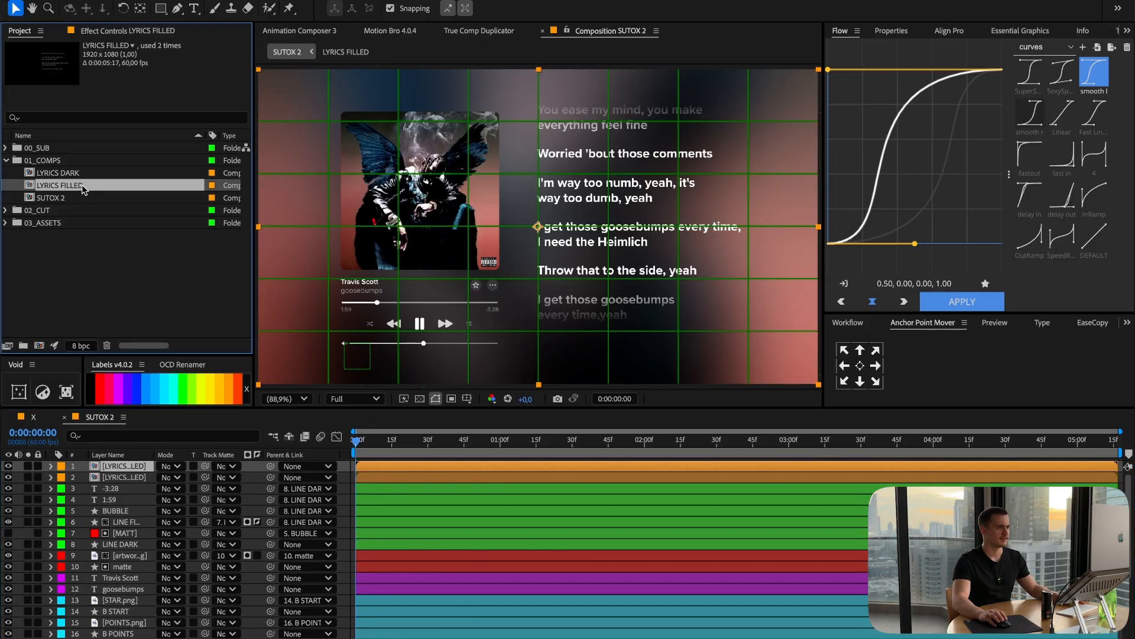
{"action": "left_click", "coordinate": [96, 175]}
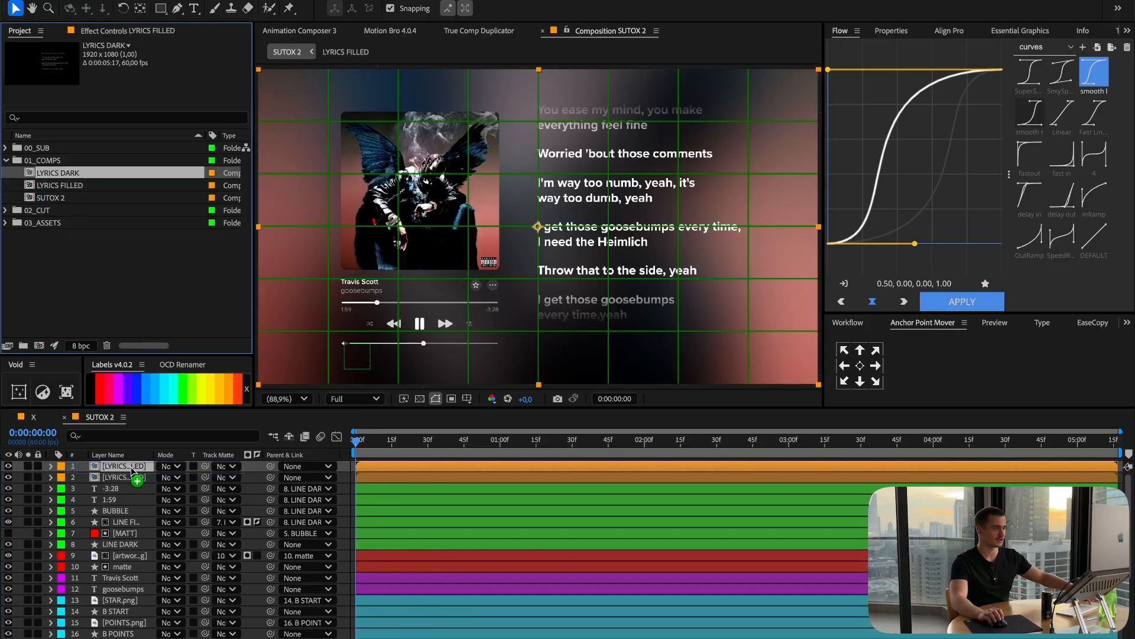
{"action": "left_click_drag", "start_coordinate": [133, 470], "coordinate": [132, 470]}
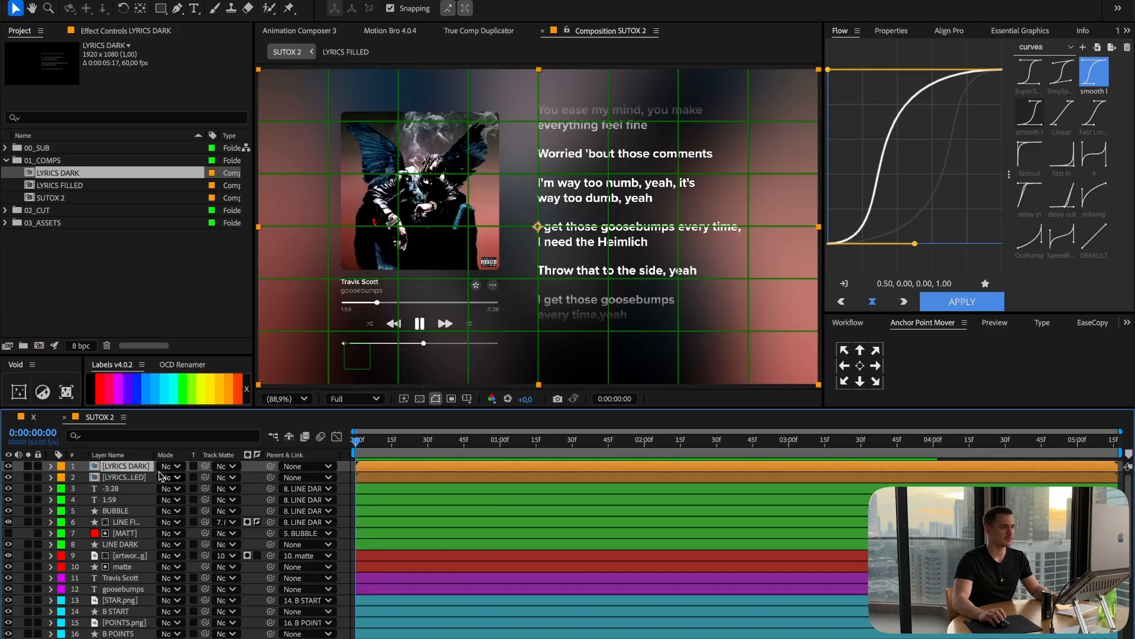
Set the LYRICS DARK layer's opacity to 50% and check the opacity of the LYRICS FILLED layer.
{"action": "key", "text": "t"}
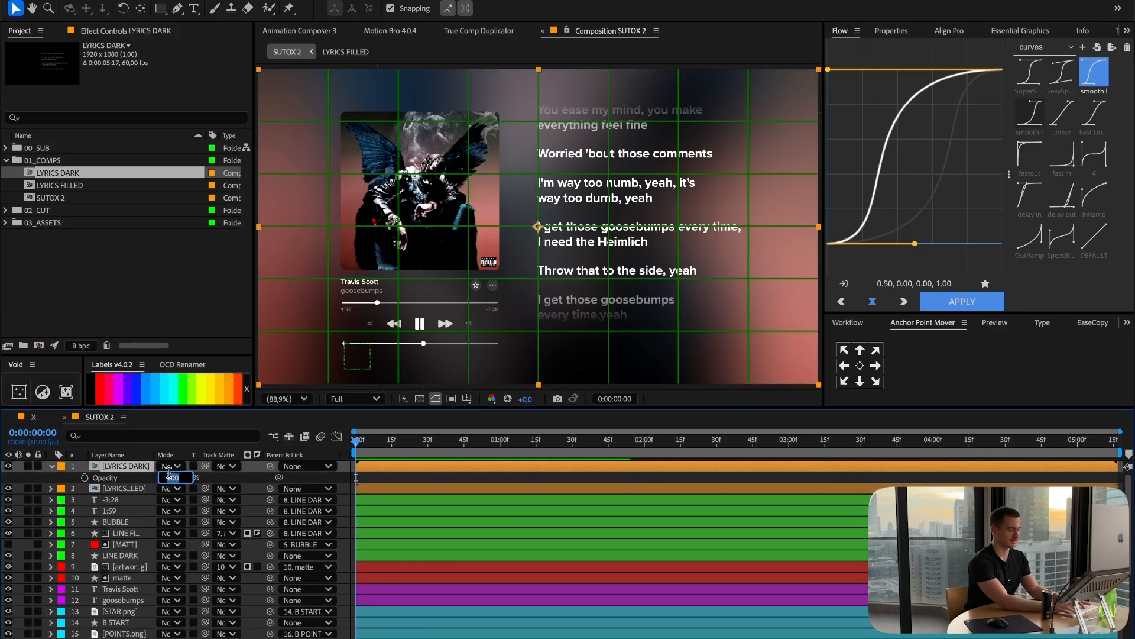
{"action": "type", "text": "50"}
{"action": "key", "text": "Return"}
{"action": "left_click", "coordinate": [160, 488]}
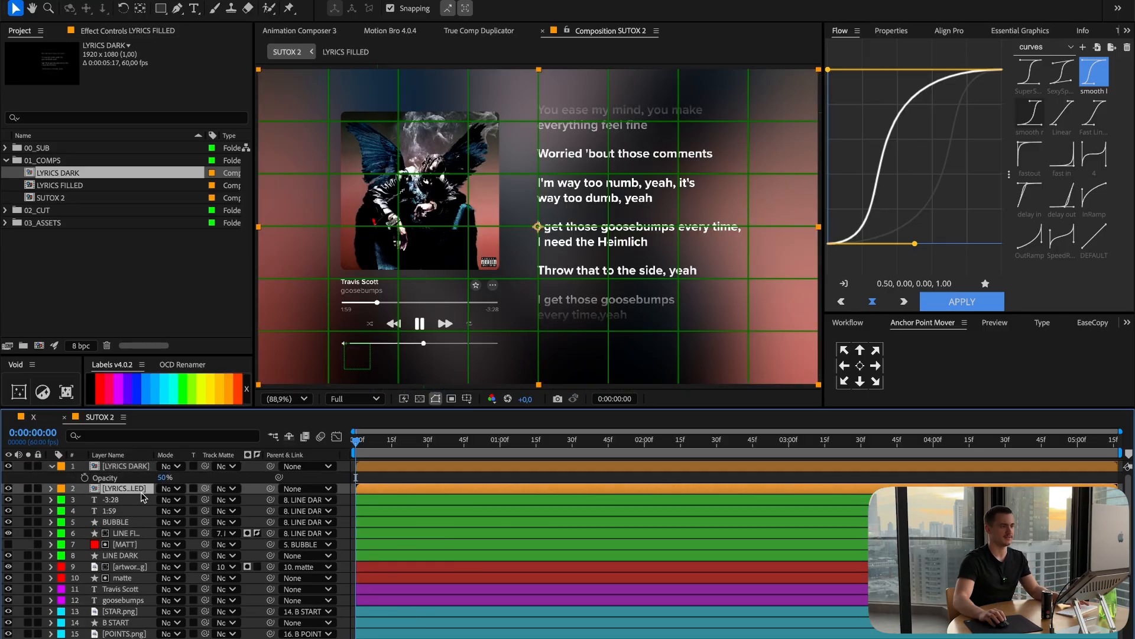
{"action": "key", "text": "t"}
Move the LYRICS DARK and LYRICS FILLED compositions into the 00_SUB folder and save the project.
{"action": "left_click", "coordinate": [63, 186], "text": "shift"}
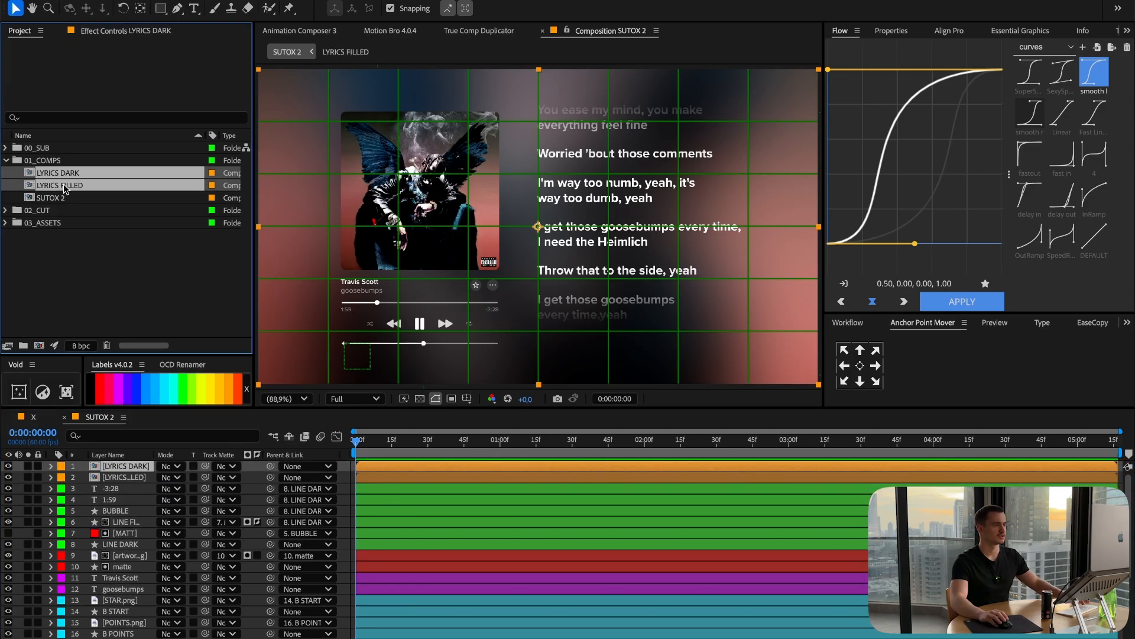
{"action": "left_click_drag", "start_coordinate": [87, 172], "coordinate": [64, 150]}
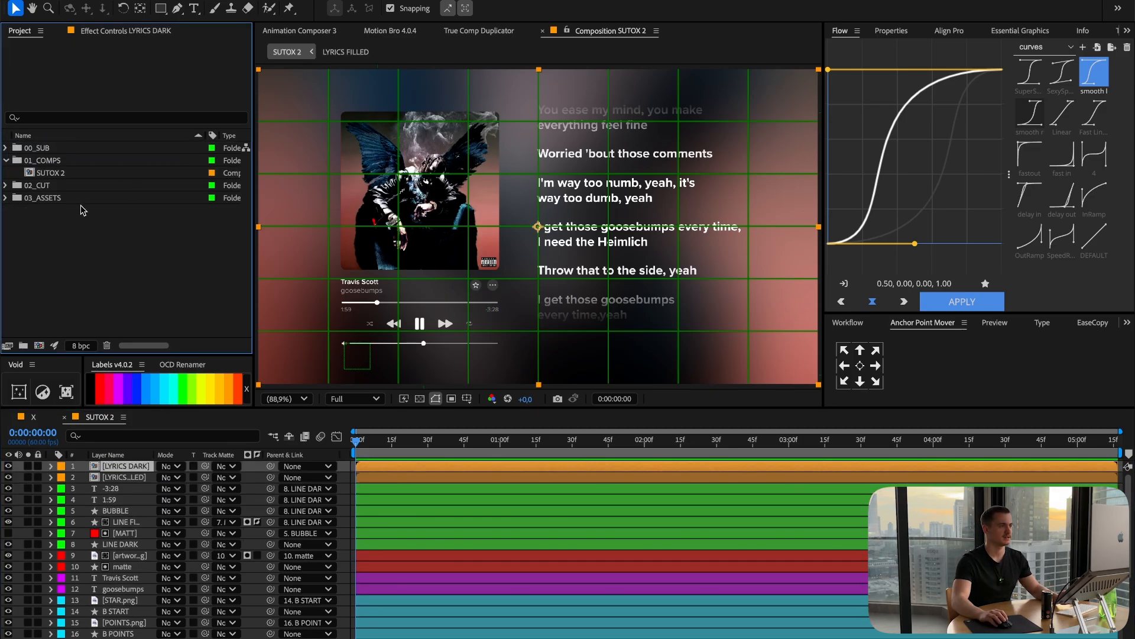
{"action": "left_click", "coordinate": [59, 175]}
{"action": "left_click", "coordinate": [130, 285]}
{"action": "key", "text": "super+s"}
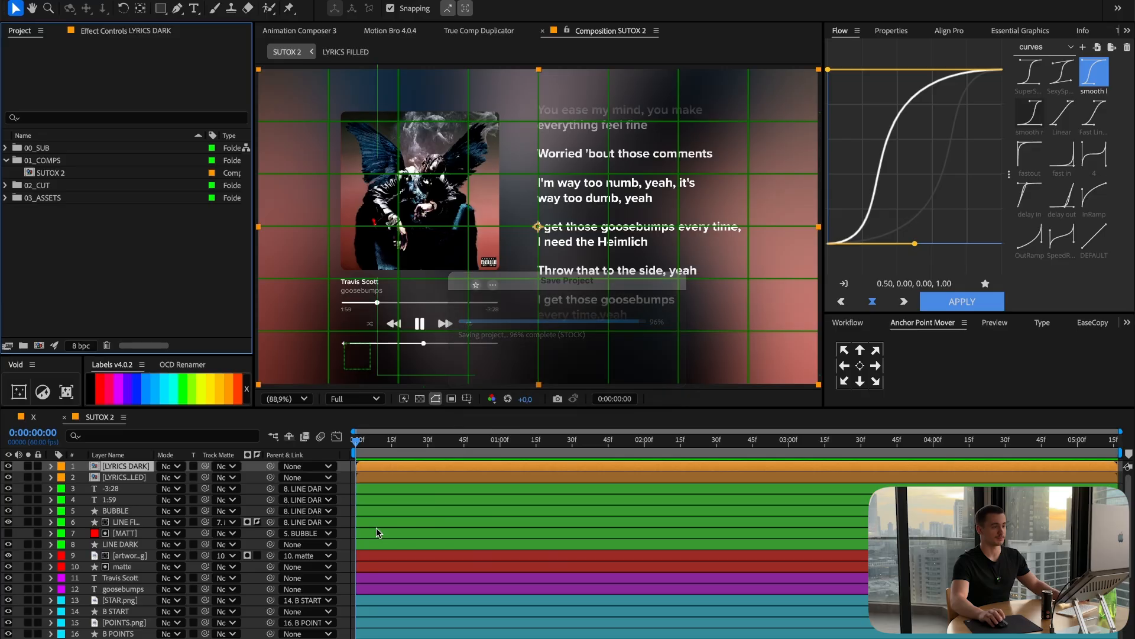
Place the LYRICS DARK layer below LYRICS FILLED, toggling LYRICS FILLED off and on to compare both versions.
{"action": "left_click", "coordinate": [334, 478]}
{"action": "key", "text": "space"}
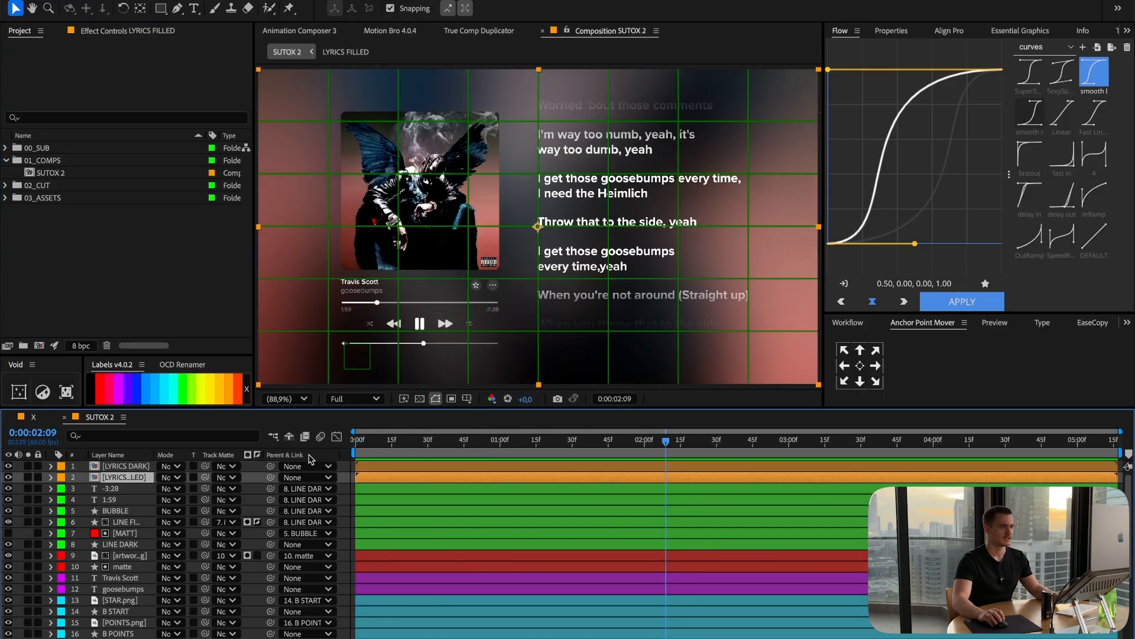
{"action": "left_click_drag", "start_coordinate": [127, 466], "coordinate": [126, 483]}
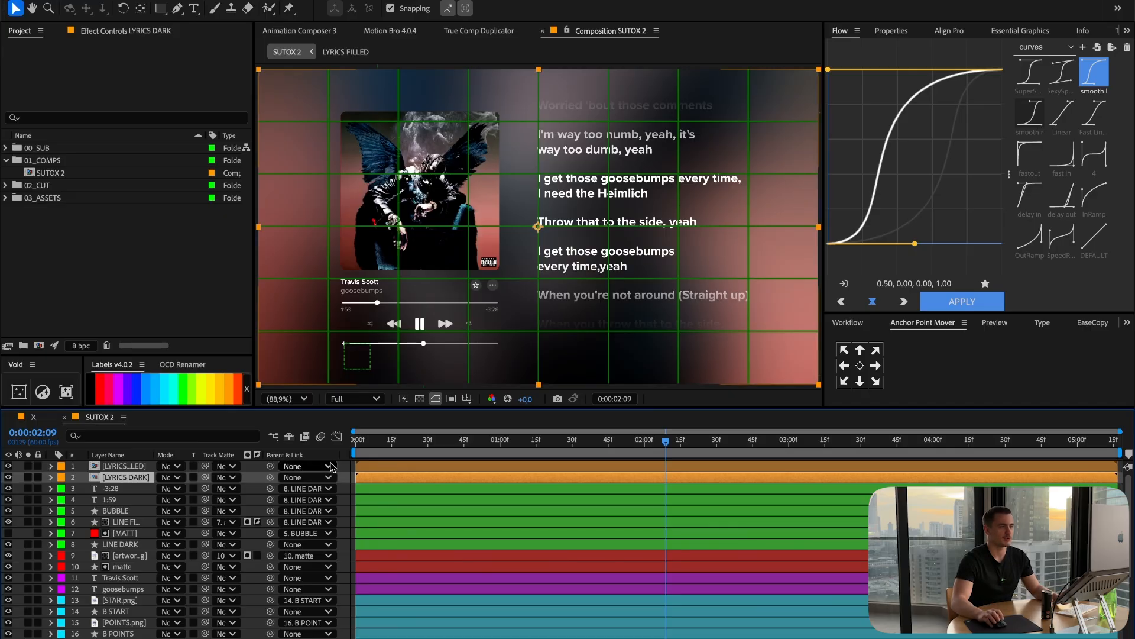
{"action": "left_click", "coordinate": [8, 466]}
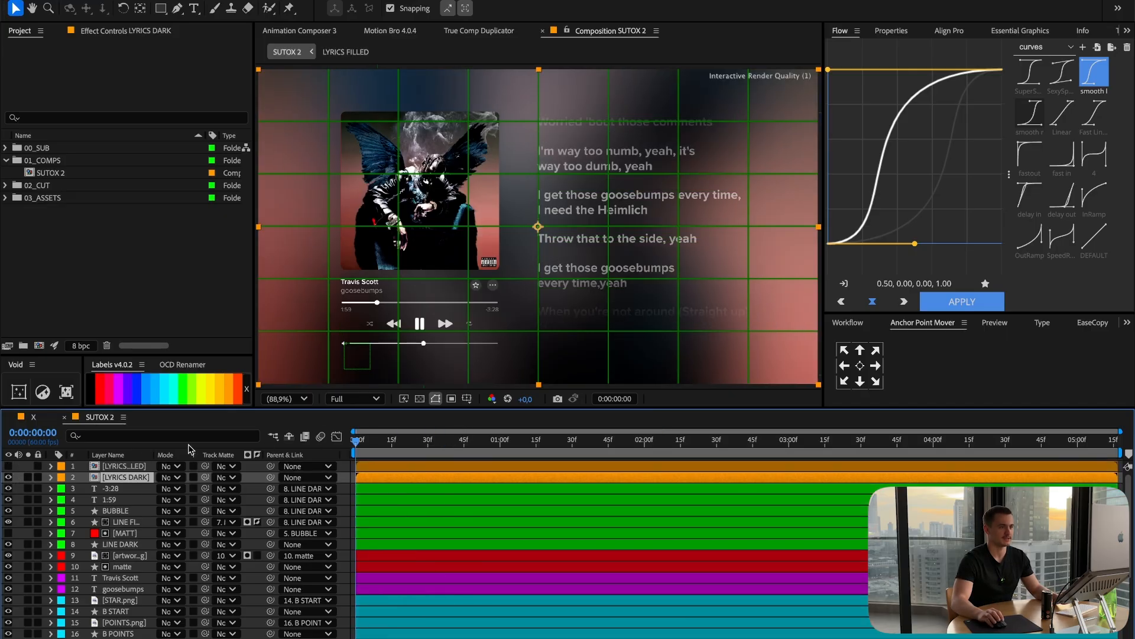
{"action": "key", "text": "Home"}
{"action": "left_click", "coordinate": [8, 466]}
Move the song's mp3 layer from SUTOX 2 into the LYRICS FILLED composition.
{"action": "left_click", "coordinate": [142, 467]}
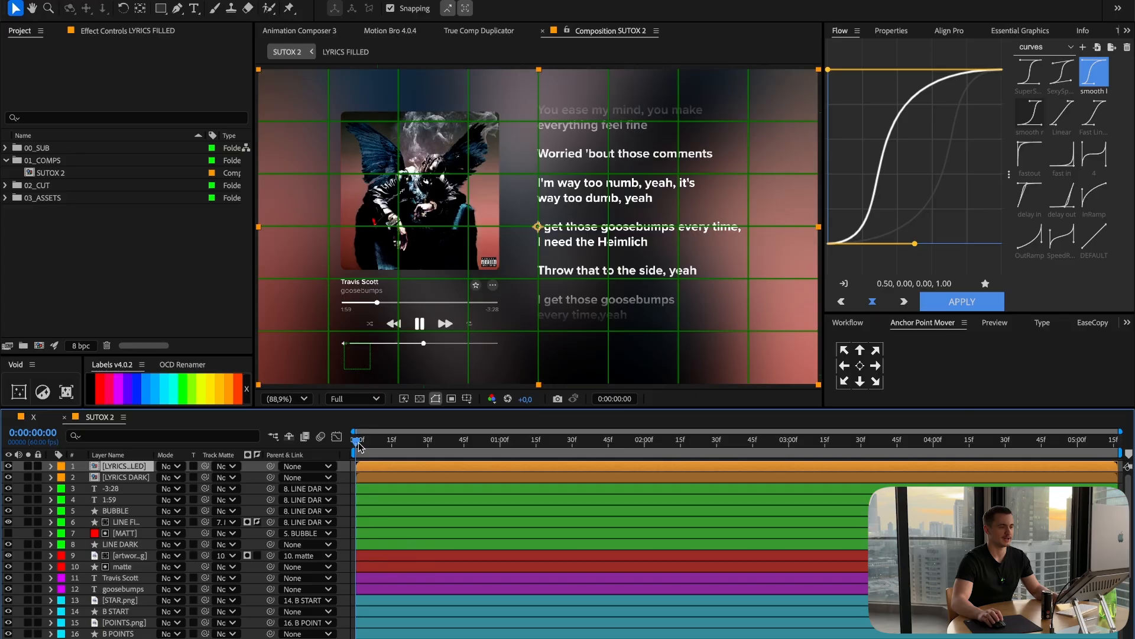
{"action": "scroll", "coordinate": [112, 627], "scroll_direction": "down", "scroll_amount": 4}
{"action": "scroll", "coordinate": [127, 532], "scroll_direction": "up", "scroll_amount": 4}
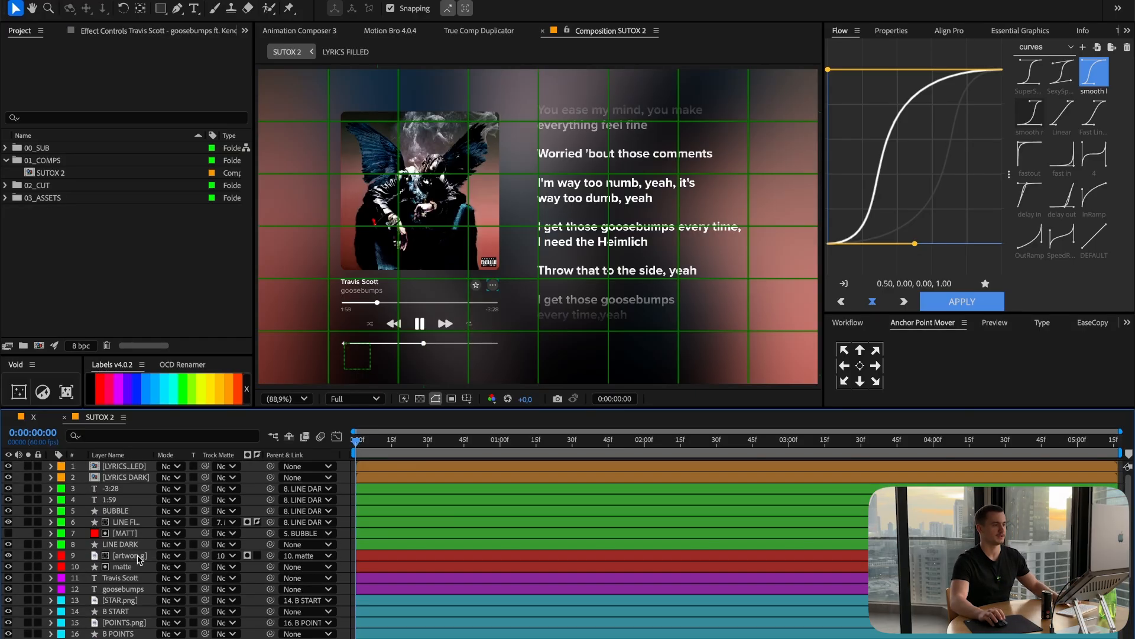
{"action": "double_click", "coordinate": [127, 466]}
{"action": "key", "text": "ctrl+v"}
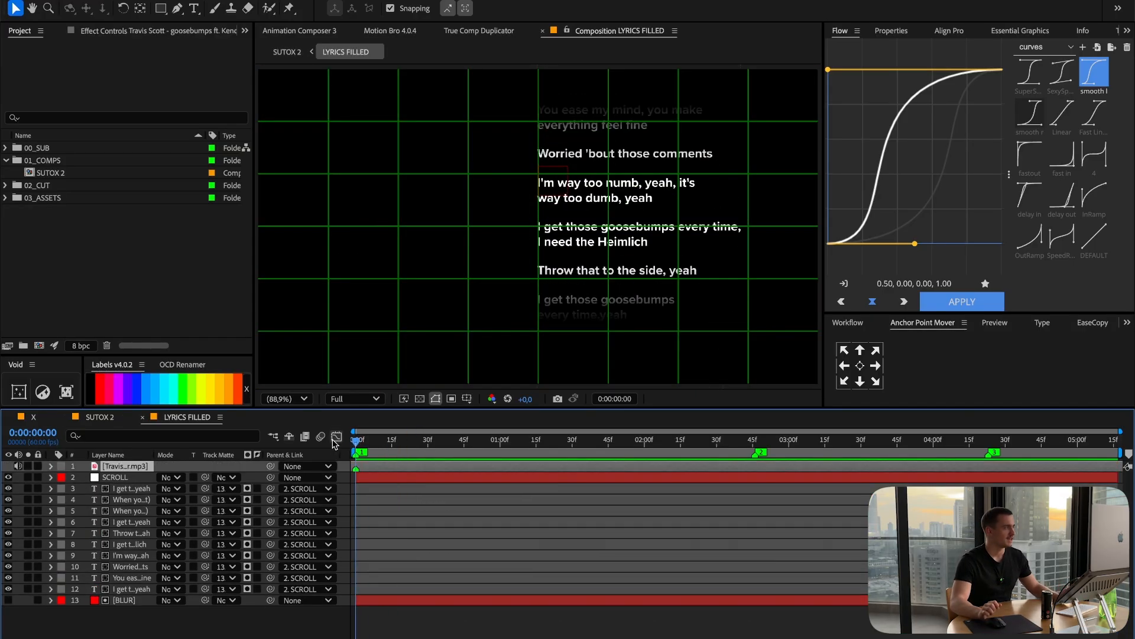
Delete every lyric layer in LYRICS FILLED except "Throw that to the side, yeah" and "I get those goosebumps every time, I need the Heimlich".
{"action": "left_click", "coordinate": [139, 526]}
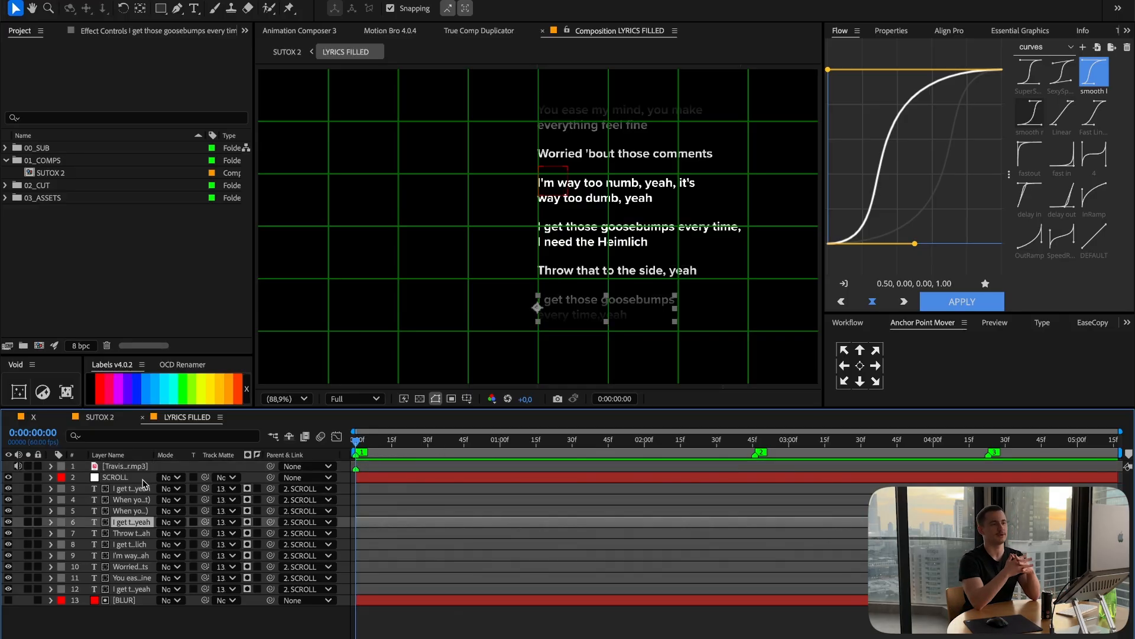
{"action": "left_click", "coordinate": [129, 533], "text": "ctrl"}
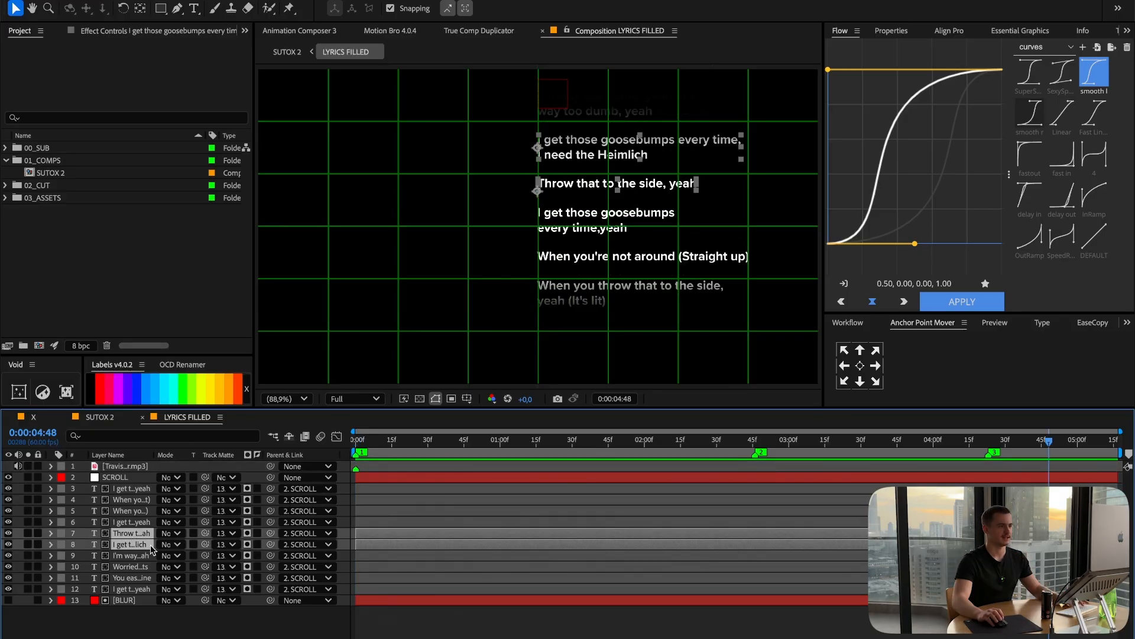
{"action": "left_click", "coordinate": [141, 557]}
{"action": "left_click", "coordinate": [142, 586], "text": "shift"}
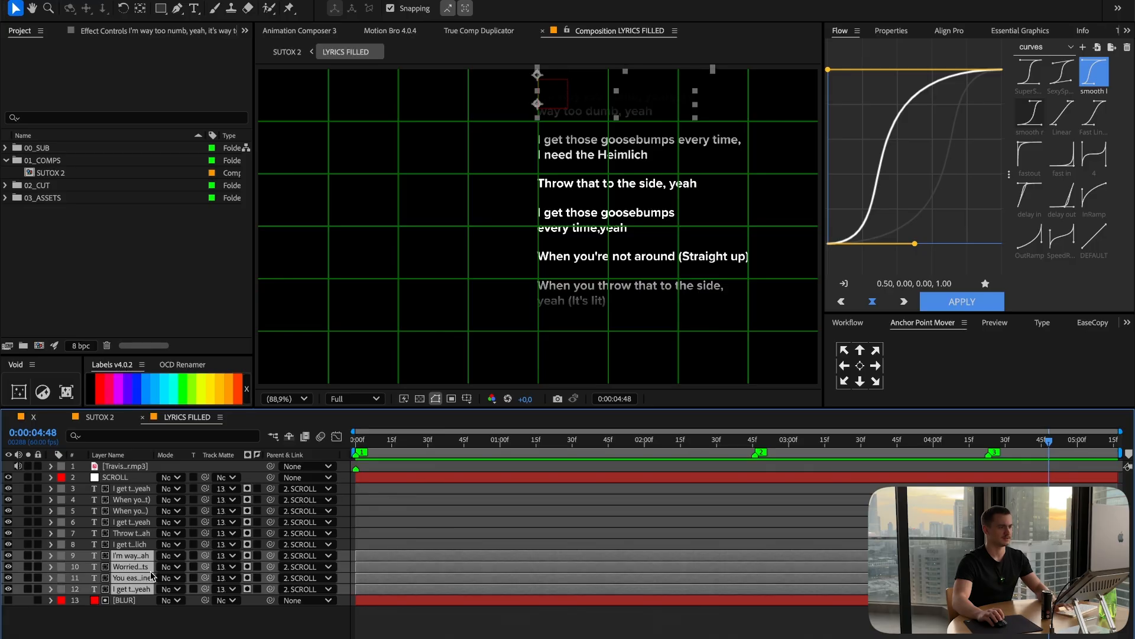
{"action": "key", "text": "Delete"}
{"action": "left_click", "coordinate": [140, 523]}
{"action": "left_click", "coordinate": [139, 491], "text": "shift"}
{"action": "key", "text": "Delete"}
Preview LYRICS FILLED from the start and move its two lyric layers above SCROLL, with the "I get those goosebumps" line first.
{"action": "key", "text": "Home"}
{"action": "key", "text": "space"}
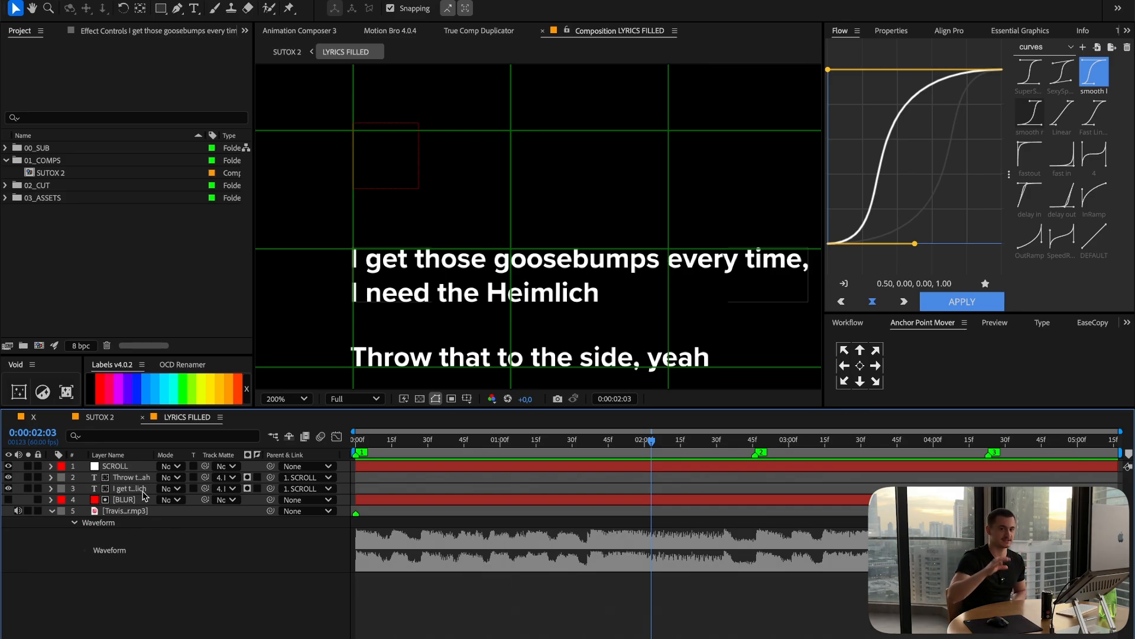
{"action": "left_click_drag", "start_coordinate": [132, 492], "coordinate": [136, 466]}
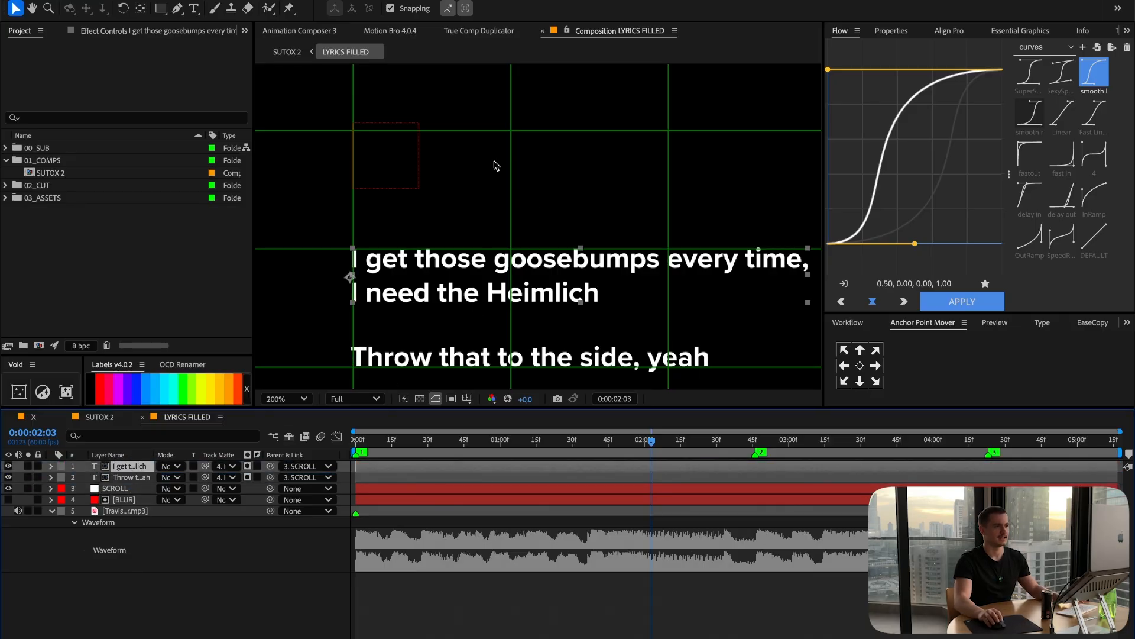
Apply the Ease Fade Separately 3 preset, From Start, as an In transition to the "I get those goosebumps every time" lyric layer.
{"action": "left_click", "coordinate": [297, 31]}
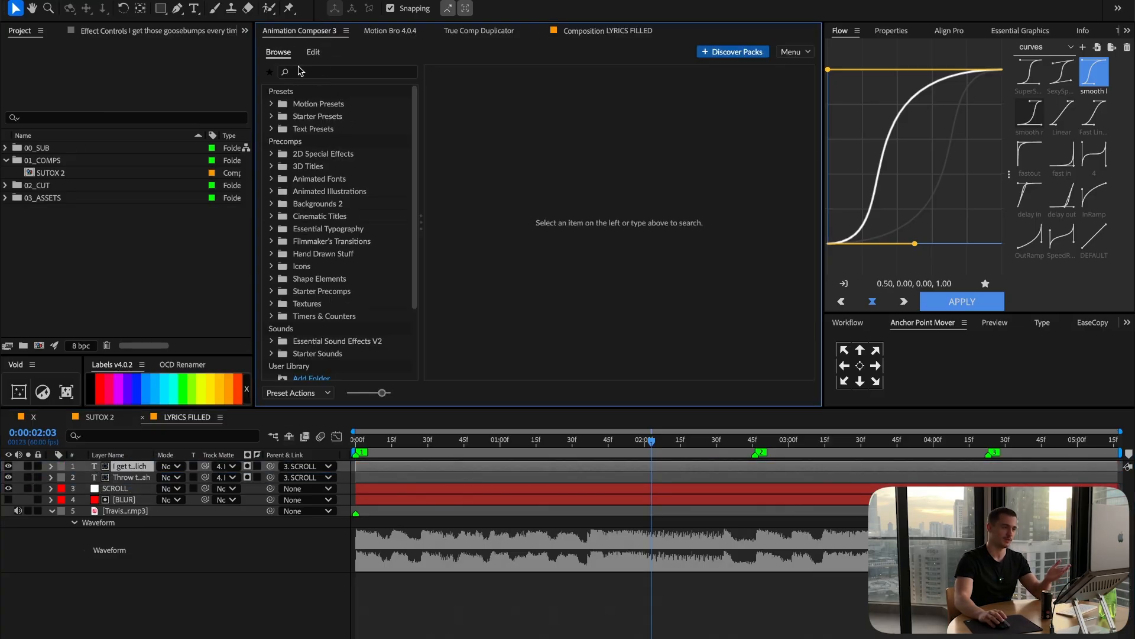
{"action": "left_click", "coordinate": [271, 129]}
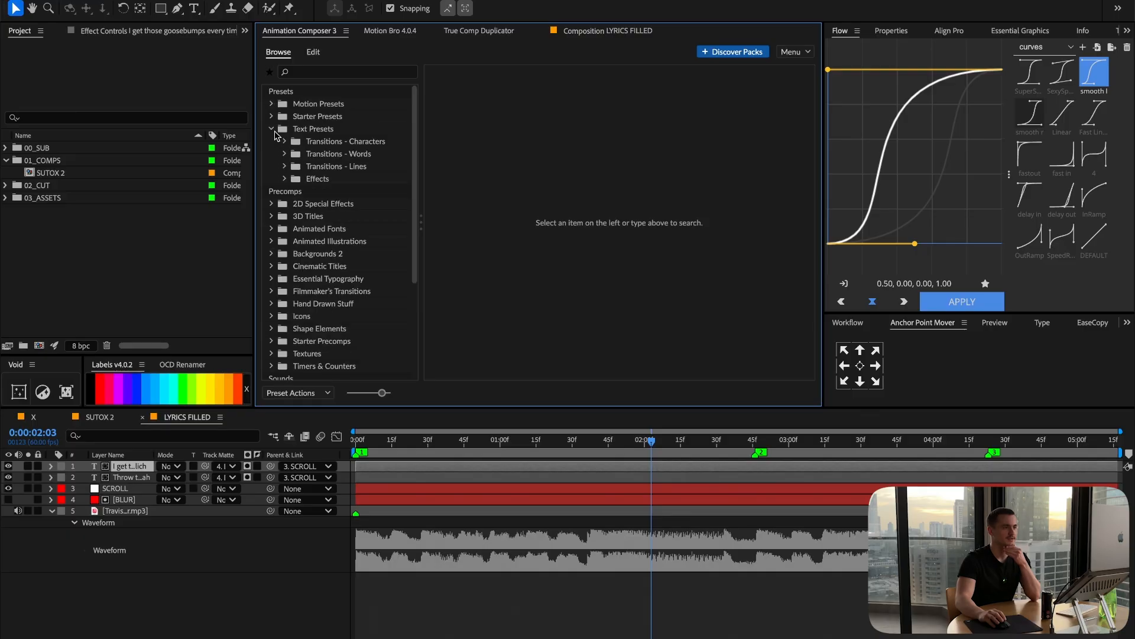
{"action": "left_click", "coordinate": [285, 142]}
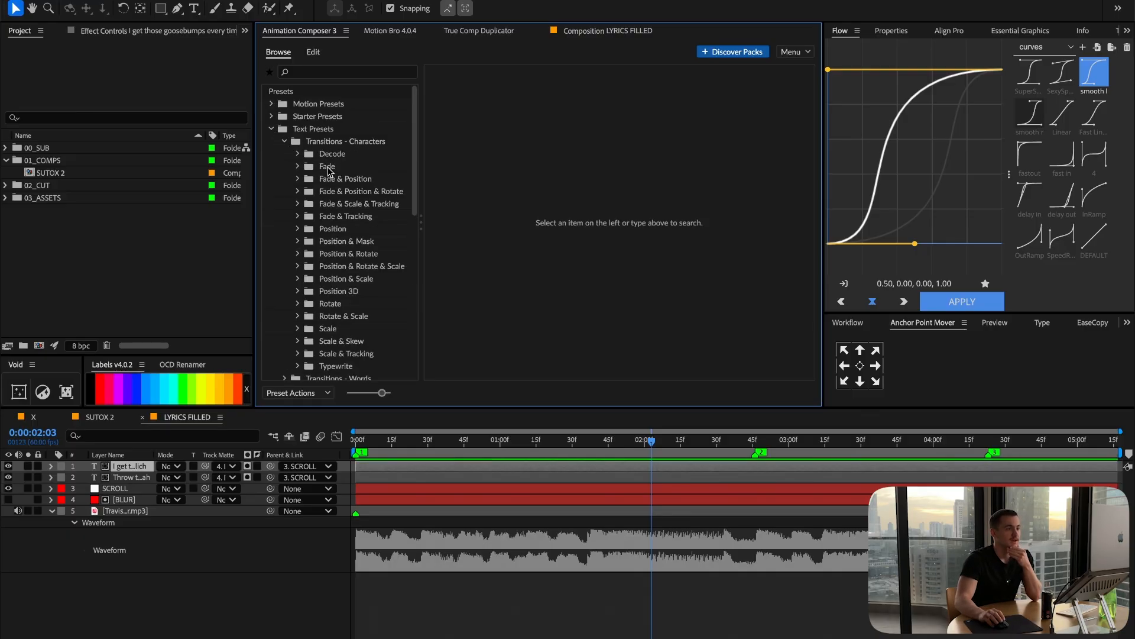
{"action": "left_click", "coordinate": [327, 167]}
{"action": "left_click", "coordinate": [298, 166]}
{"action": "left_click", "coordinate": [471, 293]}
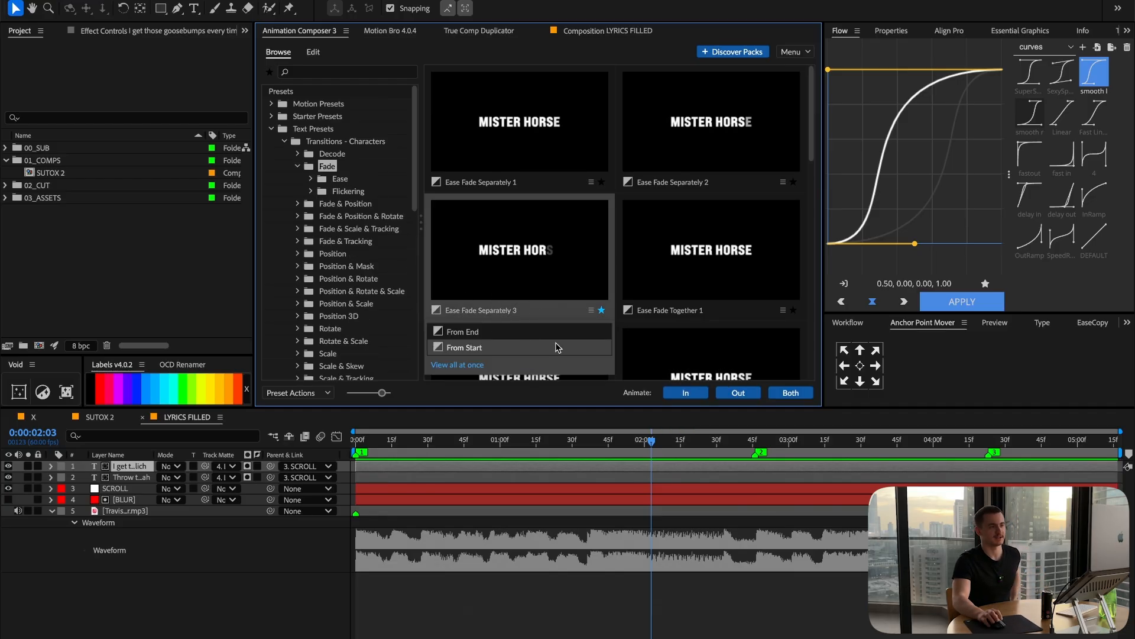
{"action": "left_click", "coordinate": [685, 394]}
{"action": "key", "text": "space"}
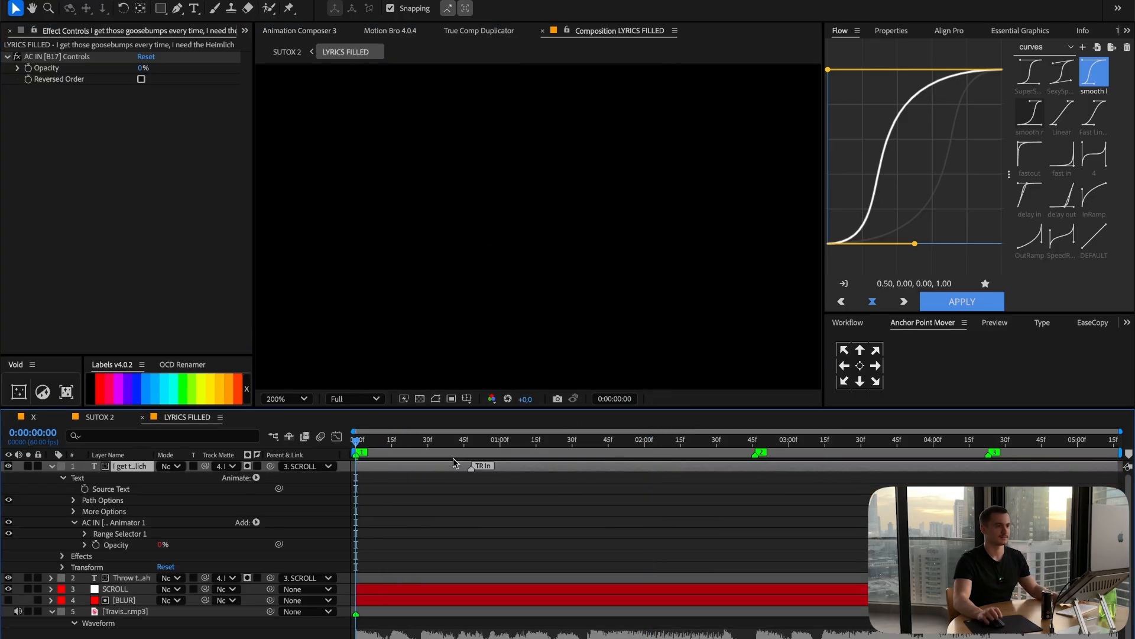
Delay the goosebumps line's fade-in so it ends at about 0:00:03:30, and preview it from the start.
{"action": "left_click", "coordinate": [480, 31]}
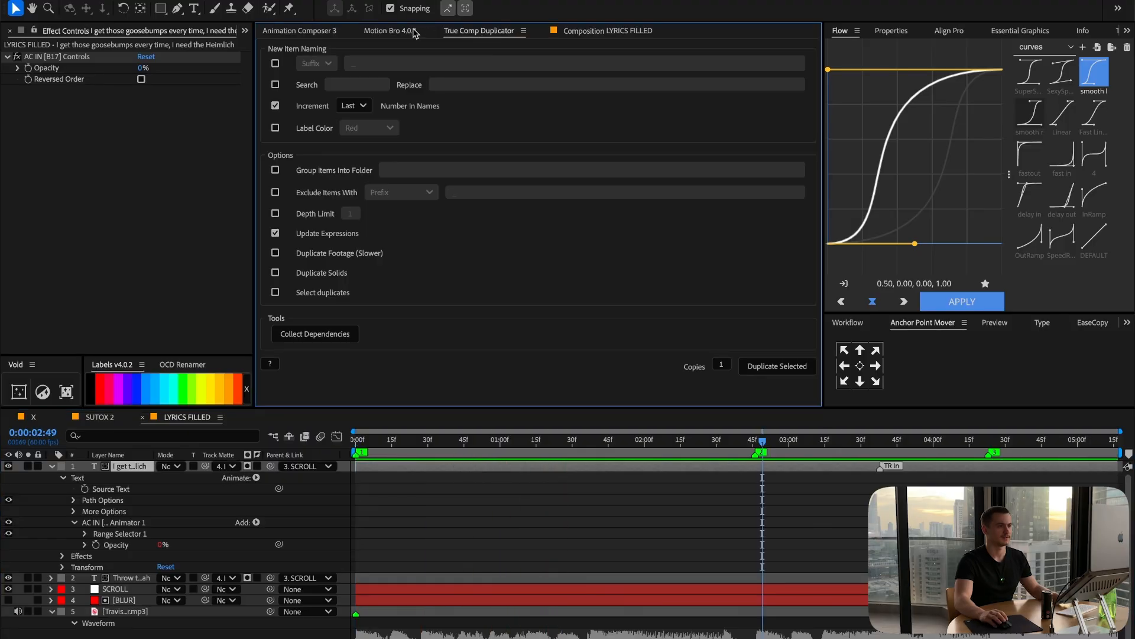
{"action": "left_click", "coordinate": [663, 30]}
{"action": "key", "text": "space"}
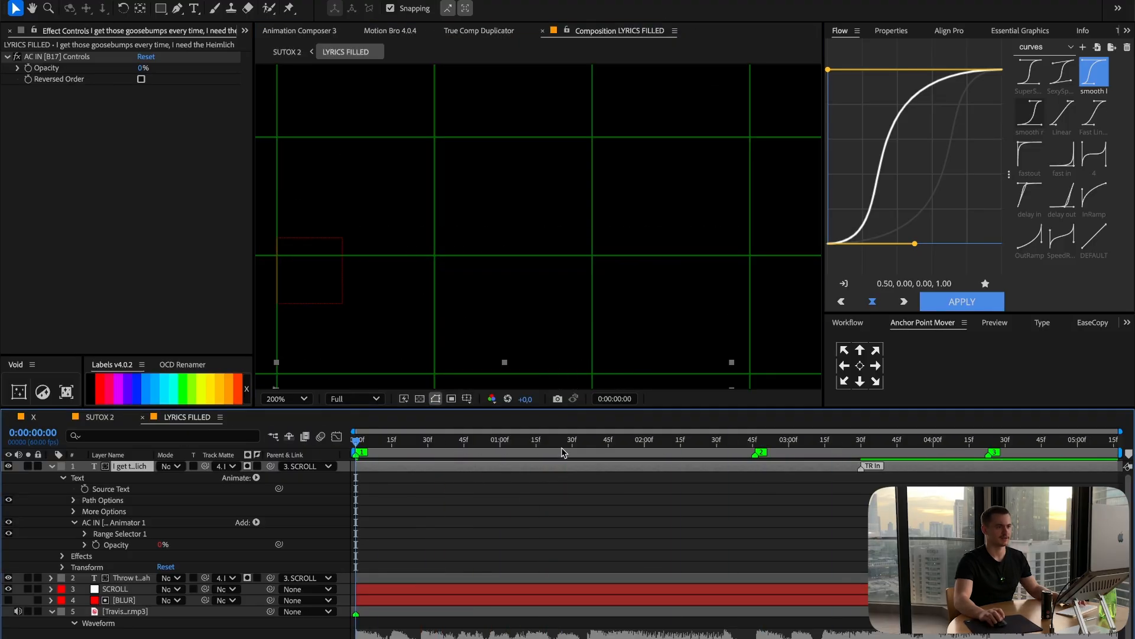
{"action": "key", "text": "space"}
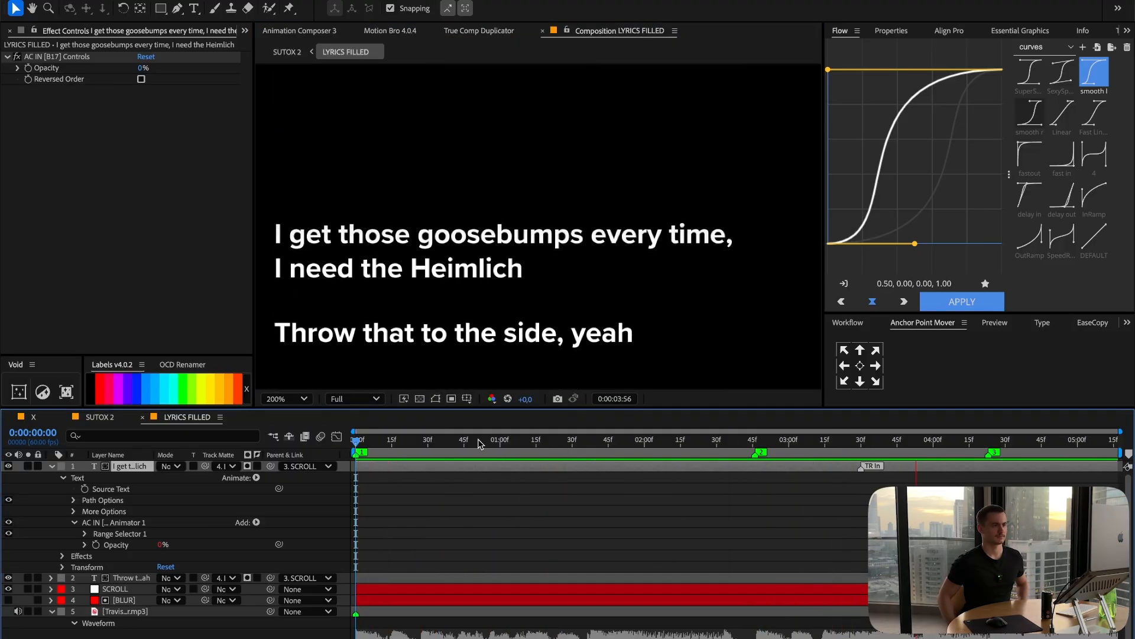
Apply the same Ease Fade Separately 3 In transition to the "Throw that to the side, yeah" layer and preview it.
{"action": "left_click", "coordinate": [128, 582]}
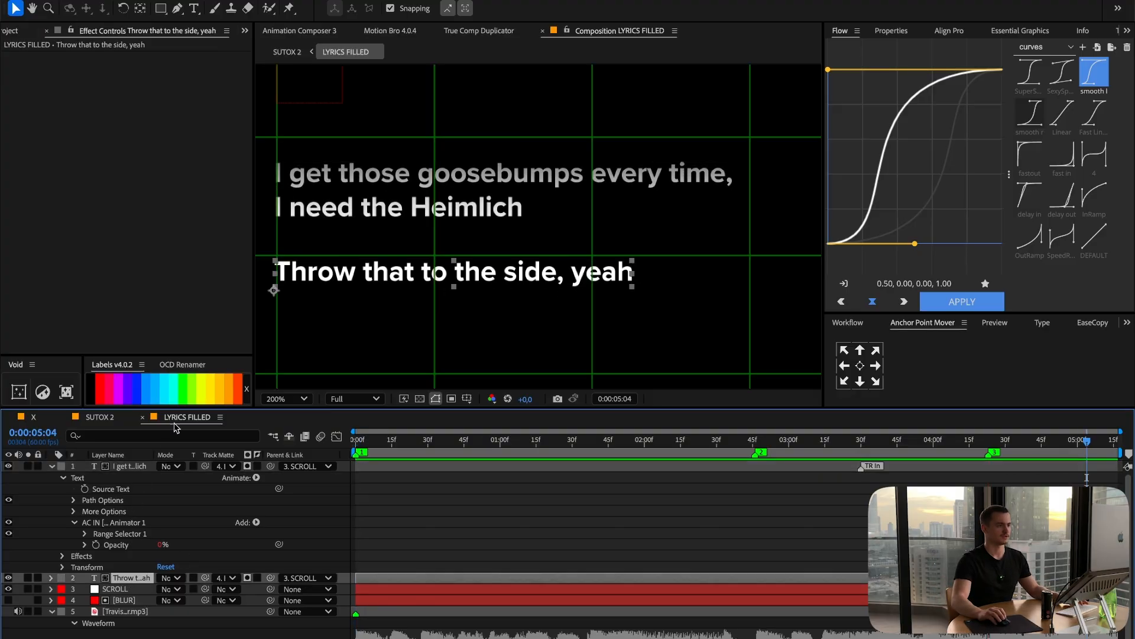
{"action": "left_click", "coordinate": [296, 34]}
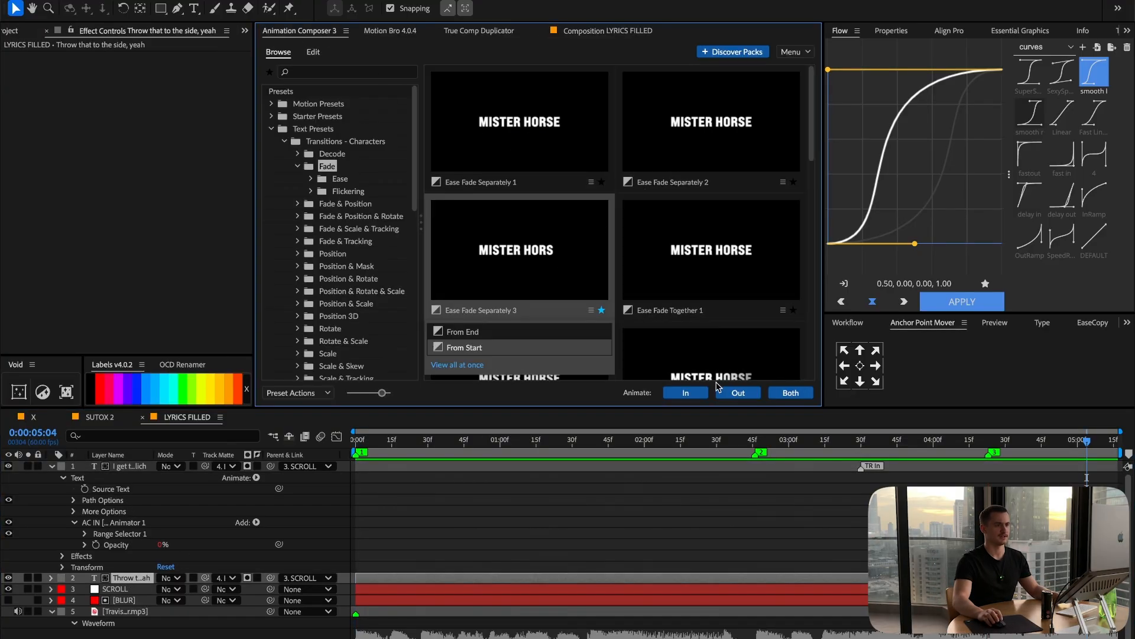
{"action": "left_click", "coordinate": [680, 392]}
{"action": "key", "text": "space"}
{"action": "key", "text": "space"}
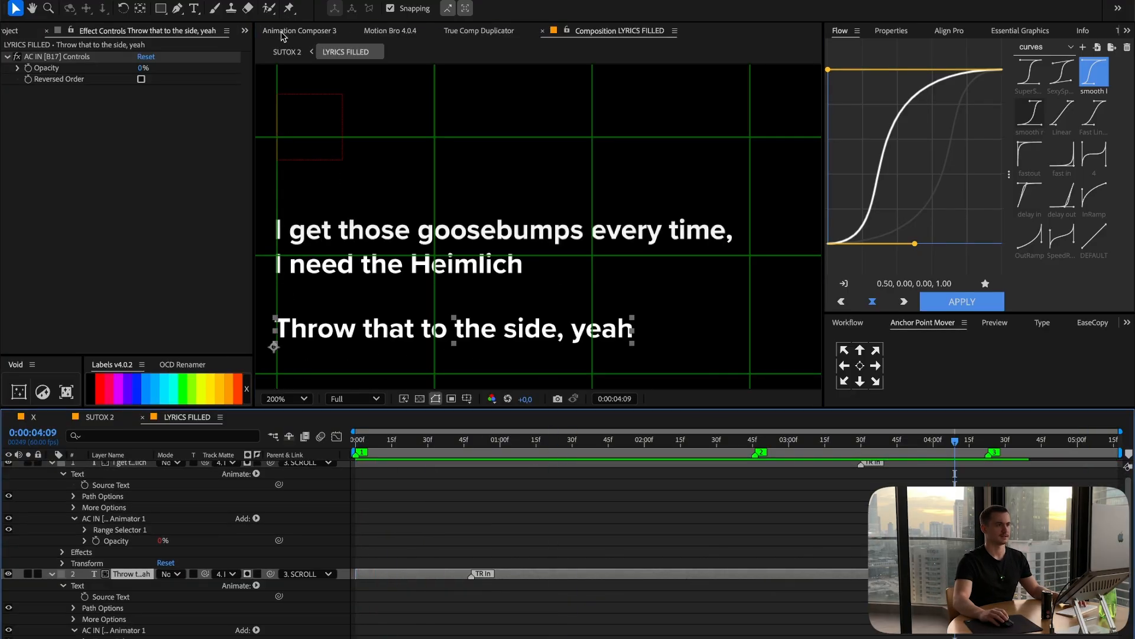
Delay the fade-in of "Throw that to the side, yeah" toward its vocal and move the layer above the goosebumps line.
{"action": "left_click", "coordinate": [282, 32]}
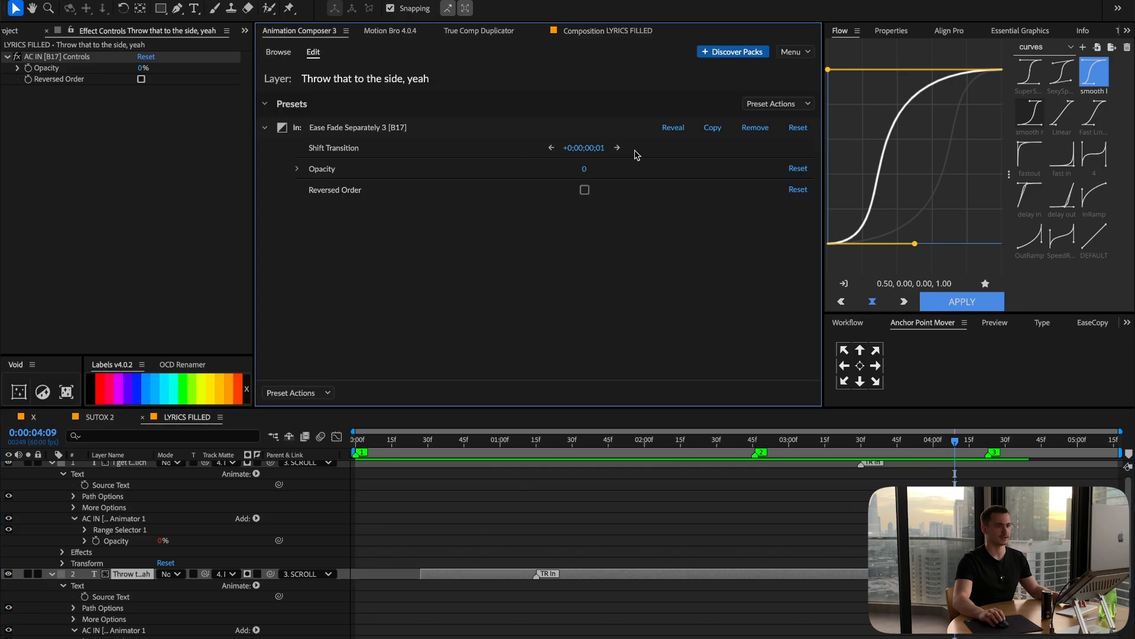
{"action": "left_click_drag", "start_coordinate": [937, 452], "coordinate": [895, 461]}
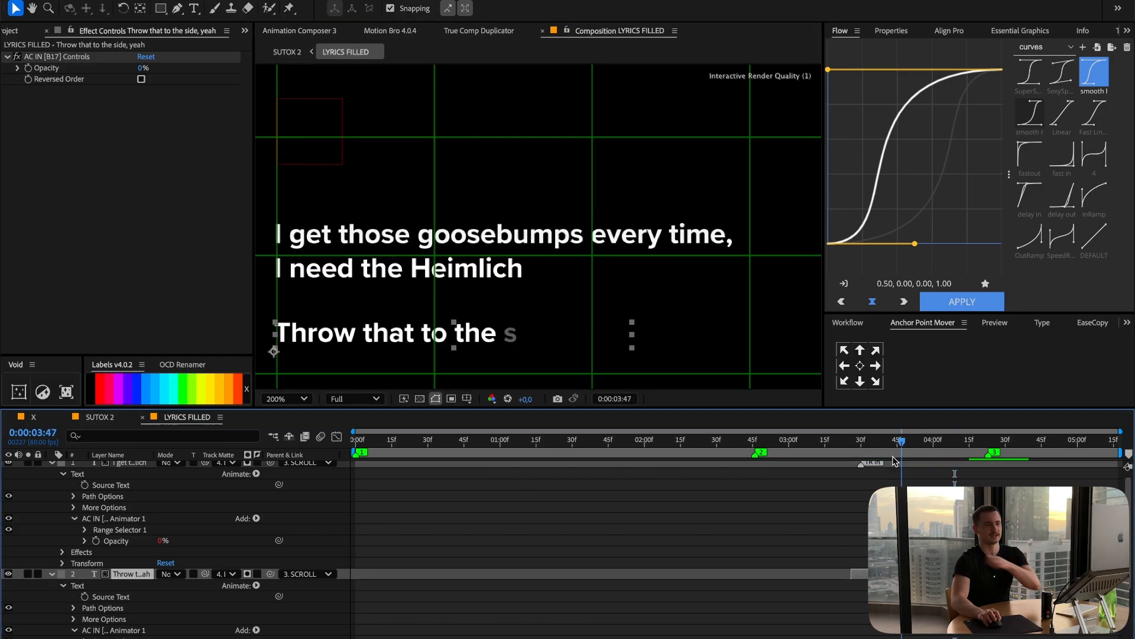
{"action": "key", "text": "space"}
{"action": "left_click", "coordinate": [300, 31]}
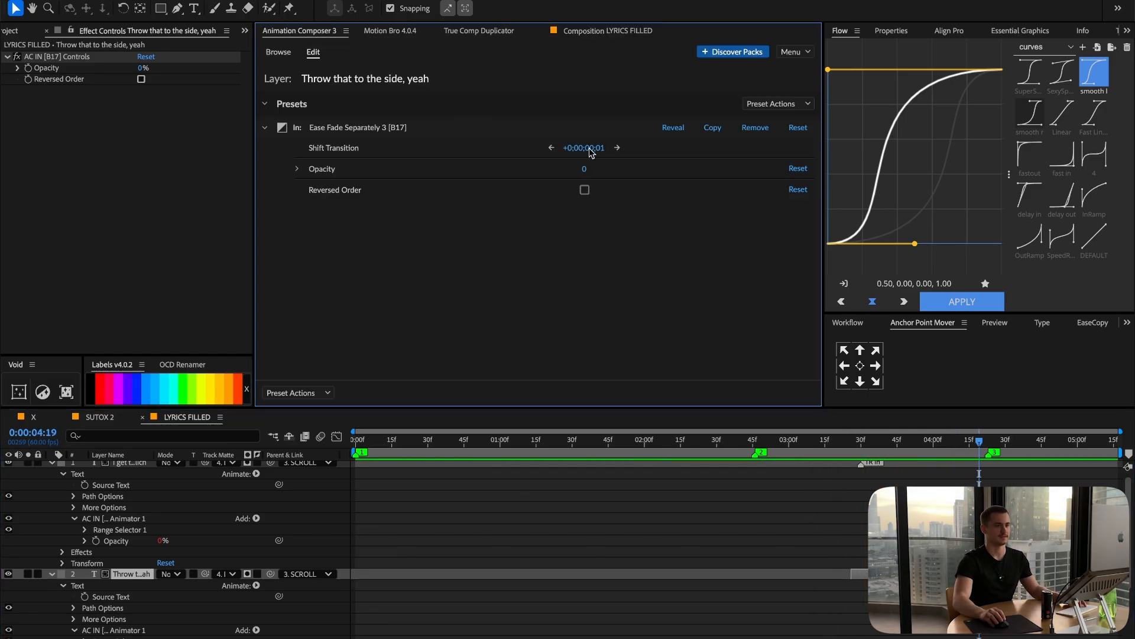
{"action": "left_click", "coordinate": [913, 444]}
{"action": "key", "text": "space"}
{"action": "key", "text": "ctrl+]"}
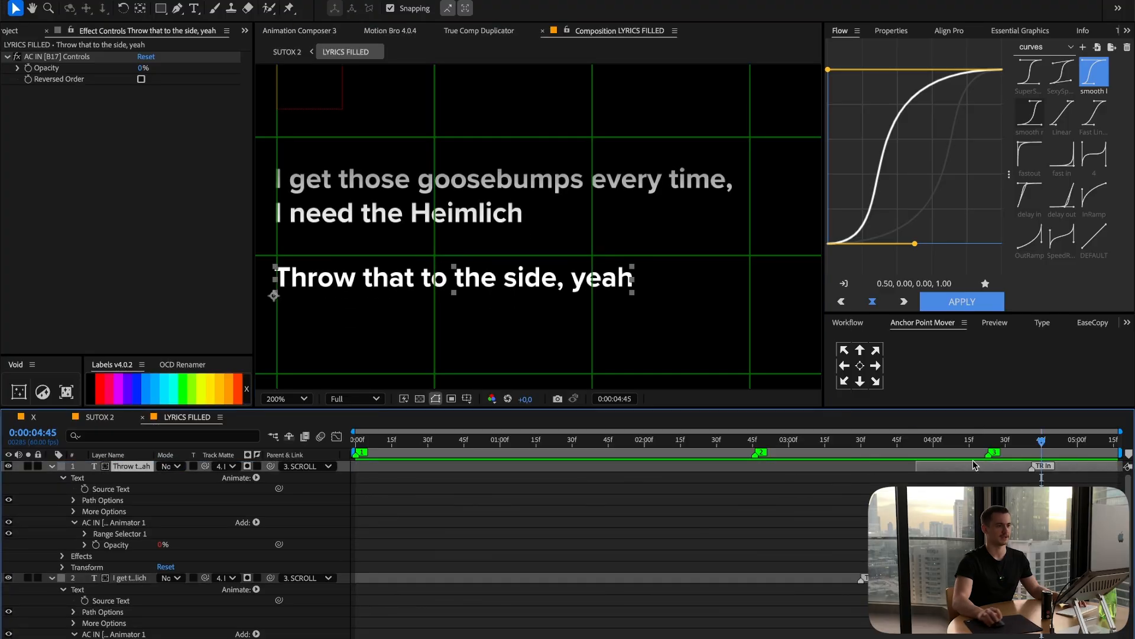
Shift the "Throw that to the side, yeah" fade-in further so it starts at about 0:00:04:11, previewing against the song.
{"action": "left_click_drag", "start_coordinate": [975, 439], "coordinate": [1000, 440]}
{"action": "left_click", "coordinate": [300, 31]}
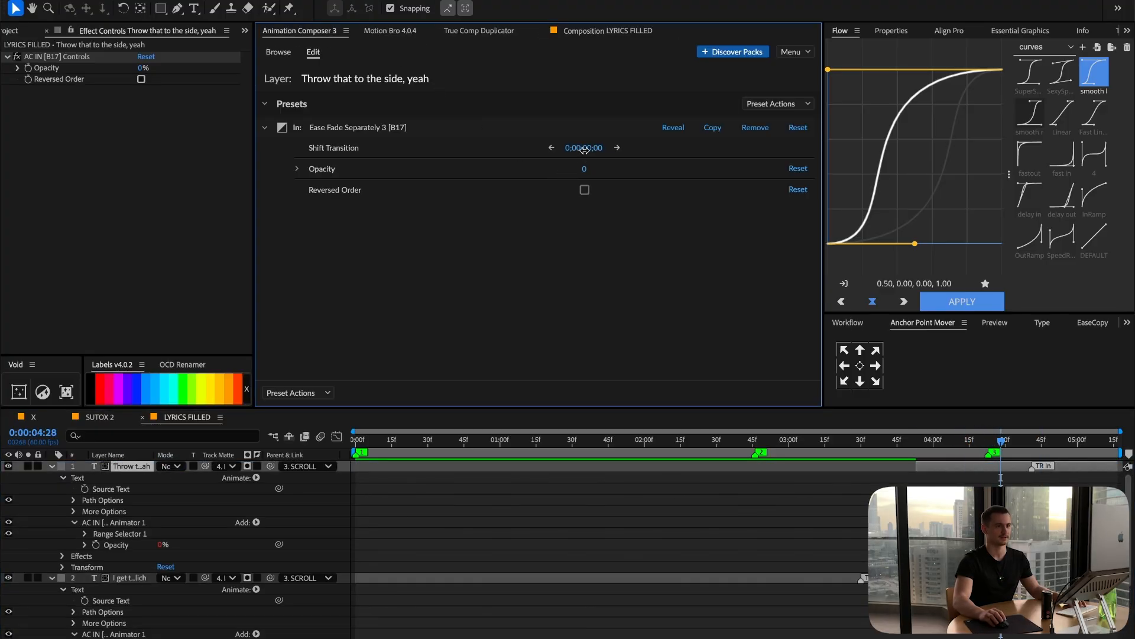
{"action": "left_click", "coordinate": [944, 443]}
{"action": "key", "text": "space"}
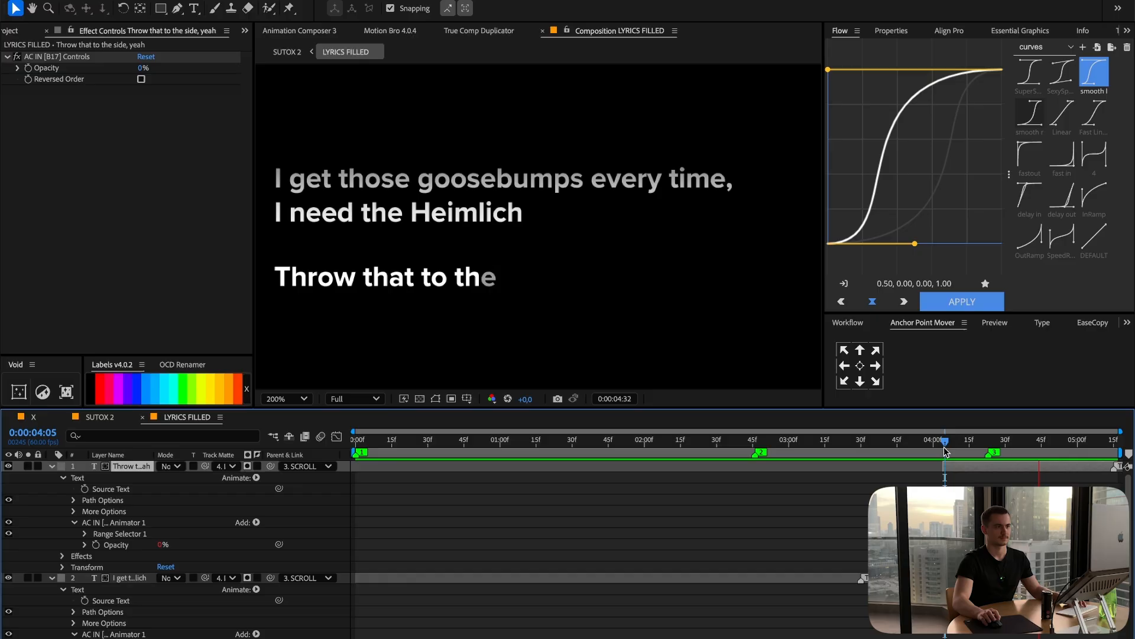
{"action": "key", "text": "space"}
{"action": "left_click", "coordinate": [813, 437]}
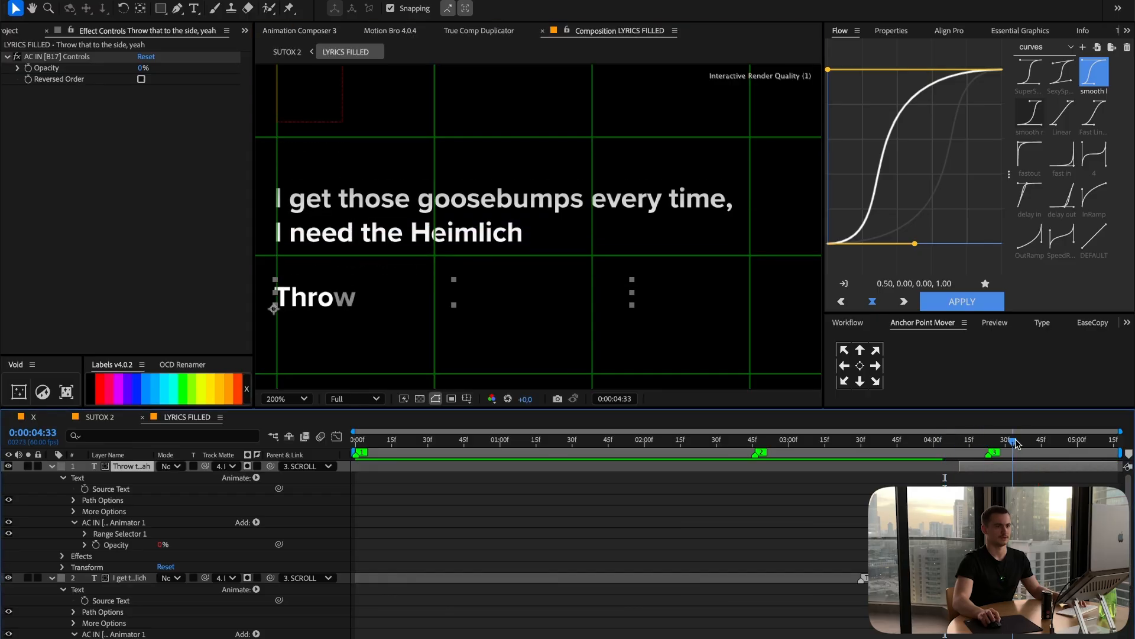
{"action": "key", "text": "space"}
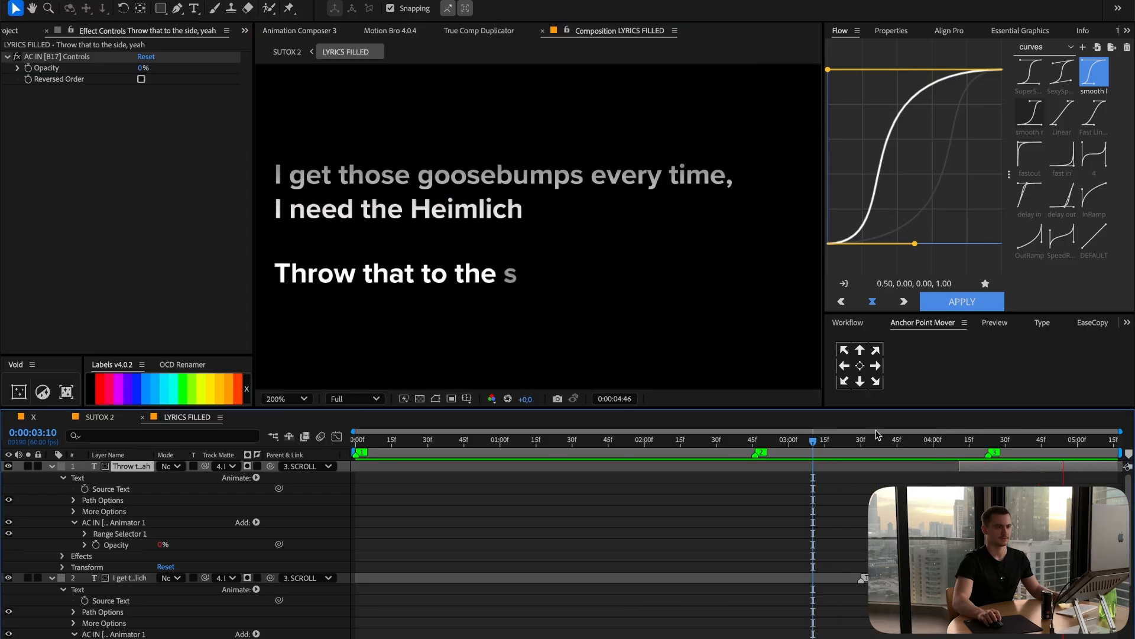
Add an Ease Fade Separately 3 Out transition, From Start with Reversed Order enabled, to the "I get those goosebumps every time" layer.
{"action": "left_click", "coordinate": [287, 399]}
{"action": "left_click", "coordinate": [278, 334]}
{"action": "left_click", "coordinate": [300, 31]}
{"action": "left_click", "coordinate": [278, 52]}
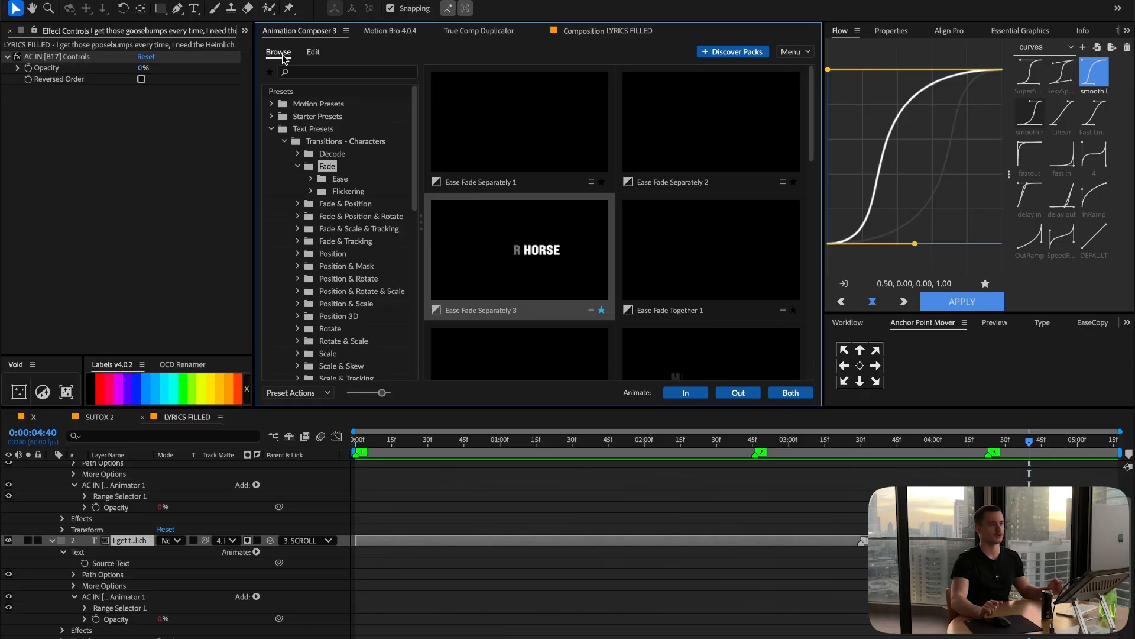
{"action": "mouse_move", "coordinate": [554, 232]}
{"action": "left_click", "coordinate": [496, 349]}
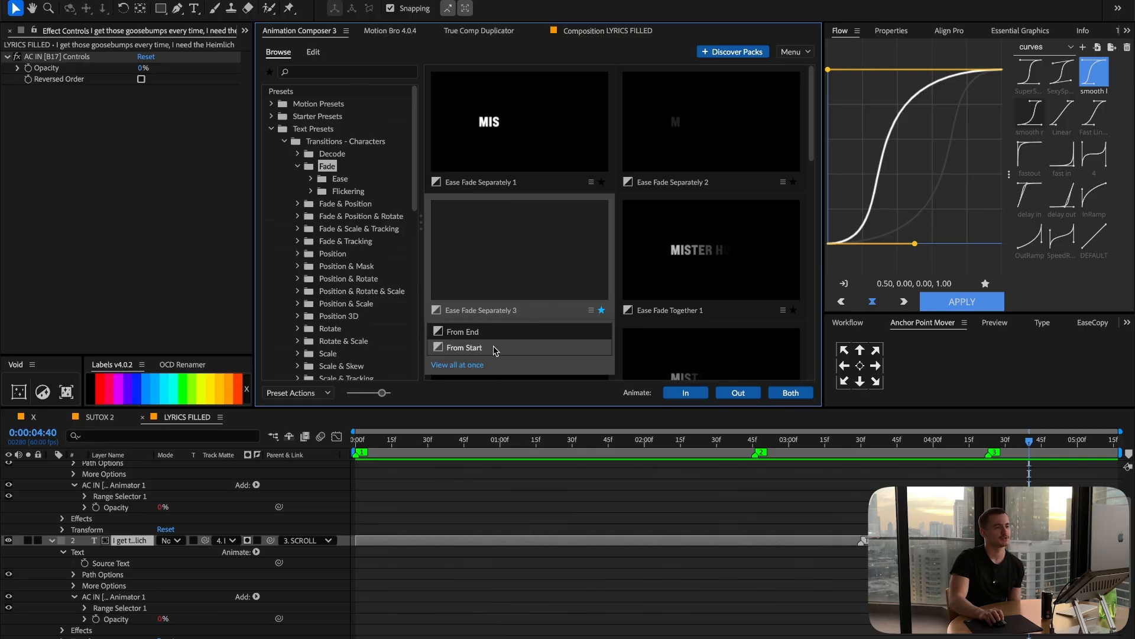
{"action": "left_click", "coordinate": [739, 394]}
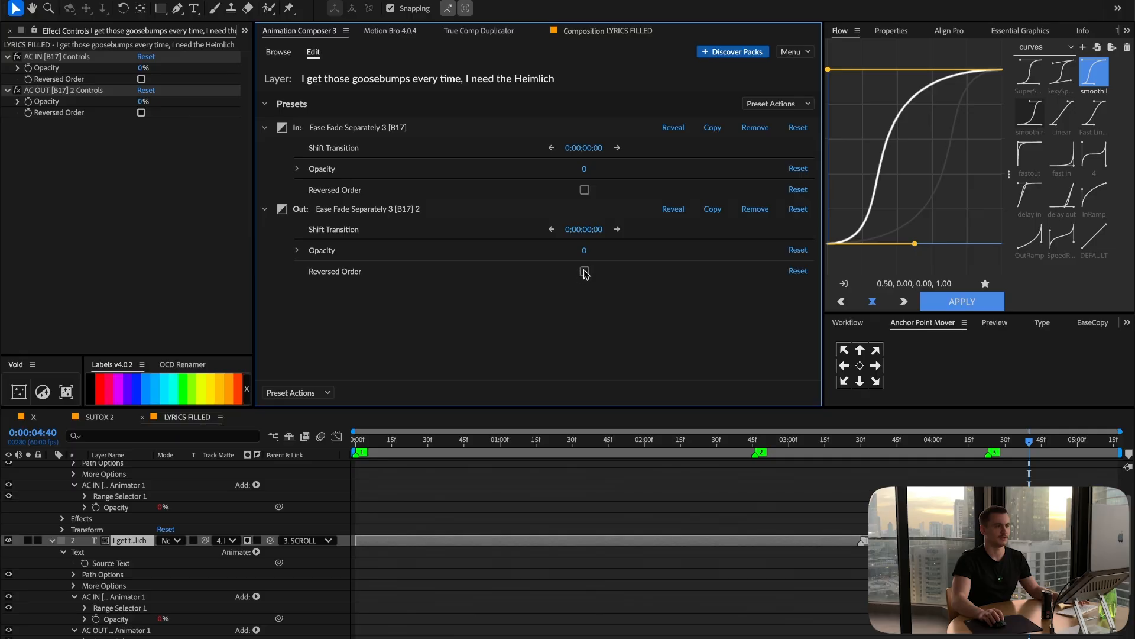
{"action": "key", "text": "space"}
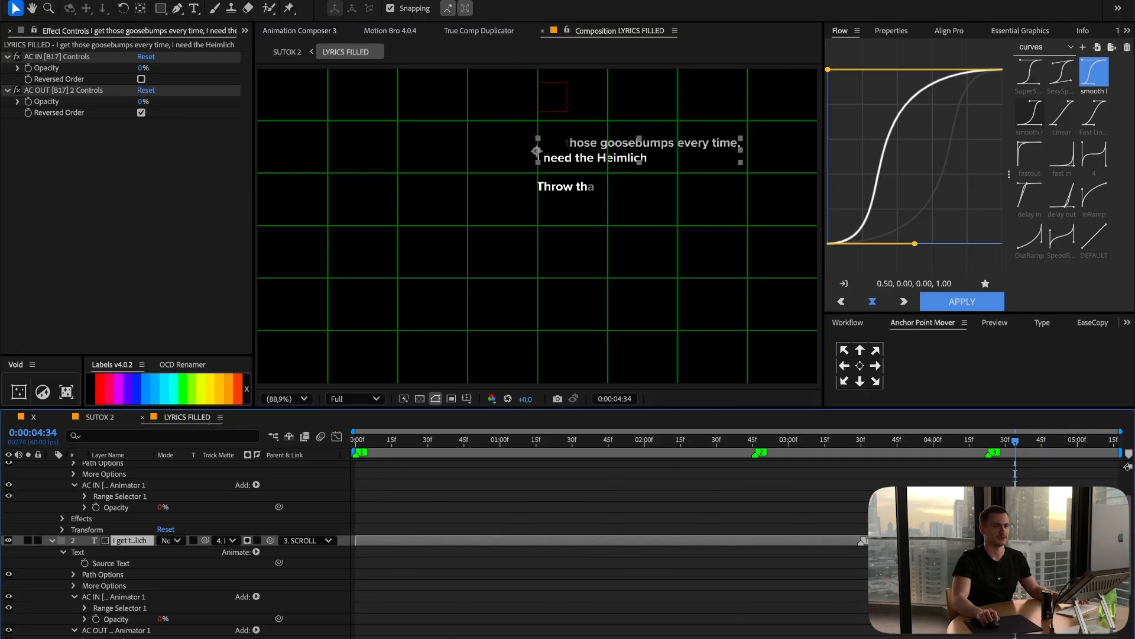
Return to the SUTOX 2 composition and preview the full player with its highlighted lyrics from the start.
{"action": "left_click_drag", "start_coordinate": [781, 538], "coordinate": [766, 538]}
{"action": "left_click", "coordinate": [831, 442]}
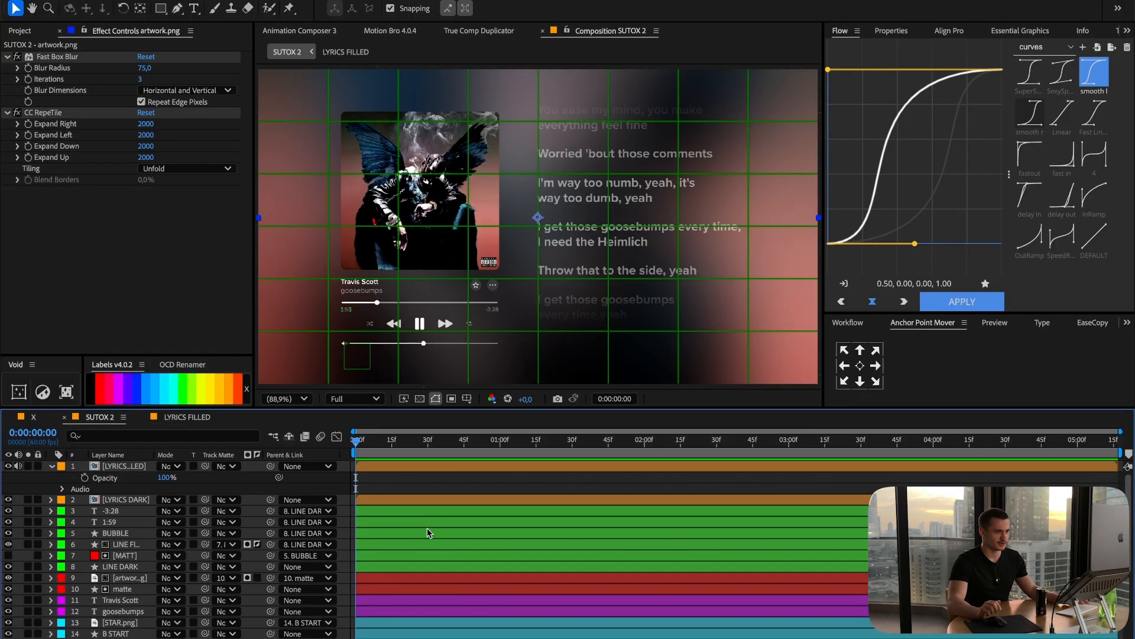
{"action": "key", "text": "space"}
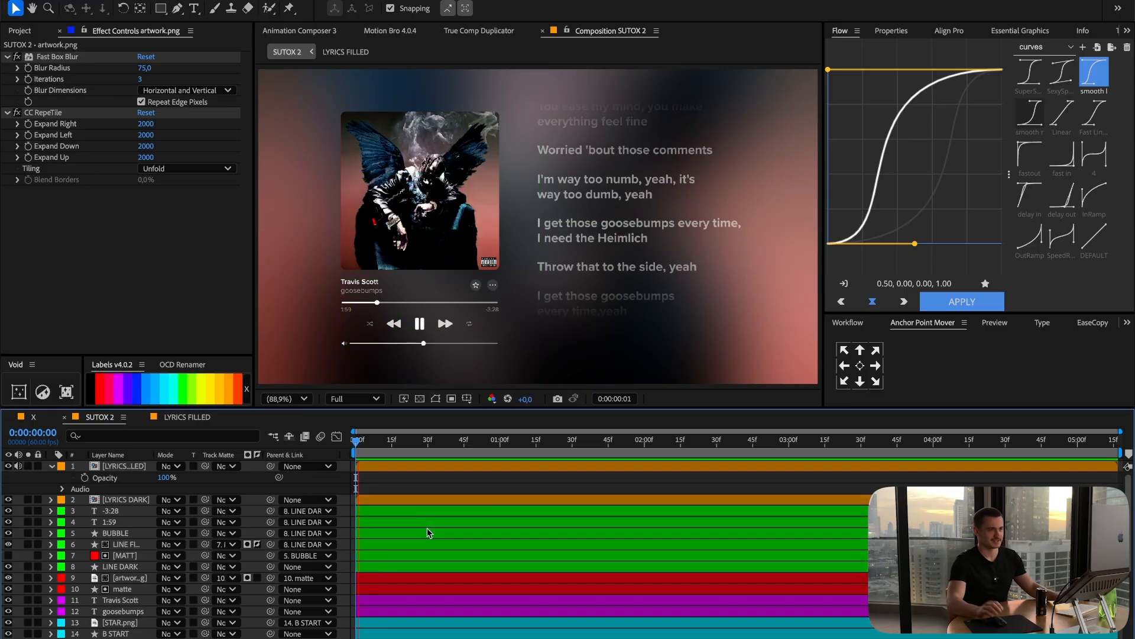
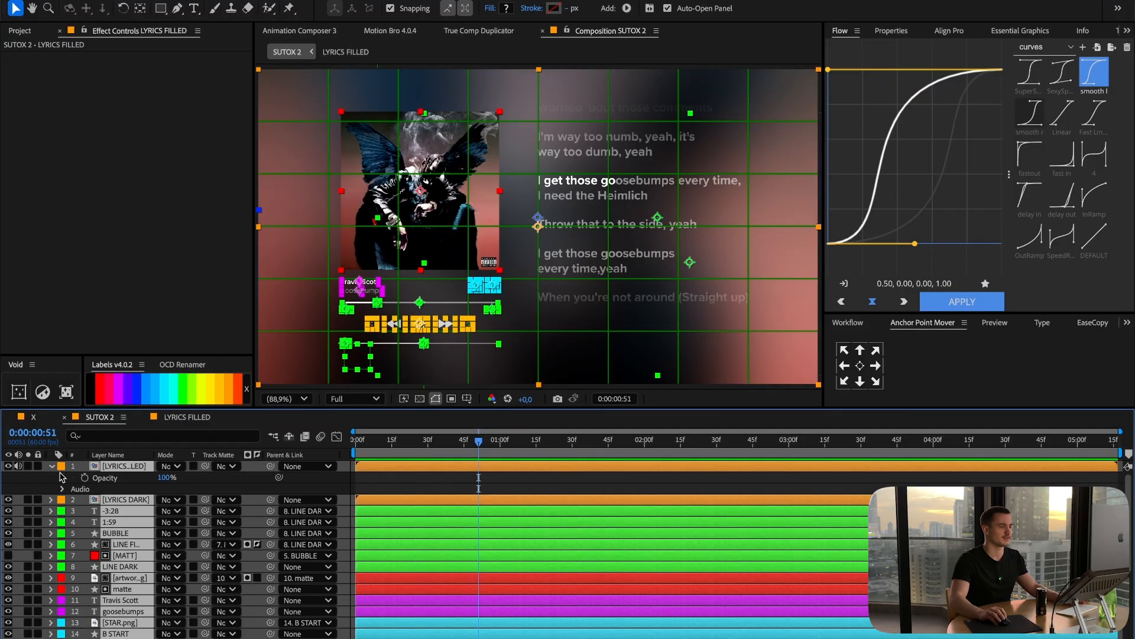
Collapse the LYRICS FILLED layer's properties in SUTOX 2 and close the LYRICS FILLED composition's timeline.
{"action": "left_click", "coordinate": [52, 466]}
{"action": "left_click", "coordinate": [343, 482]}
{"action": "left_click", "coordinate": [142, 417]}
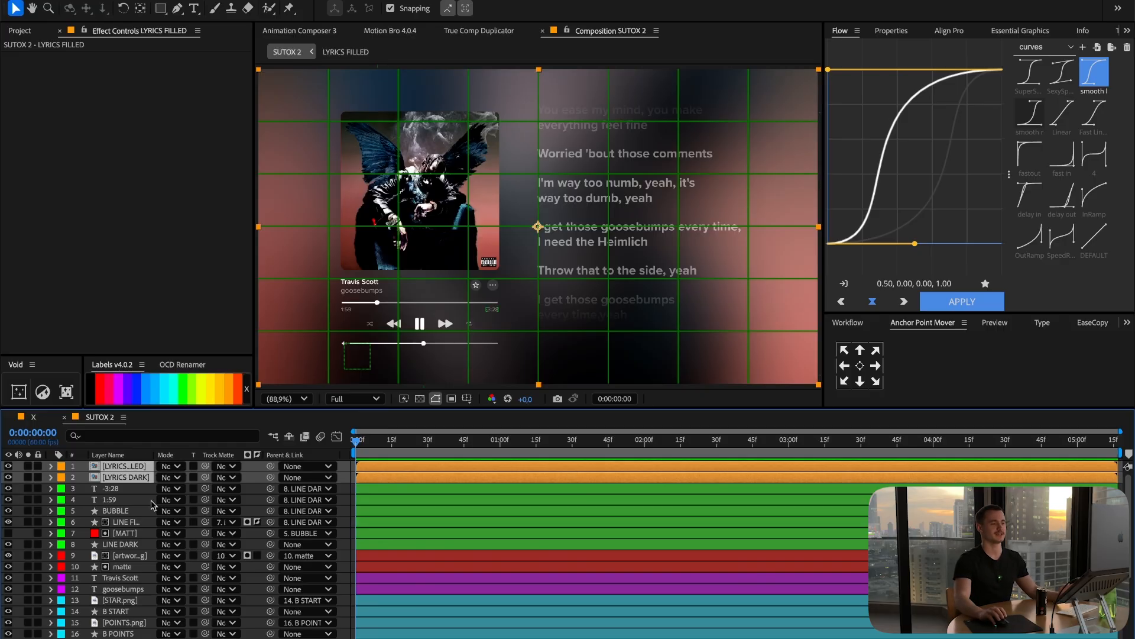
{"action": "left_click", "coordinate": [119, 500]}
{"action": "left_click", "coordinate": [131, 466]}
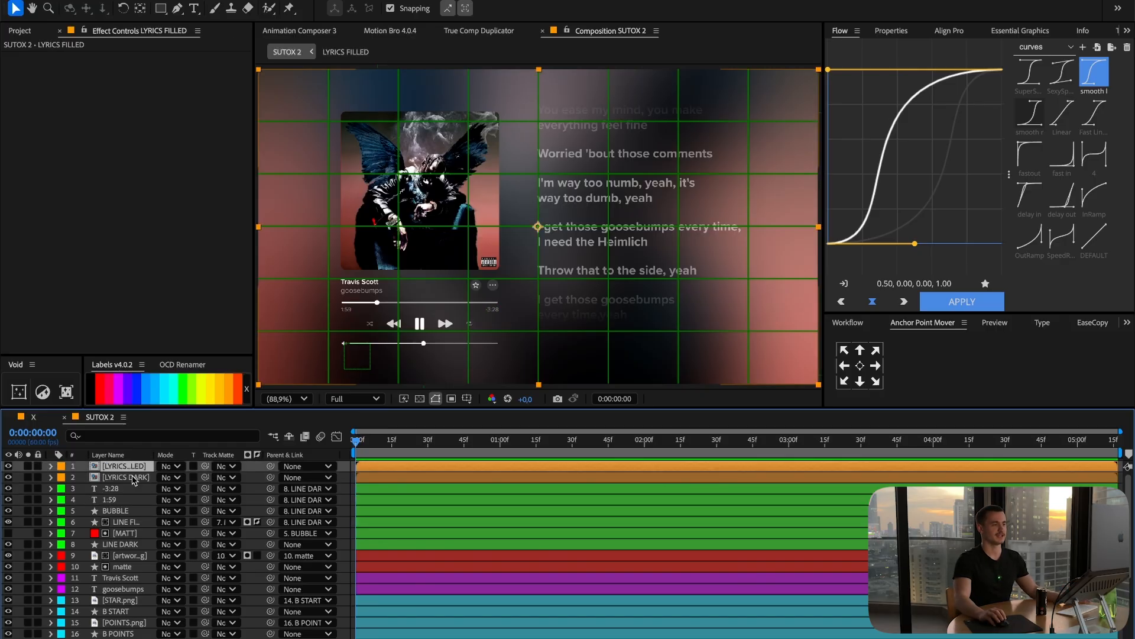
{"action": "left_click", "coordinate": [133, 478], "text": "shift"}
{"action": "scroll", "coordinate": [185, 579], "scroll_direction": "down", "scroll_amount": 5}
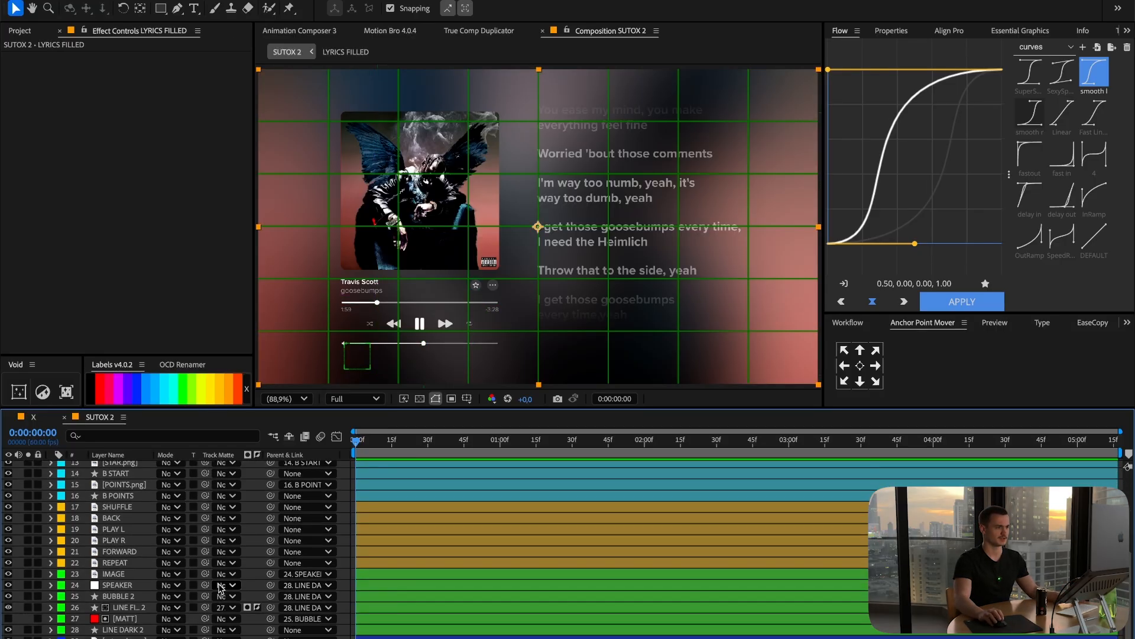
{"action": "left_click", "coordinate": [224, 507]}
Select the B POINTS through REPEAT layers together with LINE DARK 2, B START, goosebumps and Travis Scott in SUTOX 2.
{"action": "left_click", "coordinate": [143, 496]}
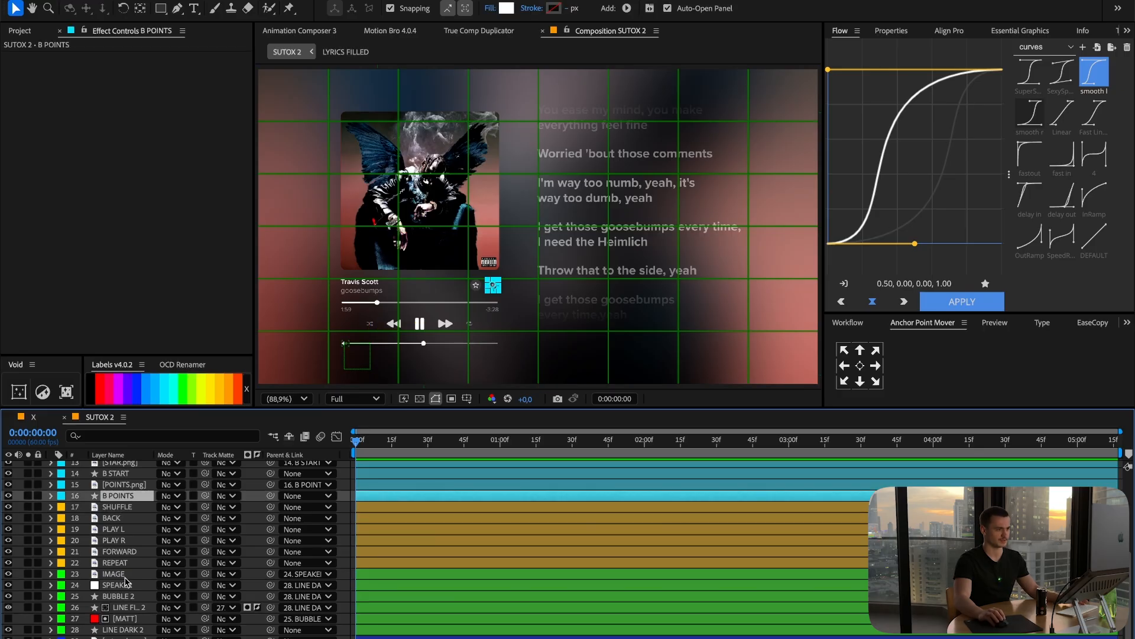
{"action": "left_click", "coordinate": [116, 562], "text": "shift"}
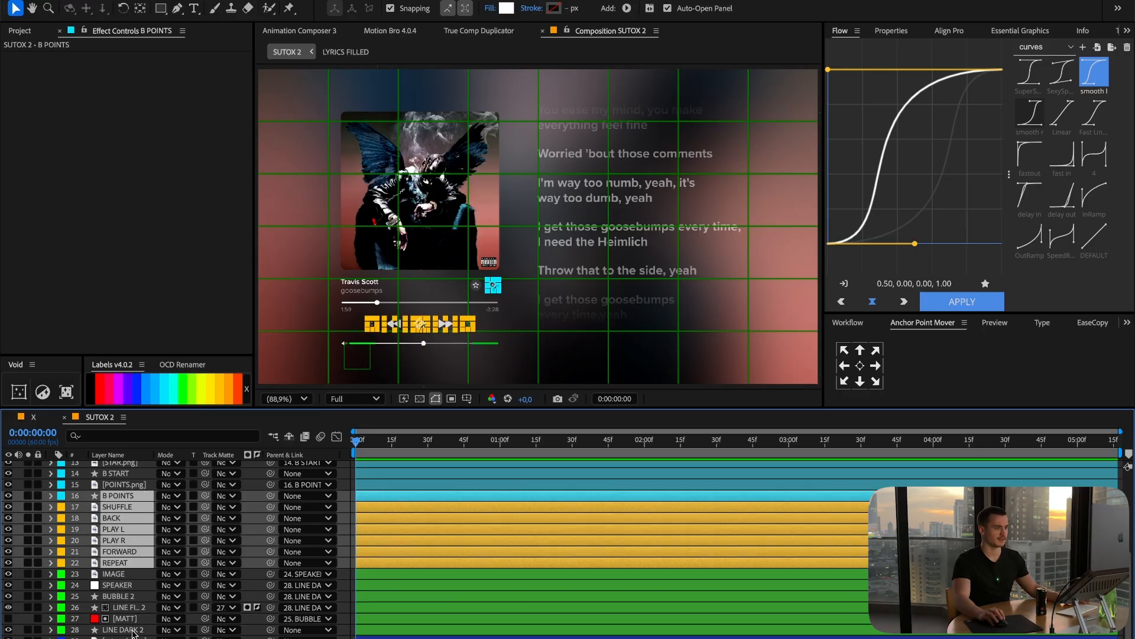
{"action": "left_click", "coordinate": [133, 631], "text": "super"}
{"action": "scroll", "coordinate": [222, 628], "scroll_direction": "up", "scroll_amount": 2}
{"action": "left_click", "coordinate": [123, 527], "text": "super"}
{"action": "left_click", "coordinate": [123, 511], "text": "super"}
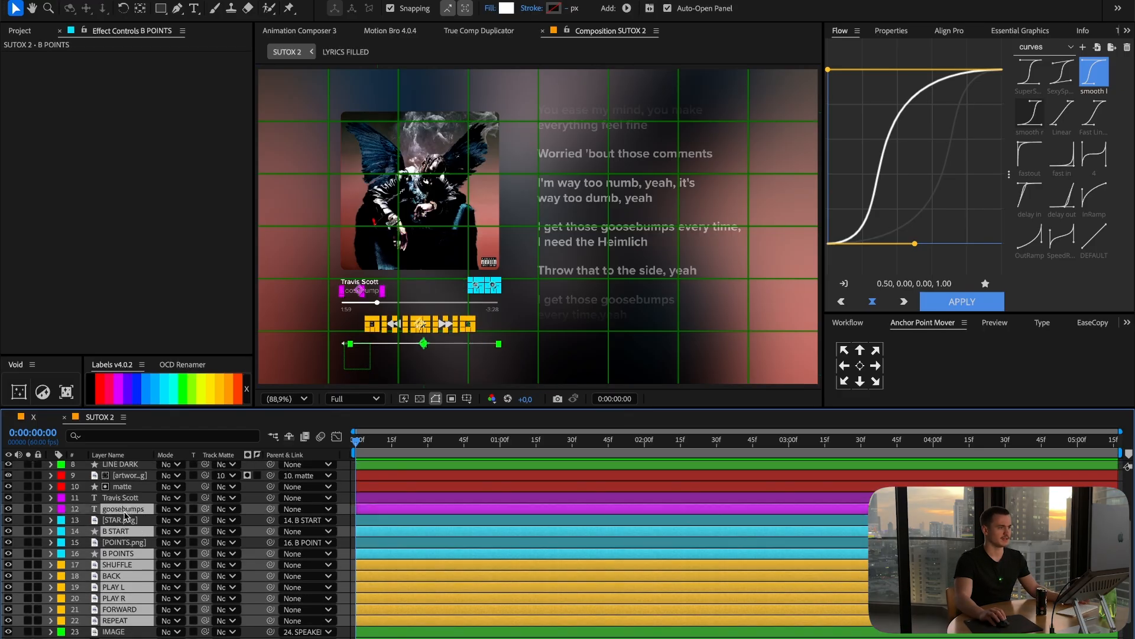
{"action": "left_click", "coordinate": [122, 496], "text": "super"}
Extend the layer selection with matte, LINE DARK, LYRICS DARK and LYRICS FILLED in SUTOX 2.
{"action": "scroll", "coordinate": [135, 490], "scroll_direction": "up", "scroll_amount": 3}
{"action": "left_click", "coordinate": [132, 527], "text": "super"}
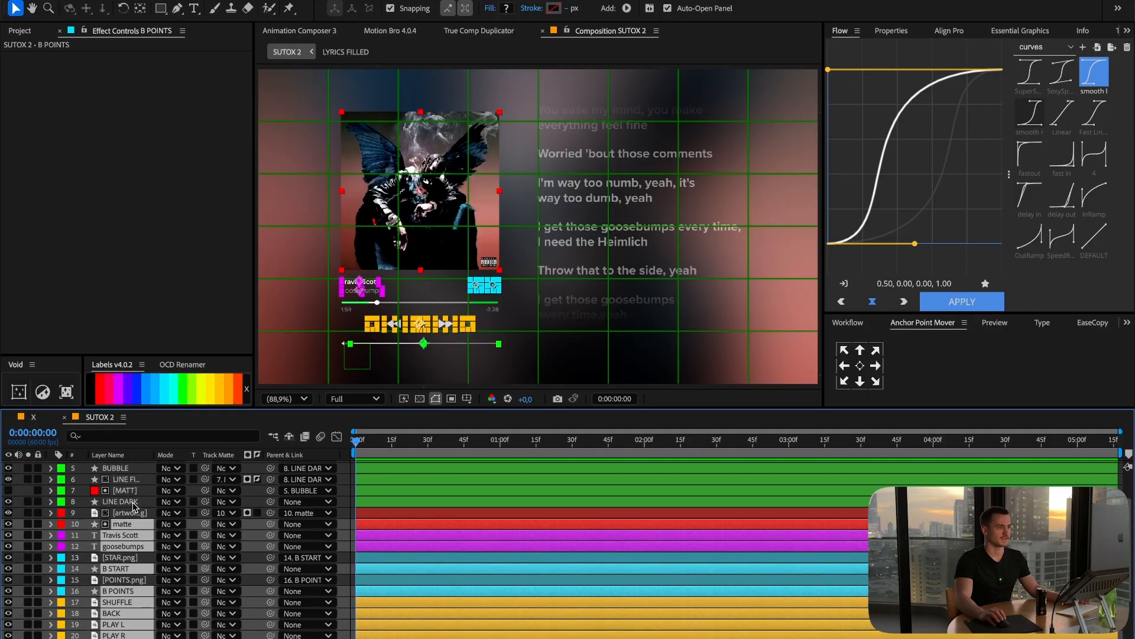
{"action": "left_click", "coordinate": [134, 505], "text": "super"}
{"action": "scroll", "coordinate": [134, 505], "scroll_direction": "up", "scroll_amount": 4}
{"action": "left_click", "coordinate": [127, 477], "text": "super"}
{"action": "left_click", "coordinate": [128, 467], "text": "super"}
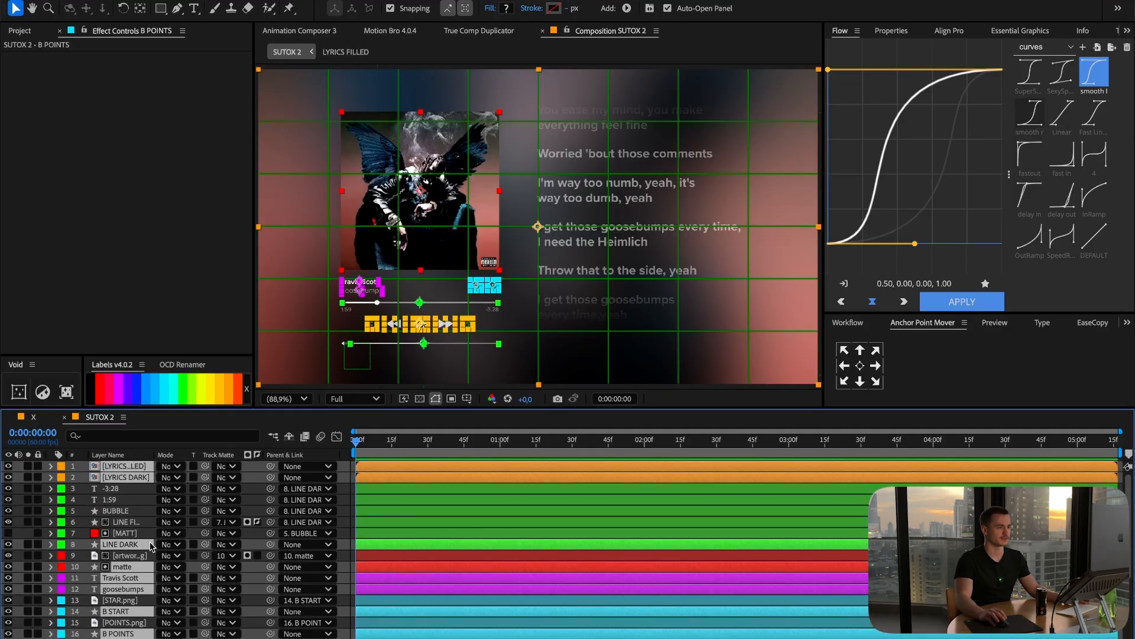
Apply the favourite Overshoot Position 1 preset, Bottom variant, as an In transition to the selected layers.
{"action": "left_click", "coordinate": [301, 34]}
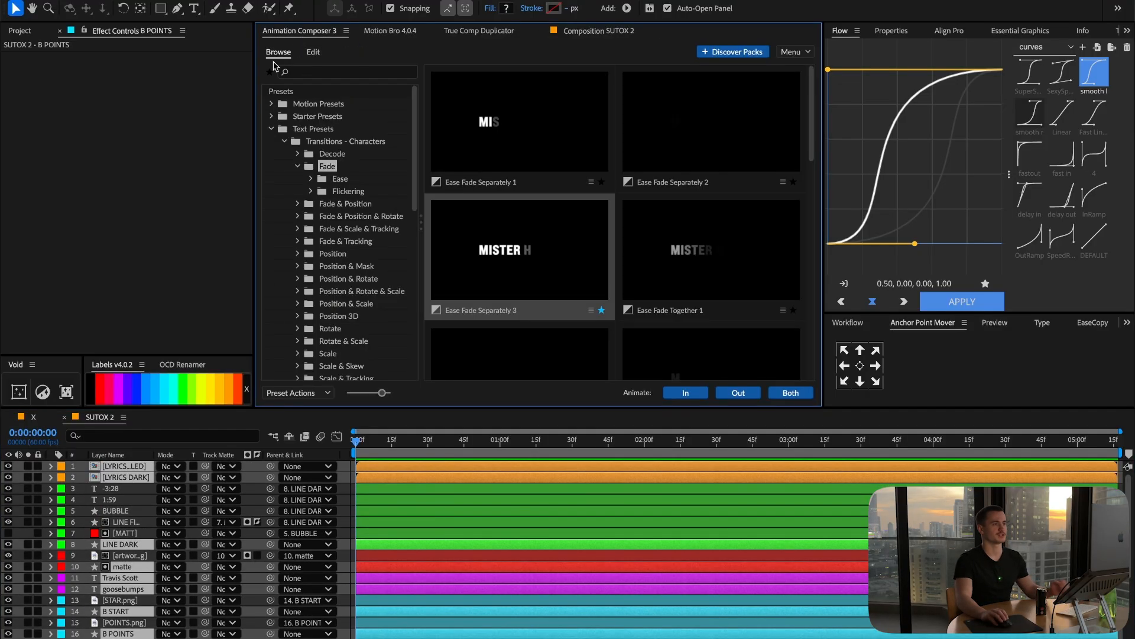
{"action": "left_click", "coordinate": [270, 70]}
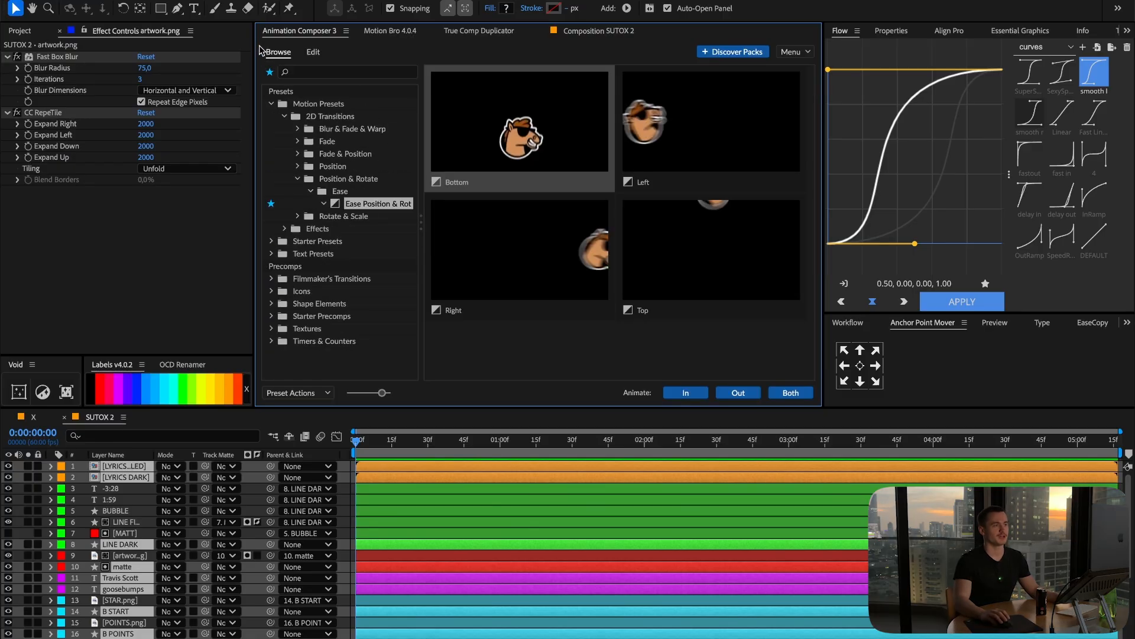
{"action": "left_click", "coordinate": [270, 73]}
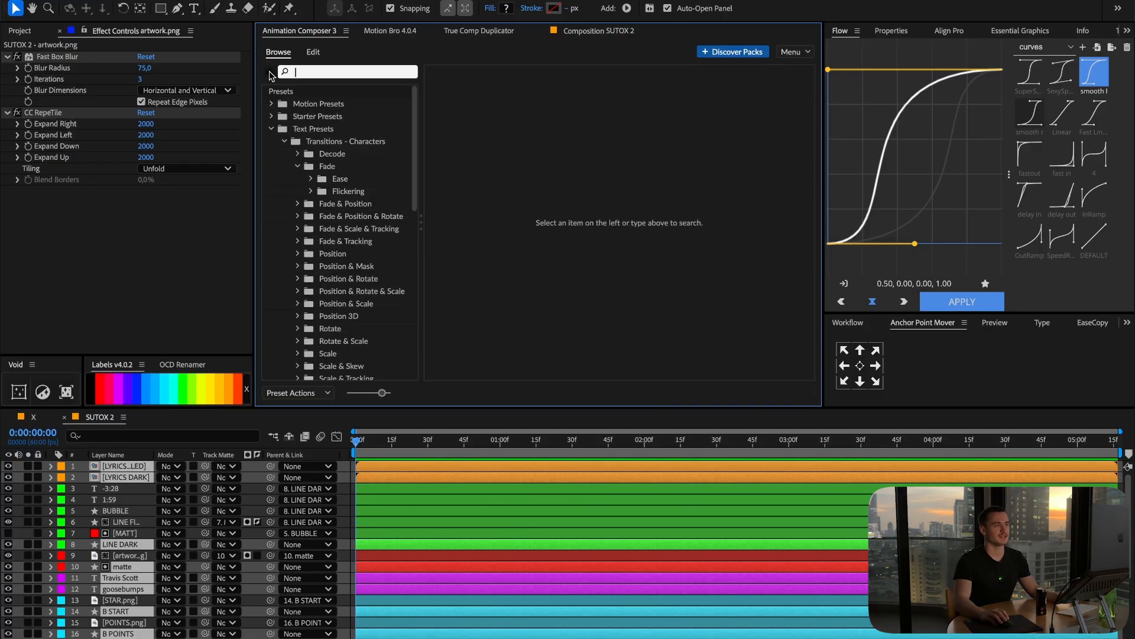
{"action": "left_click", "coordinate": [270, 72]}
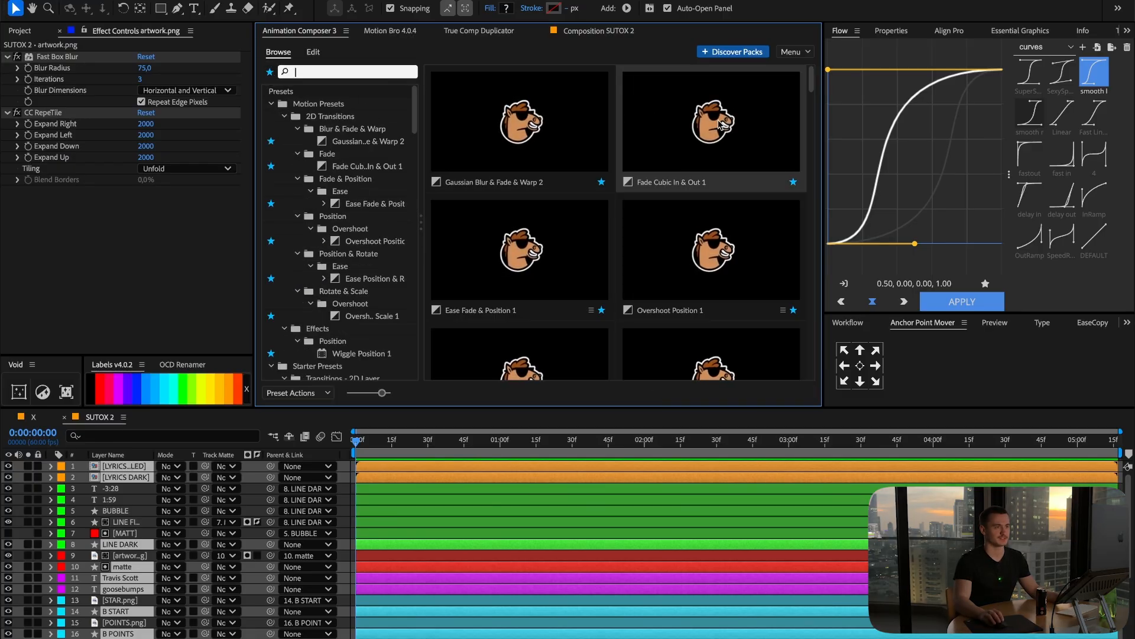
{"action": "left_click", "coordinate": [704, 269]}
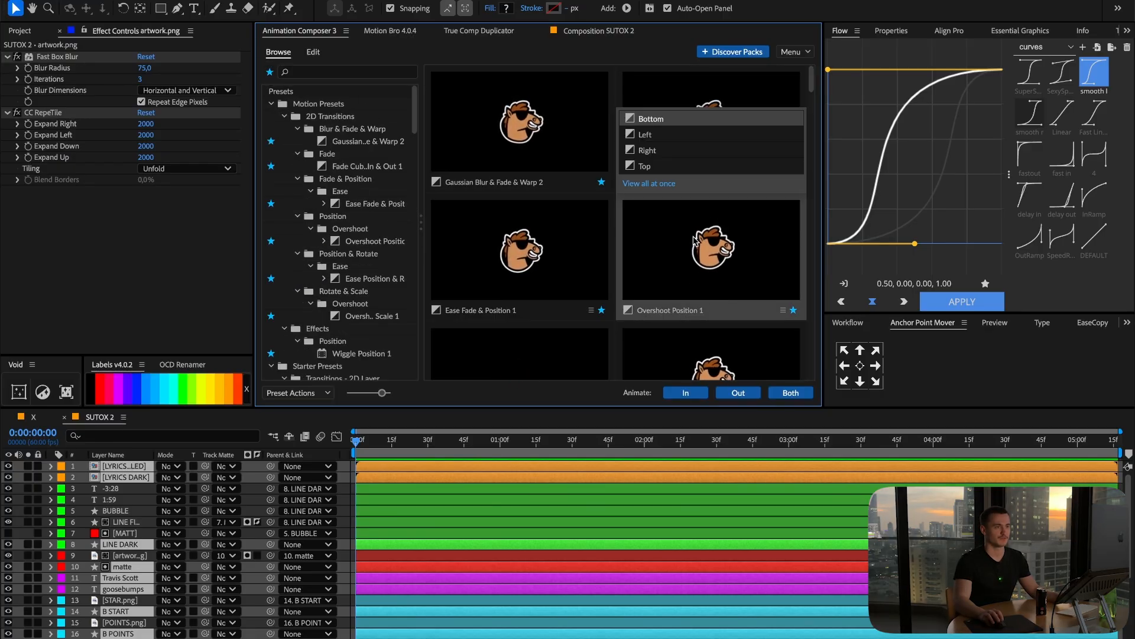
{"action": "left_click", "coordinate": [685, 393]}
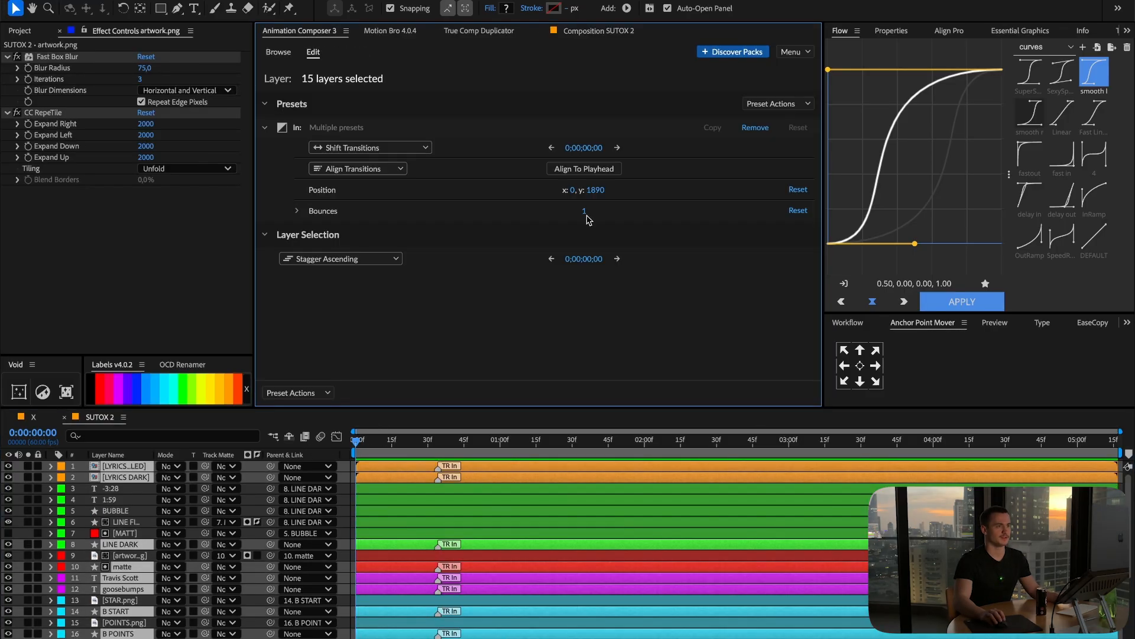
Set the In transition's Bounces to 3 and its Position y offset to 300, and preview the entrance.
{"action": "left_click", "coordinate": [584, 211]}
{"action": "type", "text": "4"}
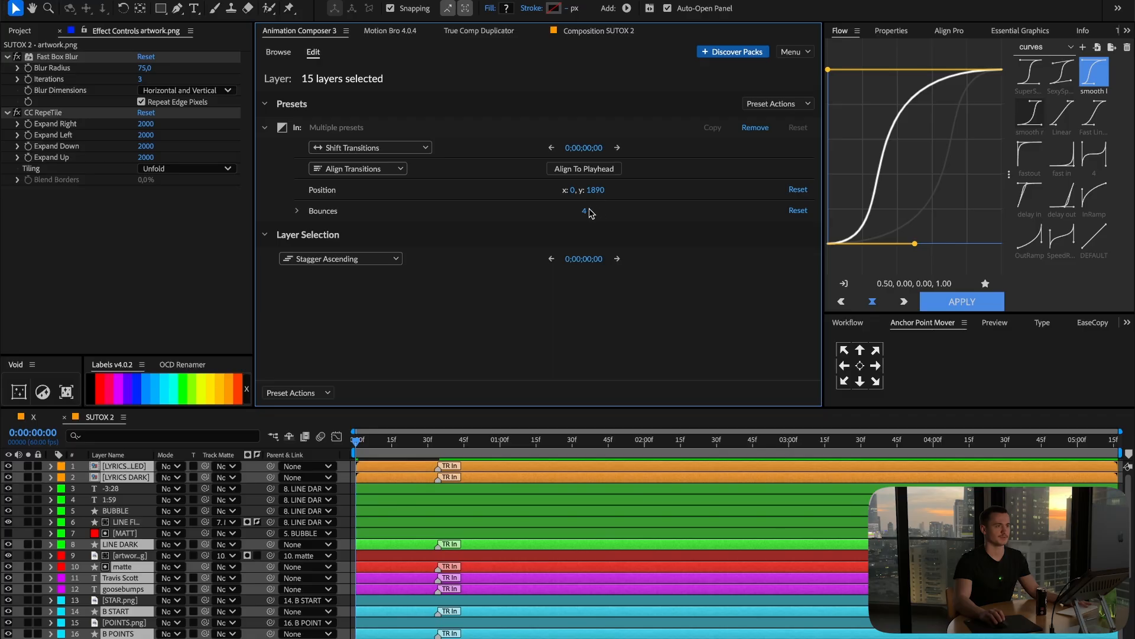
{"action": "left_click", "coordinate": [588, 210]}
{"action": "type", "text": "3"}
{"action": "left_click", "coordinate": [596, 190]}
{"action": "type", "text": "3"}
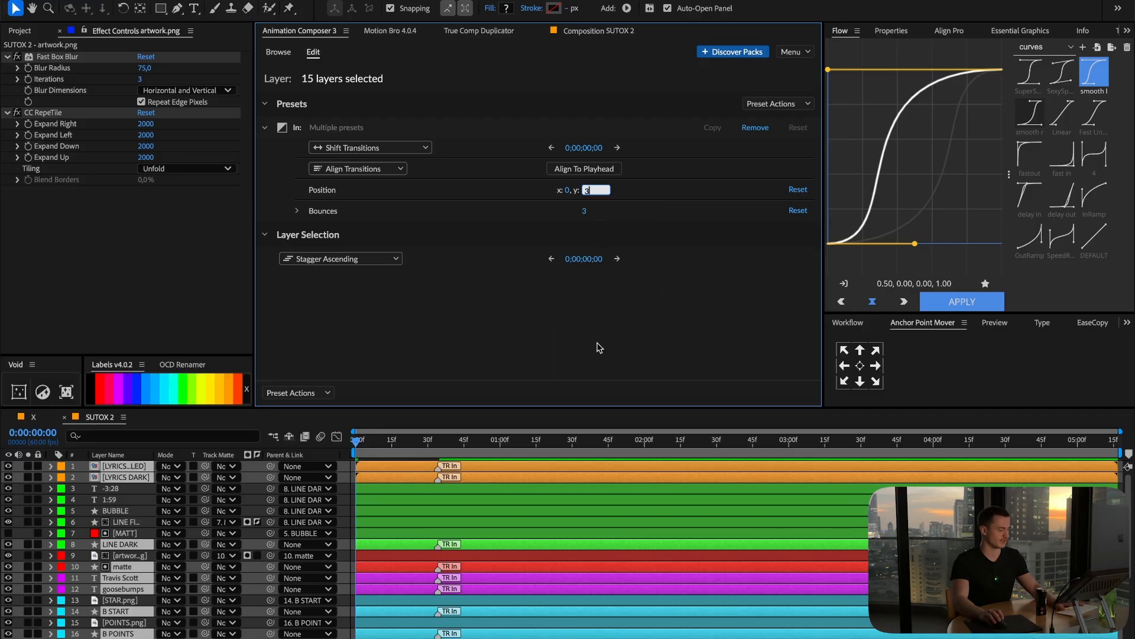
{"action": "type", "text": "00"}
{"action": "left_click", "coordinate": [432, 462]}
{"action": "key", "text": "space"}
{"action": "key", "text": "space"}
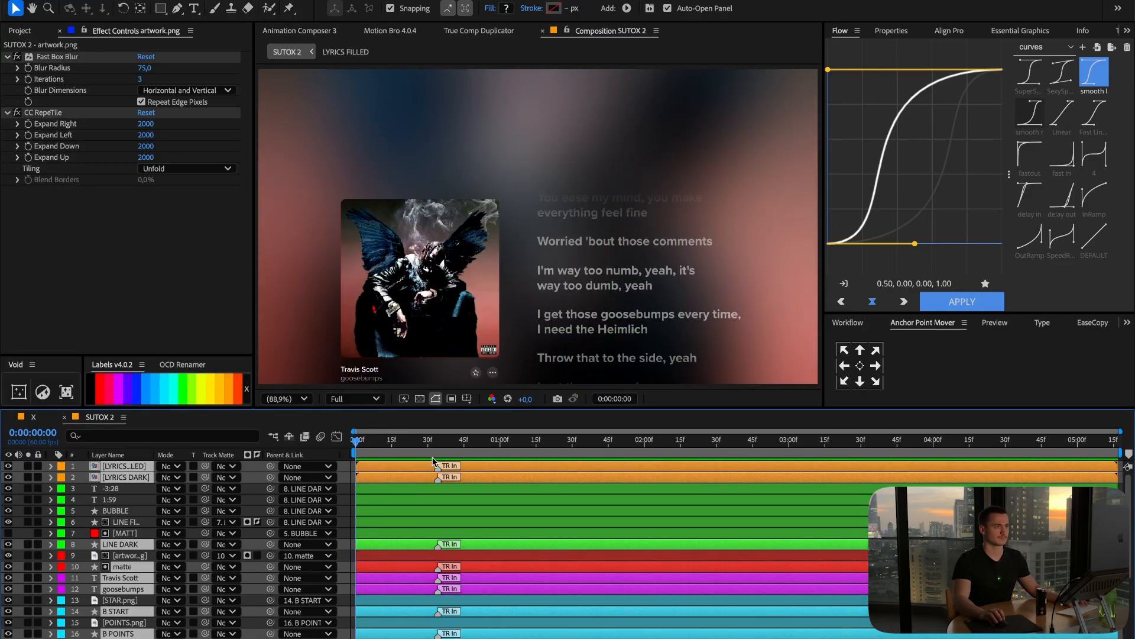
{"action": "key", "text": "space"}
Lengthen the selected layers' In transitions so they end at about 0:00:01:17, and preview the result.
{"action": "left_click", "coordinate": [288, 33]}
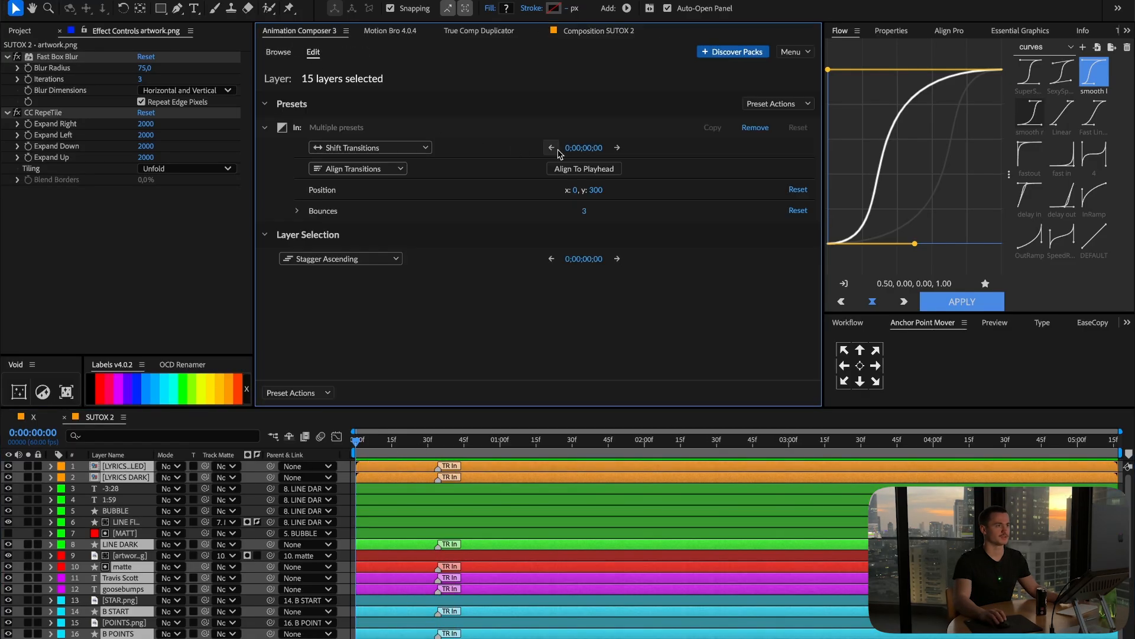
{"action": "left_click", "coordinate": [390, 149]}
{"action": "left_click", "coordinate": [381, 175]}
{"action": "left_click_drag", "start_coordinate": [584, 149], "coordinate": [609, 149]}
{"action": "left_click", "coordinate": [411, 424]}
{"action": "key", "text": "space"}
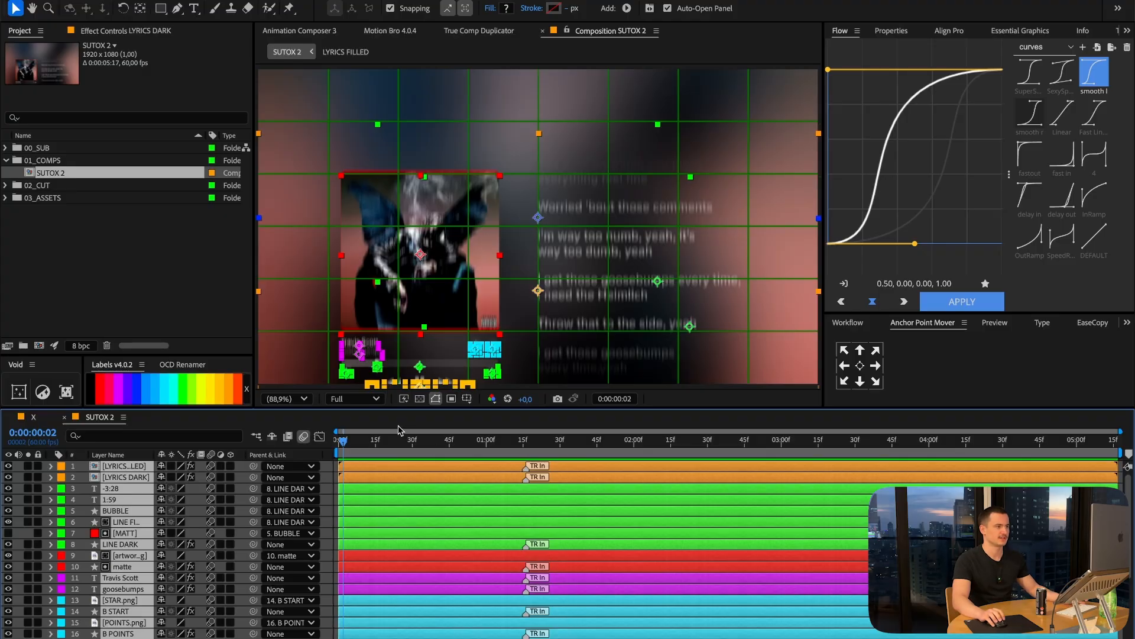
Check the entrance animation by scrubbing it back to the start, reviewing the transition settings and playing a preview.
{"action": "left_click", "coordinate": [400, 442]}
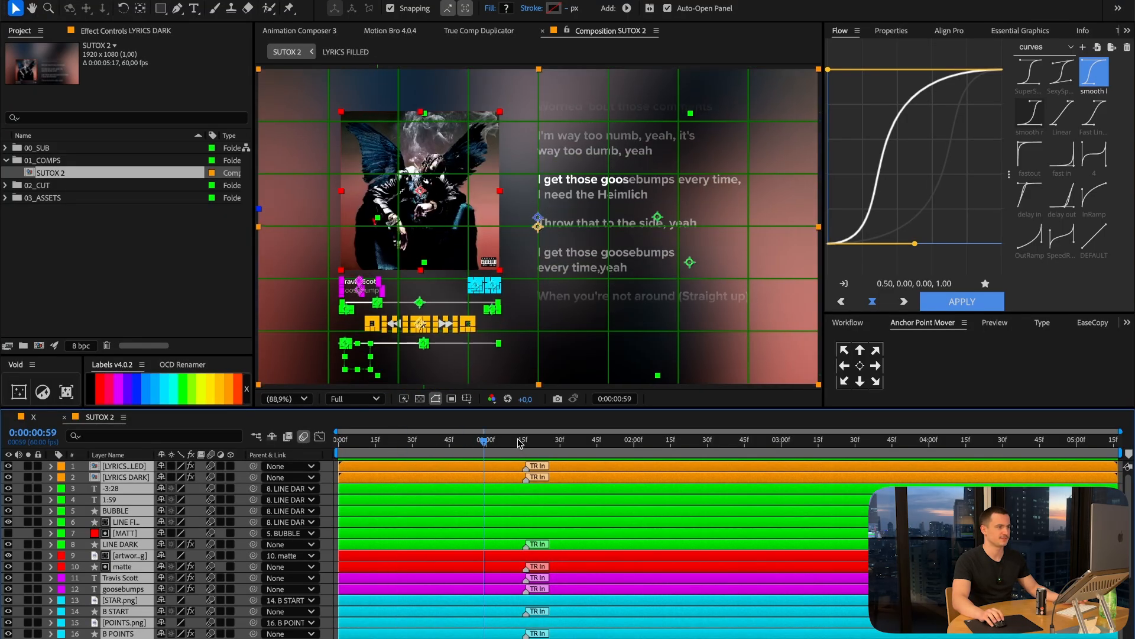
{"action": "left_click_drag", "start_coordinate": [393, 449], "coordinate": [338, 449]}
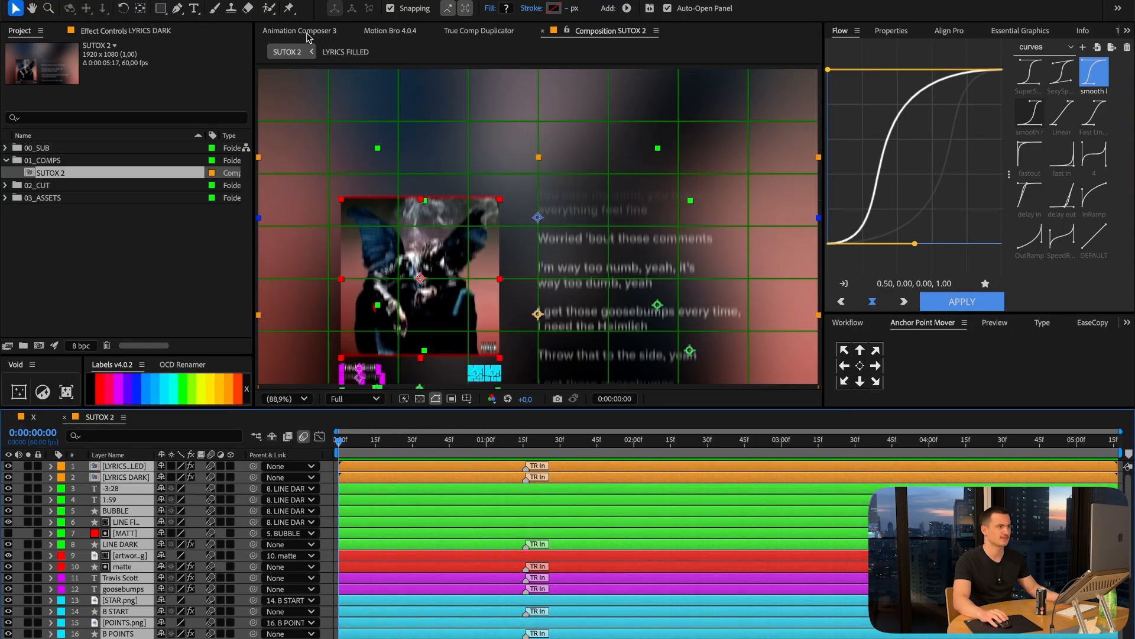
{"action": "left_click", "coordinate": [306, 32]}
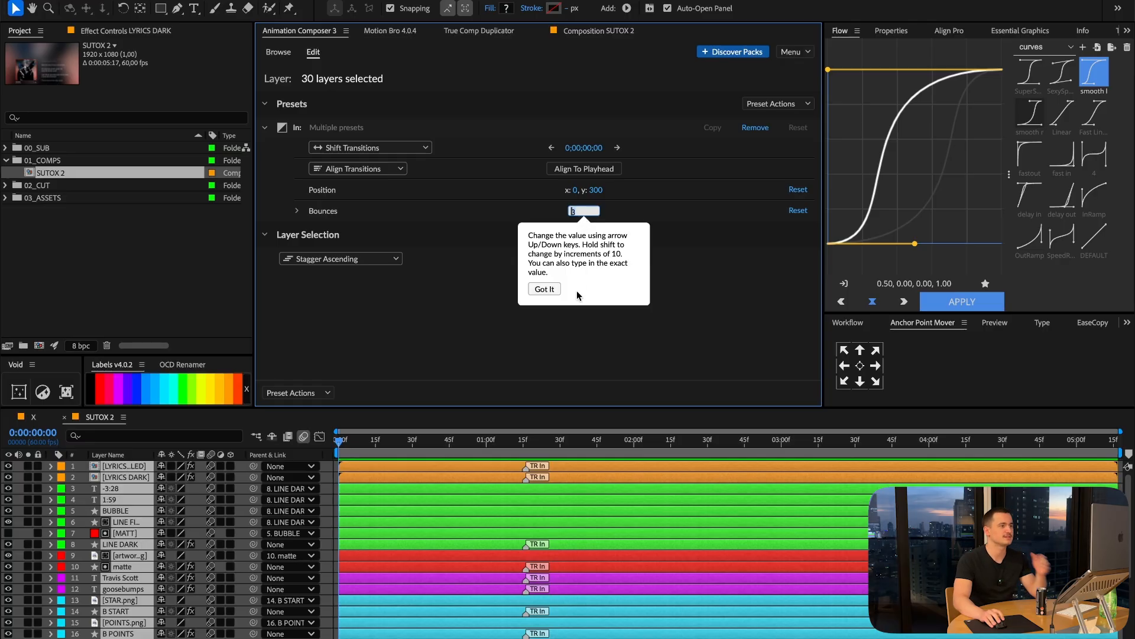
{"action": "key", "text": "space"}
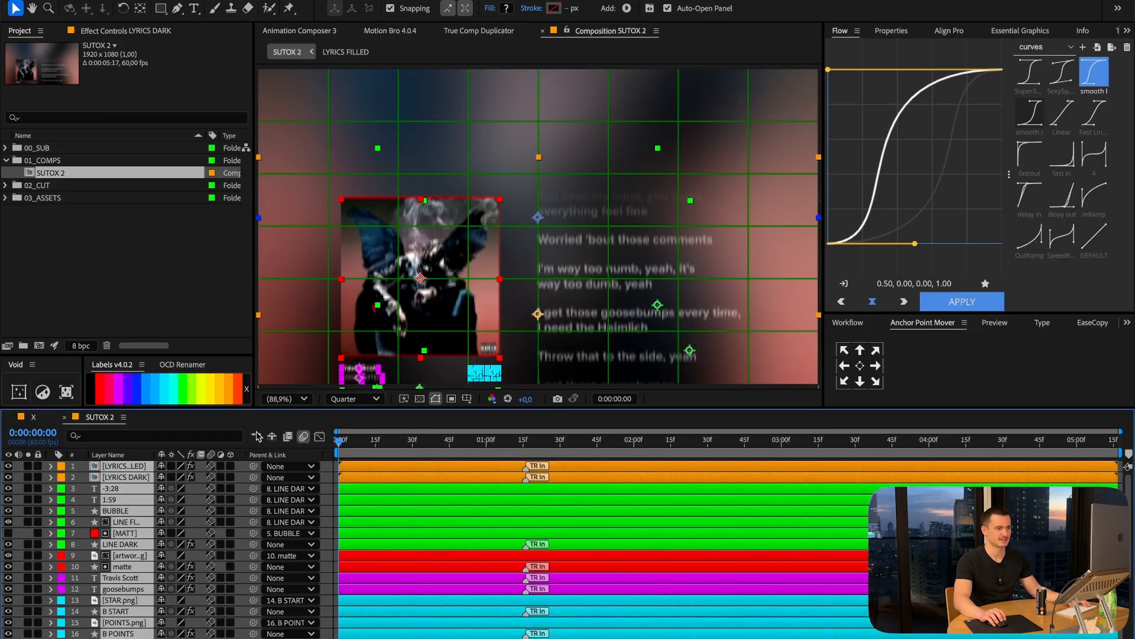
{"action": "key", "text": "space"}
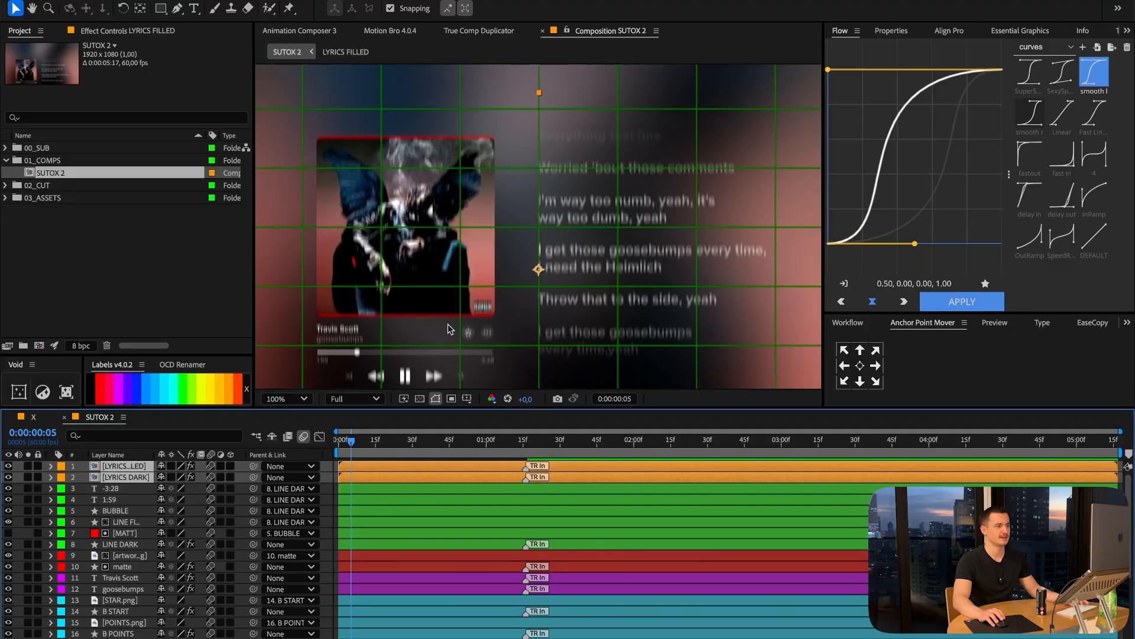
Hide the red matte layer behind the album artwork and check the artwork's edge with the whole frame fitted in view.
{"action": "scroll", "coordinate": [442, 315], "scroll_direction": "up", "scroll_amount": 3}
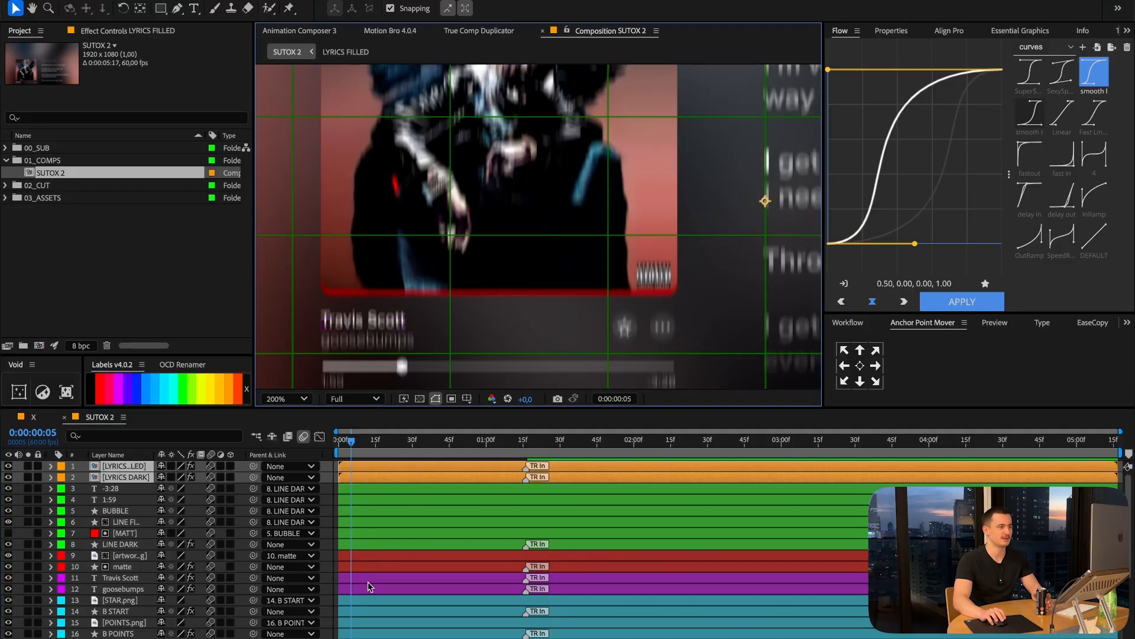
{"action": "scroll", "coordinate": [368, 587], "scroll_direction": "down", "scroll_amount": 4}
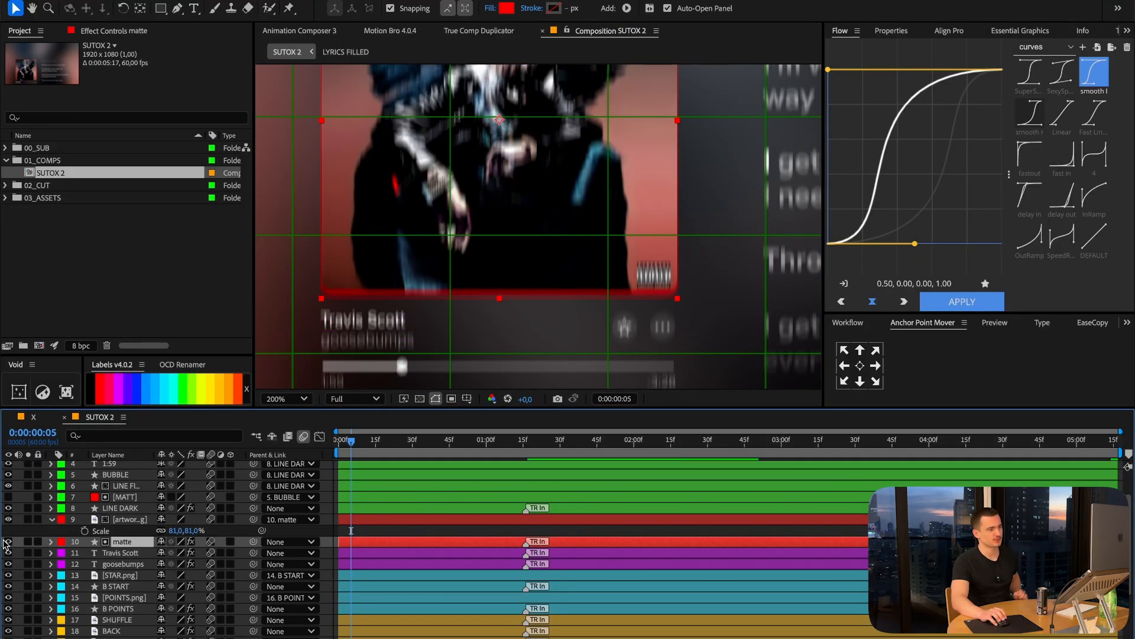
{"action": "left_click", "coordinate": [371, 529]}
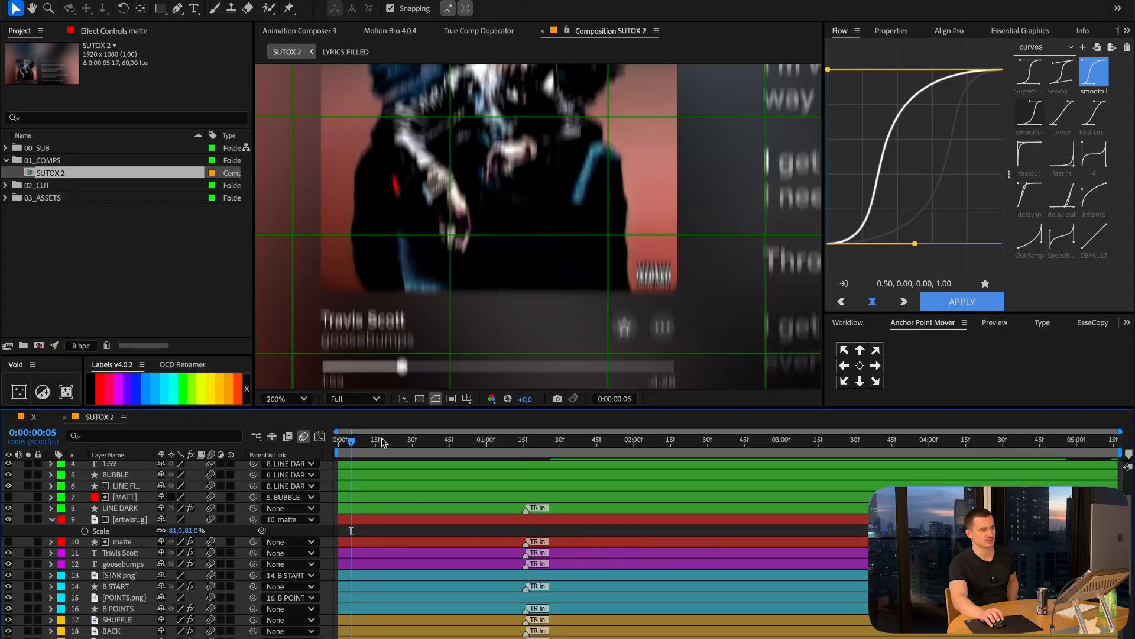
{"action": "left_click", "coordinate": [286, 399]}
{"action": "left_click_drag", "start_coordinate": [351, 443], "coordinate": [609, 453]}
{"action": "left_click", "coordinate": [301, 138]}
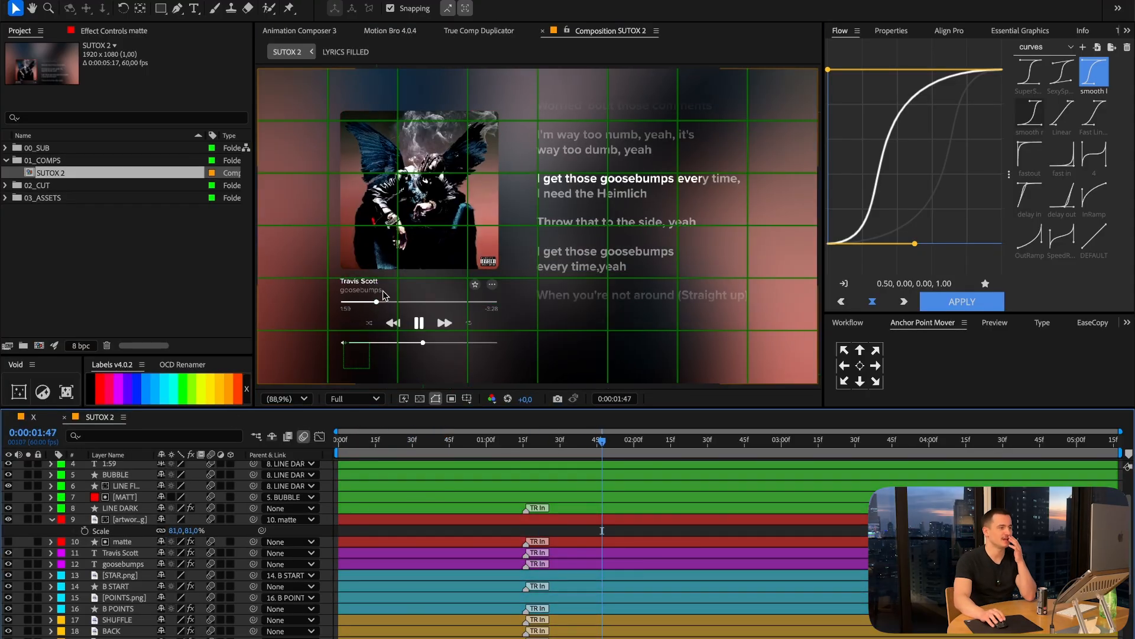
Separate the Position dimensions of the BUBBLE layer on the song progress bar.
{"action": "key", "text": "period"}
{"action": "scroll", "coordinate": [371, 317], "scroll_direction": "up", "scroll_amount": 1}
{"action": "left_click_drag", "start_coordinate": [371, 317], "coordinate": [498, 270]}
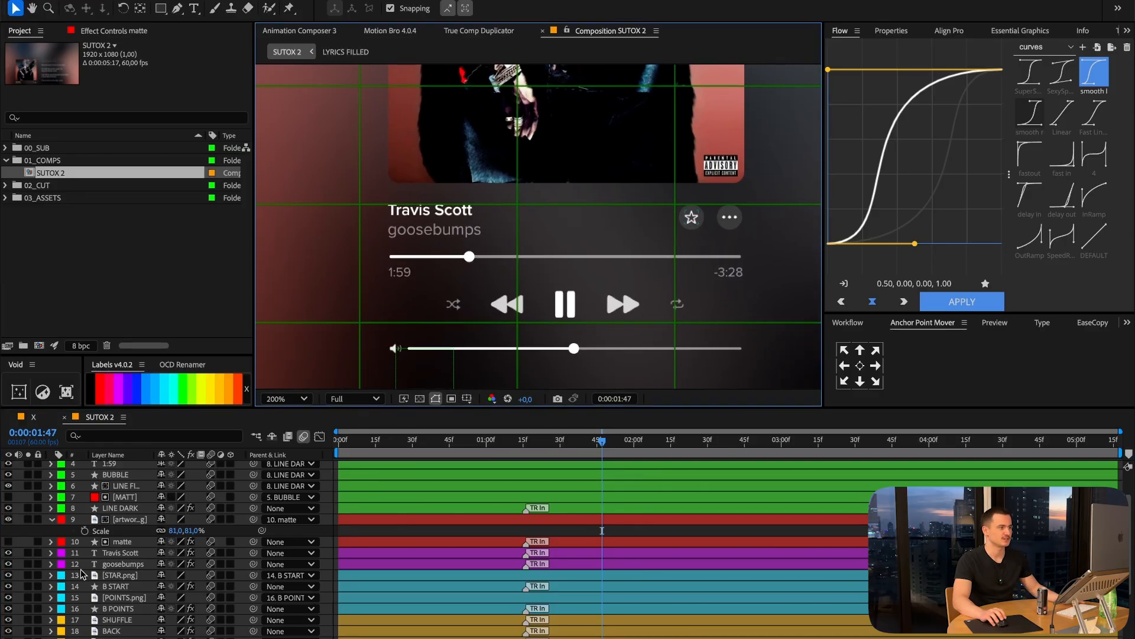
{"action": "scroll", "coordinate": [126, 502], "scroll_direction": "up", "scroll_amount": 1}
{"action": "left_click", "coordinate": [123, 495]}
{"action": "scroll", "coordinate": [126, 500], "scroll_direction": "up", "scroll_amount": 1}
{"action": "left_click", "coordinate": [123, 495]}
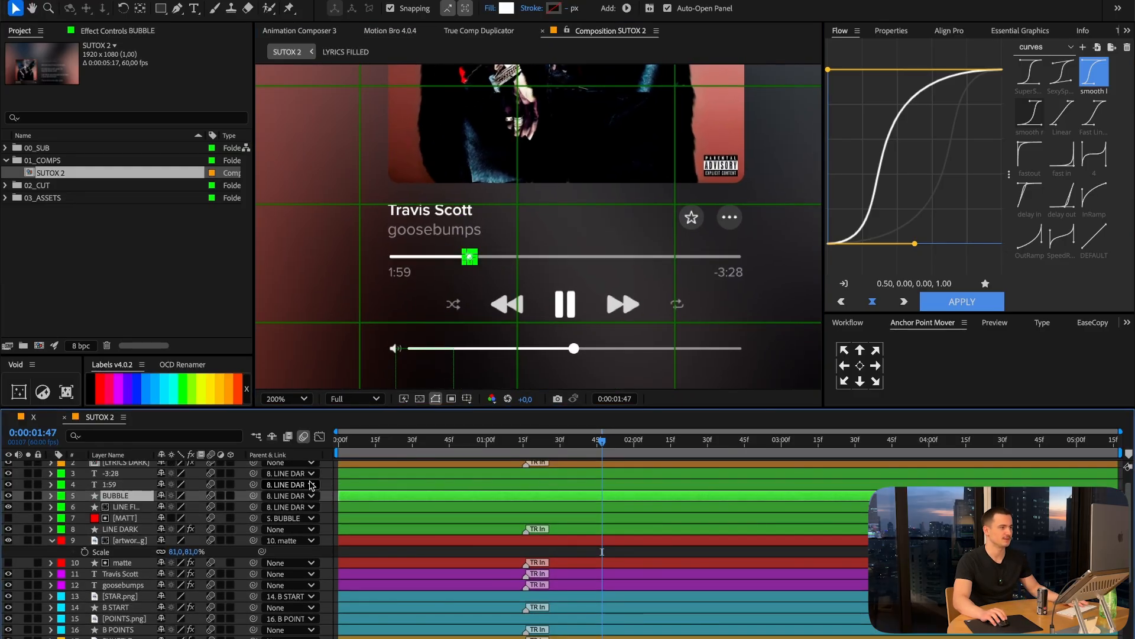
{"action": "left_click", "coordinate": [532, 442]}
{"action": "key", "text": "p"}
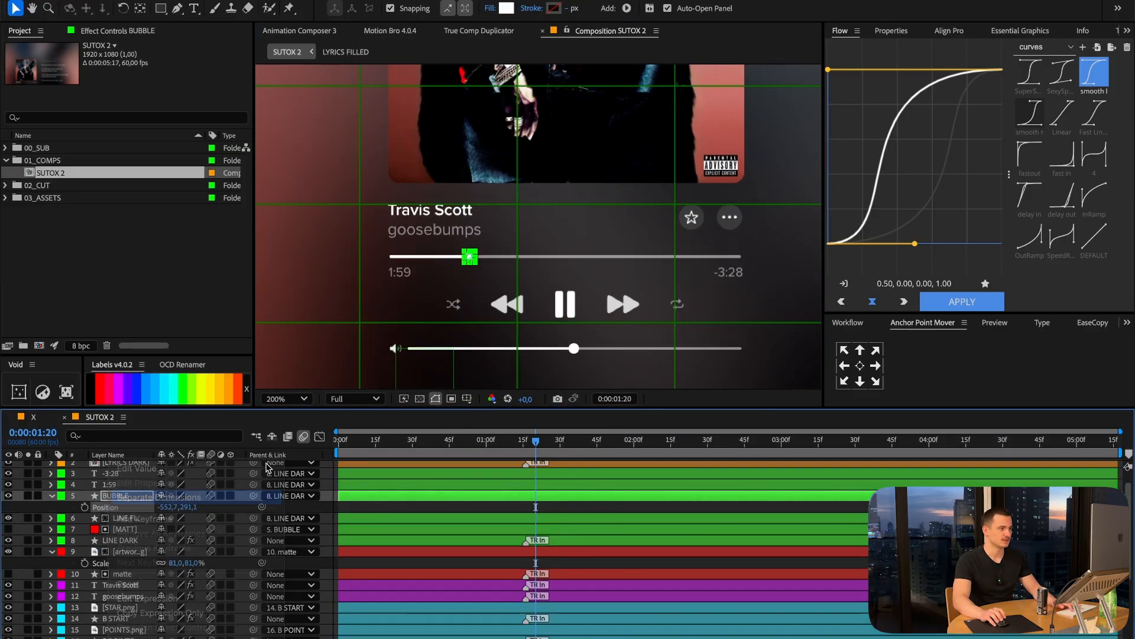
Keyframe the BUBBLE layer's X Position from -552,7 at the first frame to -536,7 toward the composition's end.
{"action": "key", "text": "Home"}
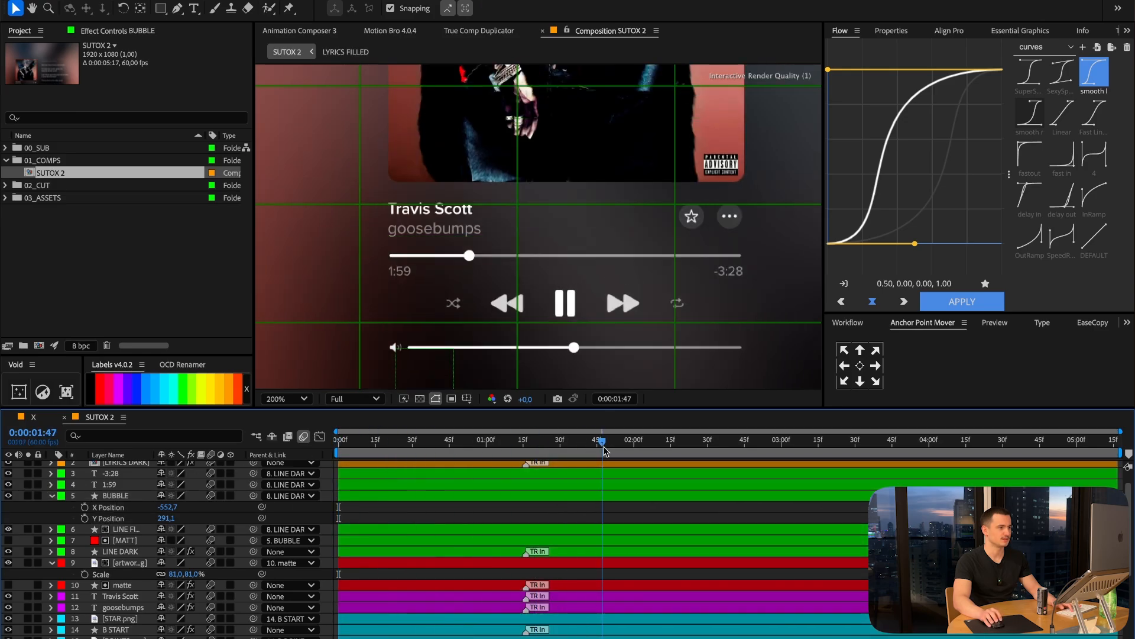
{"action": "left_click", "coordinate": [85, 508]}
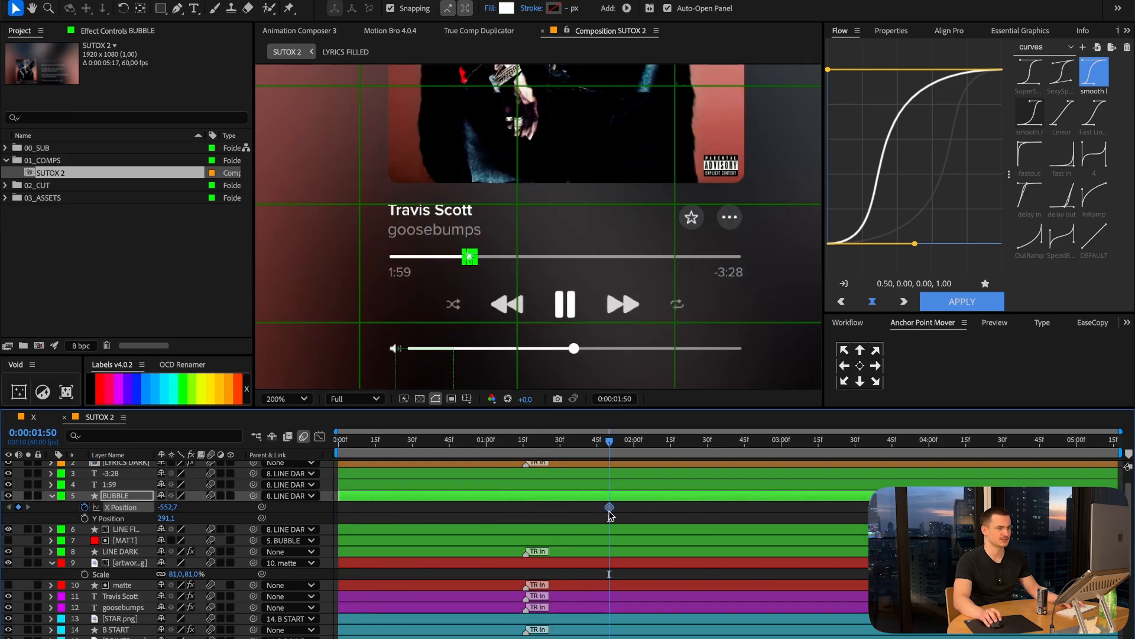
{"action": "left_click_drag", "start_coordinate": [399, 525], "coordinate": [338, 514]}
{"action": "key", "text": "Home"}
{"action": "left_click", "coordinate": [347, 514]}
{"action": "left_click", "coordinate": [878, 442]}
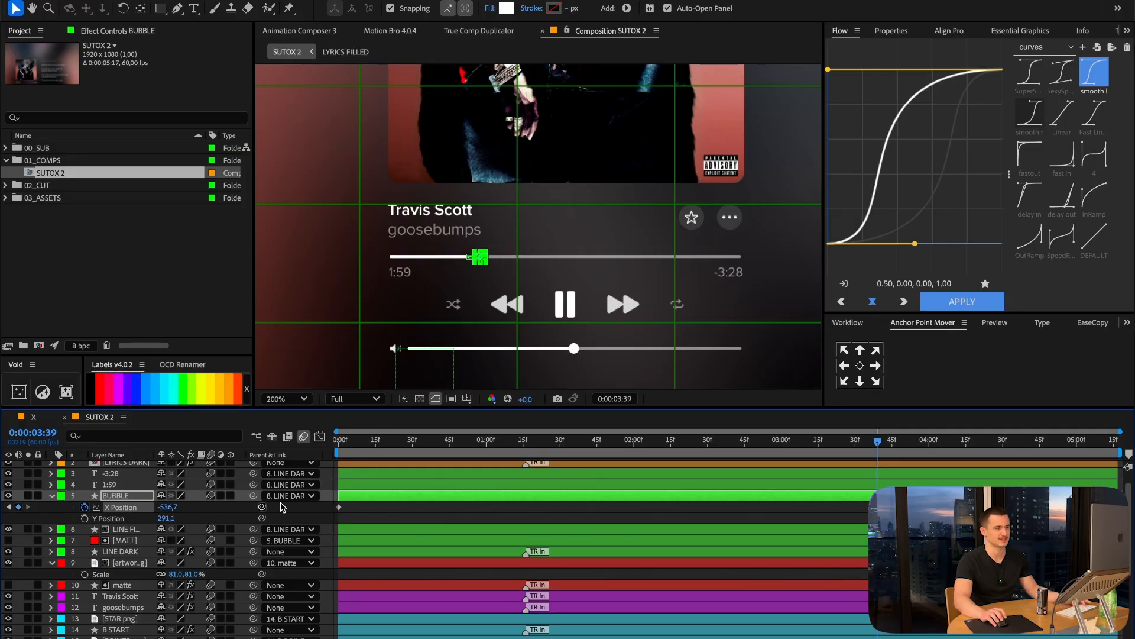
{"action": "key", "text": "F2"}
Preview the whole player with the moving bubble from the start, and collapse the BUBBLE layer's properties.
{"action": "left_click_drag", "start_coordinate": [802, 441], "coordinate": [215, 434]}
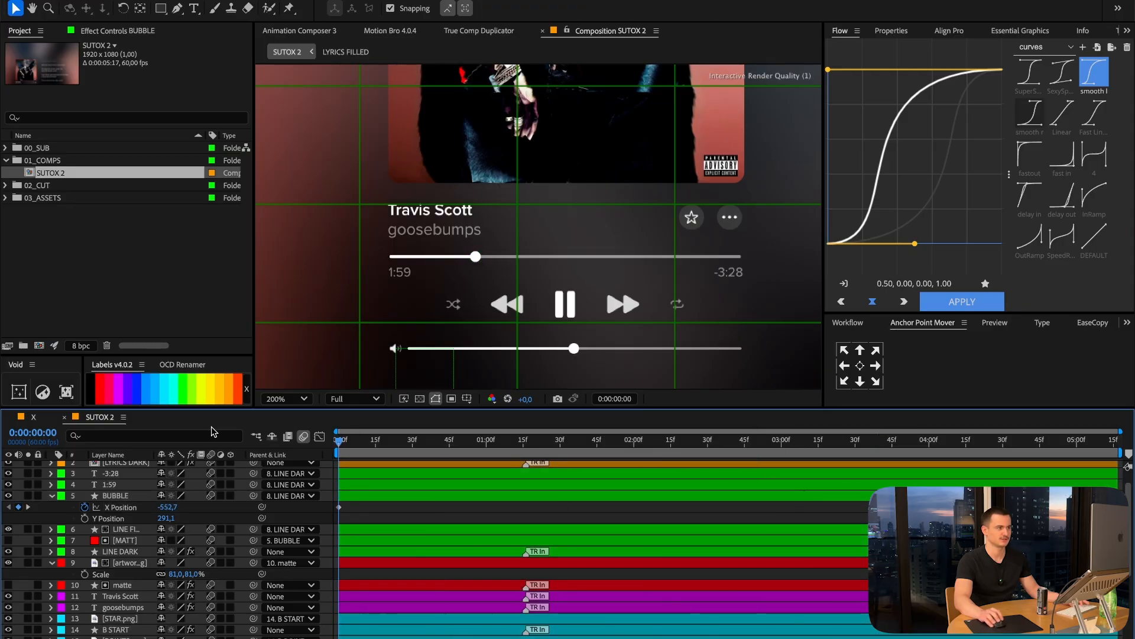
{"action": "key", "text": "shift+slash"}
{"action": "key", "text": "space"}
{"action": "left_click", "coordinate": [486, 441]}
{"action": "key", "text": "alt+apostrophe"}
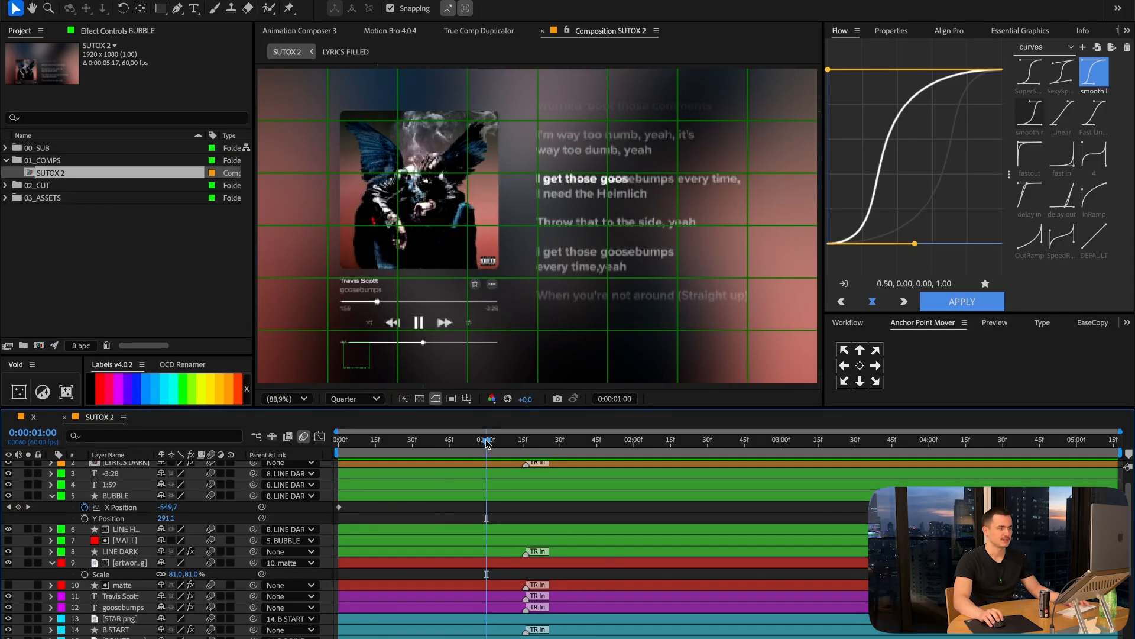
{"action": "left_click", "coordinate": [51, 495]}
{"action": "scroll", "coordinate": [401, 503], "scroll_direction": "up", "scroll_amount": 2}
Add a new adjustment layer above all the other layers in SUTOX 2.
{"action": "right_click", "coordinate": [377, 567]}
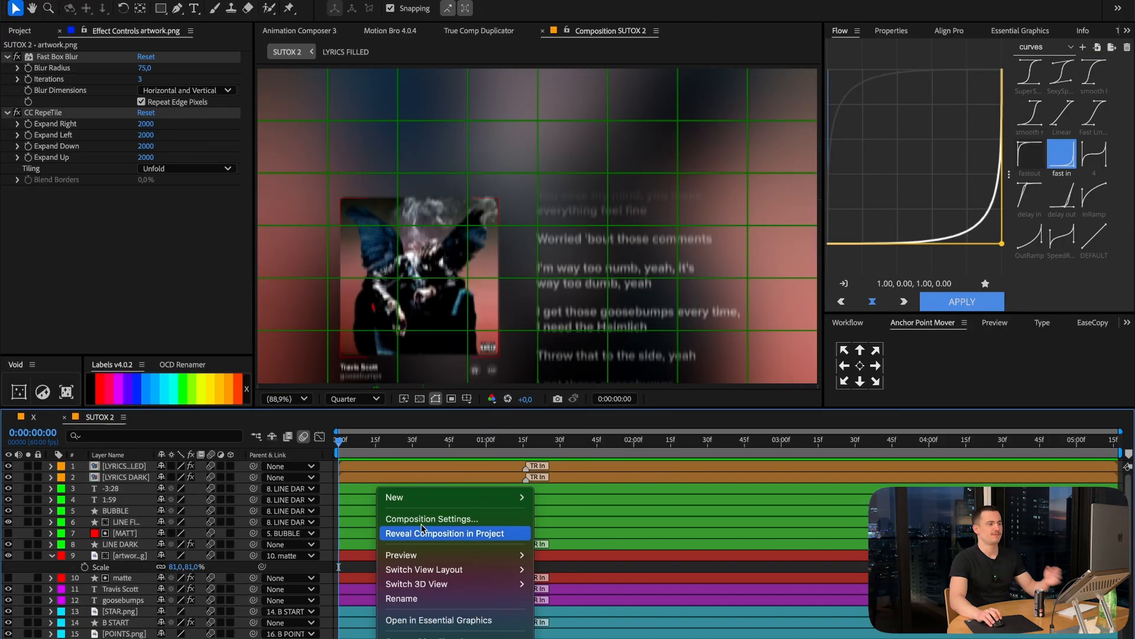
{"action": "mouse_move", "coordinate": [435, 497]}
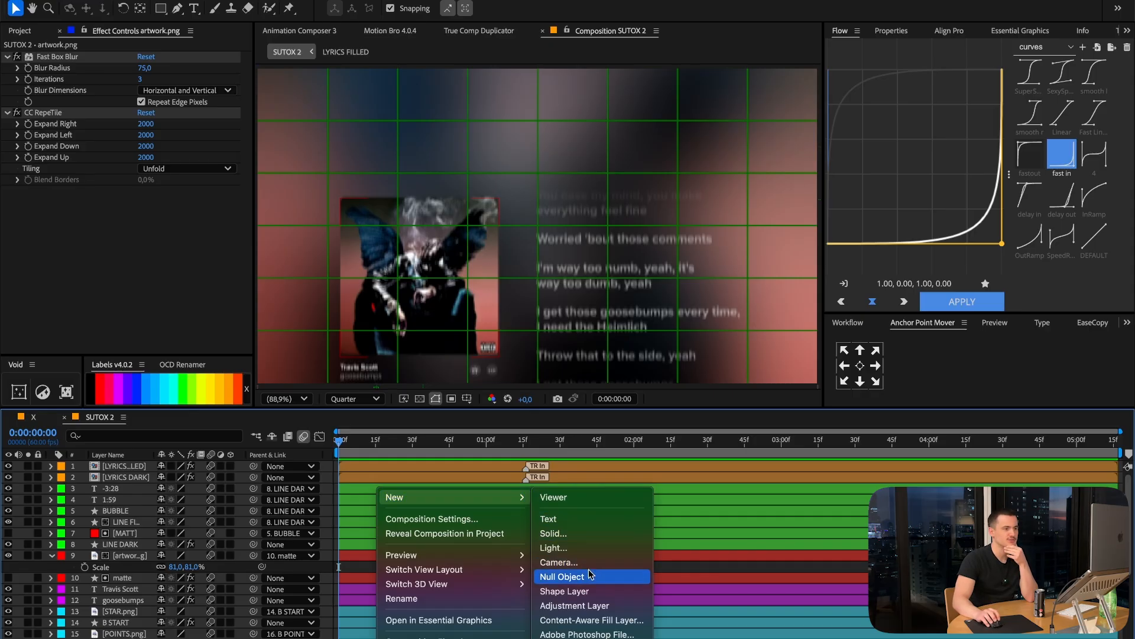
{"action": "left_click", "coordinate": [585, 605]}
Apply the Fast Box Blur effect to the new adjustment layer and clear the effects search.
{"action": "scroll", "coordinate": [978, 31], "scroll_direction": "down", "scroll_amount": 8}
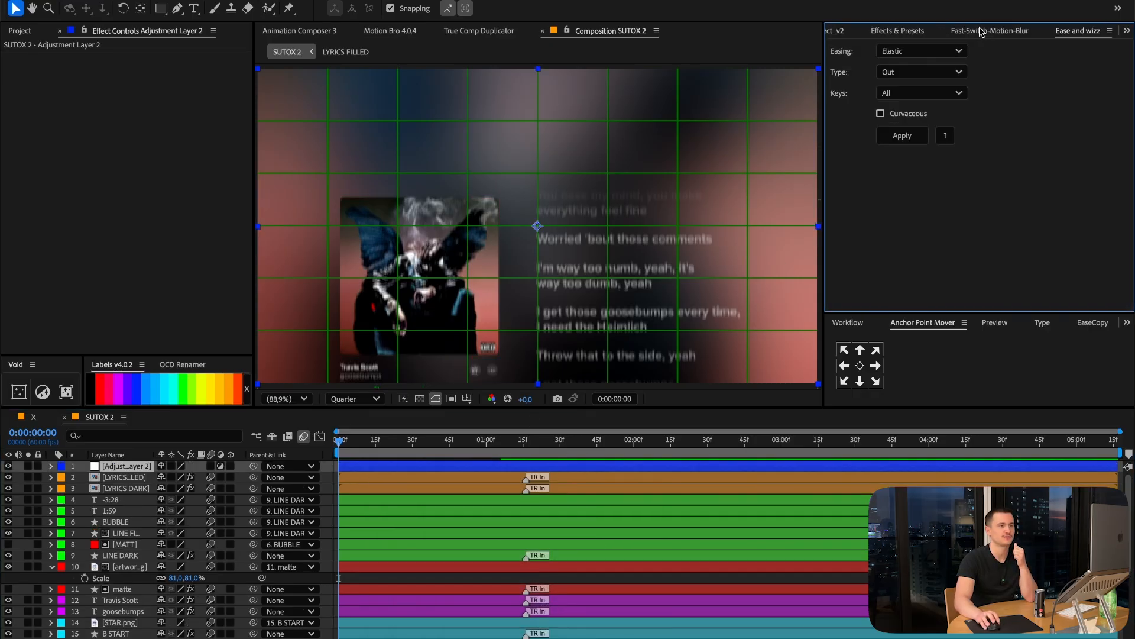
{"action": "scroll", "coordinate": [969, 31], "scroll_direction": "up", "scroll_amount": 2}
{"action": "left_click", "coordinate": [908, 50]}
{"action": "type", "text": "fast b"}
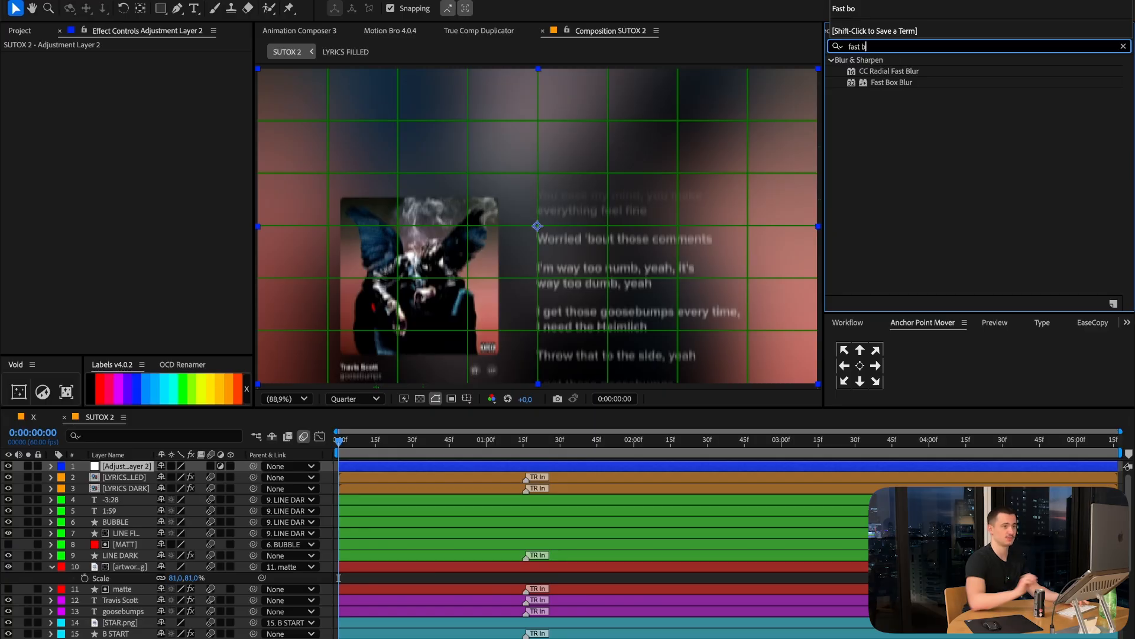
{"action": "double_click", "coordinate": [891, 82]}
{"action": "left_click", "coordinate": [1123, 46]}
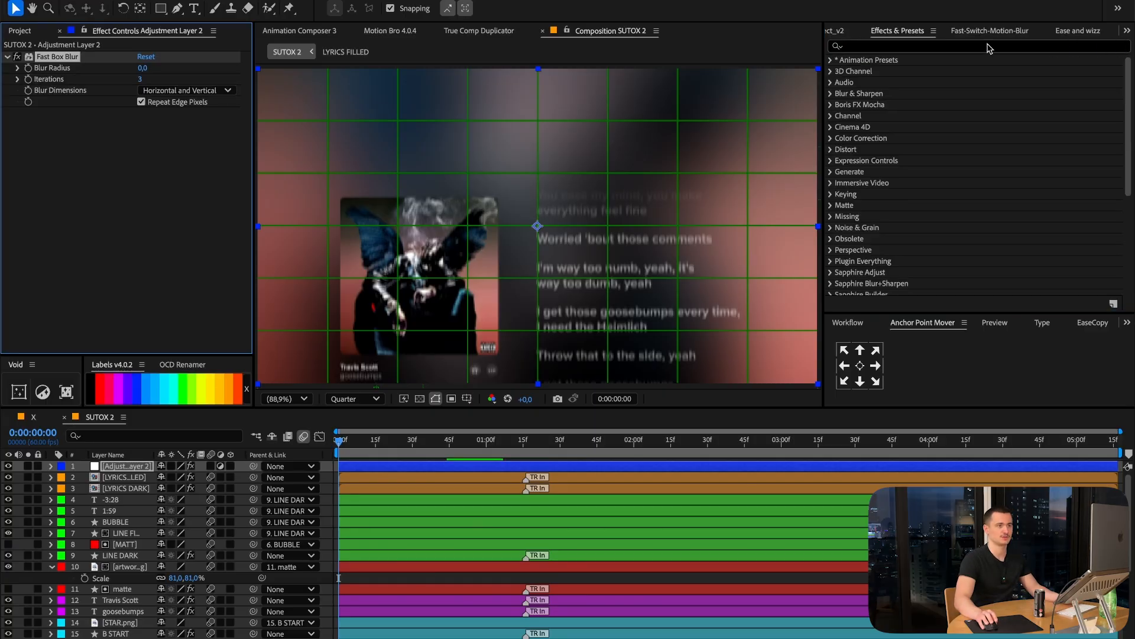
Keyframe the adjustment layer's Blur Radius at 0 at 0:00:00:59.
{"action": "scroll", "coordinate": [986, 32], "scroll_direction": "up", "scroll_amount": 6}
{"action": "left_click", "coordinate": [28, 67]}
{"action": "left_click", "coordinate": [484, 443]}
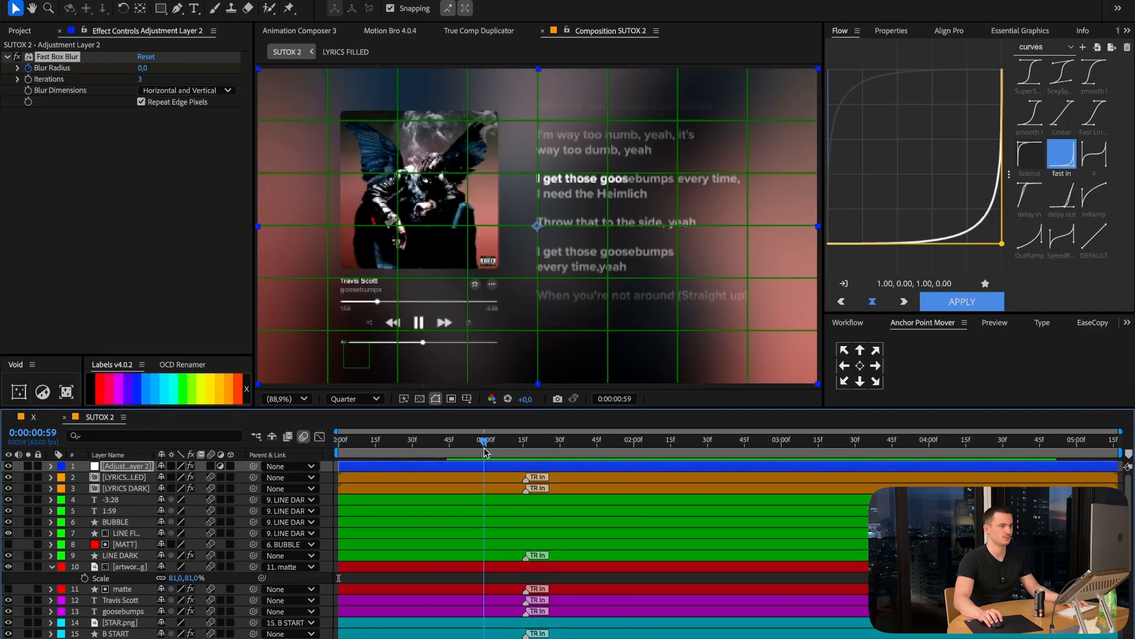
{"action": "key", "text": "u"}
{"action": "left_click_drag", "start_coordinate": [385, 492], "coordinate": [486, 489]}
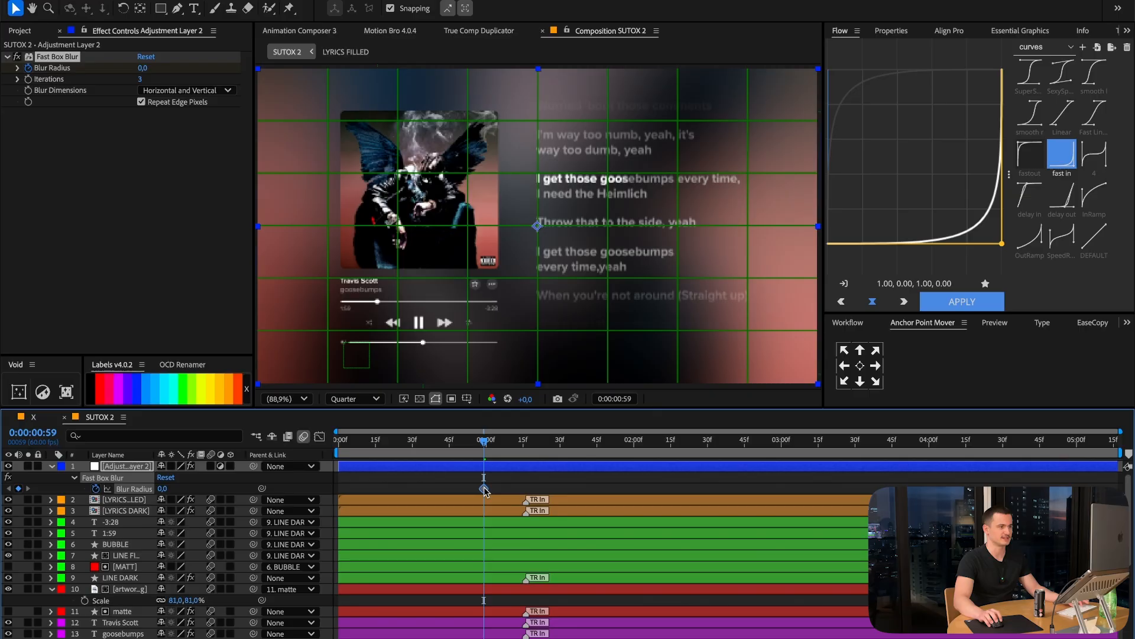
Set the adjustment layer's Blur Radius to 100 at the first frame.
{"action": "key", "text": "Home"}
{"action": "type", "text": "1"}
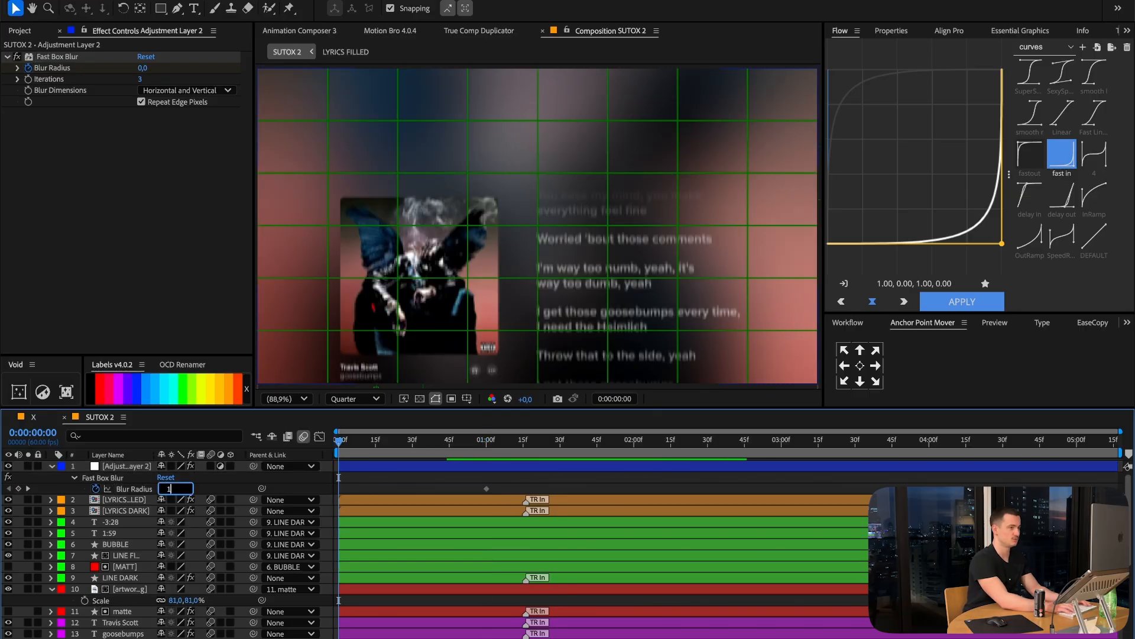
{"action": "type", "text": ".00"}
{"action": "key", "text": "Return"}
Apply the fastout curve to both Blur Radius keyframes and preview the blurred entrance.
{"action": "left_click_drag", "start_coordinate": [339, 488], "coordinate": [337, 489]}
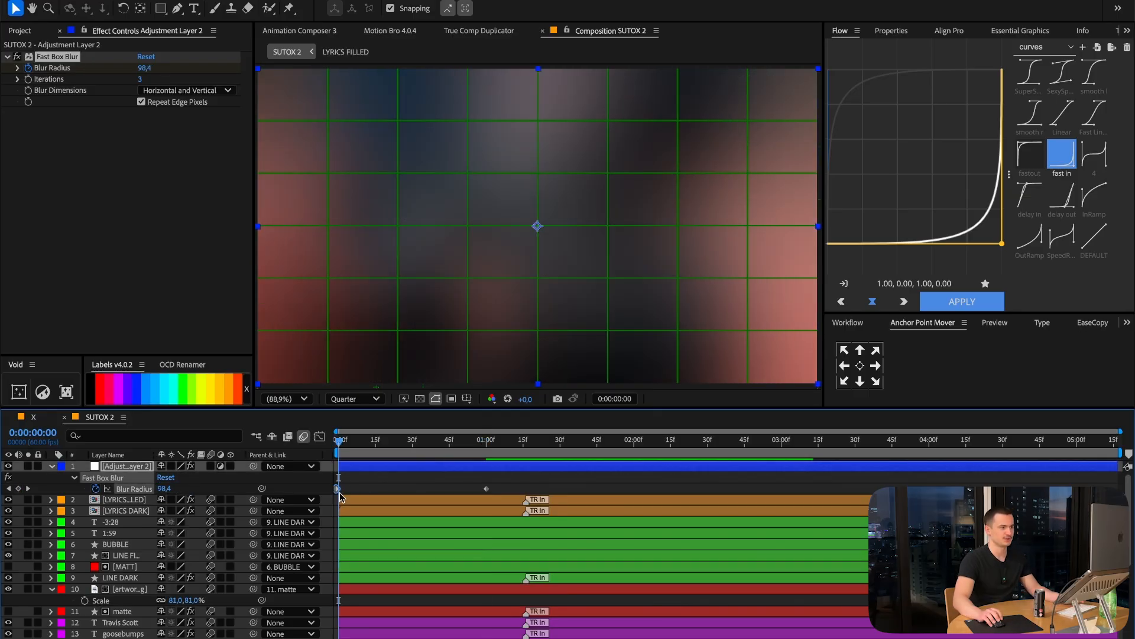
{"action": "left_click_drag", "start_coordinate": [500, 483], "coordinate": [325, 499]}
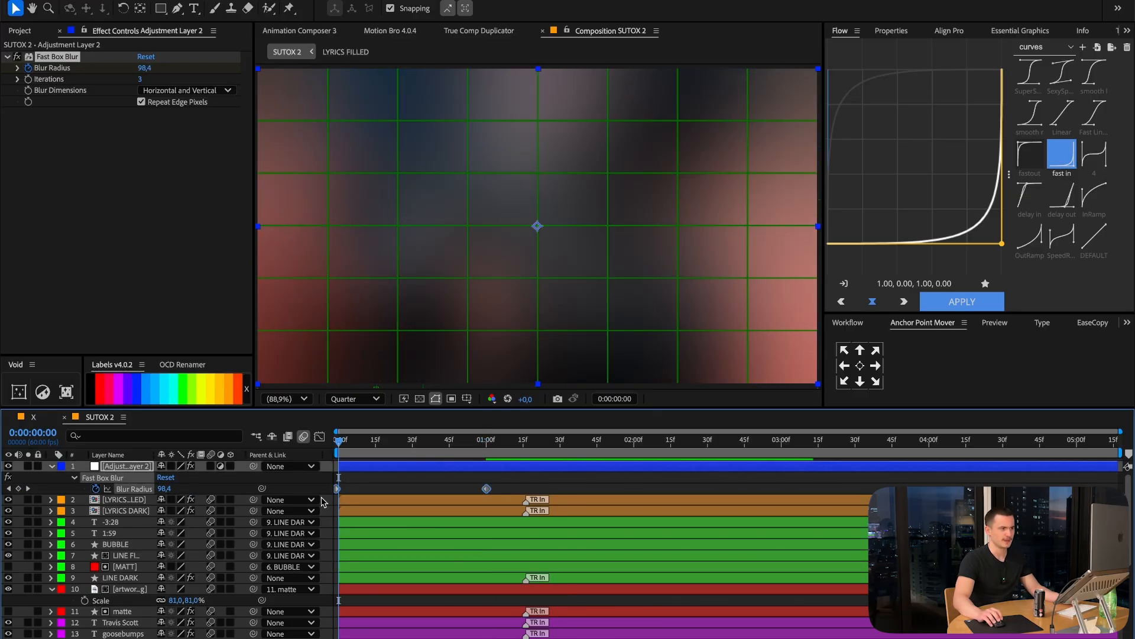
{"action": "left_click", "coordinate": [1030, 160]}
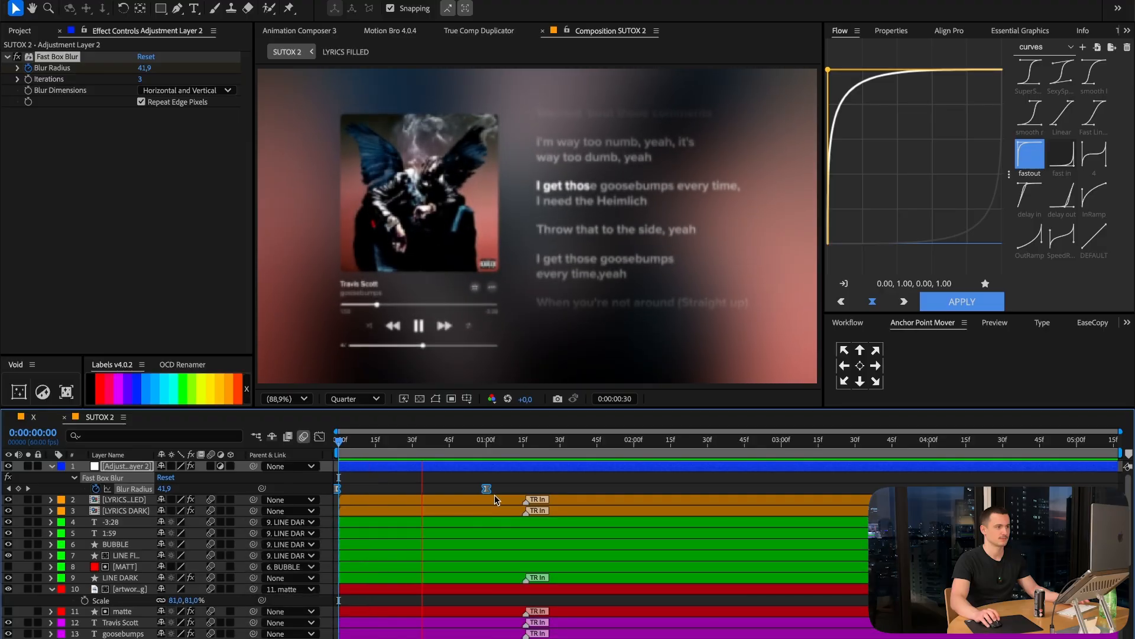
Move the ending Blur Radius keyframe to 0:00:00:45, reapply the fastout curve and preview from the start.
{"action": "left_click", "coordinate": [449, 440]}
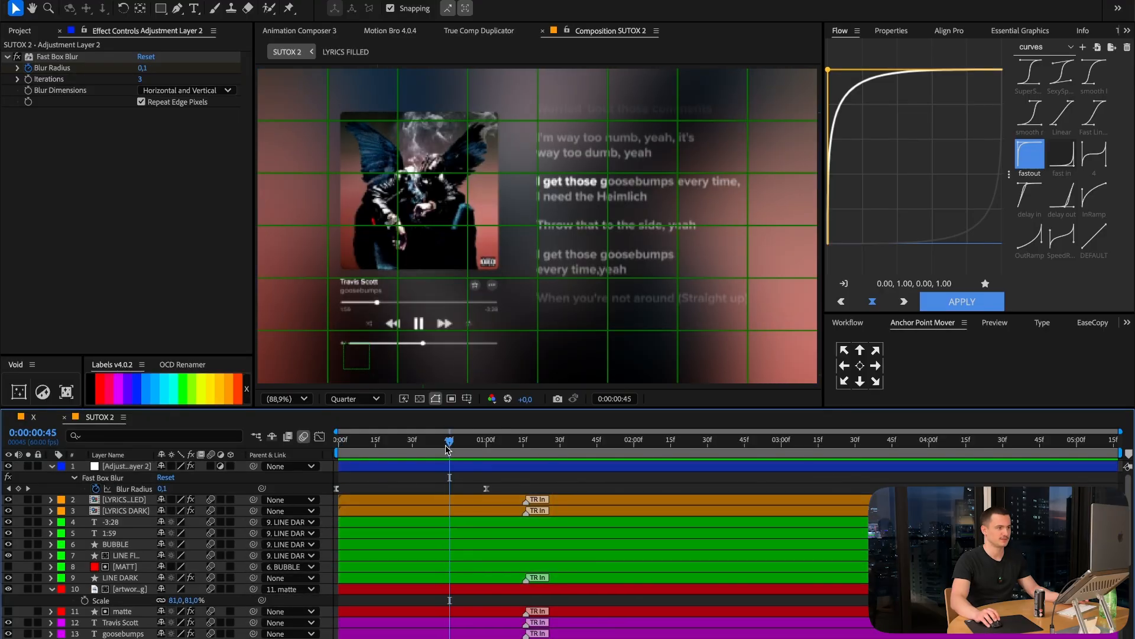
{"action": "left_click_drag", "start_coordinate": [487, 489], "coordinate": [448, 494]}
{"action": "left_click", "coordinate": [986, 303]}
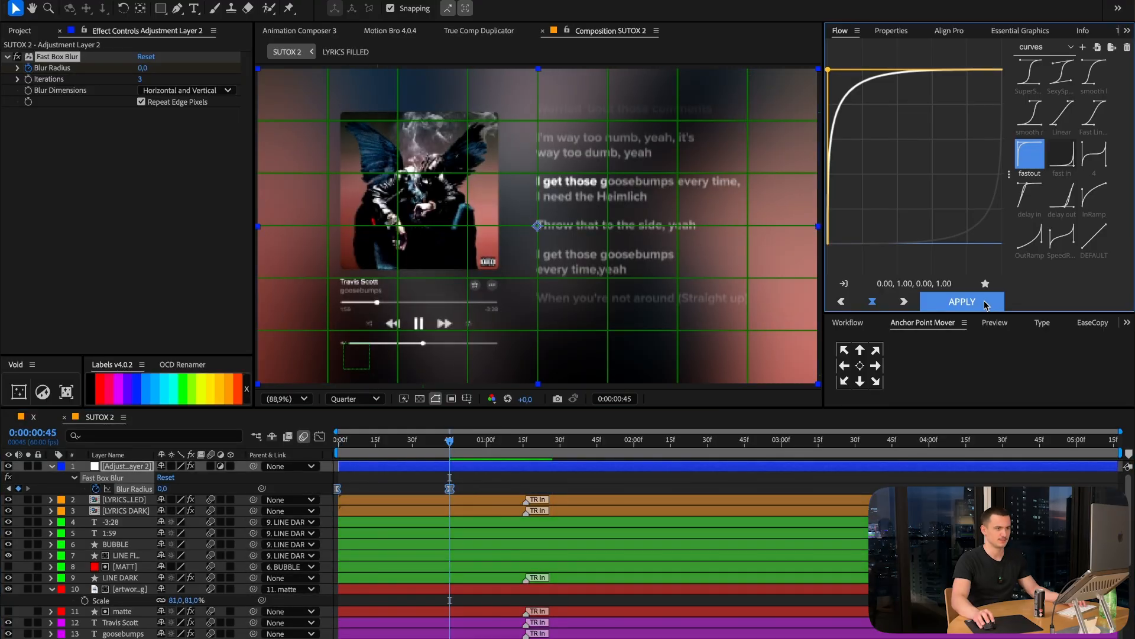
{"action": "left_click_drag", "start_coordinate": [441, 447], "coordinate": [338, 441]}
{"action": "key", "text": "space"}
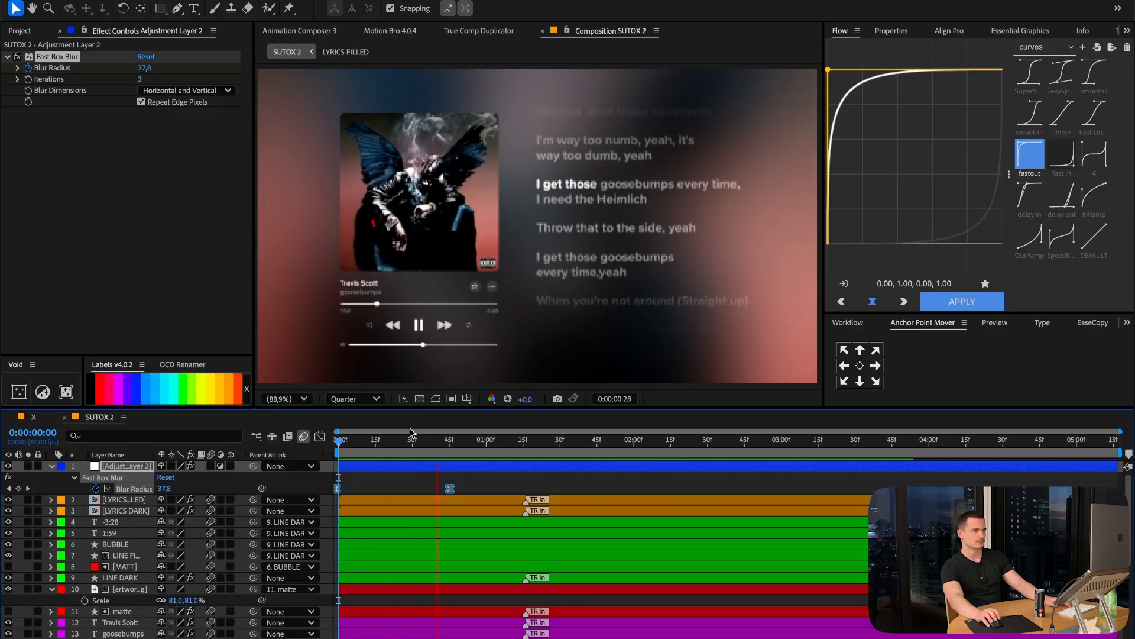
{"action": "key", "text": "space"}
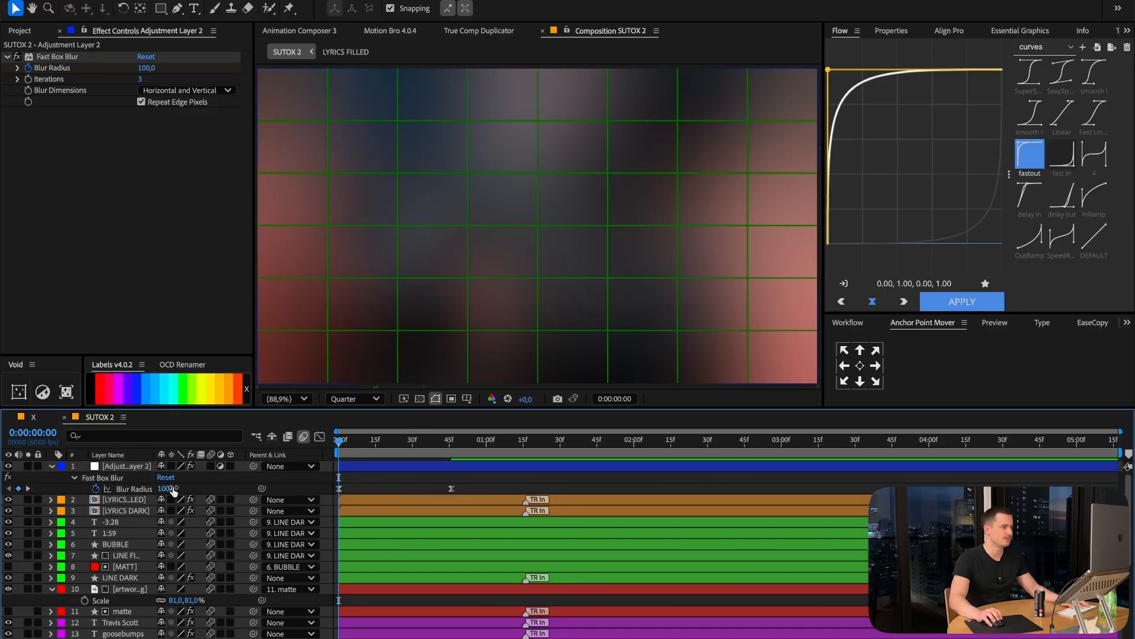
Lower the Blur Radius at the first frame to about 9,4 and preview the softer blur-in.
{"action": "key", "text": "space"}
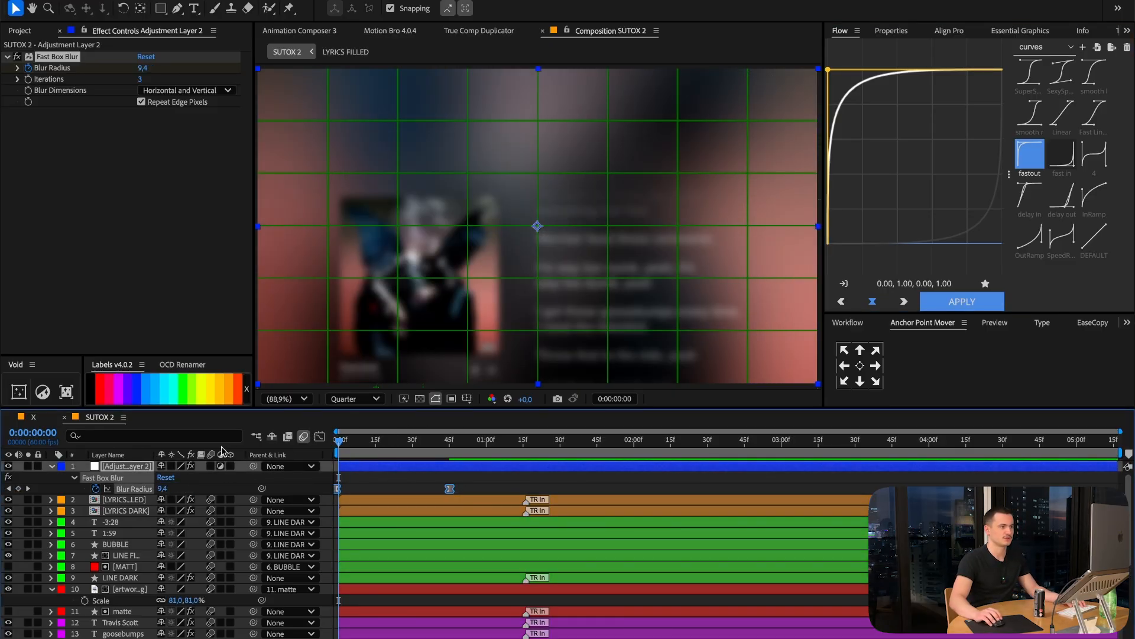
{"action": "key", "text": "space"}
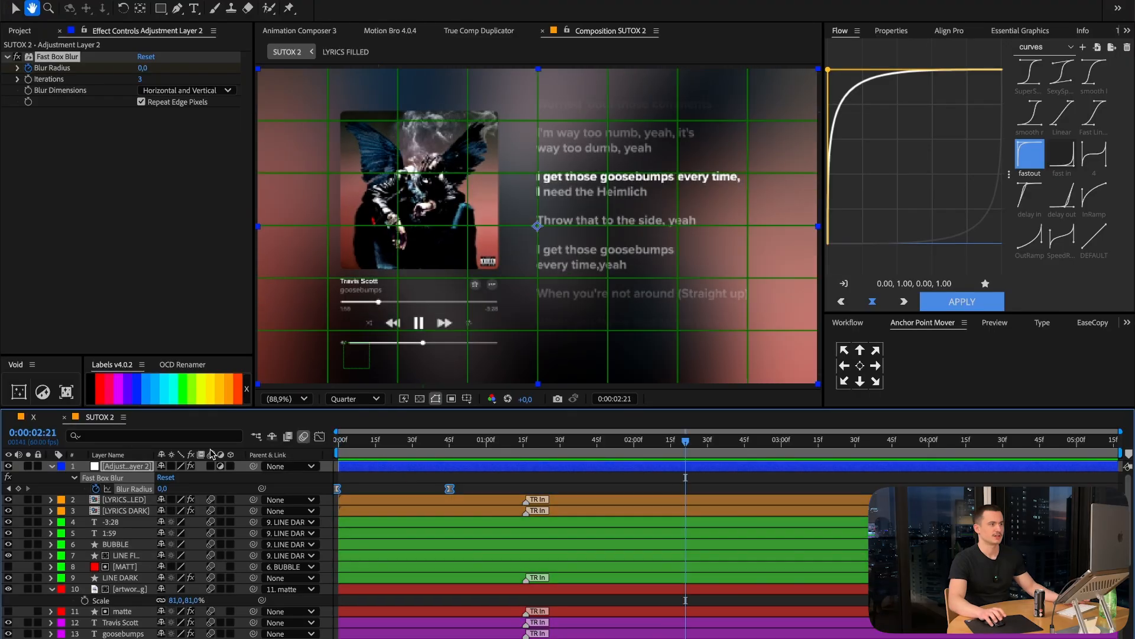
{"action": "key", "text": "space"}
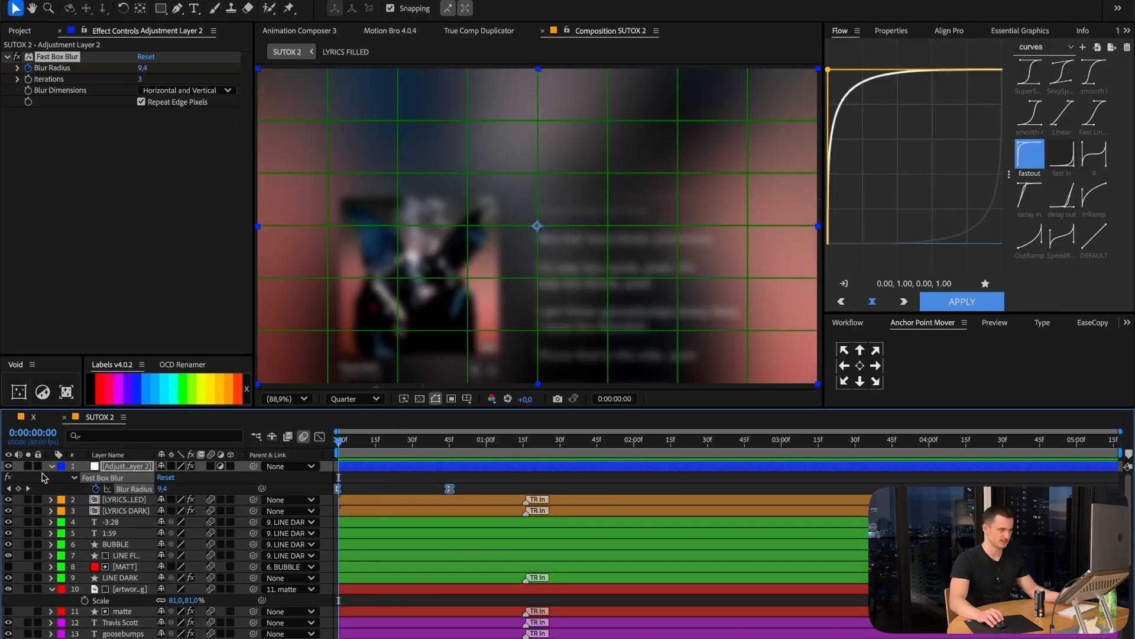
Stagger the 15 layers carrying In transitions in descending order by one frame each and preview the entrance.
{"action": "scroll", "coordinate": [177, 533], "scroll_direction": "down", "scroll_amount": 8}
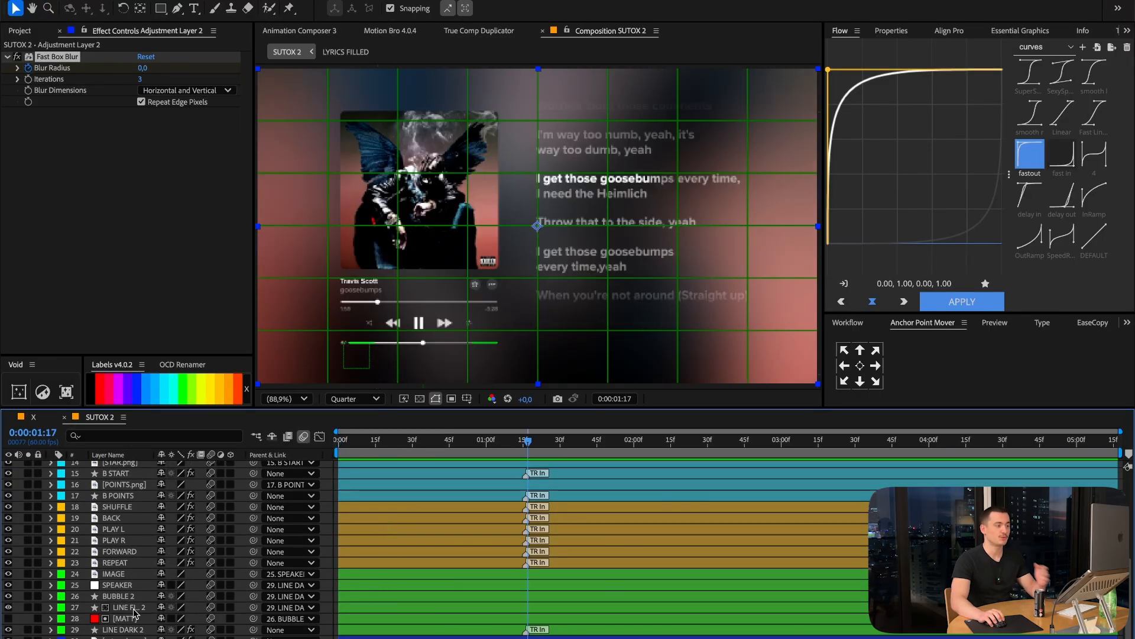
{"action": "left_click", "coordinate": [121, 629]}
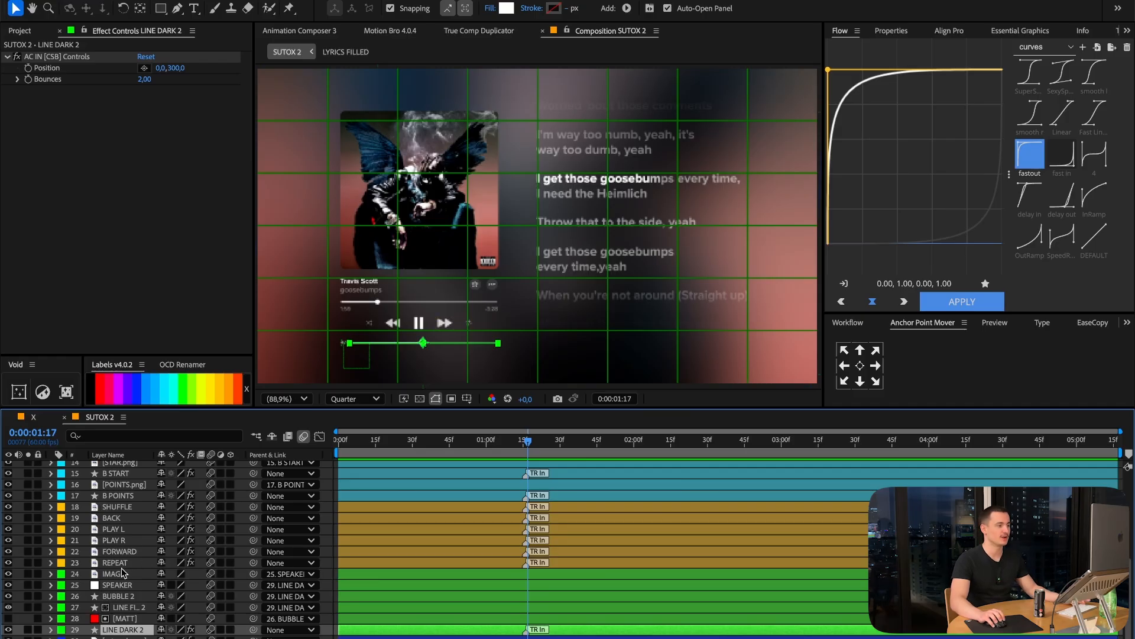
{"action": "left_click_drag", "start_coordinate": [121, 567], "coordinate": [135, 483]}
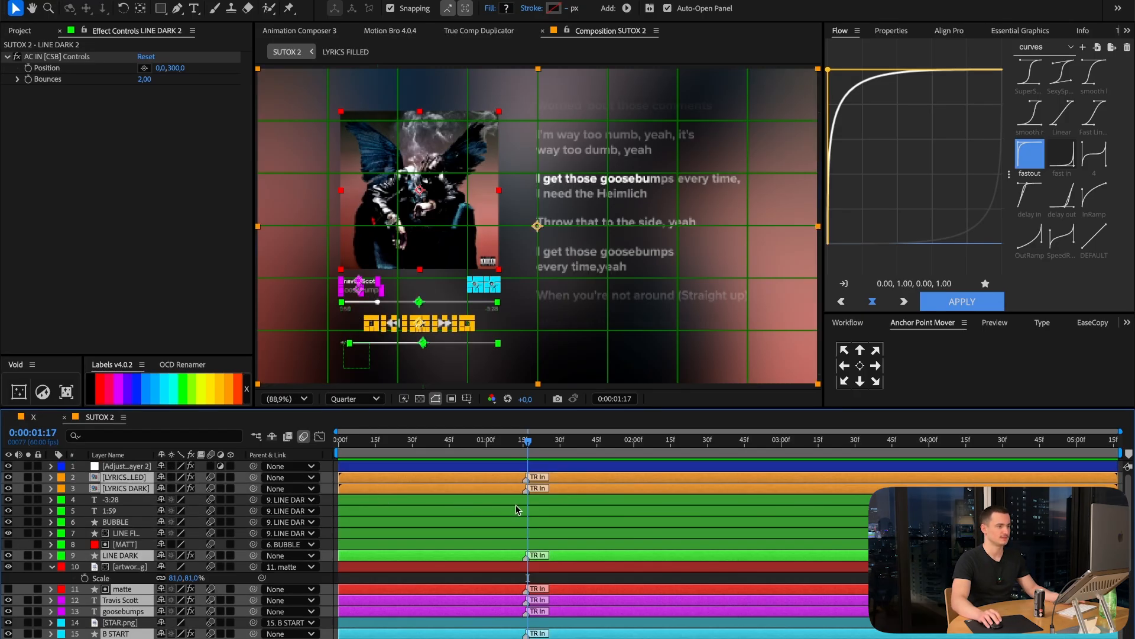
{"action": "key", "text": "Home"}
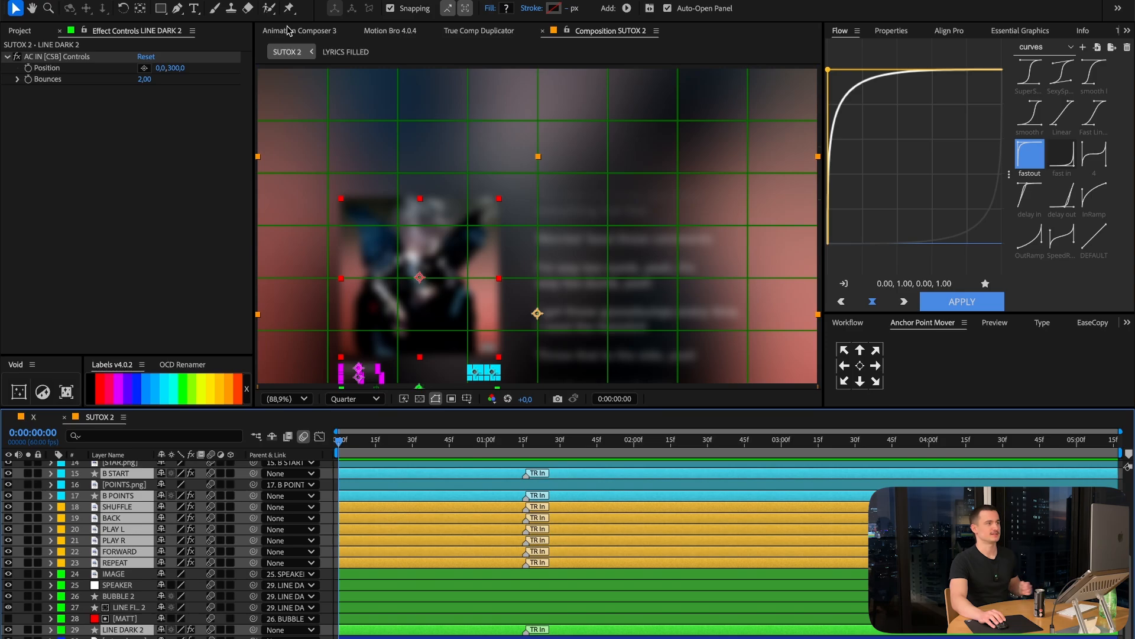
{"action": "left_click", "coordinate": [289, 30]}
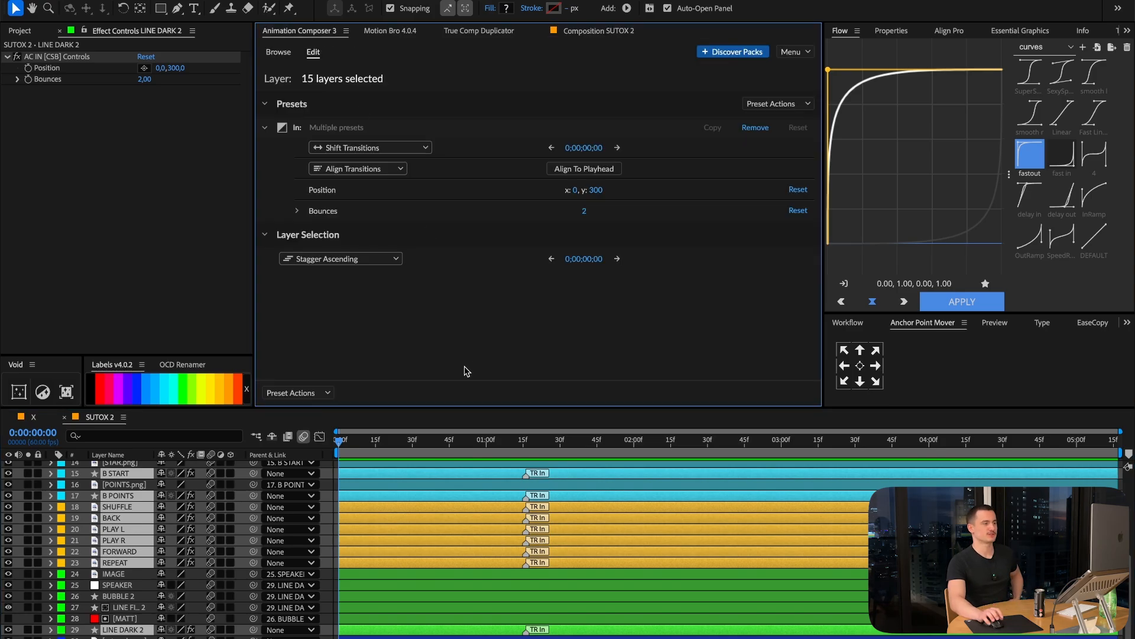
{"action": "left_click", "coordinate": [340, 259]}
{"action": "left_click", "coordinate": [363, 287]}
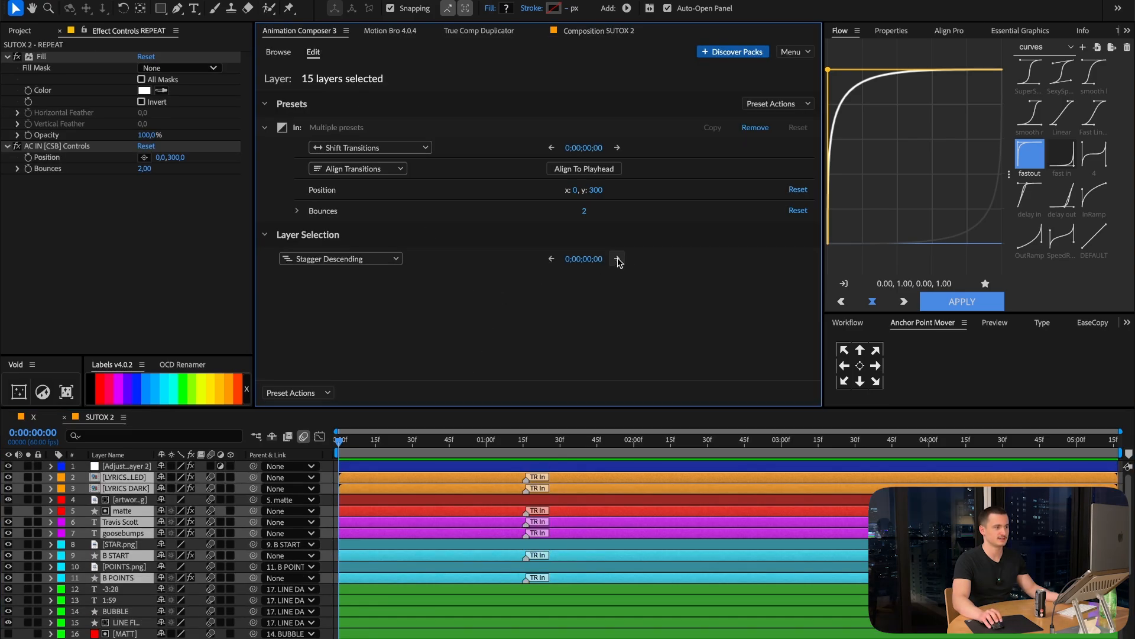
{"action": "left_click", "coordinate": [618, 259]}
{"action": "left_click", "coordinate": [368, 436]}
{"action": "key", "text": "space"}
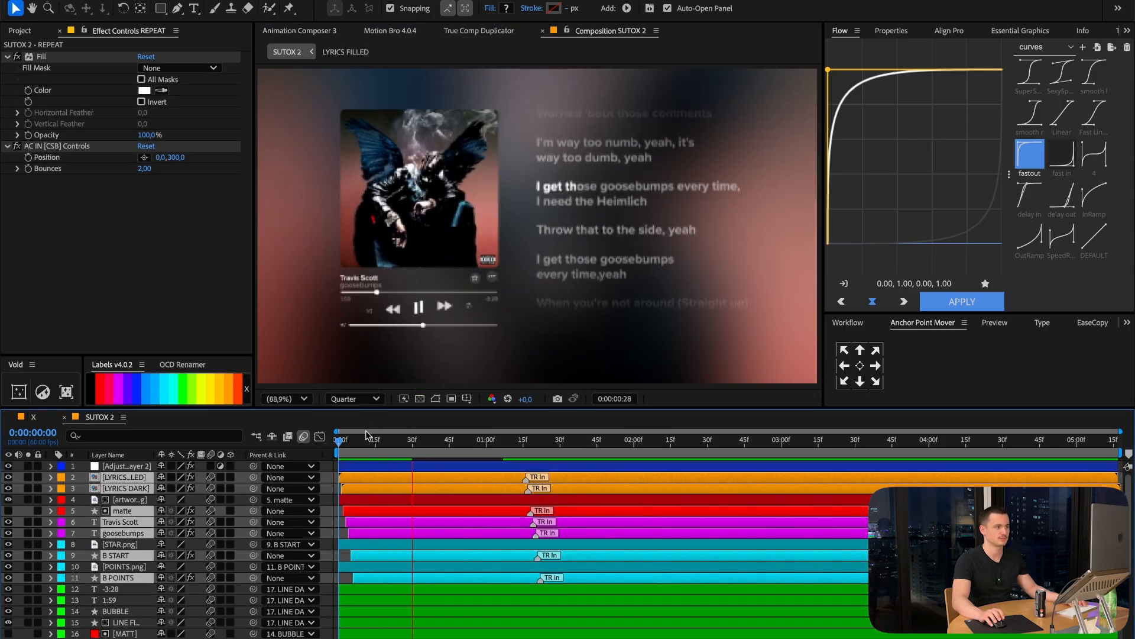
{"action": "key", "text": "space"}
Increase the descending stagger of the 15 layers by one more frame and preview it.
{"action": "key", "text": "ctrl+apostrophe"}
{"action": "left_click", "coordinate": [290, 32]}
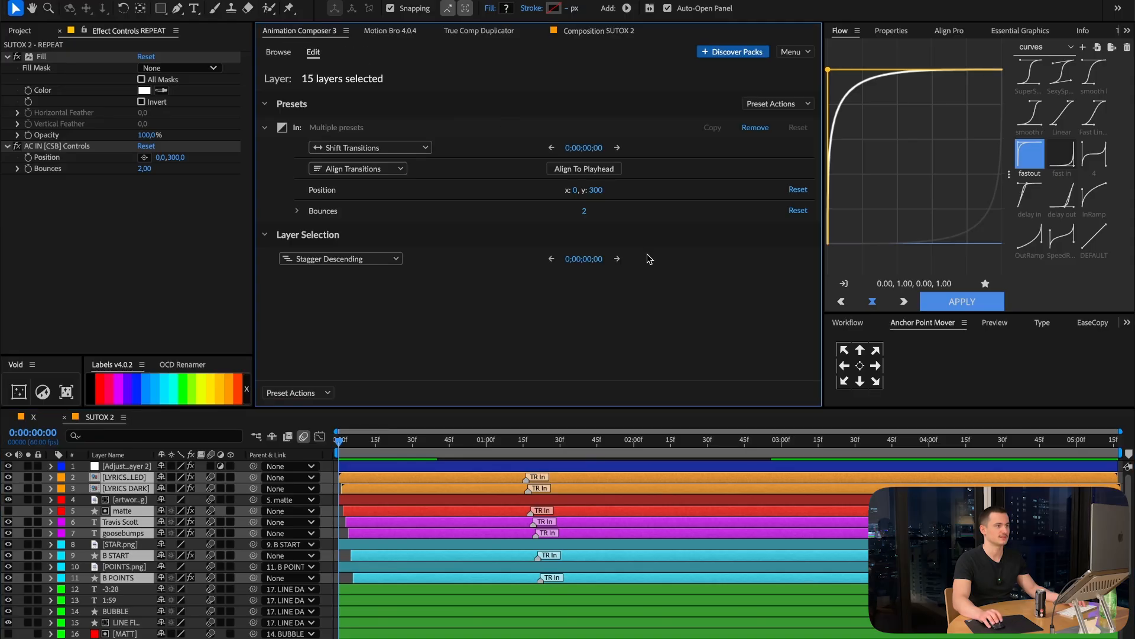
{"action": "left_click", "coordinate": [617, 258]}
{"action": "key", "text": "space"}
Set the In transition's y Position to 500 for the 15 layers and preview the entrance.
{"action": "left_click", "coordinate": [596, 191]}
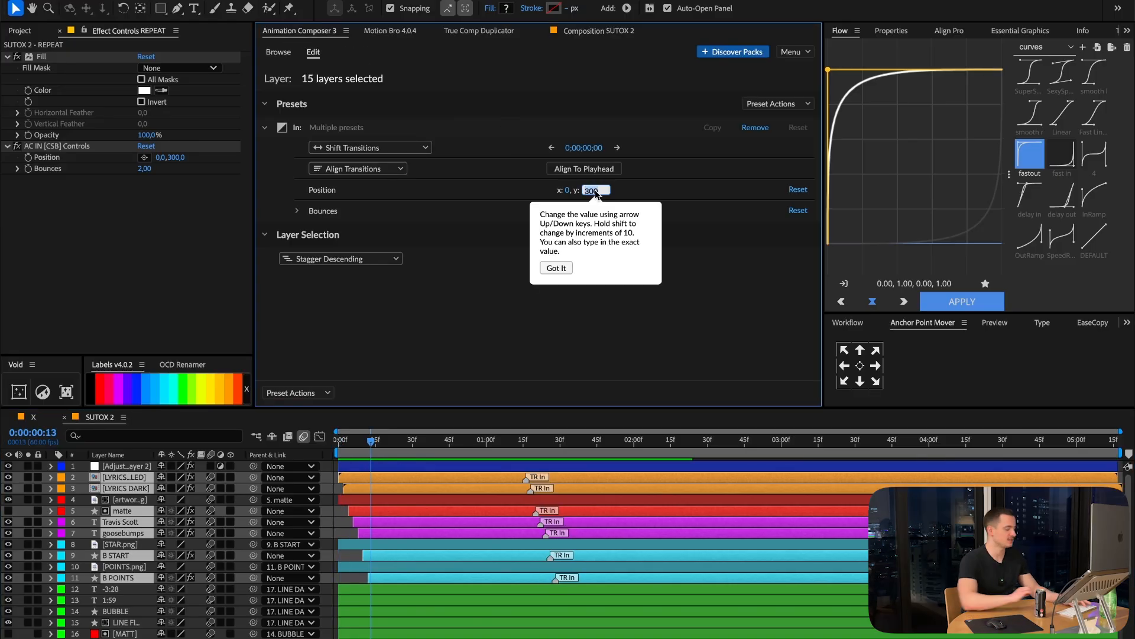
{"action": "type", "text": "500"}
{"action": "key", "text": "Return"}
{"action": "key", "text": "space"}
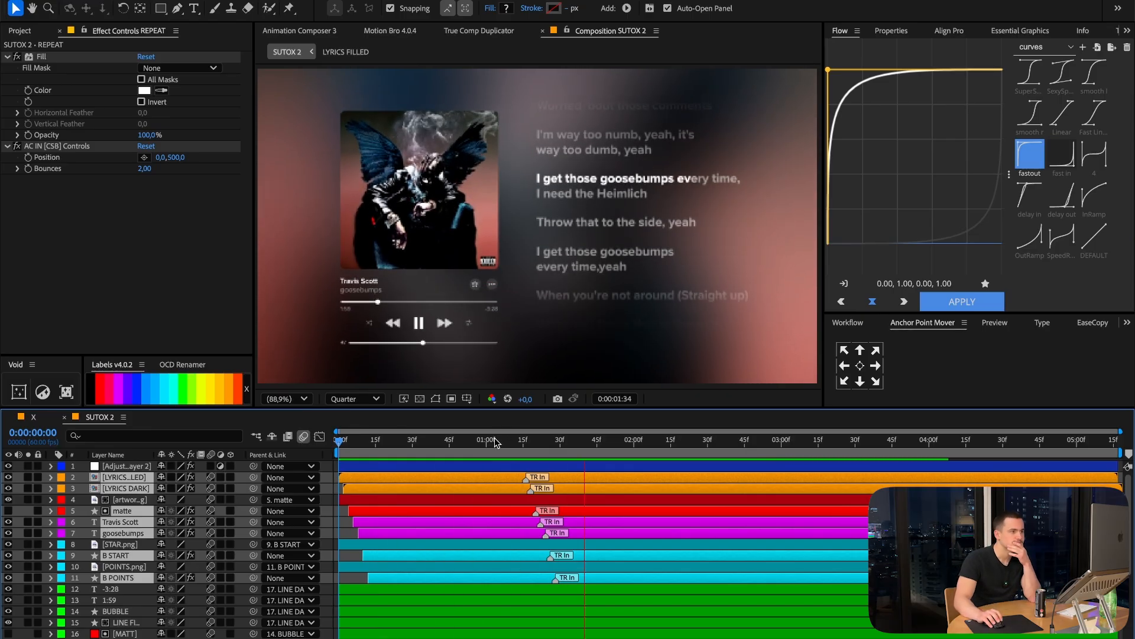
Add the Right variant of the Overshoot Position 1 preset as an Out transition on the 15 selected layers.
{"action": "left_click", "coordinate": [639, 442]}
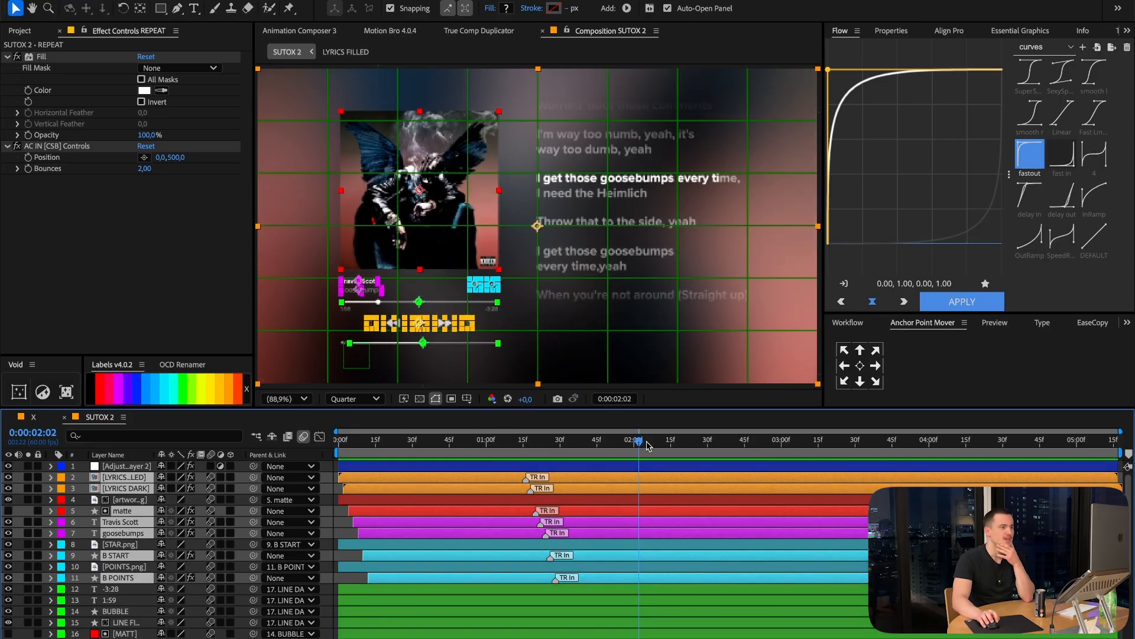
{"action": "left_click", "coordinate": [965, 442]}
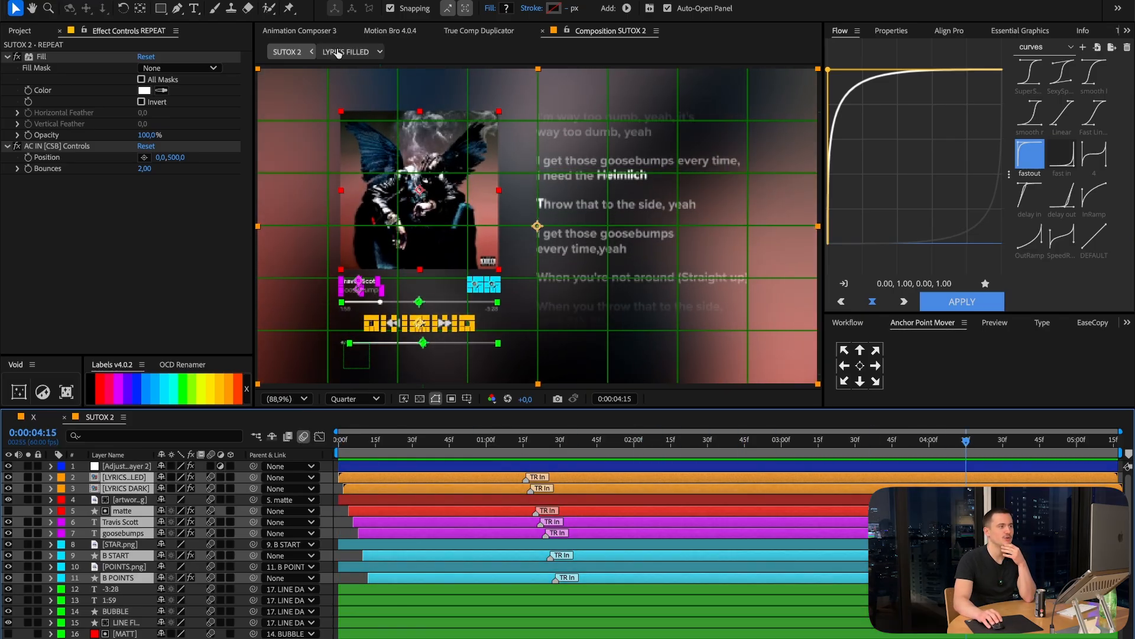
{"action": "left_click", "coordinate": [283, 31]}
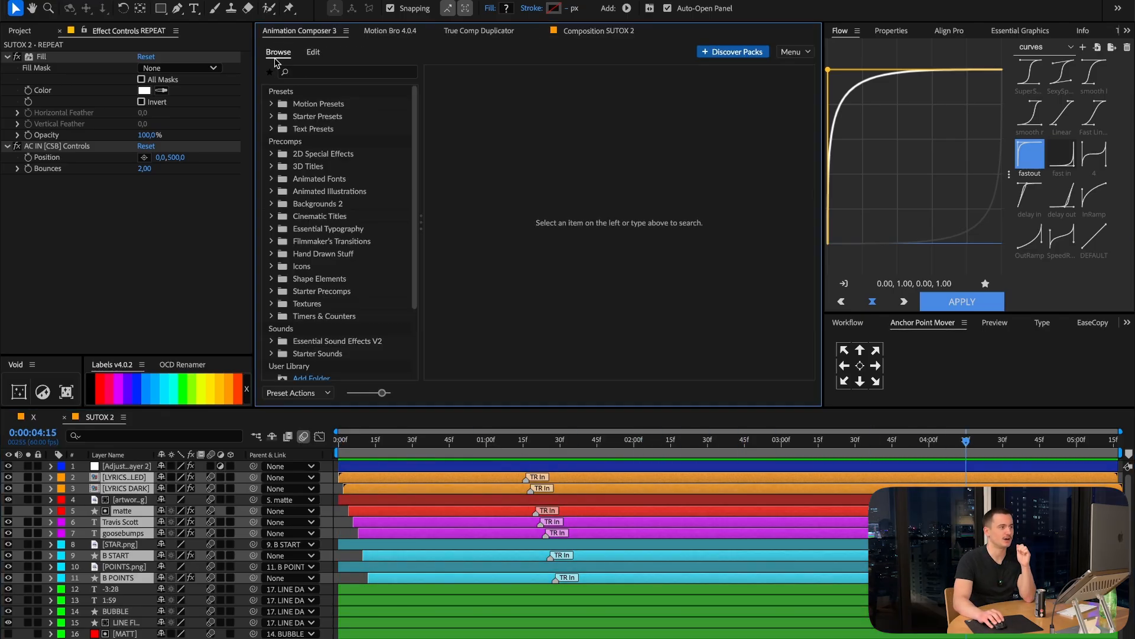
{"action": "left_click", "coordinate": [273, 105]}
{"action": "left_click", "coordinate": [318, 104]}
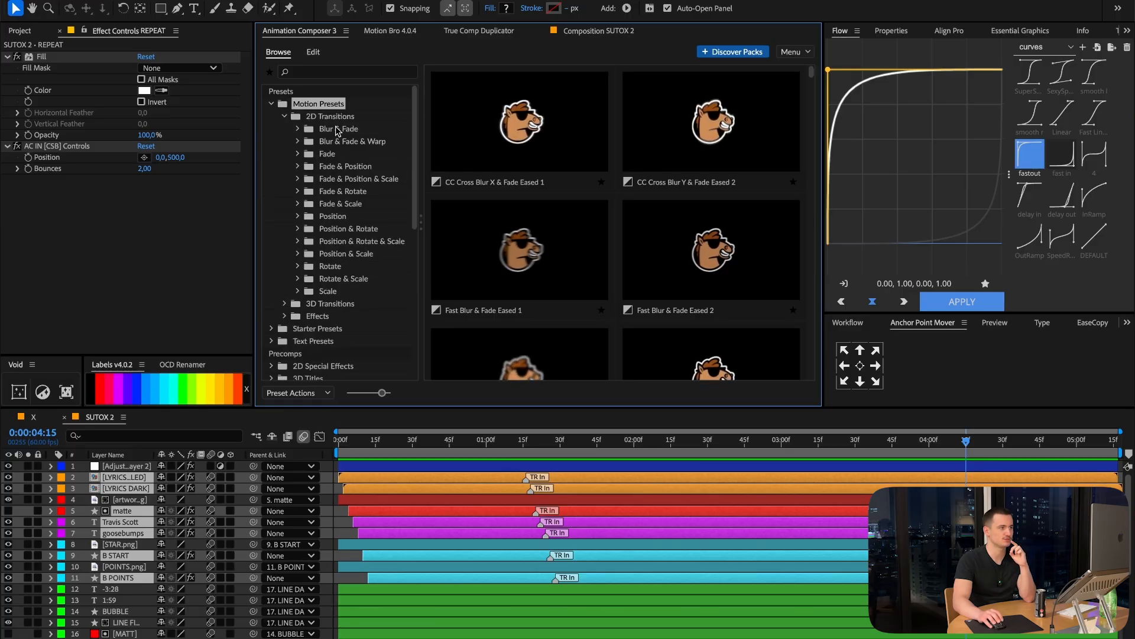
{"action": "left_click", "coordinate": [332, 216]}
{"action": "left_click", "coordinate": [335, 242]}
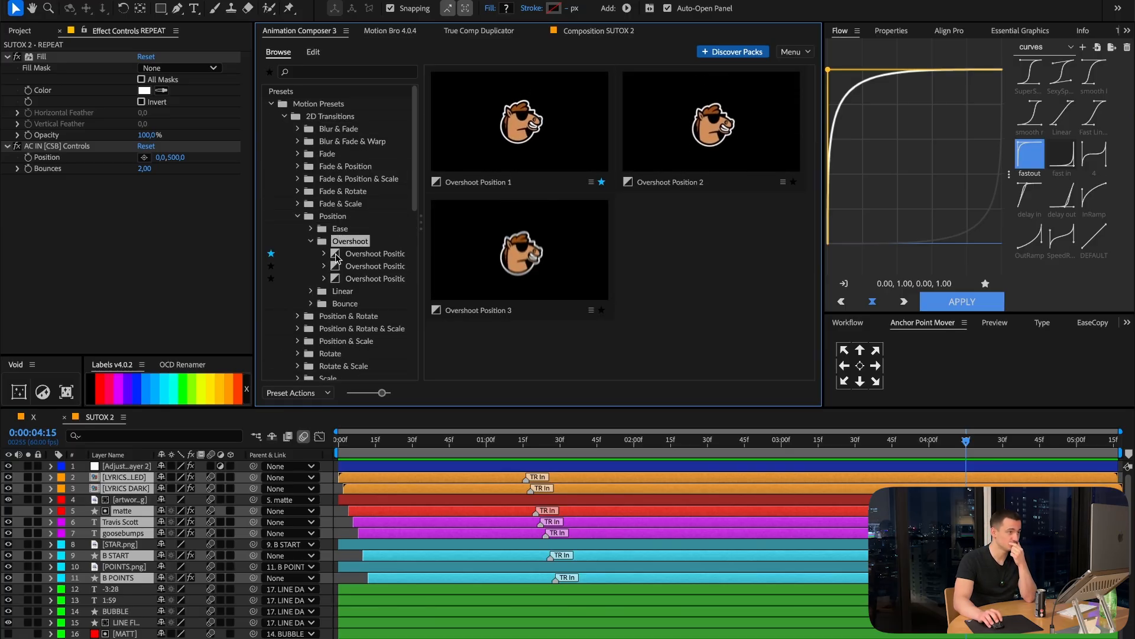
{"action": "left_click", "coordinate": [375, 253]}
{"action": "left_click", "coordinate": [538, 278]}
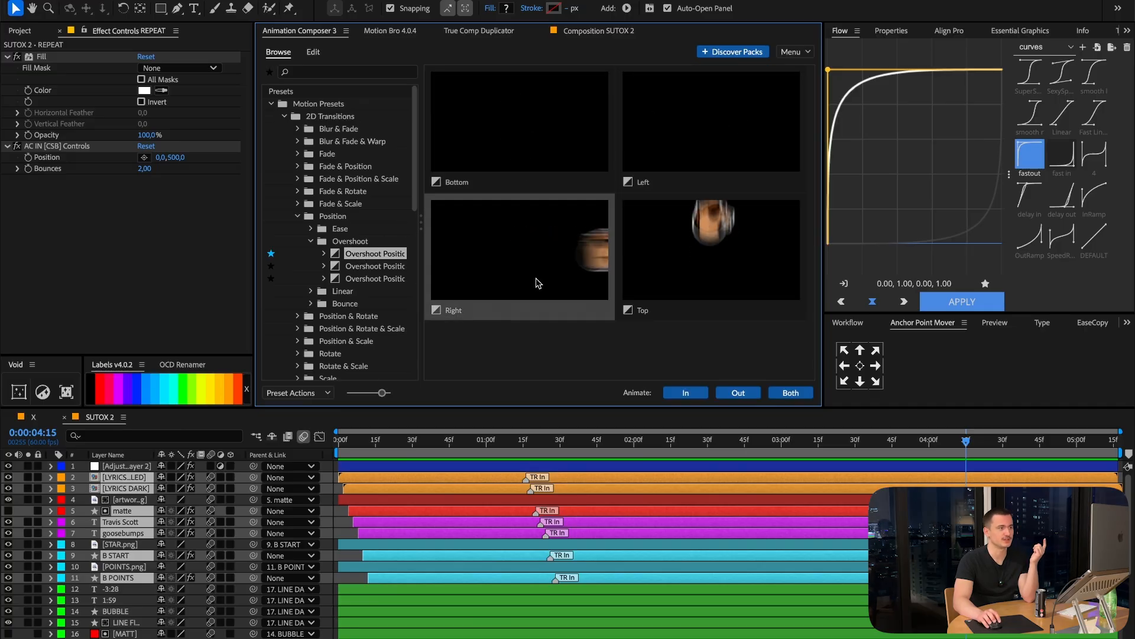
{"action": "left_click", "coordinate": [738, 393]}
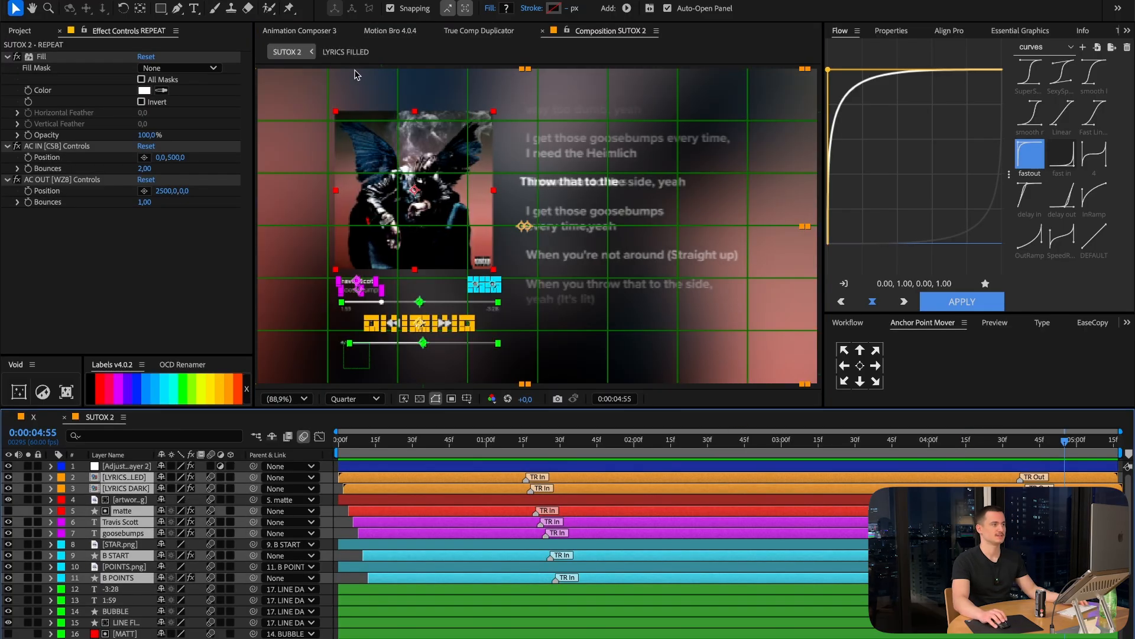
Set the Out transition's Position to x 0, y -500 and its Bounces to 2 for the selected layers.
{"action": "left_click", "coordinate": [295, 30]}
{"action": "left_click", "coordinate": [603, 292]}
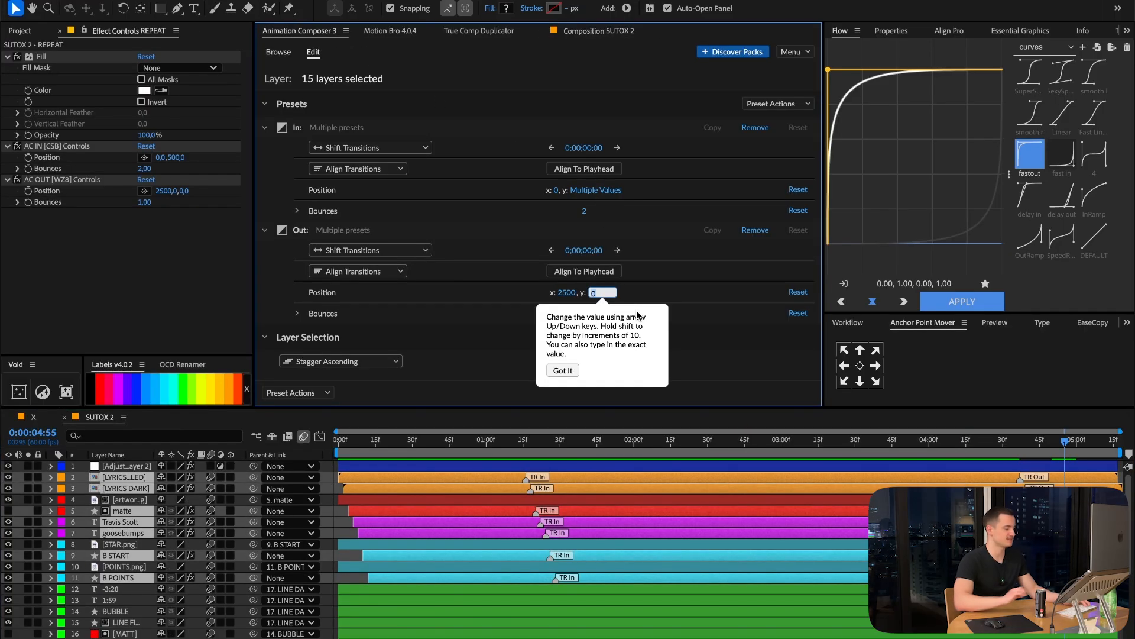
{"action": "type", "text": "-3"}
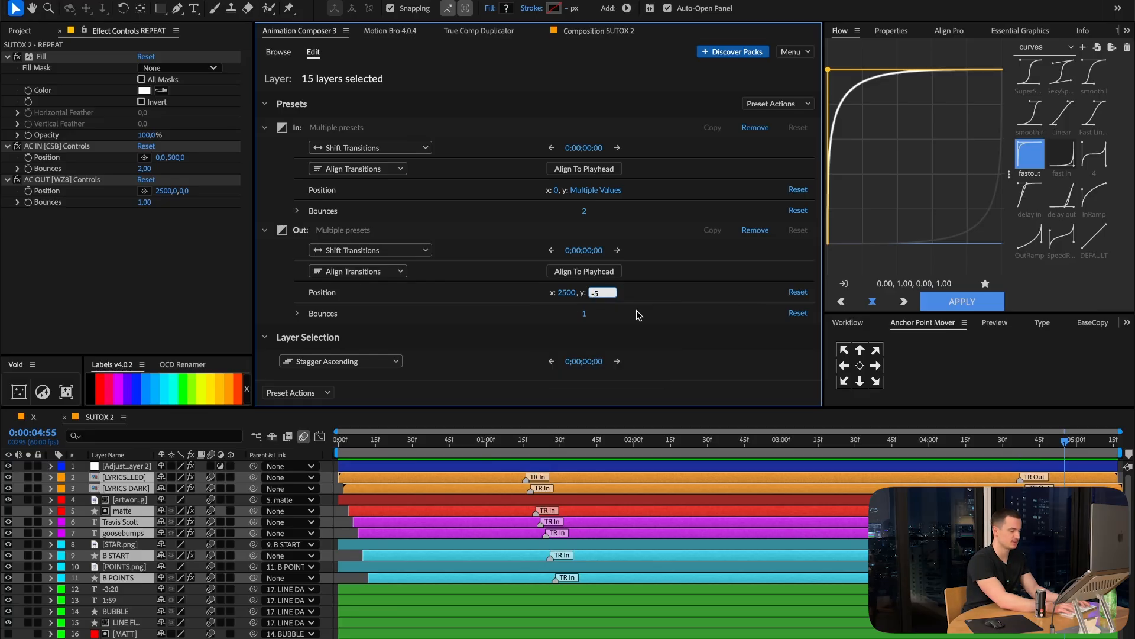
{"action": "left_click", "coordinate": [556, 292]}
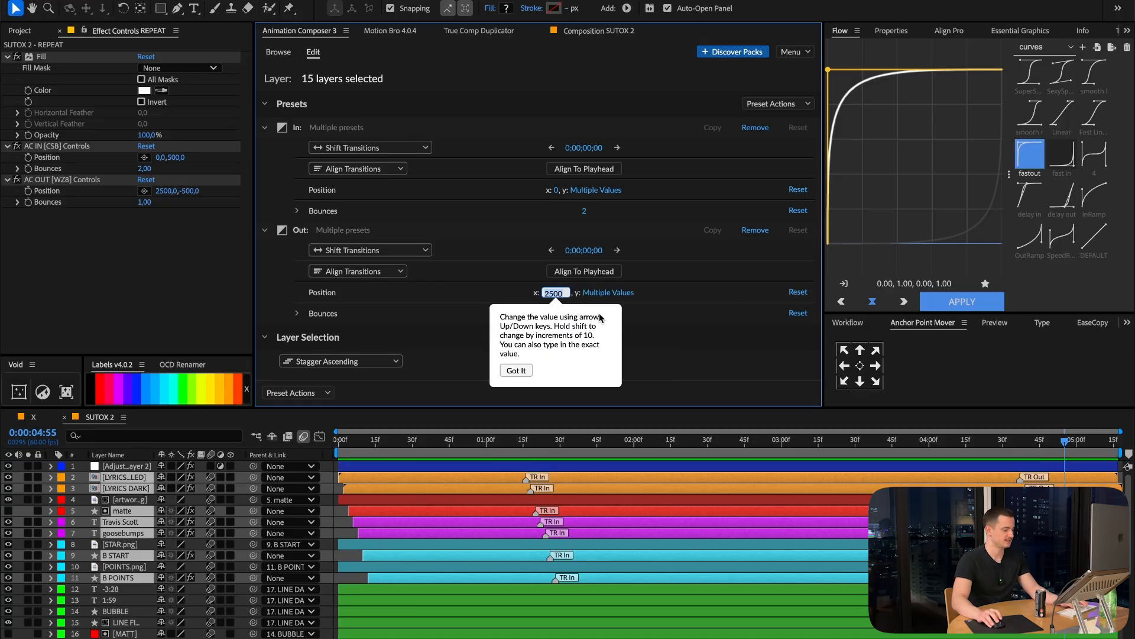
{"action": "type", "text": "0"}
{"action": "key", "text": "Tab"}
{"action": "type", "text": "2"}
{"action": "key", "text": "Return"}
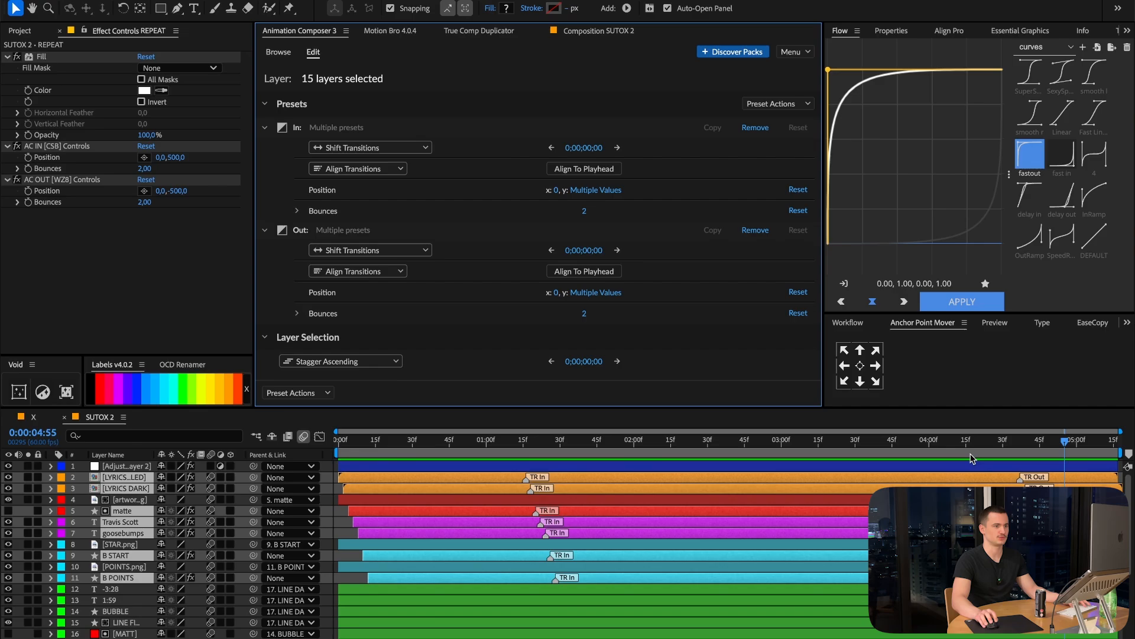
Shift the LYRICS DARK layer's Out transition so it starts together with the filled lyrics layer's Out transition.
{"action": "left_click_drag", "start_coordinate": [973, 455], "coordinate": [1114, 452]}
{"action": "key", "text": "F2"}
{"action": "left_click", "coordinate": [1073, 488]}
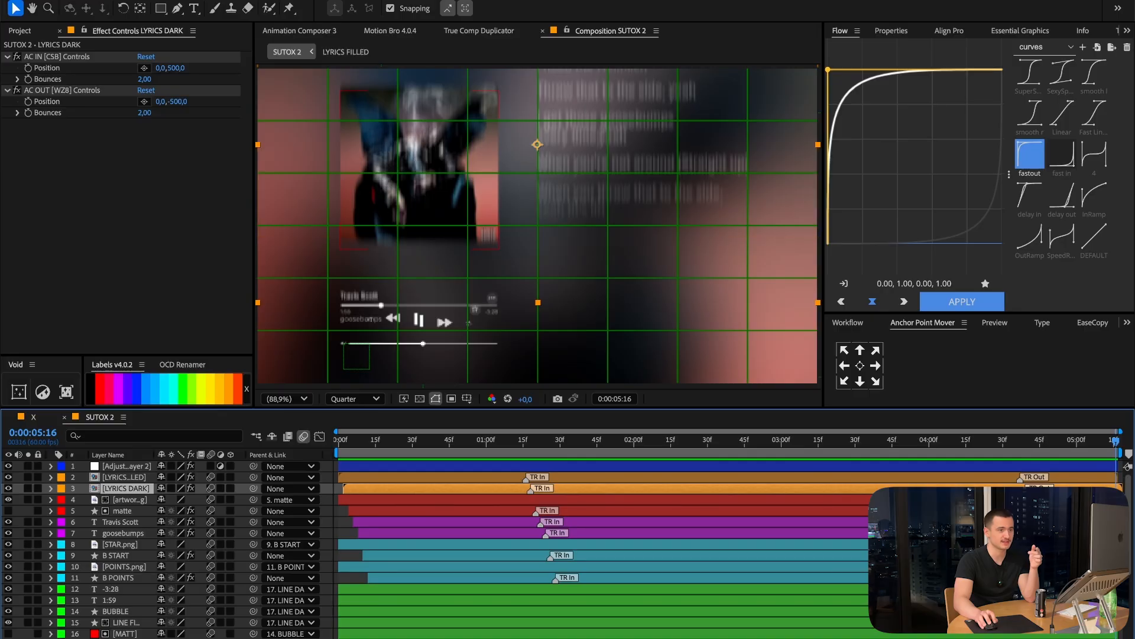
{"action": "left_click", "coordinate": [285, 32]}
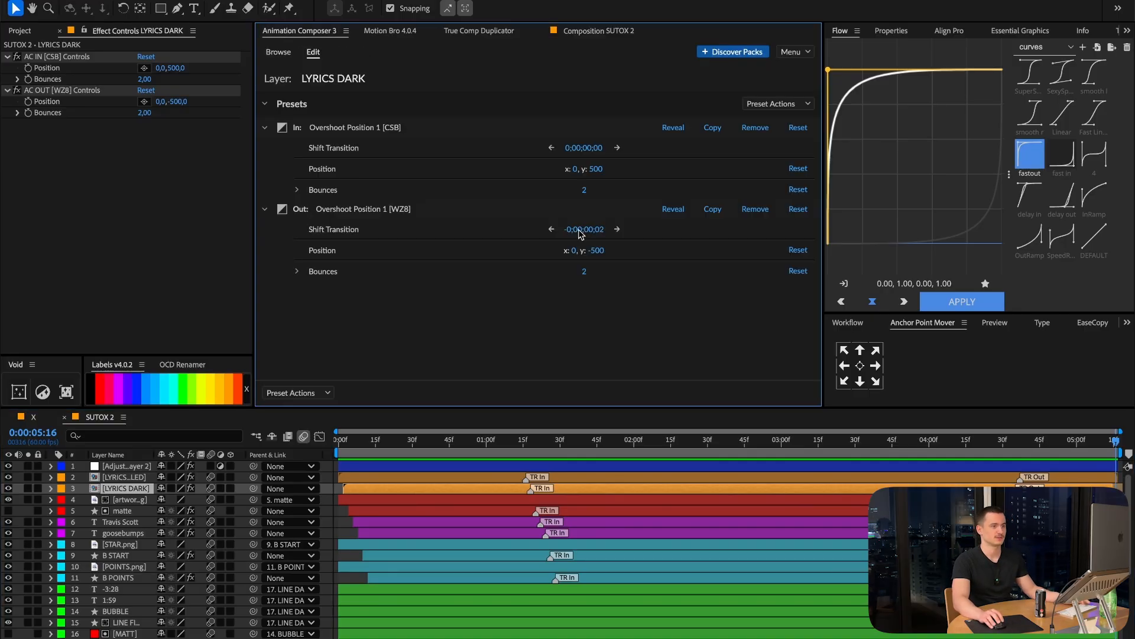
{"action": "left_click_drag", "start_coordinate": [337, 432], "coordinate": [875, 432]}
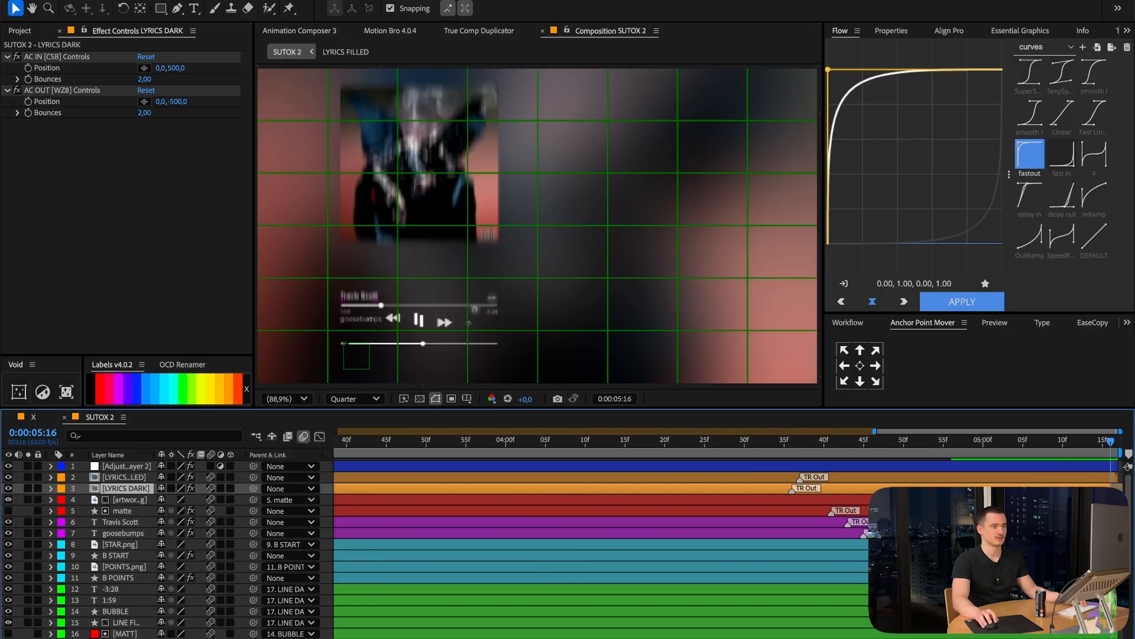
Align the Out transitions of the matte, Travis Scott and goosebumps layers with those of the lyrics layers.
{"action": "left_click", "coordinate": [822, 510]}
{"action": "left_click", "coordinate": [292, 32]}
{"action": "left_click_drag", "start_coordinate": [590, 230], "coordinate": [554, 228]}
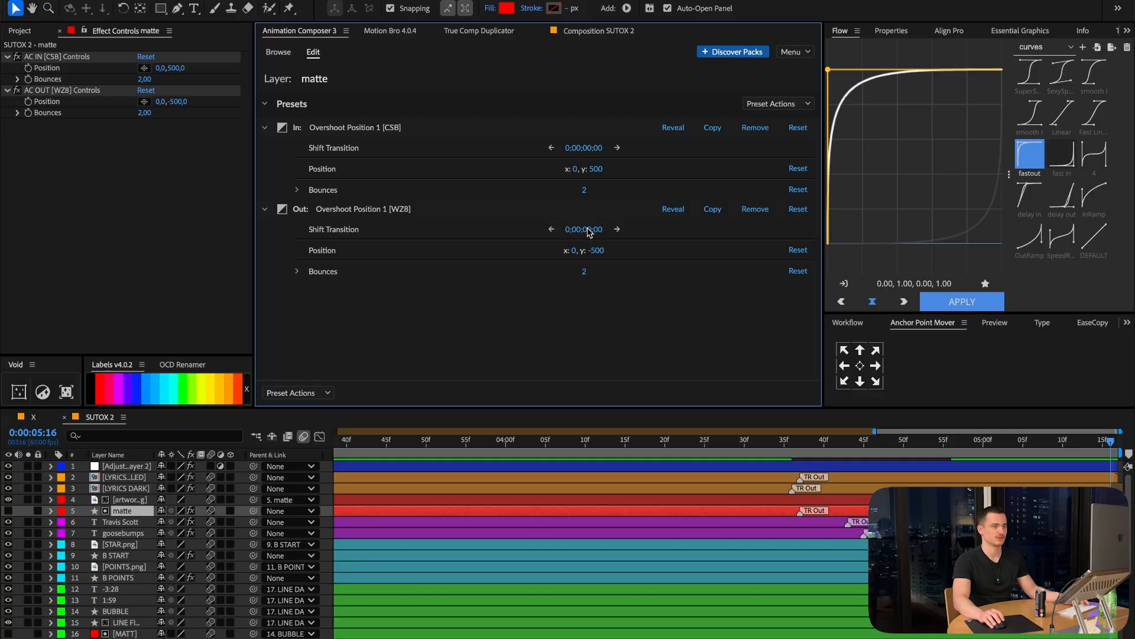
{"action": "left_click_drag", "start_coordinate": [590, 231], "coordinate": [573, 231]}
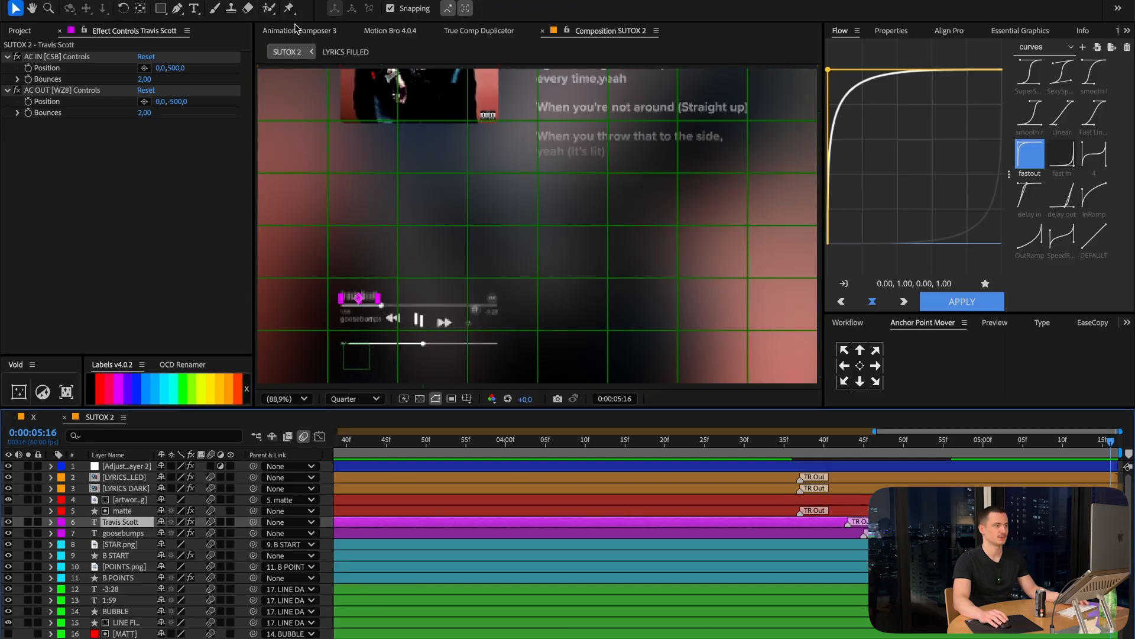
{"action": "left_click", "coordinate": [295, 29]}
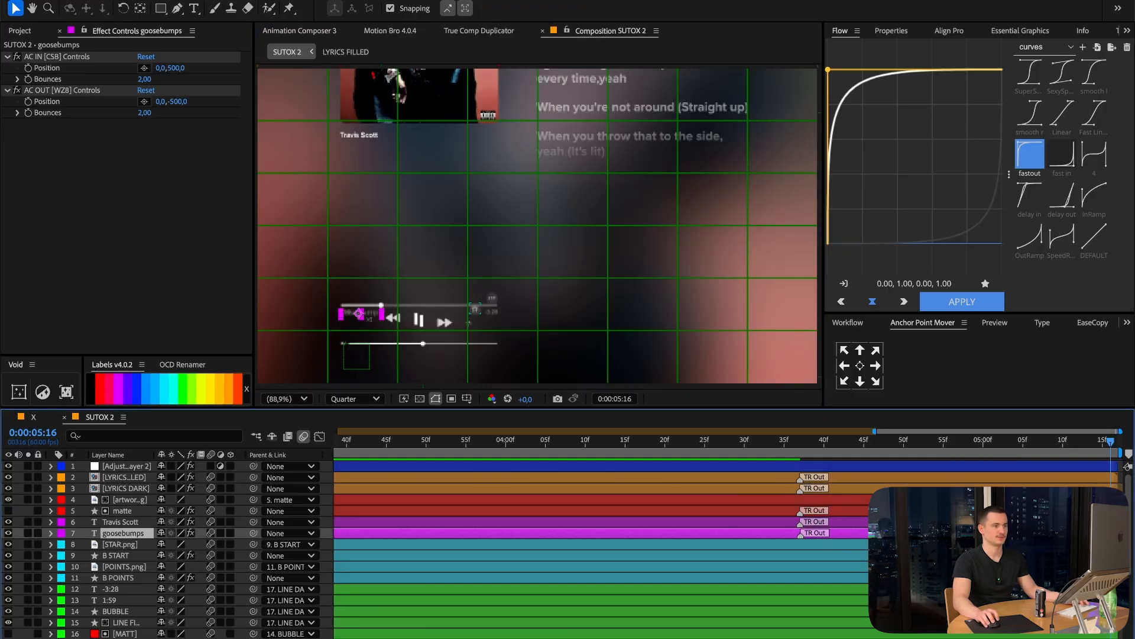
Align the Out transitions of the remaining animated layers down to LINE DARK 2 with 0:00:04:37.
{"action": "left_click", "coordinate": [800, 445]}
{"action": "scroll", "coordinate": [801, 450], "scroll_direction": "down", "scroll_amount": 4}
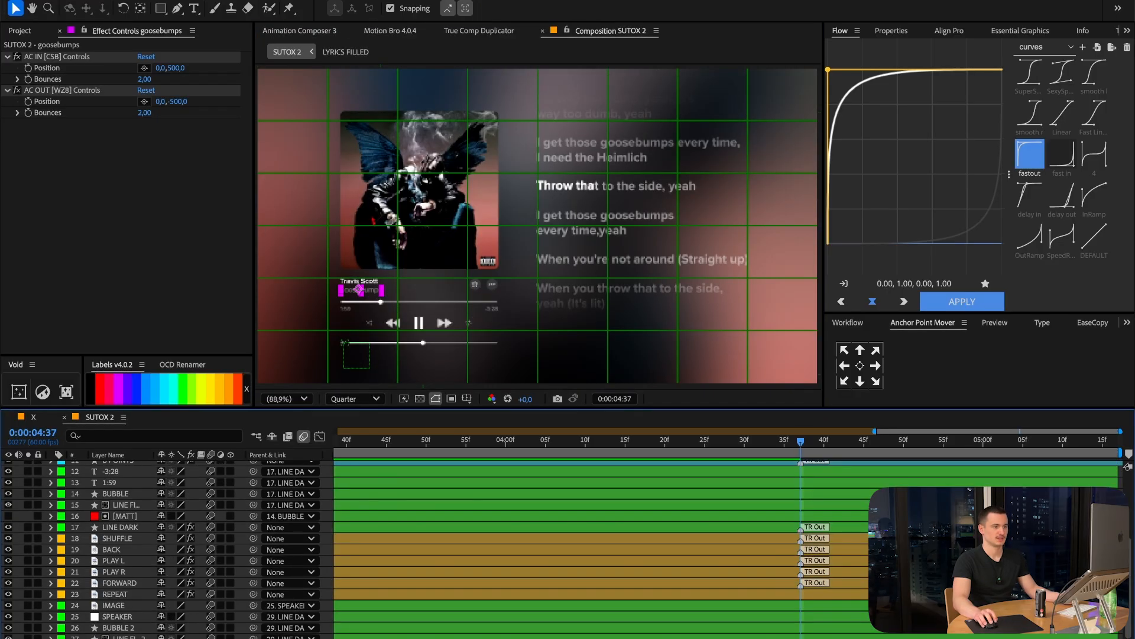
{"action": "scroll", "coordinate": [801, 589], "scroll_direction": "down", "scroll_amount": 2}
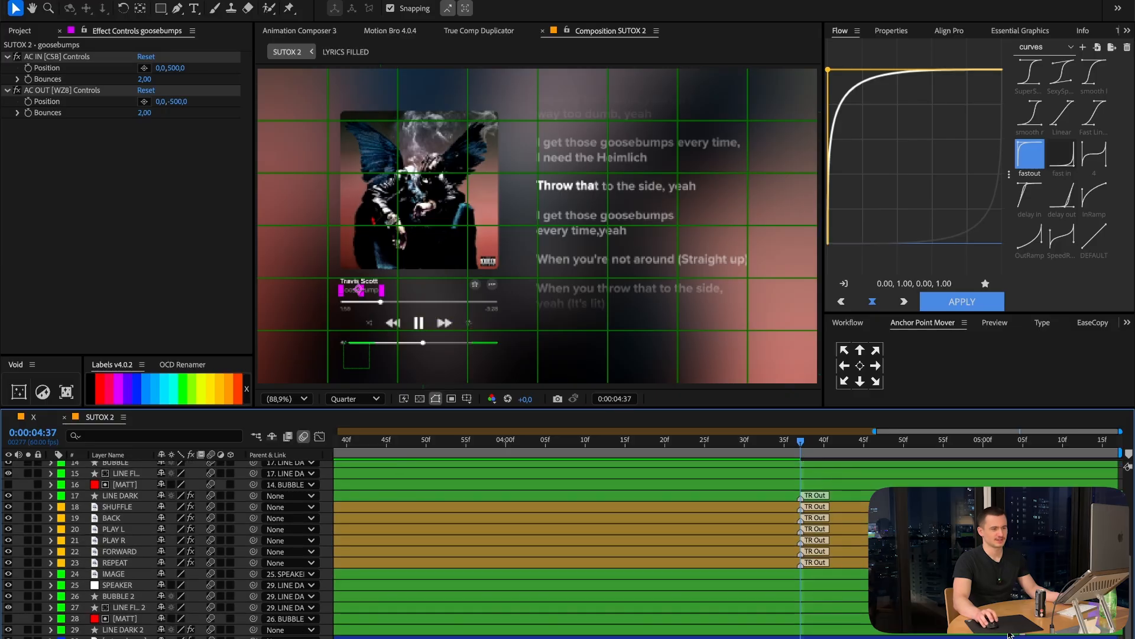
{"action": "left_click", "coordinate": [796, 630]}
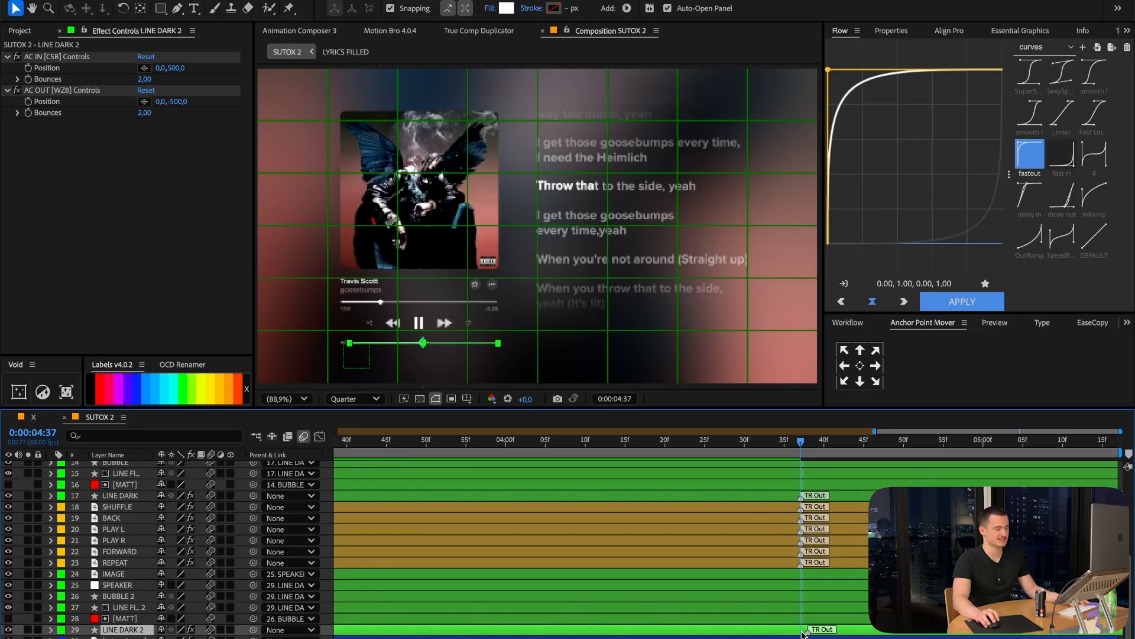
{"action": "scroll", "coordinate": [813, 628], "scroll_direction": "up", "scroll_amount": 6}
Synchronize the exits of goosebumps, B START, B POINTS, LINE DARK and LINE DARK 2 with the Travis Scott layer at 0:00:05:16.
{"action": "left_click_drag", "start_coordinate": [819, 444], "coordinate": [1110, 453]}
{"action": "left_click", "coordinate": [1099, 487]}
{"action": "left_click", "coordinate": [1098, 532]}
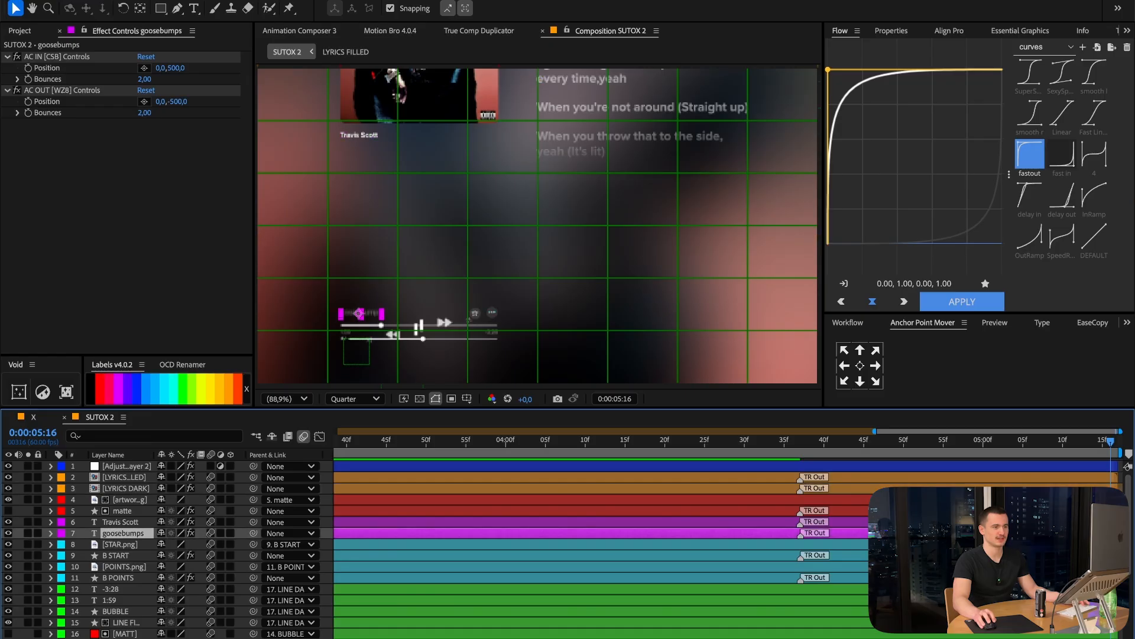
{"action": "key", "text": "ctrl+Down"}
{"action": "key", "text": "ctrl+Down"}
{"action": "key", "text": "ctrl+Down"}
{"action": "key", "text": "ctrl+Down"}
{"action": "key", "text": "ctrl+Down"}
{"action": "key", "text": "ctrl+Down"}
{"action": "key", "text": "ctrl+Down"}
{"action": "key", "text": "ctrl+Down"}
{"action": "key", "text": "ctrl+Down"}
{"action": "key", "text": "ctrl+Down"}
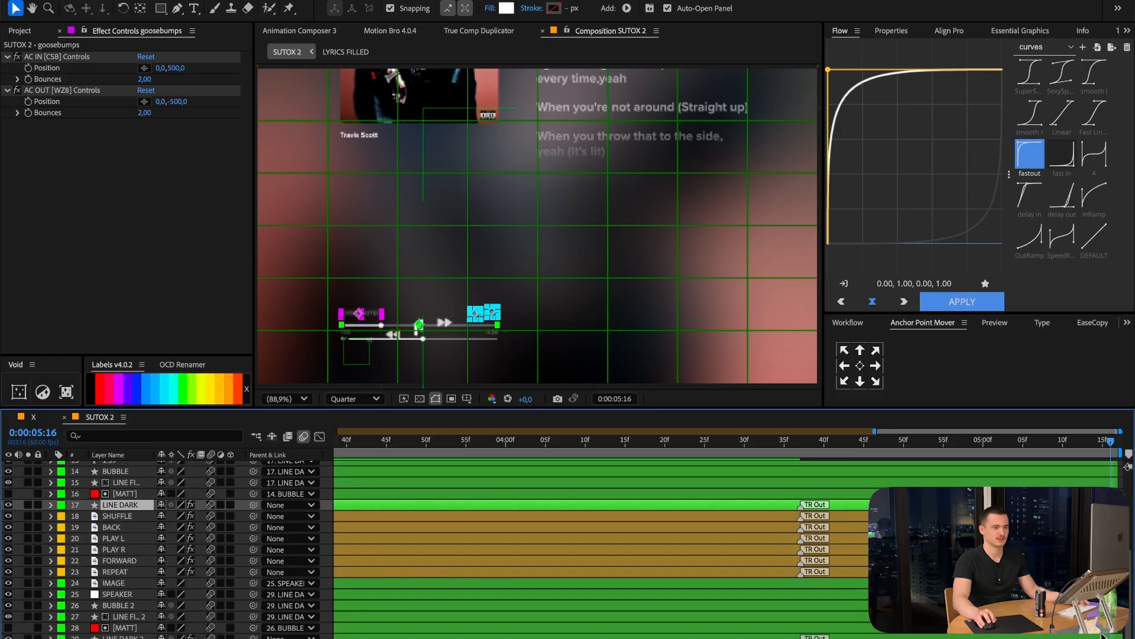
{"action": "left_click", "coordinate": [1098, 636], "text": "super"}
{"action": "scroll", "coordinate": [1099, 591], "scroll_direction": "up", "scroll_amount": 6}
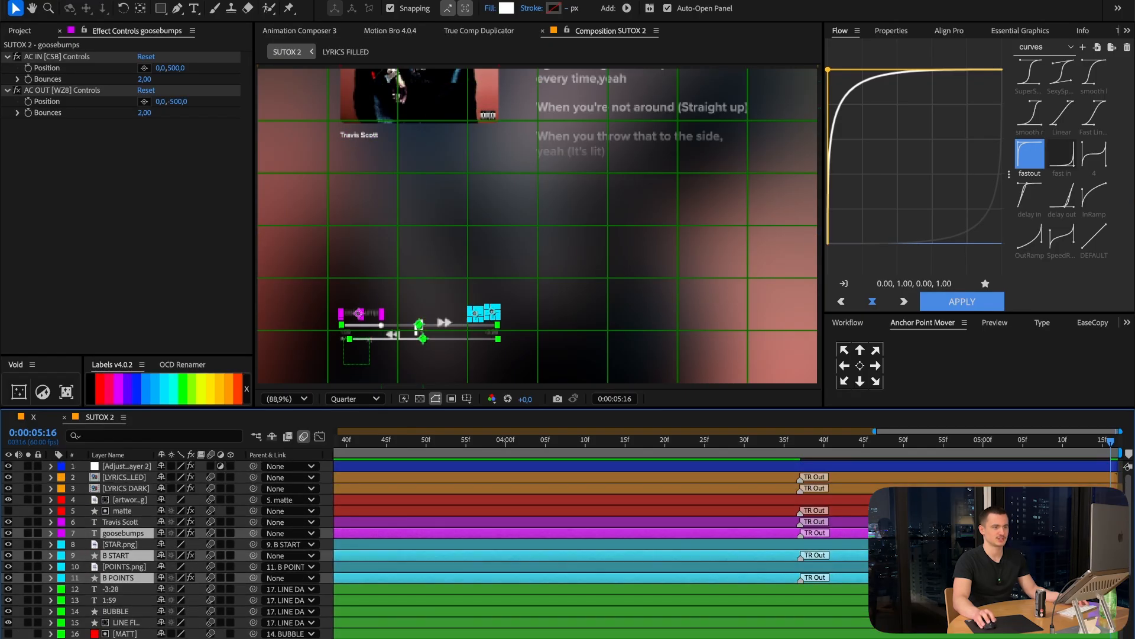
{"action": "key", "text": "super+z"}
{"action": "key", "text": "super+z"}
{"action": "key", "text": "super+z"}
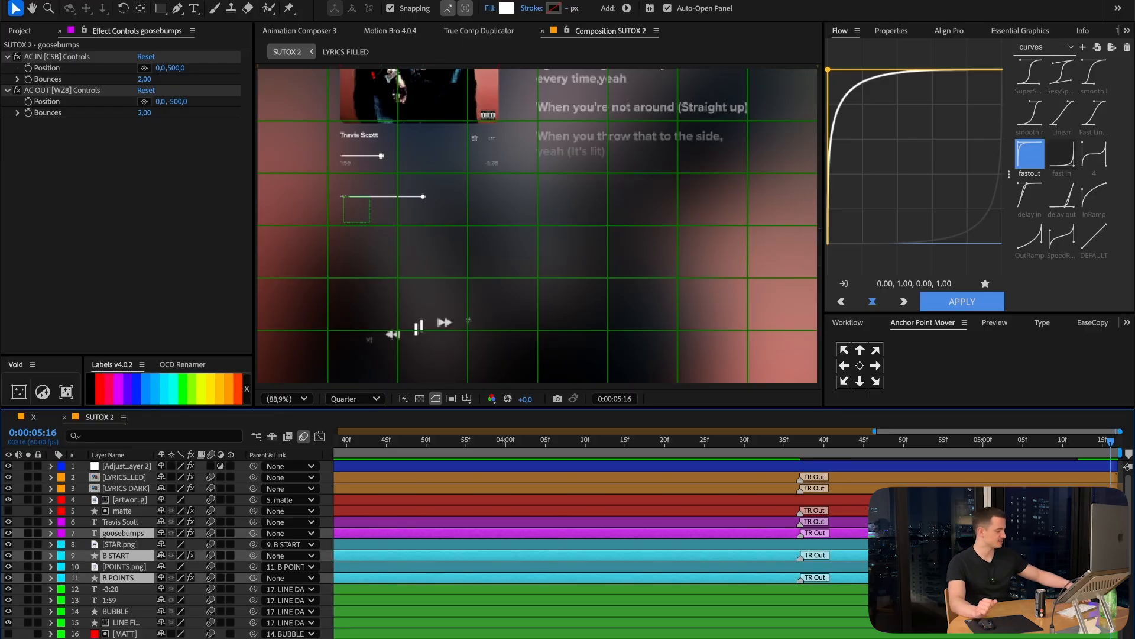
Select LINE DARK and LINE DARK 2 together with goosebumps, B START and B POINTS, and check the exit from its start.
{"action": "scroll", "coordinate": [562, 550], "scroll_direction": "down", "scroll_amount": 5}
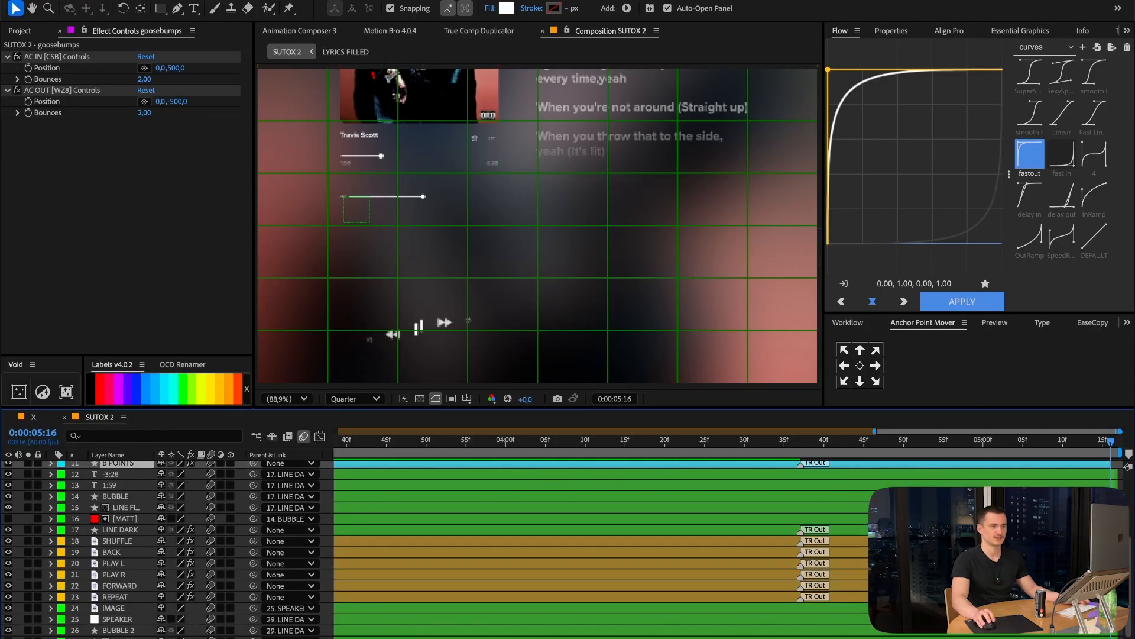
{"action": "left_click", "coordinate": [1098, 529], "text": "super"}
{"action": "scroll", "coordinate": [1099, 562], "scroll_direction": "down", "scroll_amount": 2}
{"action": "left_click", "coordinate": [1105, 630], "text": "super"}
{"action": "scroll", "coordinate": [1105, 591], "scroll_direction": "up", "scroll_amount": 6}
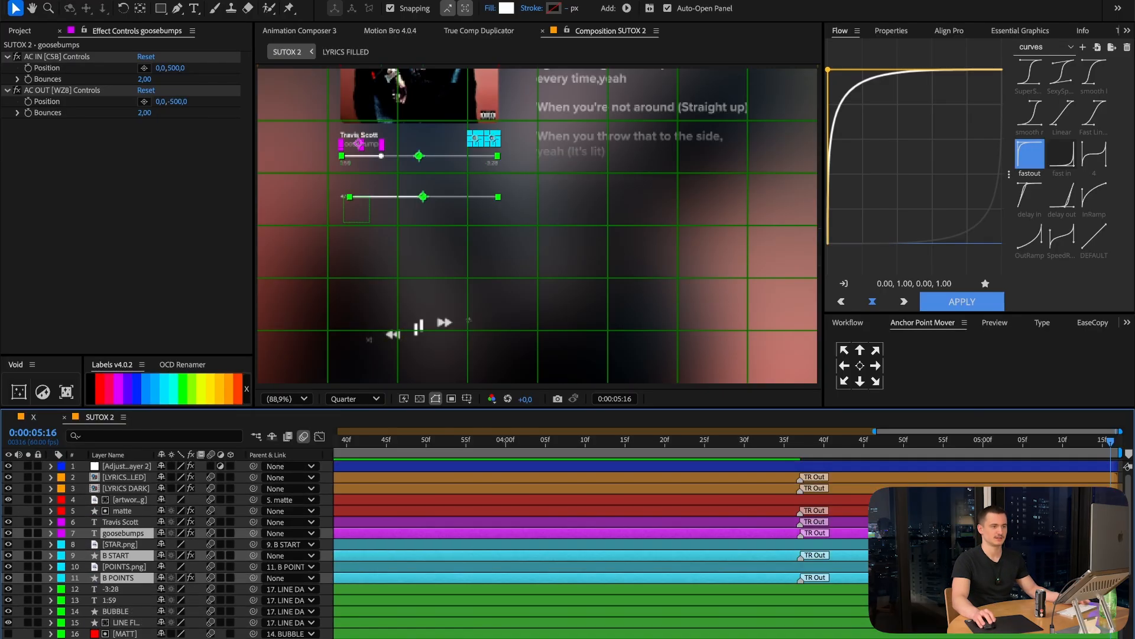
{"action": "left_click", "coordinate": [820, 442]}
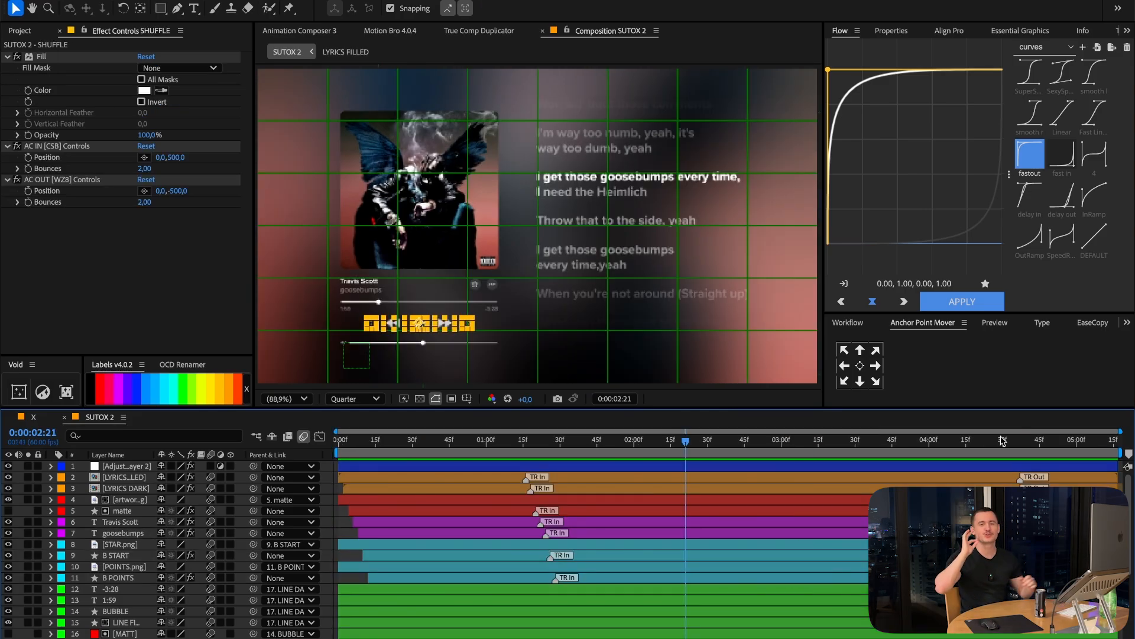
Duplicate Adjustment Layer 2's Blur Radius keyframes in reverse near the composition's end to blur the exit.
{"action": "left_click", "coordinate": [1000, 466]}
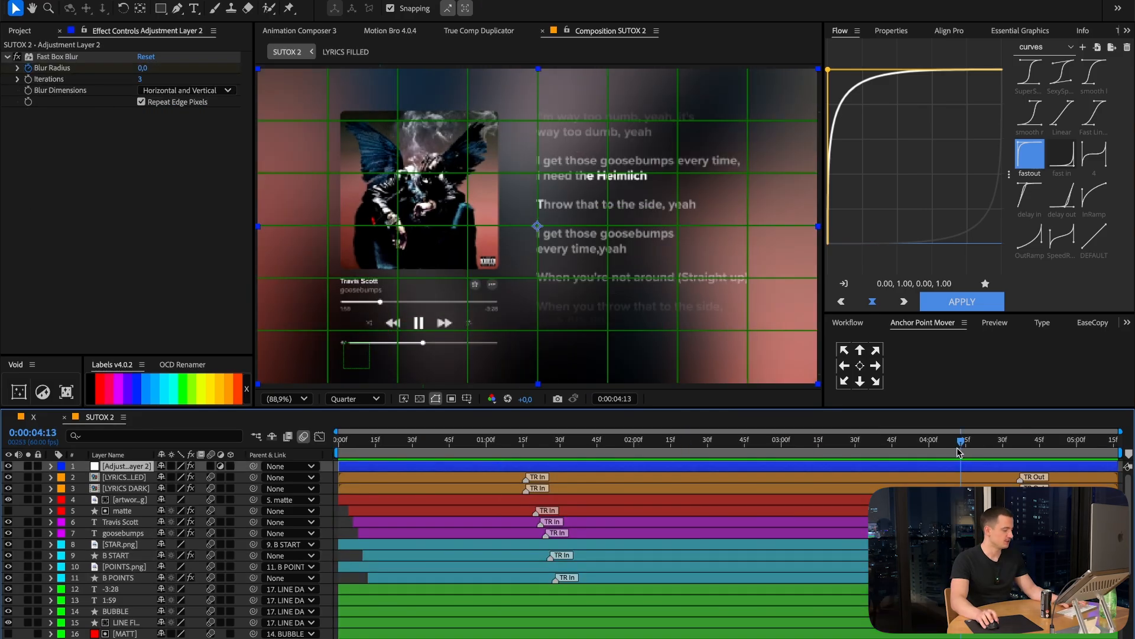
{"action": "key", "text": "u"}
{"action": "left_click", "coordinate": [880, 441]}
{"action": "key", "text": "ctrl+v"}
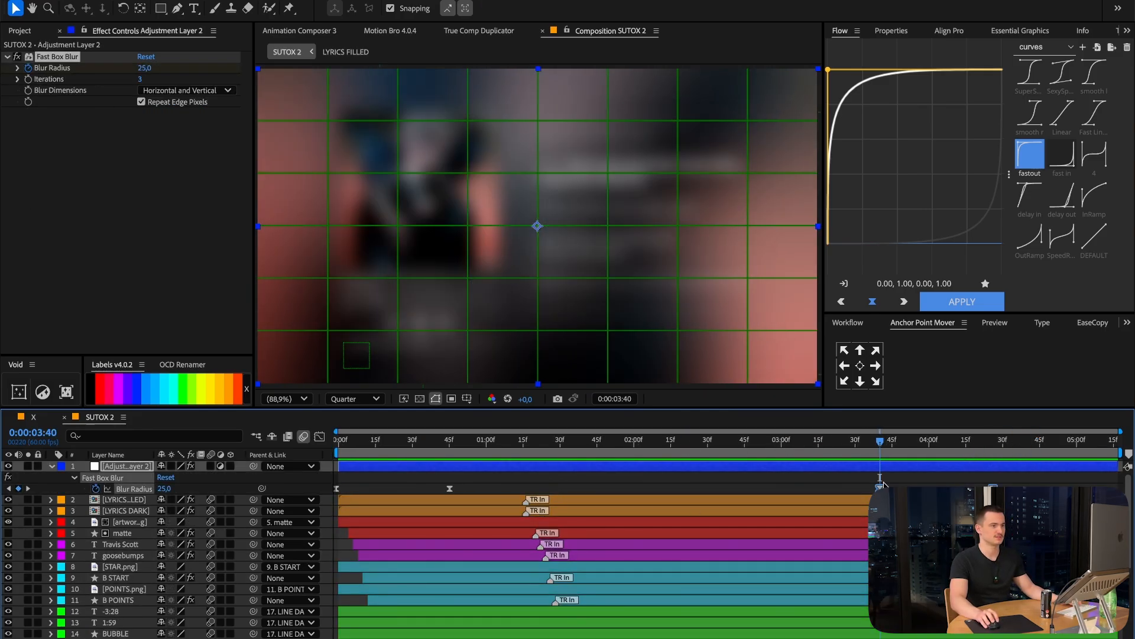
{"action": "right_click", "coordinate": [880, 487]}
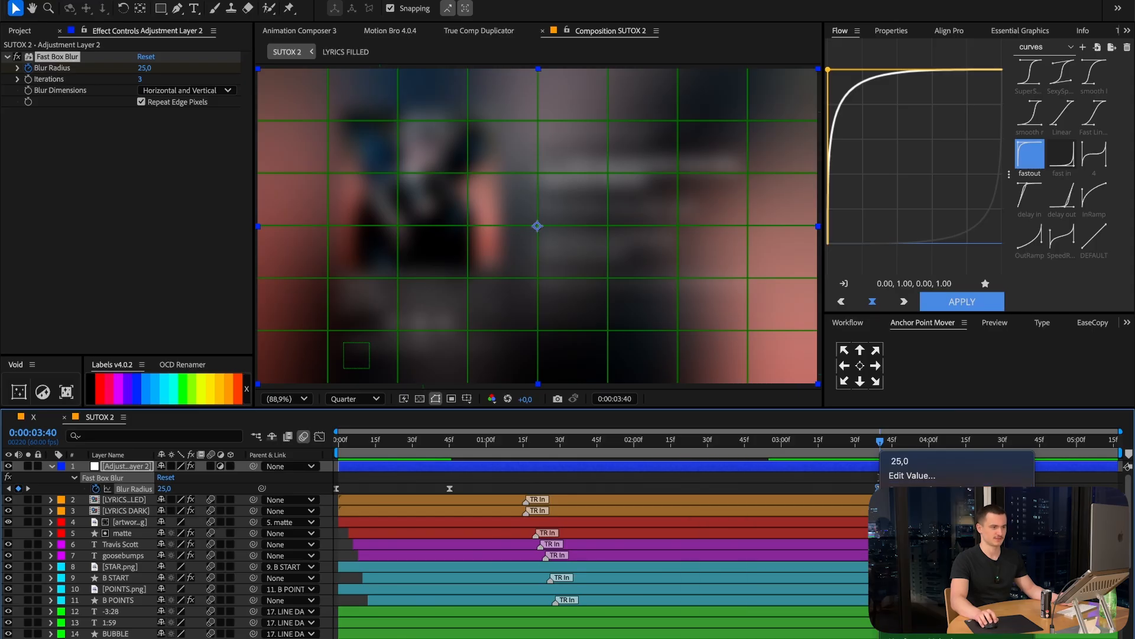
{"action": "key", "text": "Delete"}
{"action": "left_click", "coordinate": [1115, 442]}
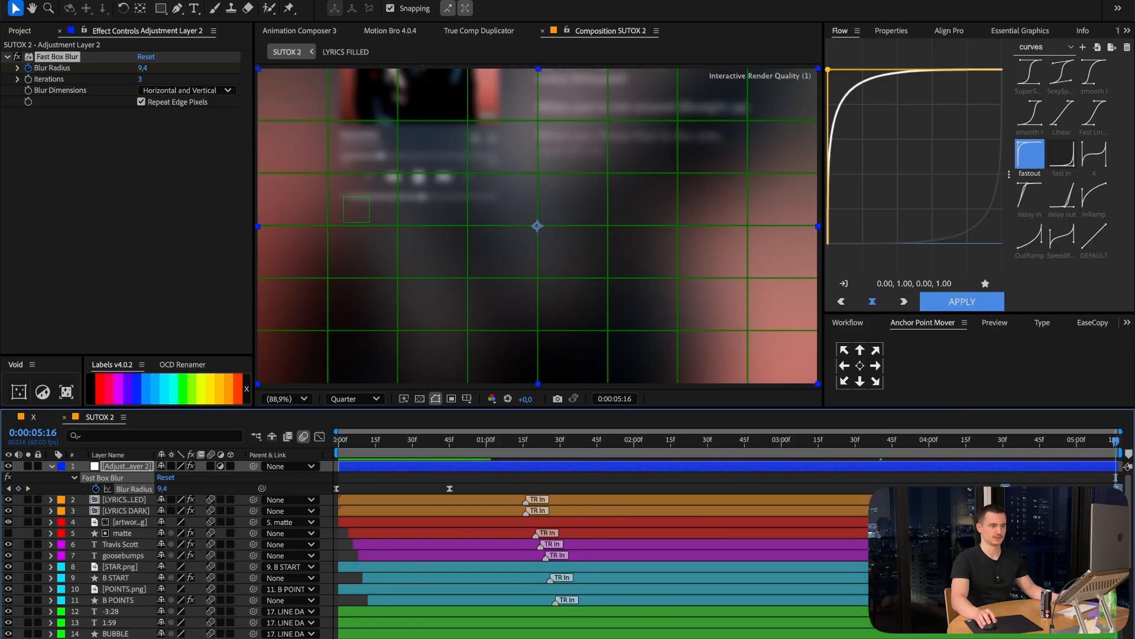
Ease the closing Blur Radius keyframes with the fast in curve and collapse the properties of all layers.
{"action": "left_click", "coordinate": [1052, 164]}
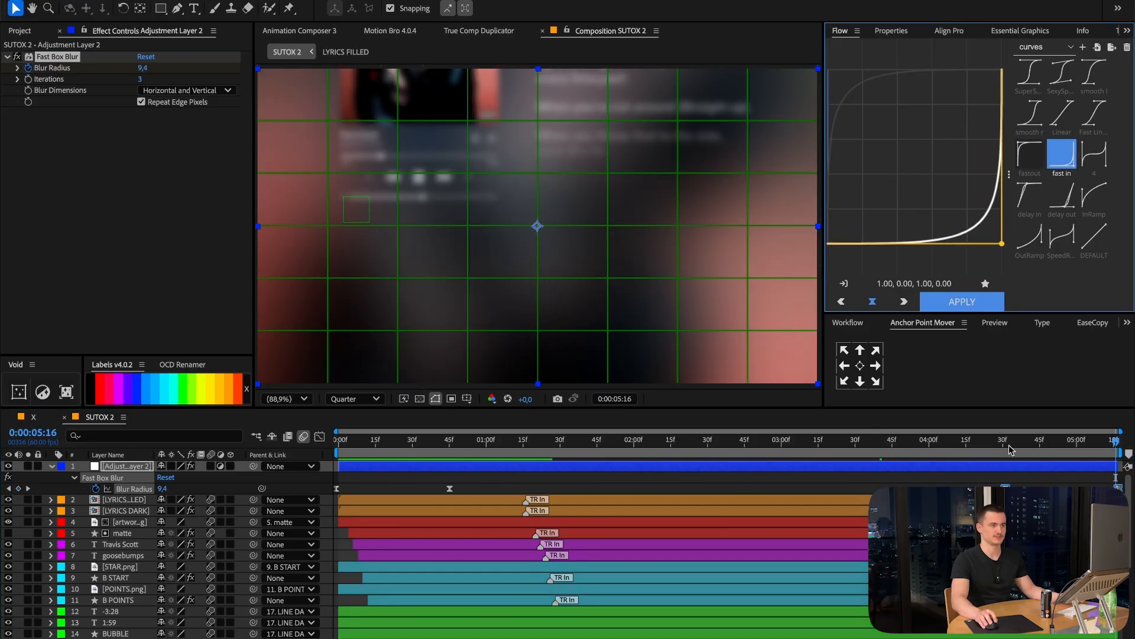
{"action": "left_click_drag", "start_coordinate": [1116, 478], "coordinate": [959, 442]}
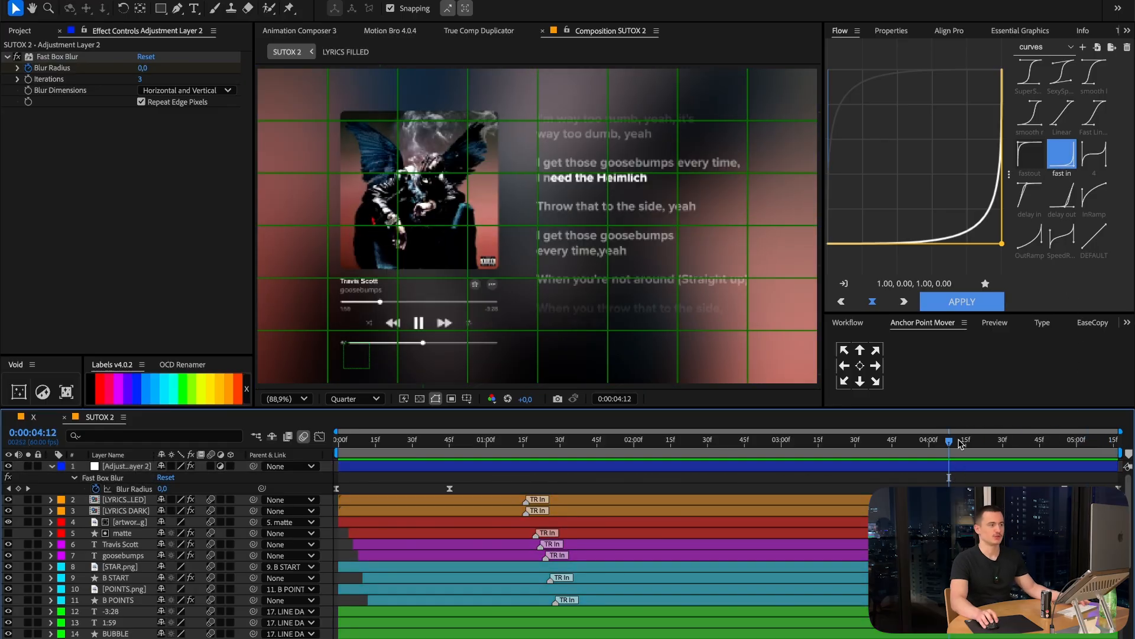
{"action": "key", "text": "ctrl+a"}
{"action": "left_click", "coordinate": [52, 467]}
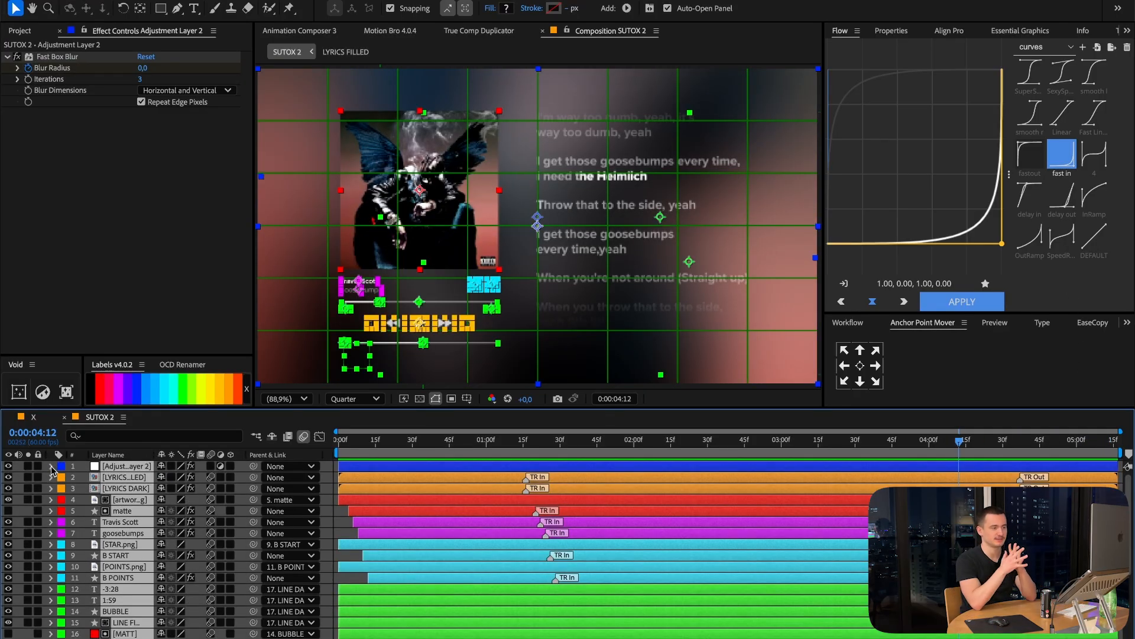
Keyframe the artwork layer's Opacity from 0% at 0:00:00:04 to 100% just before the 30-frame mark.
{"action": "left_click", "coordinate": [346, 526]}
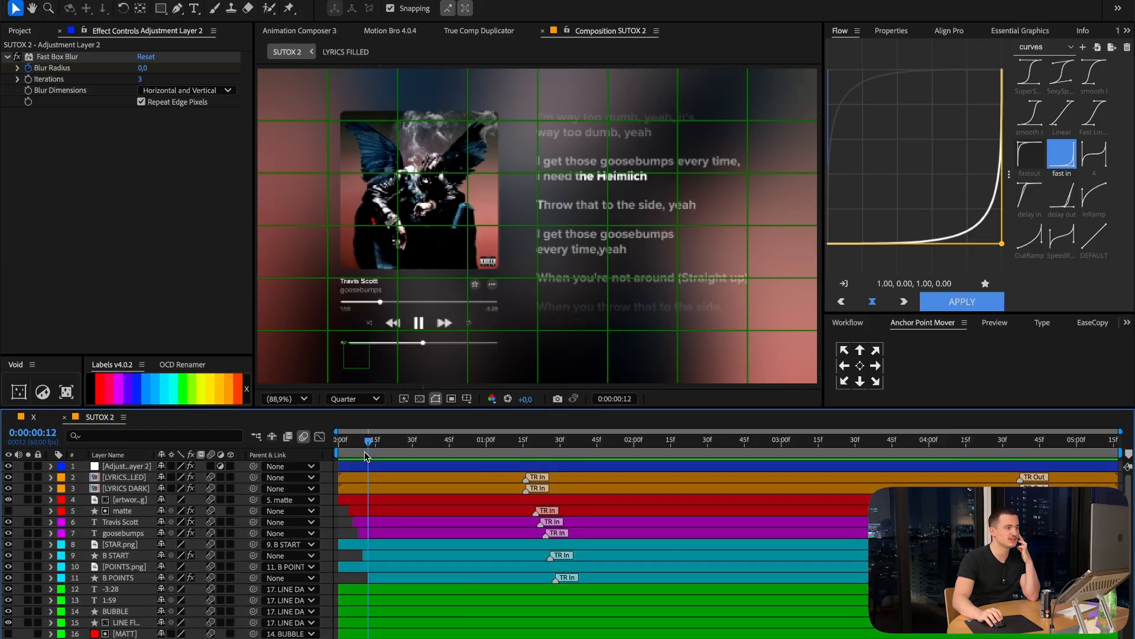
{"action": "mouse_move", "coordinate": [365, 452]}
{"action": "left_mouse_down"}
{"action": "mouse_move", "coordinate": [342, 453]}
{"action": "mouse_move", "coordinate": [347, 465]}
{"action": "left_mouse_up"}
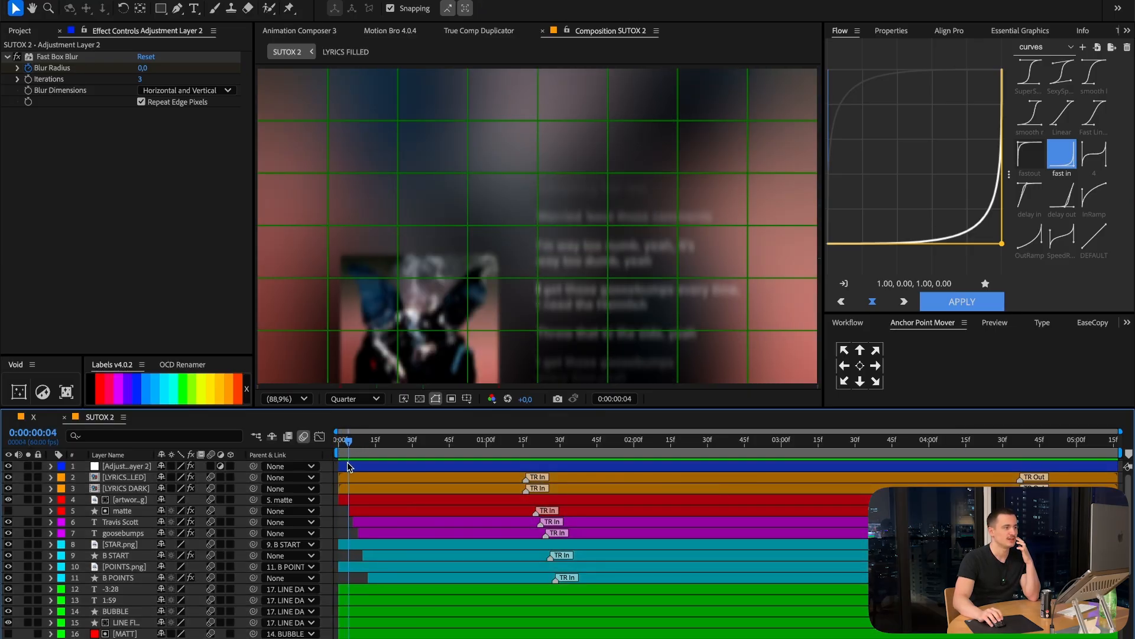
{"action": "left_click", "coordinate": [118, 523]}
{"action": "left_click", "coordinate": [127, 500]}
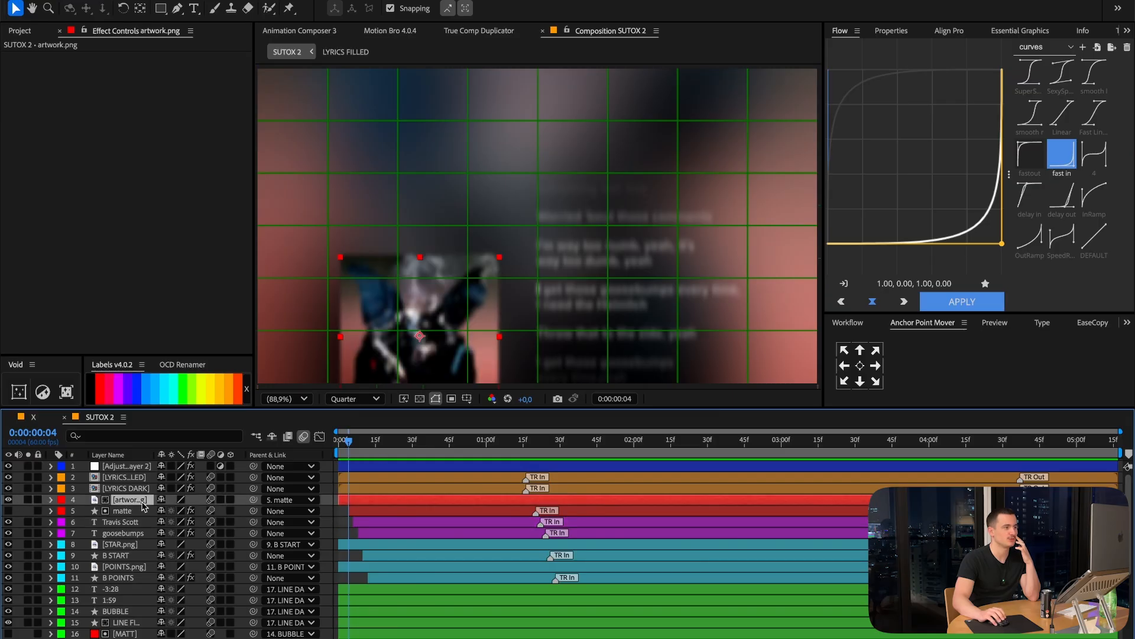
{"action": "key", "text": "alt+shift+t"}
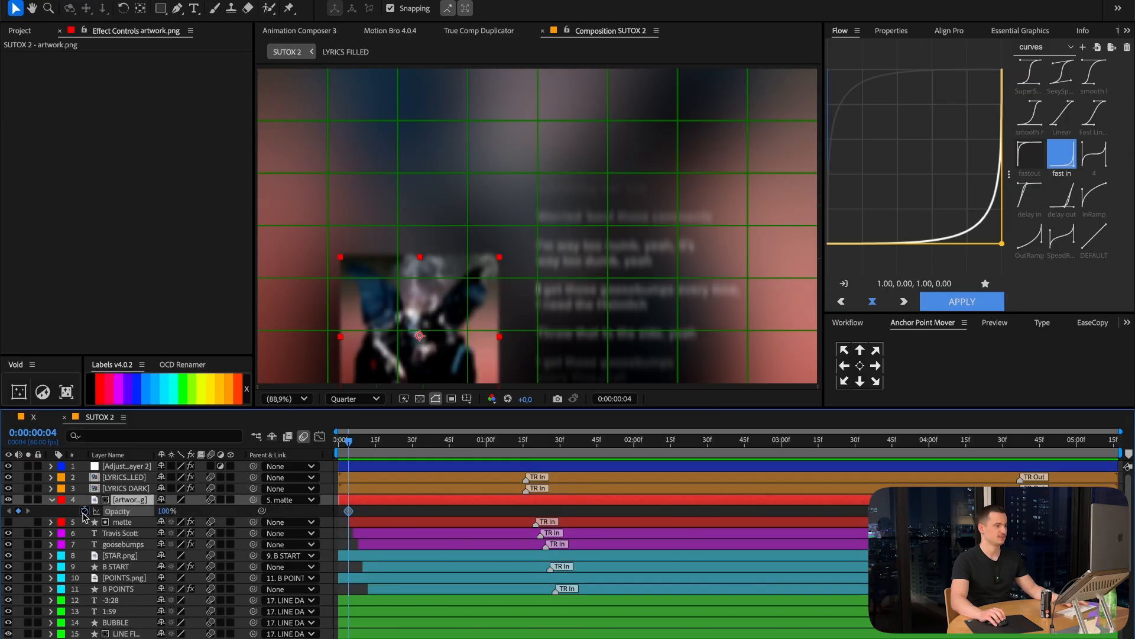
{"action": "left_click_drag", "start_coordinate": [352, 511], "coordinate": [400, 514]}
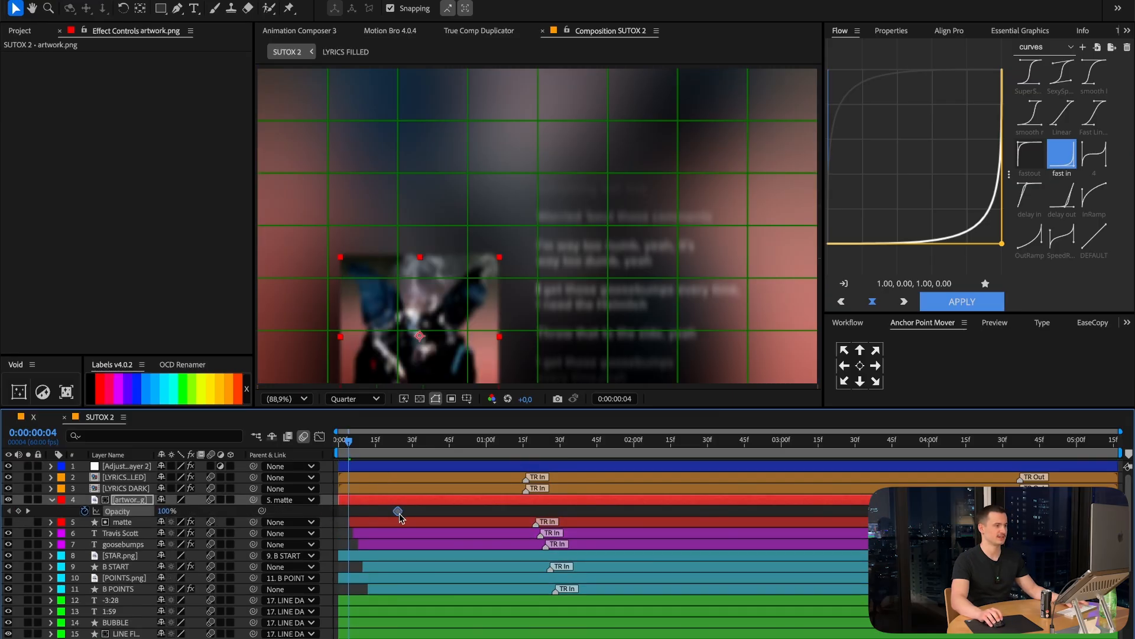
{"action": "left_click", "coordinate": [397, 513]}
{"action": "left_click_drag", "start_coordinate": [163, 511], "coordinate": [102, 511]}
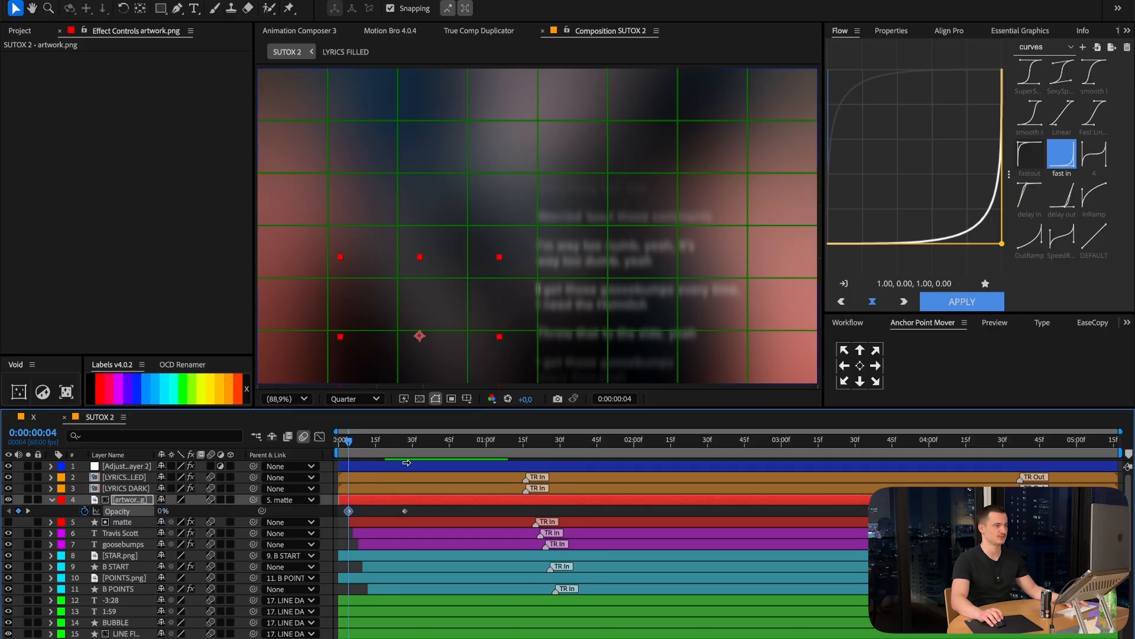
Try the fastout curve on the artwork's Opacity keyframes and replace it with the InRamp curve.
{"action": "left_click", "coordinate": [362, 441]}
{"action": "left_click_drag", "start_coordinate": [427, 517], "coordinate": [330, 514]}
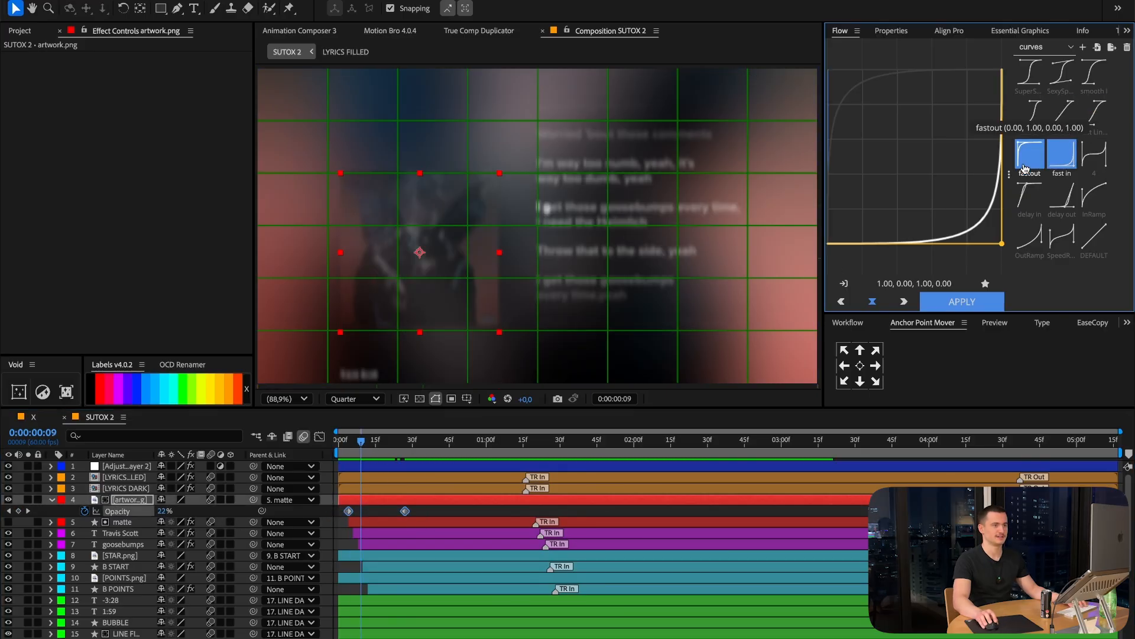
{"action": "left_click", "coordinate": [1029, 153]}
{"action": "left_click", "coordinate": [962, 301]}
{"action": "left_click", "coordinate": [349, 442]}
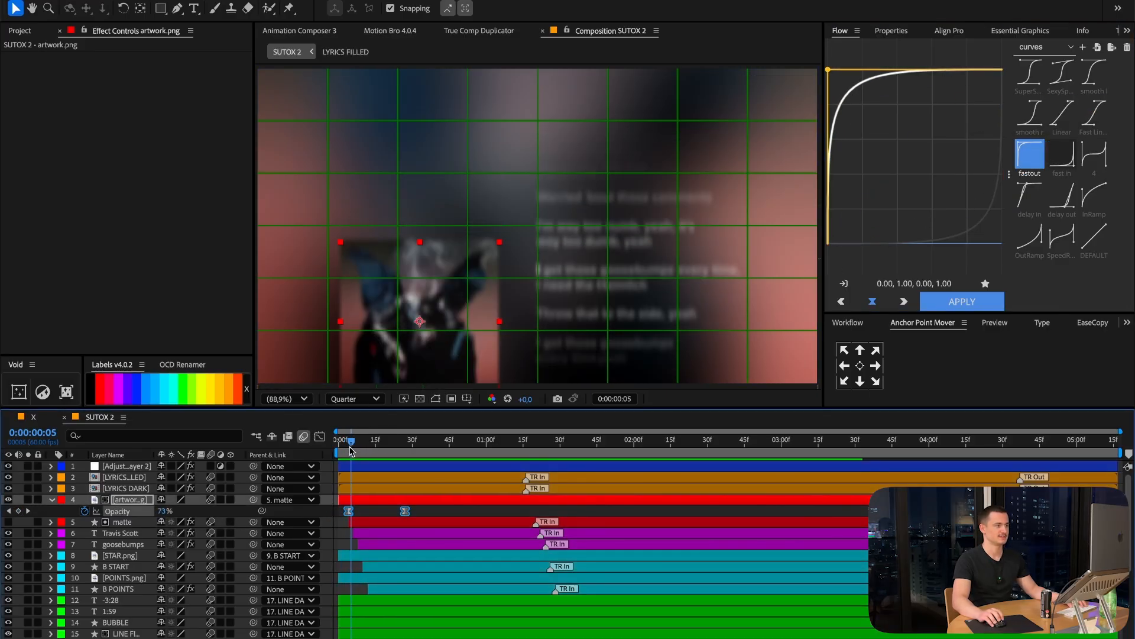
{"action": "left_click", "coordinate": [1101, 205]}
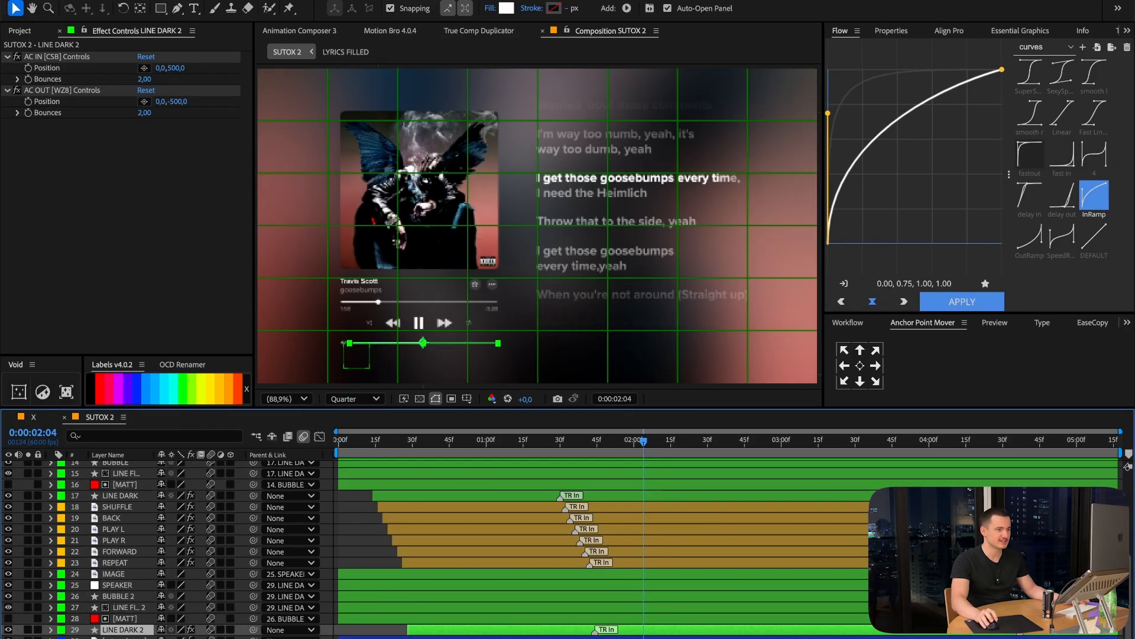
Set the Out transition's Bounces to 0 for the 15 animated layers, from LINE DARK 2 up to the filled lyrics.
{"action": "left_click", "coordinate": [115, 563], "text": "ctrl"}
{"action": "left_click", "coordinate": [119, 551], "text": "ctrl"}
{"action": "left_click", "coordinate": [113, 540], "text": "ctrl"}
{"action": "left_click", "coordinate": [111, 517], "text": "ctrl"}
{"action": "left_click", "coordinate": [113, 529], "text": "ctrl"}
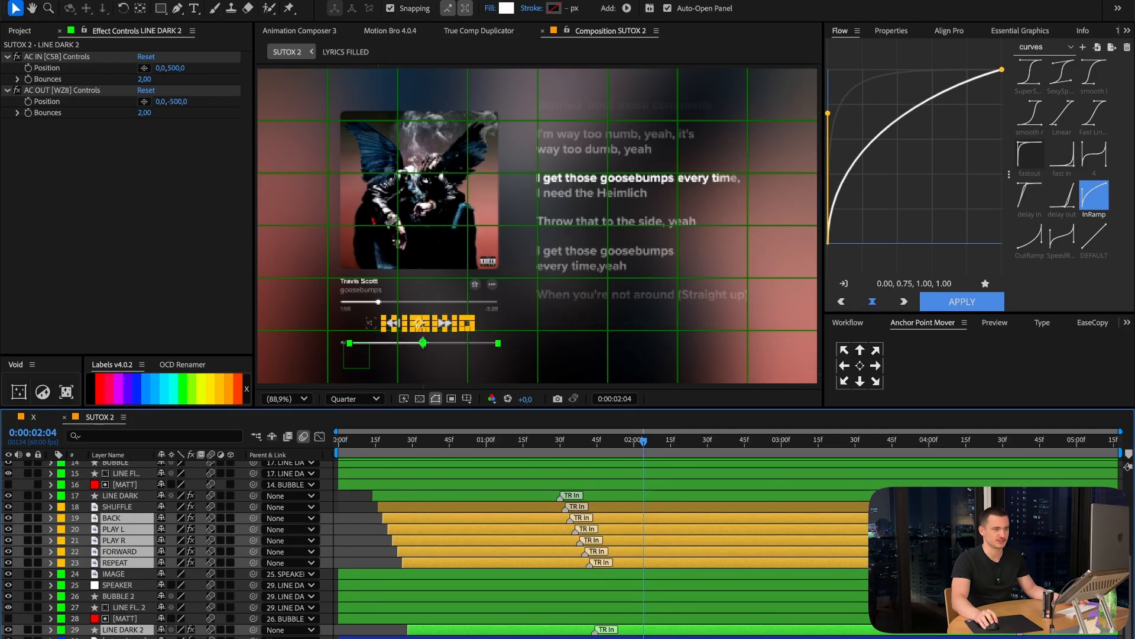
{"action": "left_click", "coordinate": [118, 507], "text": "ctrl"}
{"action": "left_click", "coordinate": [120, 495], "text": "ctrl"}
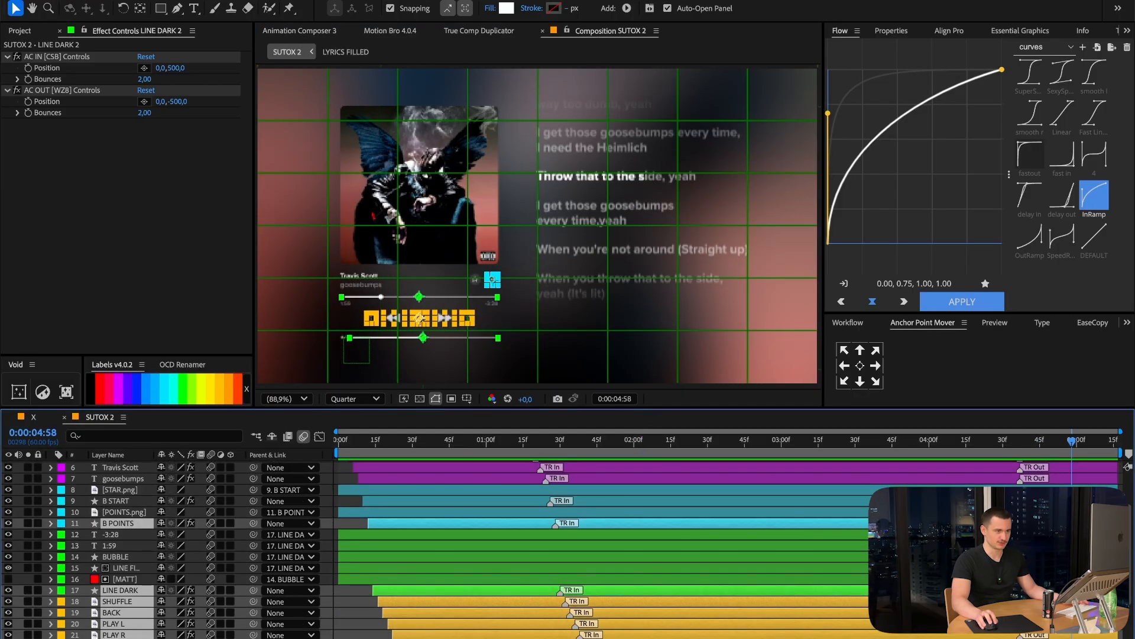
{"action": "left_click", "coordinate": [1062, 523], "text": "ctrl"}
{"action": "left_click", "coordinate": [1062, 512], "text": "ctrl"}
{"action": "left_click", "coordinate": [1062, 500], "text": "ctrl"}
{"action": "scroll", "coordinate": [1062, 532], "scroll_direction": "up", "scroll_amount": 1}
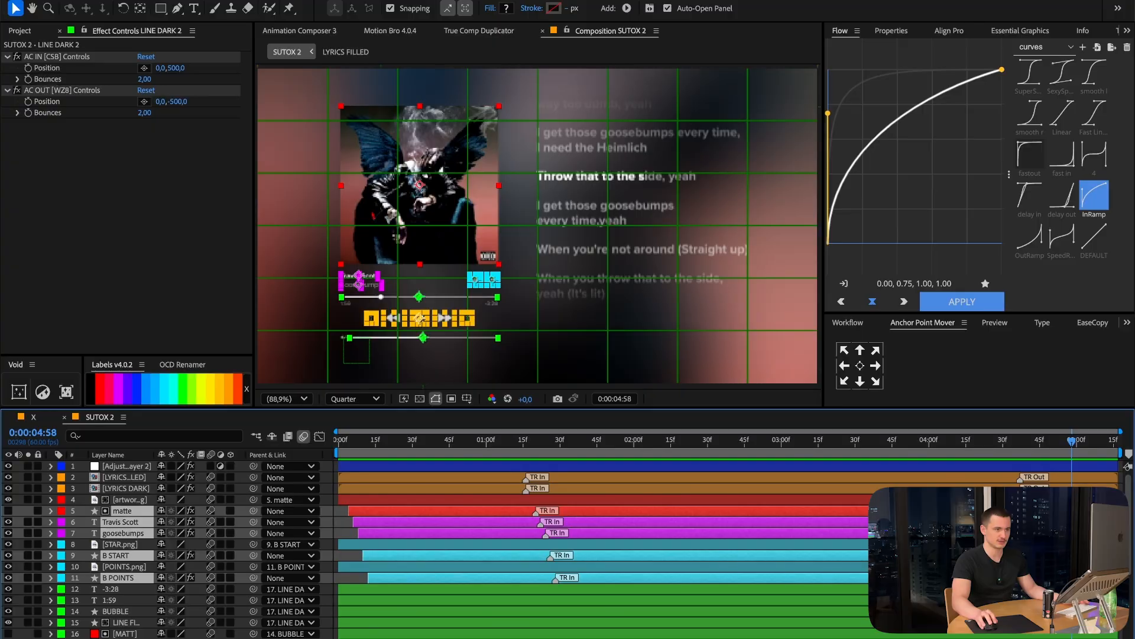
{"action": "left_click", "coordinate": [1063, 488], "text": "ctrl"}
{"action": "left_click", "coordinate": [1062, 478], "text": "ctrl"}
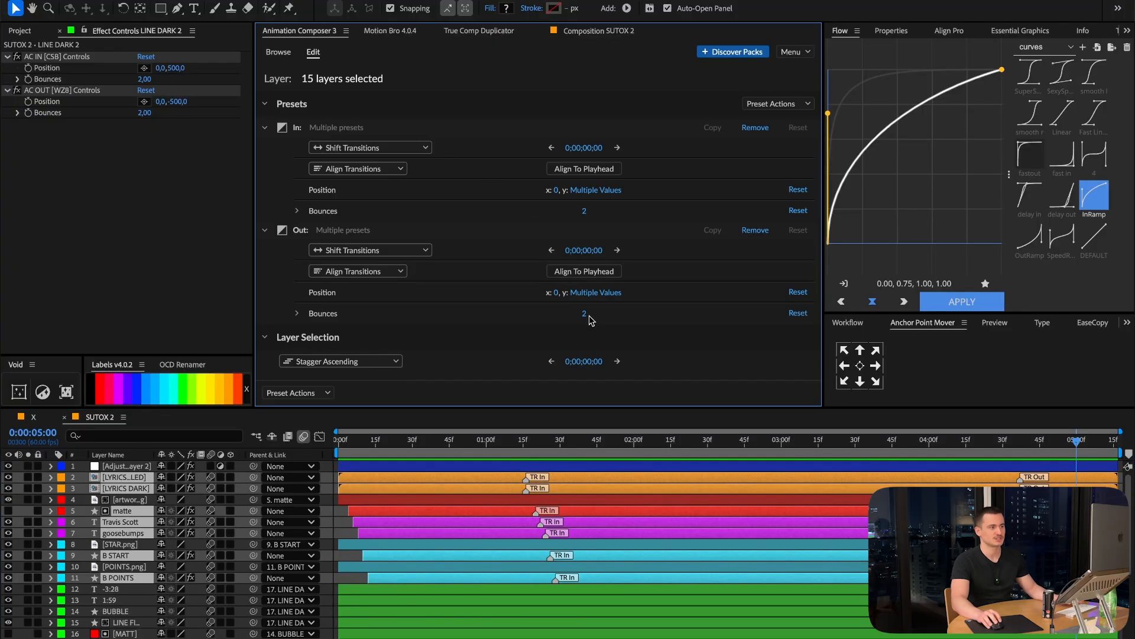
{"action": "left_click", "coordinate": [588, 315]}
{"action": "key", "text": "Return"}
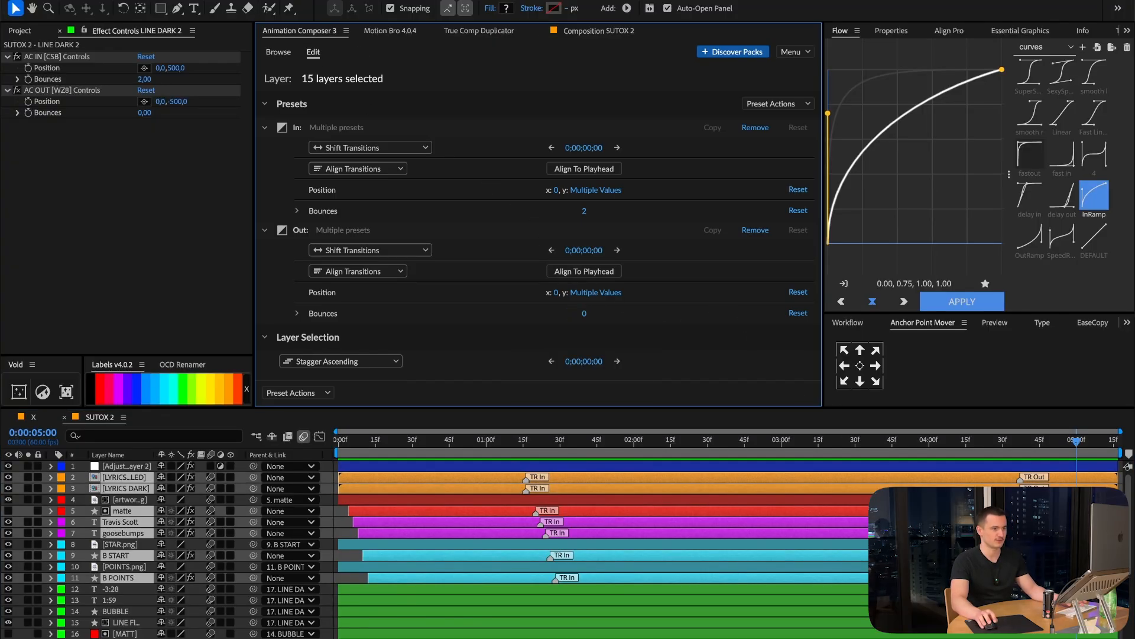
Preview the exit around 0:00:04:34 and play the whole animation from the beginning.
{"action": "left_click", "coordinate": [1012, 448]}
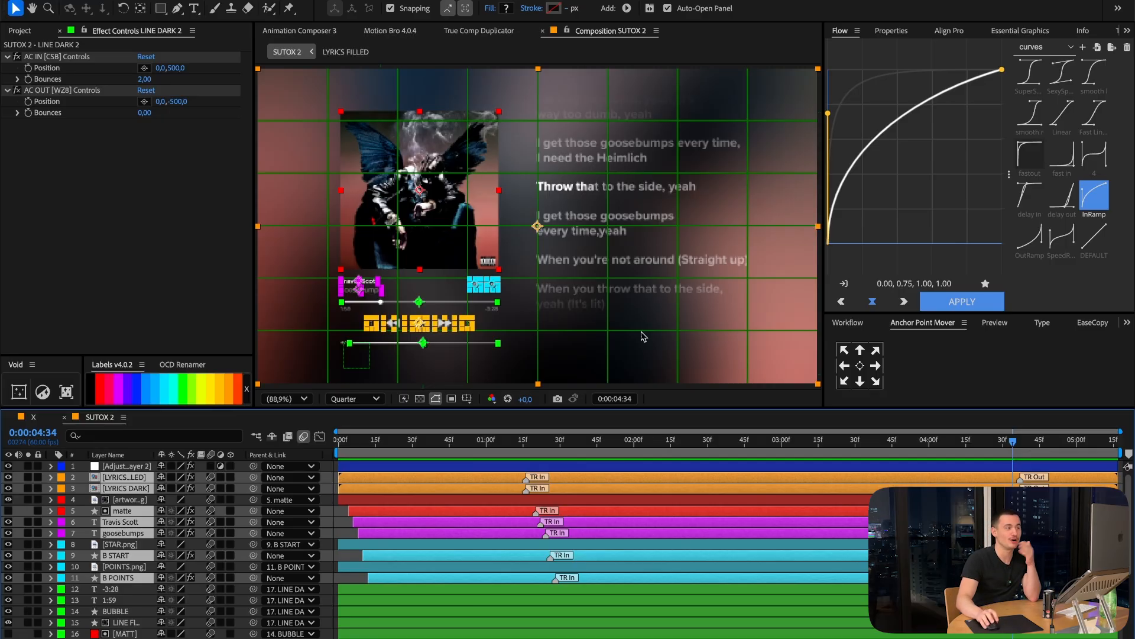
{"action": "left_click", "coordinate": [298, 30]}
{"action": "left_click", "coordinate": [623, 34]}
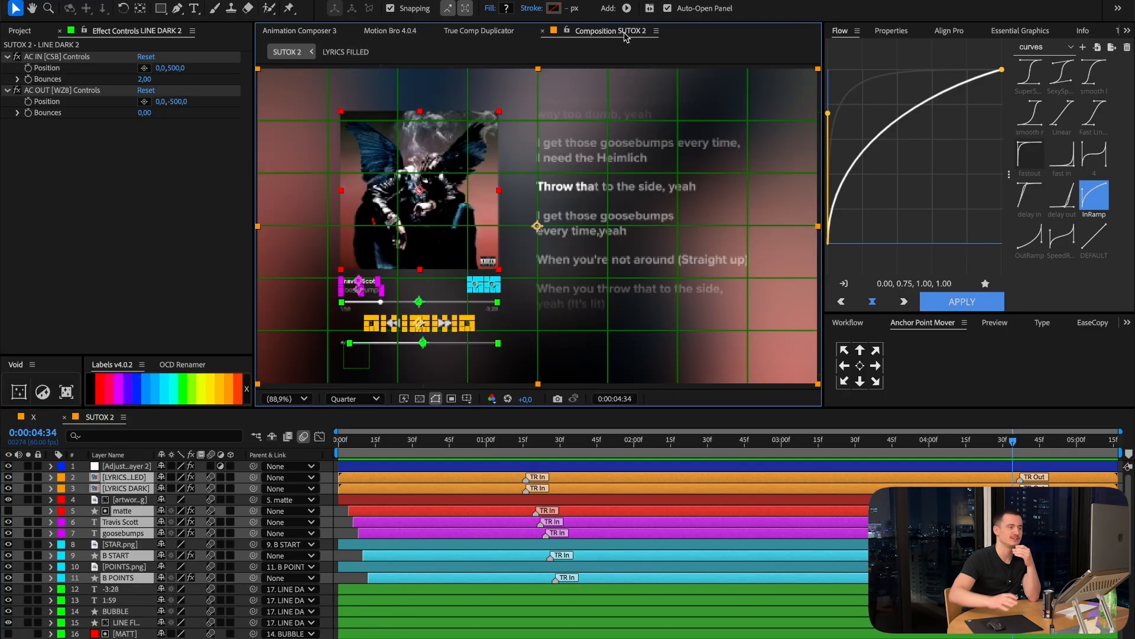
{"action": "key", "text": "Home"}
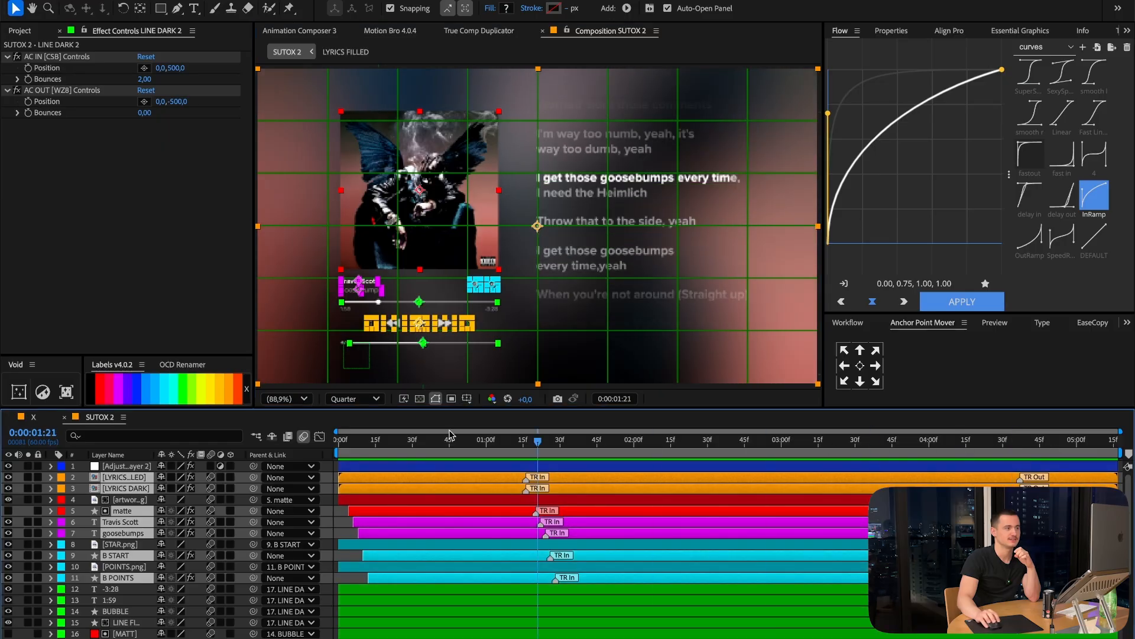